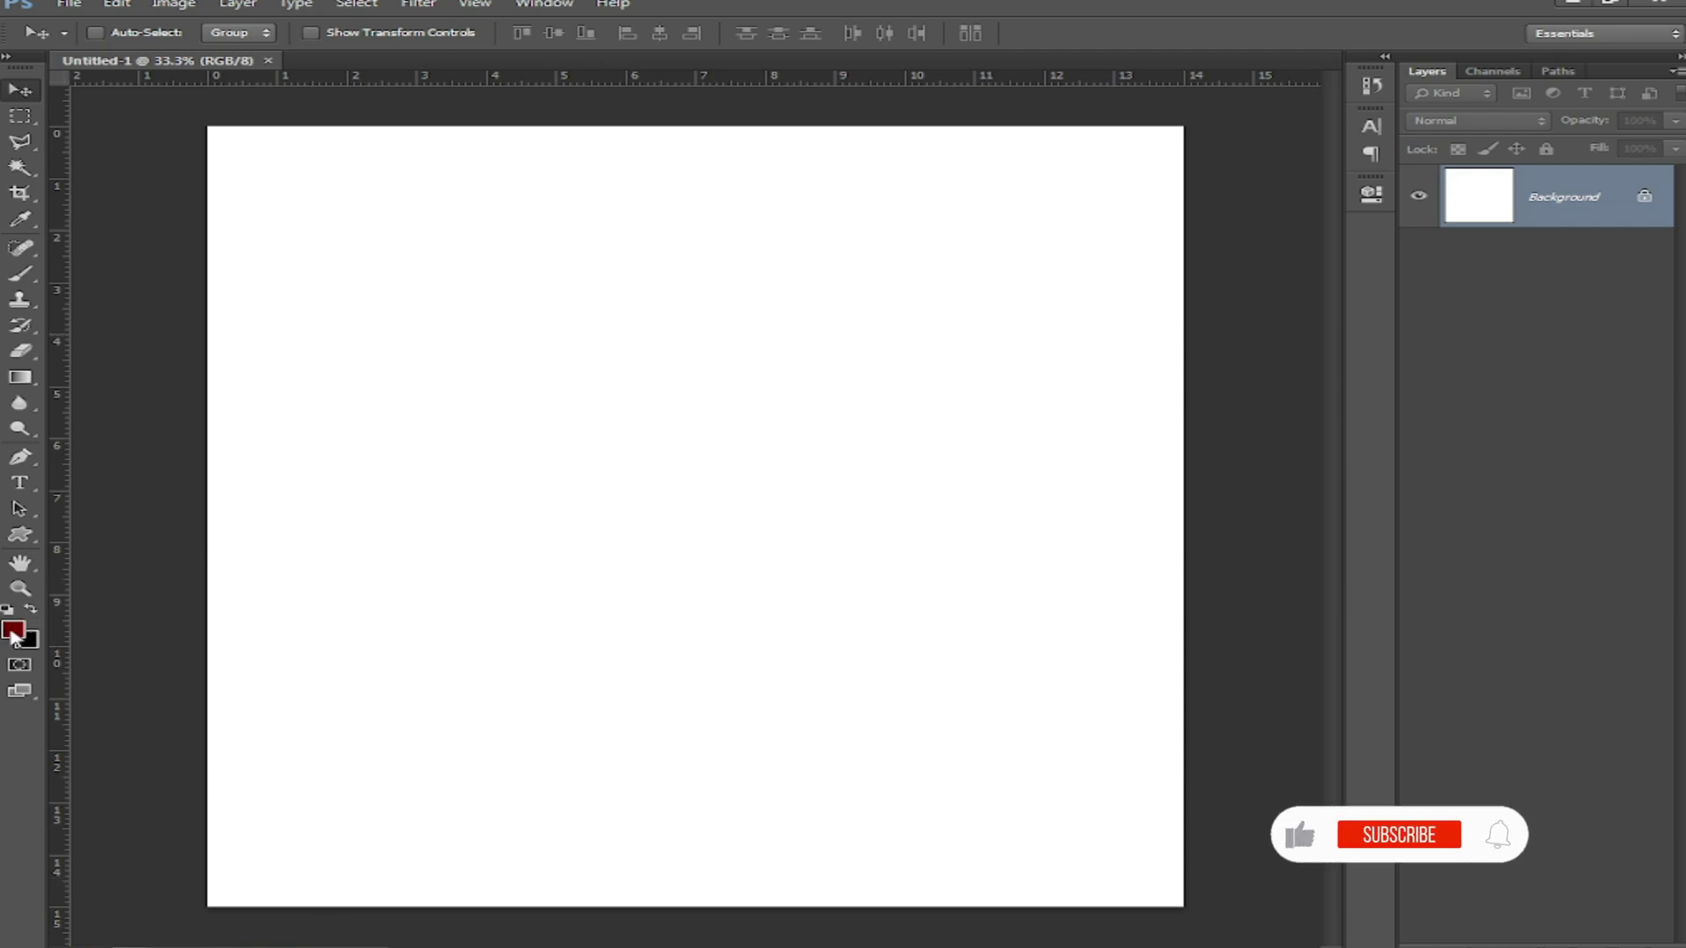
Step: Fill the canvas with a bright teal, then make black the foreground colour again
{"action": "left_click", "coordinate": [12, 633]}
{"action": "left_click_drag", "start_coordinate": [1130, 717], "coordinate": [1131, 706]}
{"action": "left_click", "coordinate": [1086, 622]}
{"action": "left_click", "coordinate": [1091, 633]}
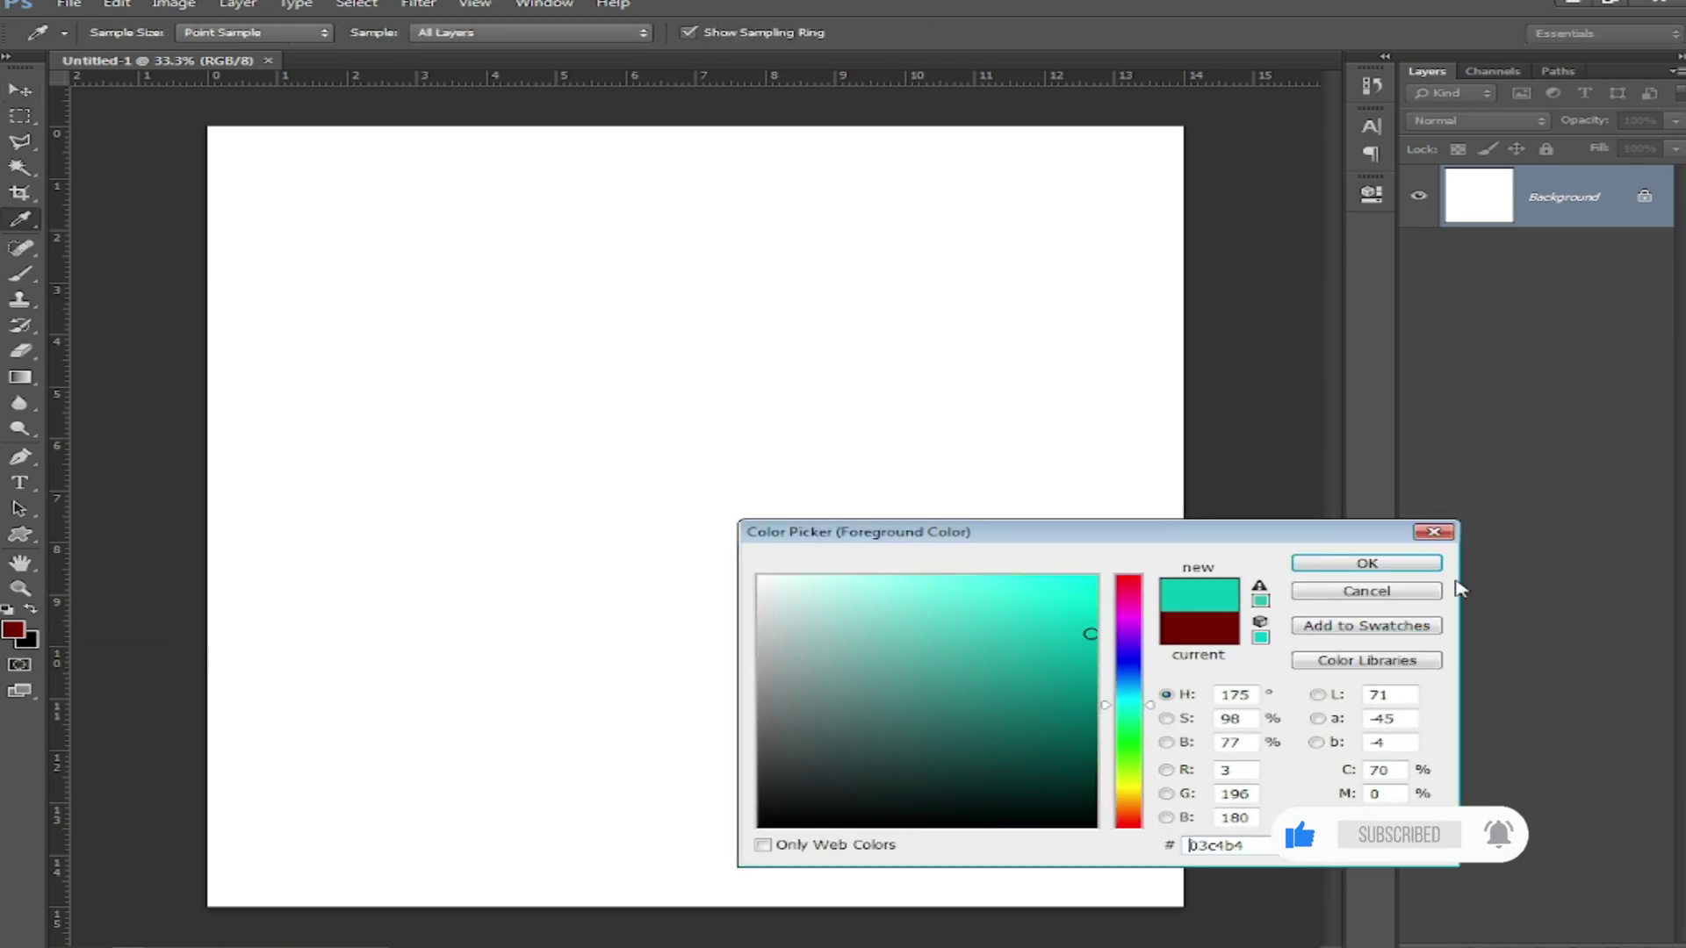
{"action": "left_click", "coordinate": [1421, 564]}
{"action": "key", "text": "alt+BackSpace"}
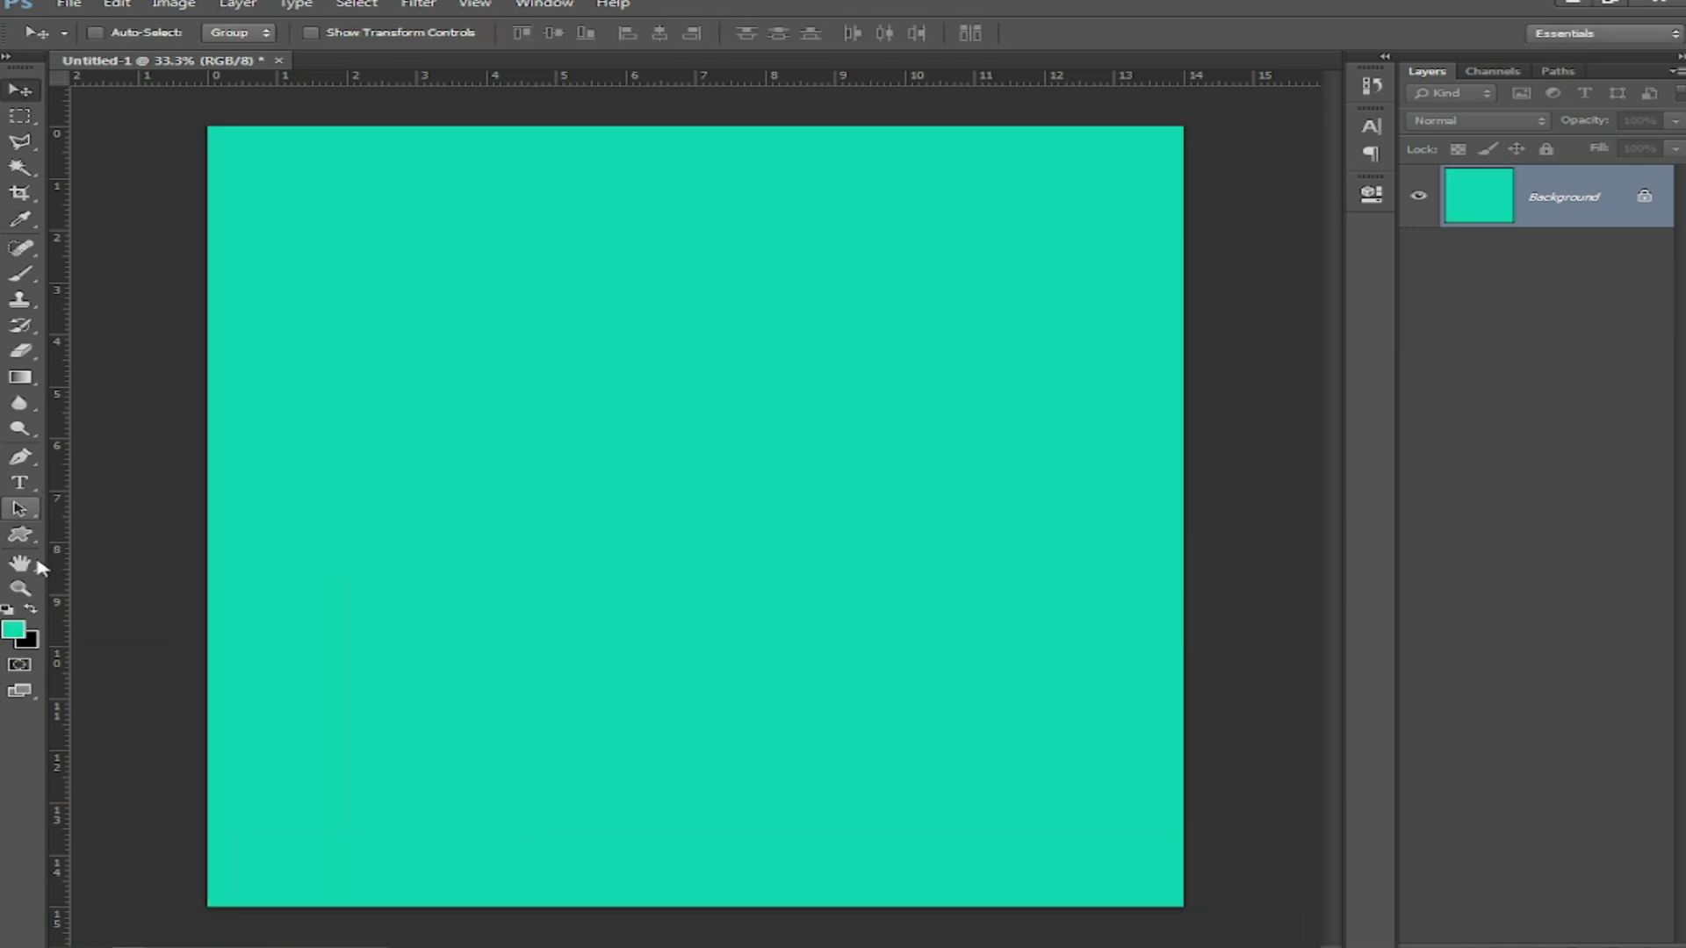
{"action": "key", "text": "x"}
Step: Type the title 'Remas' on the canvas
{"action": "left_click", "coordinate": [19, 482]}
{"action": "left_click", "coordinate": [404, 349]}
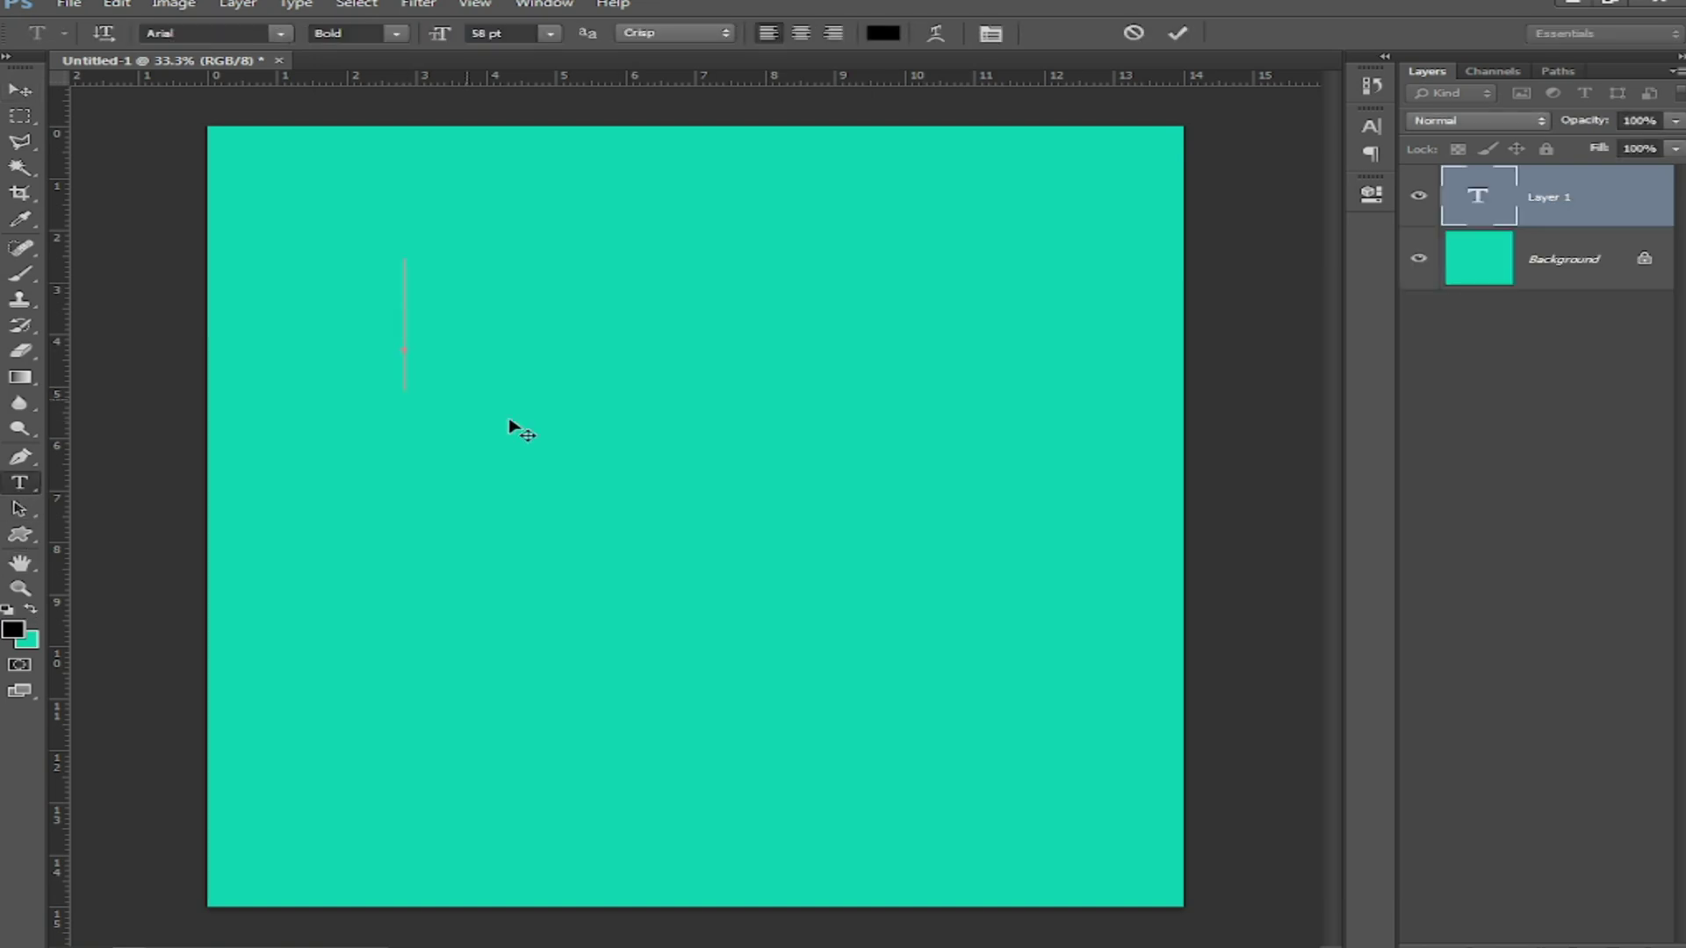
{"action": "type", "text": "R"}
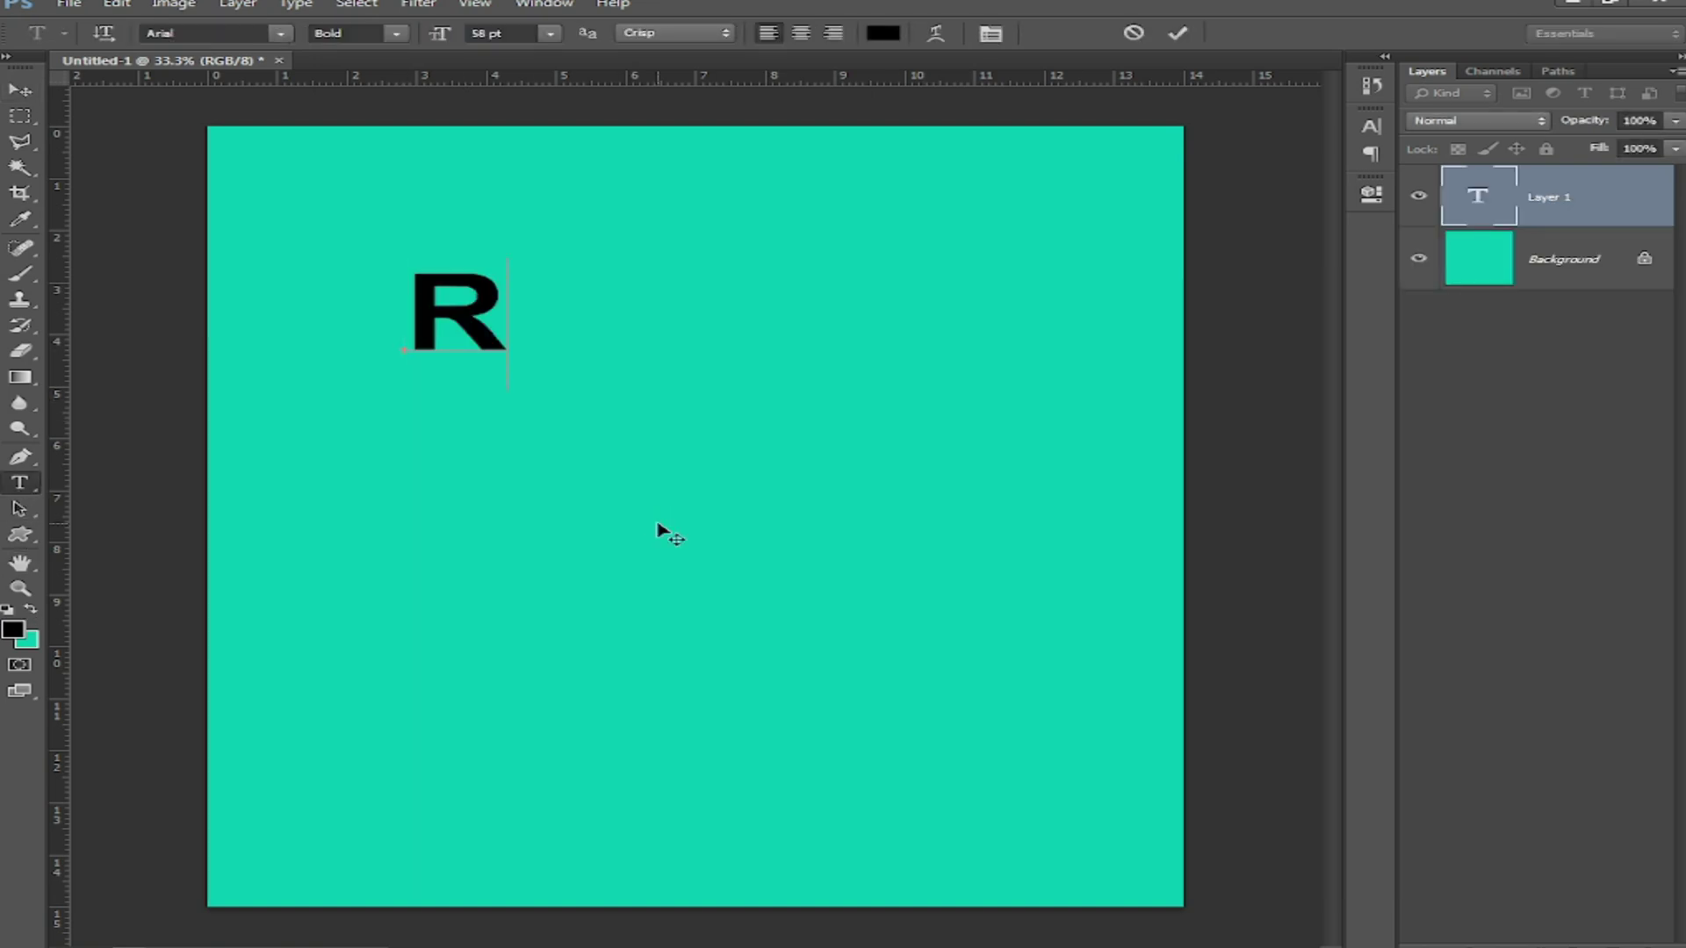
{"action": "type", "text": "emaz"}
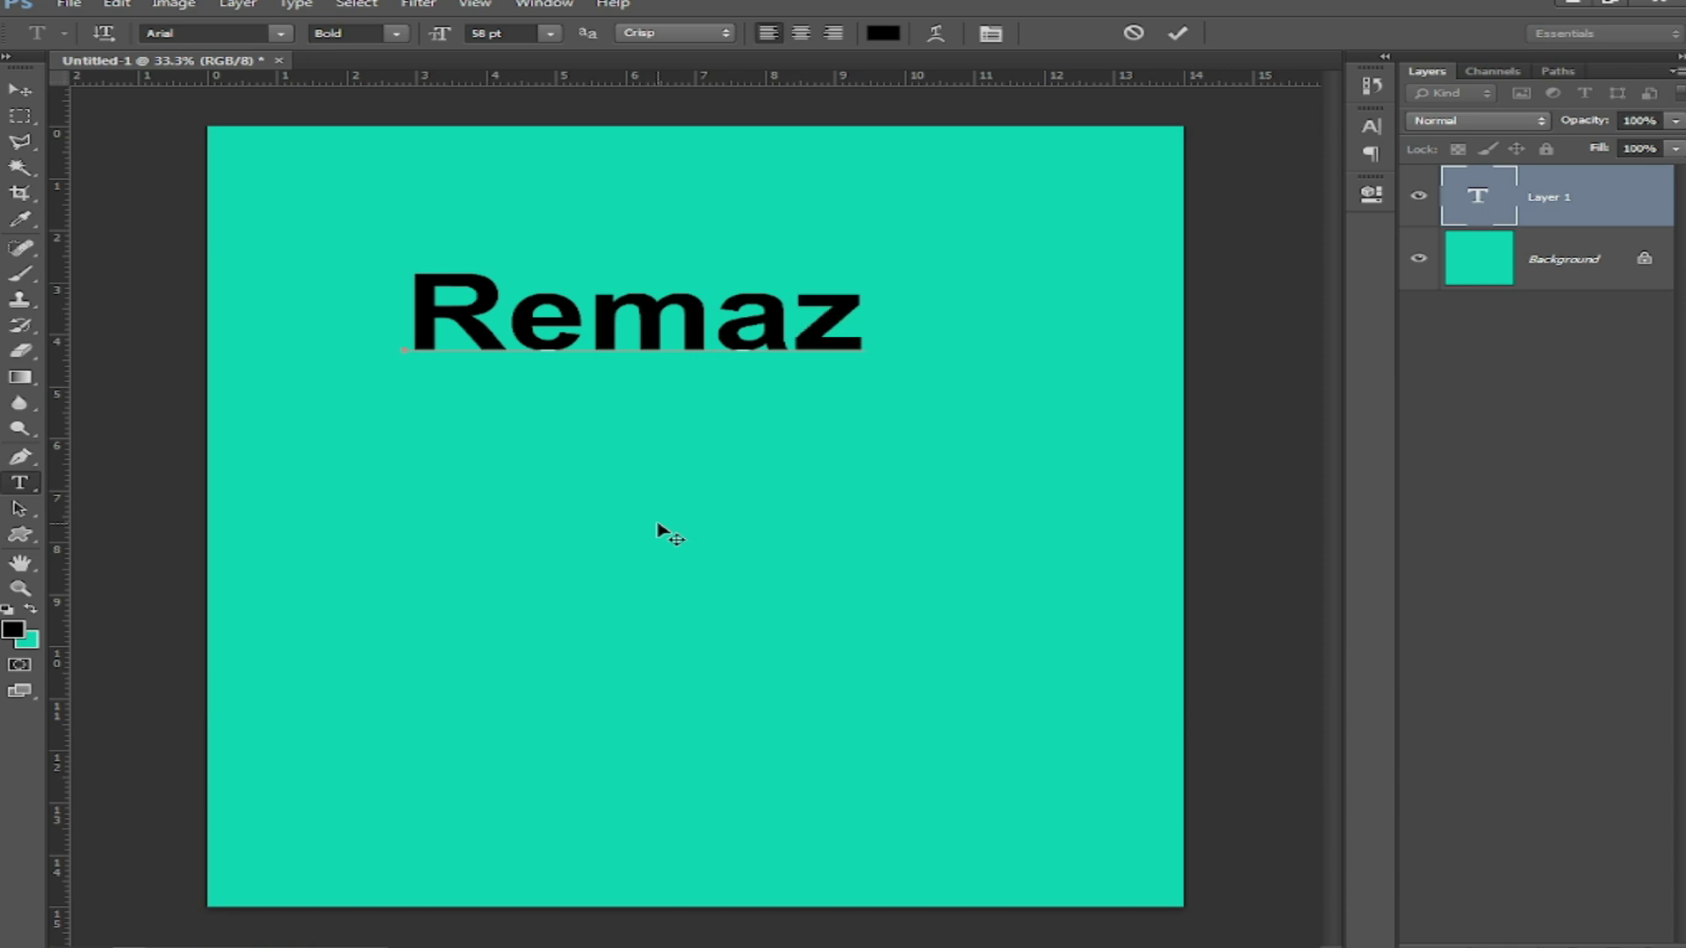
{"action": "key", "text": "BackSpace"}
{"action": "type", "text": "s"}
{"action": "key", "text": "BackSpace"}
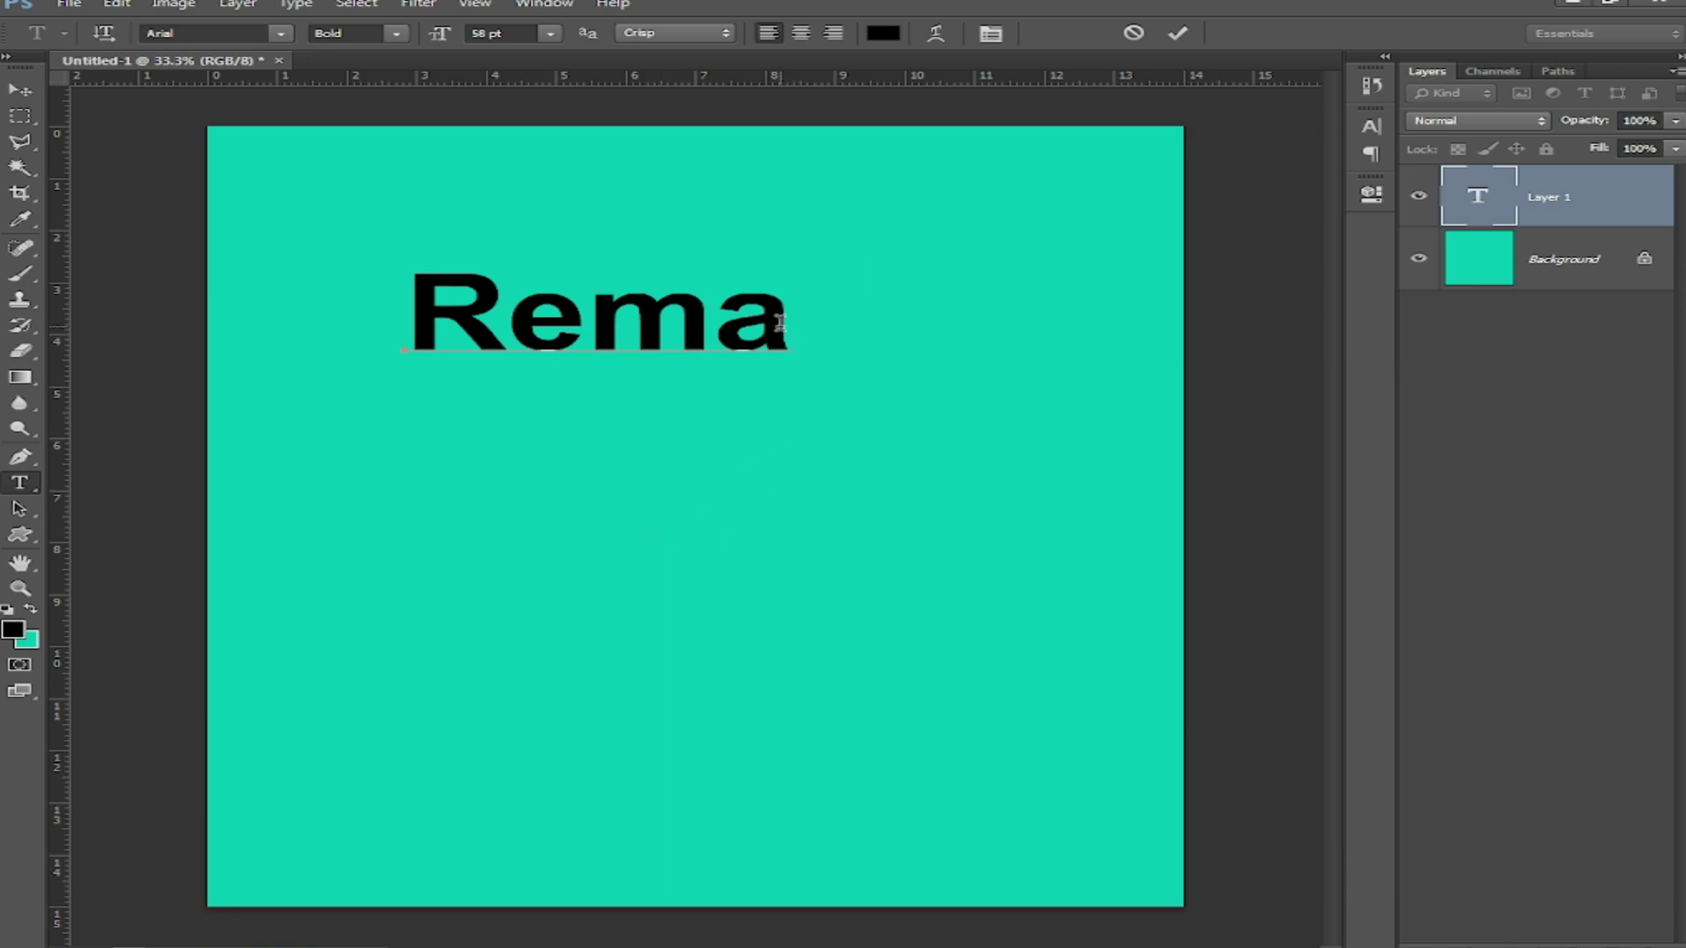
{"action": "type", "text": "s"}
Step: Set the Remas text's font to Ananda Black
{"action": "key", "text": "ctrl+a"}
{"action": "left_click", "coordinate": [281, 37]}
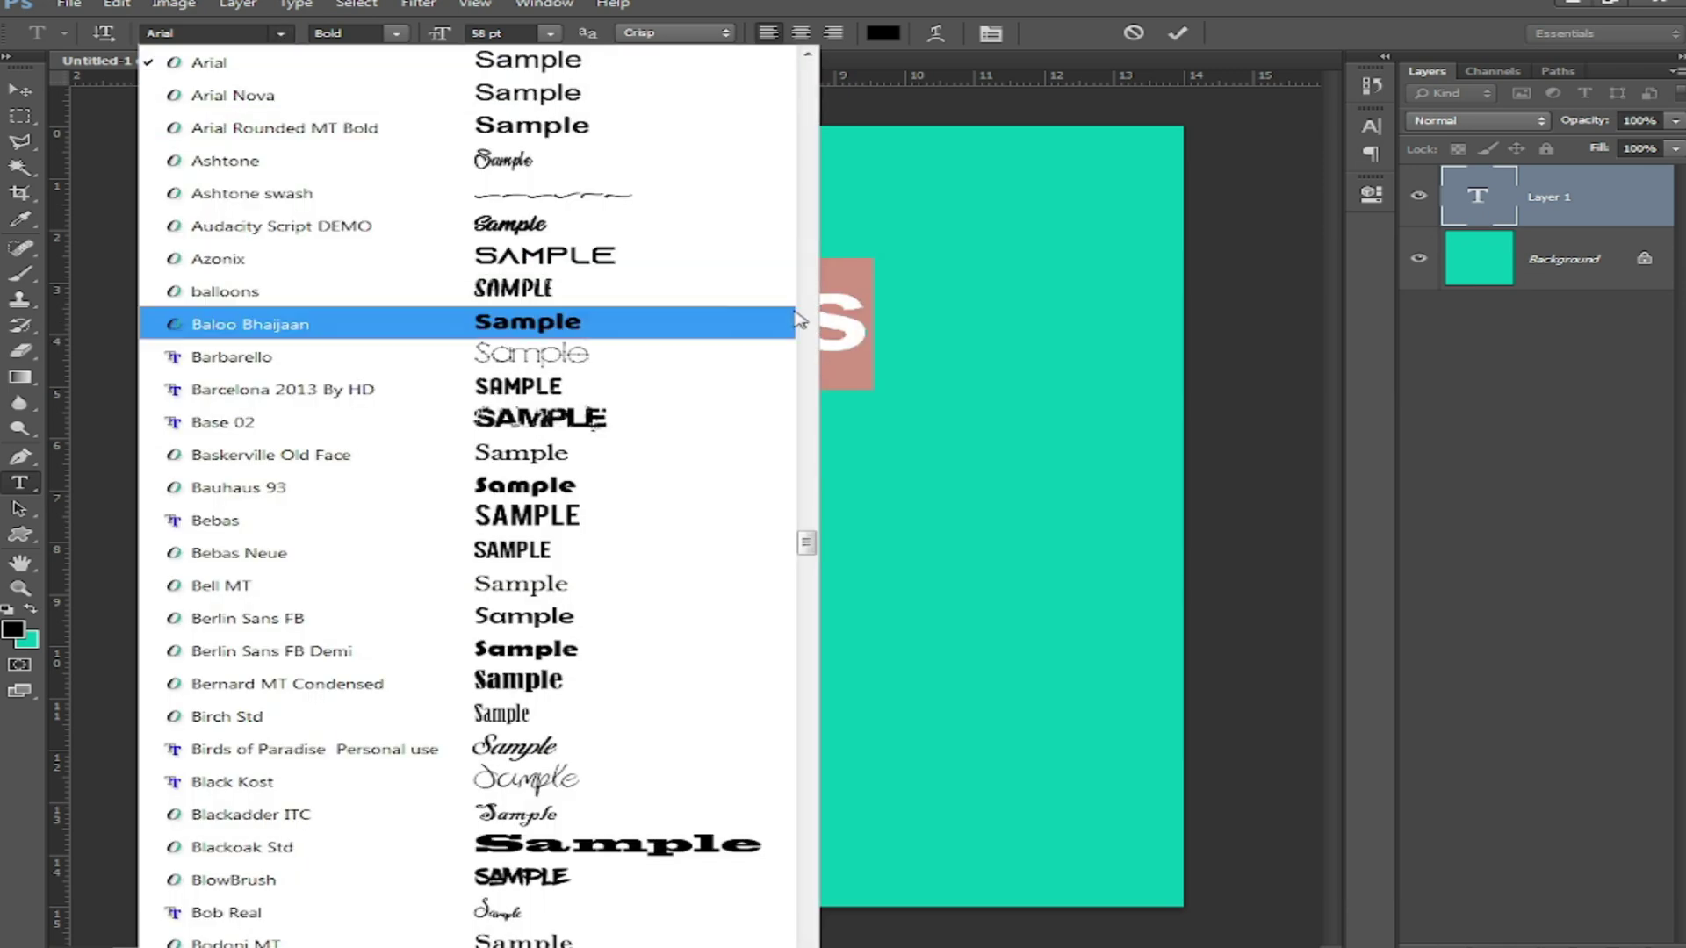
{"action": "scroll", "coordinate": [737, 410], "scroll_direction": "up", "scroll_amount": 4}
{"action": "left_click", "coordinate": [630, 161]}
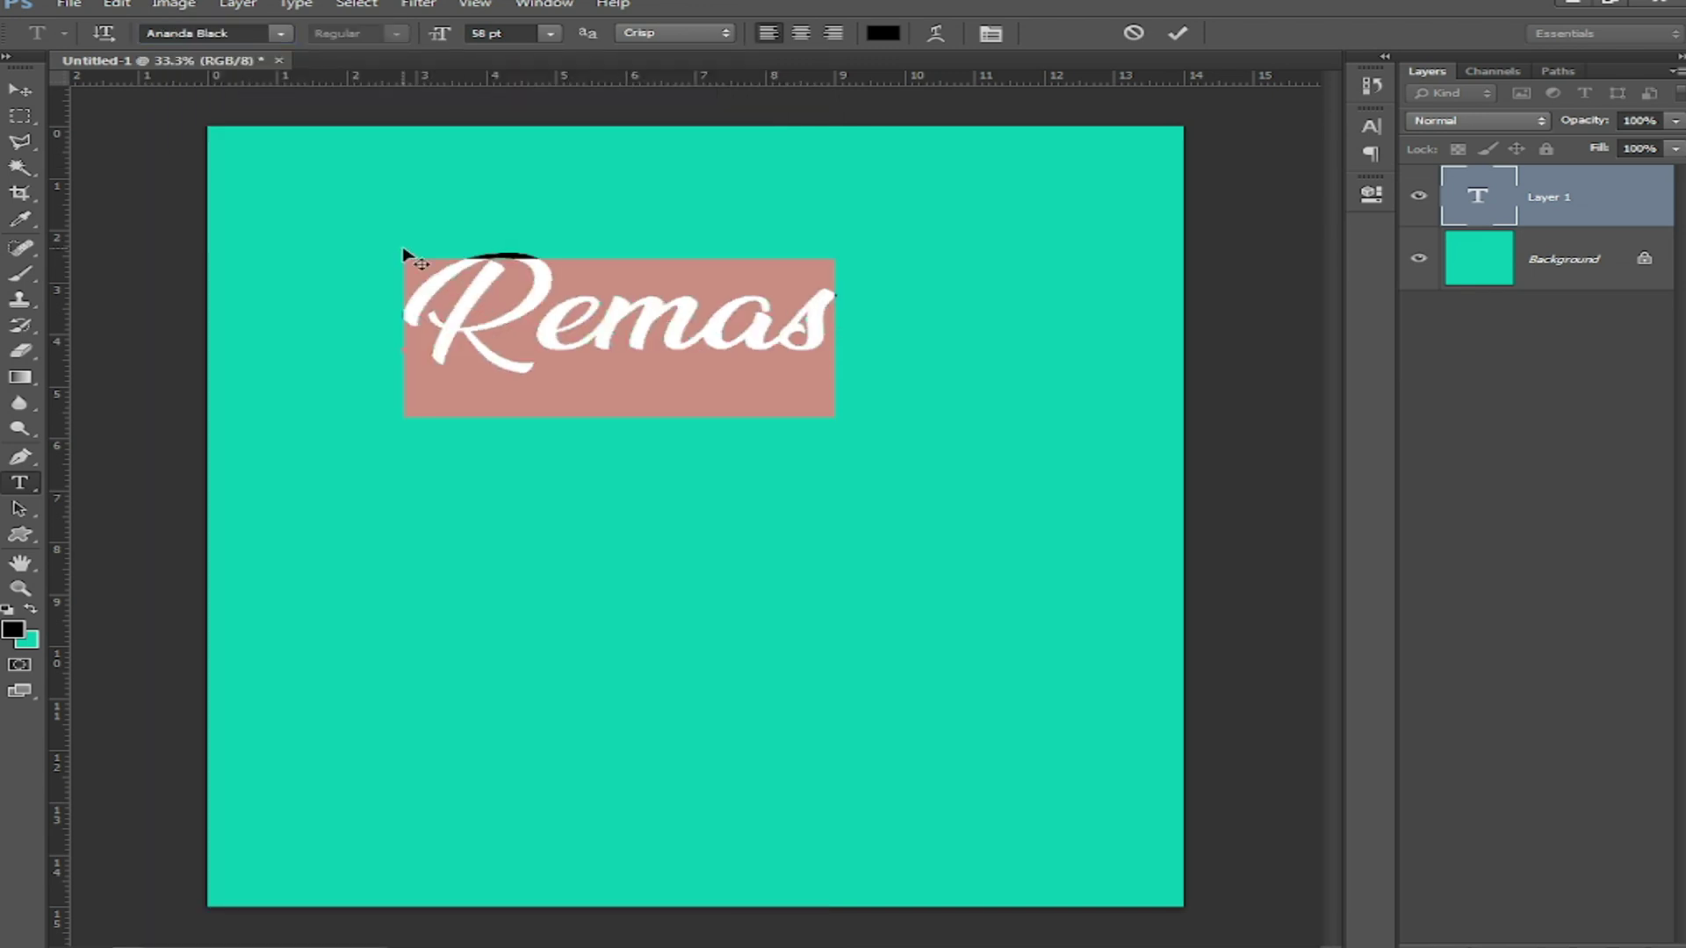
{"action": "left_click", "coordinate": [20, 91]}
Step: Enlarge Remas to about 110 pt near the top, and drag a duplicate lower down
{"action": "key", "text": "ctrl+t"}
{"action": "left_click_drag", "start_coordinate": [837, 253], "coordinate": [1044, 192]}
{"action": "left_click_drag", "start_coordinate": [831, 355], "coordinate": [903, 324]}
{"action": "key", "text": "Return"}
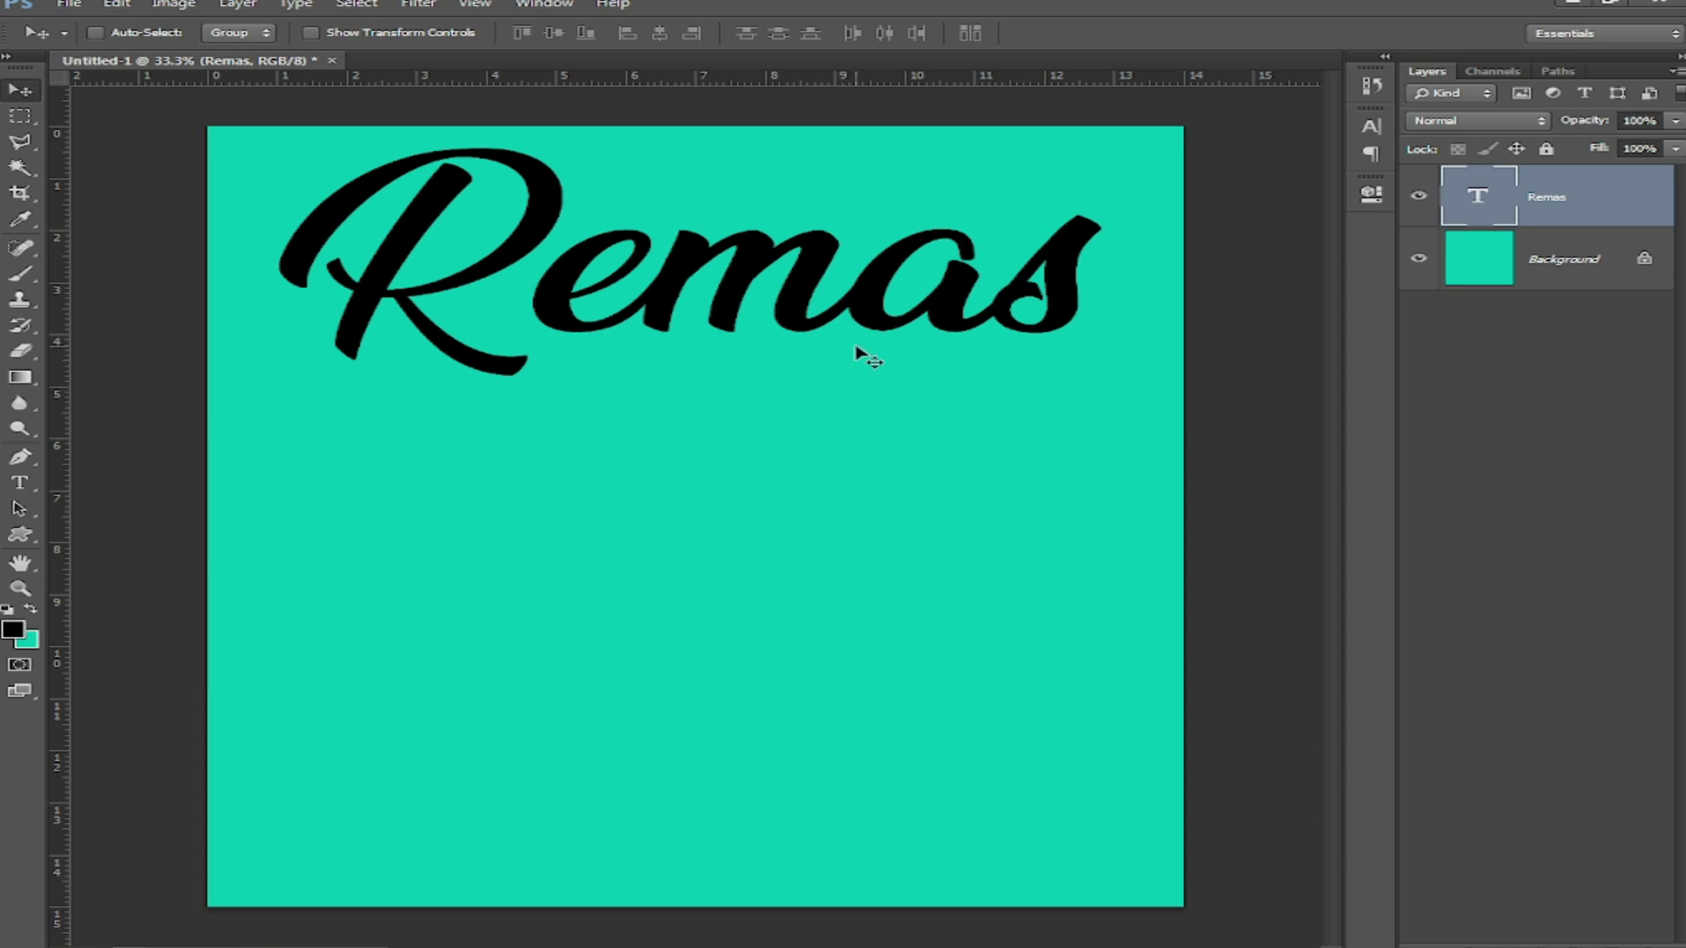
{"action": "left_click_drag", "start_coordinate": [744, 262], "coordinate": [806, 532]}
Step: Retype the lower copy as 'لملابس الكاجوال الحريمي', shrink it, and move it under Remas
{"action": "key", "text": "t"}
{"action": "left_click", "coordinate": [805, 563]}
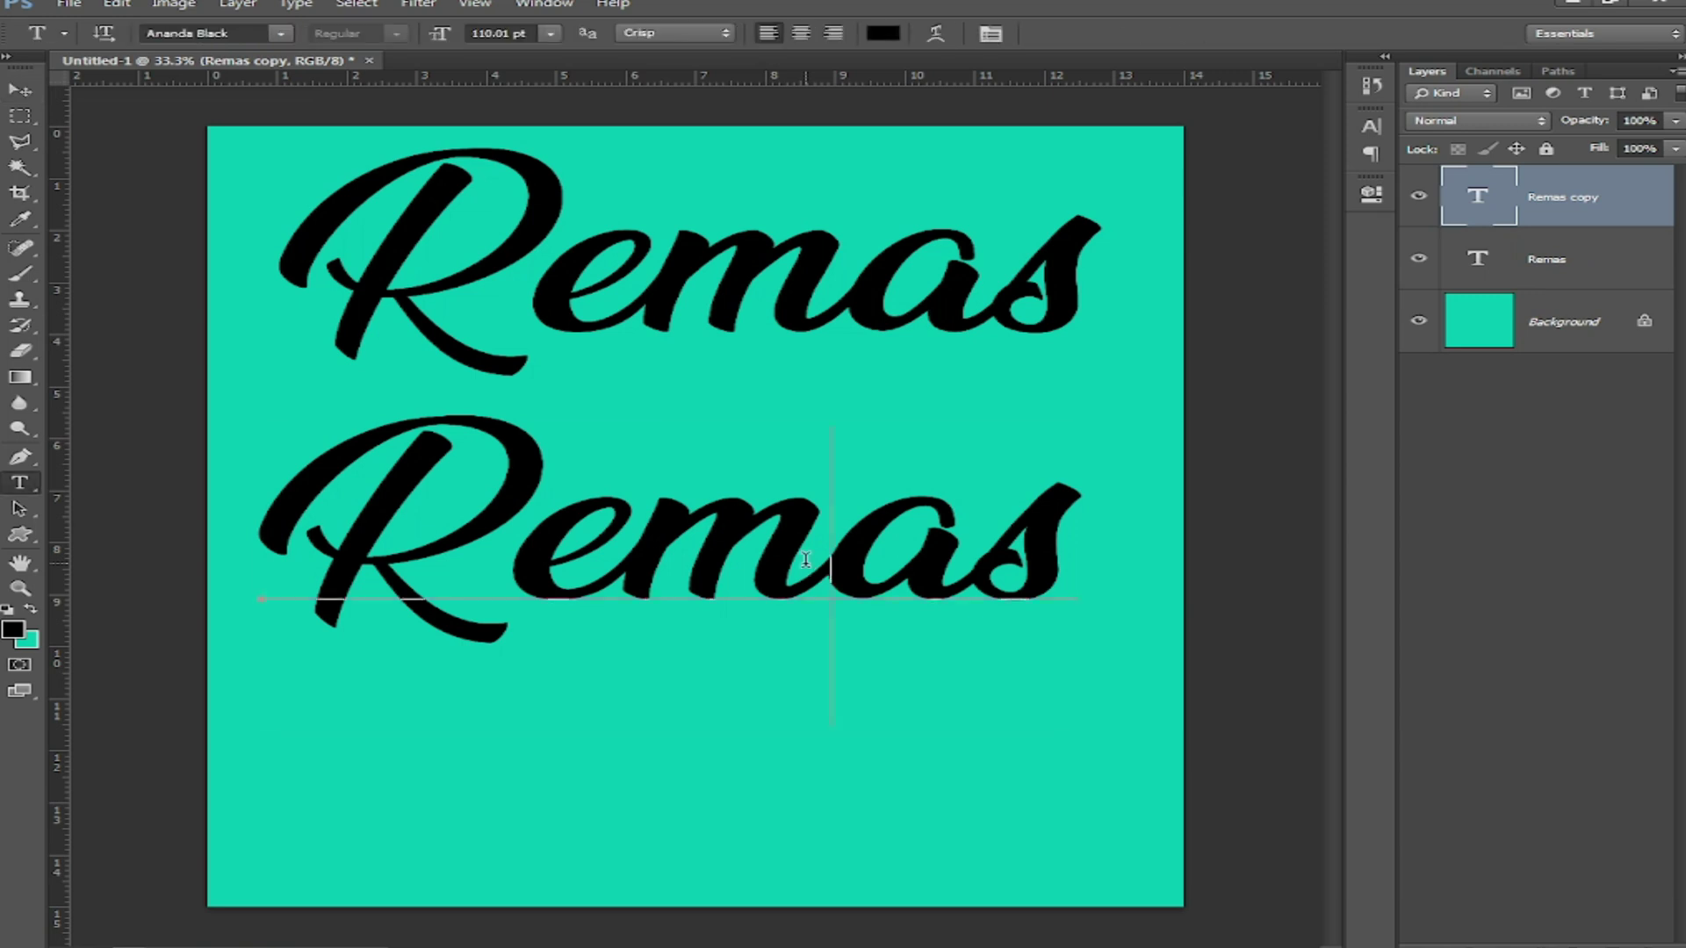
{"action": "key", "text": "ctrl+a"}
{"action": "type", "text": "لملابس الكاج"}
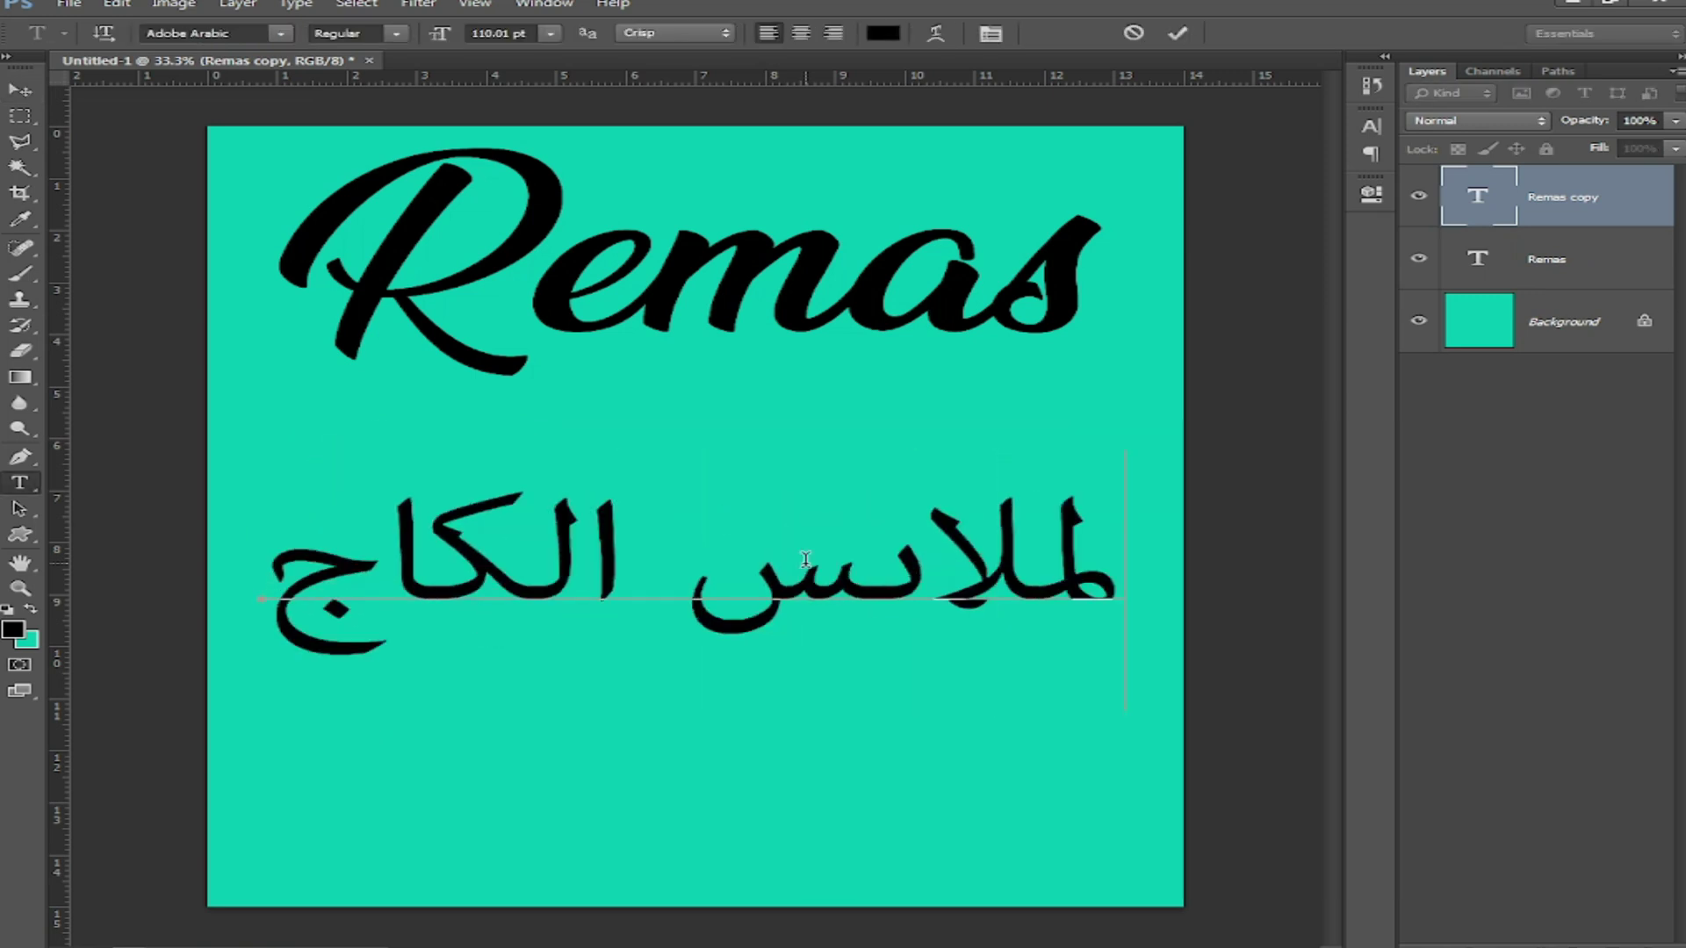
{"action": "type", "text": "وال الحريمي"}
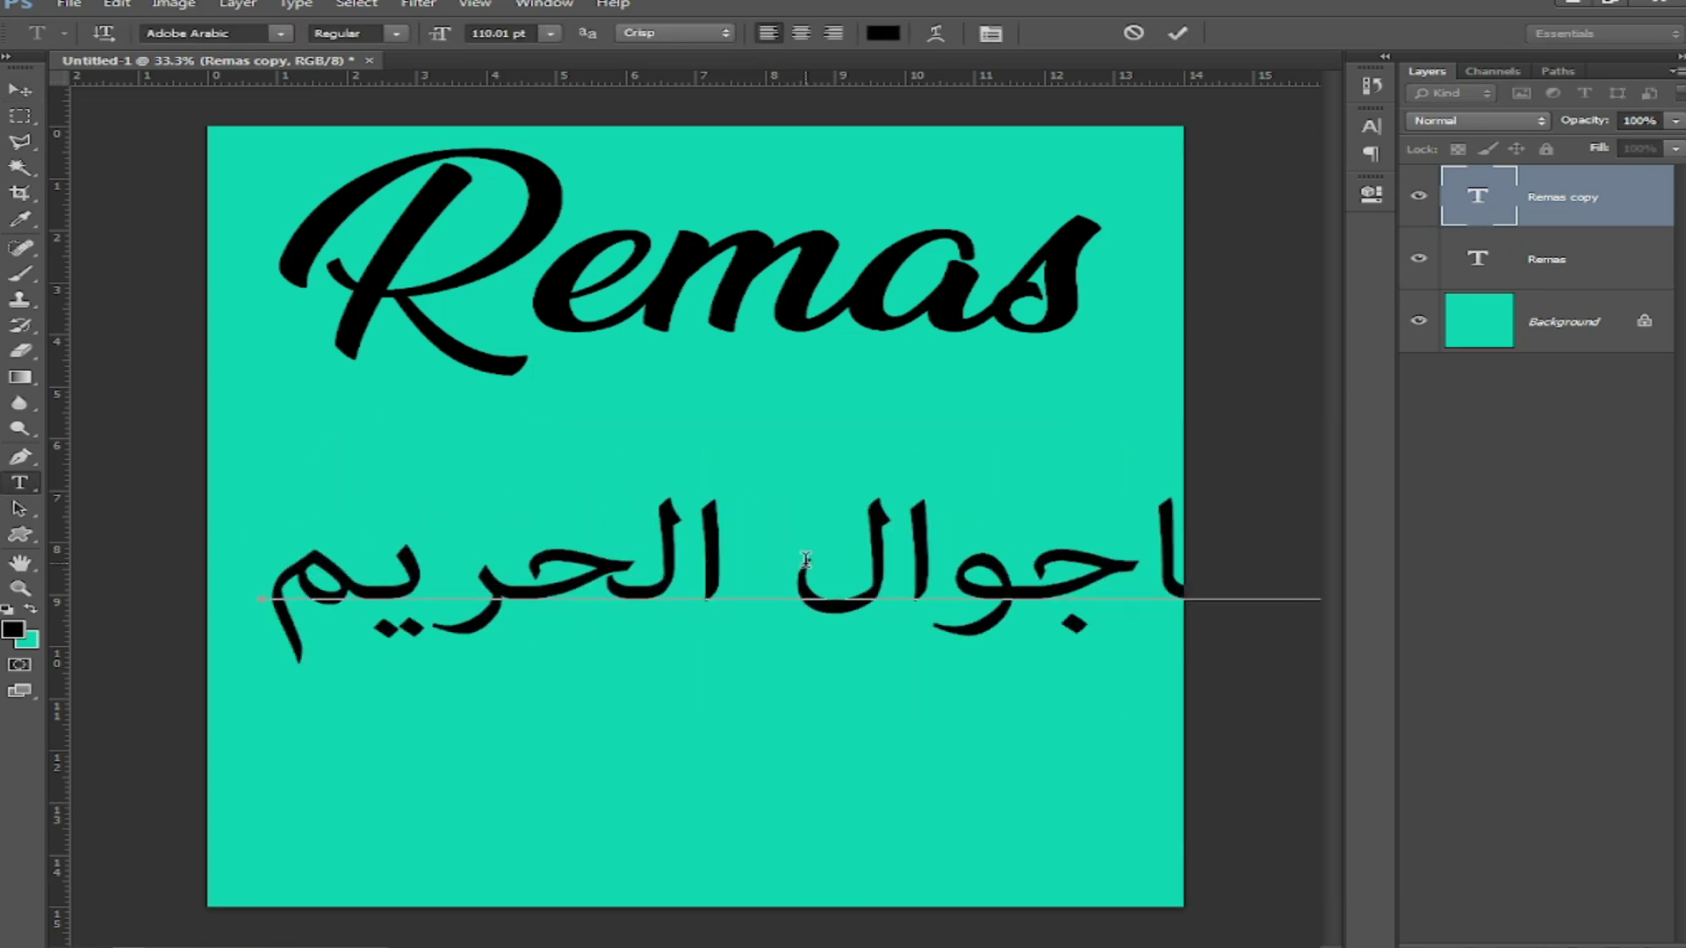
{"action": "key", "text": "ctrl+a"}
{"action": "left_click_drag", "start_coordinate": [438, 33], "coordinate": [295, 68]}
{"action": "left_click_drag", "start_coordinate": [680, 450], "coordinate": [727, 295]}
Step: Set the Arabic line's font to GE SS Two, adjust its size, and nudge it into place
{"action": "left_click", "coordinate": [197, 35]}
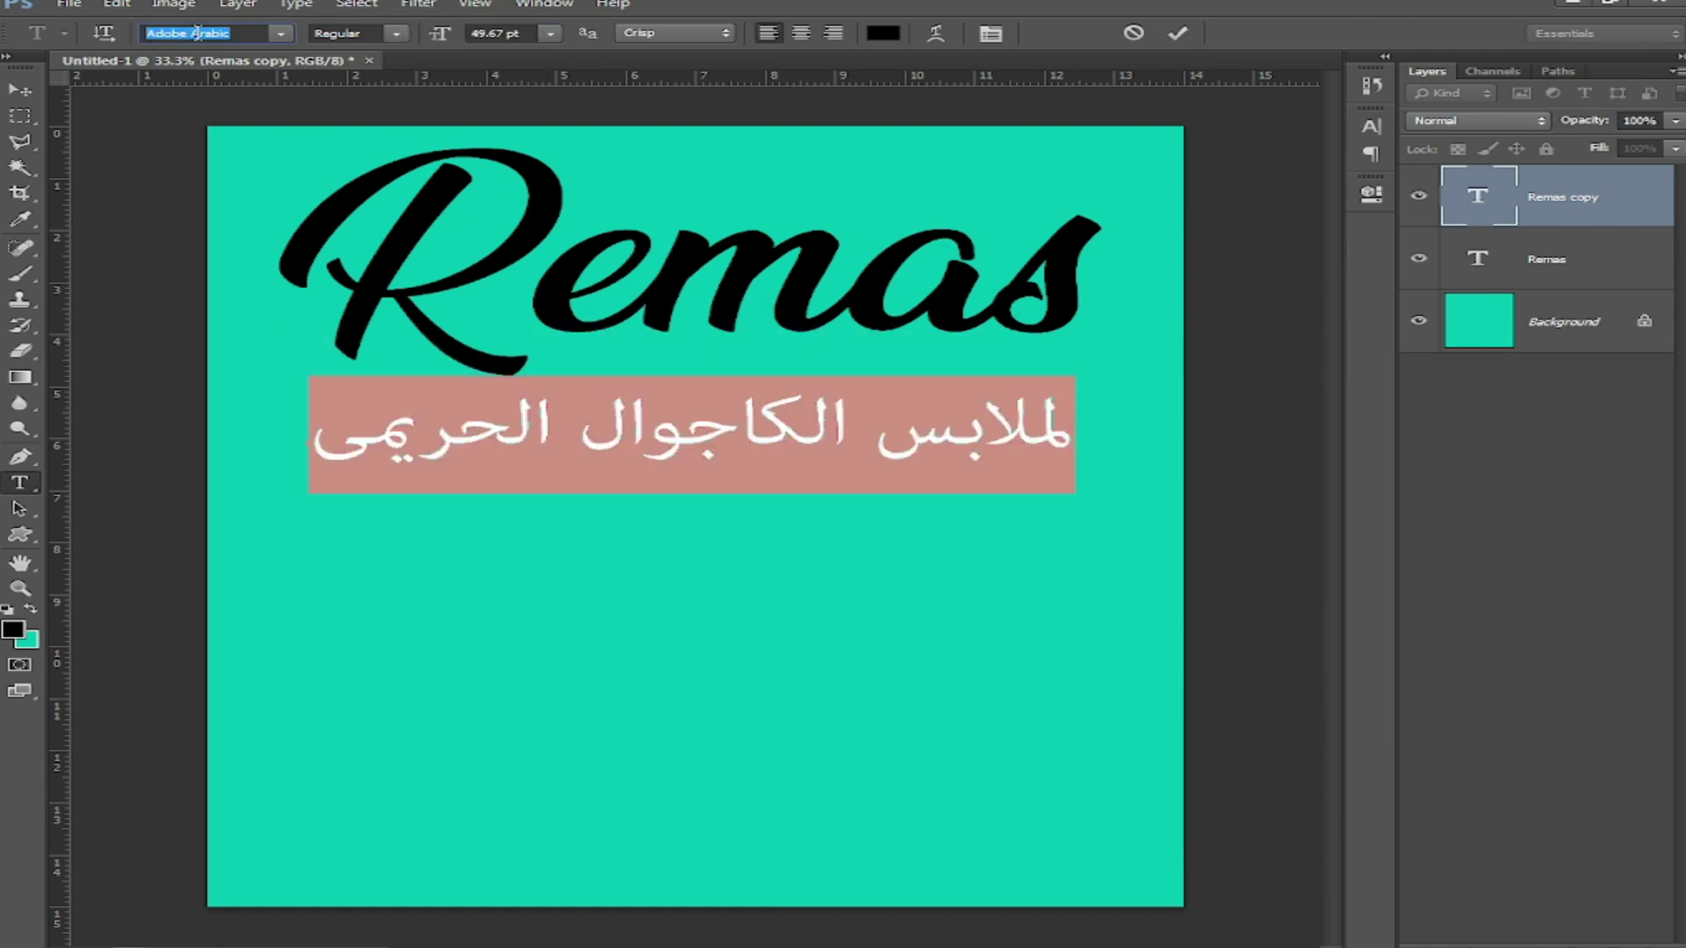
{"action": "type", "text": "GE SS"}
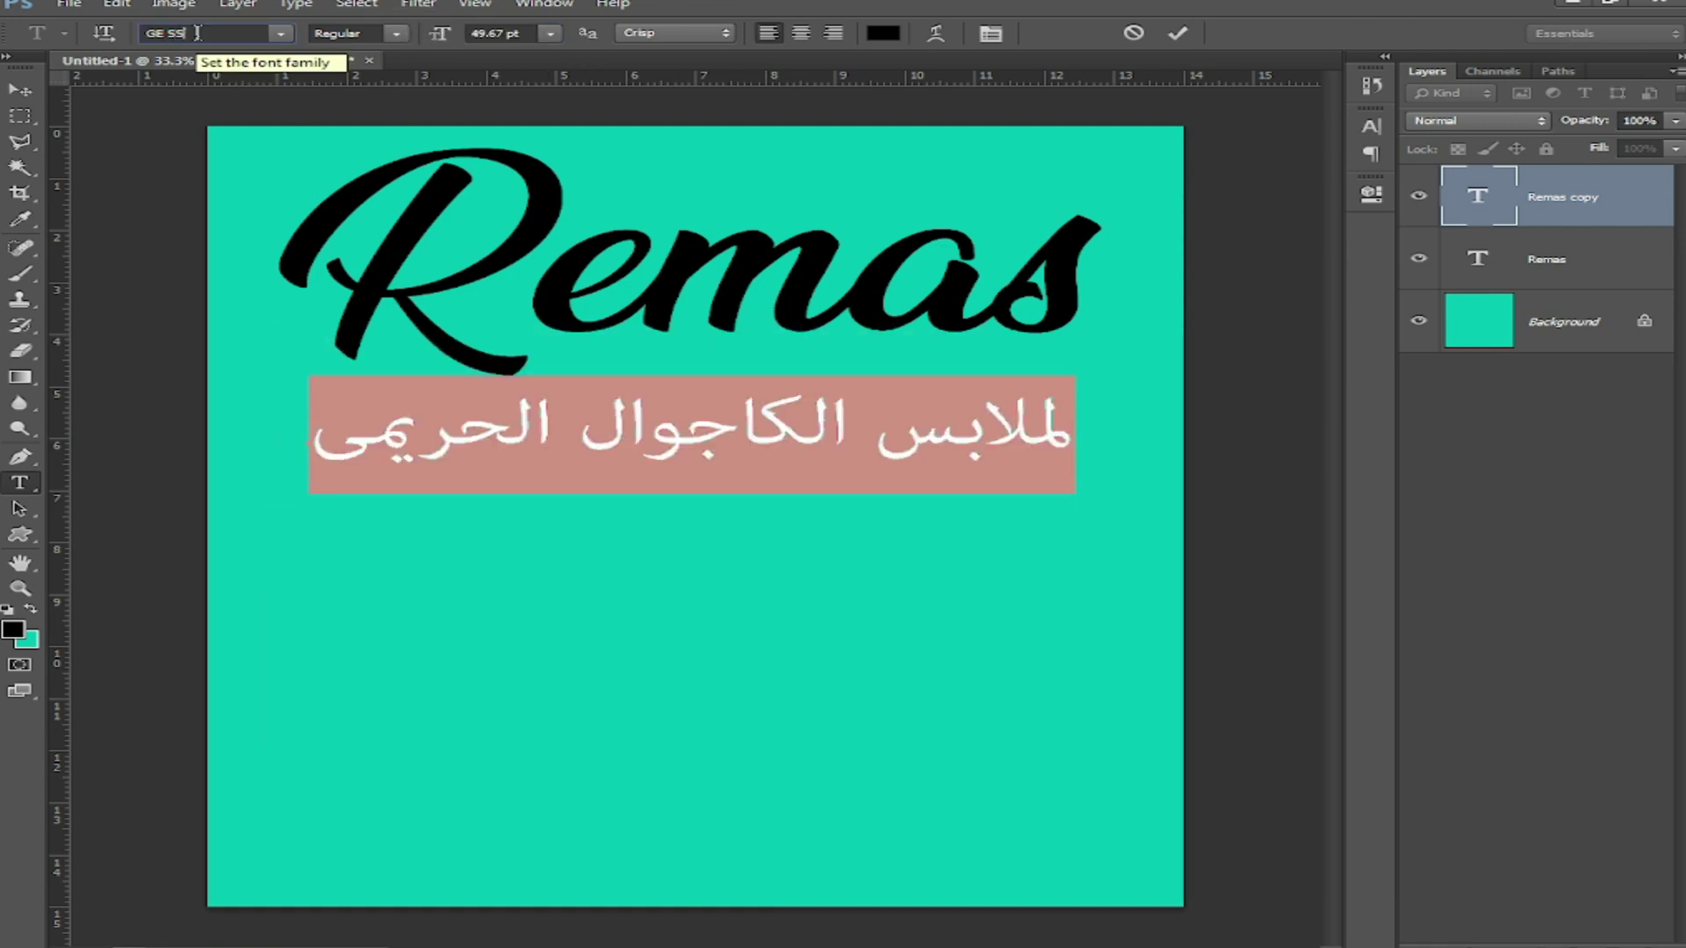
{"action": "key", "text": "Return"}
{"action": "left_click", "coordinate": [525, 34]}
{"action": "scroll", "coordinate": [521, 33], "scroll_direction": "down", "scroll_amount": 12}
{"action": "scroll", "coordinate": [521, 32], "scroll_direction": "down", "scroll_amount": 11}
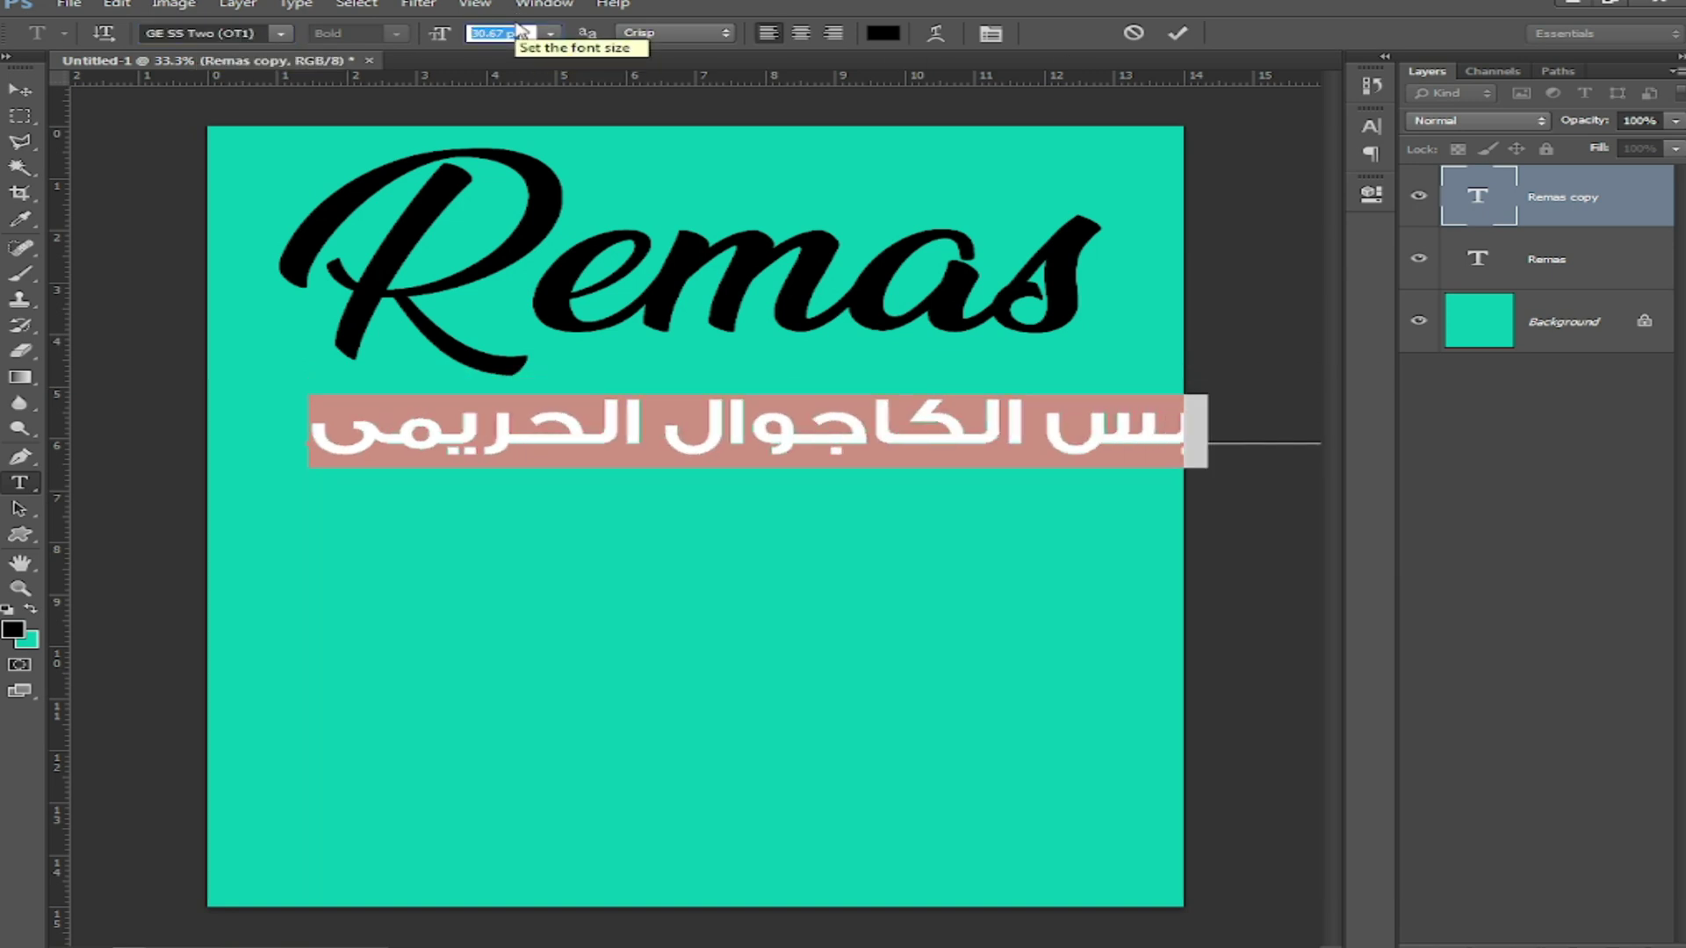
{"action": "scroll", "coordinate": [521, 32], "scroll_direction": "up", "scroll_amount": 2}
{"action": "key", "text": "Return"}
{"action": "left_click_drag", "start_coordinate": [774, 552], "coordinate": [781, 544]}
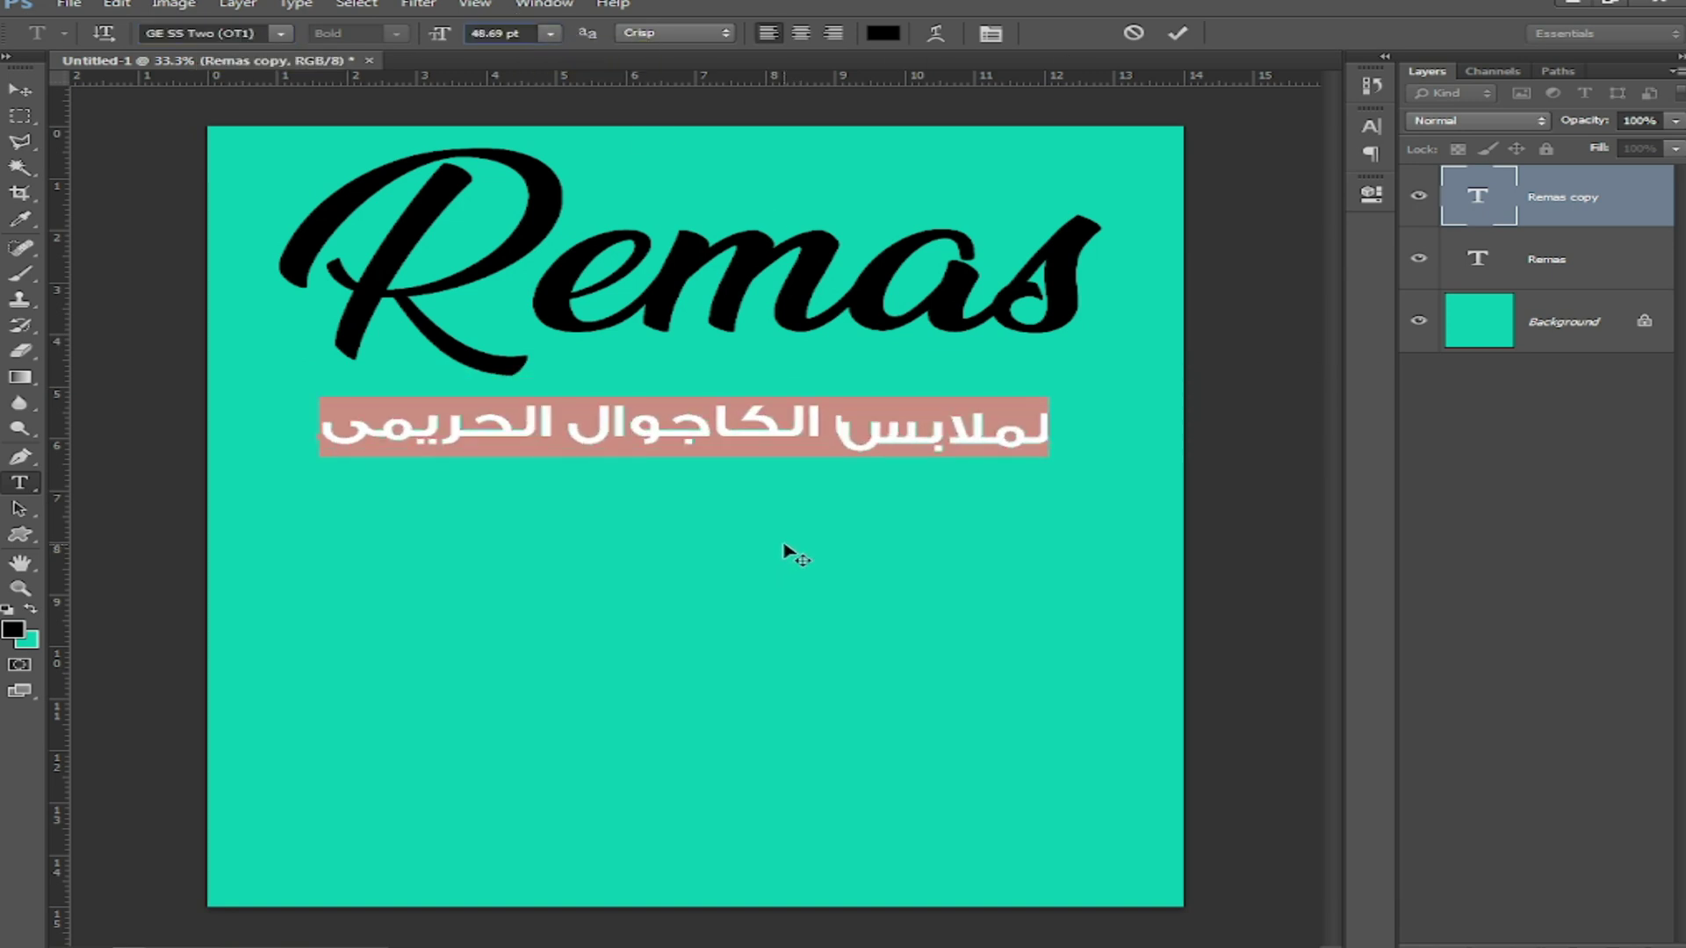
{"action": "left_click", "coordinate": [20, 90]}
{"action": "left_click_drag", "start_coordinate": [770, 427], "coordinate": [861, 514]}
Step: Replace a copied line with the shop's phone number and place it under the Arabic line
{"action": "key", "text": "t"}
{"action": "triple_click", "coordinate": [862, 503]}
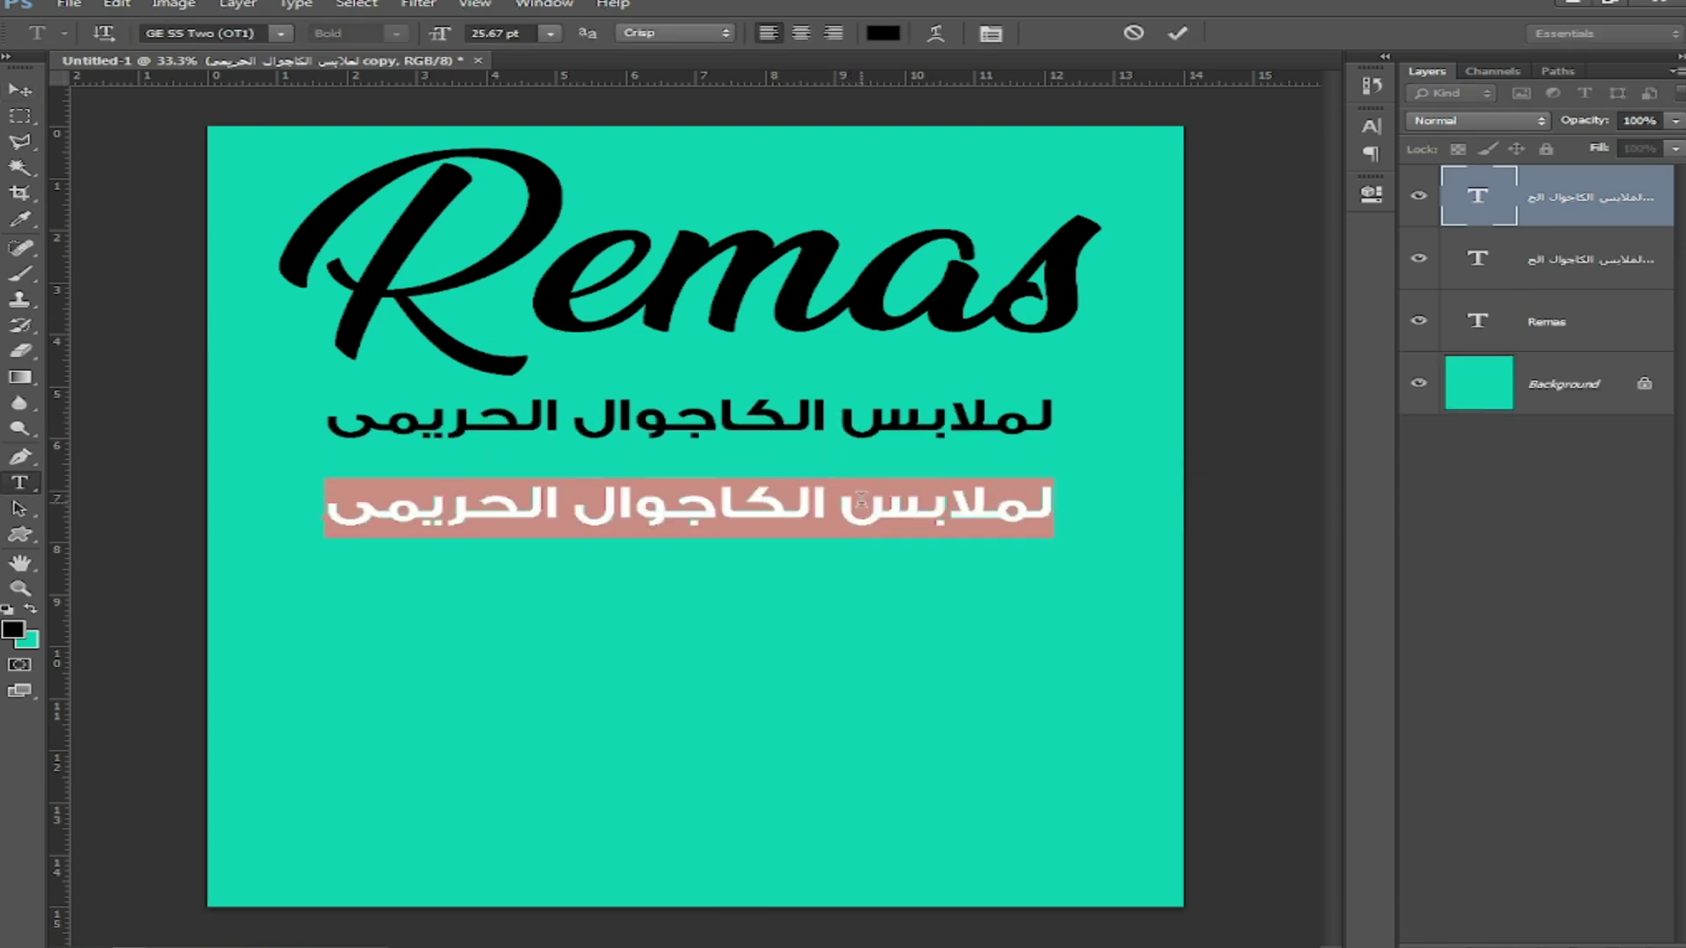
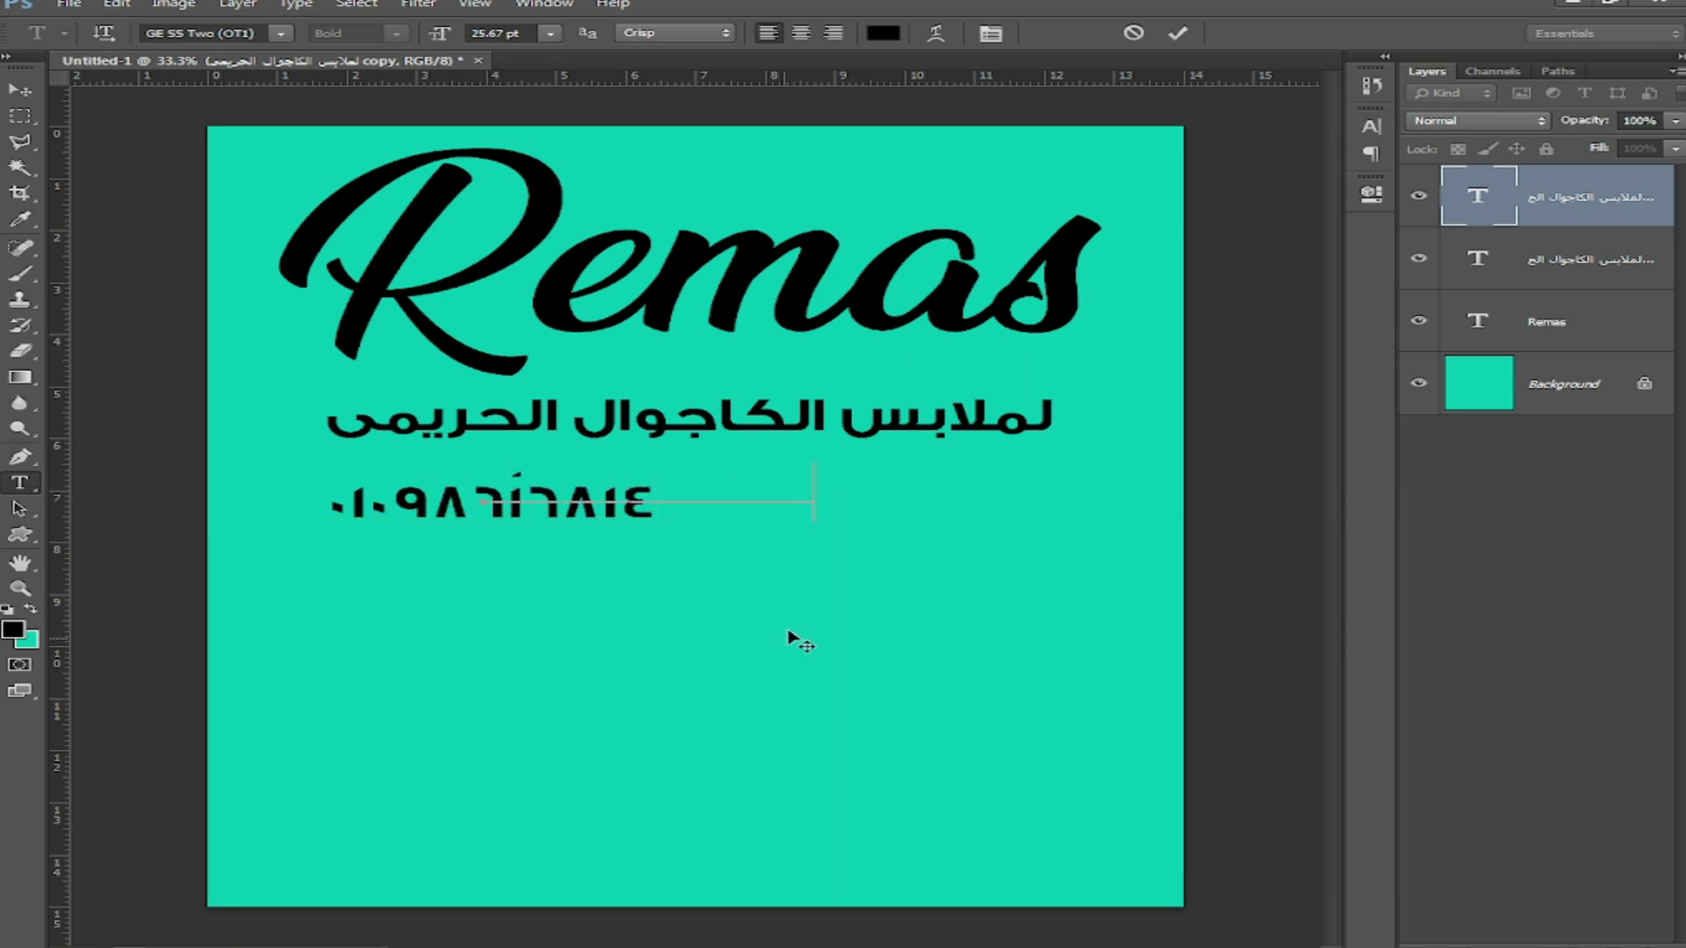
{"action": "left_click_drag", "start_coordinate": [788, 631], "coordinate": [804, 625]}
Step: Apply the ae_AlMateen font to the phone number
{"action": "double_click", "coordinate": [659, 478]}
{"action": "left_click", "coordinate": [280, 34]}
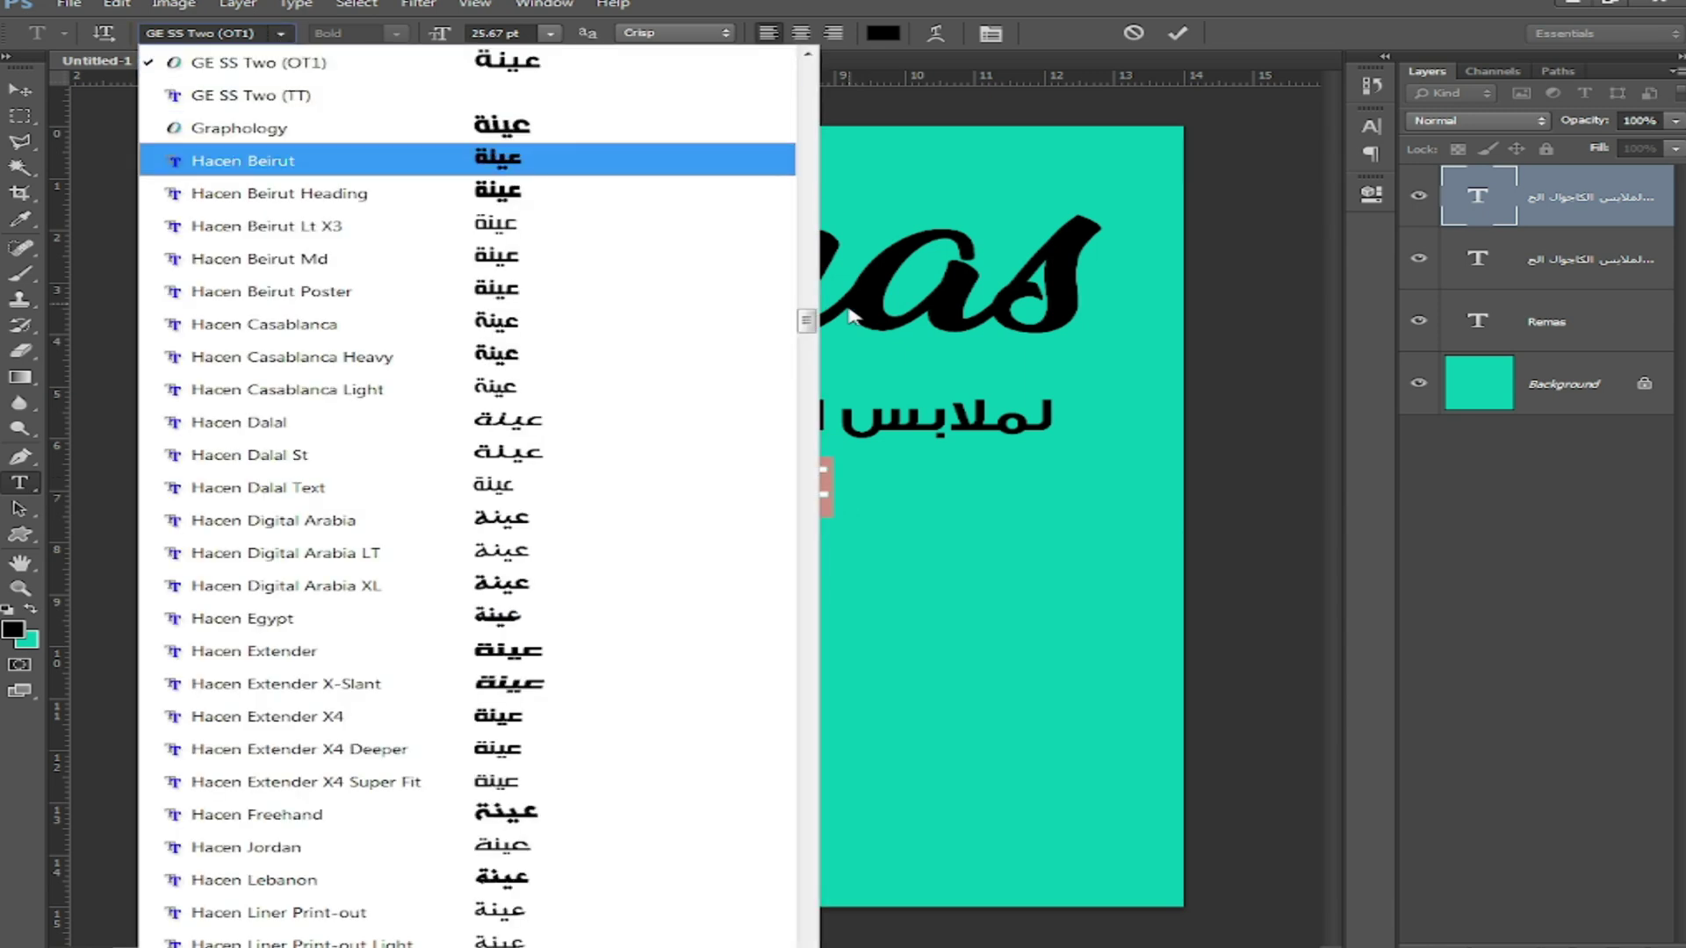
{"action": "left_click_drag", "start_coordinate": [806, 321], "coordinate": [808, 75]}
{"action": "left_click", "coordinate": [349, 914]}
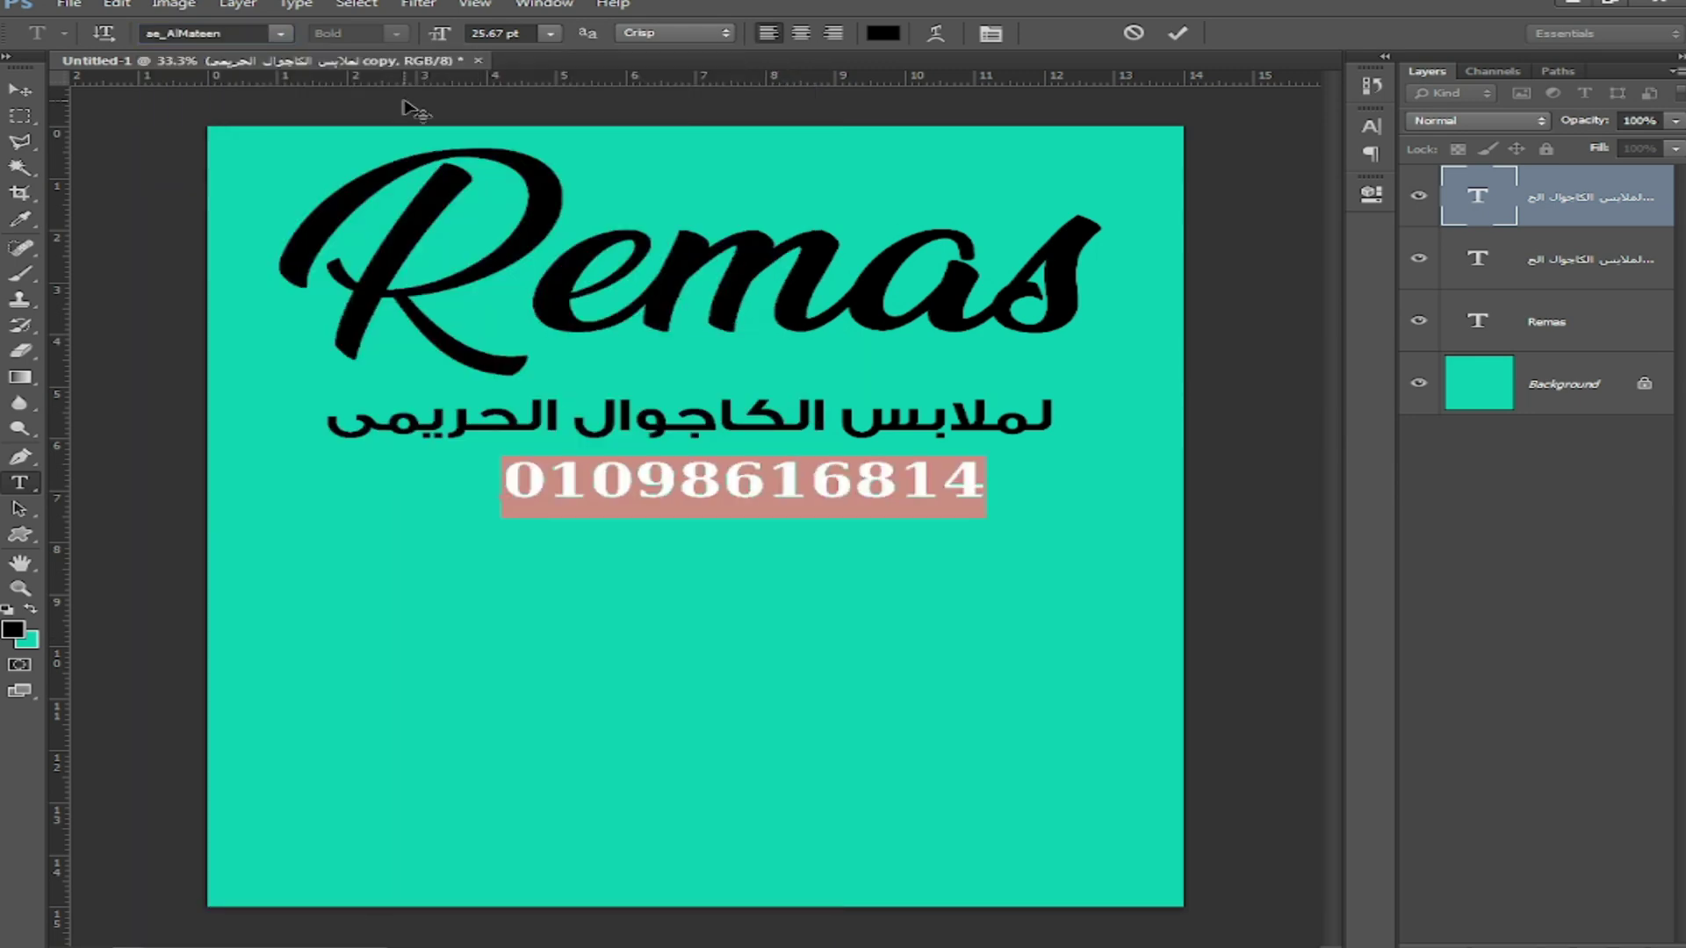
Step: Set the number's digits to Hindi, enlarge it slightly, and select all three text layers
{"action": "left_click", "coordinate": [1370, 126]}
{"action": "left_click", "coordinate": [1329, 114]}
{"action": "mouse_move", "coordinate": [1433, 426]}
{"action": "left_click", "coordinate": [1171, 451]}
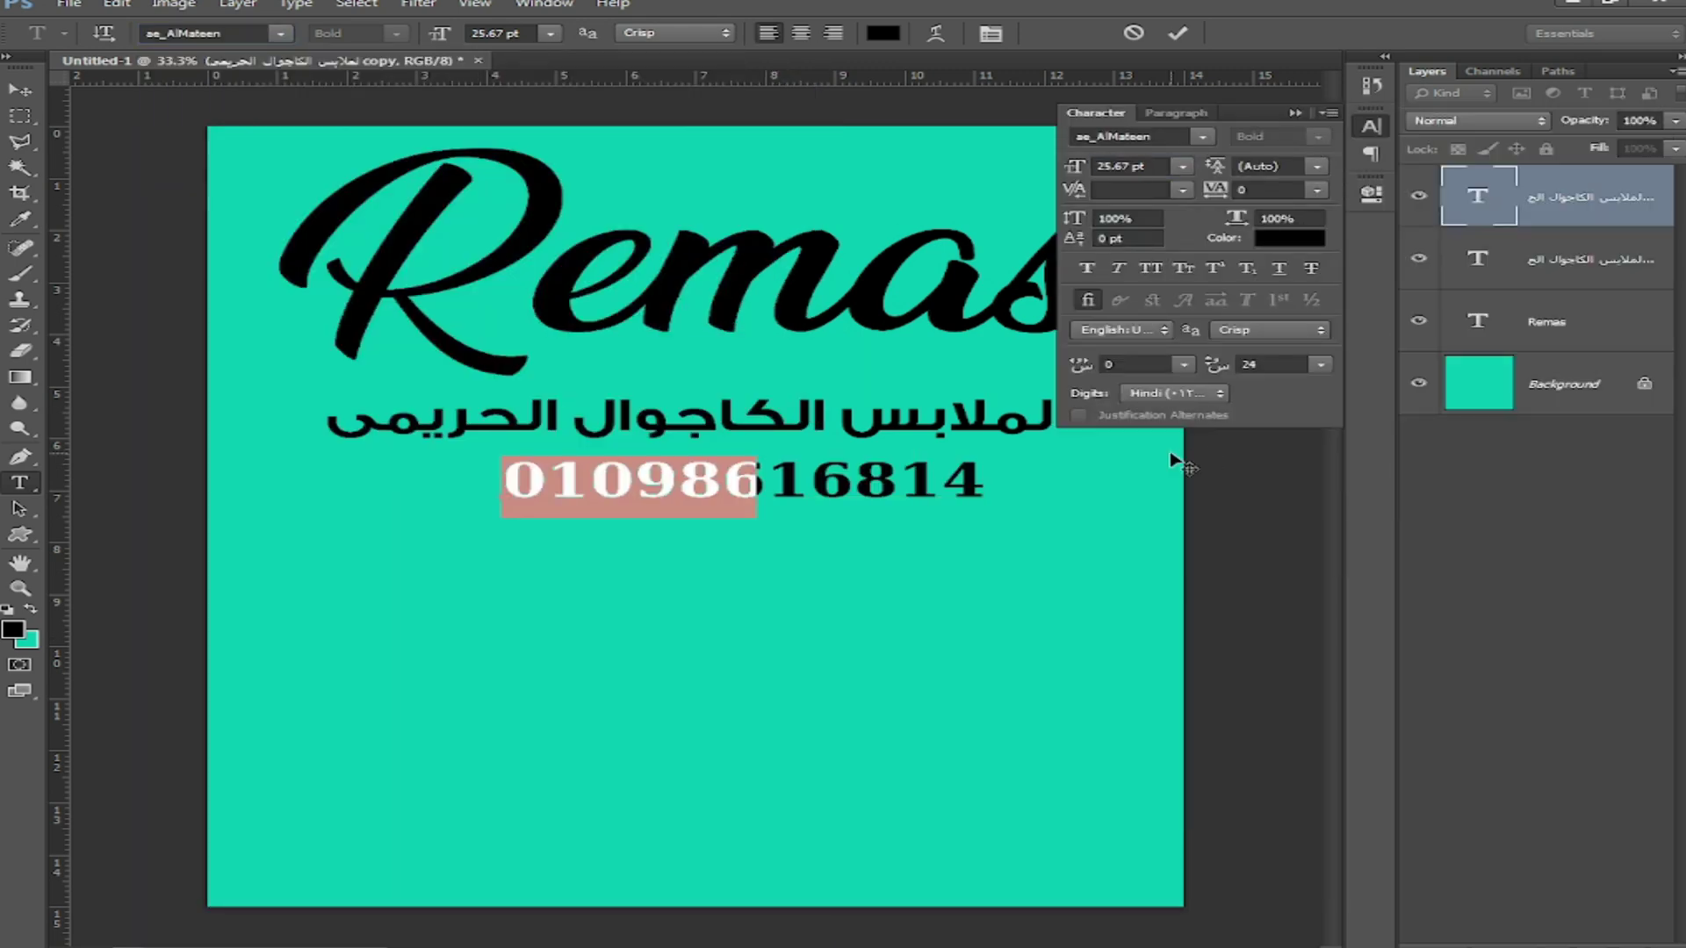
{"action": "left_click", "coordinate": [1158, 167]}
{"action": "scroll", "coordinate": [1157, 167], "scroll_direction": "up", "scroll_amount": 20}
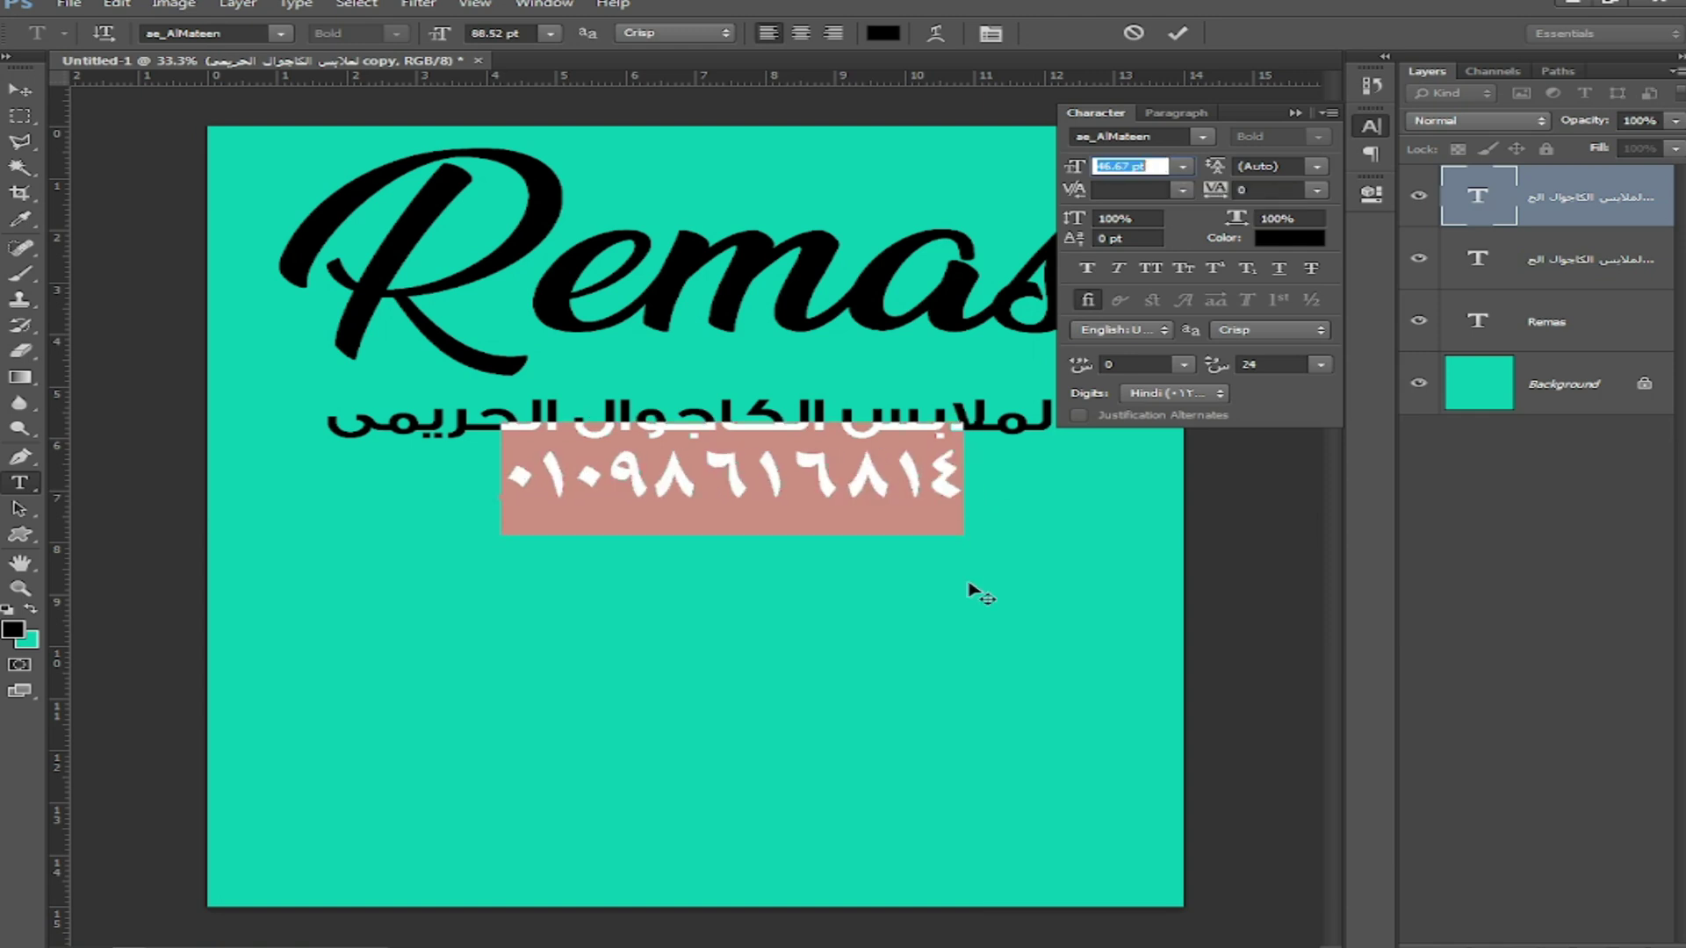
{"action": "left_click_drag", "start_coordinate": [942, 622], "coordinate": [942, 631]}
{"action": "left_click", "coordinate": [1368, 130]}
{"action": "left_click", "coordinate": [18, 90]}
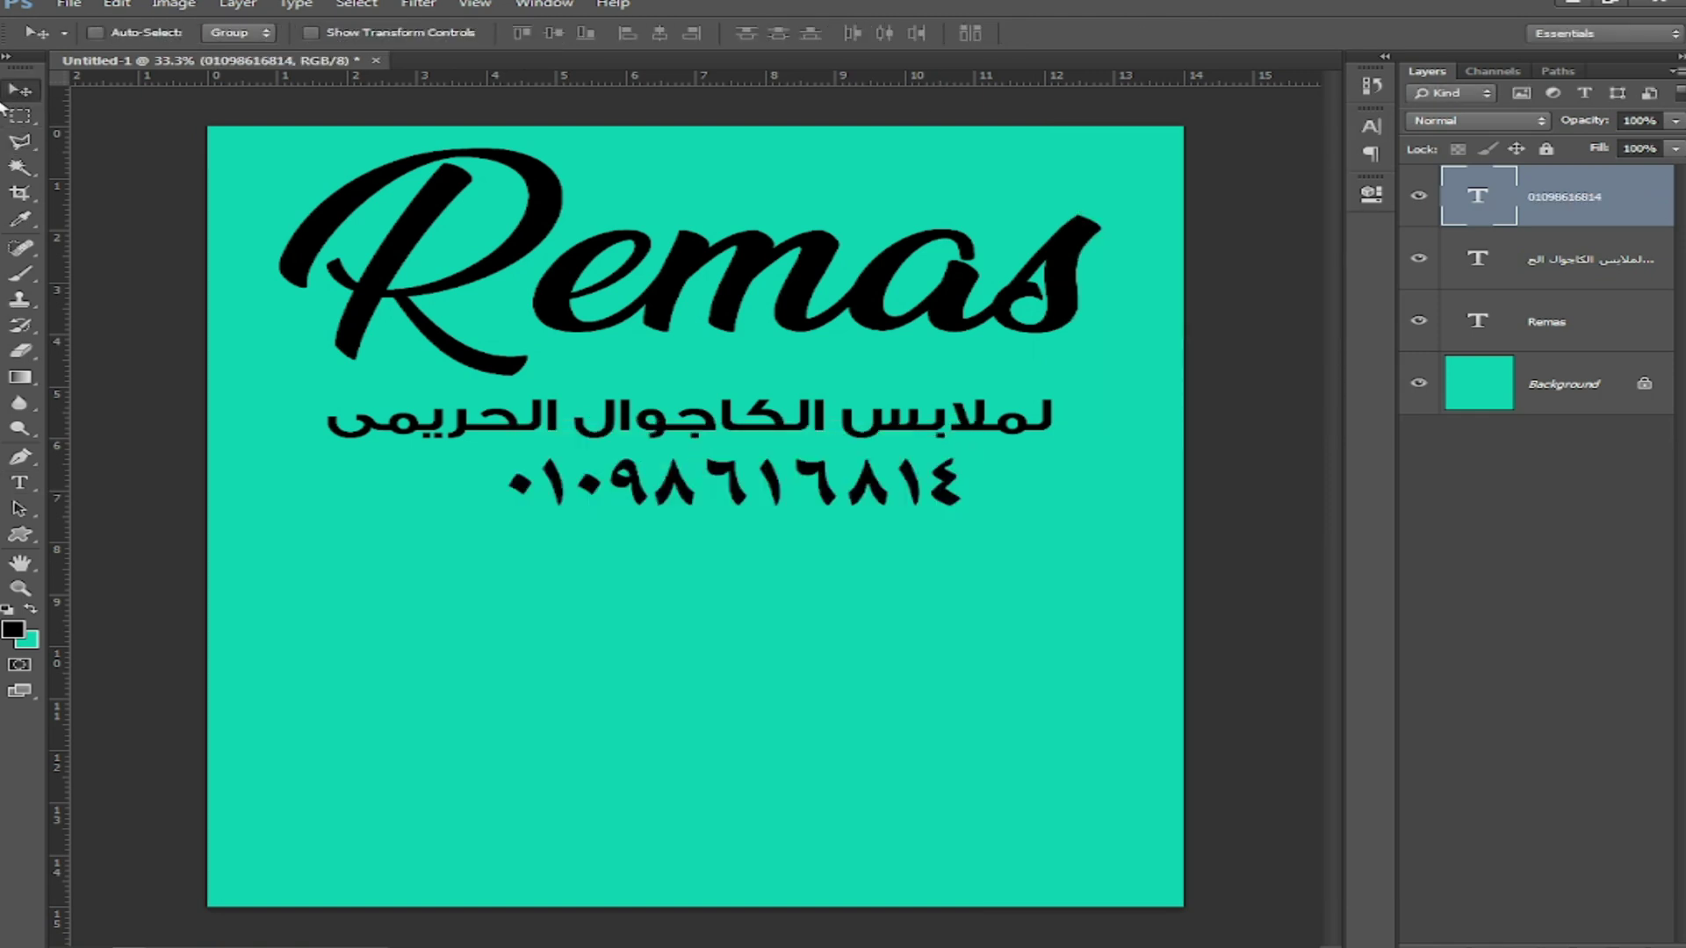
{"action": "left_click", "coordinate": [1529, 337], "text": "shift"}
Step: Centre the texts horizontally on the canvas and nudge the Arabic line and phone number up
{"action": "key", "text": "ctrl+a"}
{"action": "left_click", "coordinate": [660, 34]}
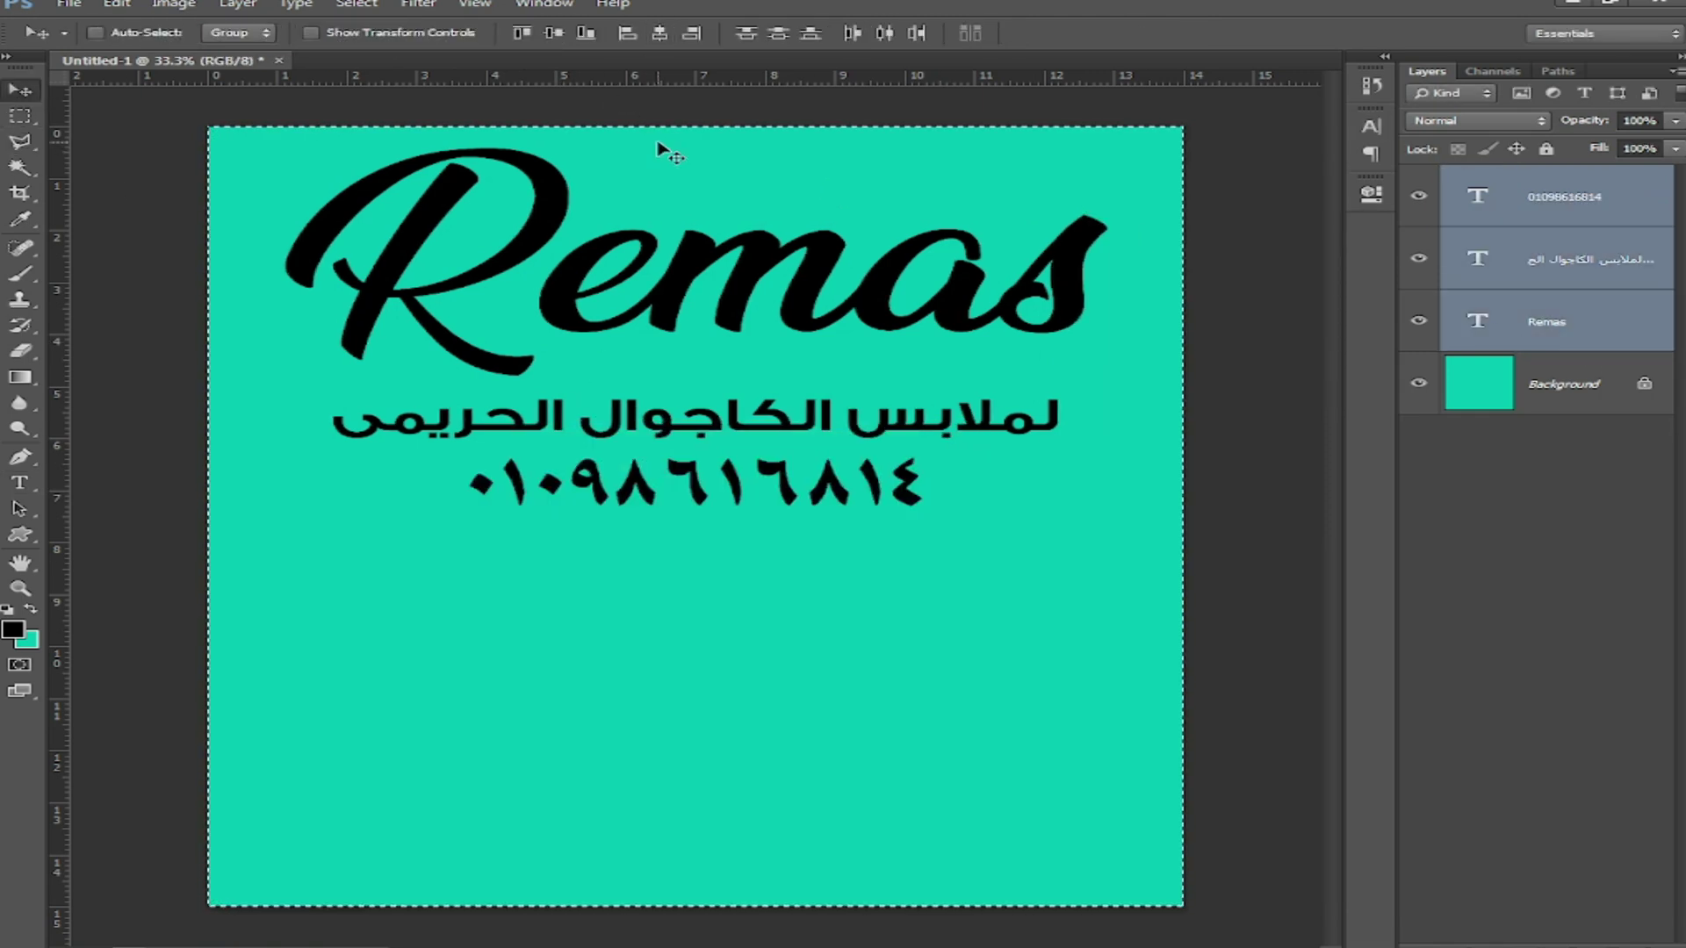
{"action": "key", "text": "ctrl+d"}
{"action": "right_click", "coordinate": [730, 427]}
{"action": "left_click", "coordinate": [821, 444]}
{"action": "key", "text": "Up"}
{"action": "key", "text": "Up"}
{"action": "key", "text": "Up"}
{"action": "key", "text": "Up"}
{"action": "key", "text": "Up"}
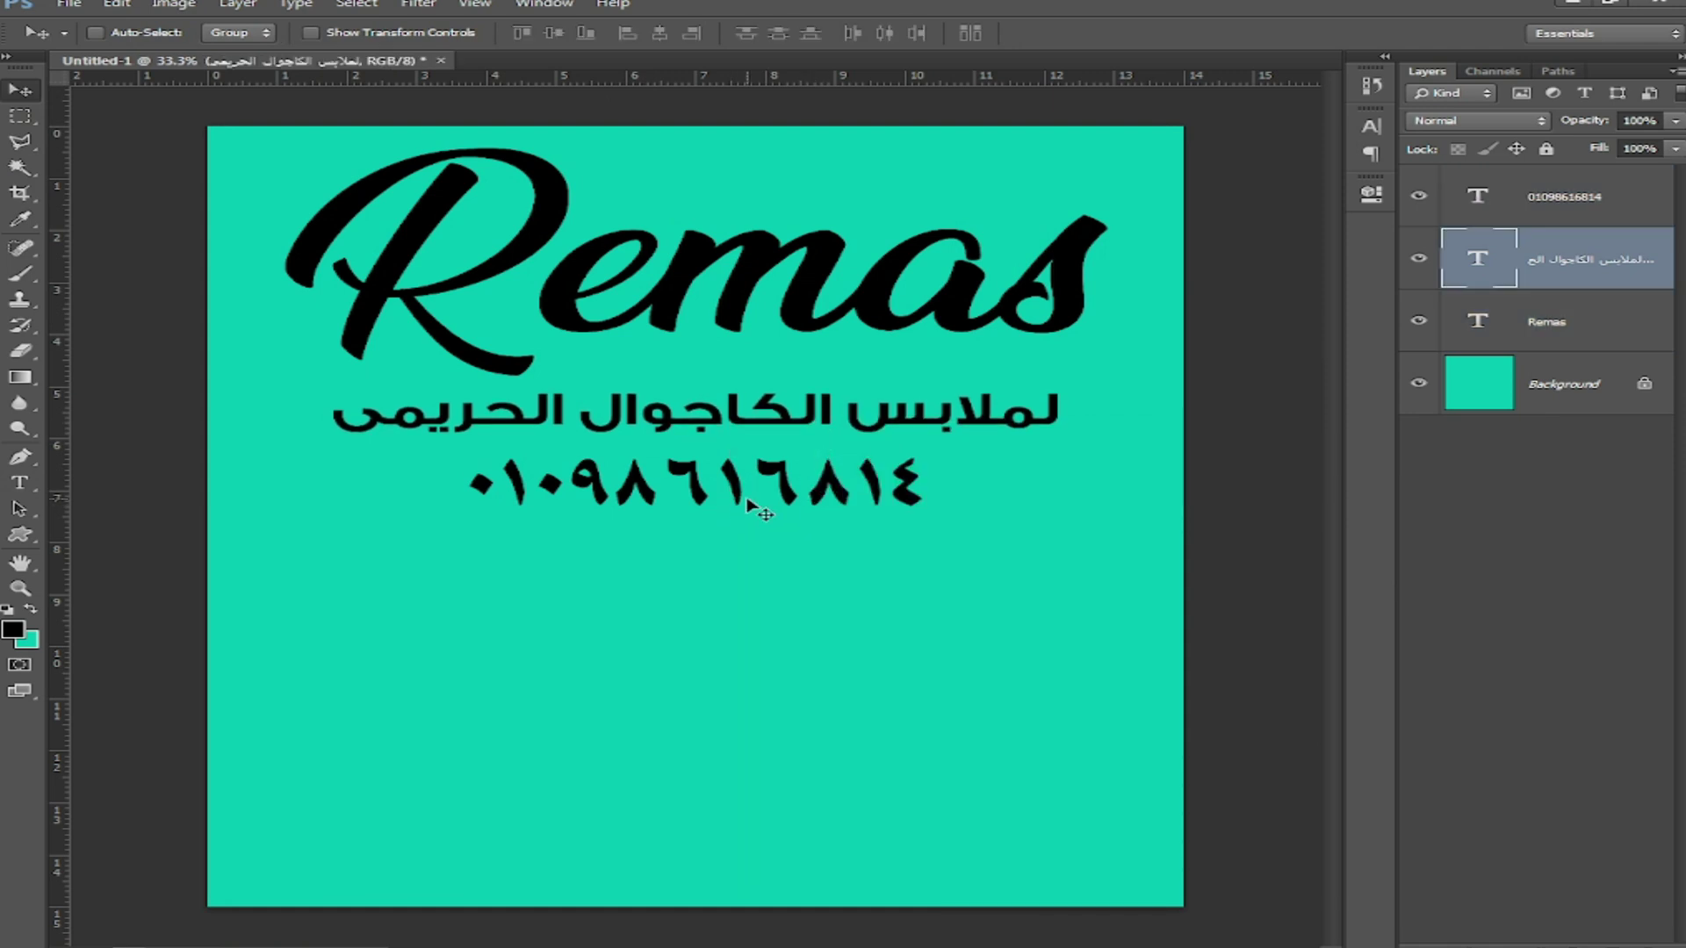
{"action": "right_click", "coordinate": [757, 489]}
{"action": "left_click", "coordinate": [866, 506]}
{"action": "key", "text": "Up"}
{"action": "key", "text": "Up"}
{"action": "key", "text": "Up"}
{"action": "key", "text": "Up"}
{"action": "key", "text": "Up"}
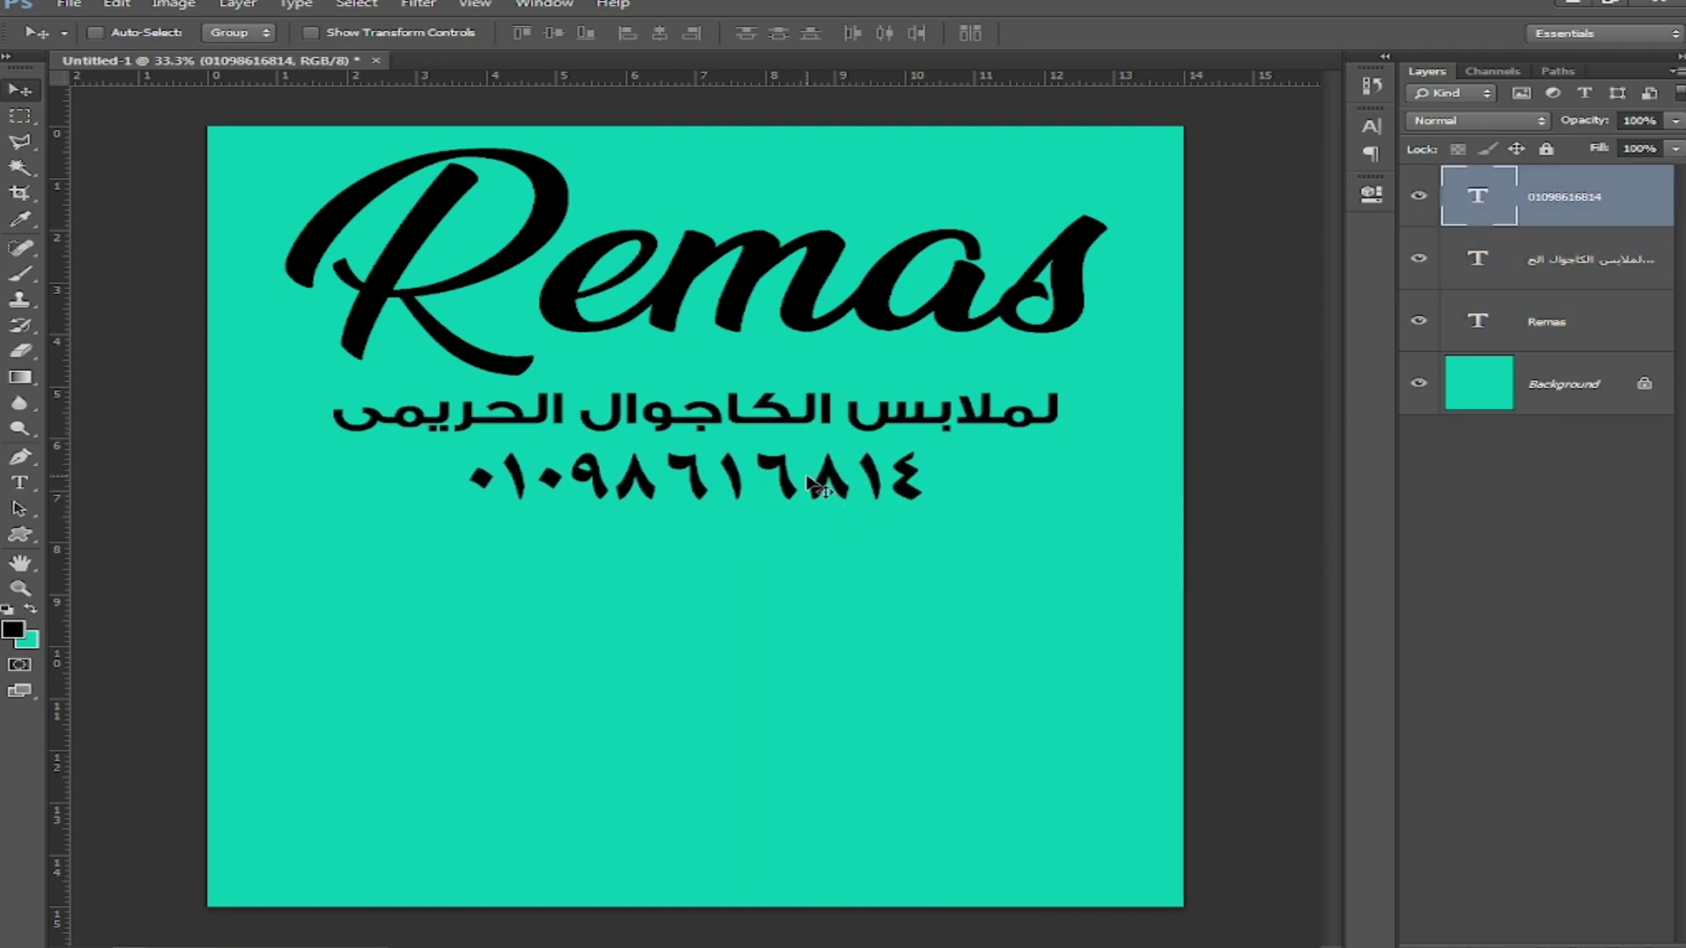
Step: Add a red Color Overlay to the Remas layer
{"action": "left_click", "coordinate": [1559, 322]}
{"action": "left_click", "coordinate": [1486, 946]}
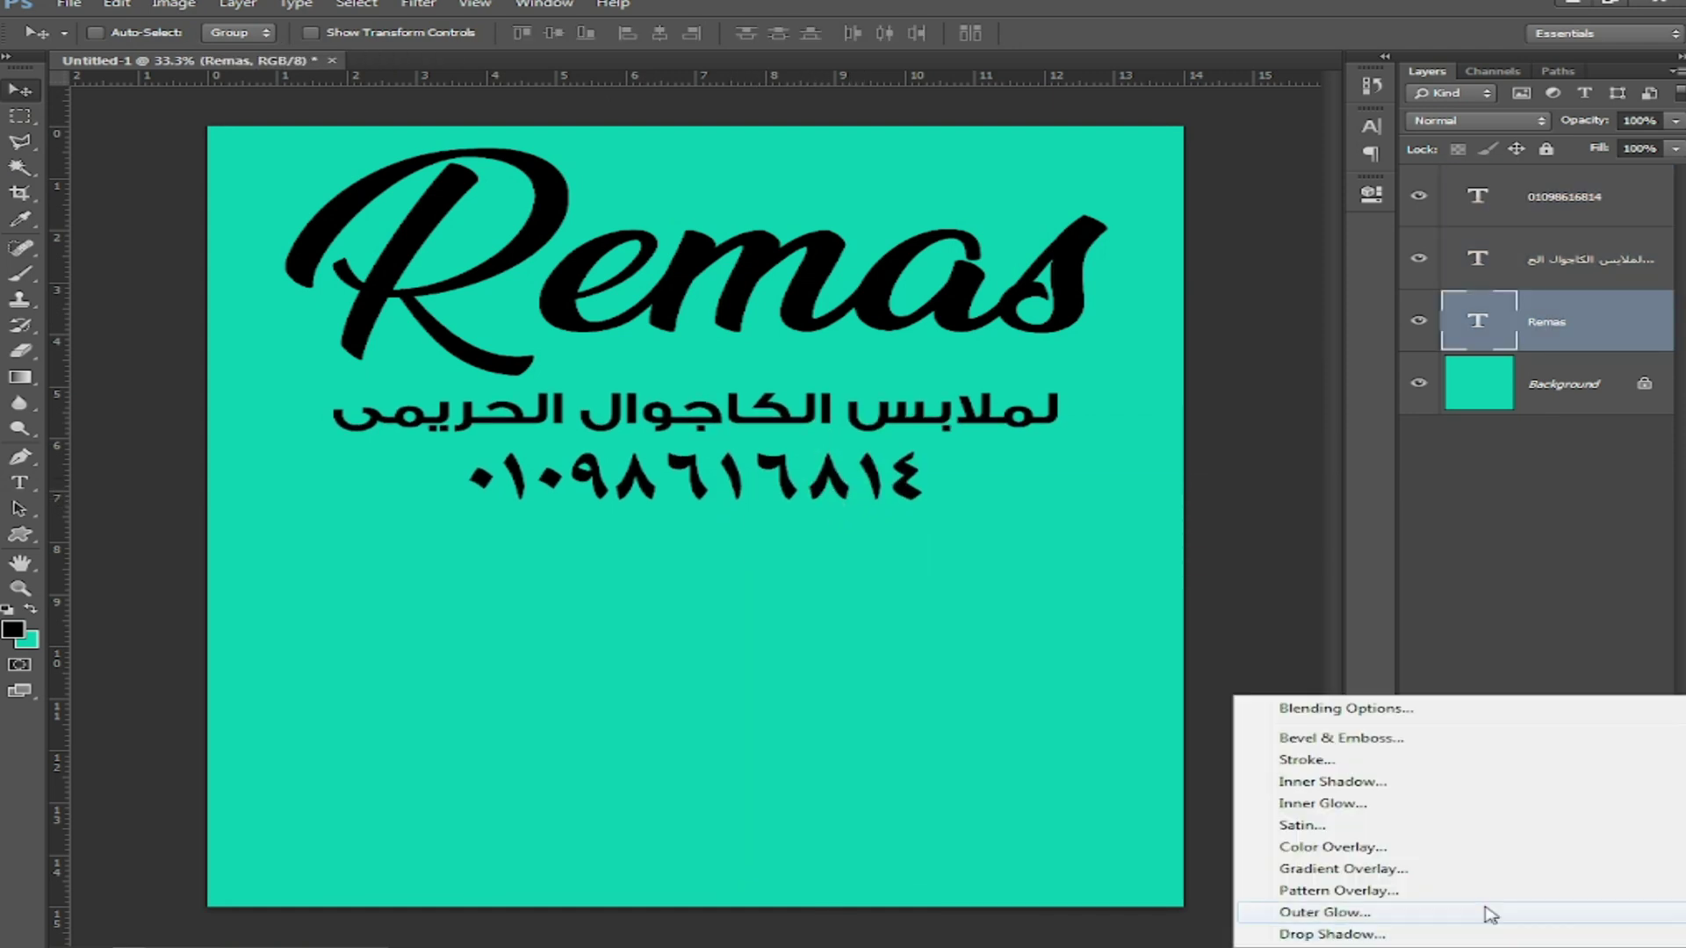
{"action": "left_click", "coordinate": [1474, 848]}
{"action": "left_click", "coordinate": [1411, 648]}
{"action": "left_click", "coordinate": [1093, 578]}
{"action": "left_click", "coordinate": [1128, 577]}
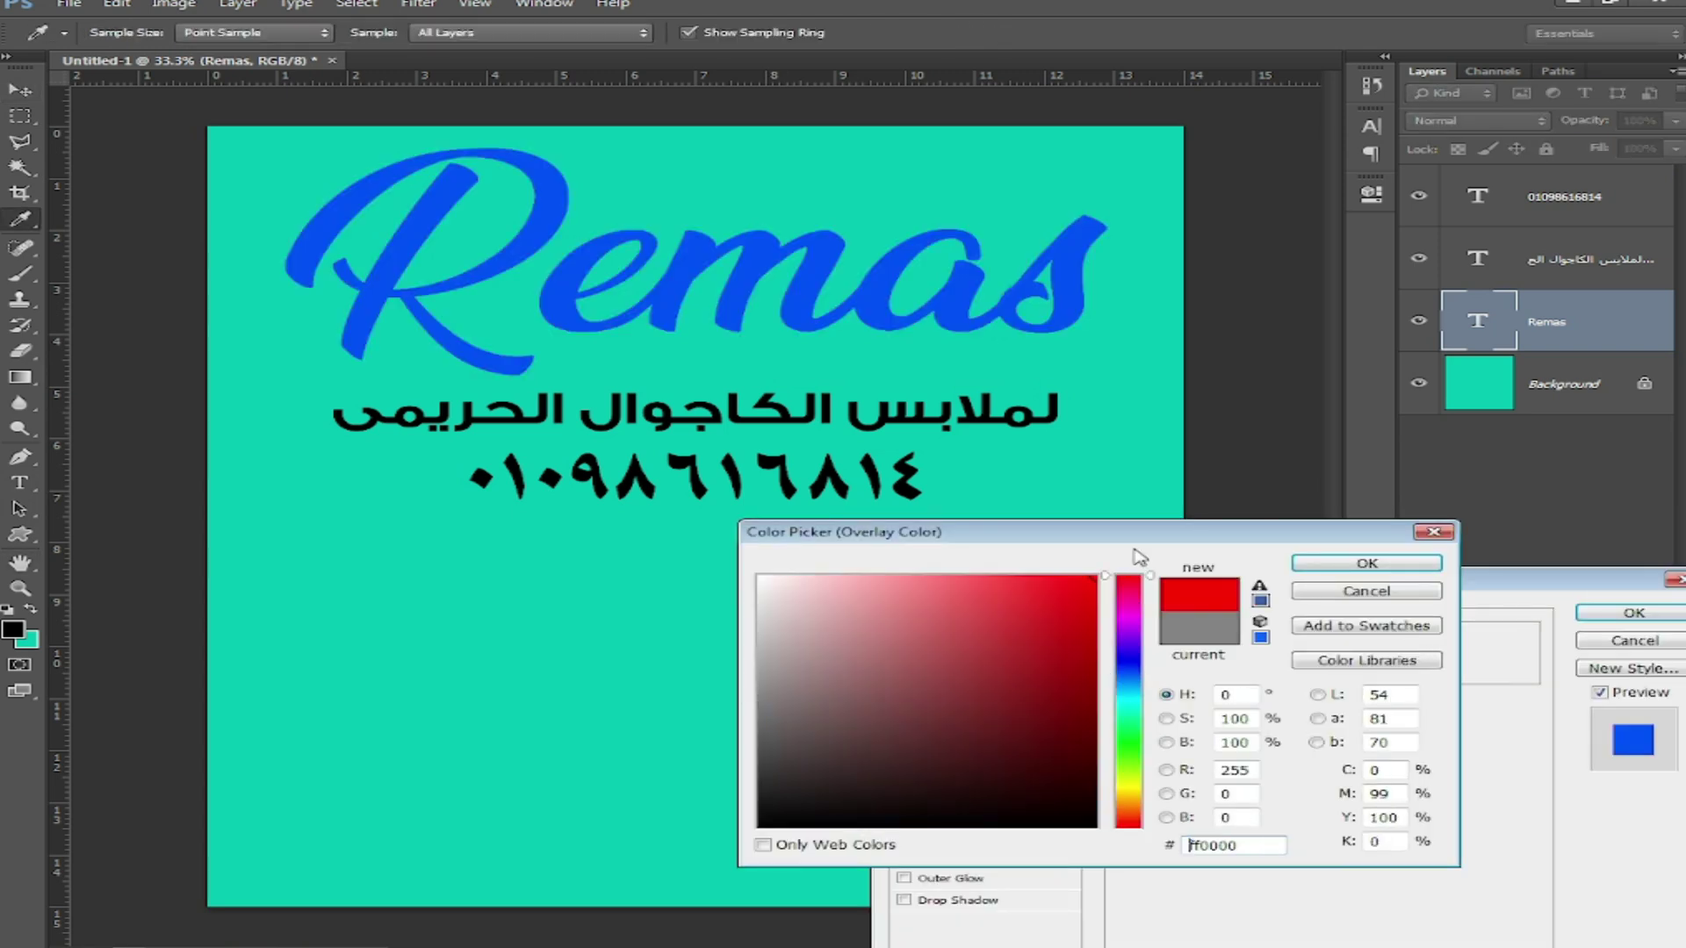
{"action": "left_click", "coordinate": [1342, 565]}
Step: Give Remas a 13 px white stroke, apply the style, and duplicate the layer with Ctrl+J
{"action": "left_click", "coordinate": [974, 726]}
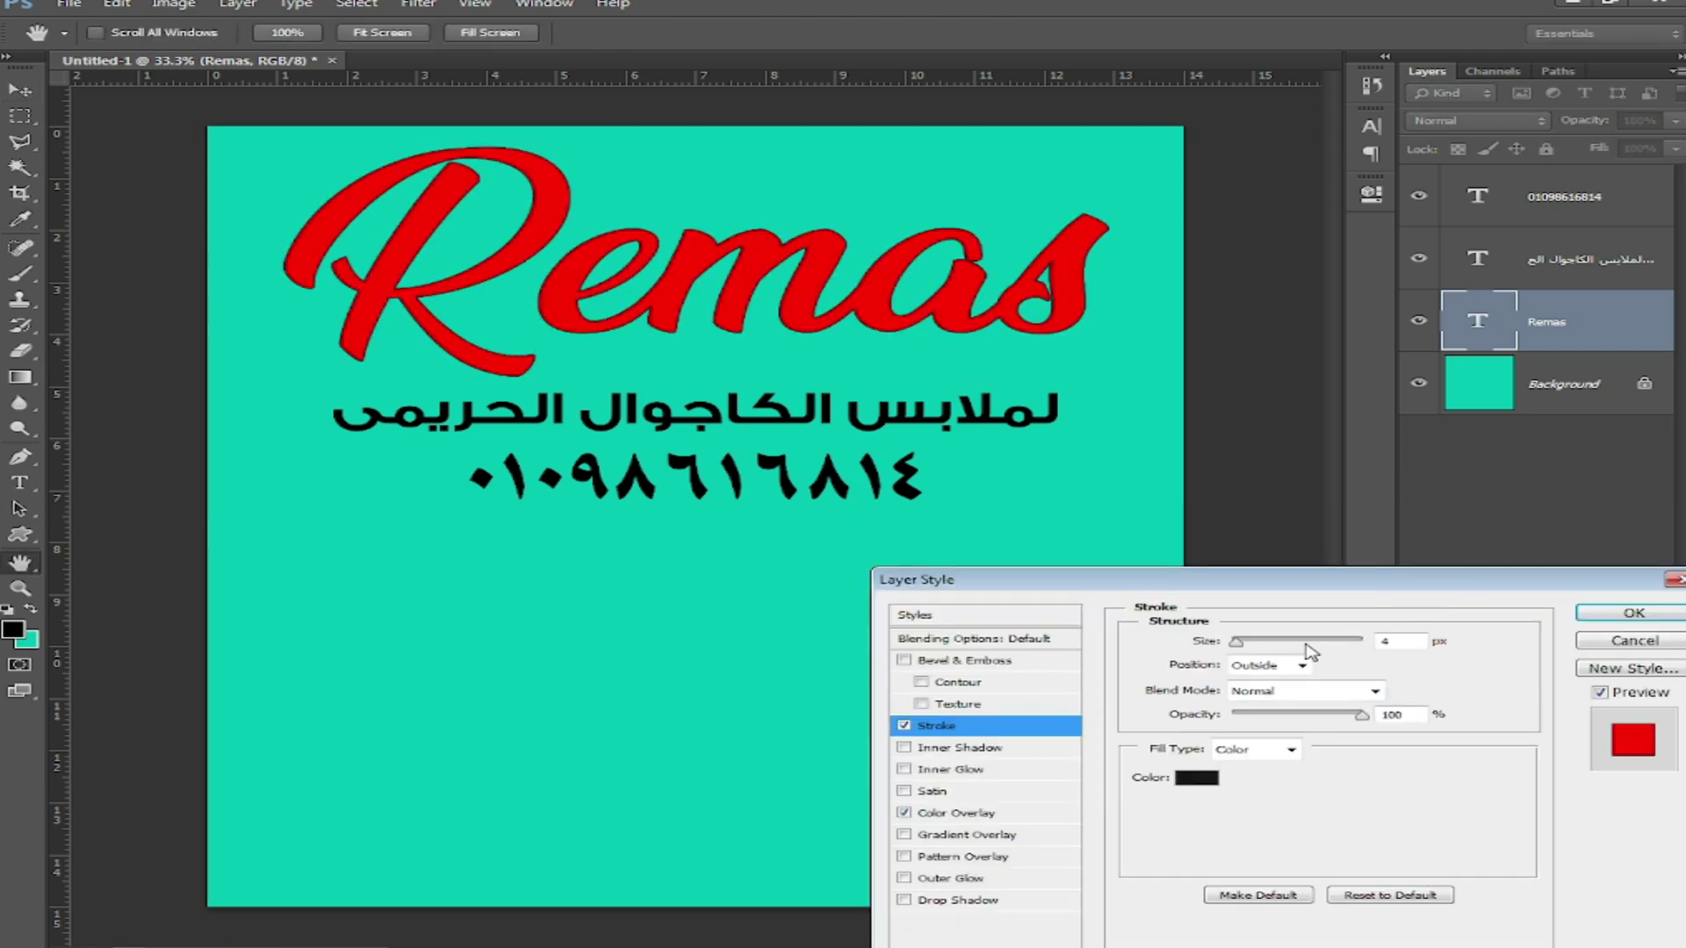
{"action": "left_click", "coordinate": [1396, 642]}
{"action": "key", "text": "Up"}
{"action": "key", "text": "Up"}
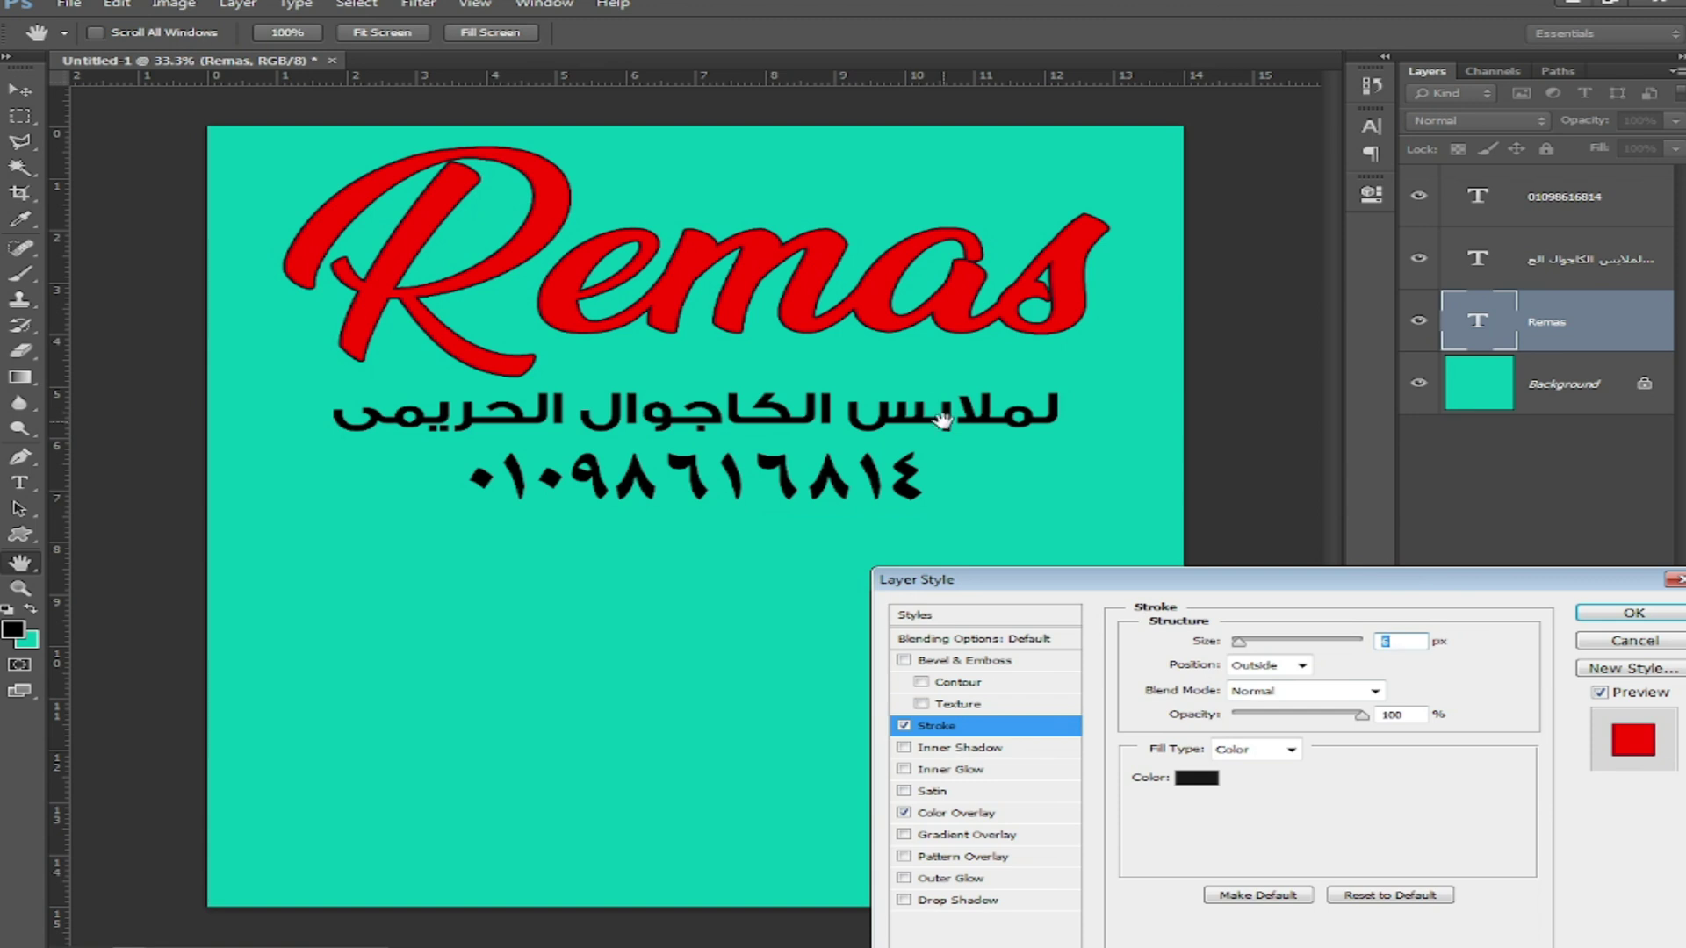
{"action": "key", "text": "Up"}
{"action": "key", "text": "Up"}
{"action": "key", "text": "Up"}
{"action": "key", "text": "Up"}
{"action": "left_click_drag", "start_coordinate": [1105, 583], "coordinate": [1076, 292]}
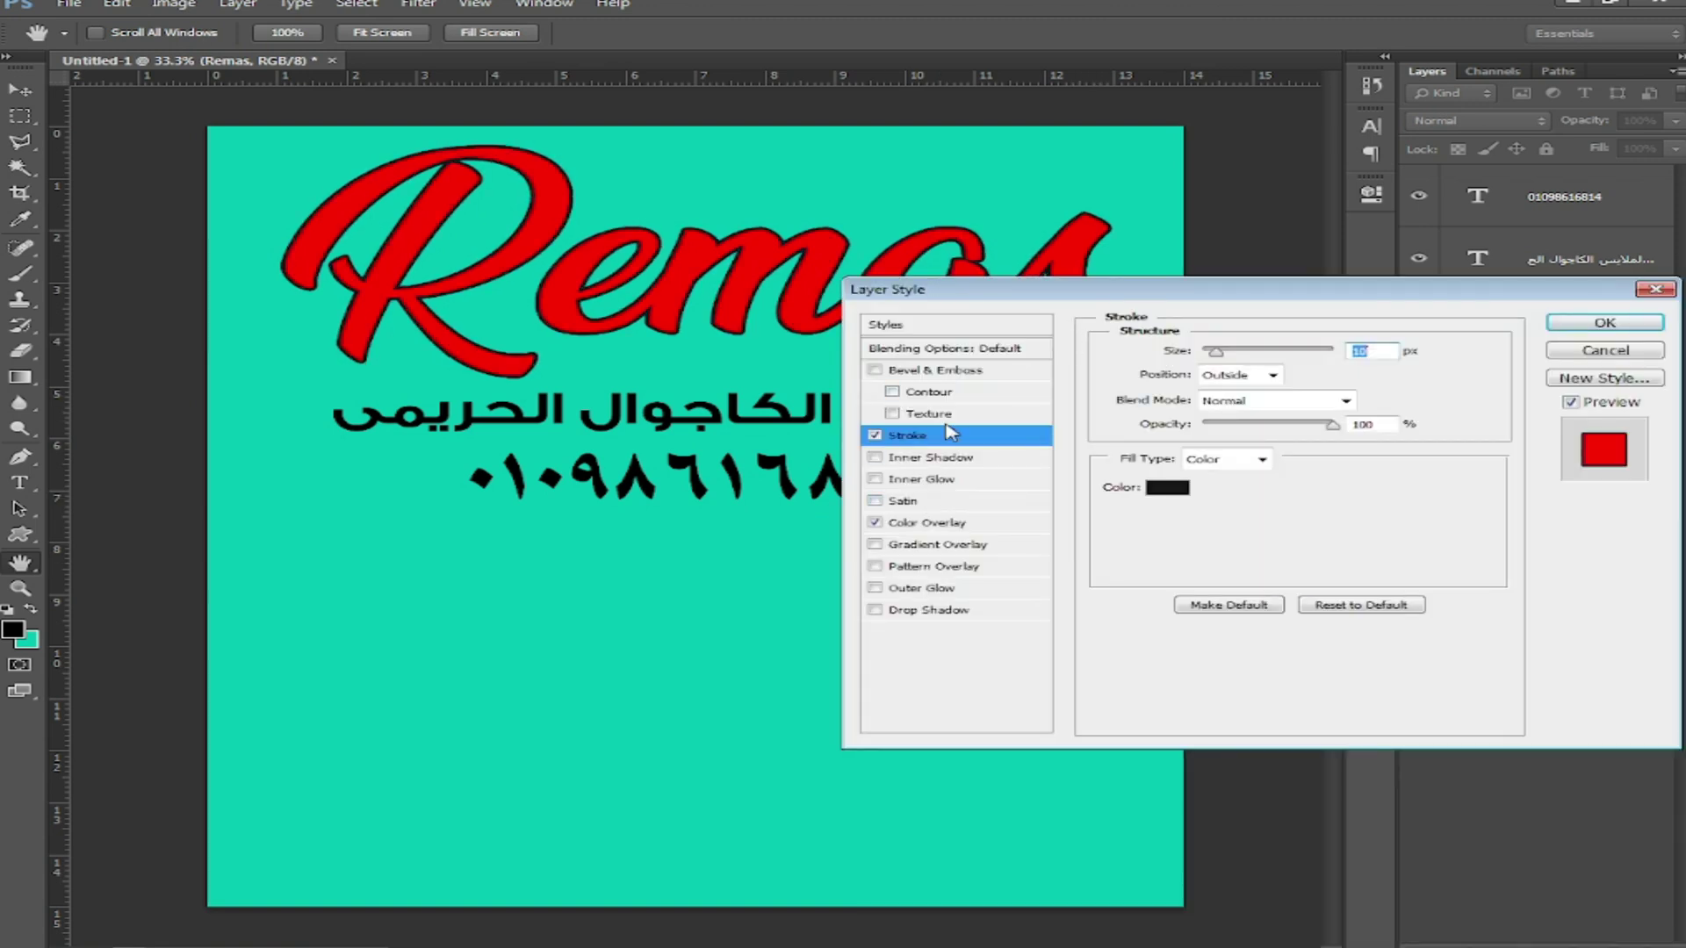
{"action": "left_click", "coordinate": [1185, 492]}
{"action": "left_click", "coordinate": [752, 574]}
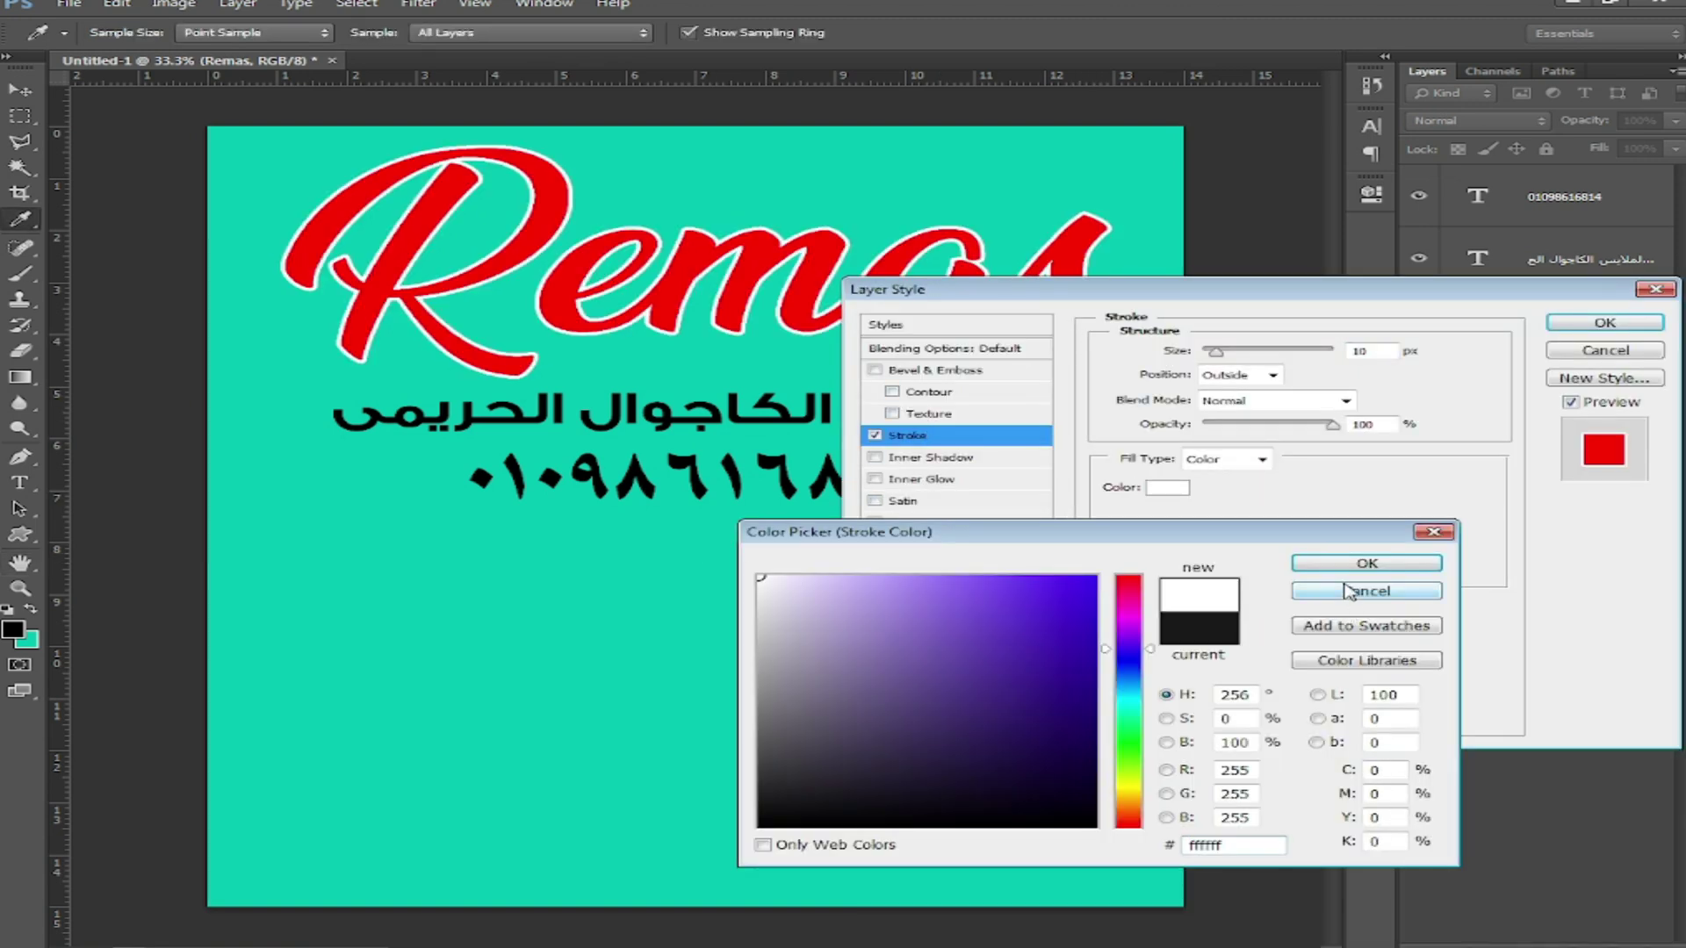
{"action": "left_click", "coordinate": [1348, 567]}
{"action": "key", "text": "Up"}
{"action": "key", "text": "Up"}
{"action": "key", "text": "Up"}
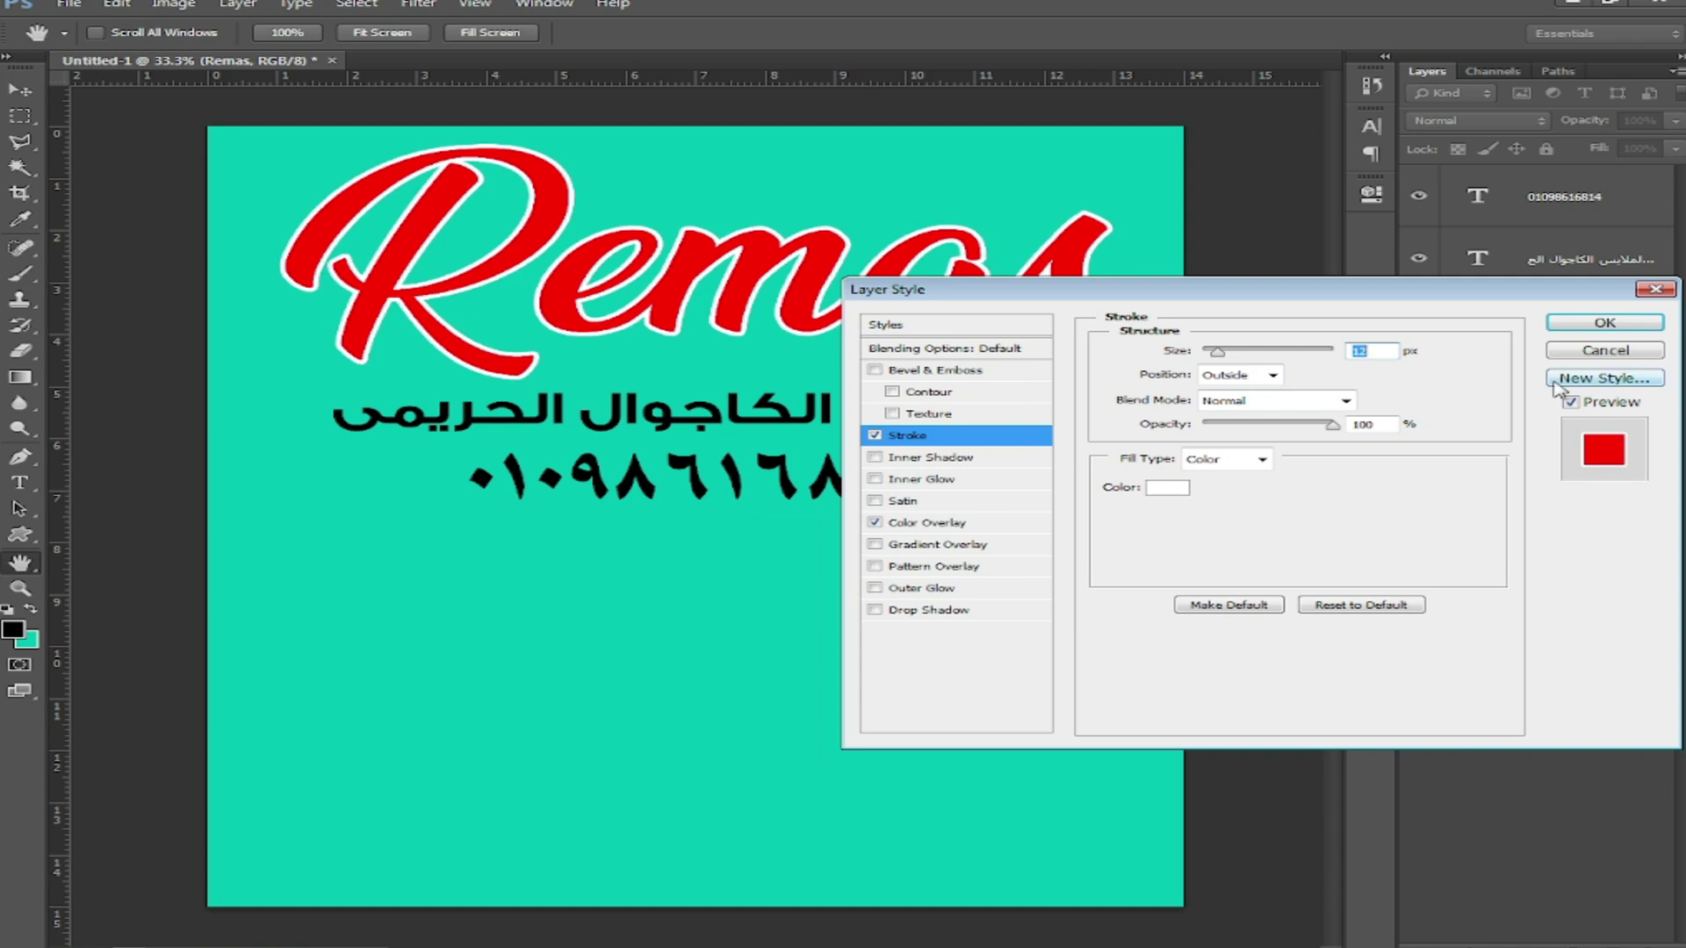
{"action": "left_click", "coordinate": [1579, 325]}
{"action": "key", "text": "ctrl+j"}
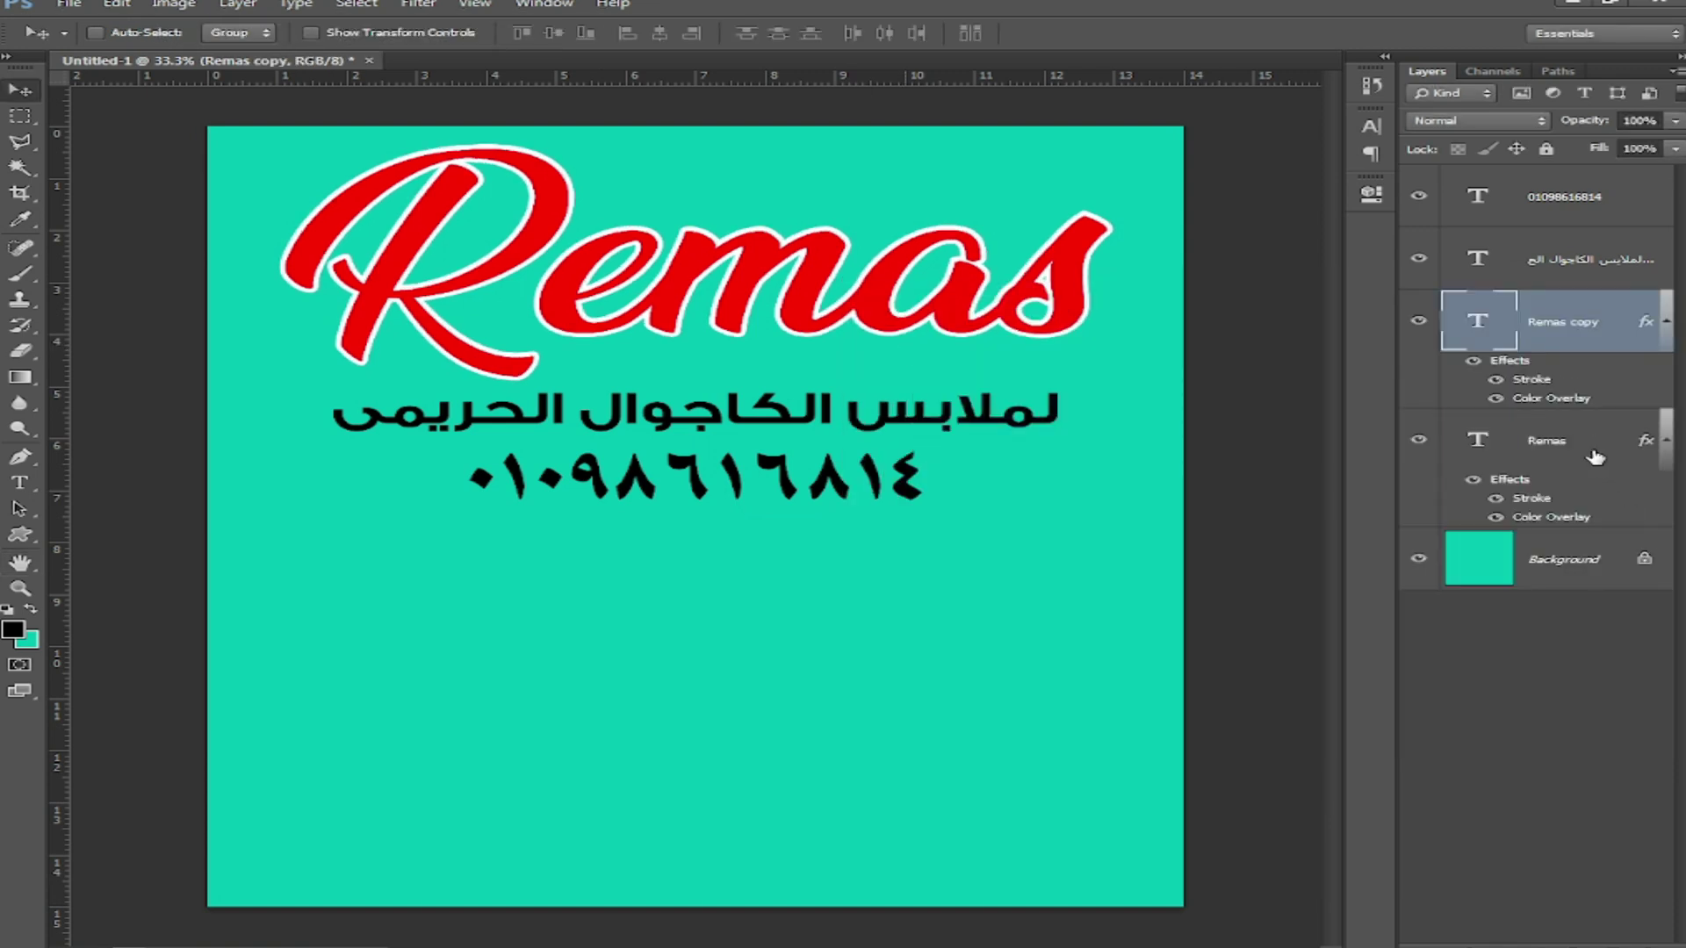
Step: Offset the original Remas layer downward and hide its stroke and overlay so it shows black
{"action": "left_click", "coordinate": [1585, 438]}
{"action": "key", "text": "Down"}
{"action": "key", "text": "Down"}
{"action": "key", "text": "Down"}
{"action": "key", "text": "Down"}
{"action": "key", "text": "Down"}
{"action": "key", "text": "Down"}
{"action": "key", "text": "Down"}
{"action": "key", "text": "Down"}
{"action": "key", "text": "Down"}
{"action": "key", "text": "Down"}
{"action": "key", "text": "Down"}
{"action": "key", "text": "Down"}
{"action": "key", "text": "Down"}
{"action": "key", "text": "Down"}
{"action": "key", "text": "Down"}
{"action": "key", "text": "Down"}
{"action": "key", "text": "Down"}
{"action": "key", "text": "Down"}
{"action": "key", "text": "Down"}
{"action": "key", "text": "Down"}
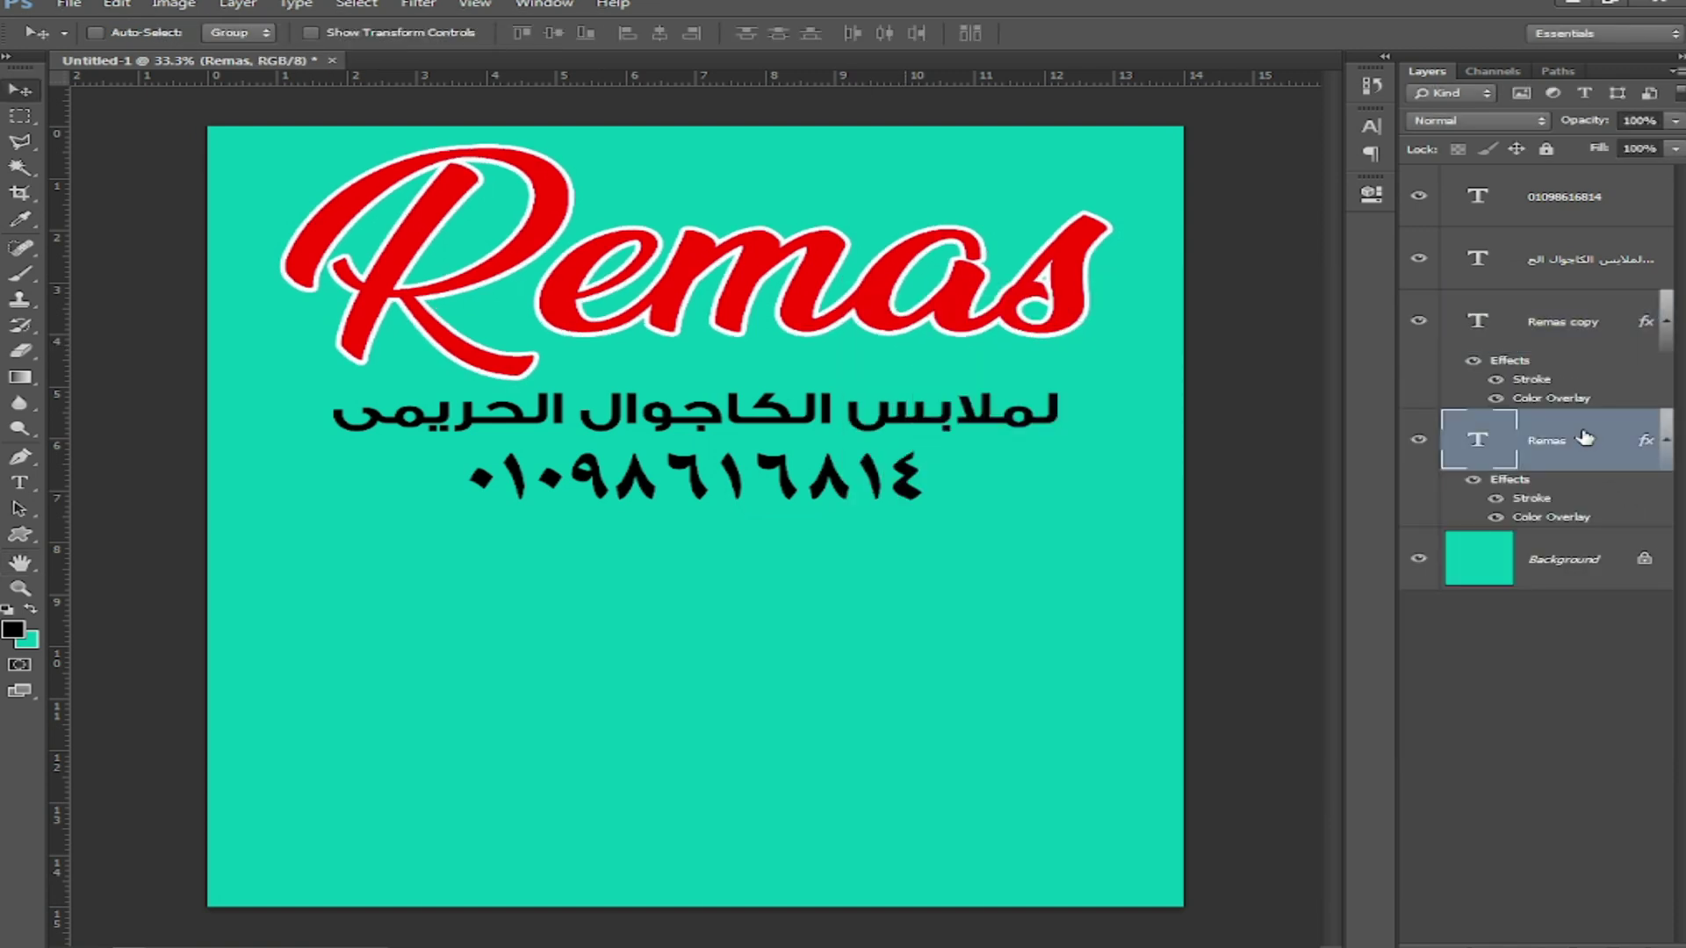
{"action": "key", "text": "Down"}
{"action": "key", "text": "Down"}
{"action": "key", "text": "Down"}
{"action": "key", "text": "Down"}
{"action": "key", "text": "Down"}
{"action": "key", "text": "Down"}
{"action": "key", "text": "Down"}
{"action": "key", "text": "Down"}
{"action": "key", "text": "Down"}
{"action": "key", "text": "Down"}
{"action": "key", "text": "Down"}
{"action": "key", "text": "Down"}
{"action": "key", "text": "Down"}
{"action": "key", "text": "Down"}
{"action": "key", "text": "Down"}
{"action": "key", "text": "Down"}
{"action": "key", "text": "Down"}
{"action": "key", "text": "Down"}
{"action": "key", "text": "Down"}
{"action": "key", "text": "Down"}
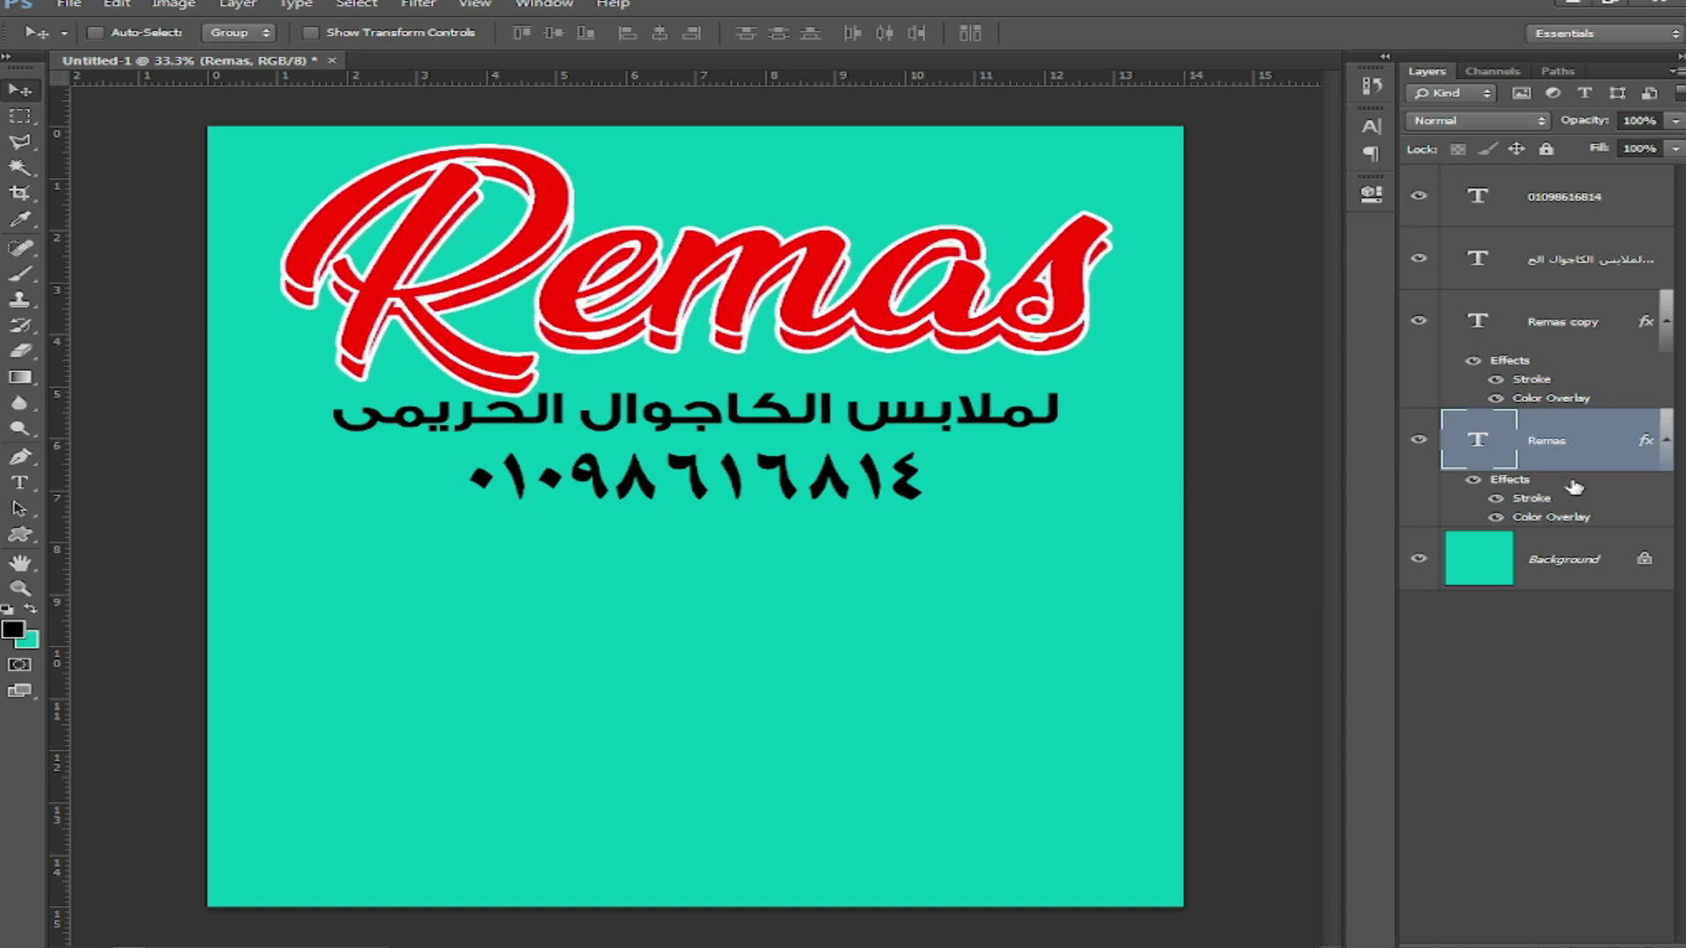
{"action": "left_click", "coordinate": [1495, 498]}
{"action": "left_click", "coordinate": [1494, 518]}
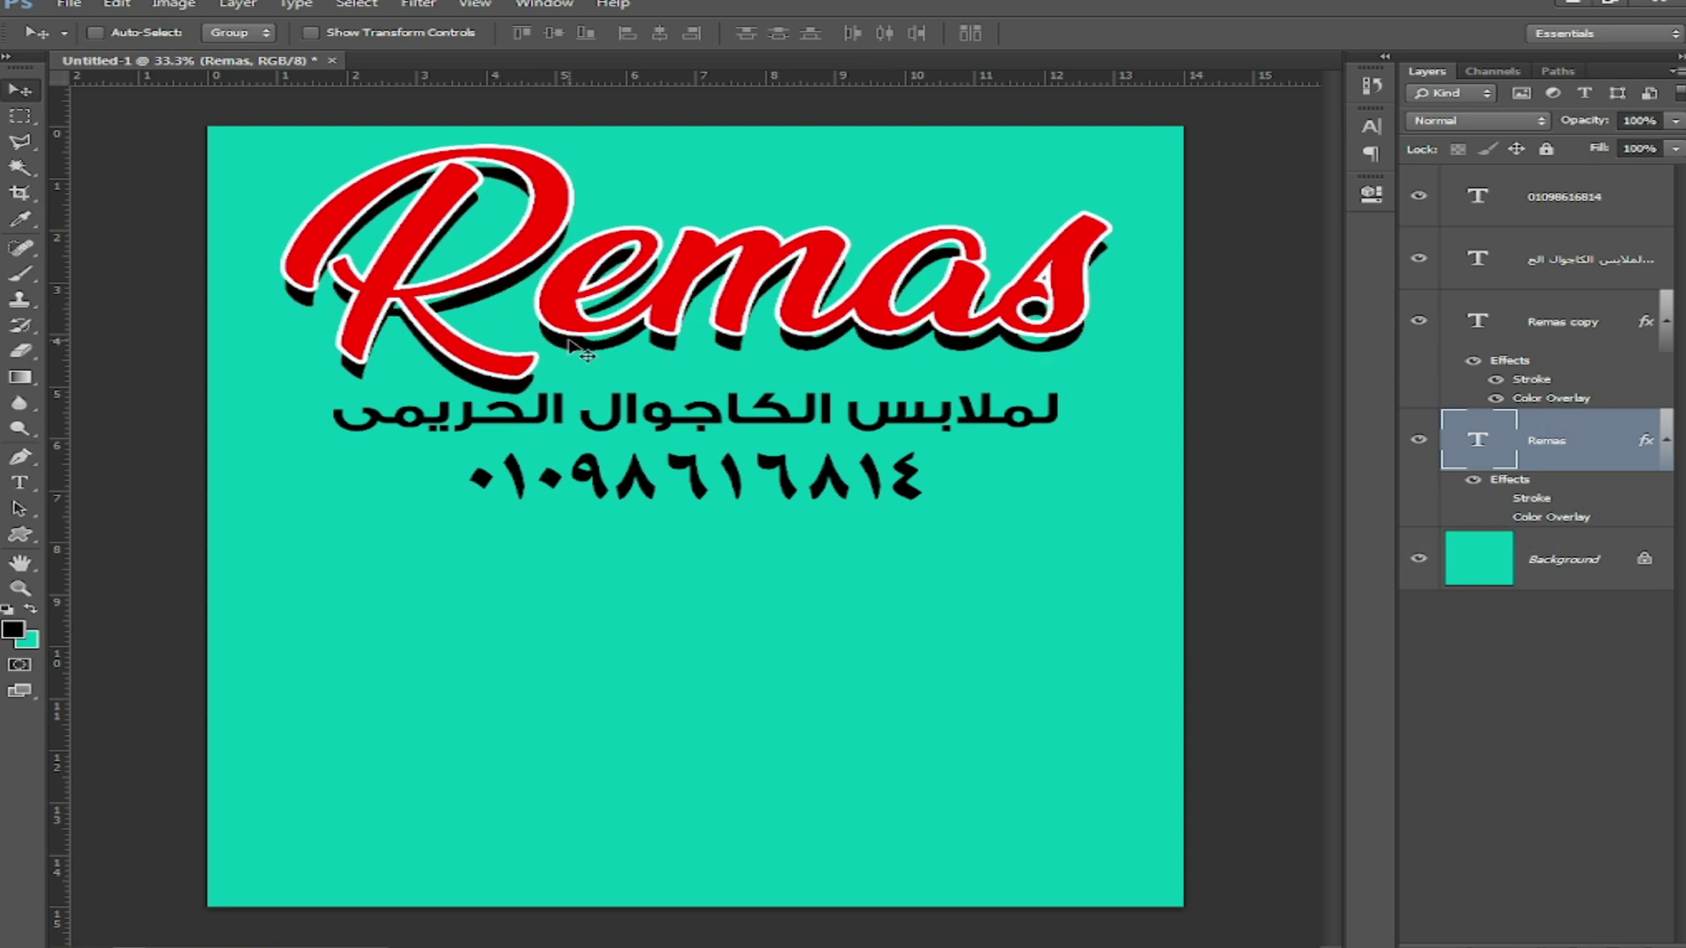
Step: Rasterize the lower Remas type layer via Layer > Rasterize > Type
{"action": "left_click", "coordinate": [235, 4]}
{"action": "mouse_move", "coordinate": [364, 322]}
{"action": "left_click", "coordinate": [572, 452]}
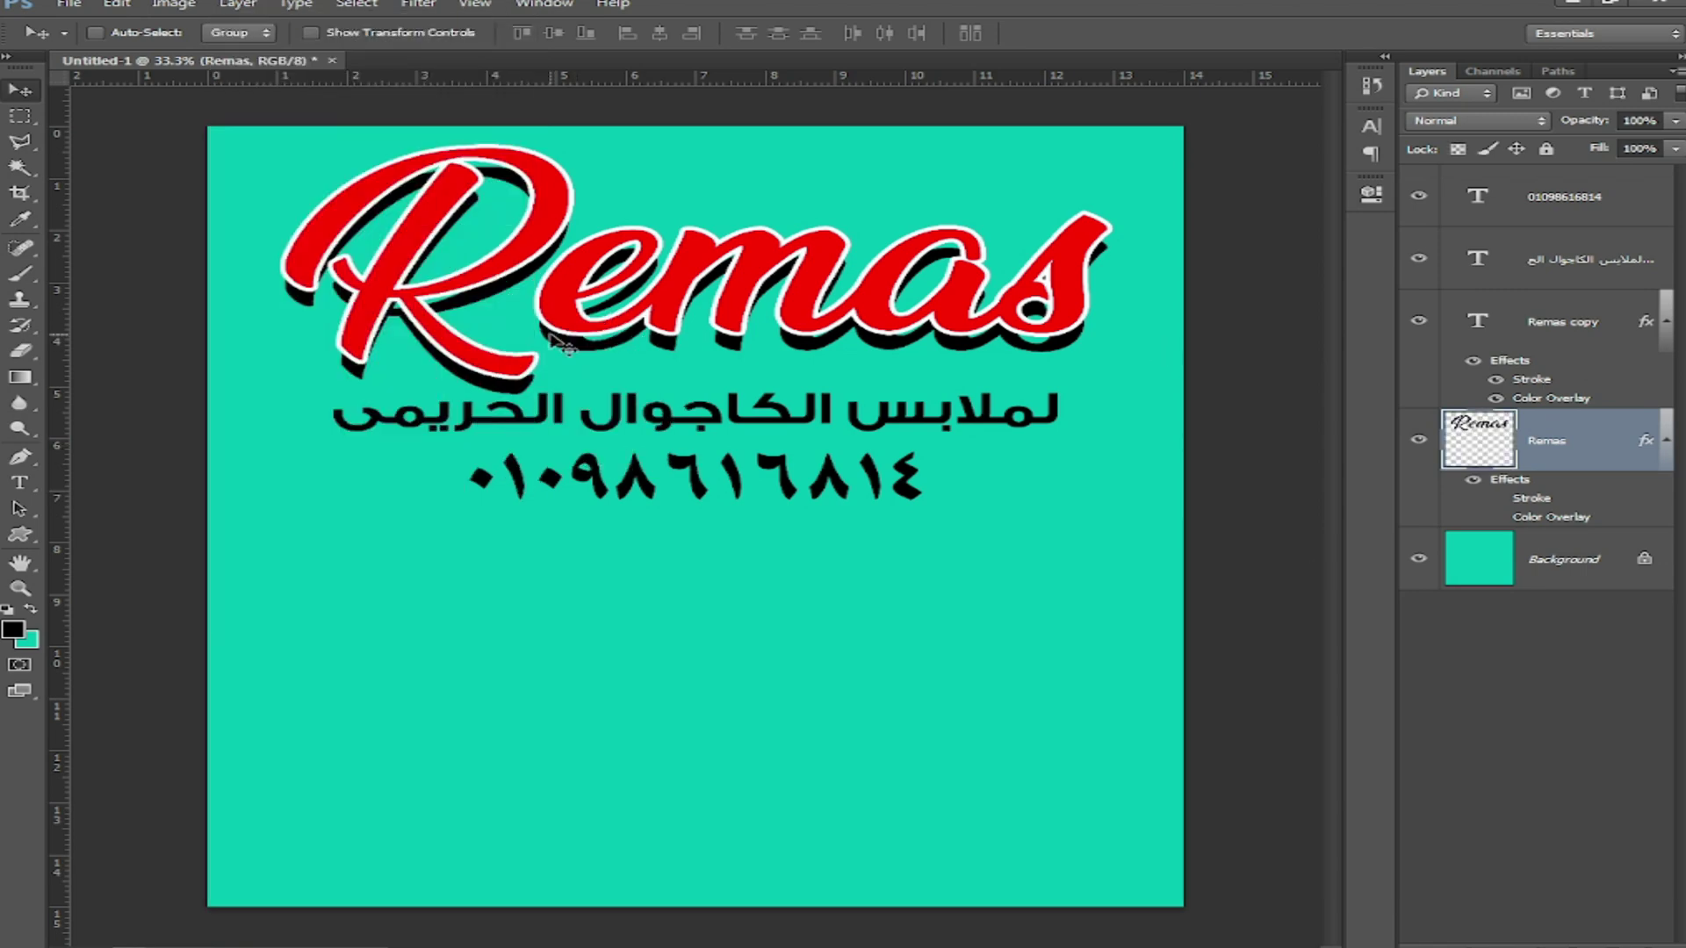
Step: Zoom to 66.7% and paint black with a hard round brush over the shadow gap under the s
{"action": "key", "text": "ctrl+plus"}
{"action": "key", "text": "ctrl+plus"}
{"action": "left_click_drag", "start_coordinate": [895, 226], "coordinate": [412, 475]}
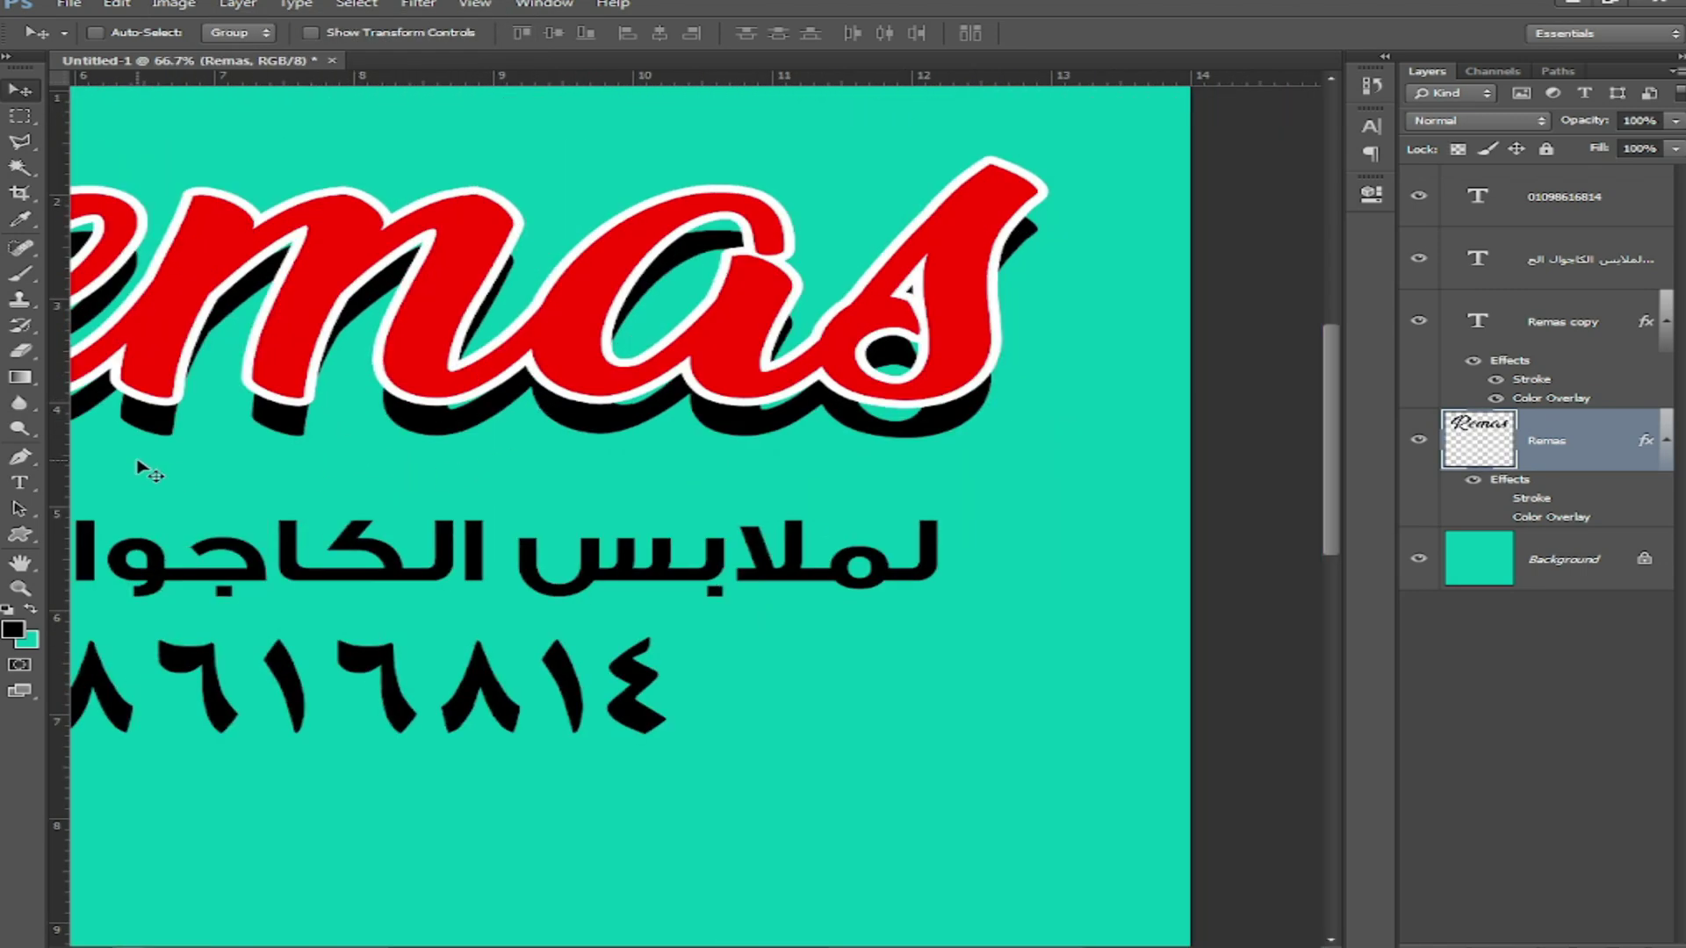
{"action": "key", "text": "b"}
{"action": "right_click", "coordinate": [356, 528]}
{"action": "left_click", "coordinate": [580, 626]}
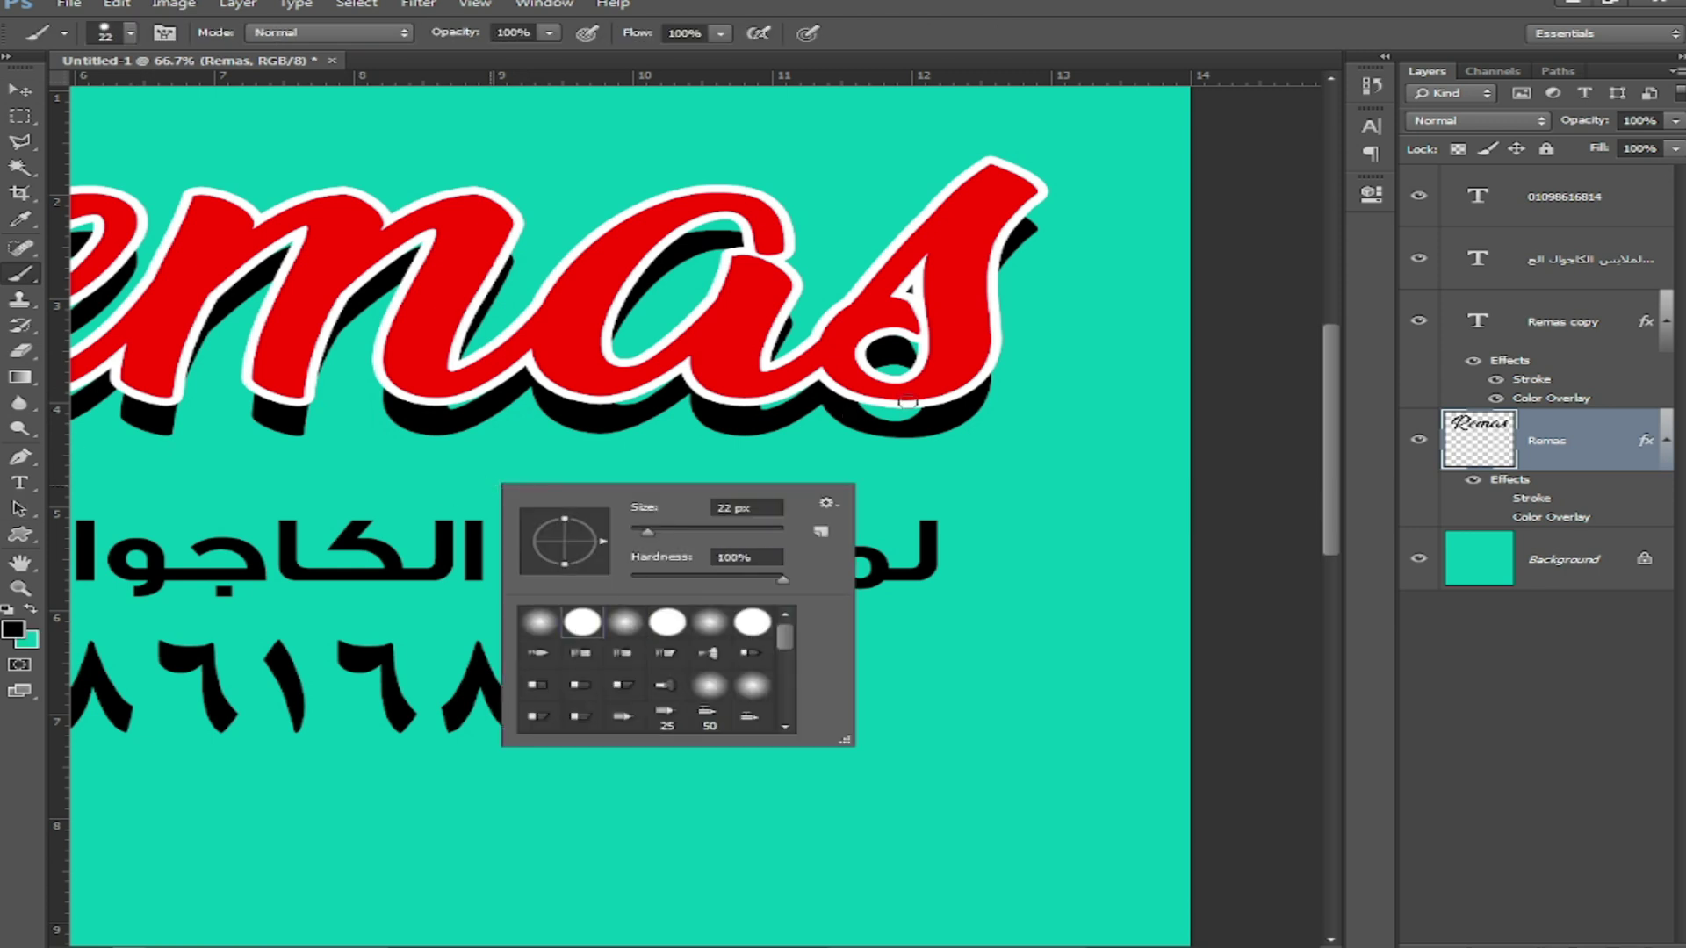
{"action": "left_click_drag", "start_coordinate": [920, 409], "coordinate": [880, 411]}
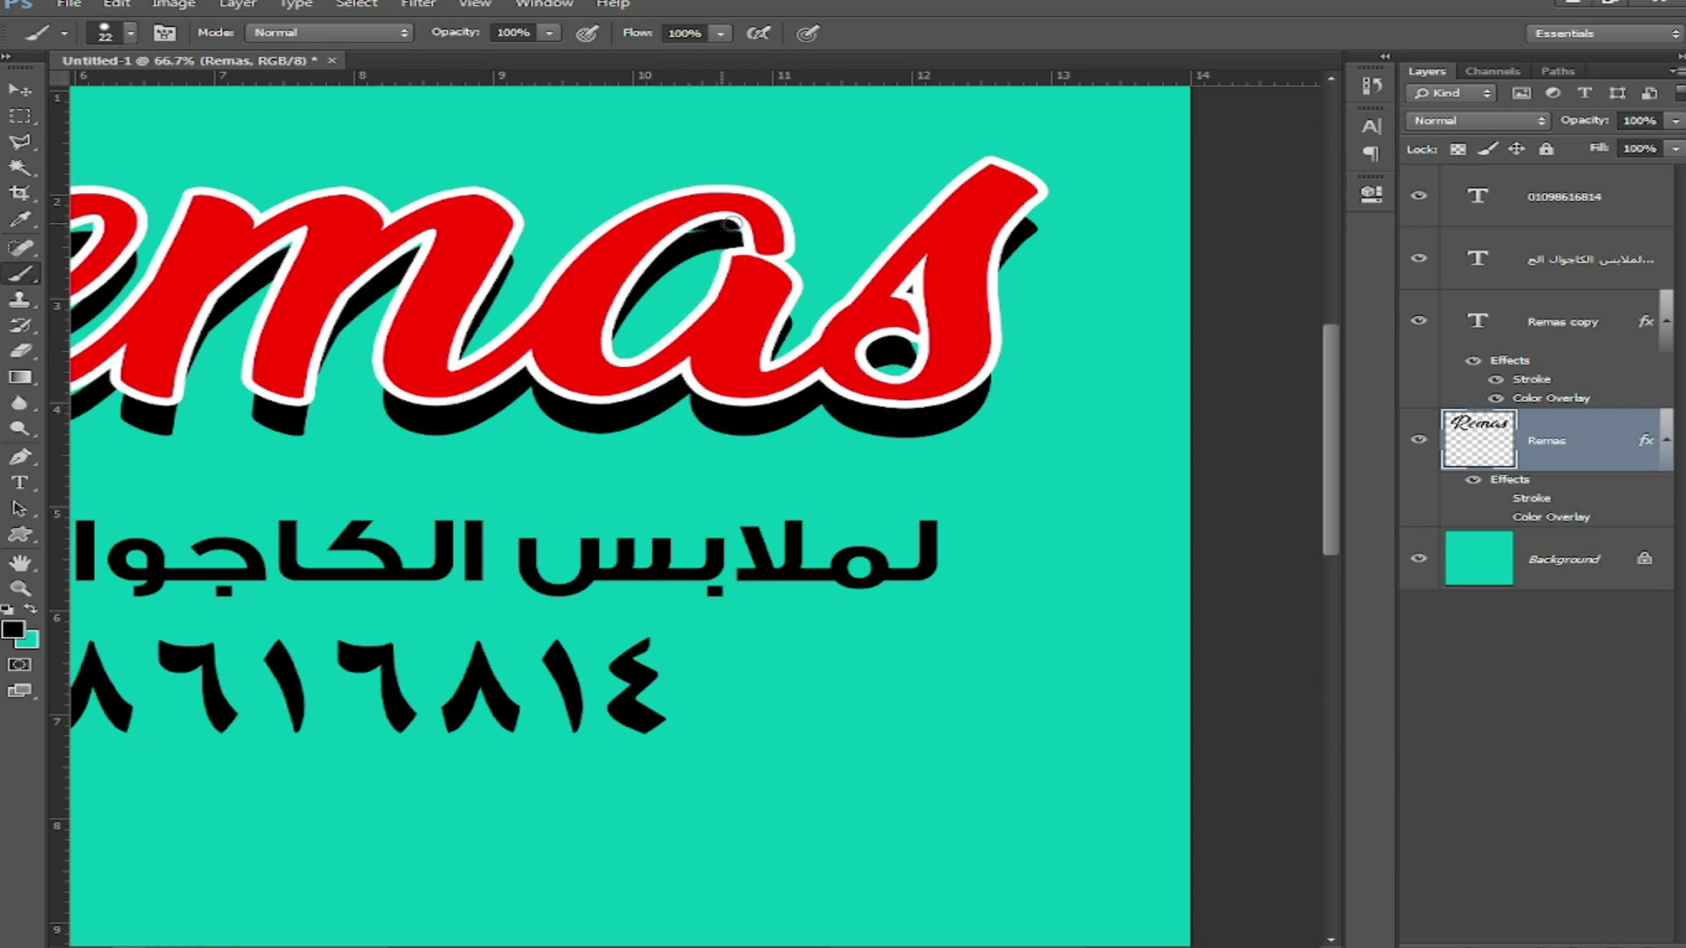
Step: Paint black over the shadow gaps under the e and beneath the R's top curve
{"action": "left_click_drag", "start_coordinate": [431, 331], "coordinate": [817, 316]}
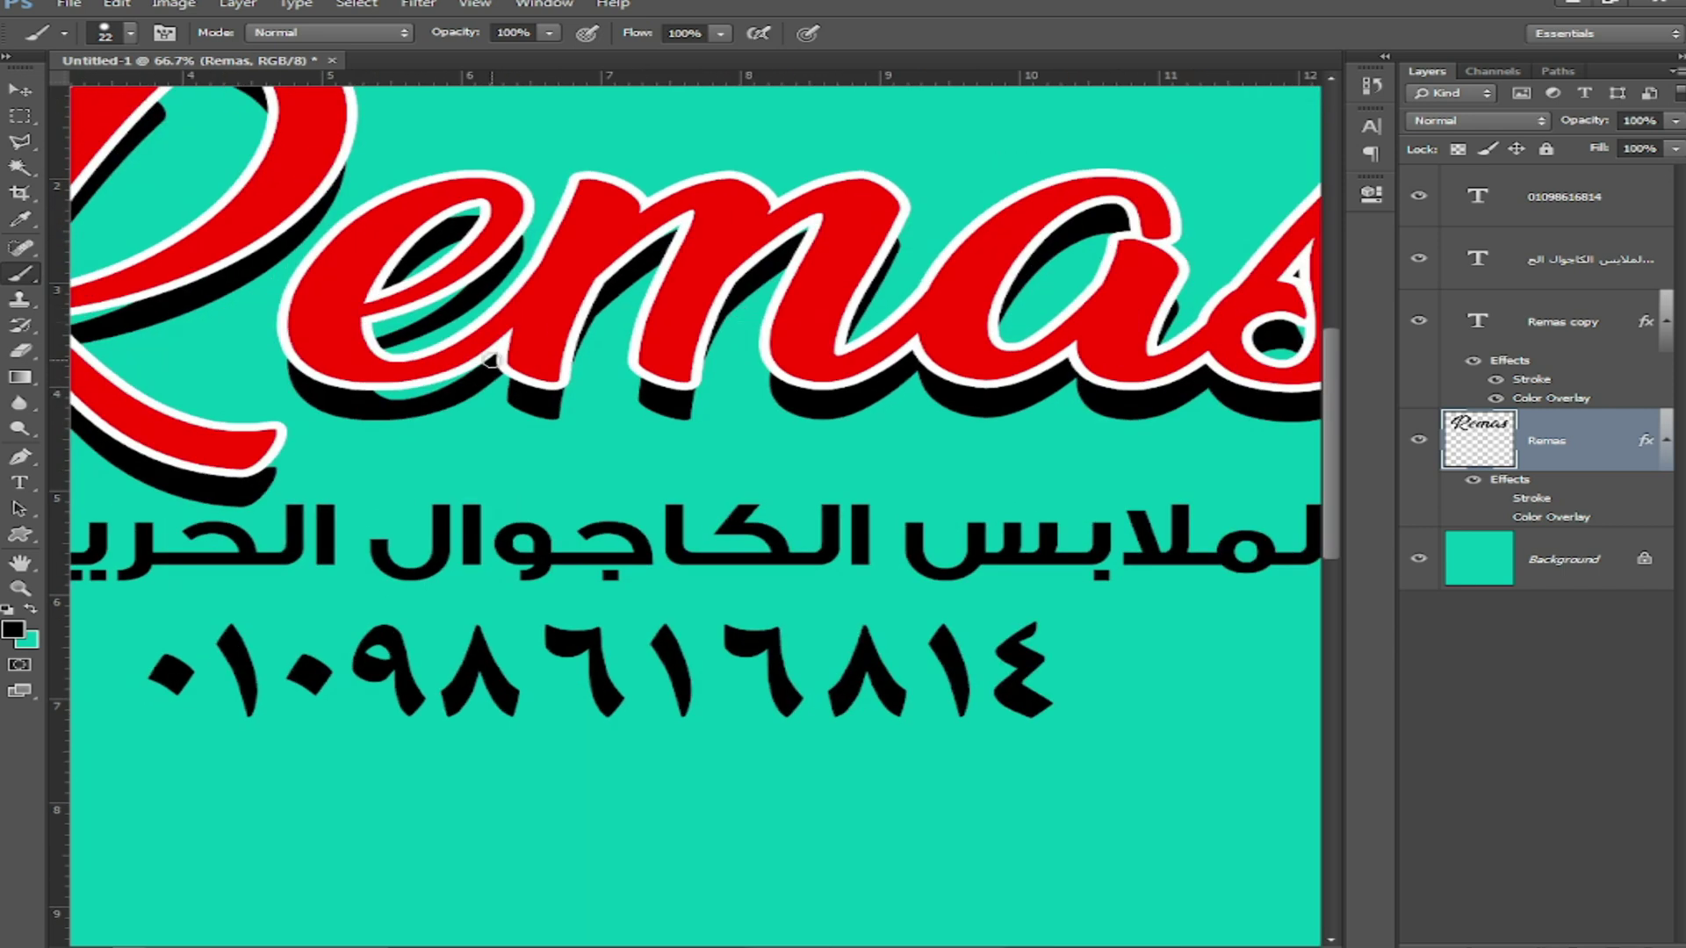
{"action": "left_click_drag", "start_coordinate": [491, 360], "coordinate": [387, 395]}
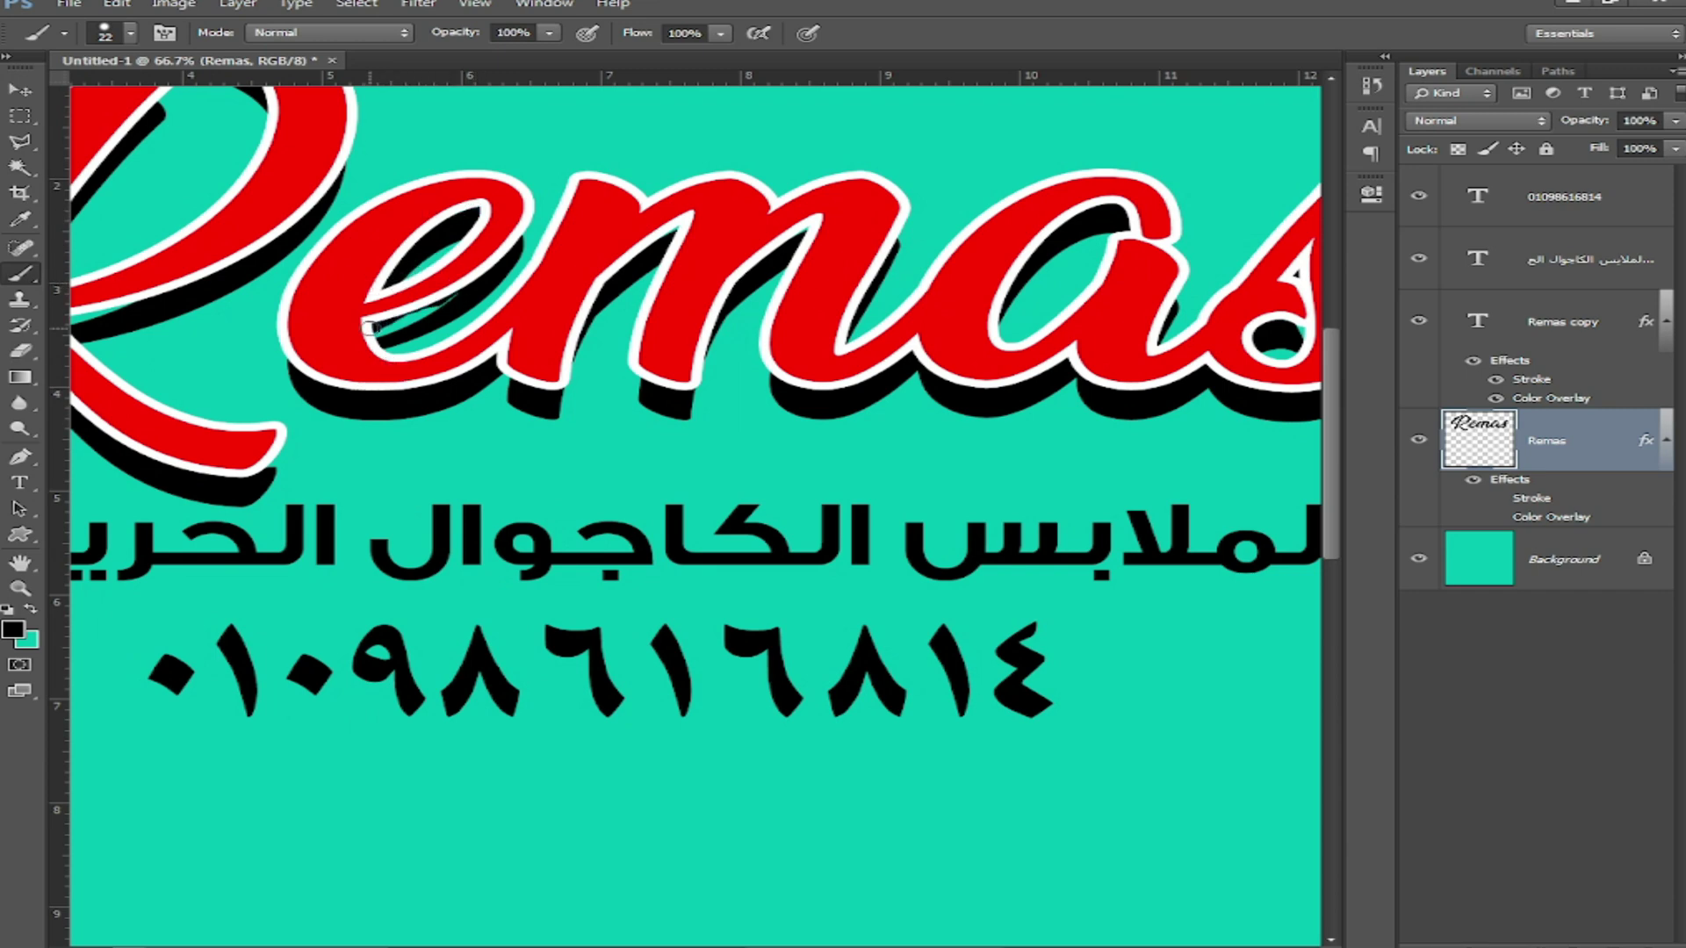
{"action": "left_click_drag", "start_coordinate": [258, 391], "coordinate": [634, 404]}
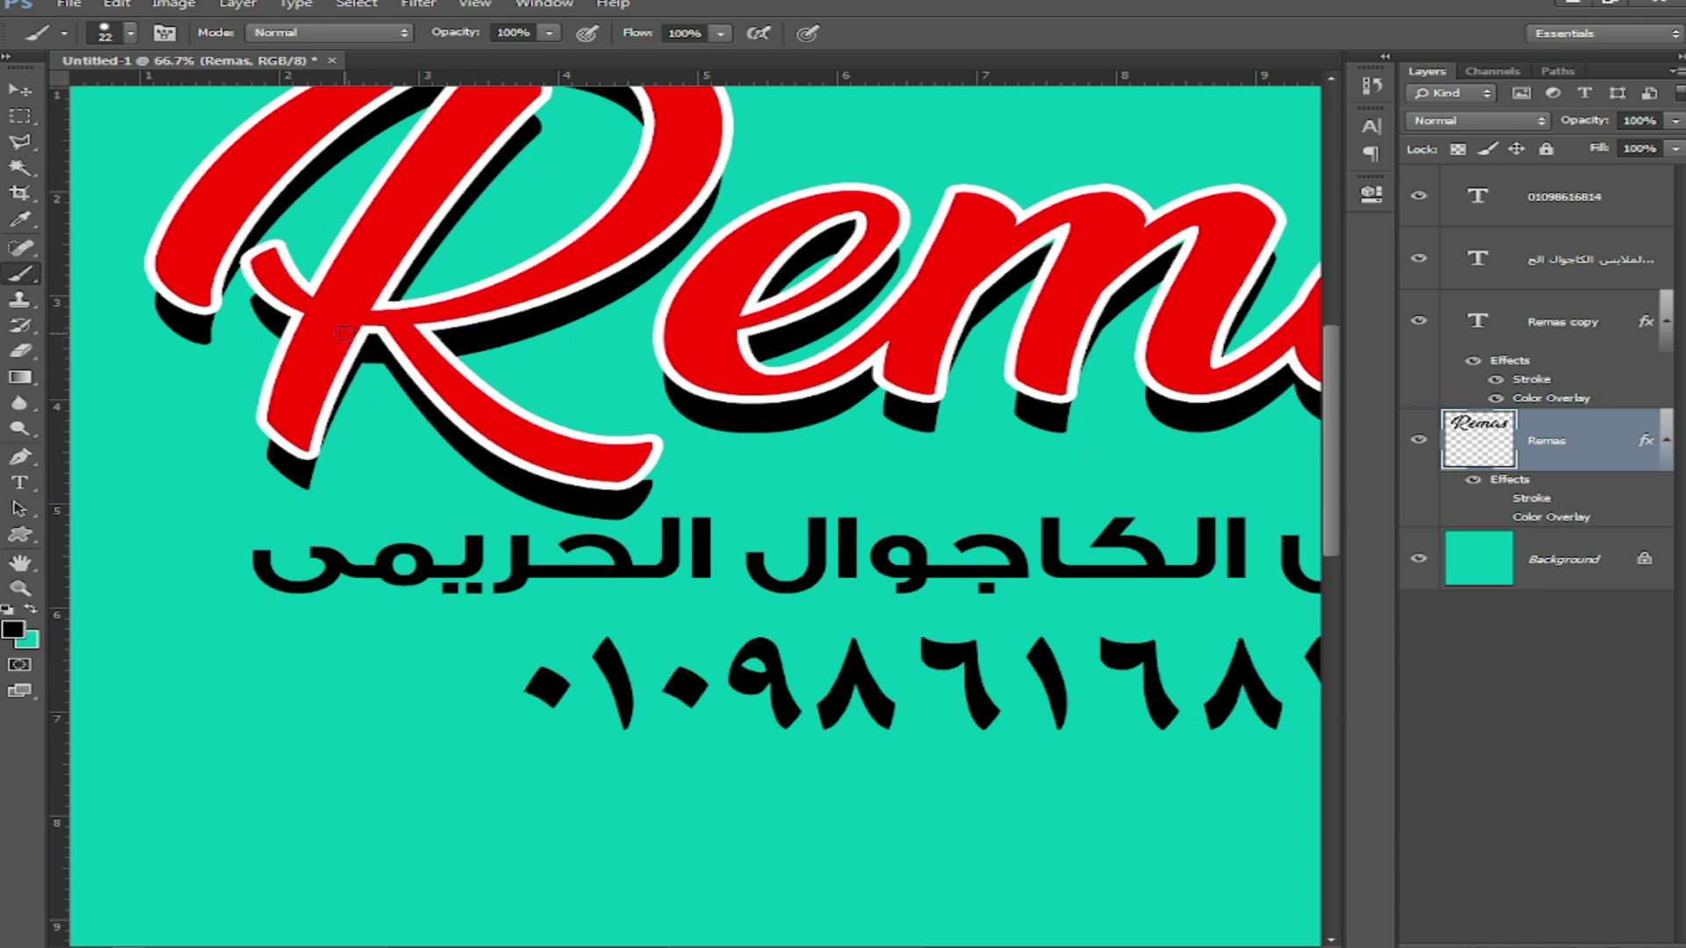
{"action": "left_click_drag", "start_coordinate": [369, 265], "coordinate": [401, 402]}
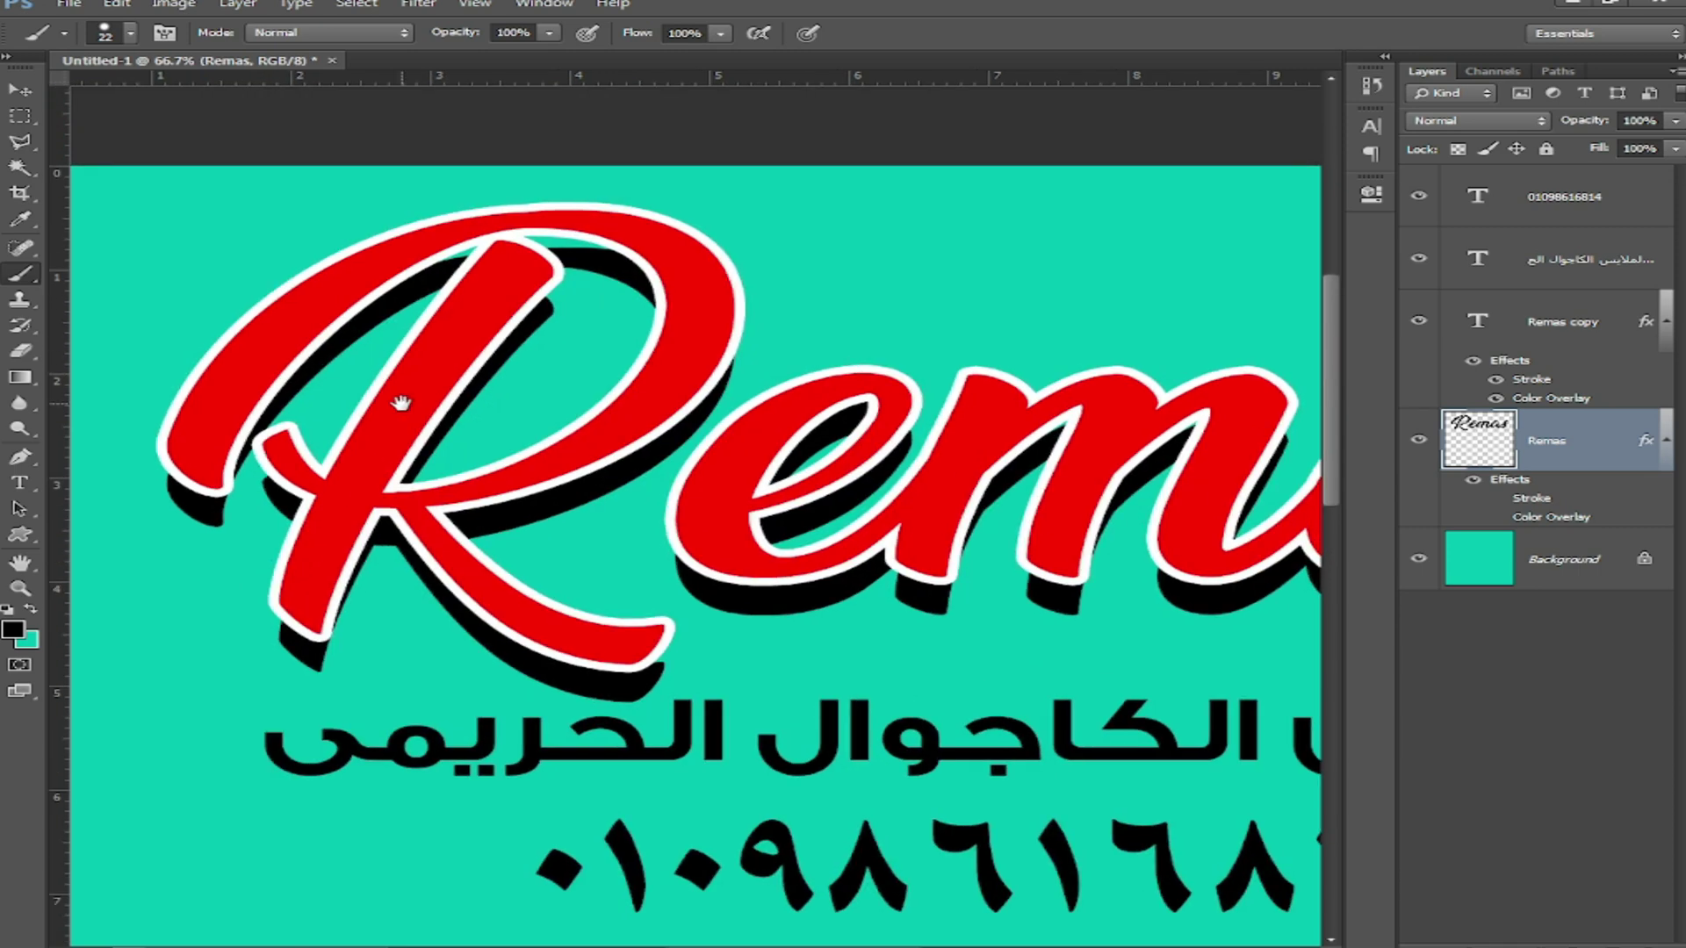
{"action": "left_click_drag", "start_coordinate": [598, 244], "coordinate": [480, 252]}
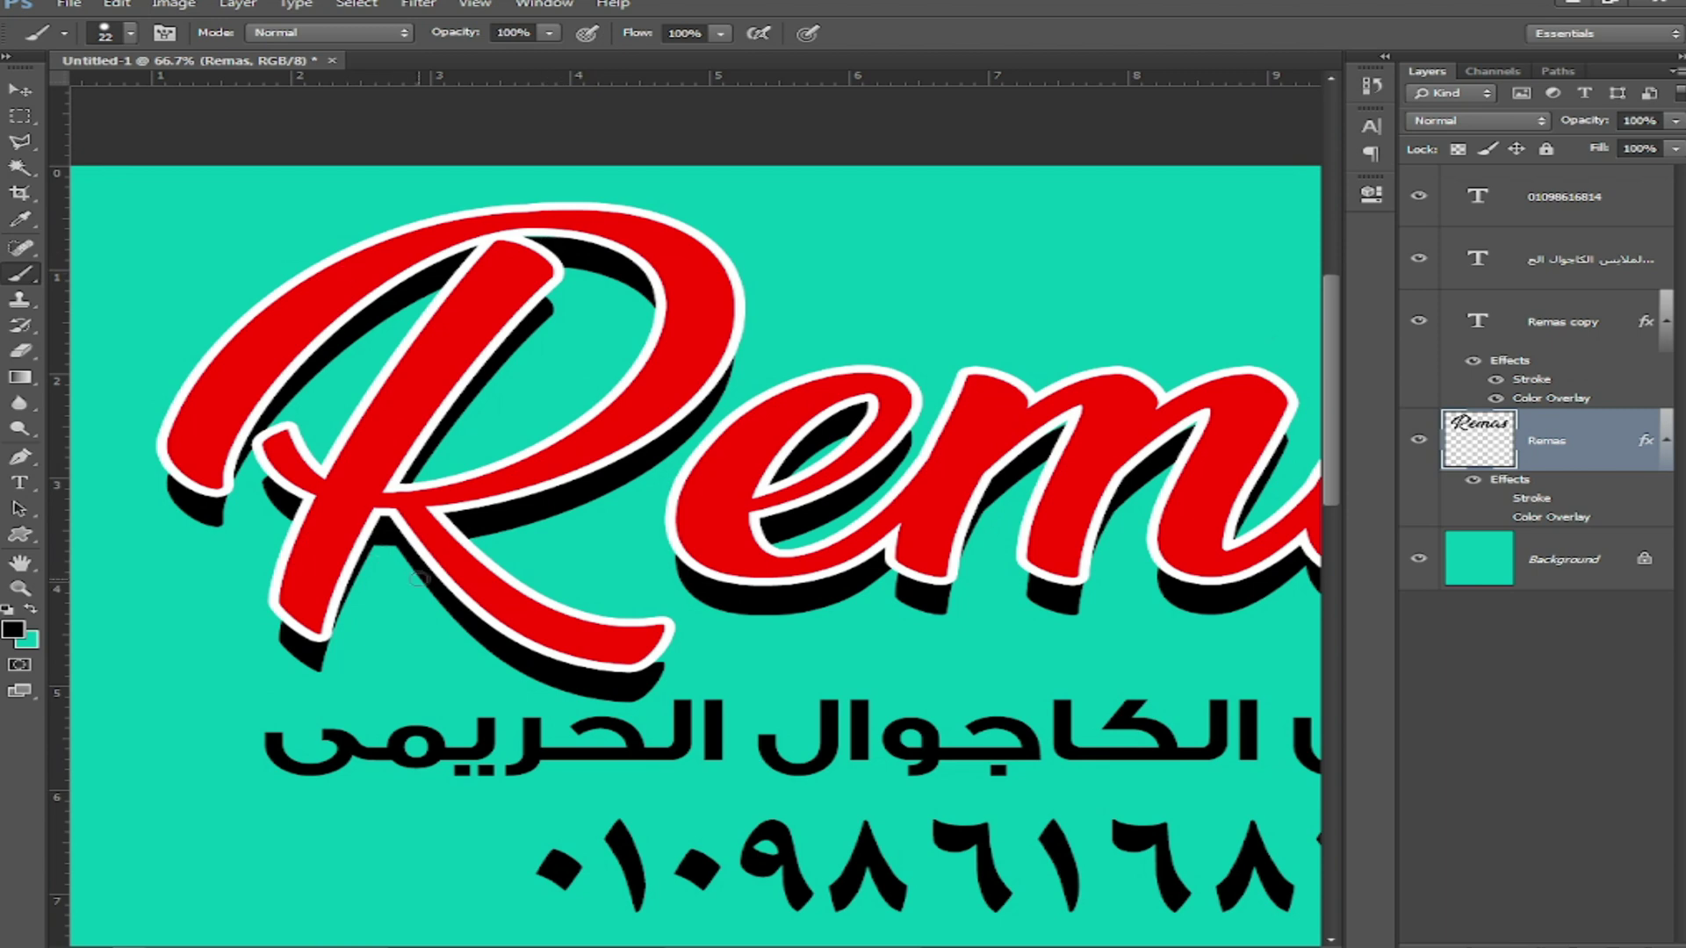
{"action": "left_click_drag", "start_coordinate": [1282, 614], "coordinate": [476, 524]}
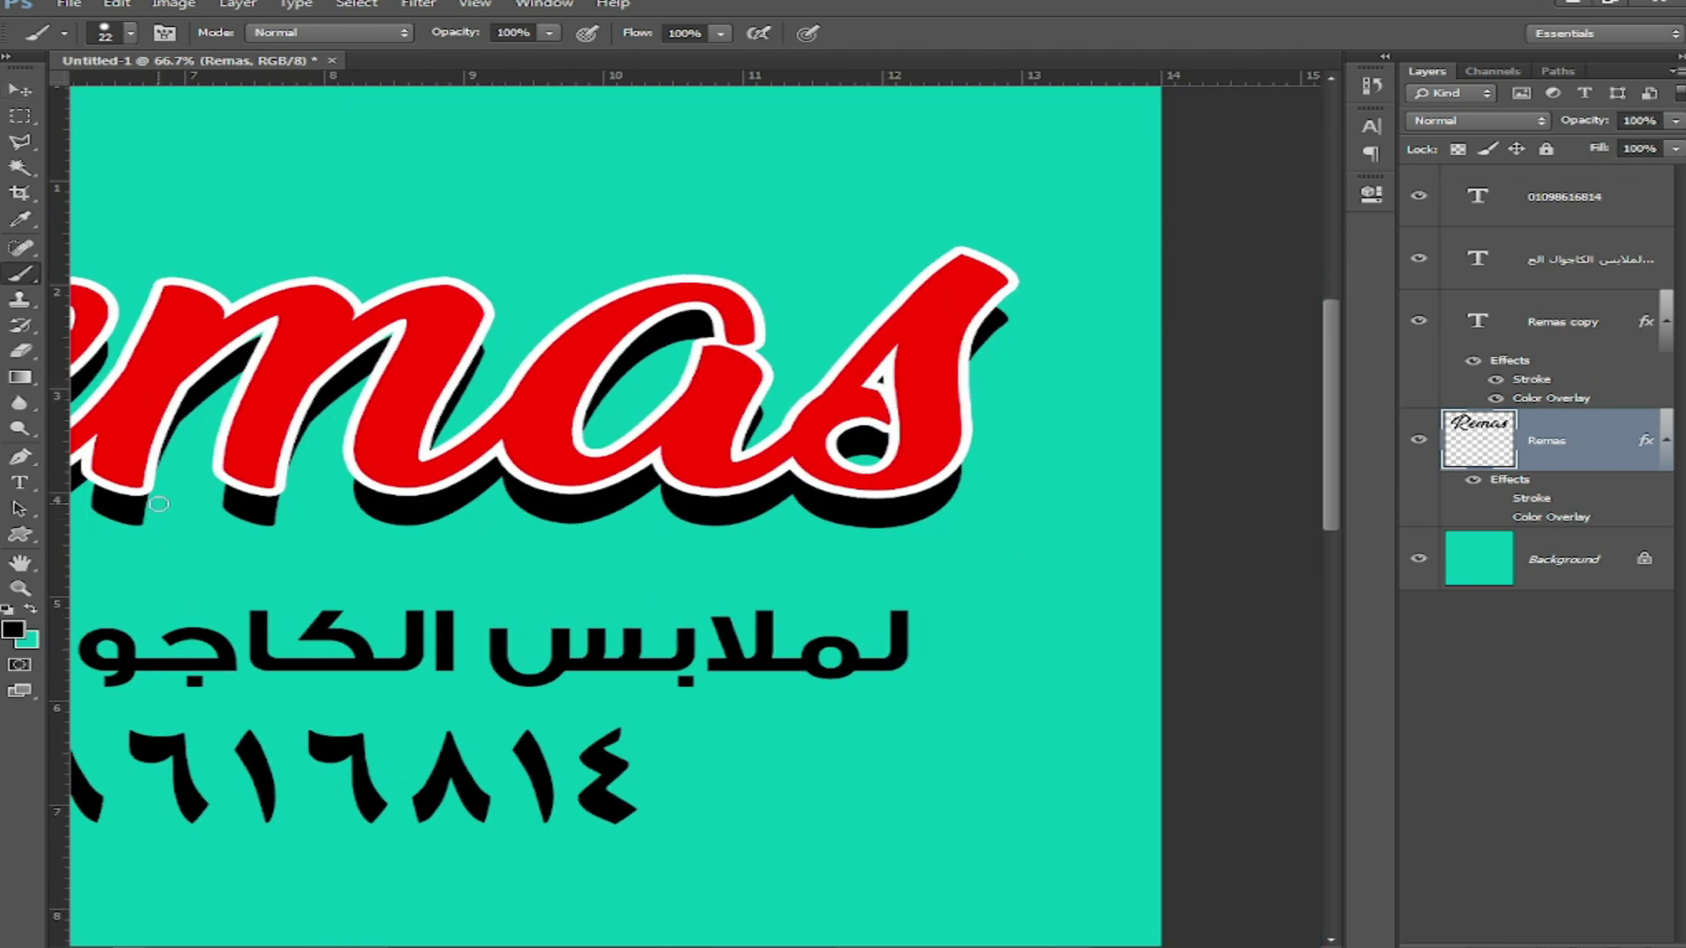
{"action": "left_click", "coordinate": [17, 90]}
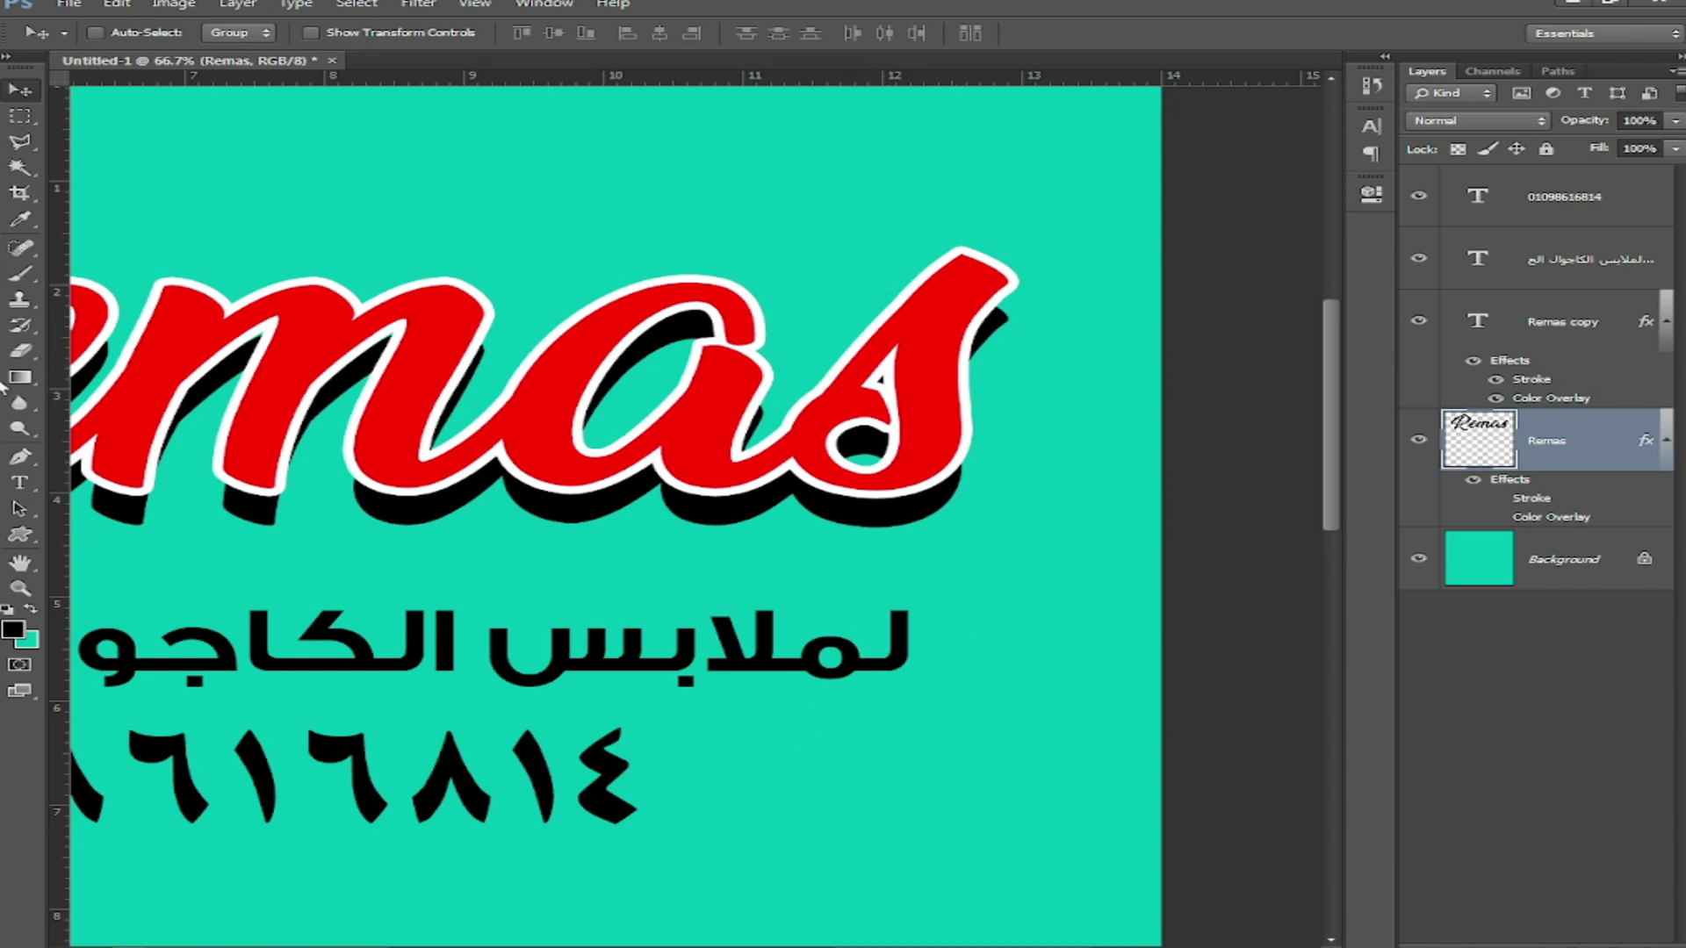
Step: Zoom in and draw a black Pen shape filling the shadow gap at the tip of the final s
{"action": "key", "text": "p"}
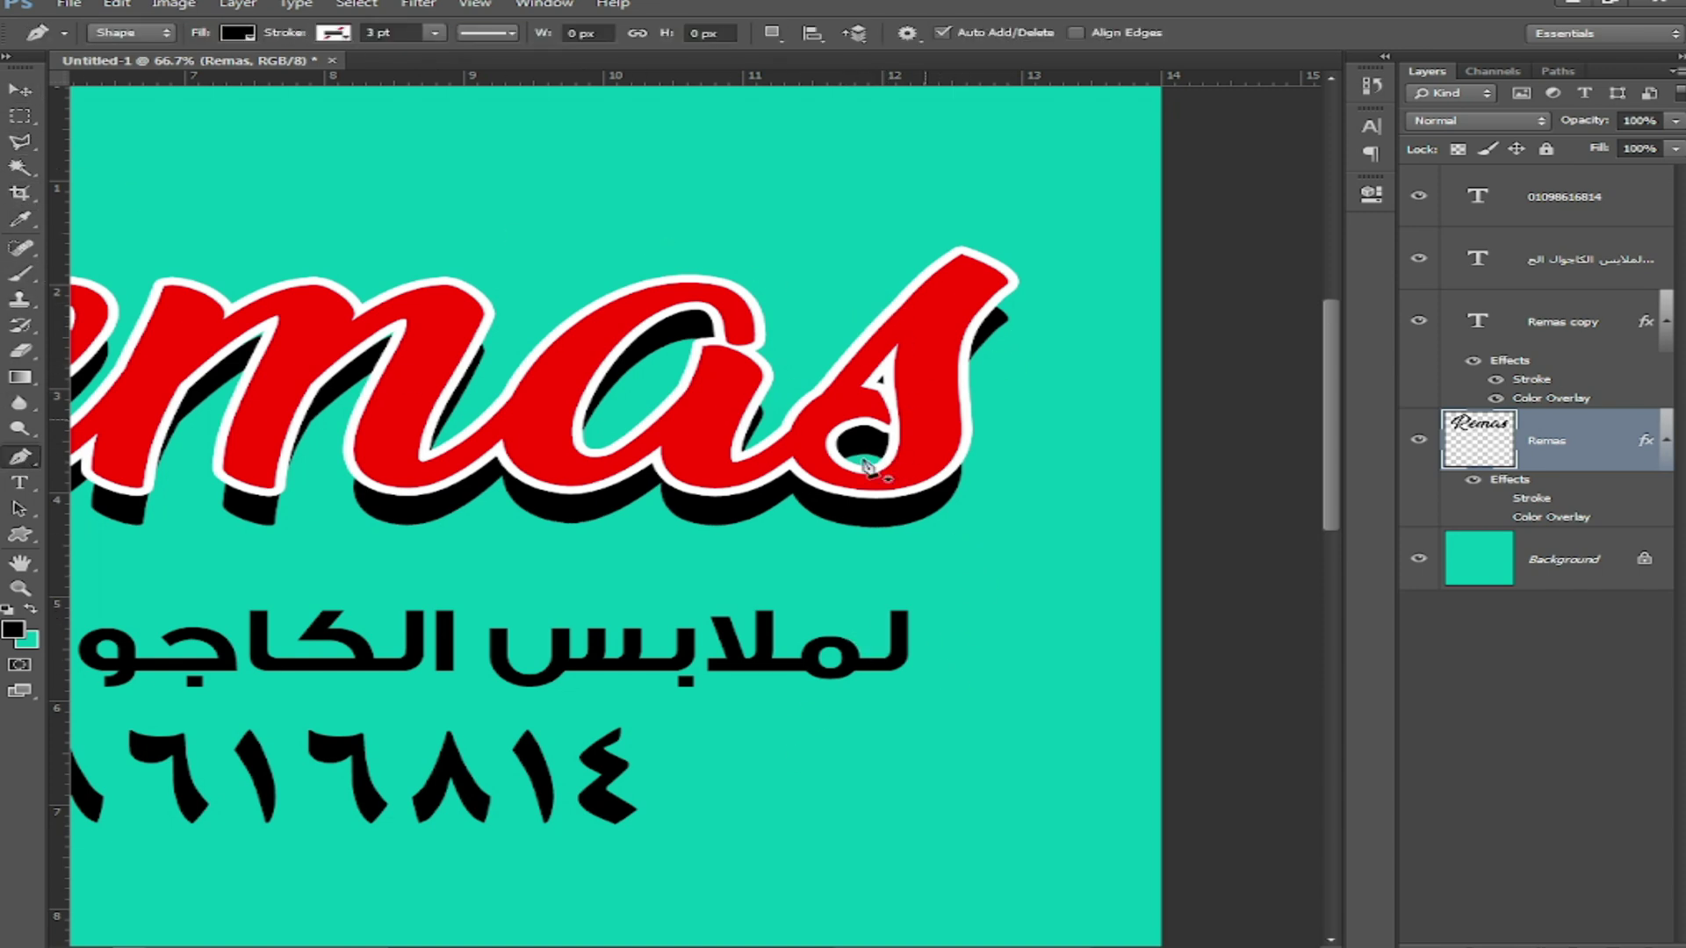
{"action": "key", "text": "ctrl+plus"}
{"action": "left_click_drag", "start_coordinate": [992, 265], "coordinate": [857, 481]}
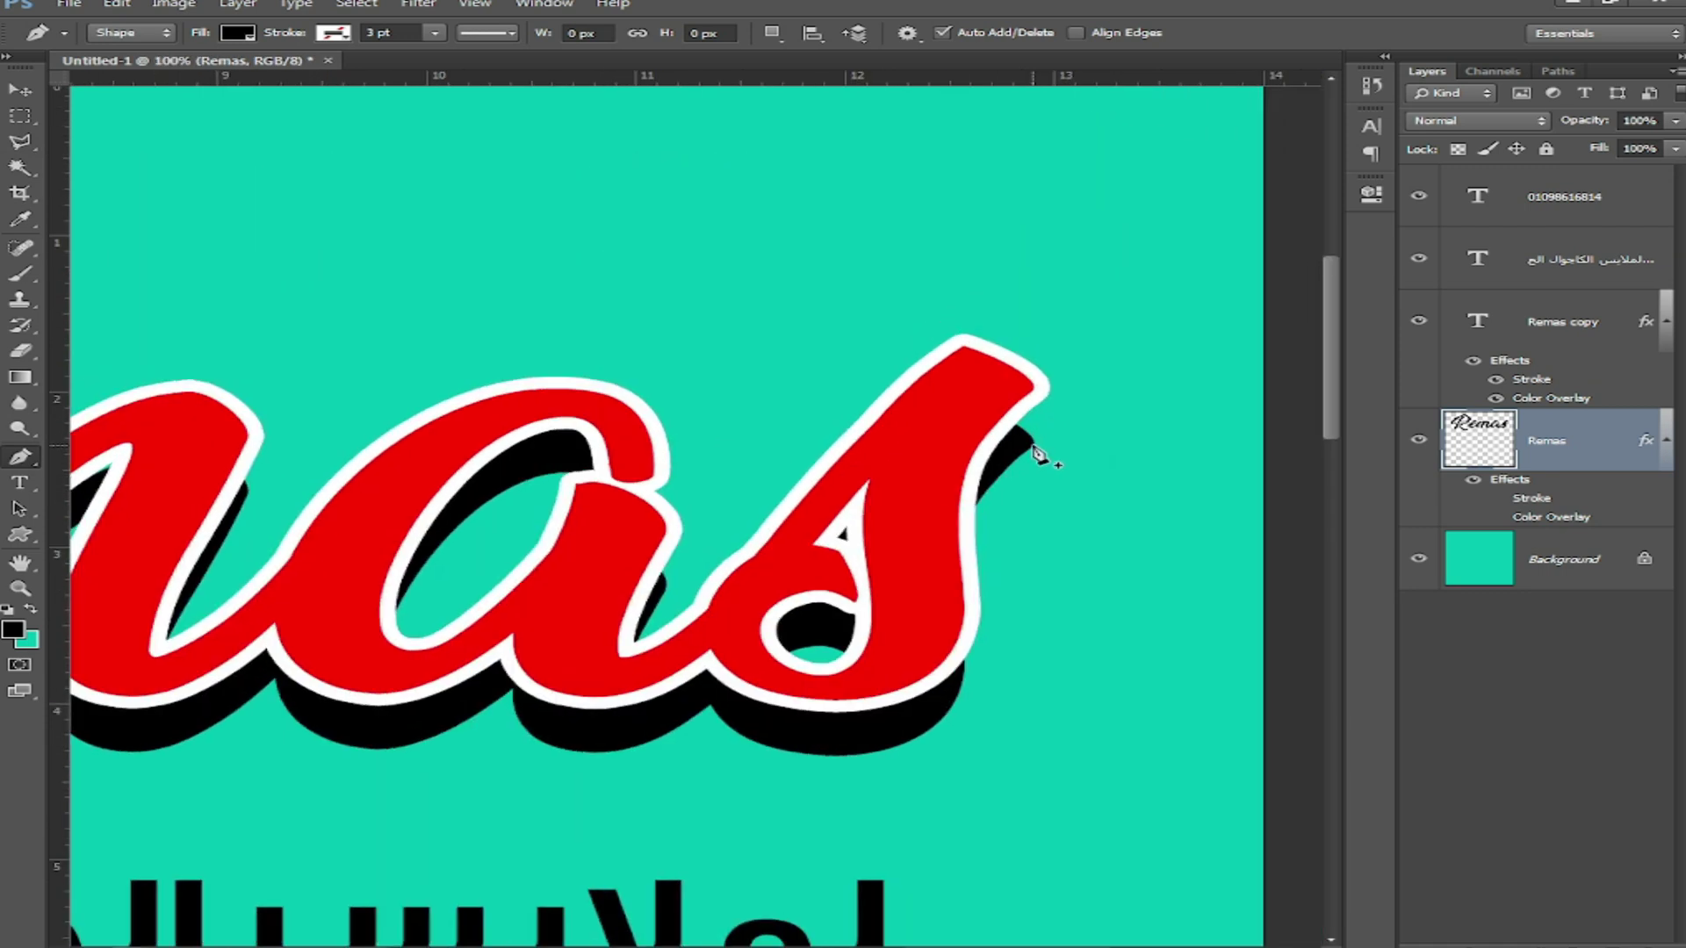
{"action": "left_click", "coordinate": [1036, 448]}
{"action": "left_click_drag", "start_coordinate": [1051, 389], "coordinate": [1036, 369]}
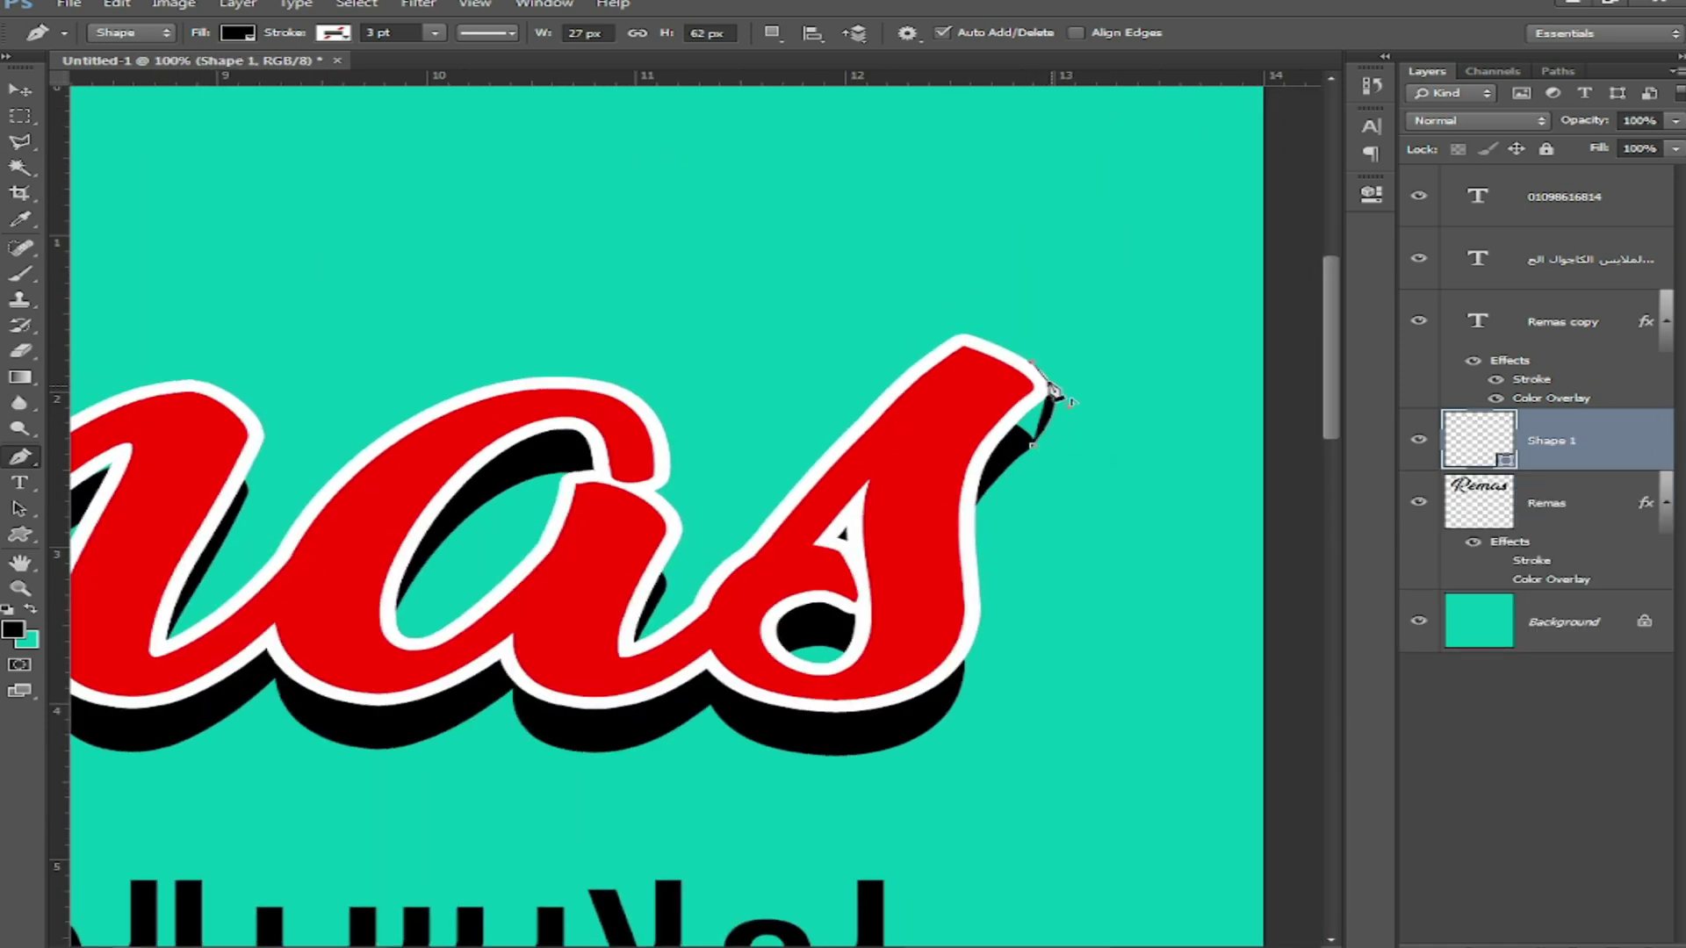
{"action": "left_click", "coordinate": [1050, 384], "text": "alt"}
{"action": "left_click", "coordinate": [983, 394]}
{"action": "left_click", "coordinate": [1005, 452]}
{"action": "left_click", "coordinate": [1033, 446]}
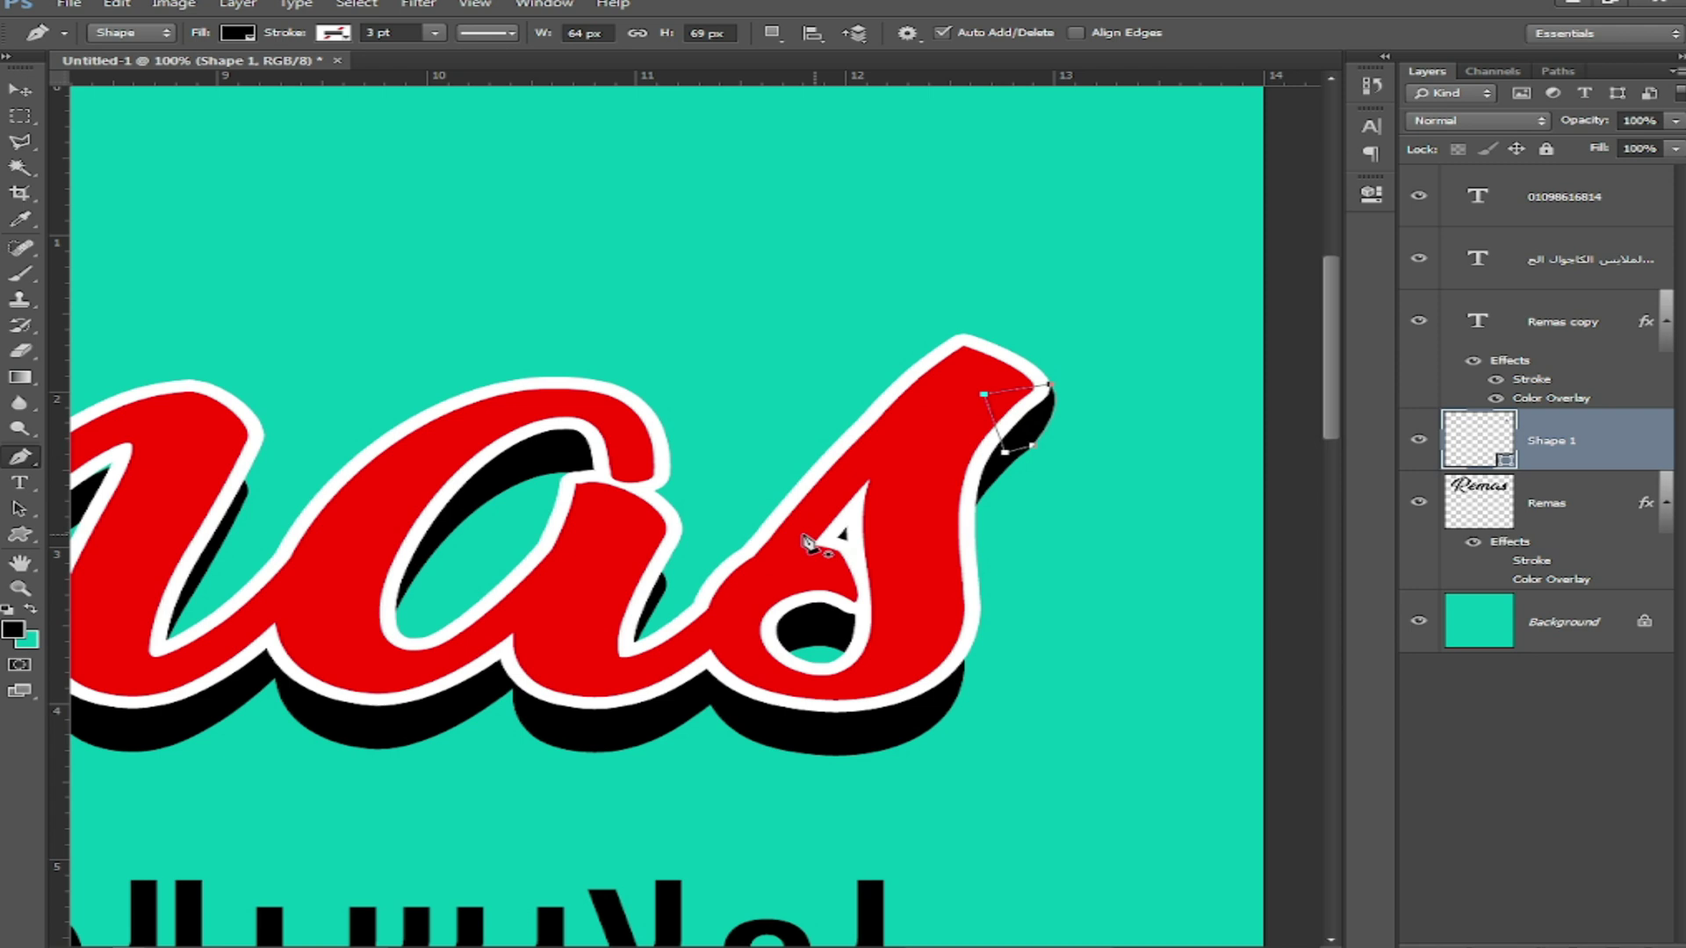
Step: Draw a second black filler shape beside the a, curved along the letter edge
{"action": "left_click", "coordinate": [662, 594]}
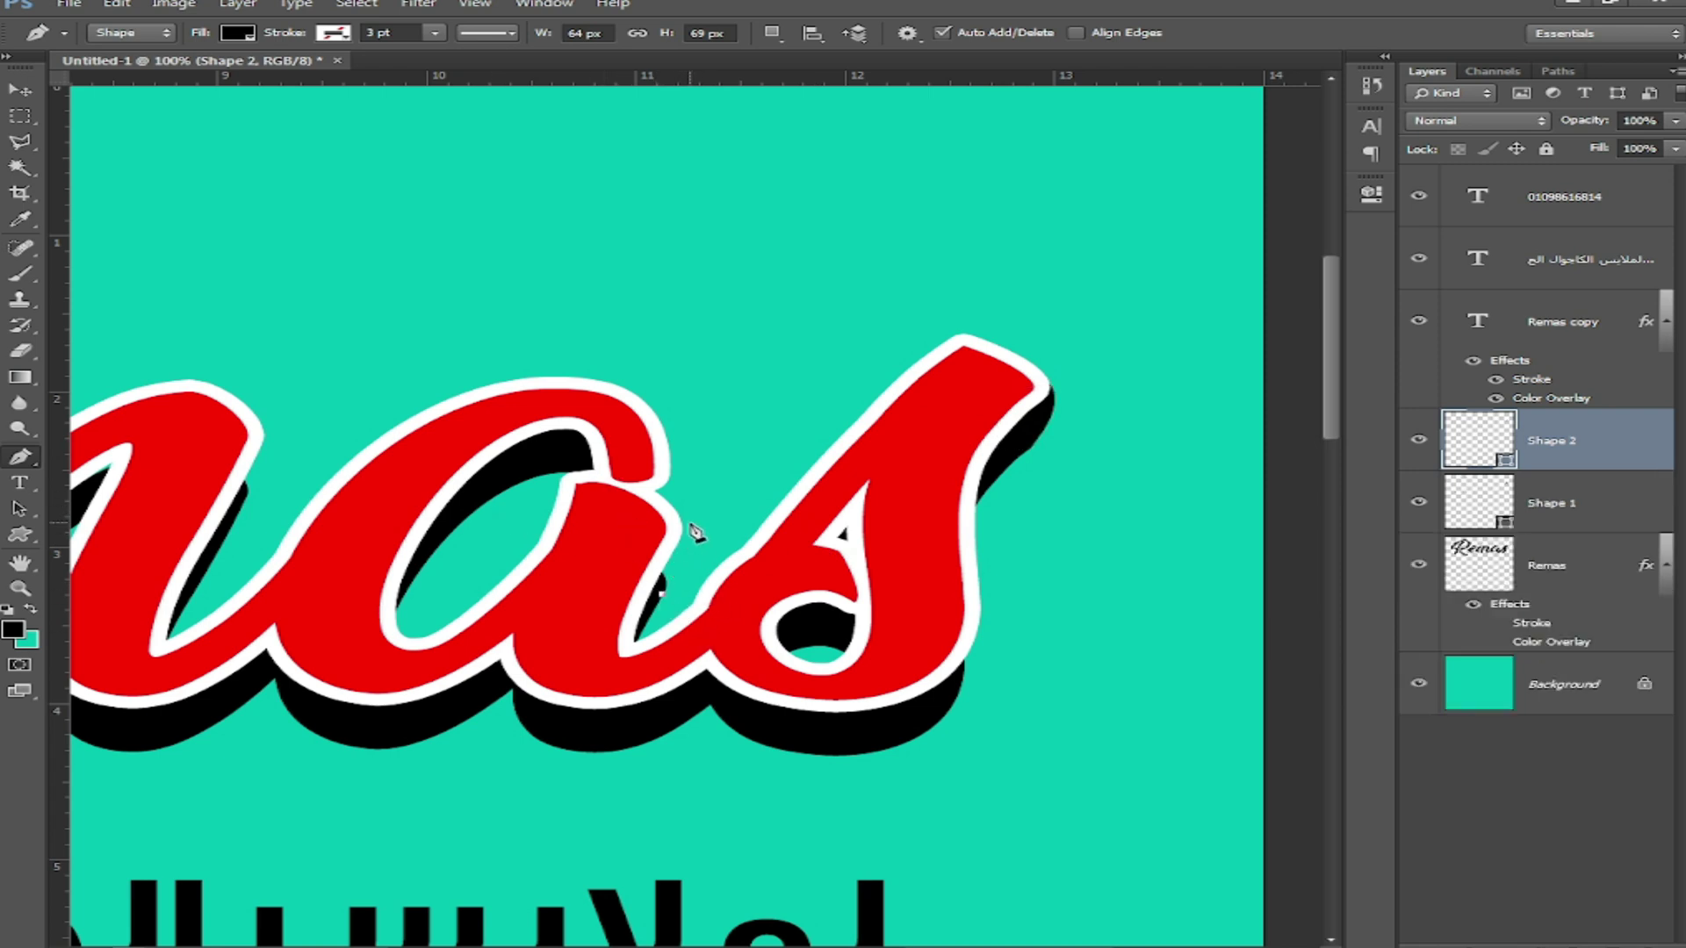
{"action": "left_click_drag", "start_coordinate": [681, 525], "coordinate": [666, 500]}
{"action": "left_click", "coordinate": [681, 525], "text": "alt"}
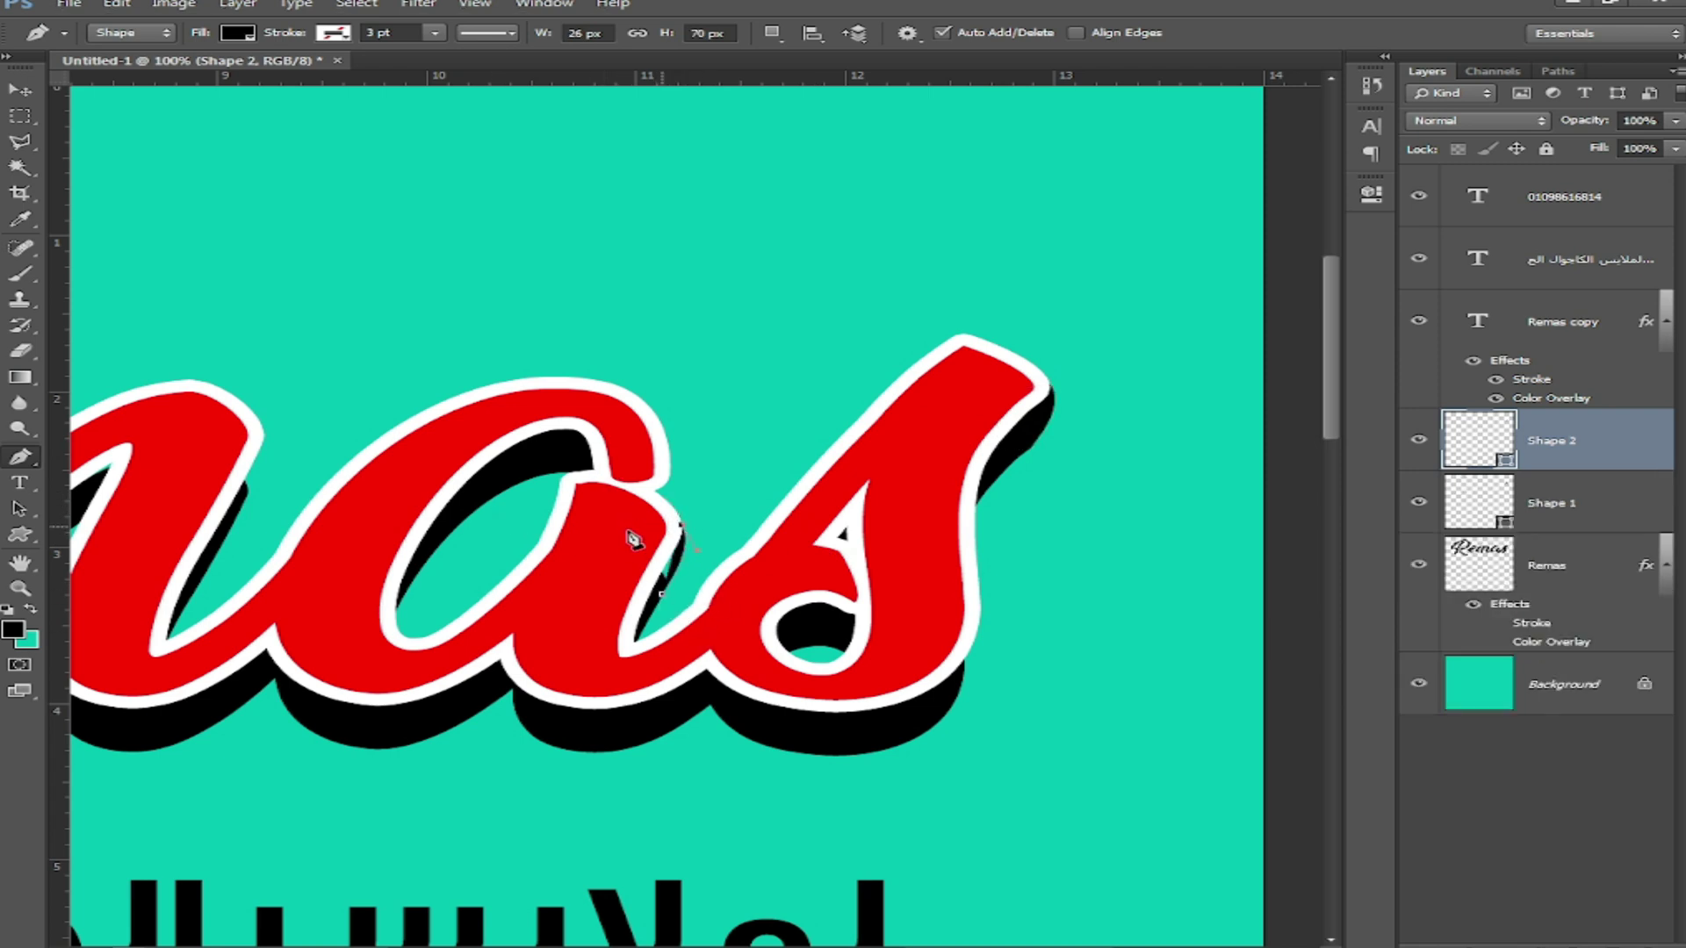
{"action": "left_click", "coordinate": [620, 530]}
{"action": "left_click", "coordinate": [662, 594]}
Step: Draw a third black filler shape along the top of the m
{"action": "left_click_drag", "start_coordinate": [403, 597], "coordinate": [809, 612]}
{"action": "left_click", "coordinate": [657, 509]}
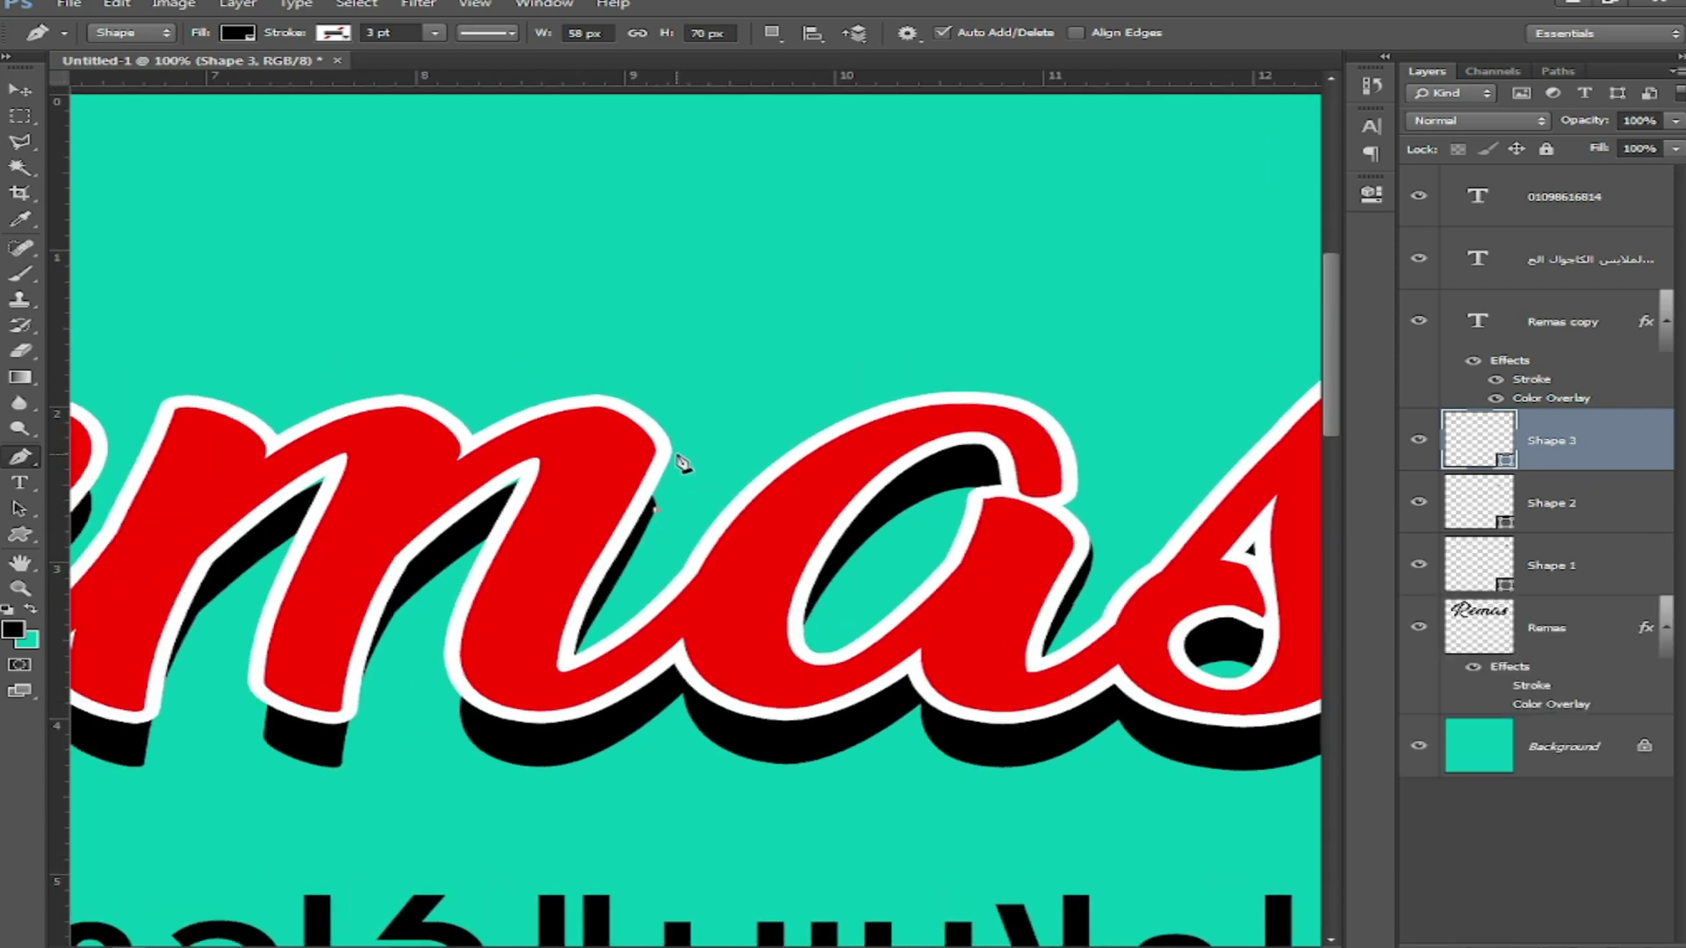
{"action": "left_click_drag", "start_coordinate": [651, 423], "coordinate": [680, 456]}
{"action": "left_click", "coordinate": [670, 441], "text": "alt"}
{"action": "left_click", "coordinate": [613, 448]}
{"action": "left_click", "coordinate": [636, 510]}
{"action": "left_click", "coordinate": [657, 510]}
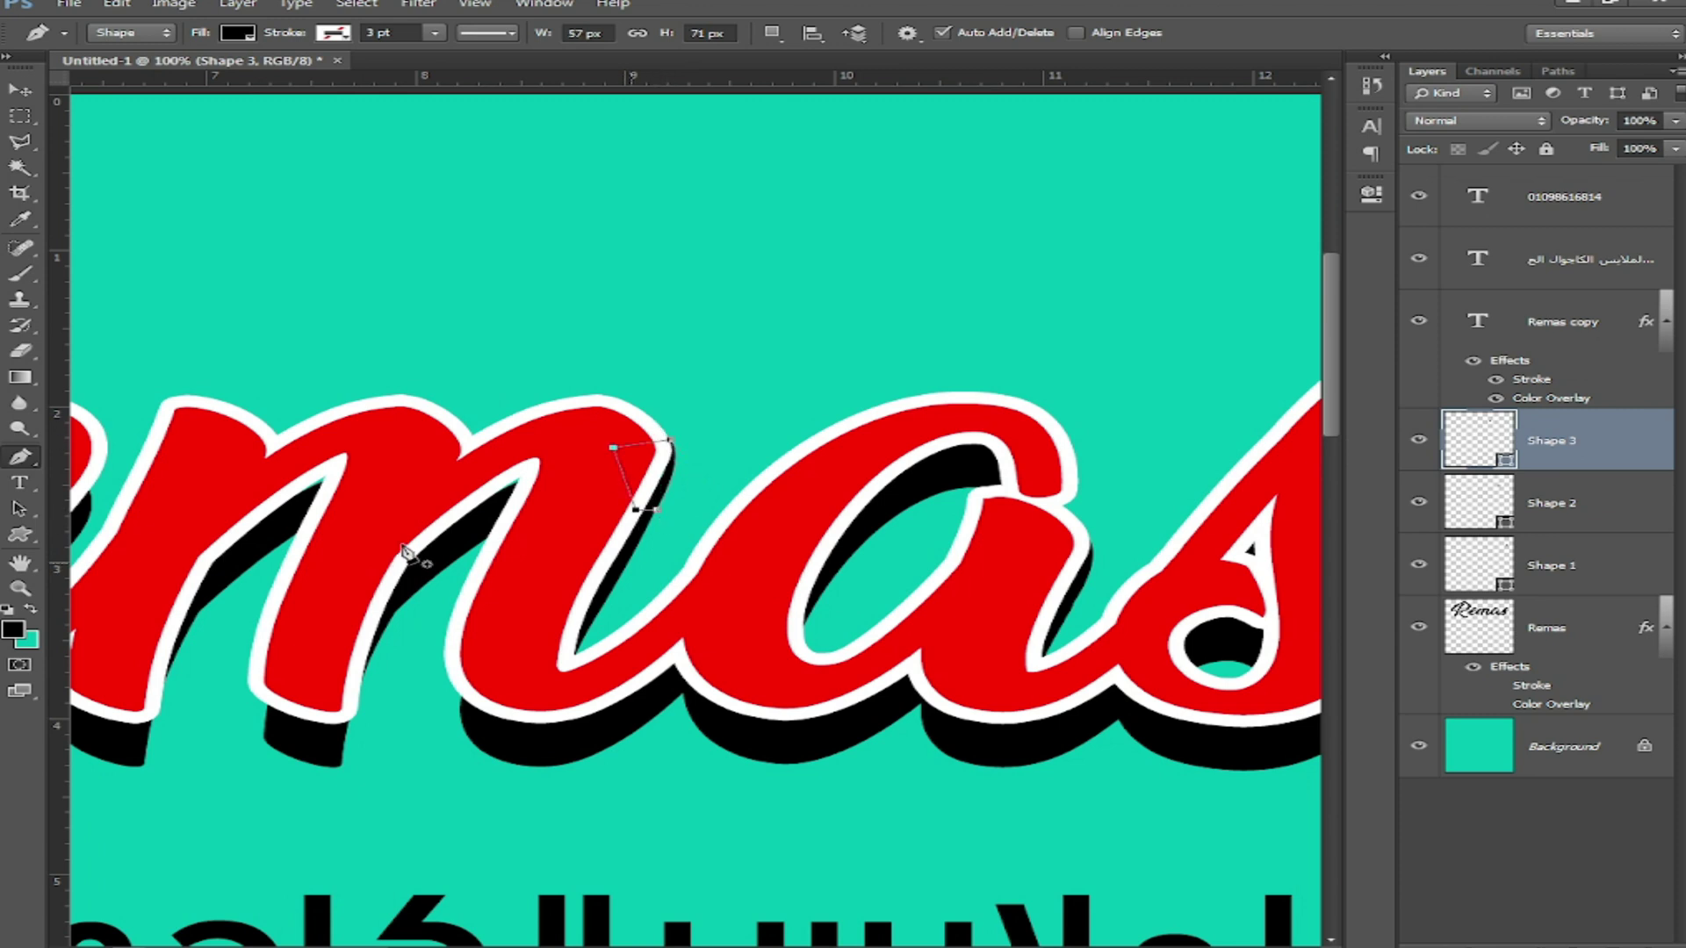
Step: Draw a fourth black filler shape bridging the e to its shadow
{"action": "left_click_drag", "start_coordinate": [244, 560], "coordinate": [521, 527]}
{"action": "left_click", "coordinate": [677, 440]}
{"action": "left_click", "coordinate": [501, 507]}
{"action": "left_click", "coordinate": [521, 435]}
{"action": "left_click", "coordinate": [639, 403]}
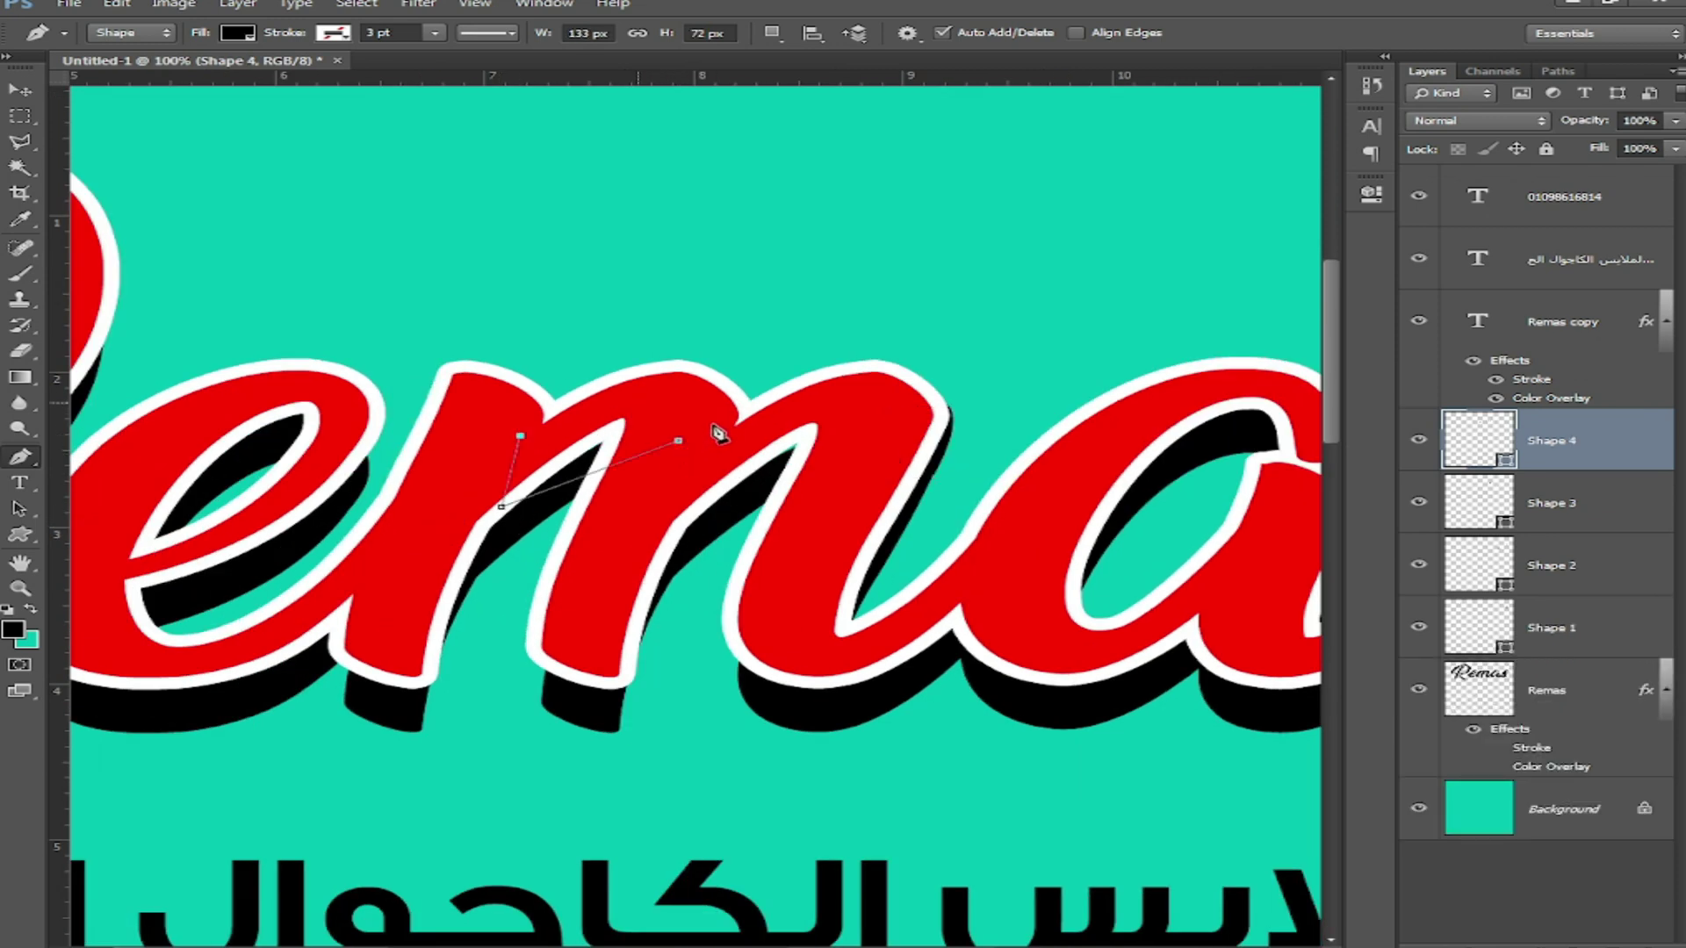
{"action": "left_click", "coordinate": [679, 441]}
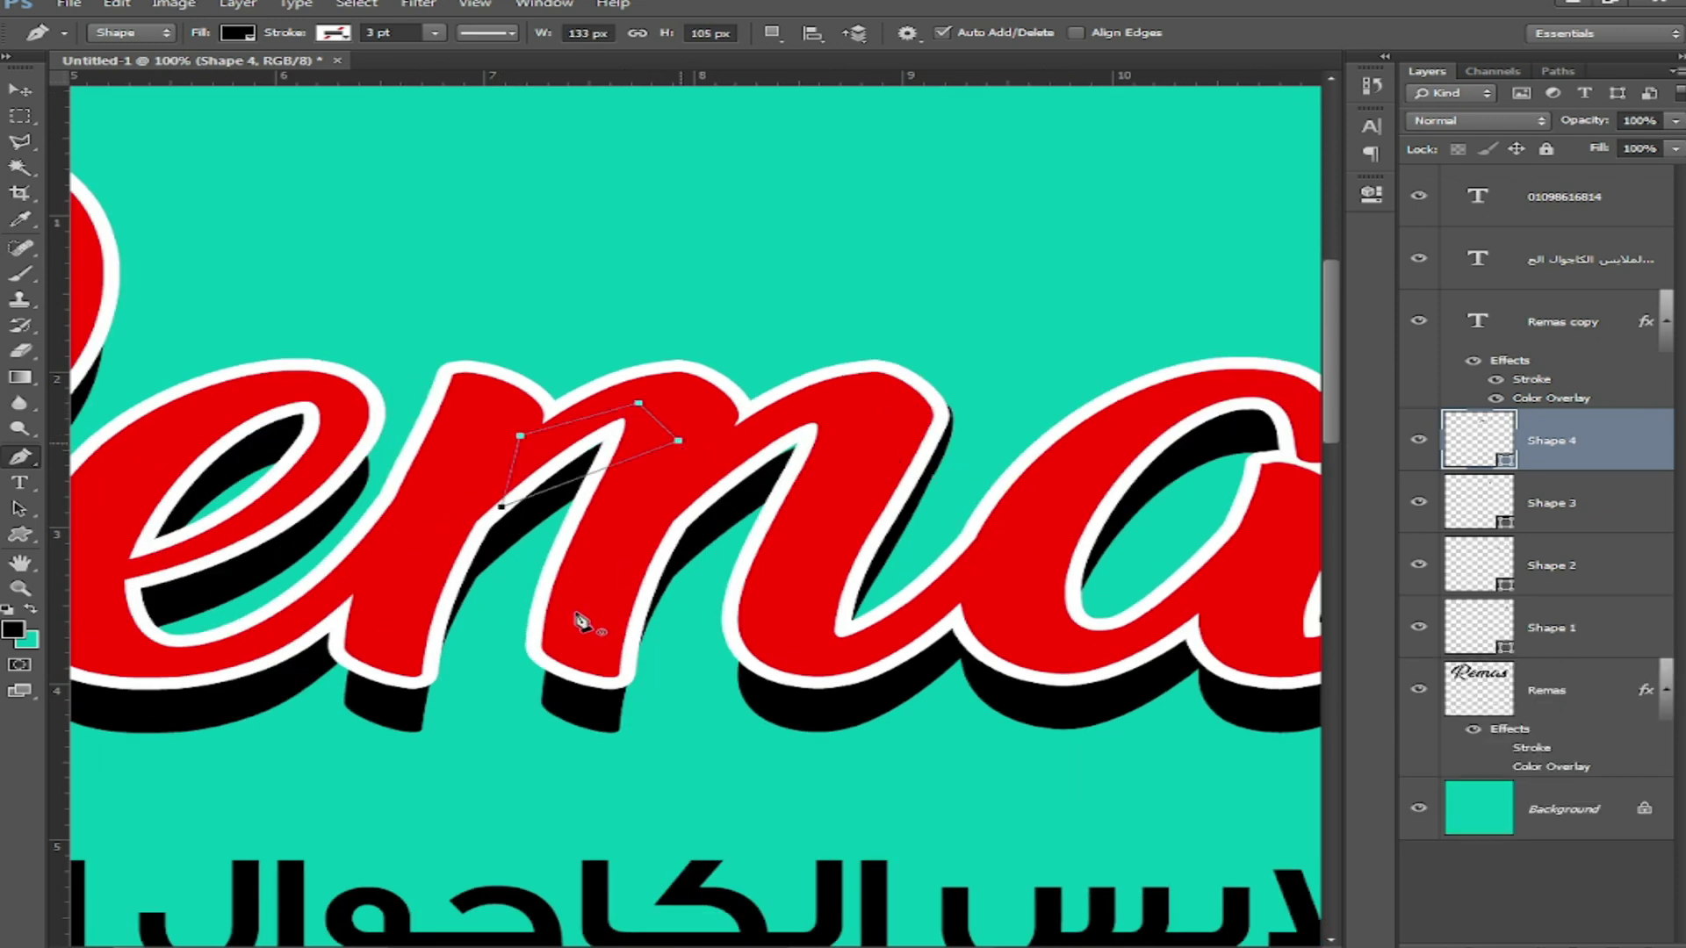
Step: Add fifth and sixth black filler shapes below the letters and under the e
{"action": "left_click", "coordinate": [723, 616]}
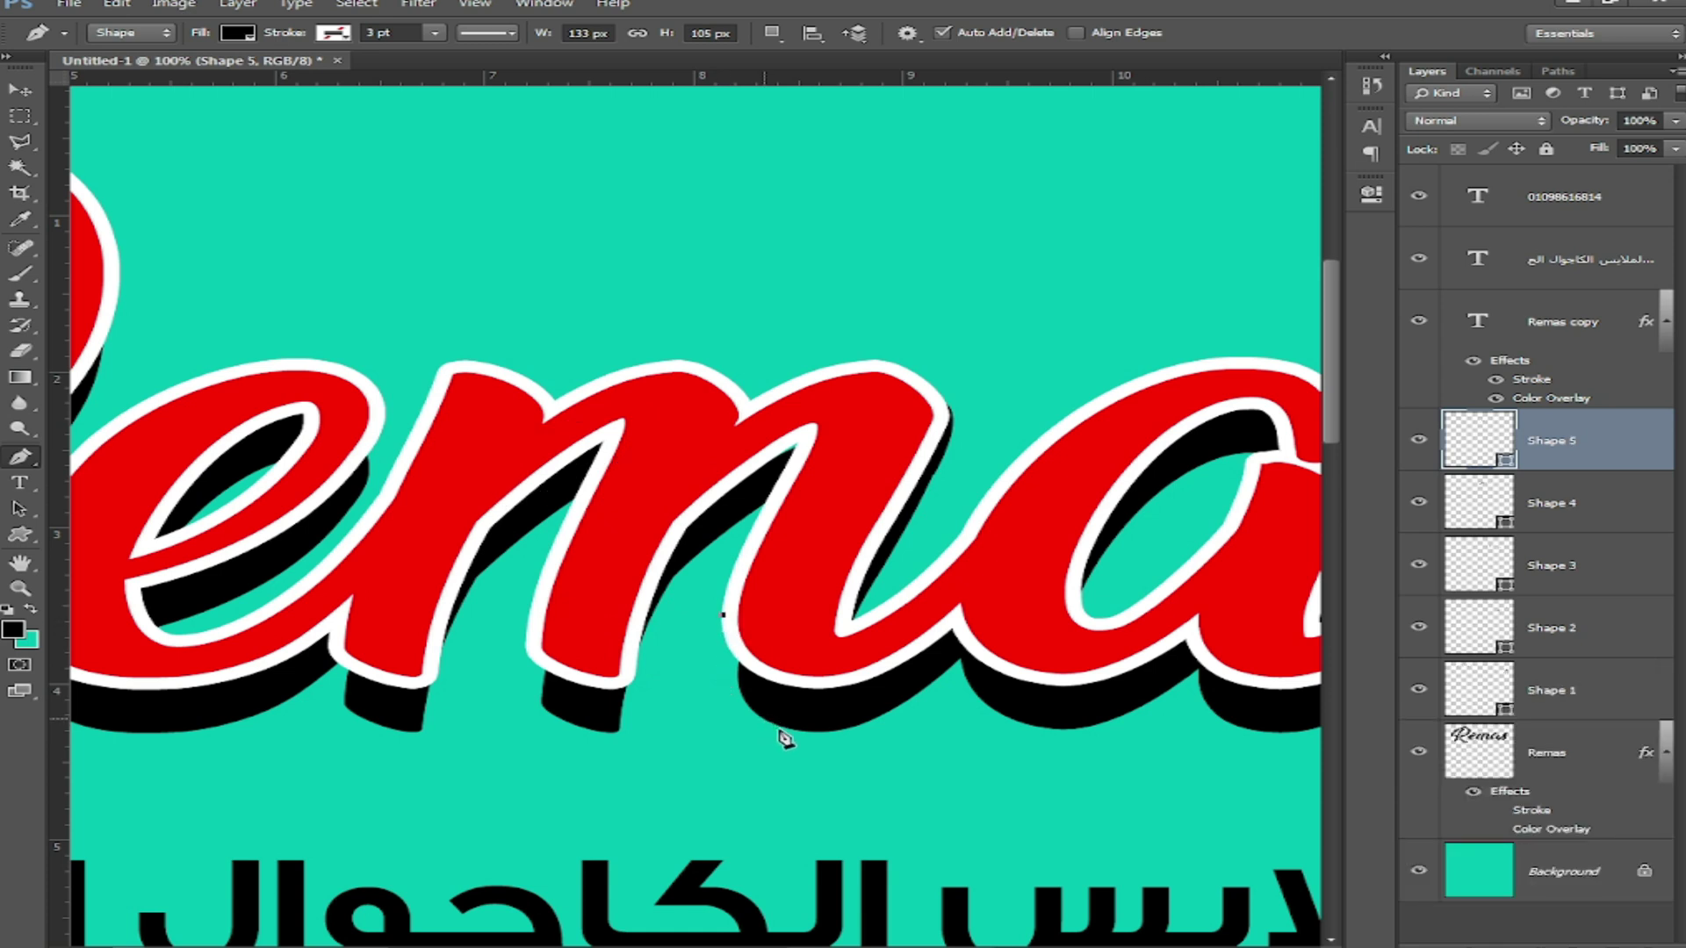
{"action": "left_click", "coordinate": [765, 718]}
{"action": "left_click", "coordinate": [775, 614]}
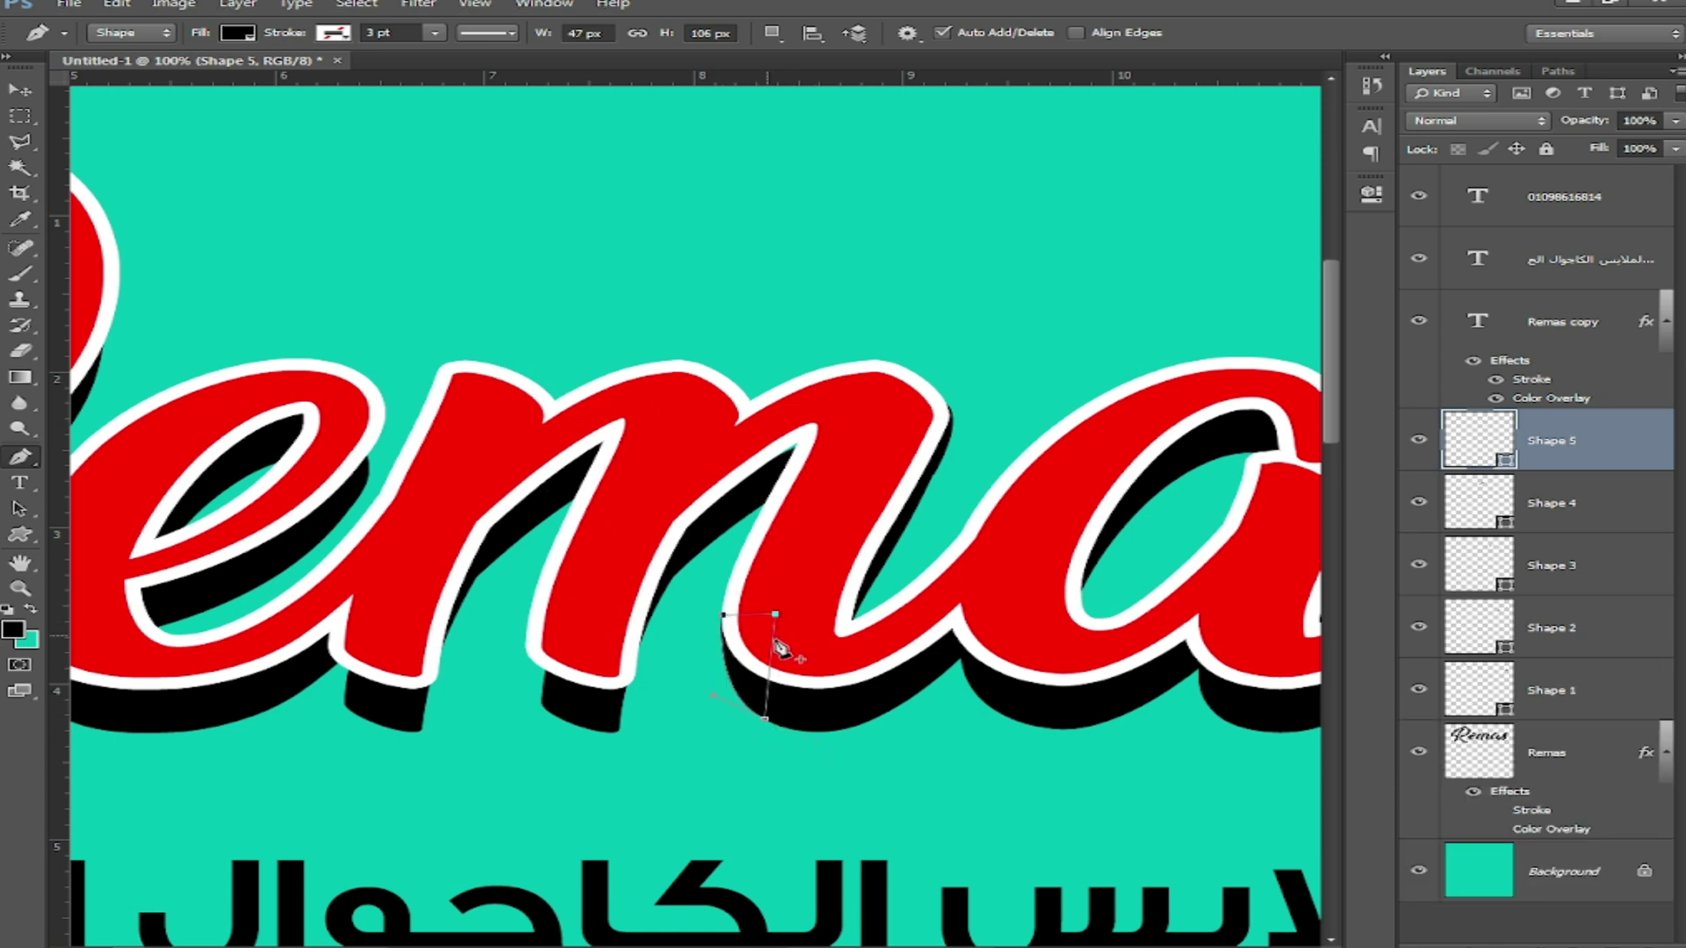
{"action": "left_click", "coordinate": [525, 649]}
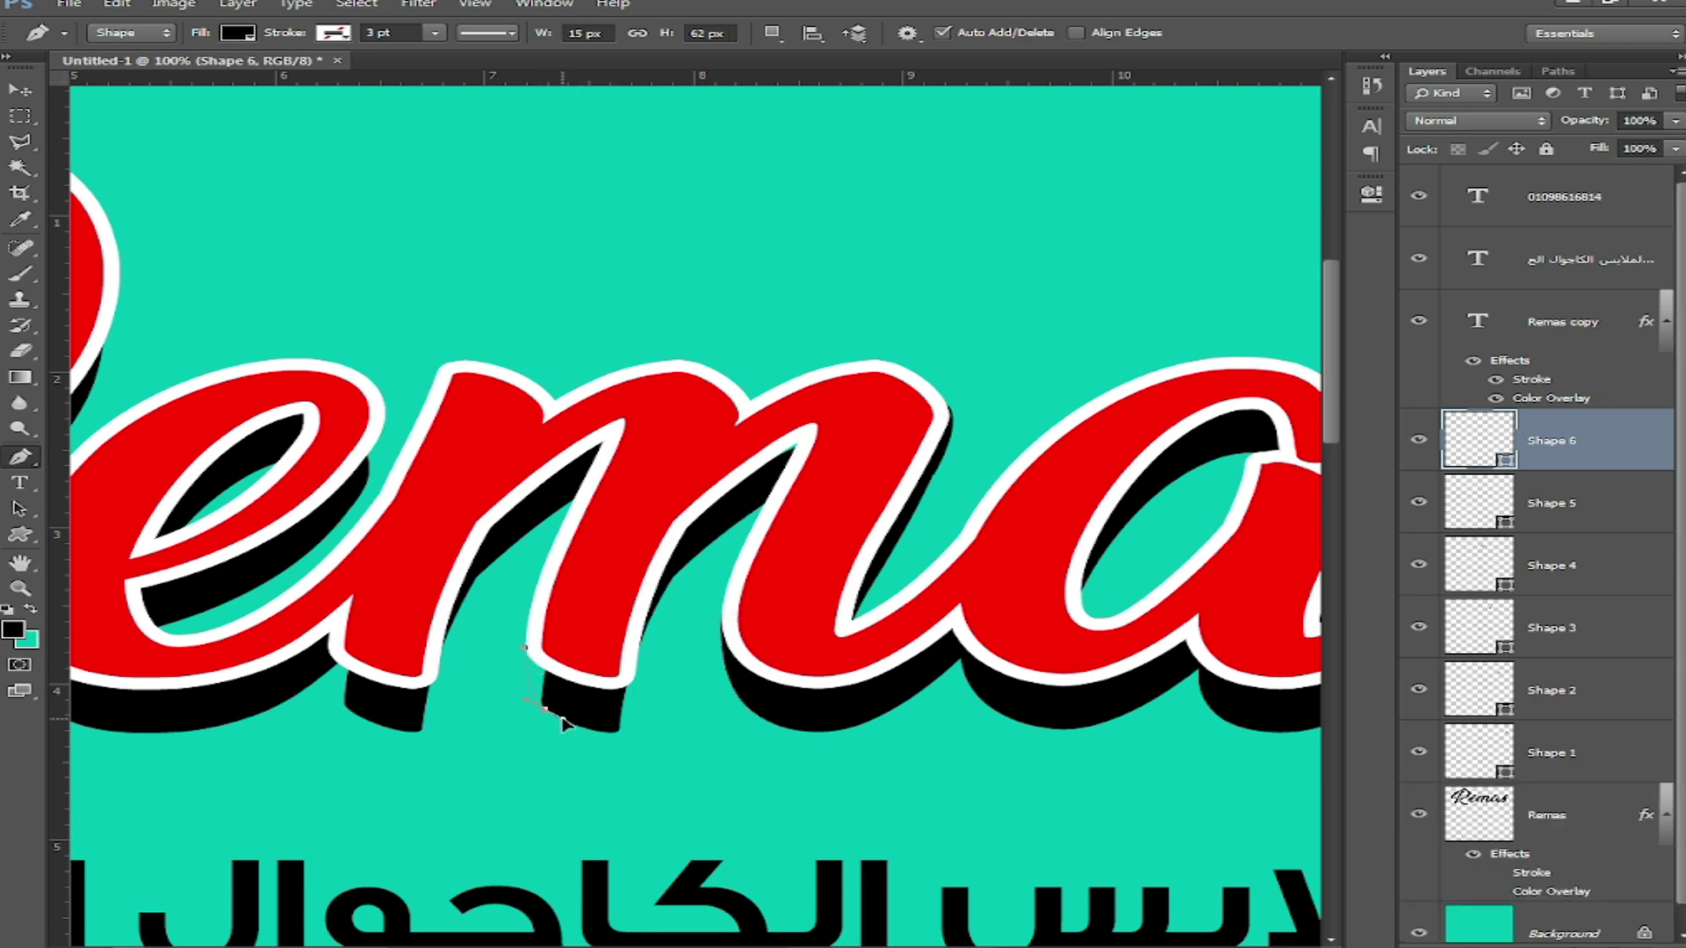
{"action": "left_click", "coordinate": [585, 652]}
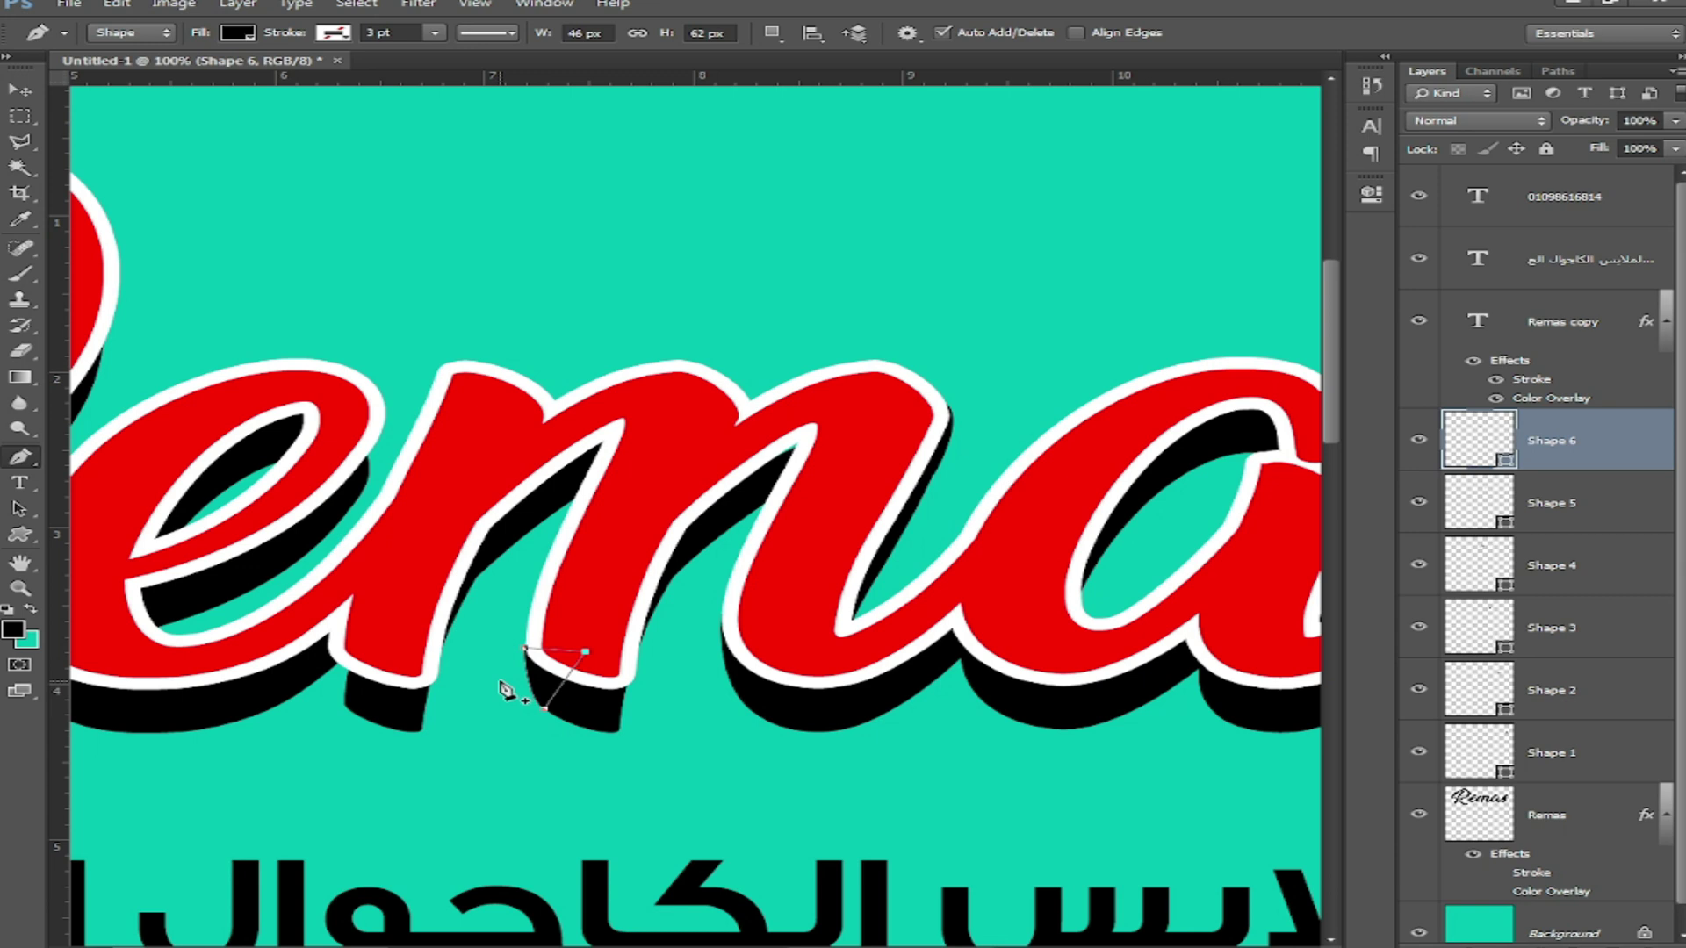
Step: Draw further black filler shapes under the lettering along the e's shadow
{"action": "left_click", "coordinate": [436, 675]}
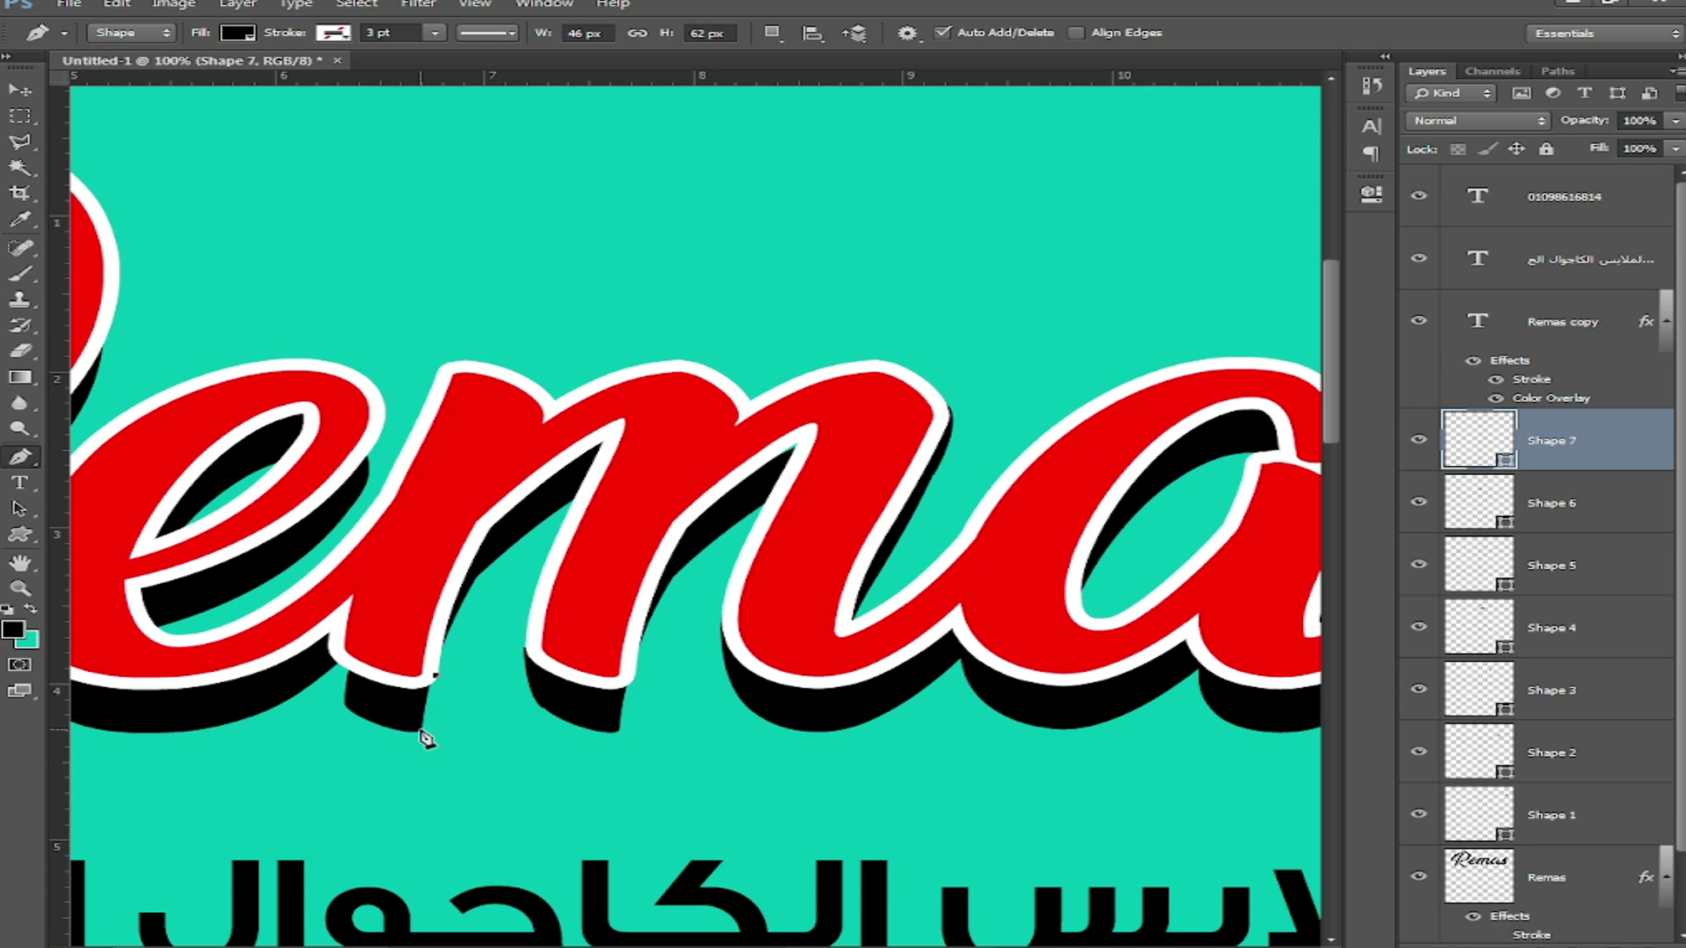
{"action": "left_click", "coordinate": [413, 731]}
{"action": "left_click", "coordinate": [373, 663]}
{"action": "left_click", "coordinate": [346, 707]}
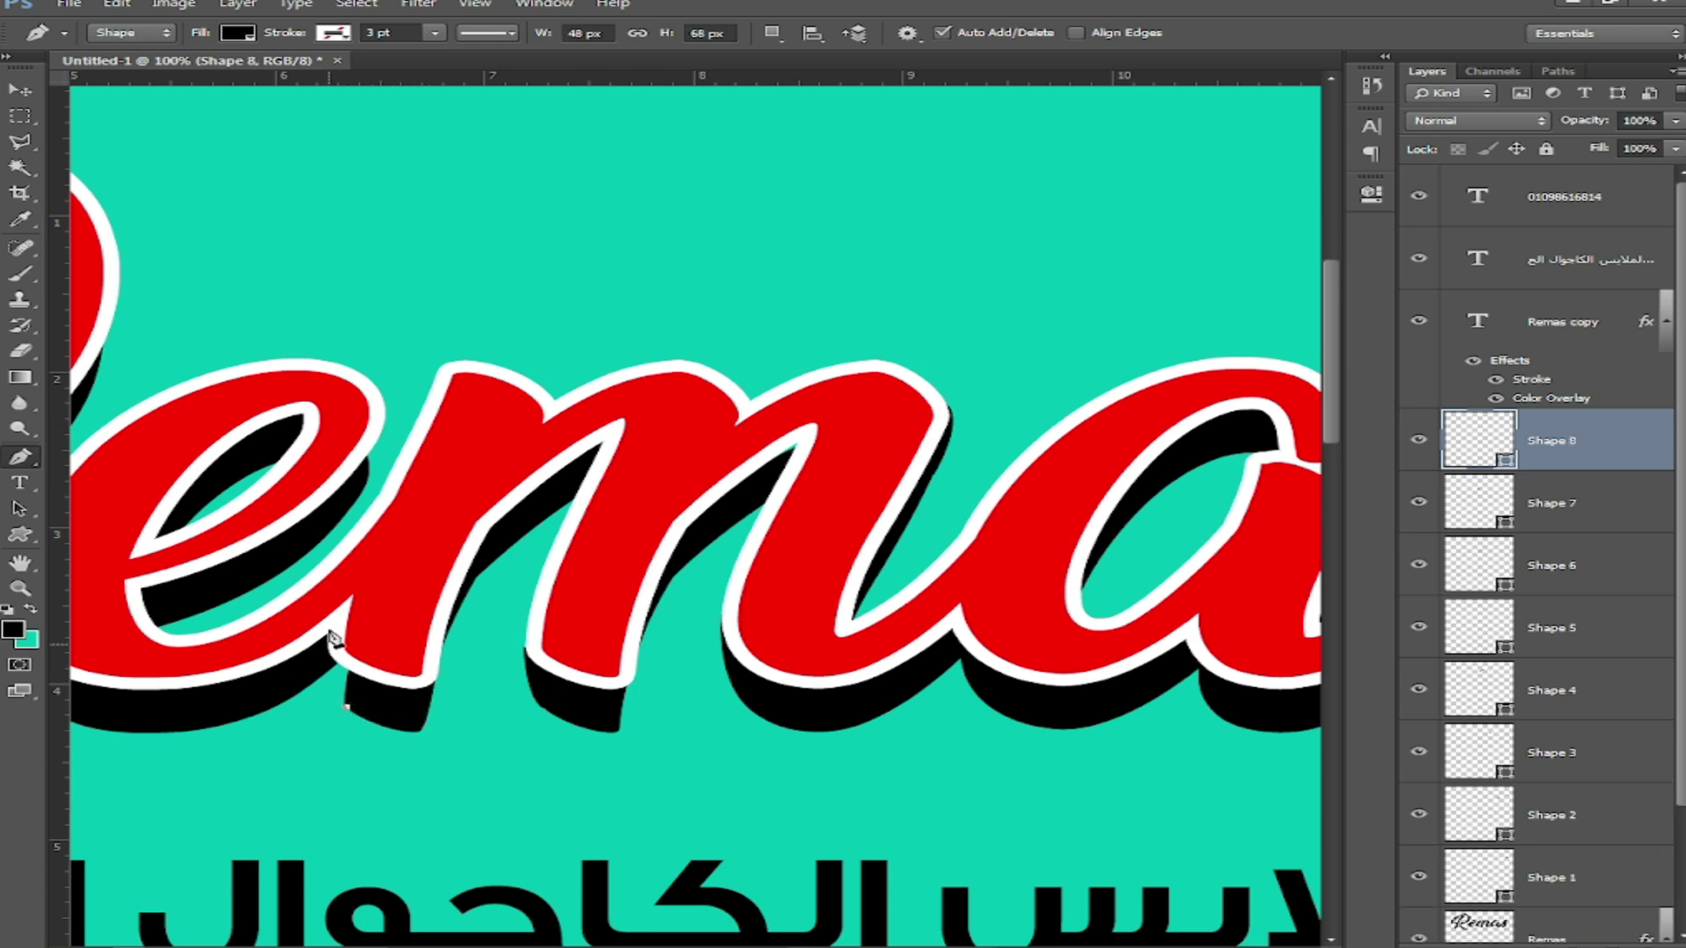
{"action": "left_click_drag", "start_coordinate": [329, 645], "coordinate": [330, 617]}
{"action": "left_click", "coordinate": [331, 645], "text": "alt"}
{"action": "left_click", "coordinate": [369, 640]}
Step: Close the open filler shape and draw another black shape between the e and m
{"action": "left_click", "coordinate": [373, 693]}
{"action": "left_click", "coordinate": [347, 706]}
{"action": "left_click_drag", "start_coordinate": [256, 736], "coordinate": [681, 798]}
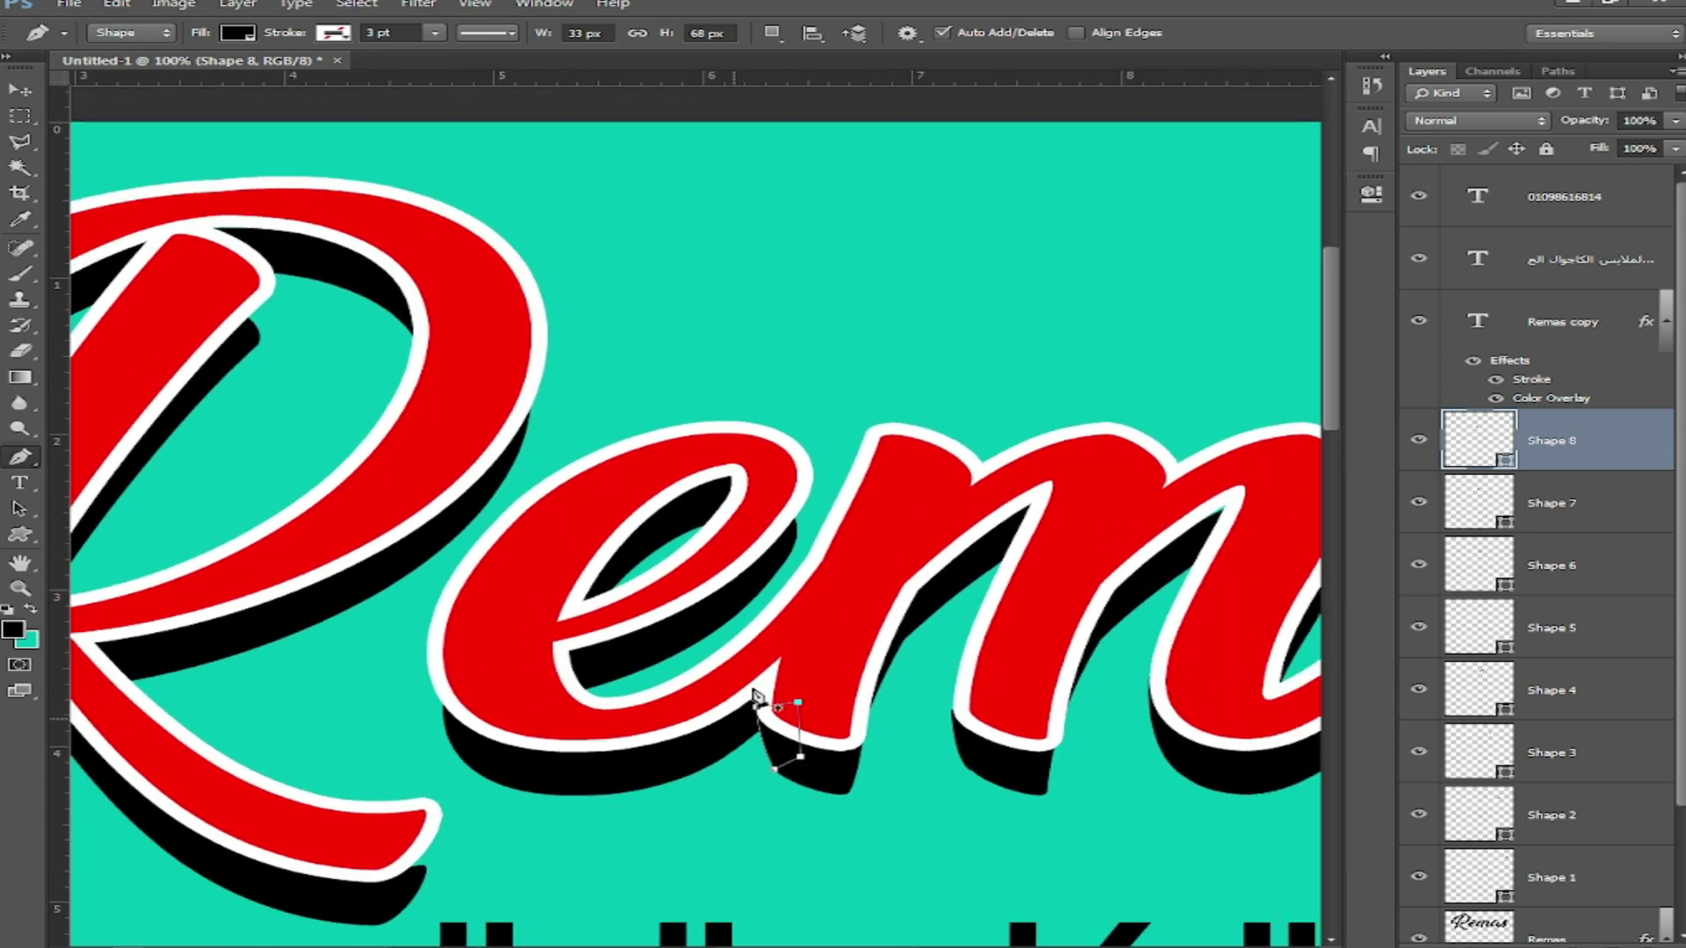
{"action": "left_click", "coordinate": [795, 550]}
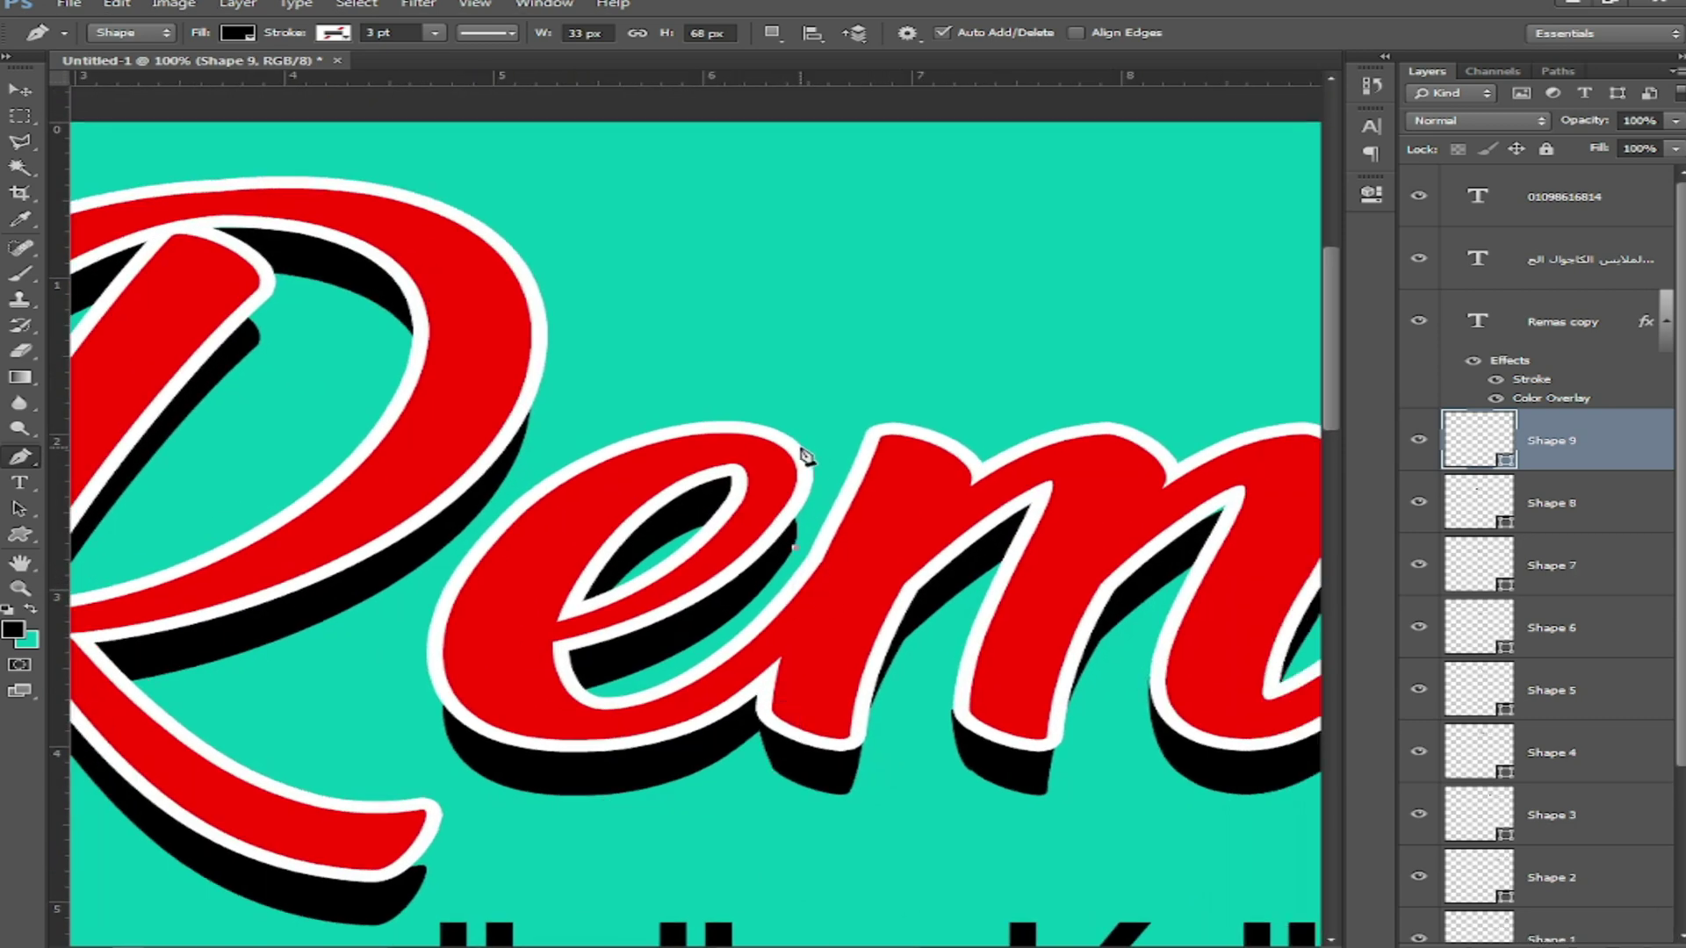
{"action": "left_click_drag", "start_coordinate": [799, 447], "coordinate": [767, 419]}
{"action": "left_click", "coordinate": [798, 448], "text": "alt"}
{"action": "left_click", "coordinate": [772, 496]}
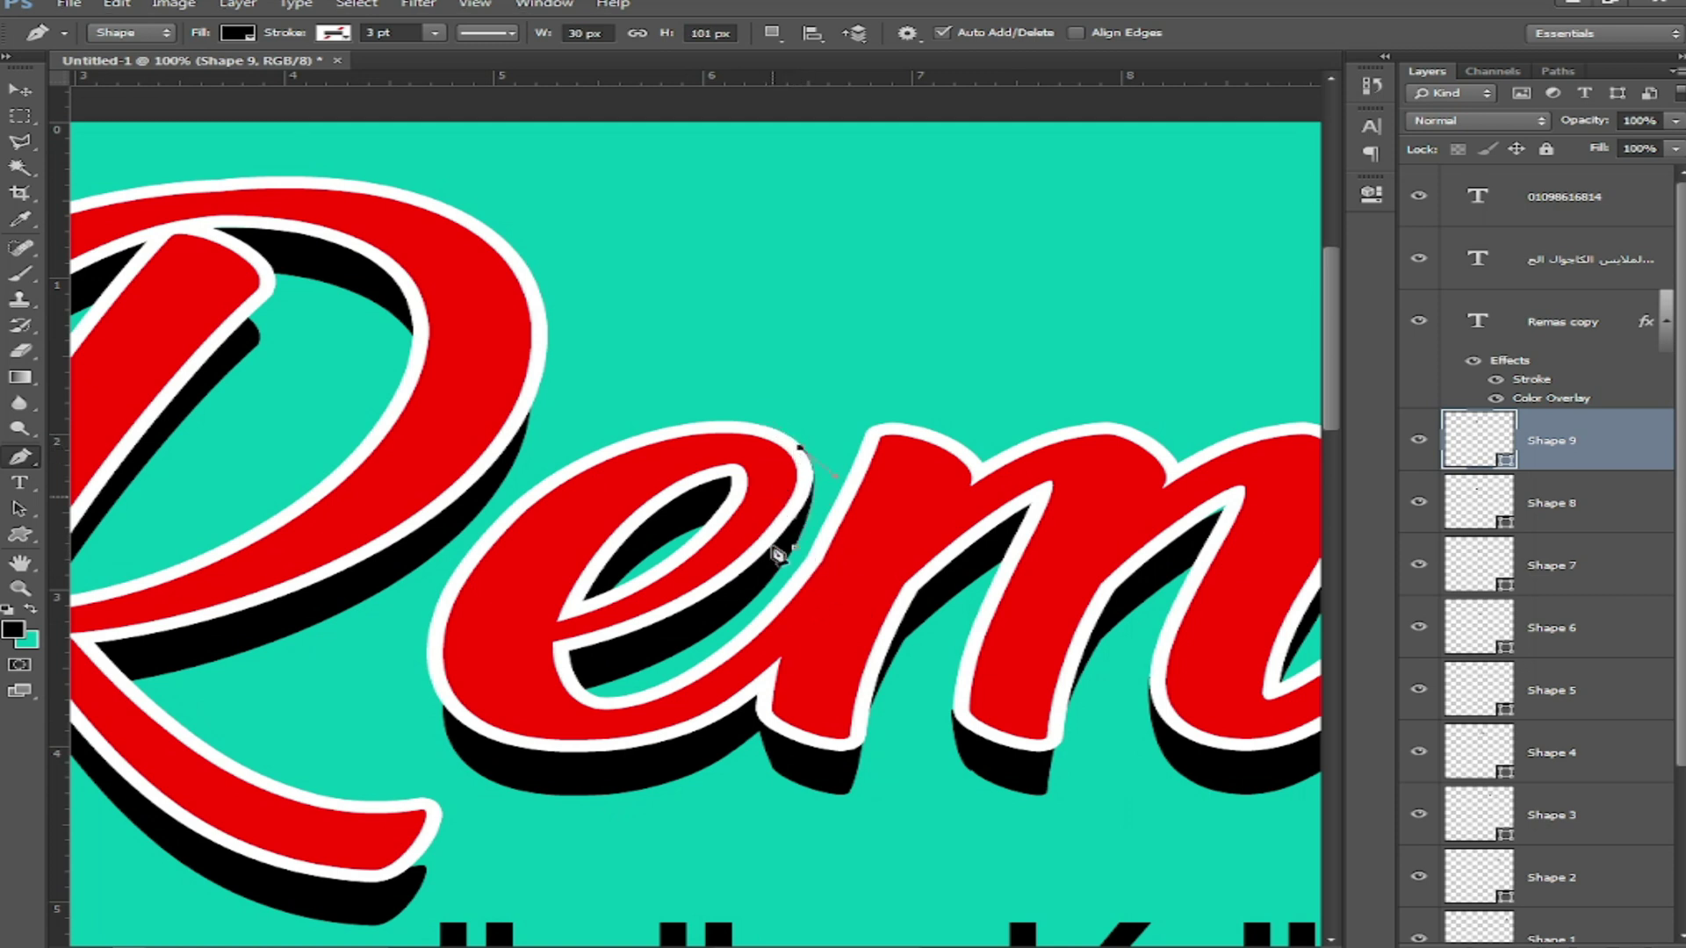
{"action": "left_click", "coordinate": [794, 549]}
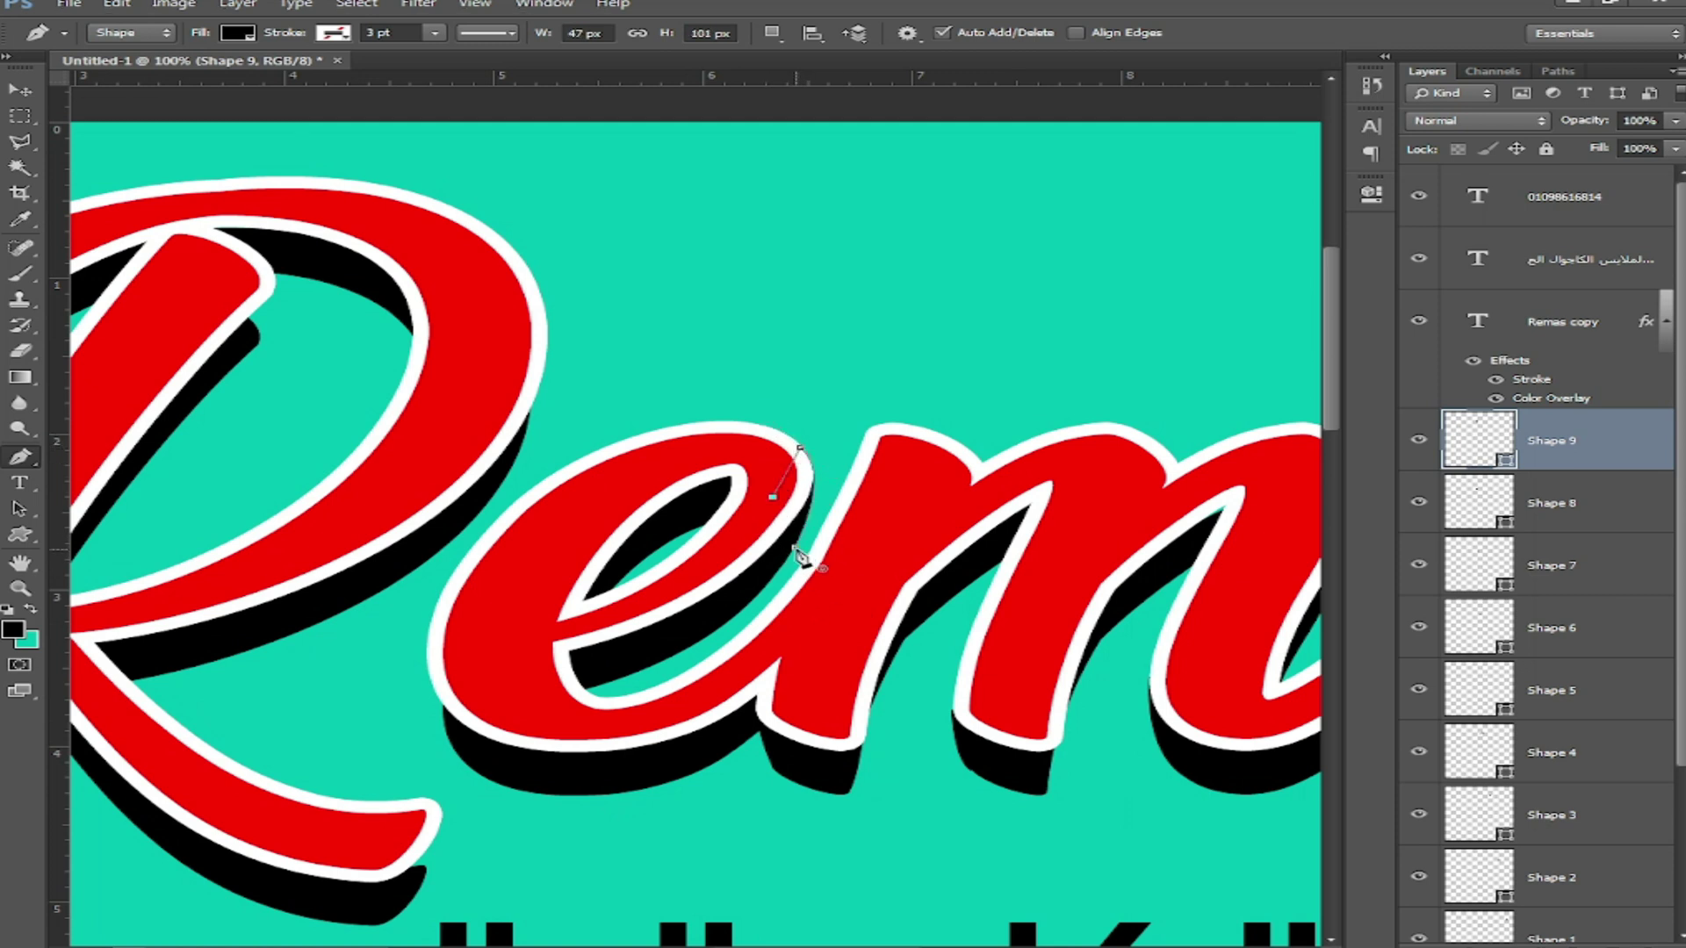
Step: Draw a black filler shape along the e's left edge
{"action": "left_click", "coordinate": [461, 759]}
{"action": "left_click_drag", "start_coordinate": [432, 634], "coordinate": [451, 525]}
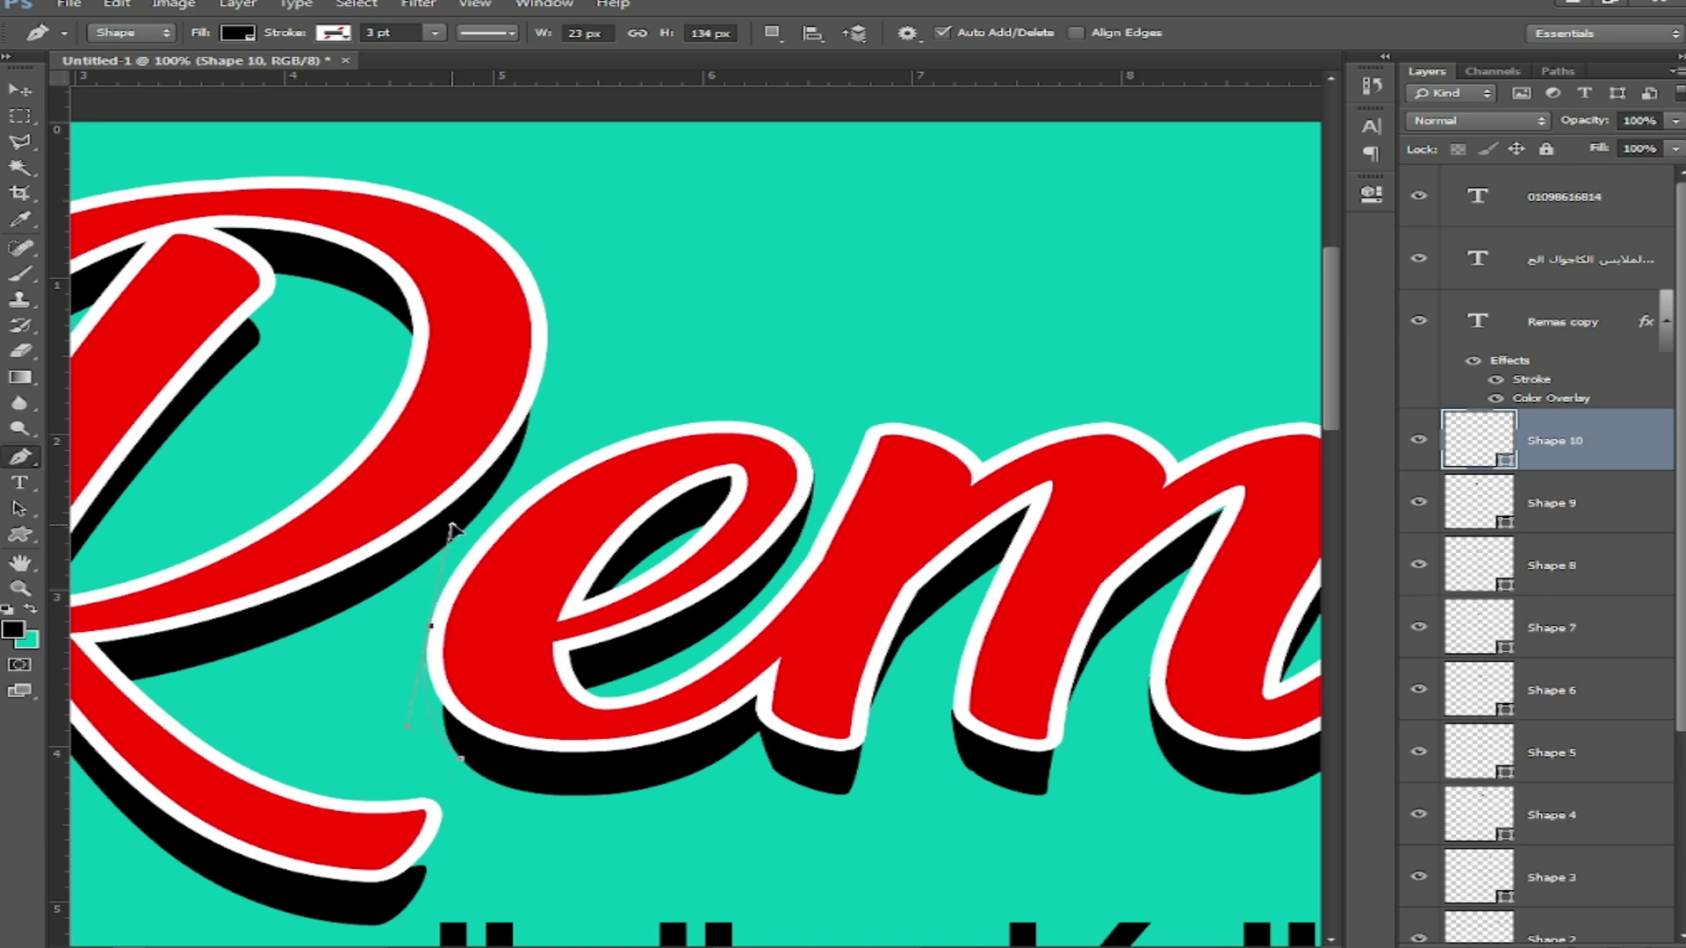
{"action": "left_click", "coordinate": [432, 634], "text": "alt"}
{"action": "left_click", "coordinate": [499, 624]}
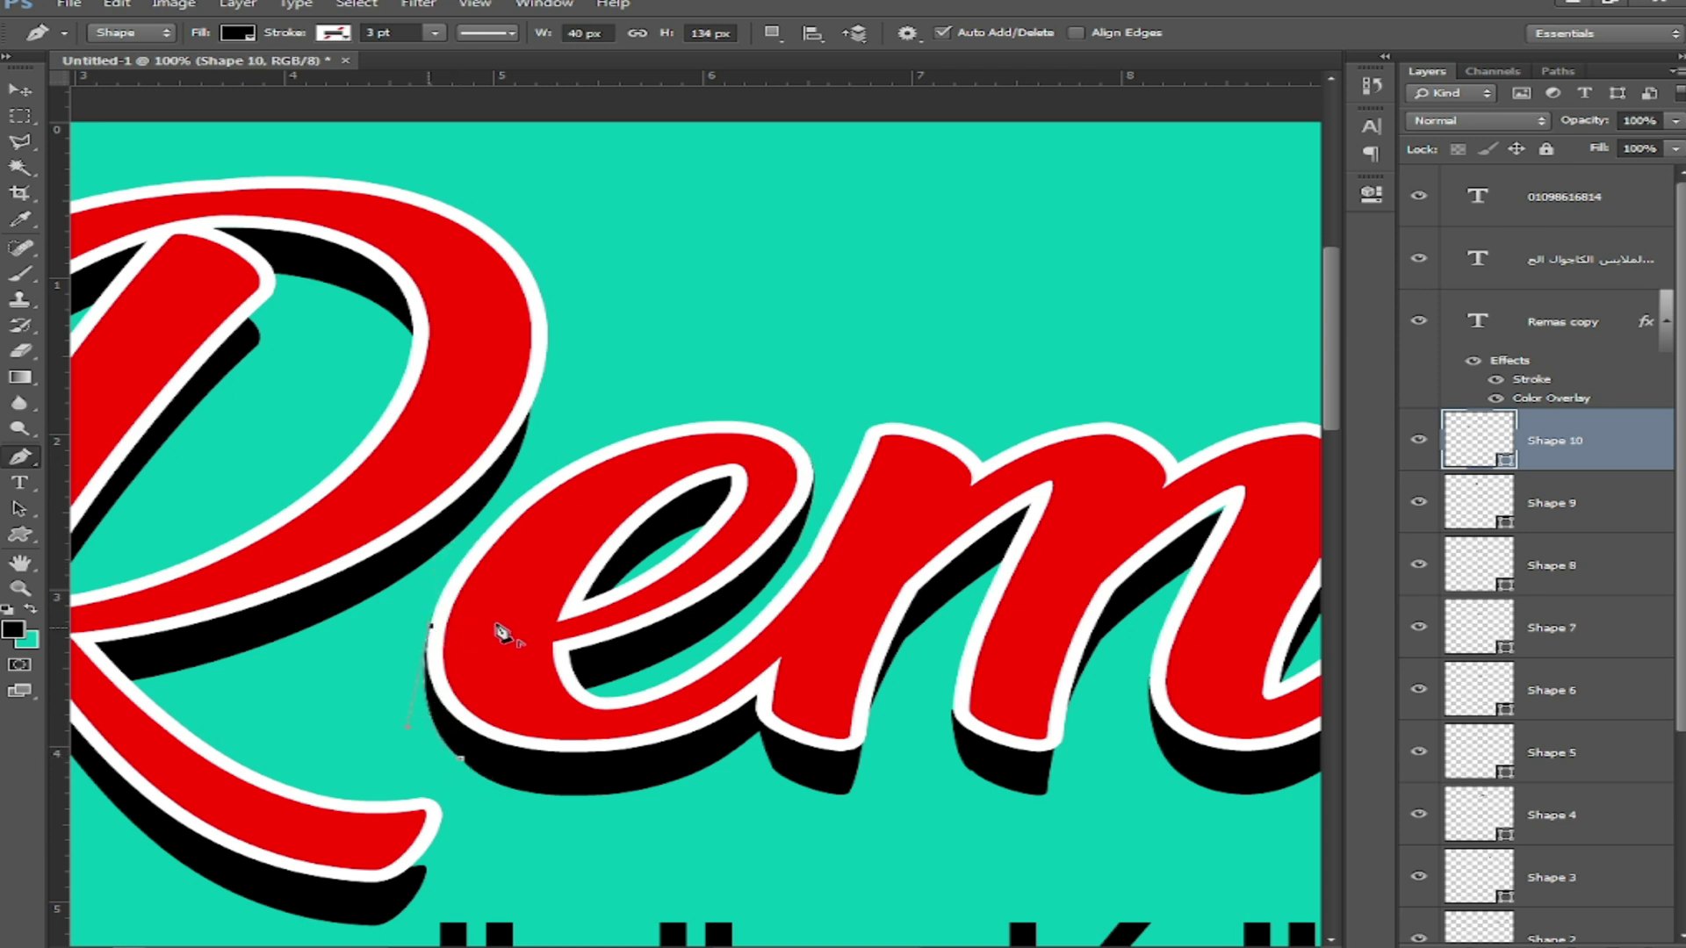
{"action": "left_click", "coordinate": [461, 758]}
Step: Draw a black filler shape under the R's tail
{"action": "left_click_drag", "start_coordinate": [380, 721], "coordinate": [727, 674]}
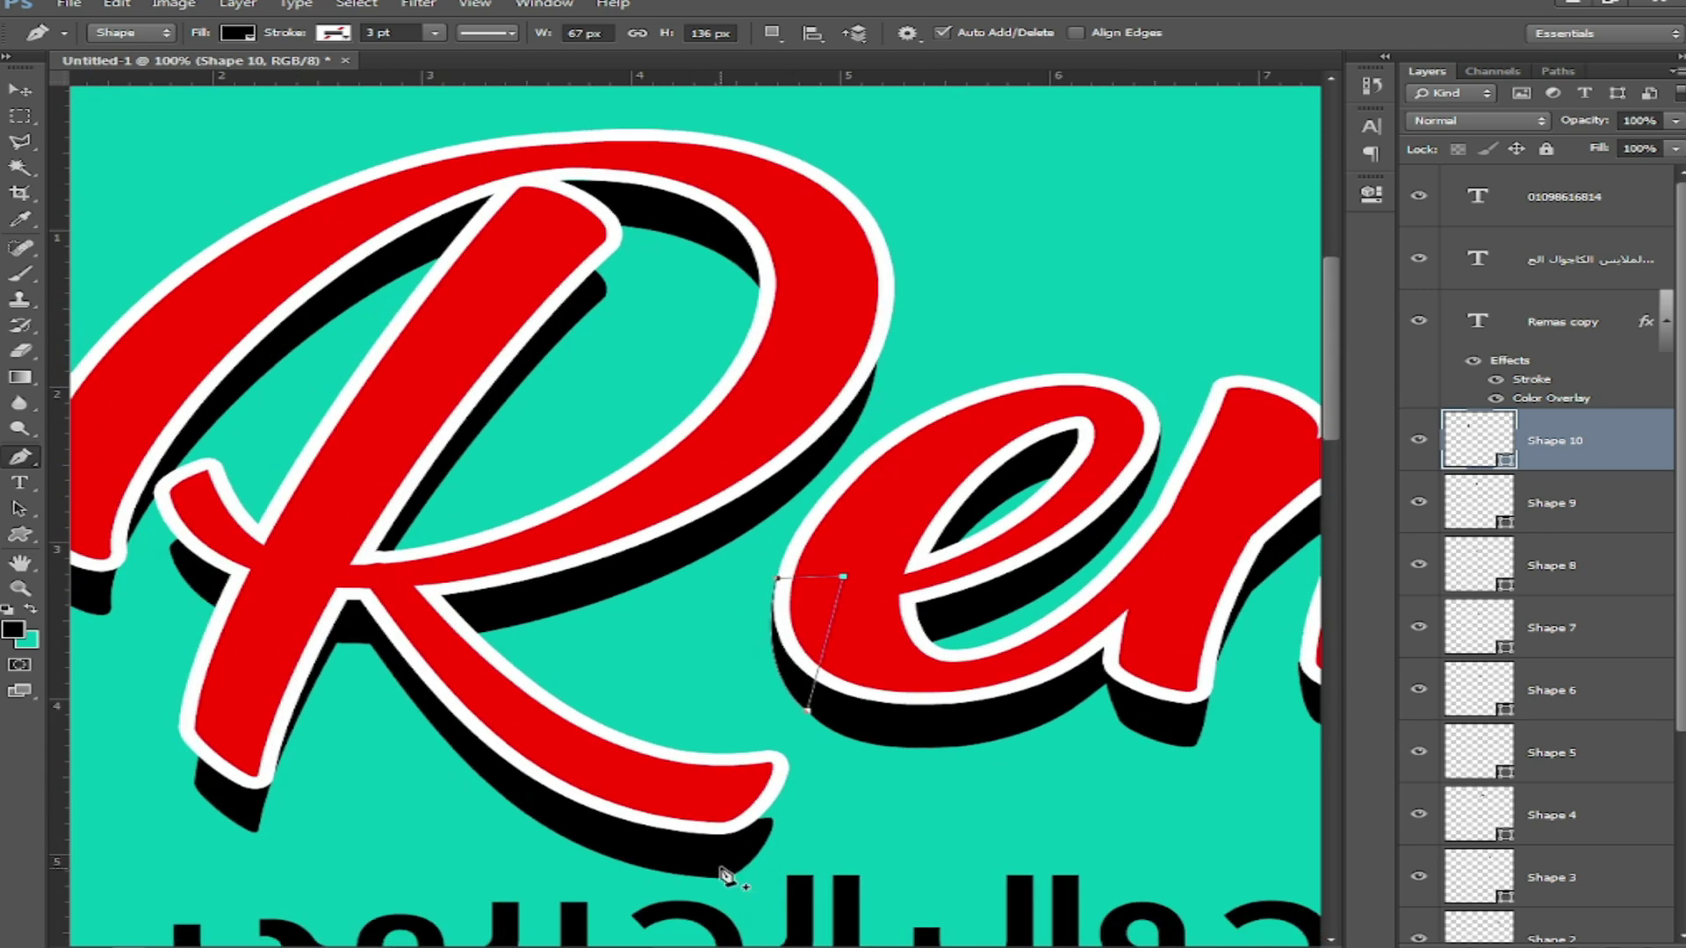
{"action": "left_click", "coordinate": [772, 825]}
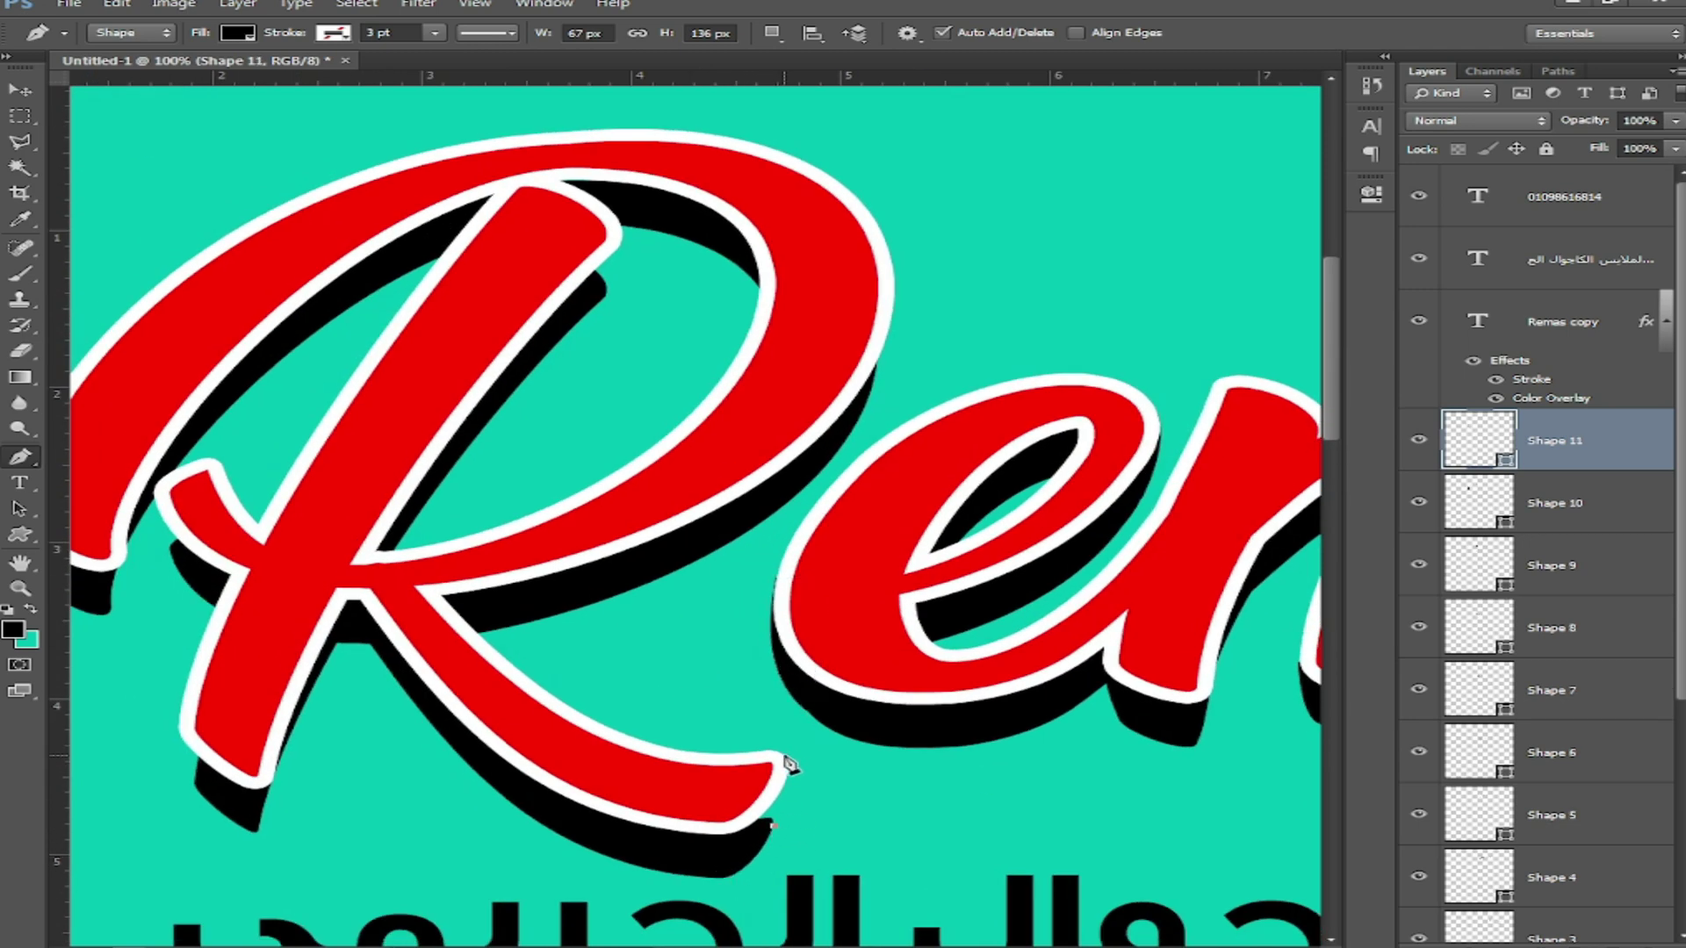
{"action": "left_click", "coordinate": [784, 765]}
{"action": "left_click", "coordinate": [703, 802]}
{"action": "left_click", "coordinate": [737, 847]}
{"action": "left_click", "coordinate": [773, 827]}
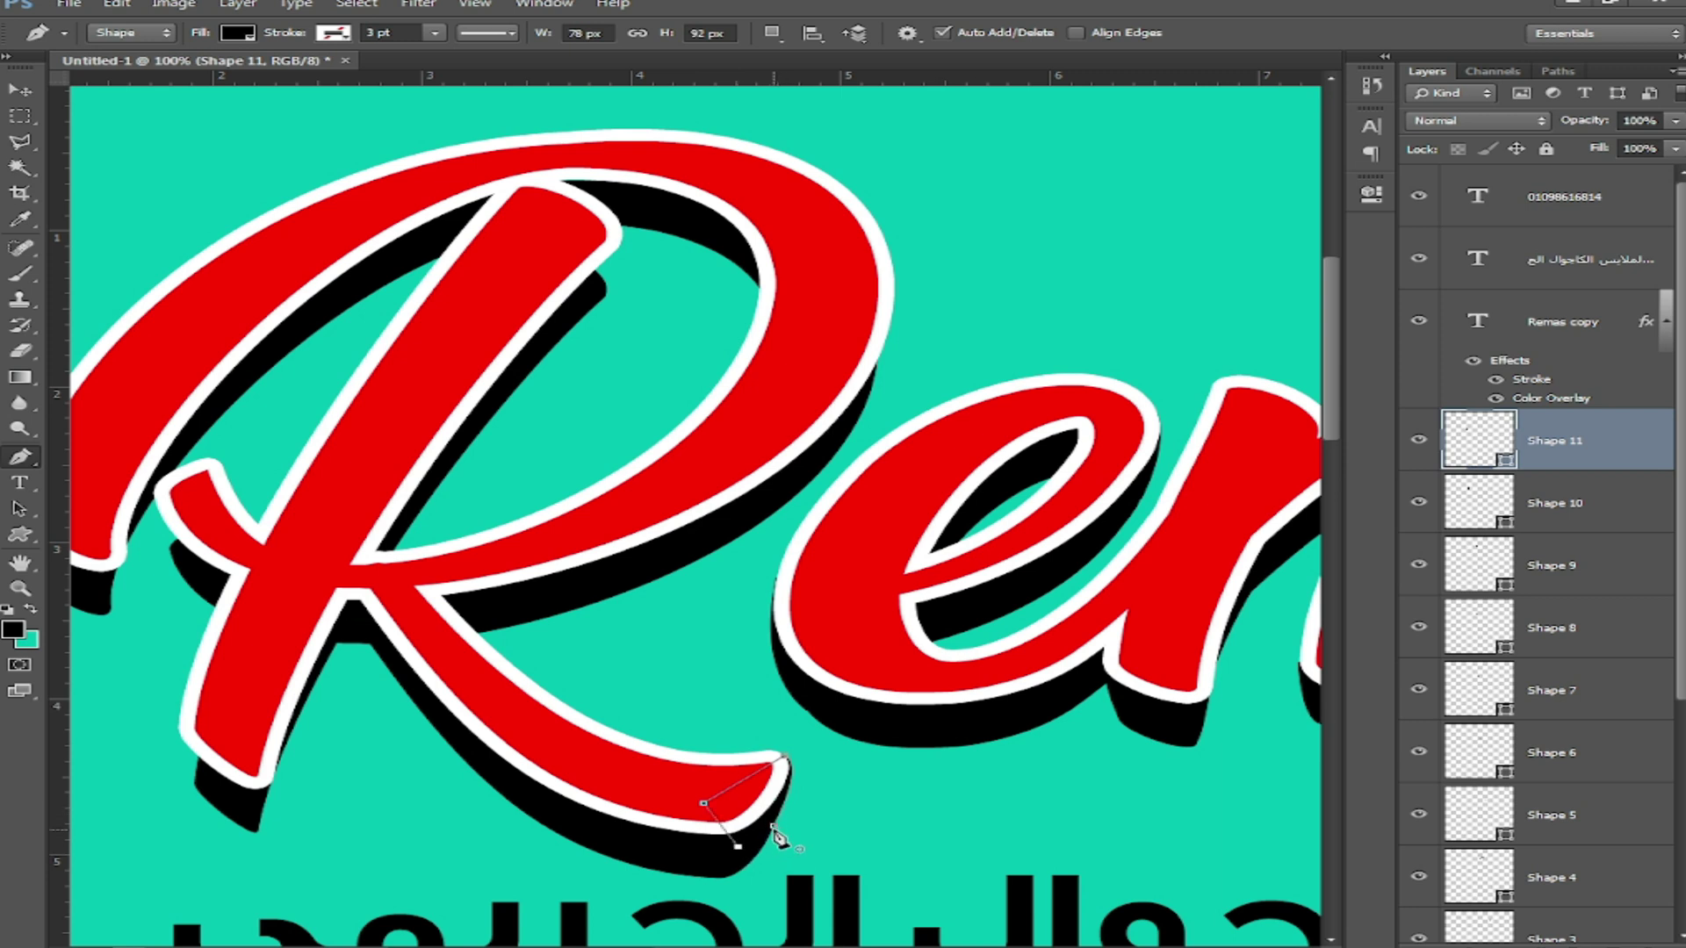
Step: Add black triangular fillers at the R's lower-left stroke and inside its loop
{"action": "left_click", "coordinate": [181, 718]}
{"action": "left_click_drag", "start_coordinate": [237, 823], "coordinate": [238, 824]}
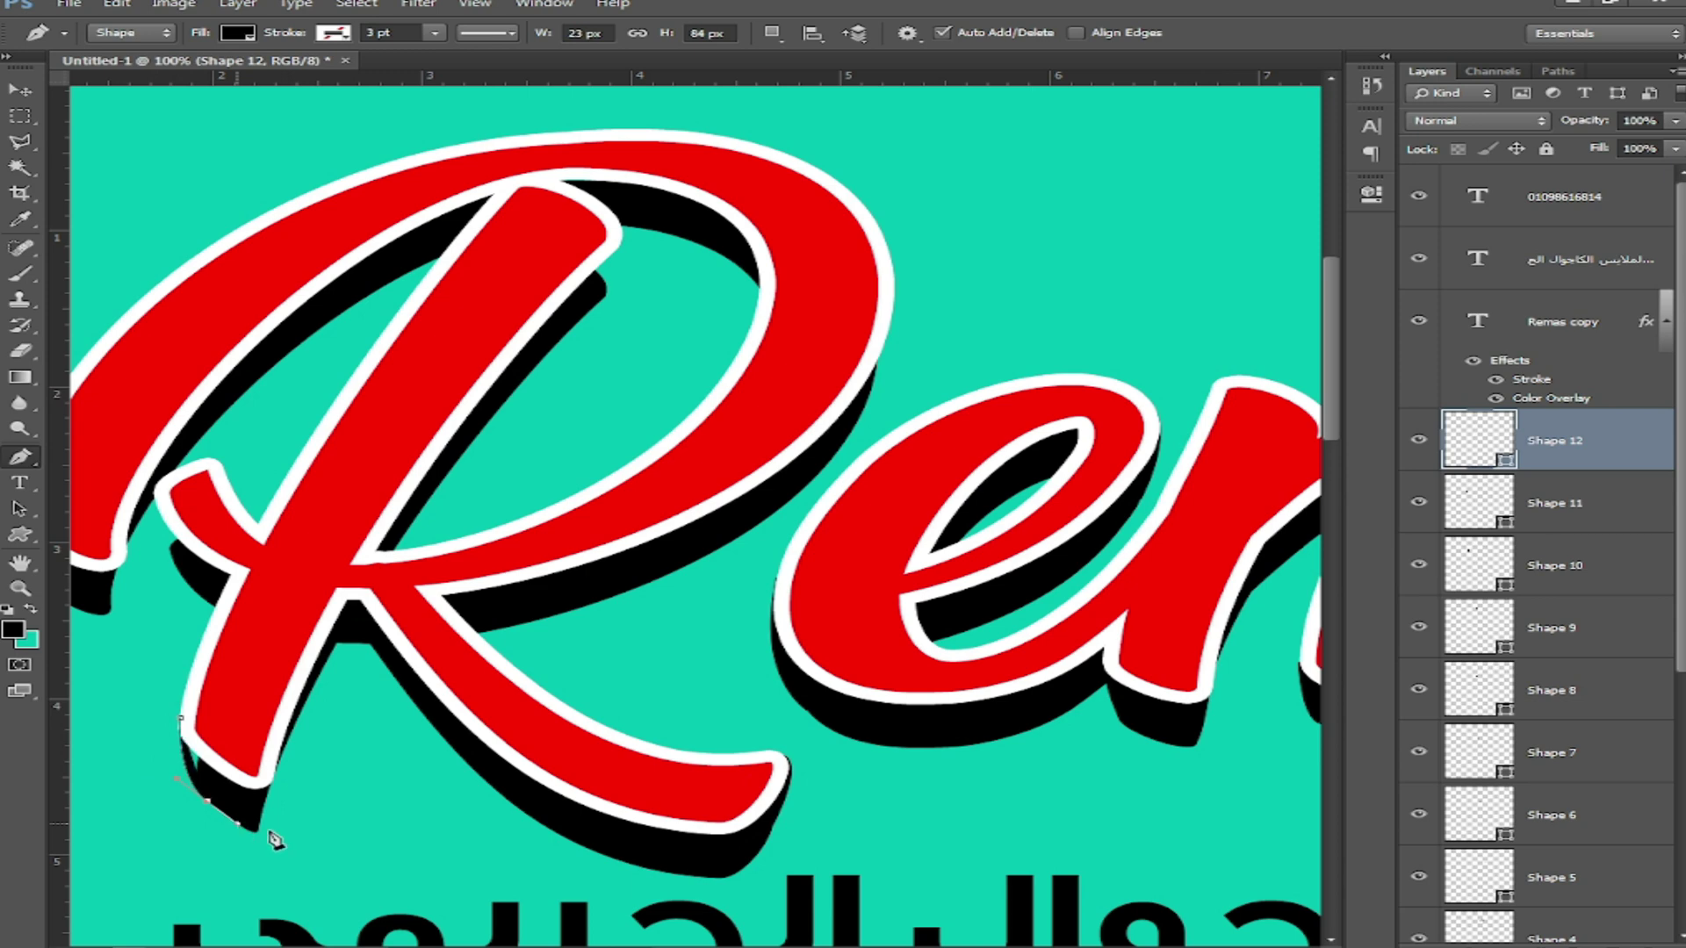
{"action": "left_click", "coordinate": [225, 695]}
{"action": "left_click", "coordinate": [181, 719]}
{"action": "left_click_drag", "start_coordinate": [196, 625], "coordinate": [466, 701]}
{"action": "left_click", "coordinate": [421, 595]}
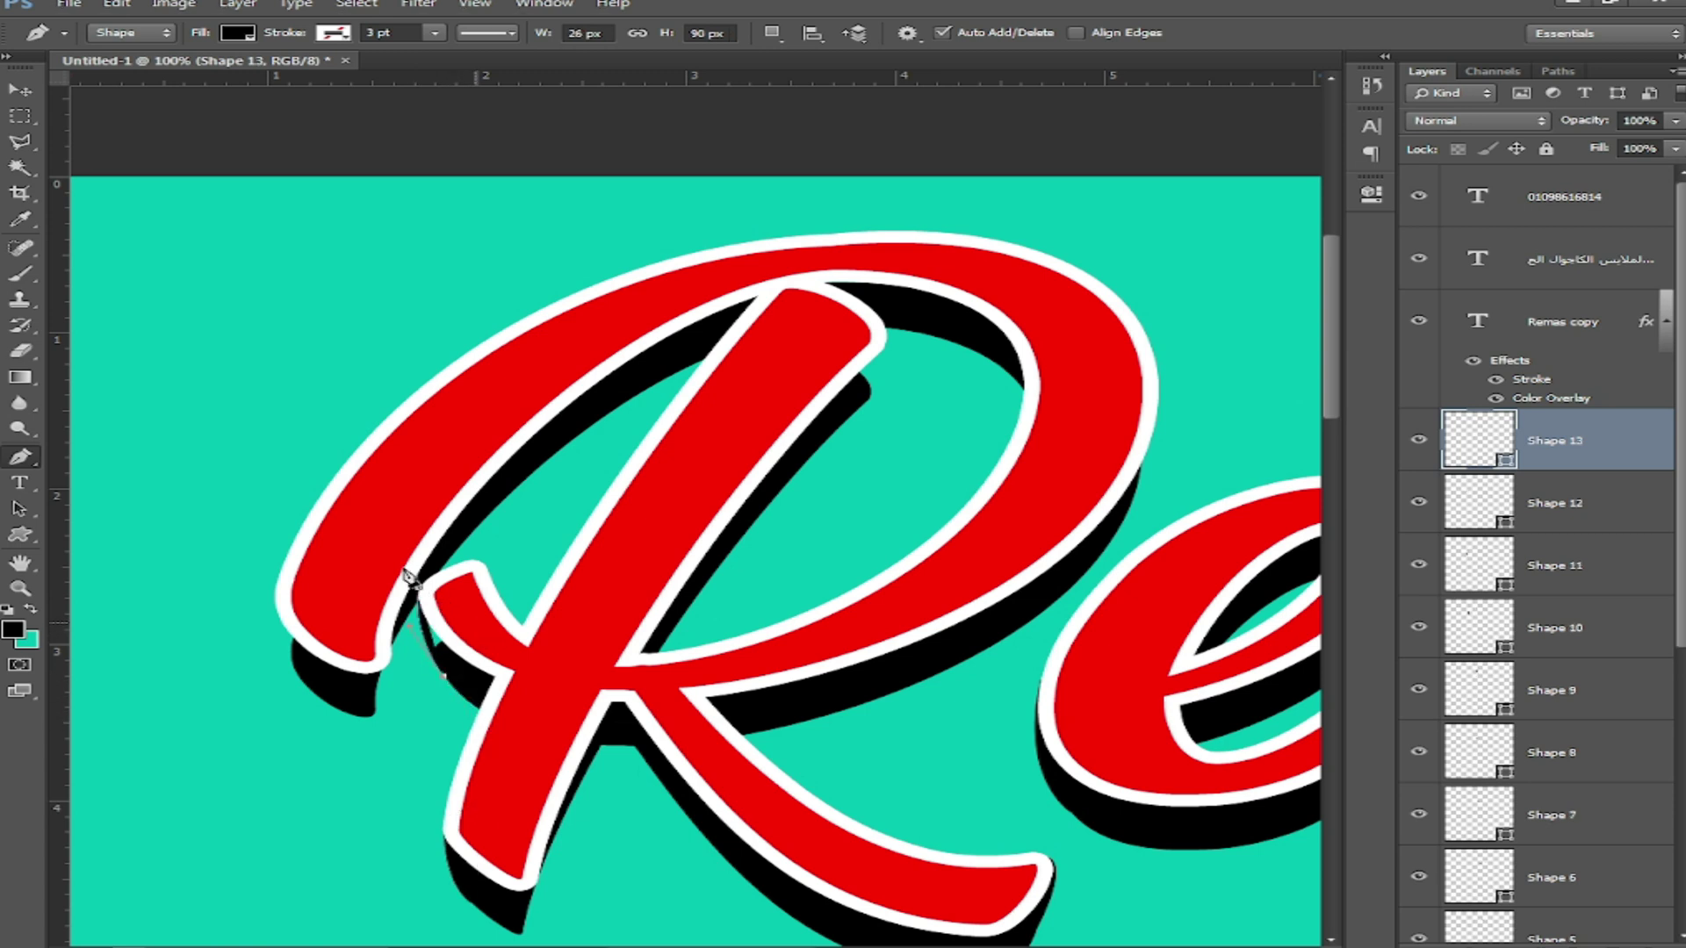
{"action": "left_click", "coordinate": [479, 629]}
{"action": "left_click", "coordinate": [419, 588]}
Step: Draw black fillers along the R's left curve and under its top stroke
{"action": "left_click", "coordinate": [278, 581]}
{"action": "left_click_drag", "start_coordinate": [319, 697], "coordinate": [329, 578]}
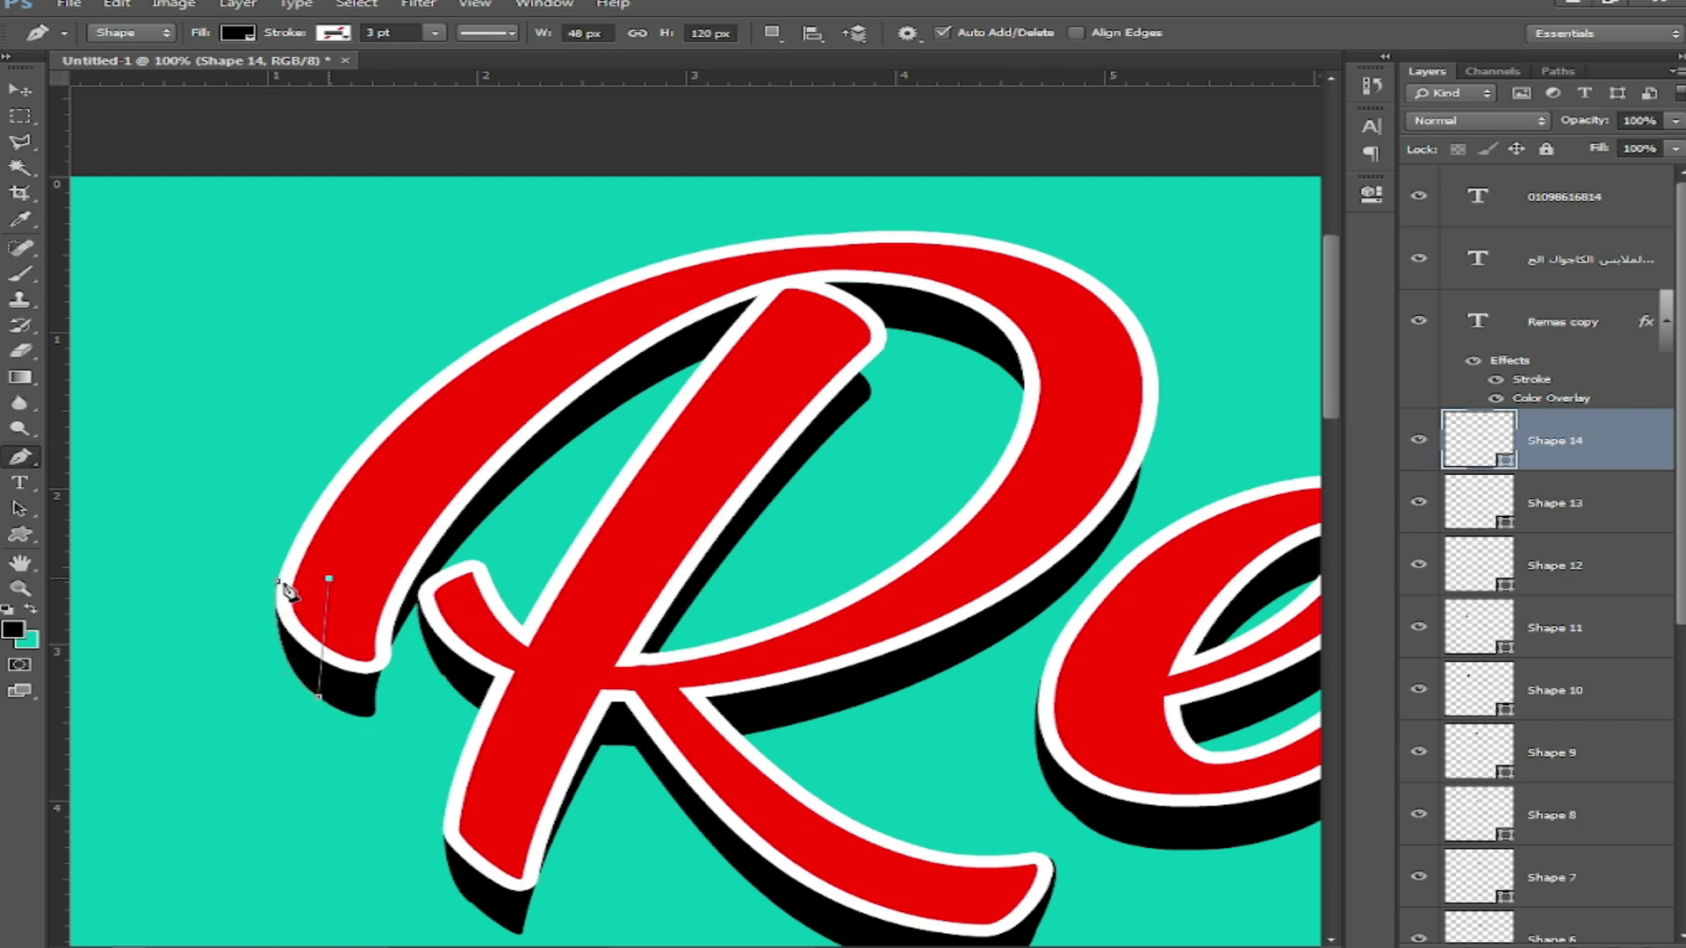
{"action": "left_click_drag", "start_coordinate": [679, 520], "coordinate": [410, 555]}
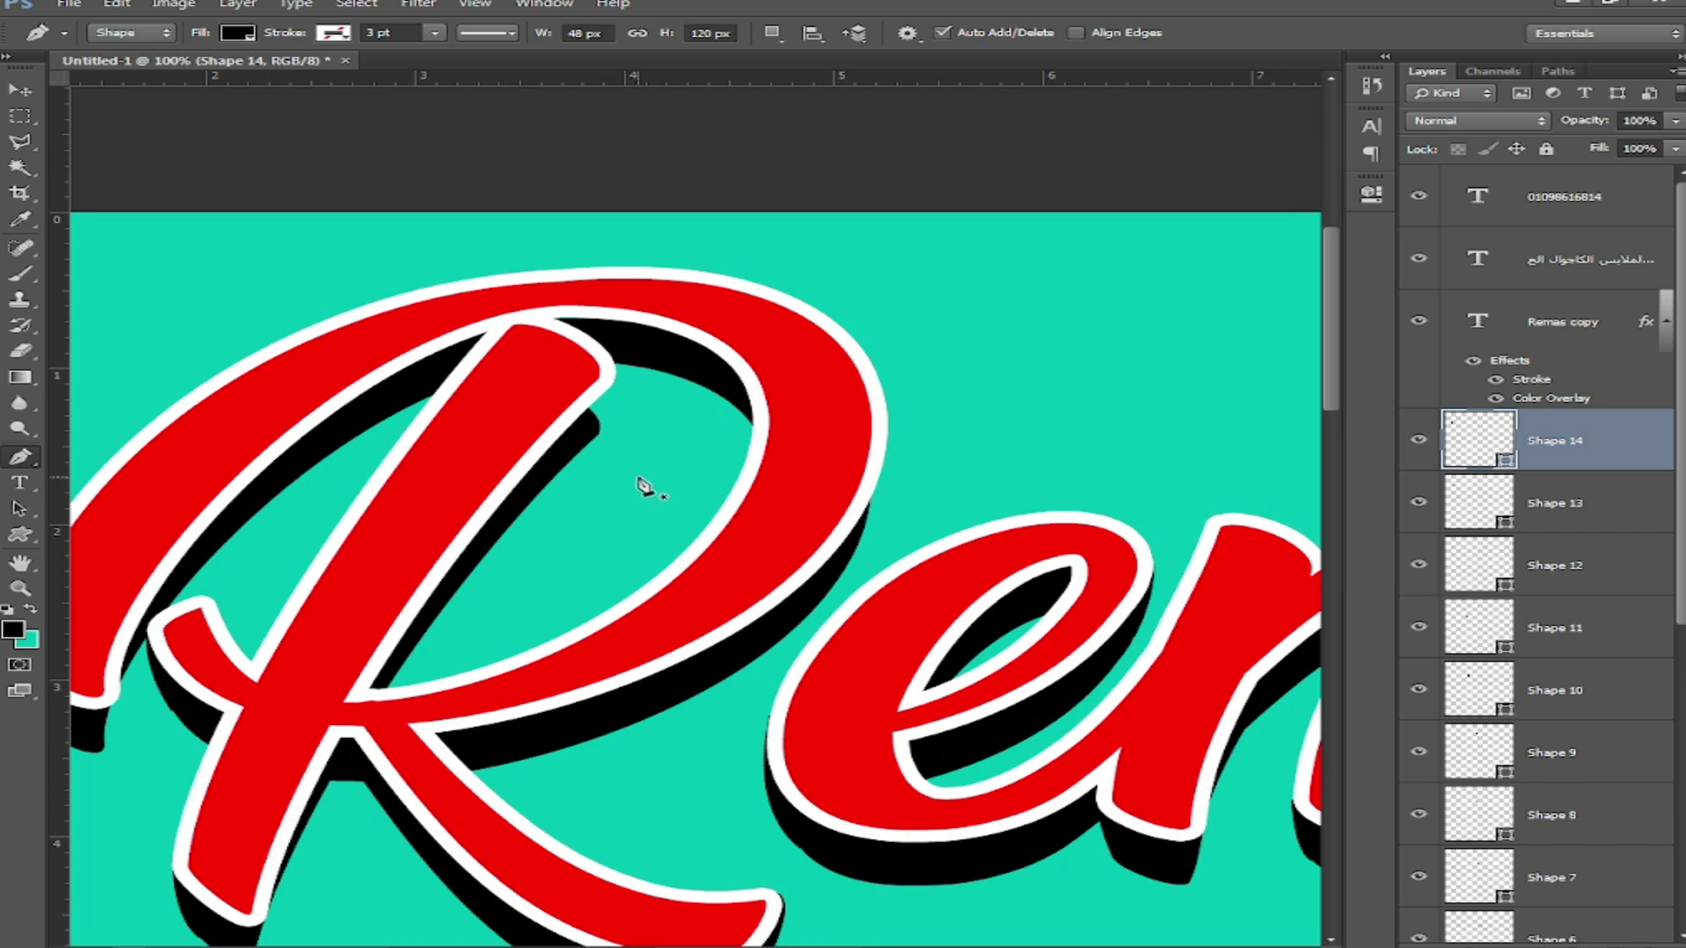
{"action": "left_click", "coordinate": [595, 434]}
{"action": "left_click_drag", "start_coordinate": [598, 342], "coordinate": [545, 315]}
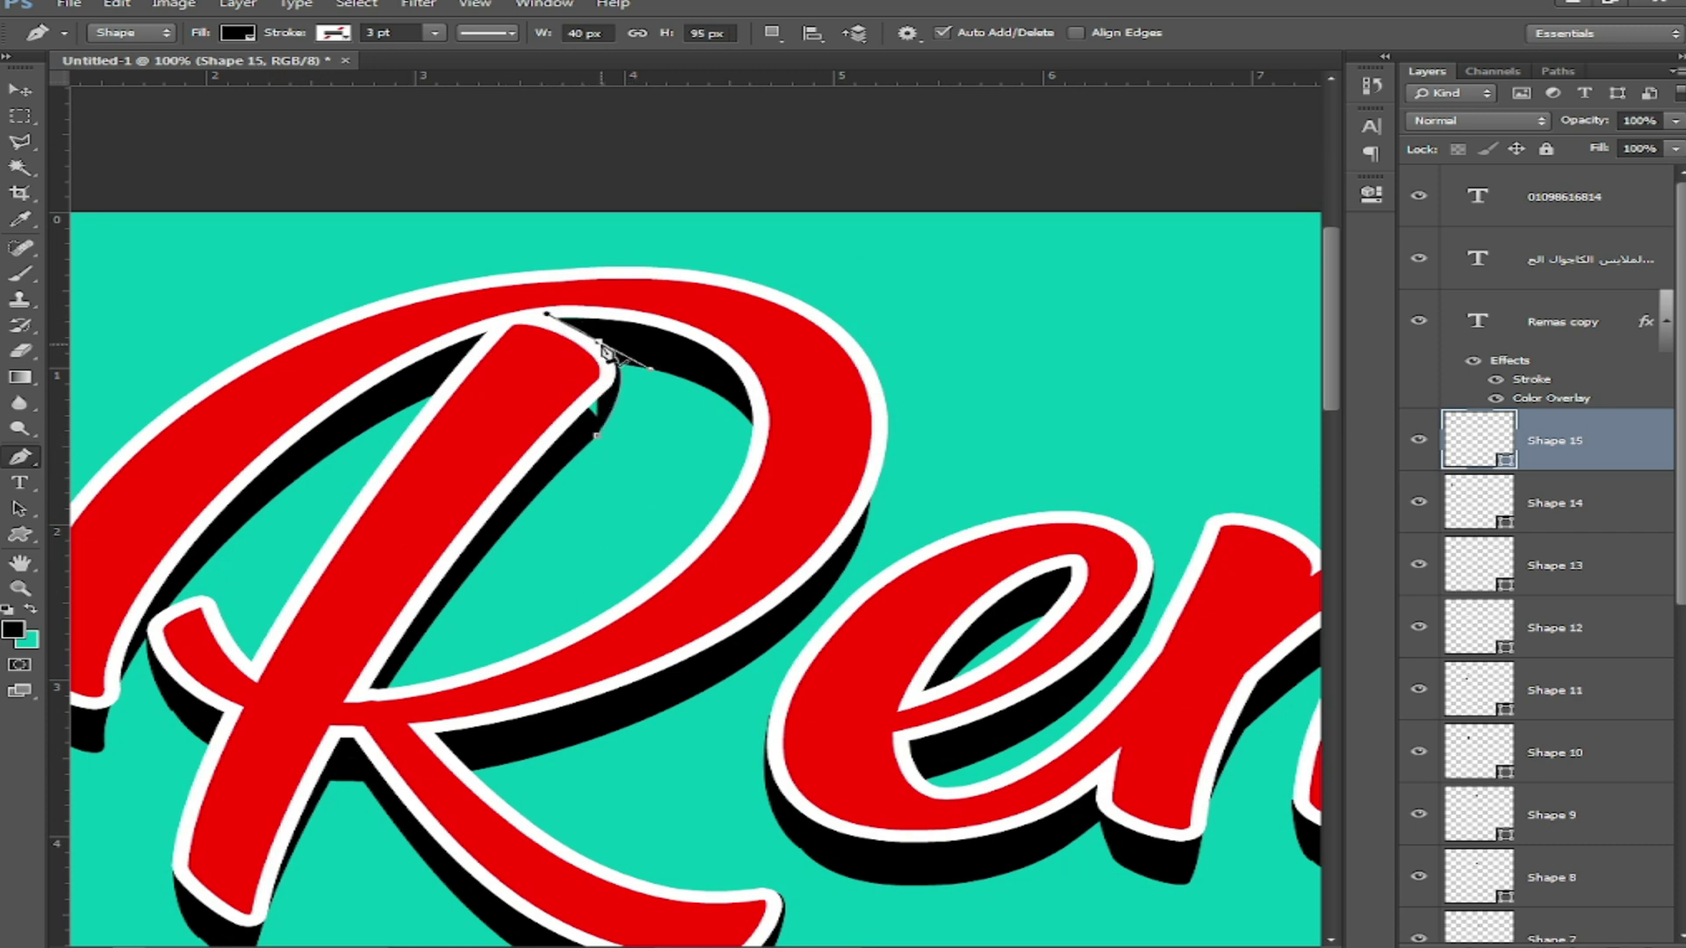
{"action": "left_click", "coordinate": [599, 342], "text": "alt"}
{"action": "left_click", "coordinate": [525, 398]}
{"action": "left_click", "coordinate": [597, 435]}
Step: Draw the last black filler along the R's bowl and review the whole lettering
{"action": "left_click_drag", "start_coordinate": [769, 608], "coordinate": [657, 571]}
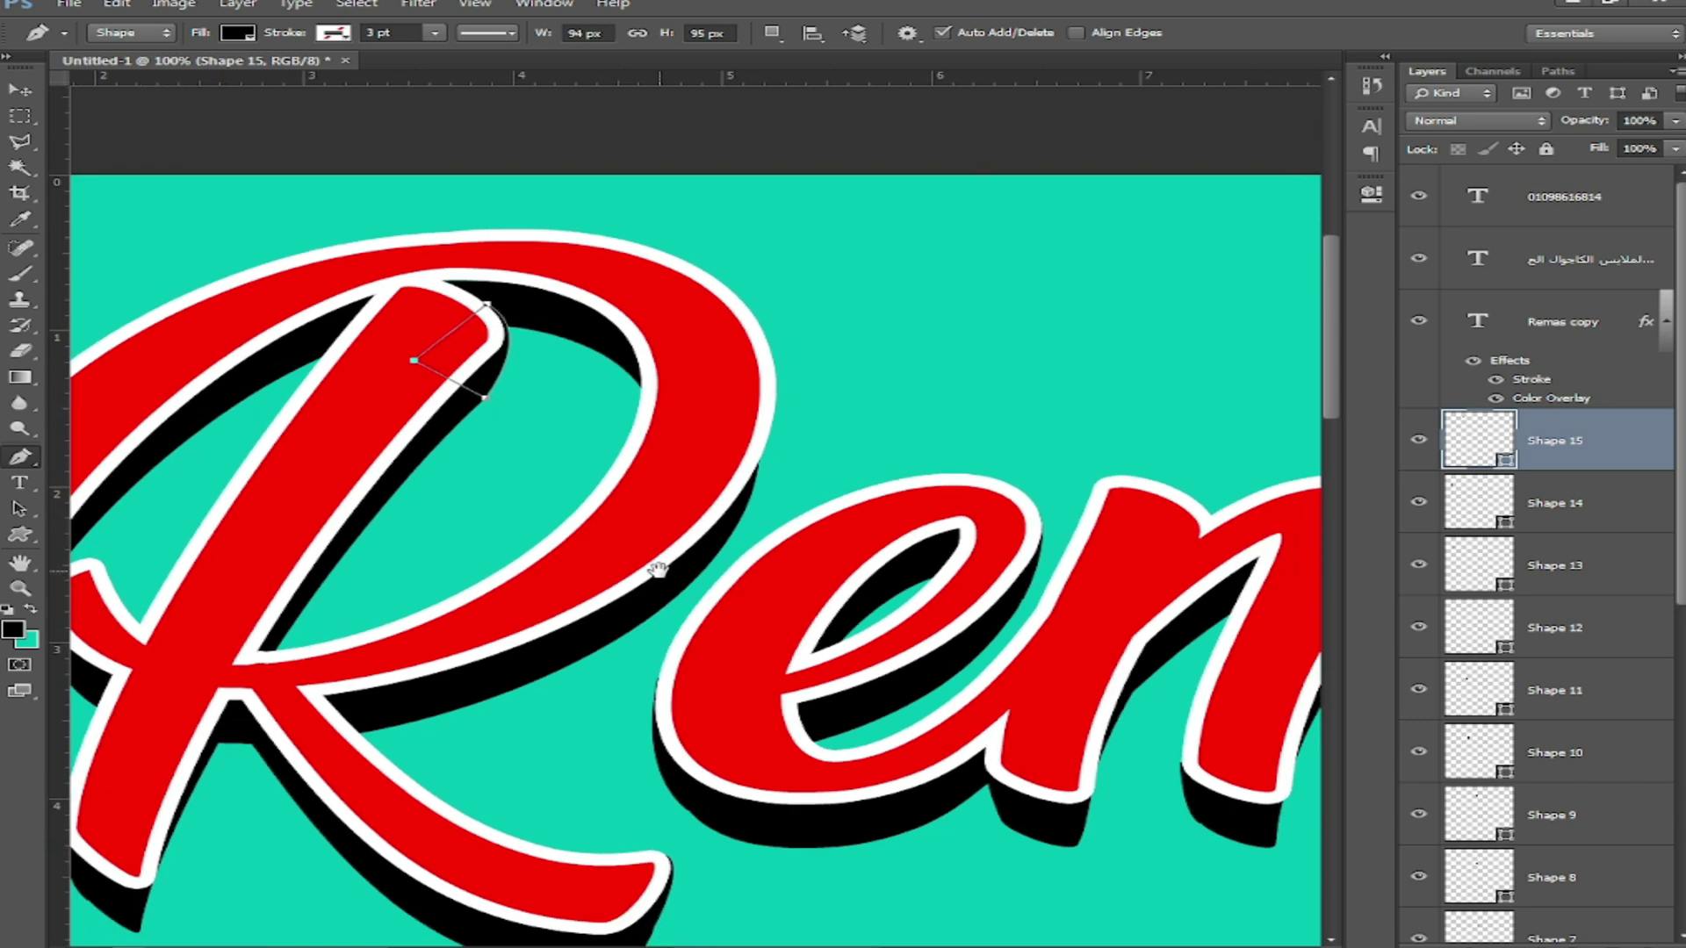
{"action": "left_click", "coordinate": [715, 555]}
{"action": "left_click_drag", "start_coordinate": [746, 314], "coordinate": [668, 222]}
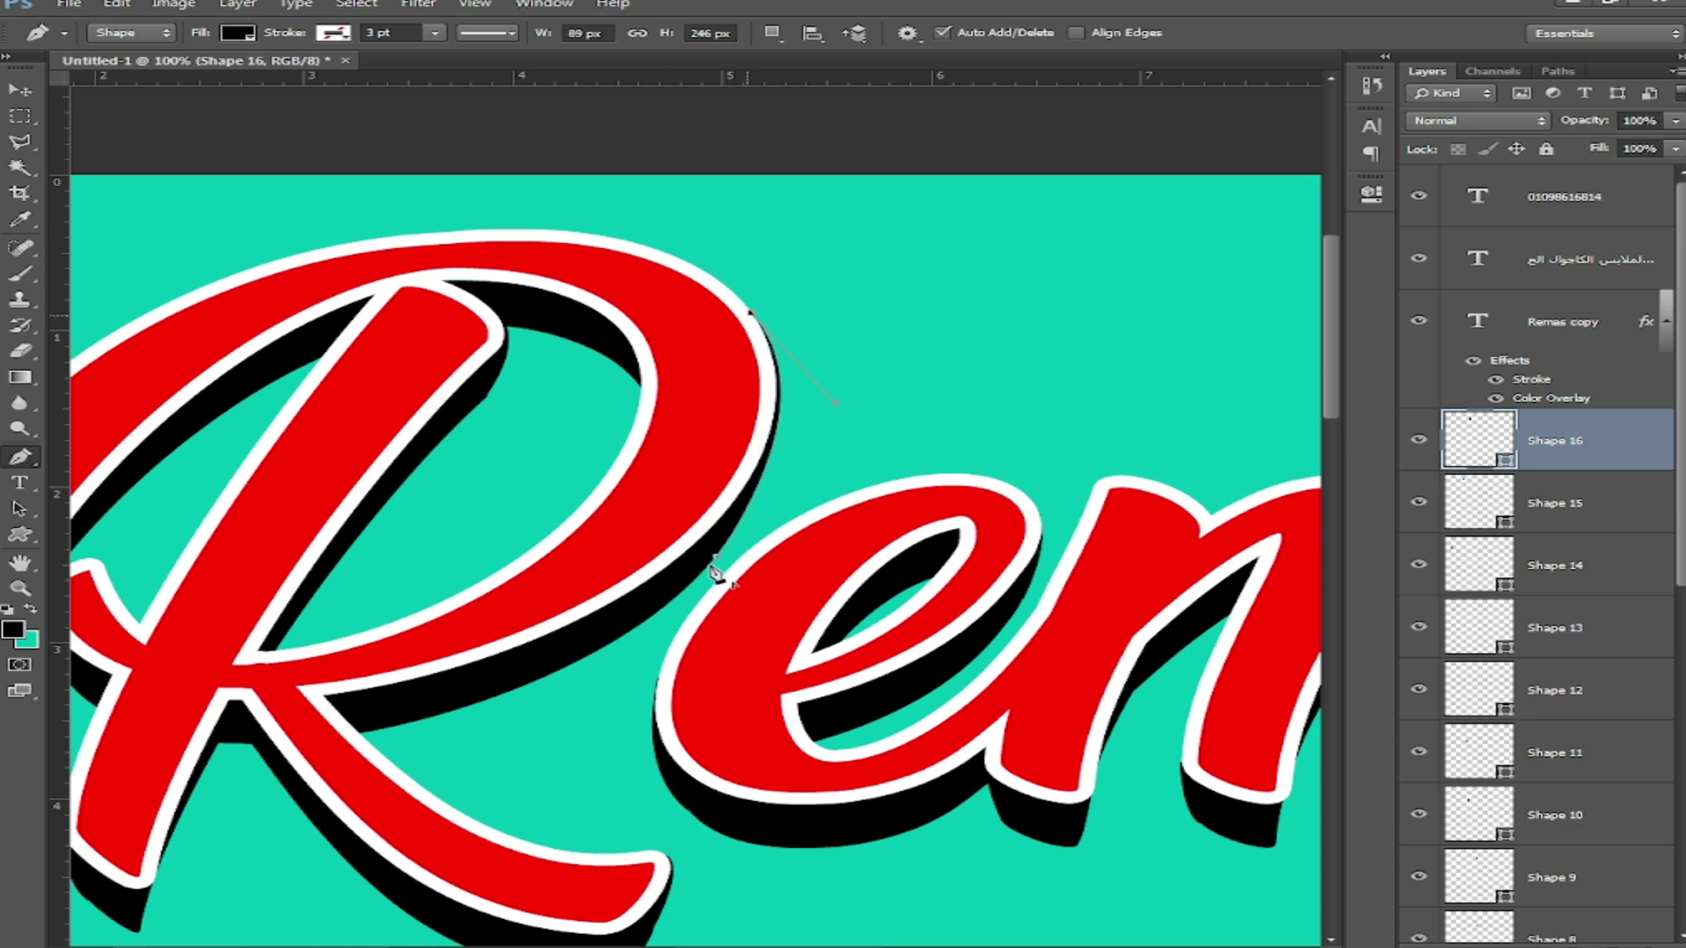
{"action": "left_click", "coordinate": [716, 557]}
{"action": "left_click_drag", "start_coordinate": [759, 625], "coordinate": [237, 557]}
{"action": "left_click_drag", "start_coordinate": [991, 617], "coordinate": [561, 599]}
{"action": "left_click_drag", "start_coordinate": [1158, 682], "coordinate": [765, 644]}
{"action": "left_click_drag", "start_coordinate": [436, 598], "coordinate": [756, 464]}
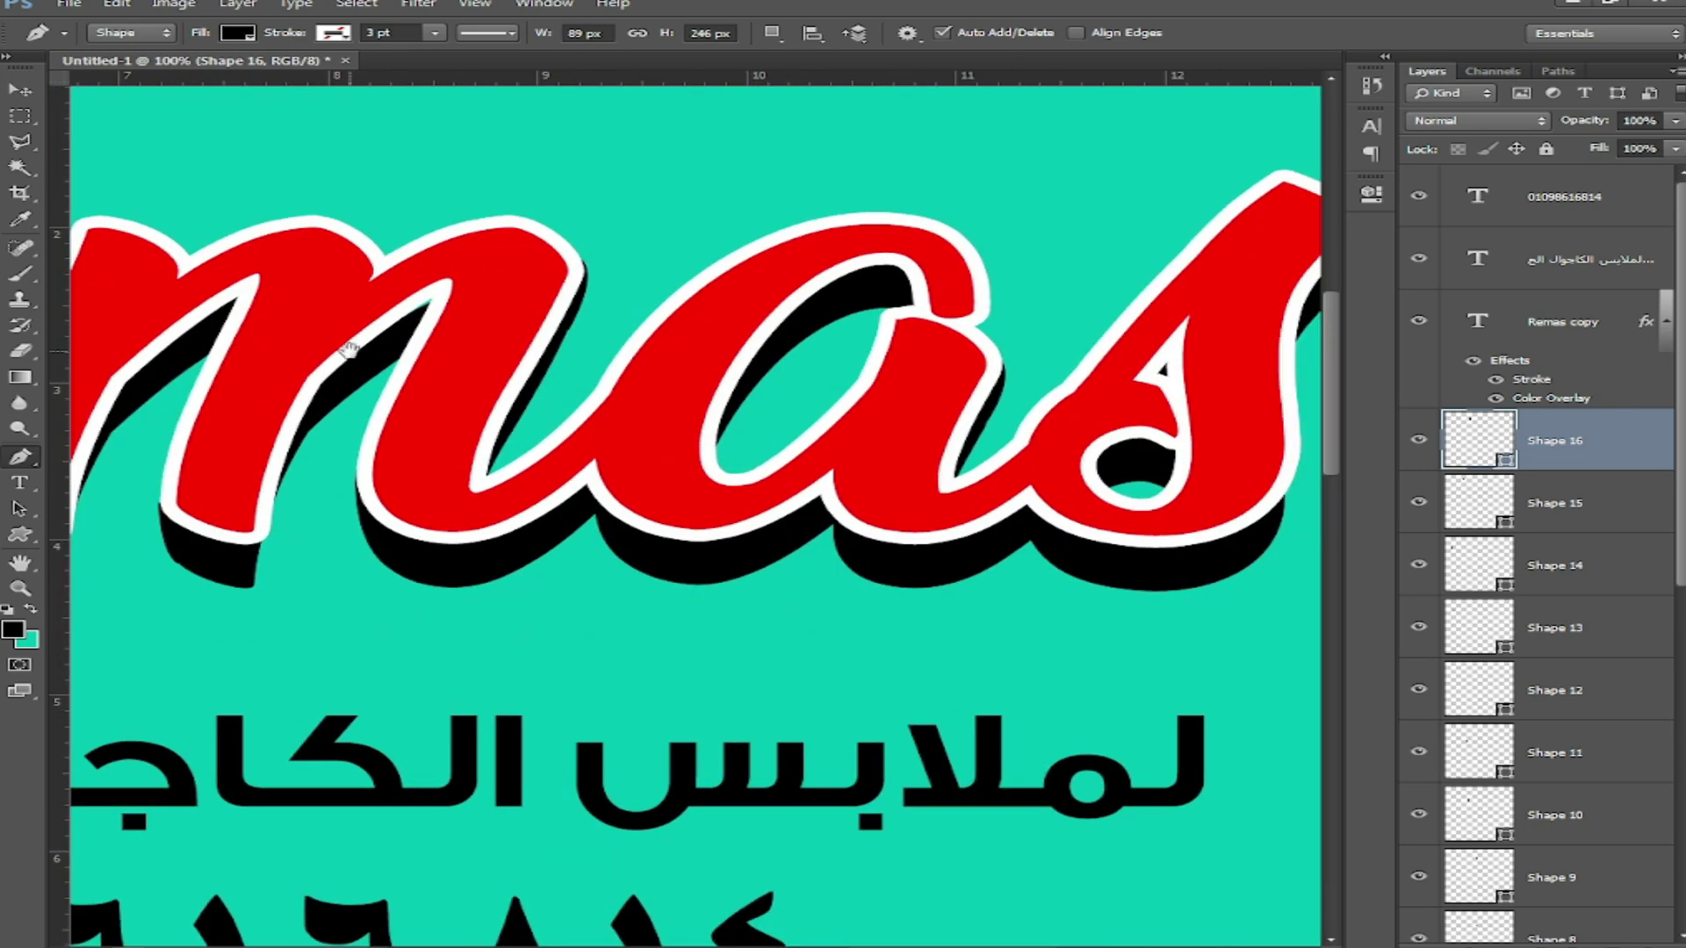
{"action": "left_click", "coordinate": [25, 97]}
{"action": "left_click_drag", "start_coordinate": [1680, 356], "coordinate": [1681, 697]}
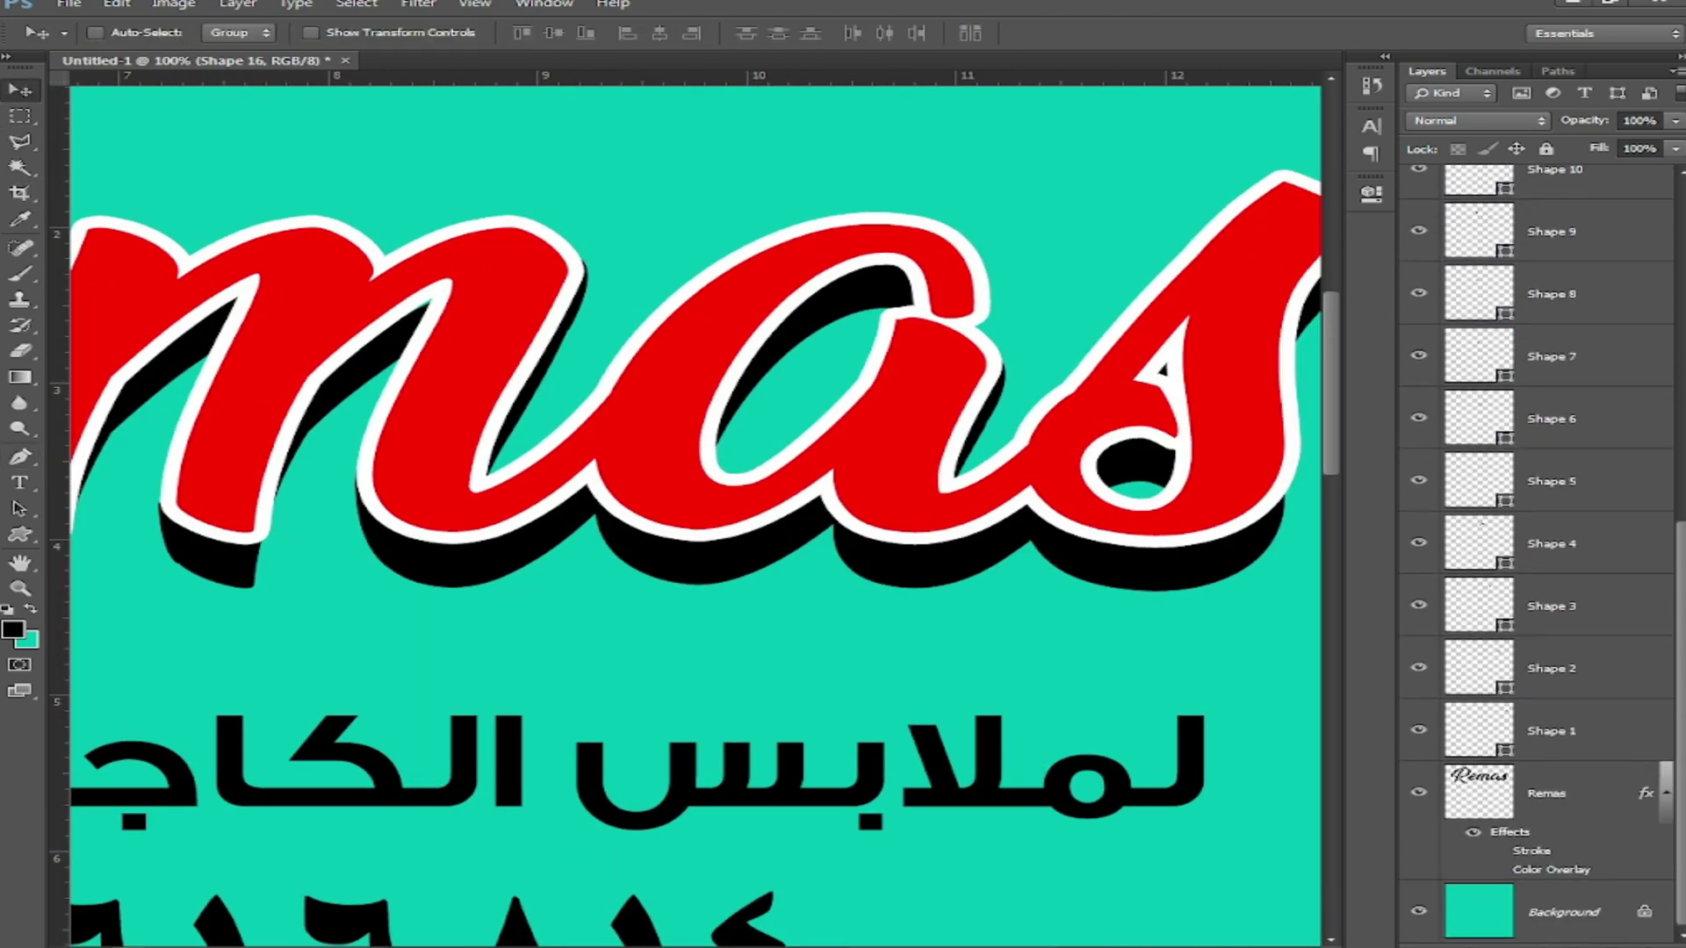
Step: Merge Shape 16 through the Remas layer into one layer and select its pixels
{"action": "left_click", "coordinate": [1564, 800], "text": "shift"}
{"action": "key", "text": "ctrl+e"}
{"action": "key", "text": "ctrl+minus"}
{"action": "key", "text": "ctrl+minus"}
{"action": "key", "text": "ctrl+minus"}
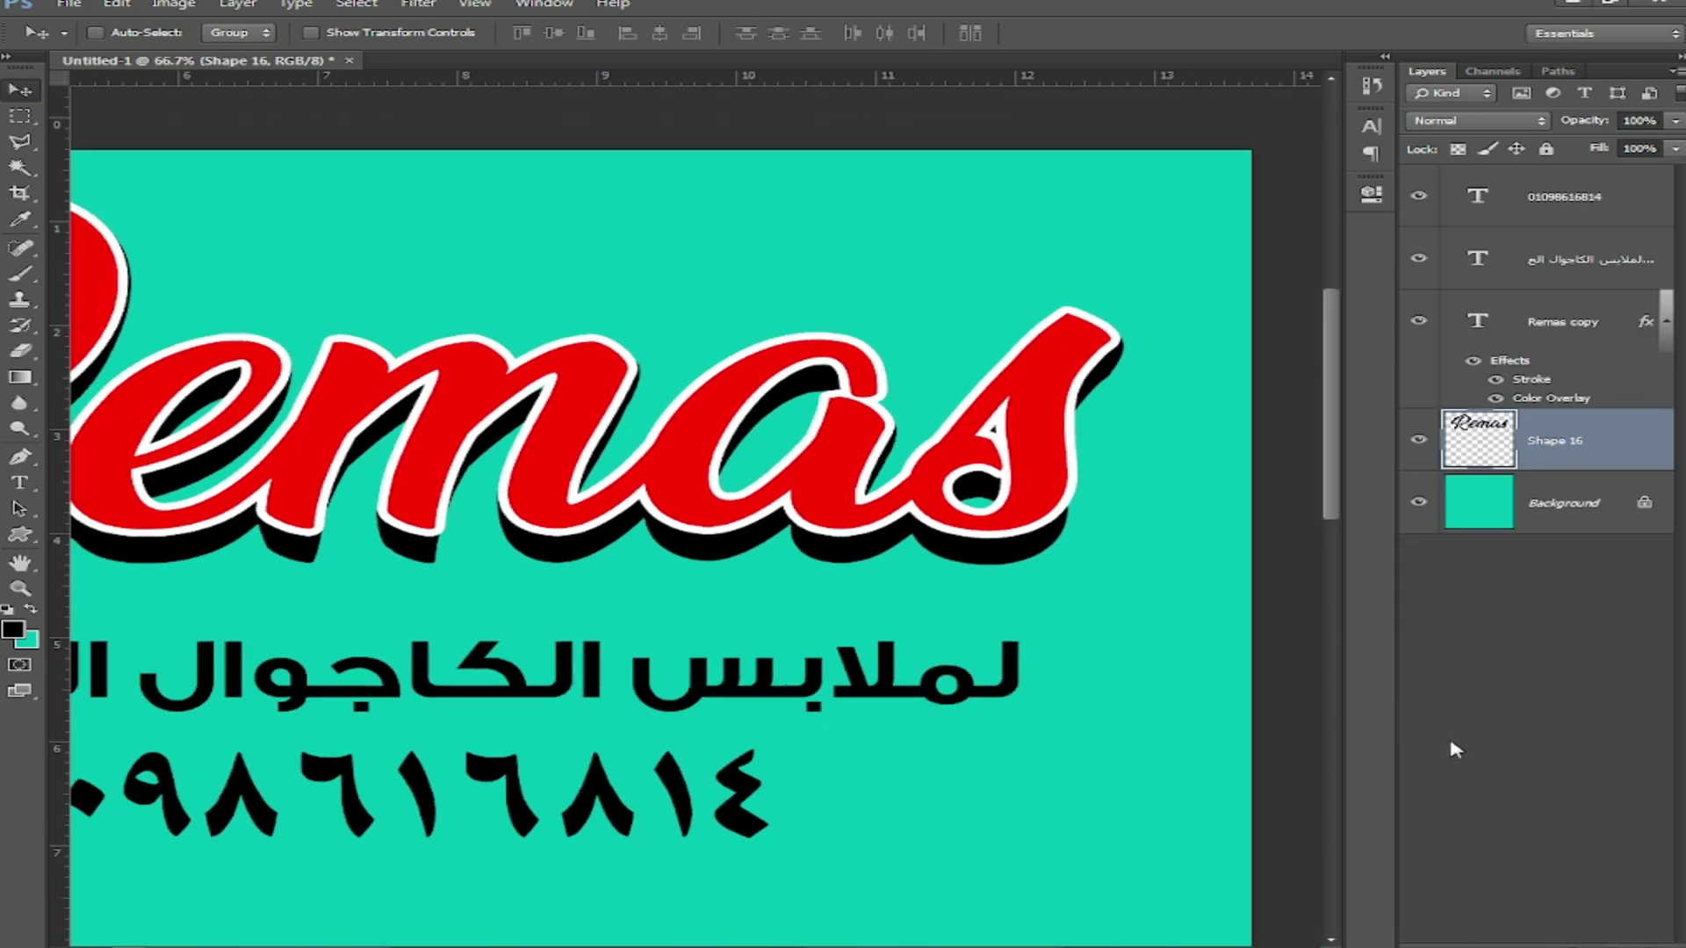
{"action": "right_click", "coordinate": [1479, 439]}
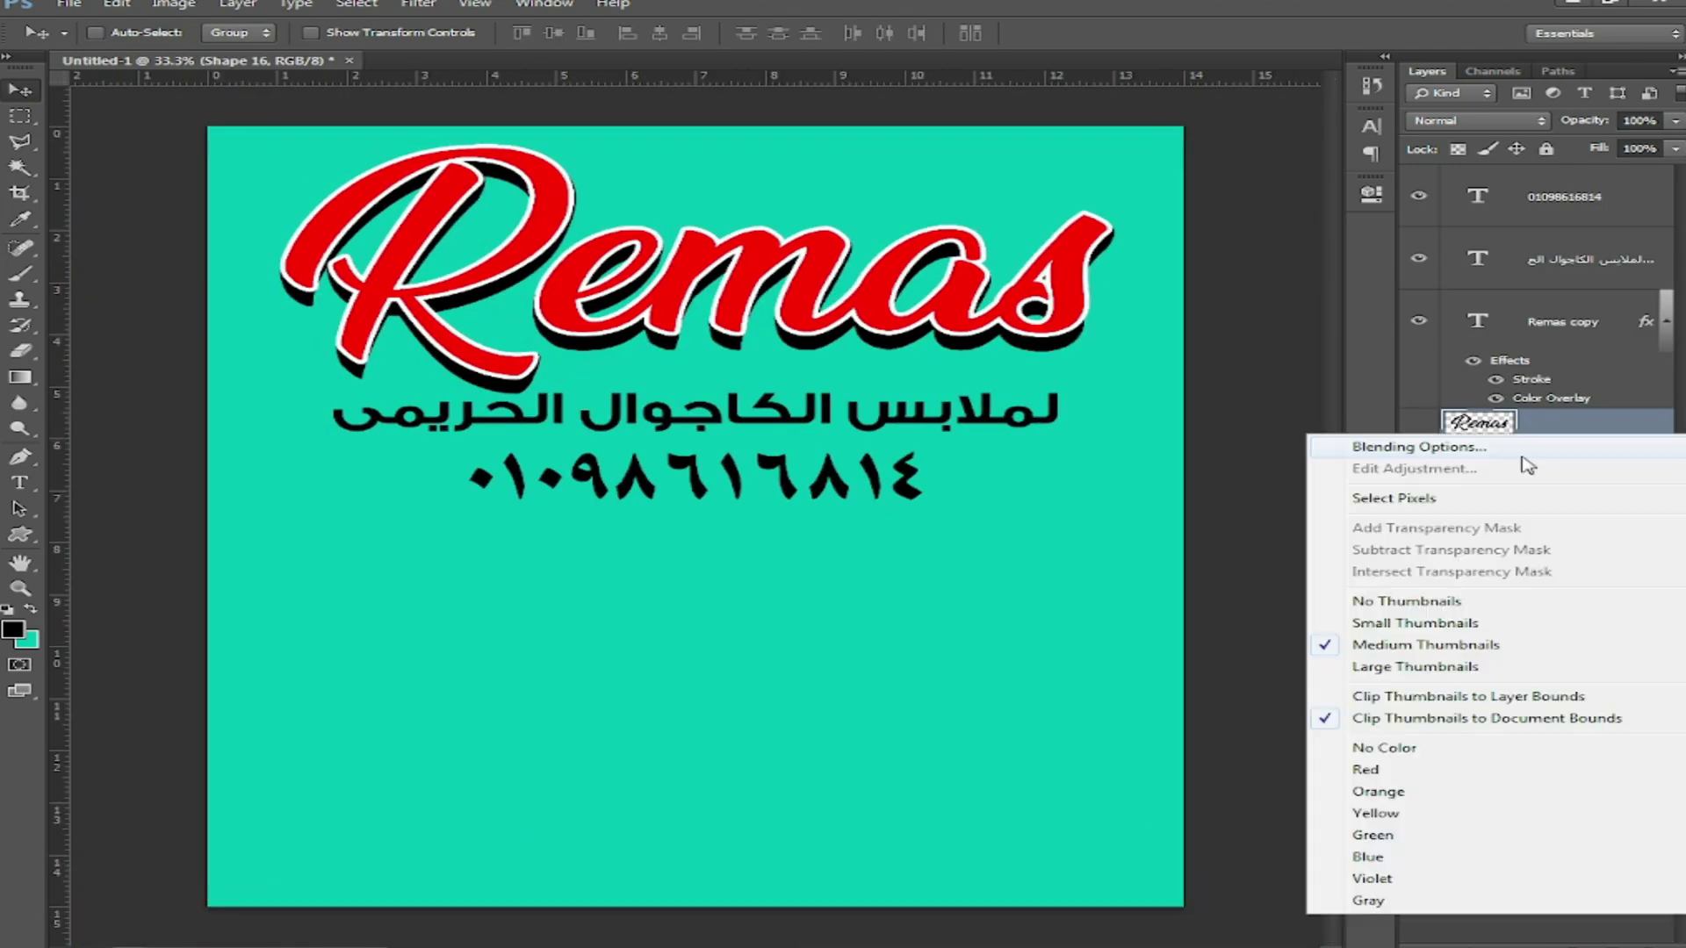
{"action": "left_click", "coordinate": [1374, 494]}
Step: Set the background colour to dark red and the foreground to red sampled from the lettering
{"action": "left_click", "coordinate": [28, 609]}
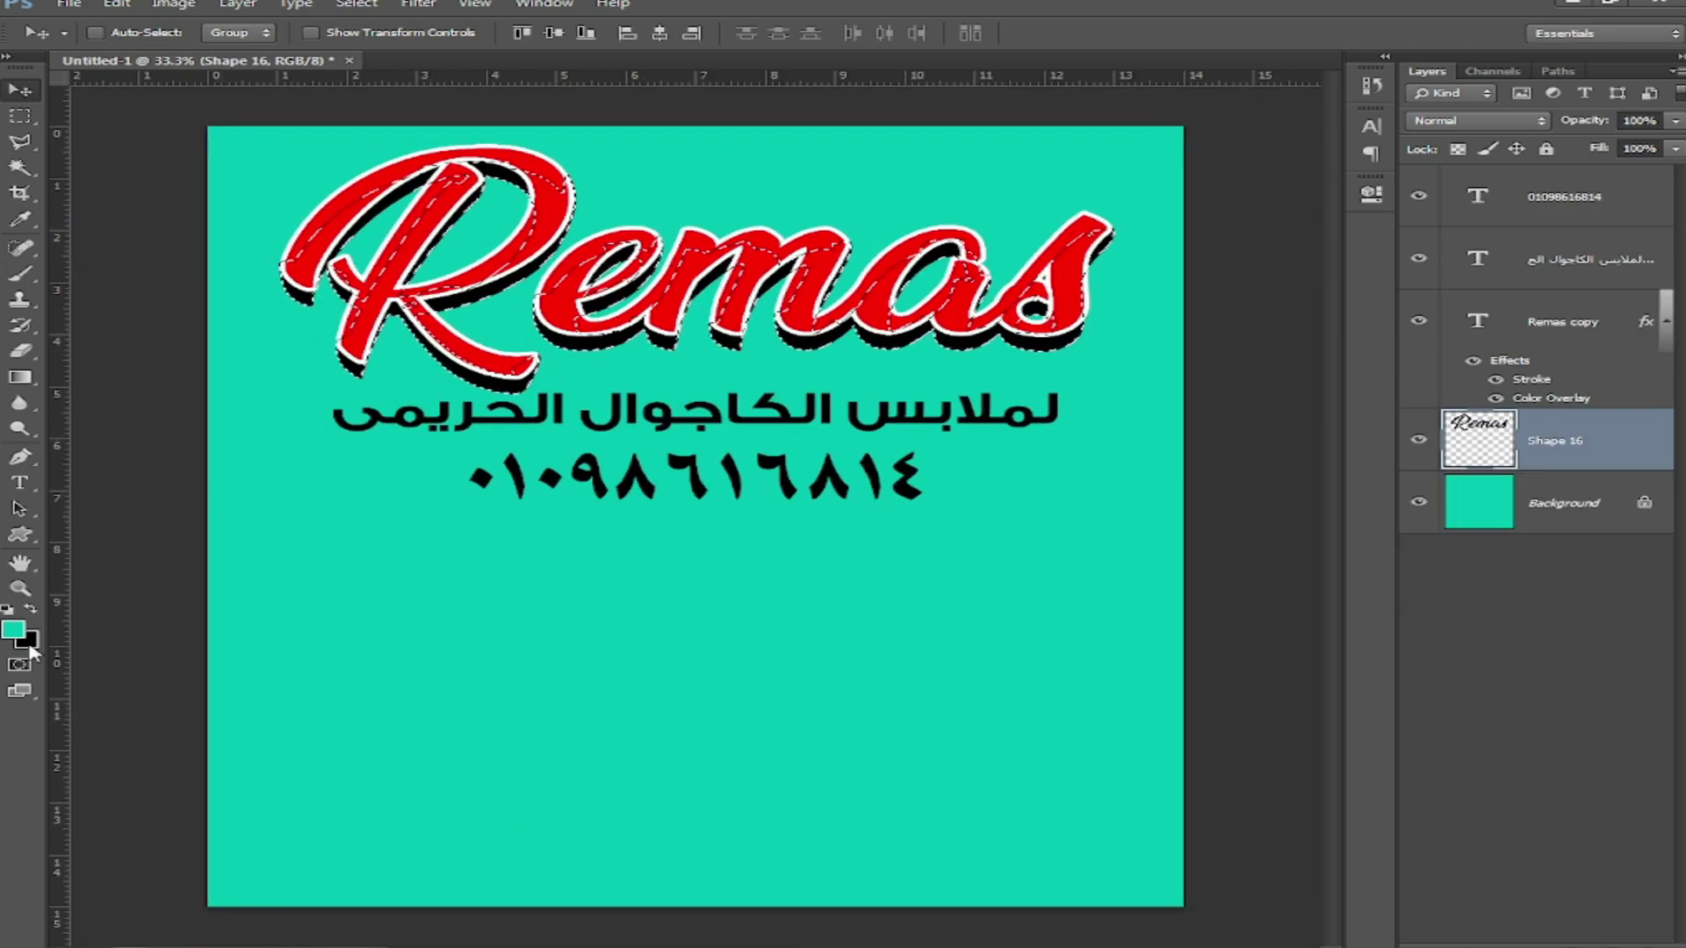
{"action": "left_click", "coordinate": [32, 645]}
{"action": "left_click", "coordinate": [1096, 577]}
{"action": "left_click", "coordinate": [1082, 694]}
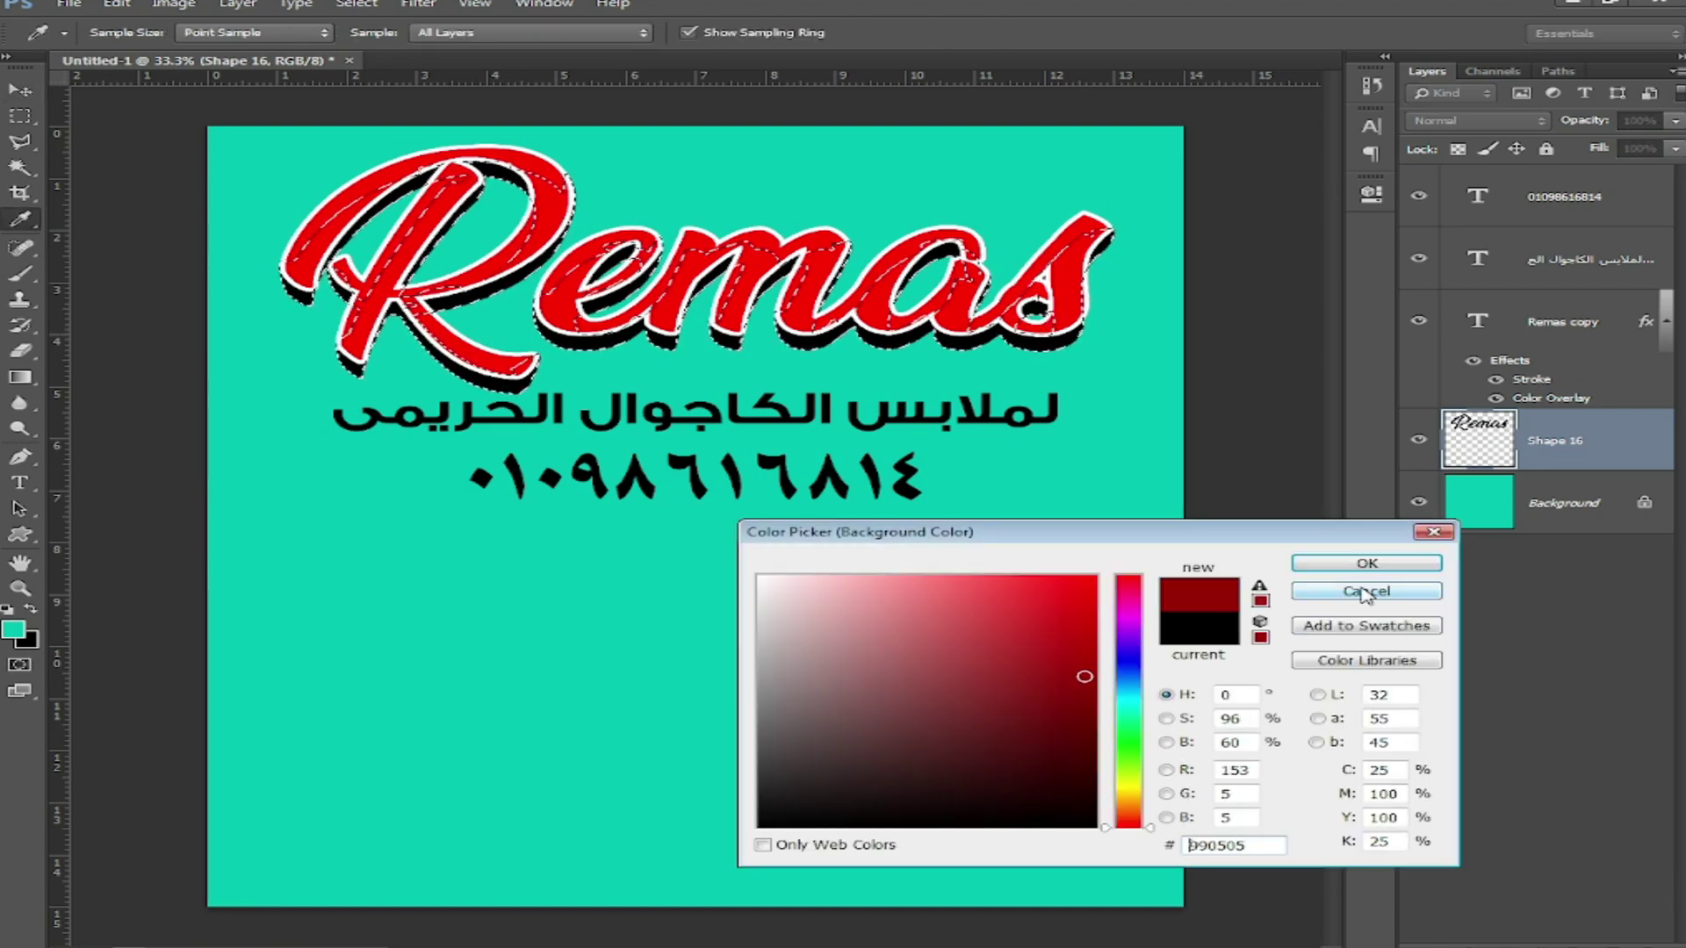
{"action": "left_click", "coordinate": [1366, 563]}
{"action": "left_click", "coordinate": [11, 629]}
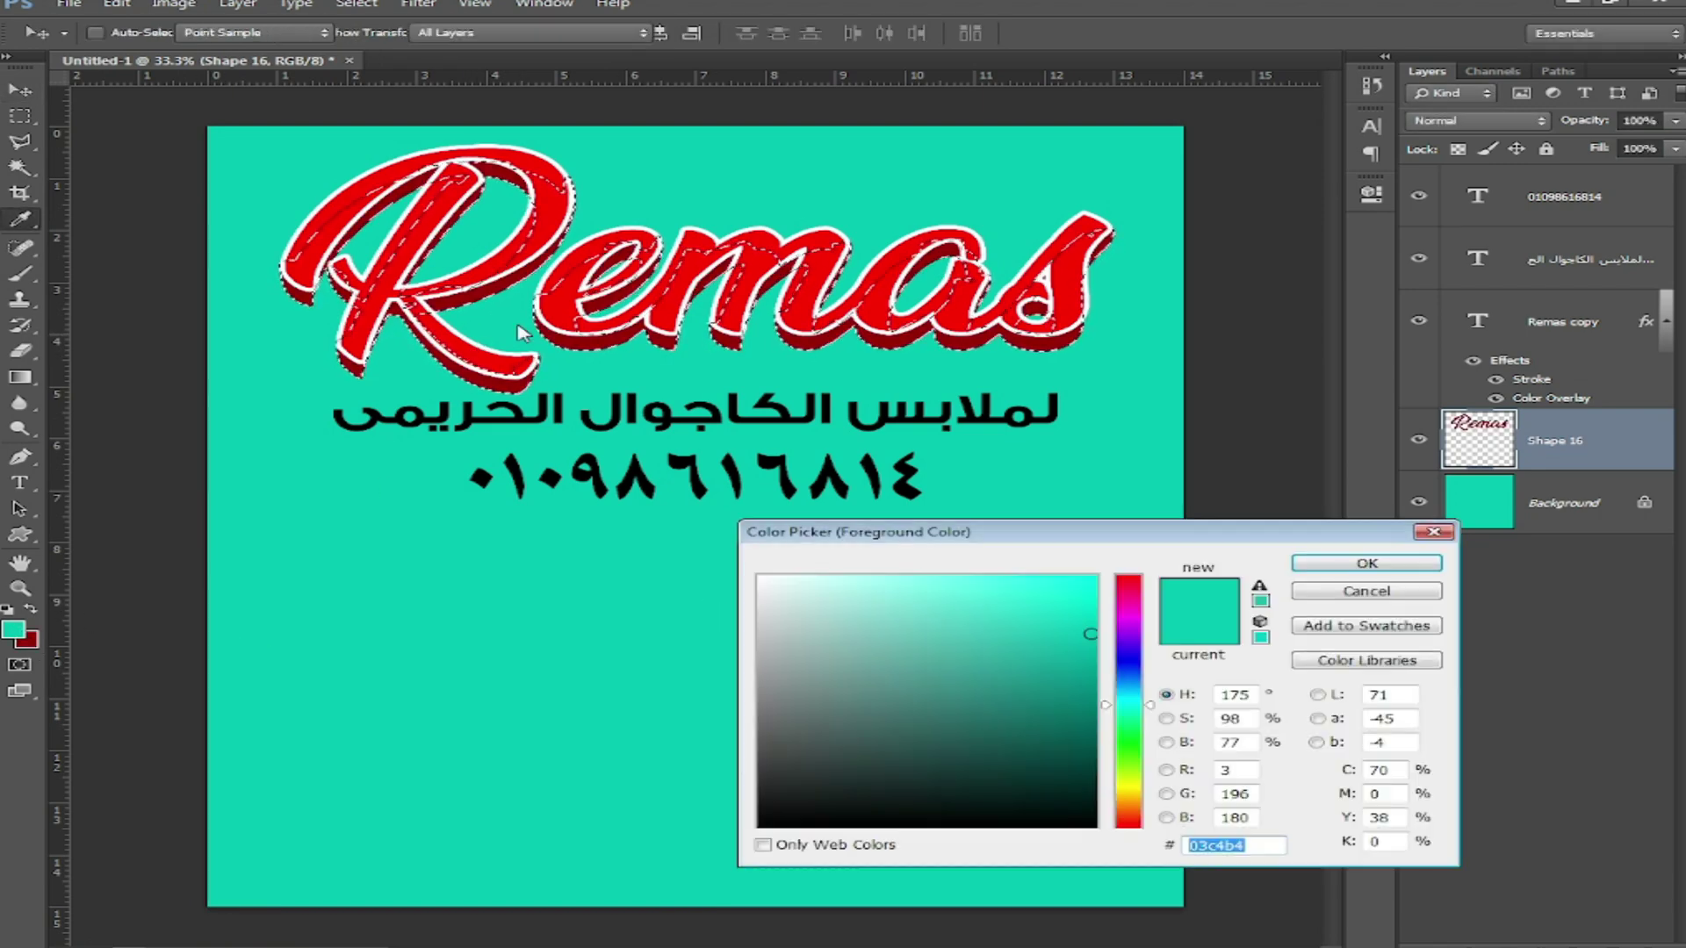
{"action": "left_click", "coordinate": [561, 307]}
{"action": "left_click", "coordinate": [1366, 563]}
Step: Choose a soft 73 px brush, then clear the lettering selection
{"action": "key", "text": "b"}
{"action": "right_click", "coordinate": [496, 530]}
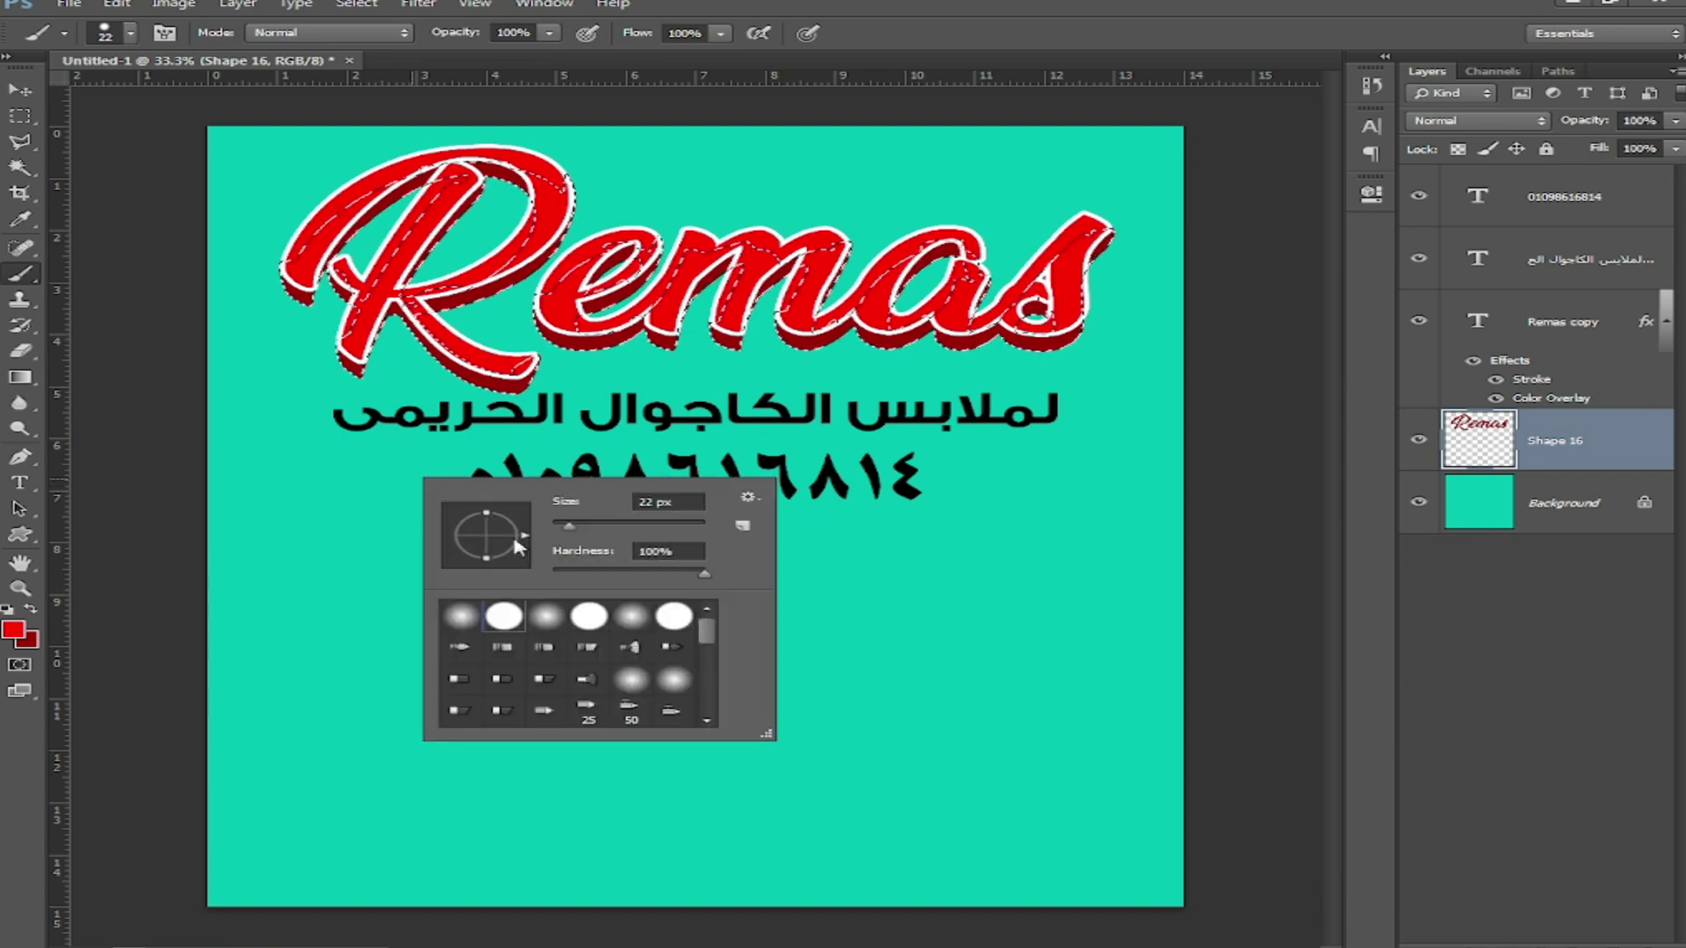
{"action": "left_click", "coordinate": [609, 525]}
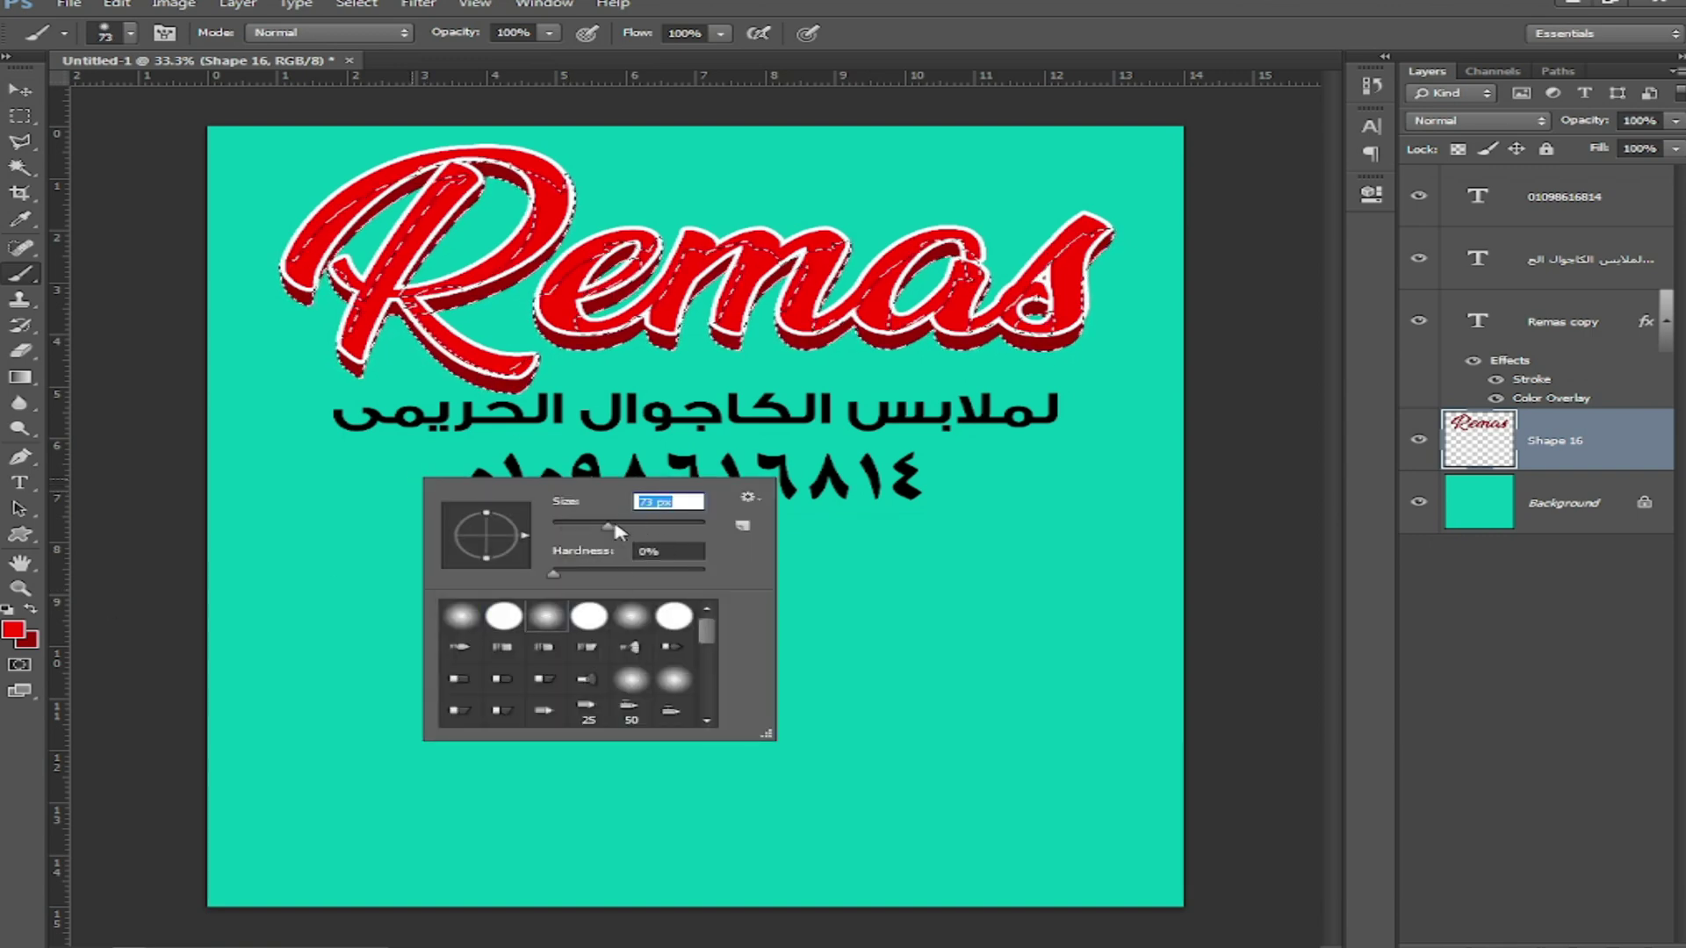
{"action": "key", "text": "Return"}
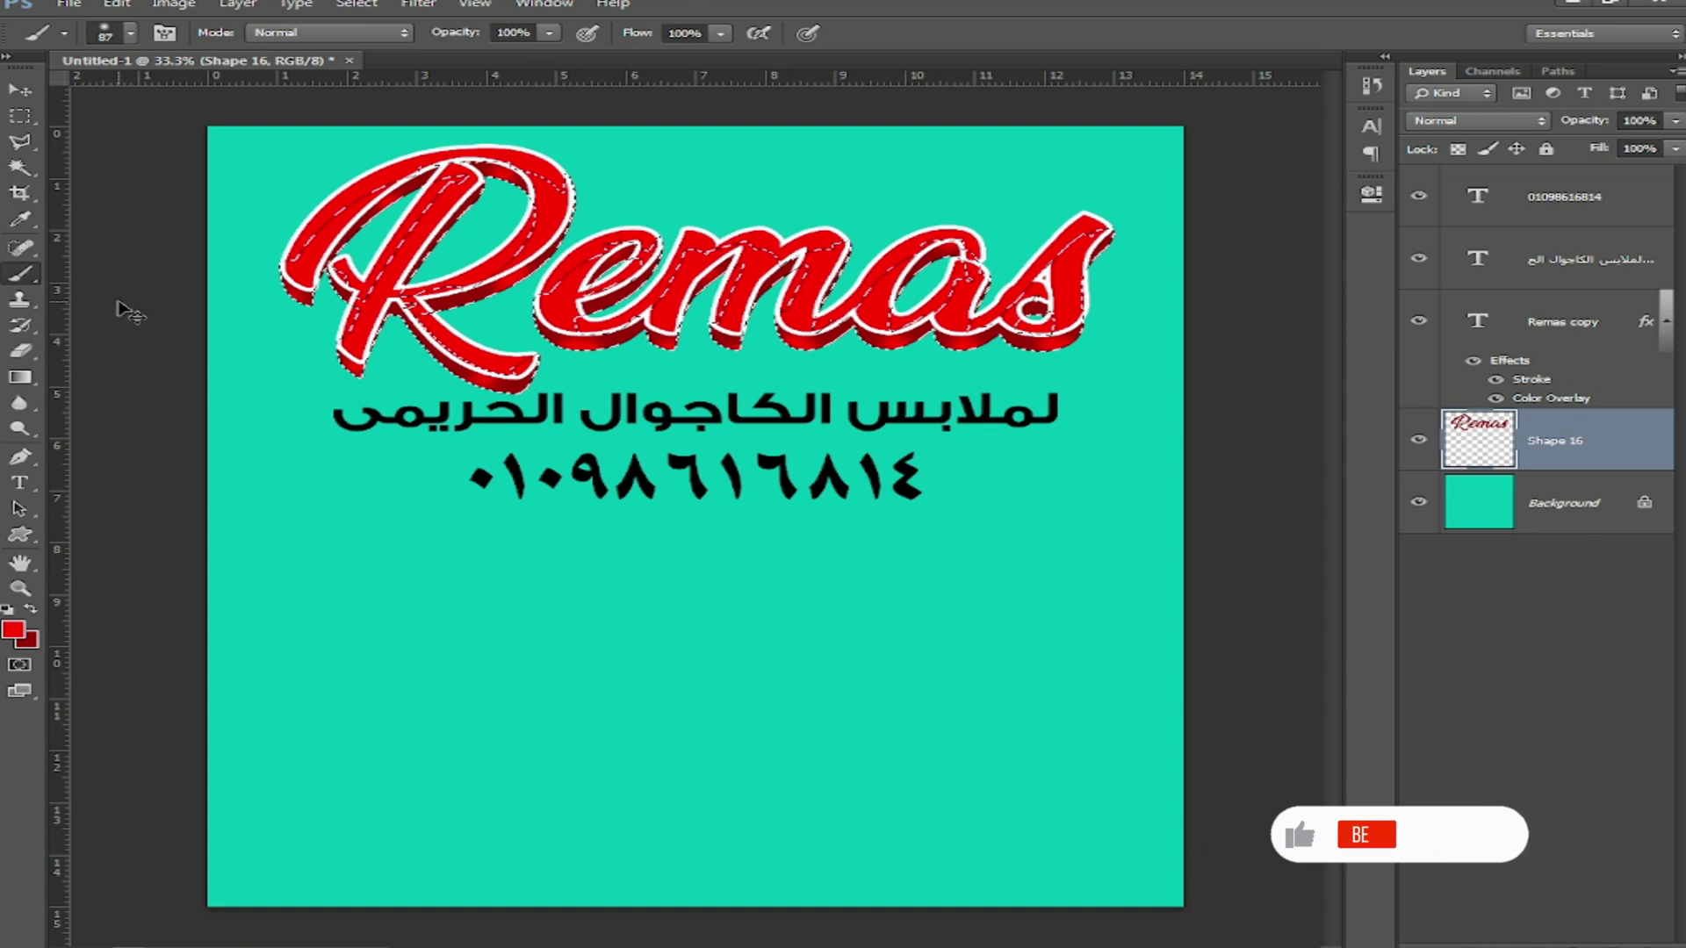
{"action": "key", "text": "ctrl+d"}
{"action": "left_click", "coordinate": [19, 90]}
Step: Add a drop shadow to Shape 16 with distance 21 px, size 10 px and about 86% opacity
{"action": "left_click", "coordinate": [1468, 947]}
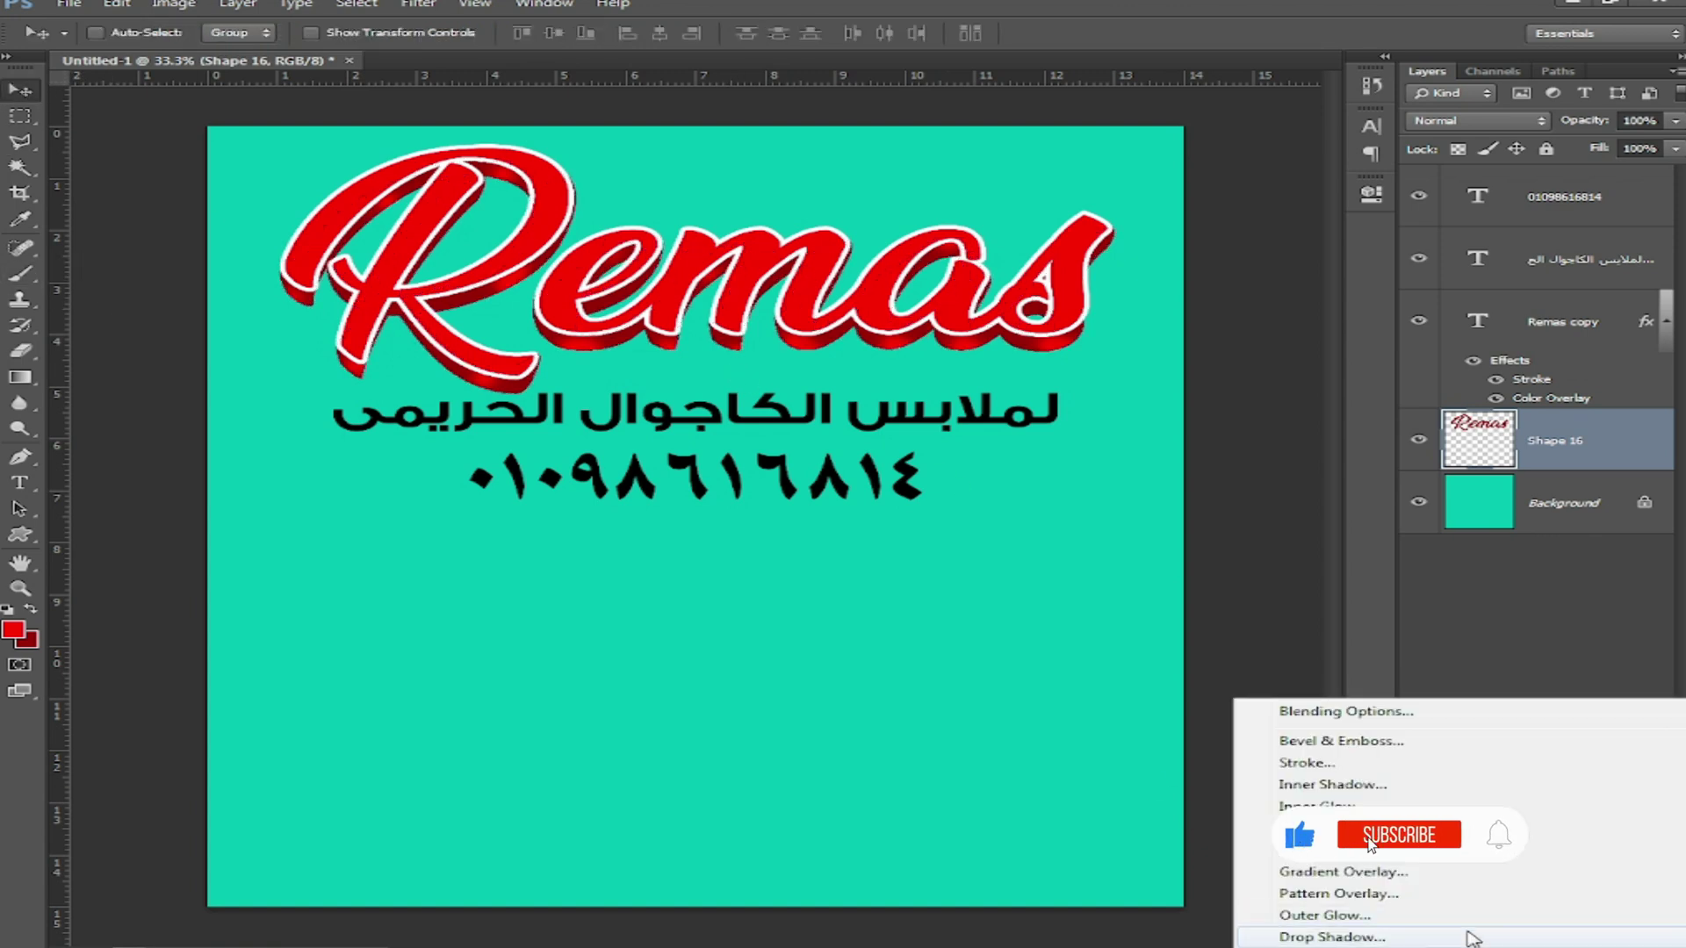
{"action": "left_click", "coordinate": [1371, 893]}
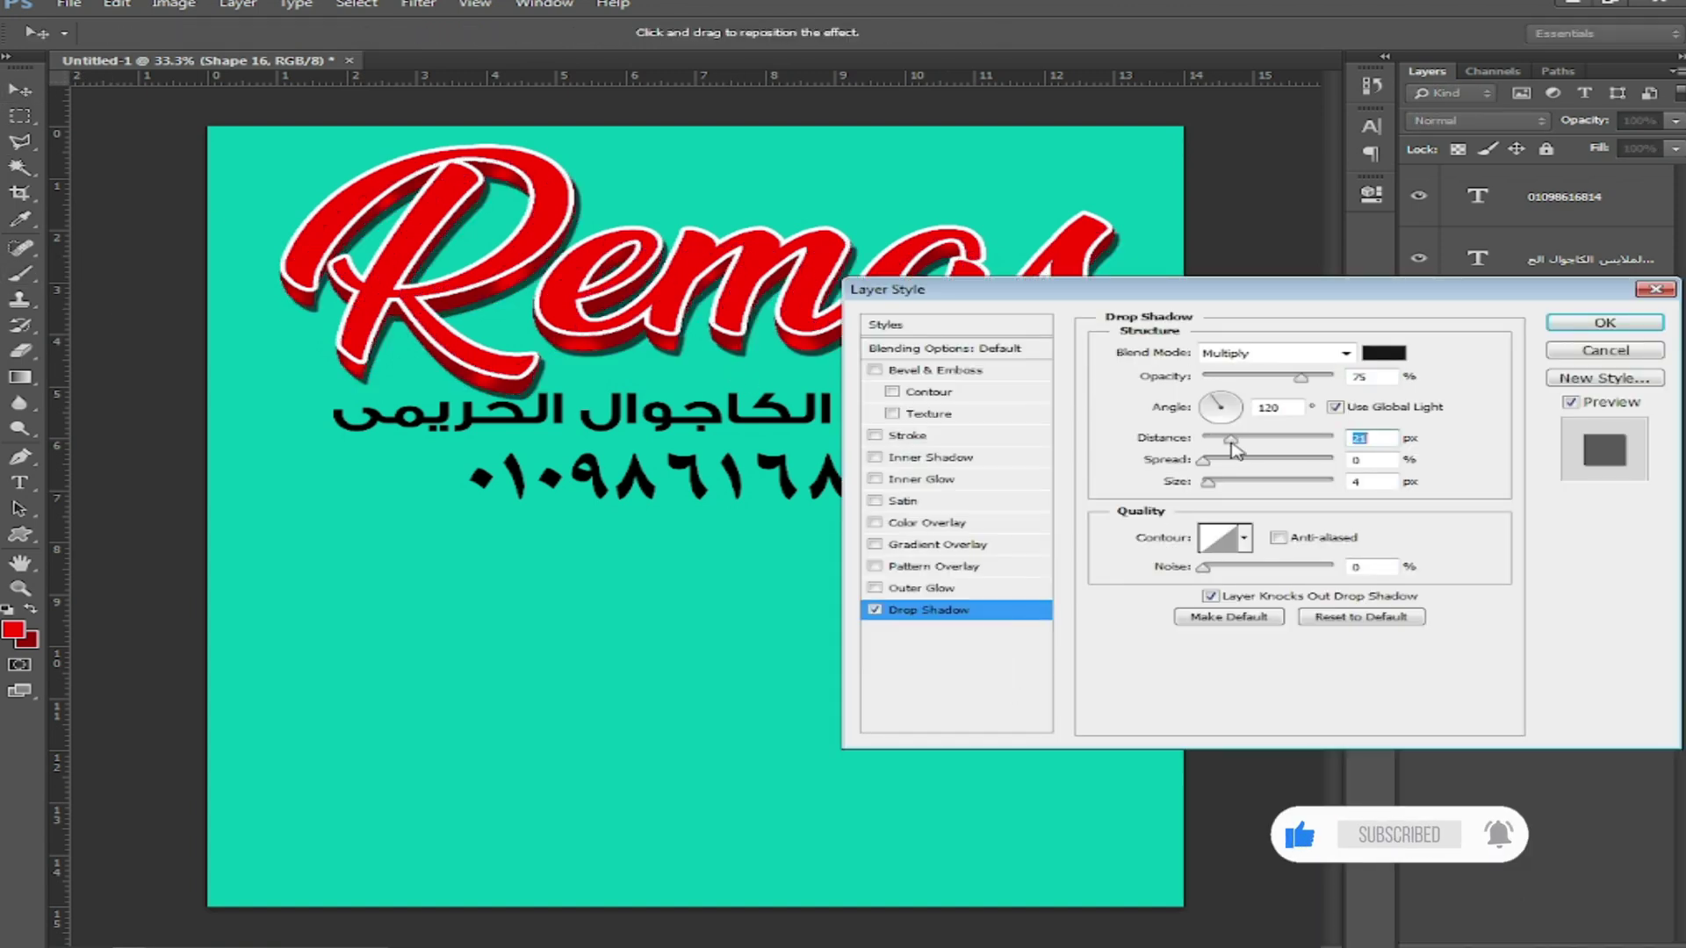
{"action": "left_click_drag", "start_coordinate": [1207, 485], "coordinate": [1221, 485]}
{"action": "left_click_drag", "start_coordinate": [1301, 378], "coordinate": [1315, 379]}
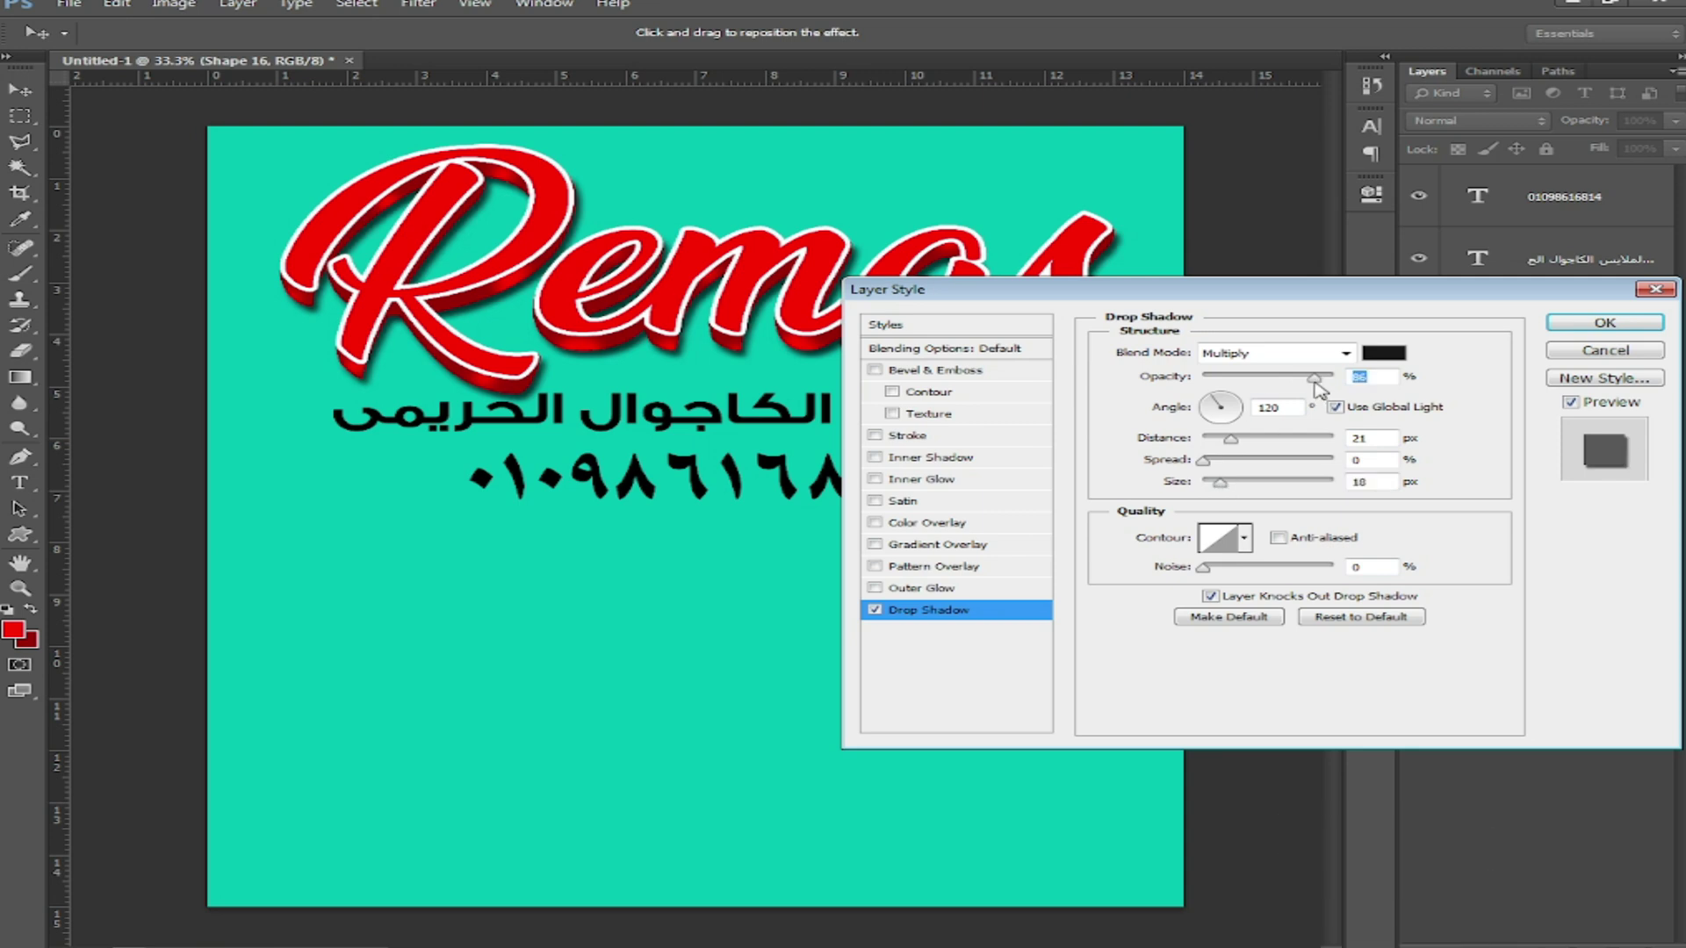
{"action": "left_click", "coordinate": [1615, 324]}
Step: Slightly reduce the white stroke size on the Remas copy title layer
{"action": "right_click", "coordinate": [1086, 241]}
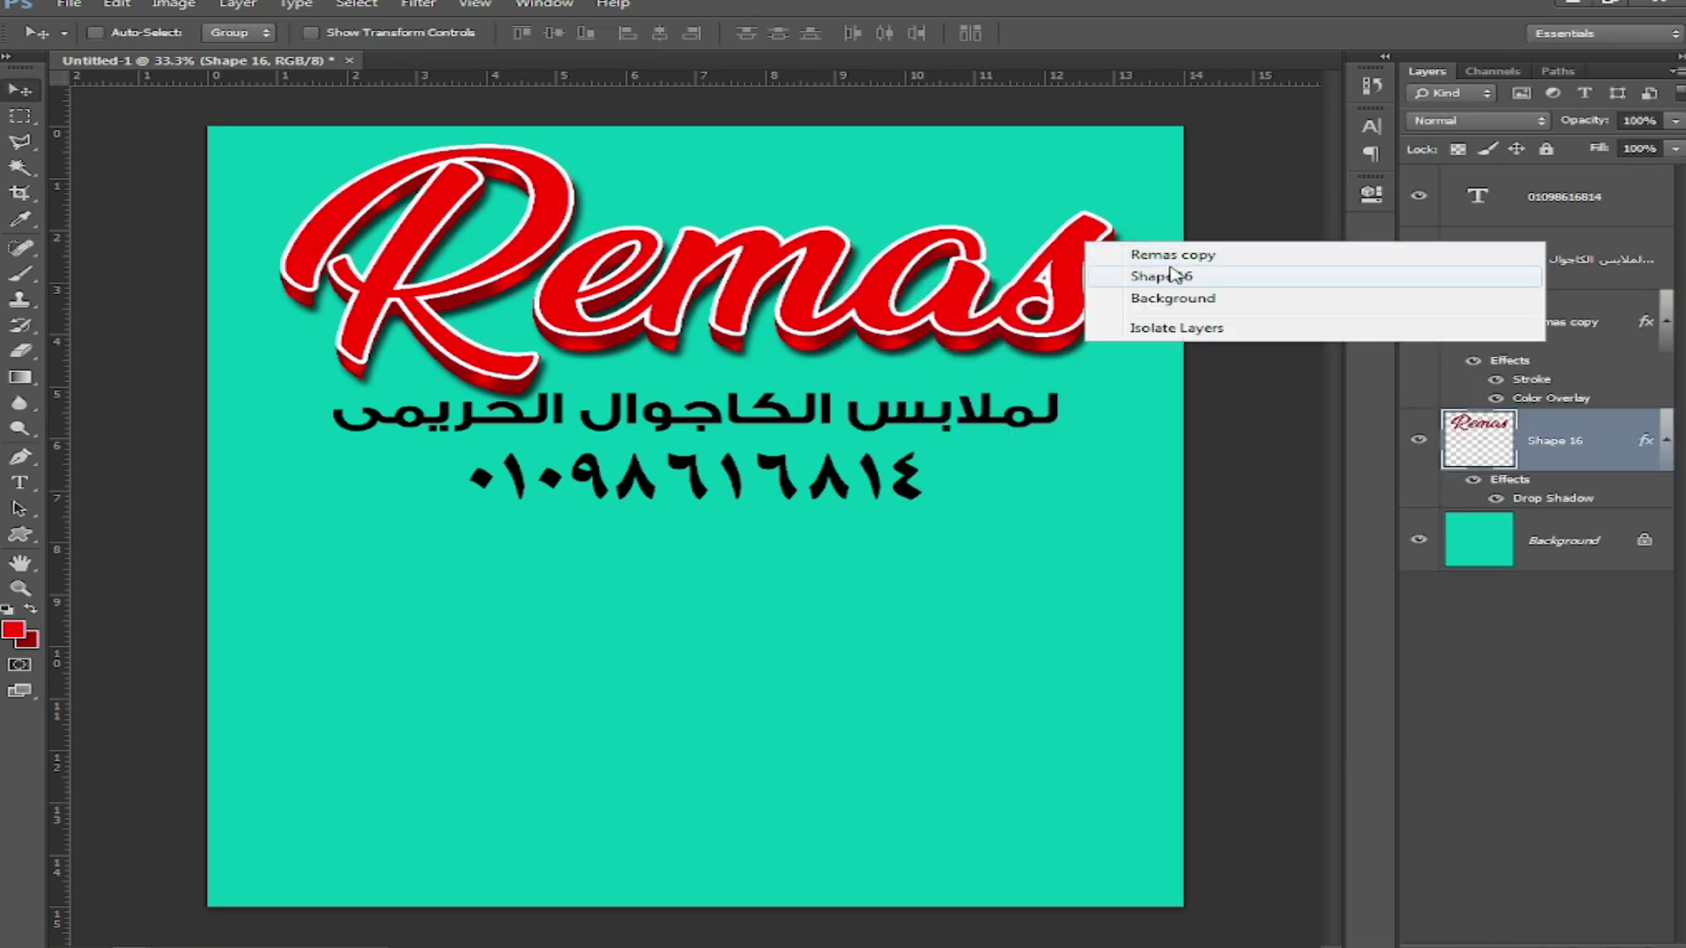
{"action": "left_click", "coordinate": [1144, 261]}
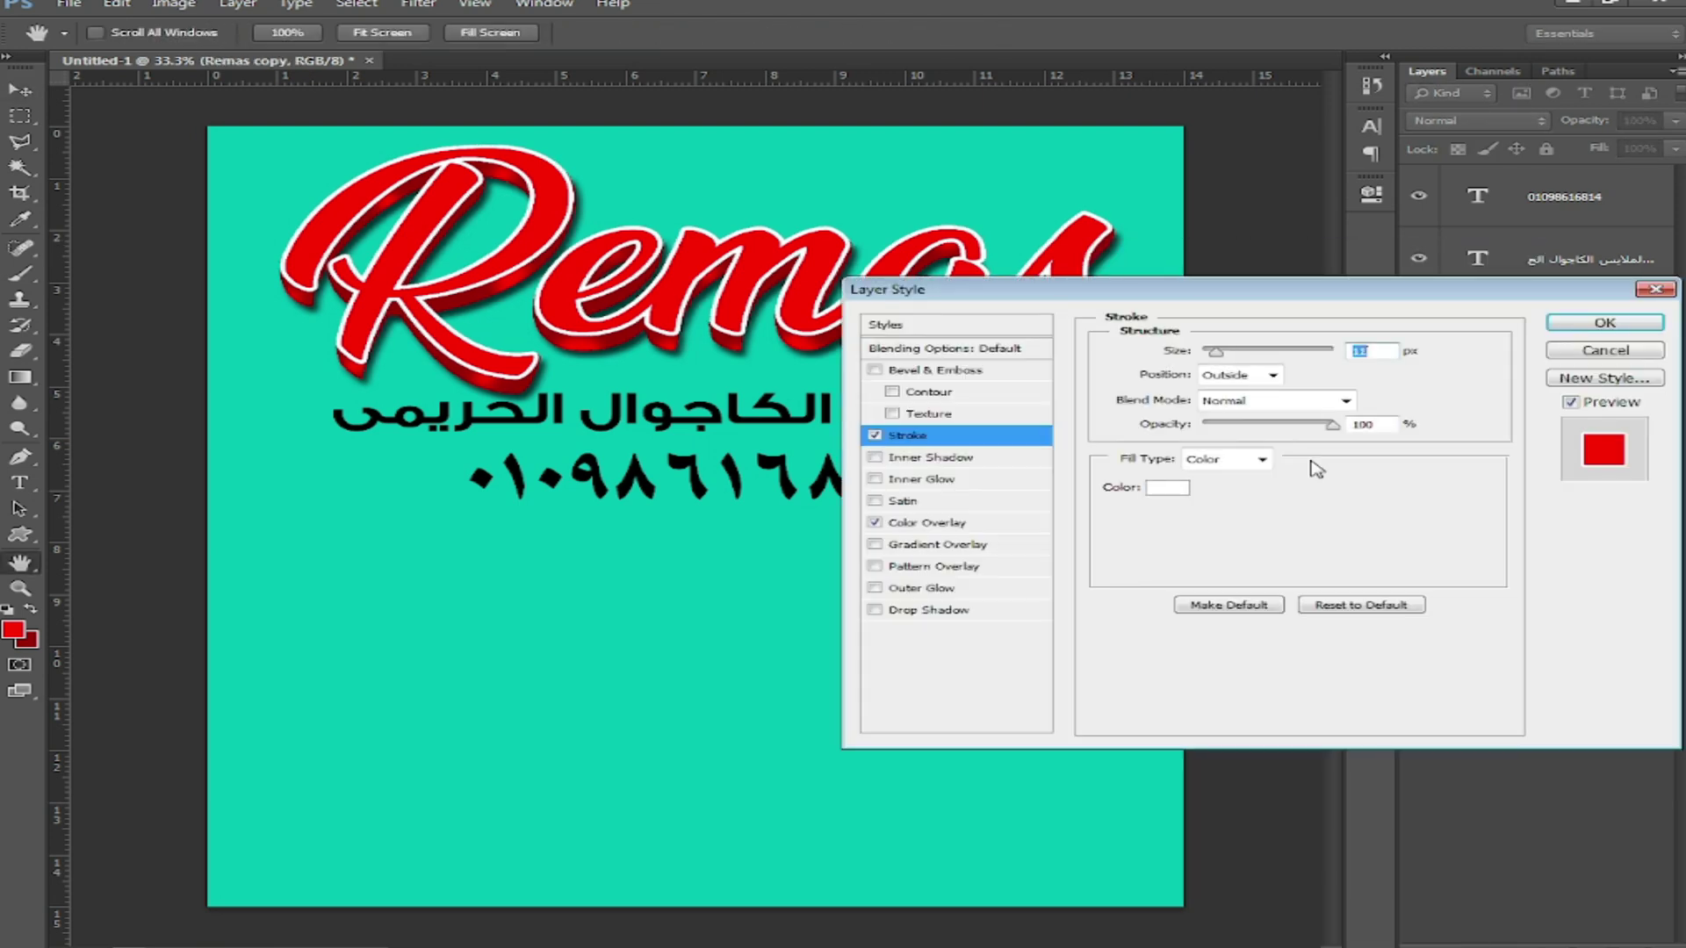
{"action": "key", "text": "Down"}
{"action": "key", "text": "Down"}
{"action": "key", "text": "Down"}
{"action": "left_click", "coordinate": [1621, 353]}
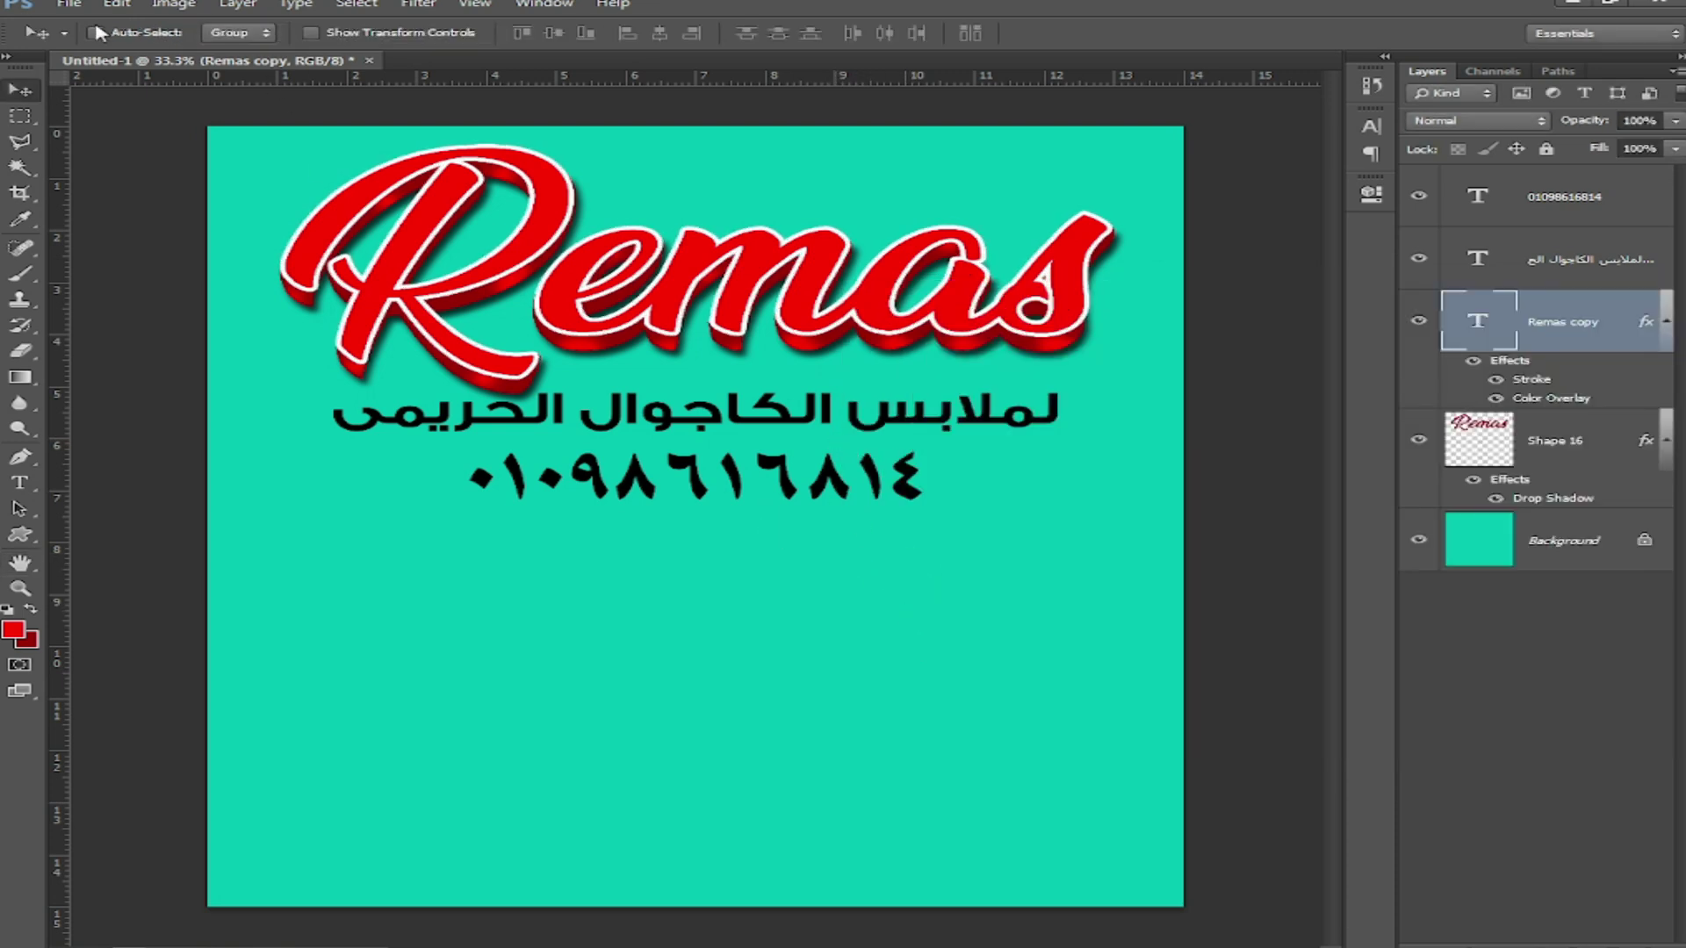
{"action": "left_click", "coordinate": [351, 29]}
Step: Move the Arabic subtitle and phone number slightly lower together
{"action": "left_click", "coordinate": [898, 418]}
{"action": "left_click", "coordinate": [865, 499], "text": "shift"}
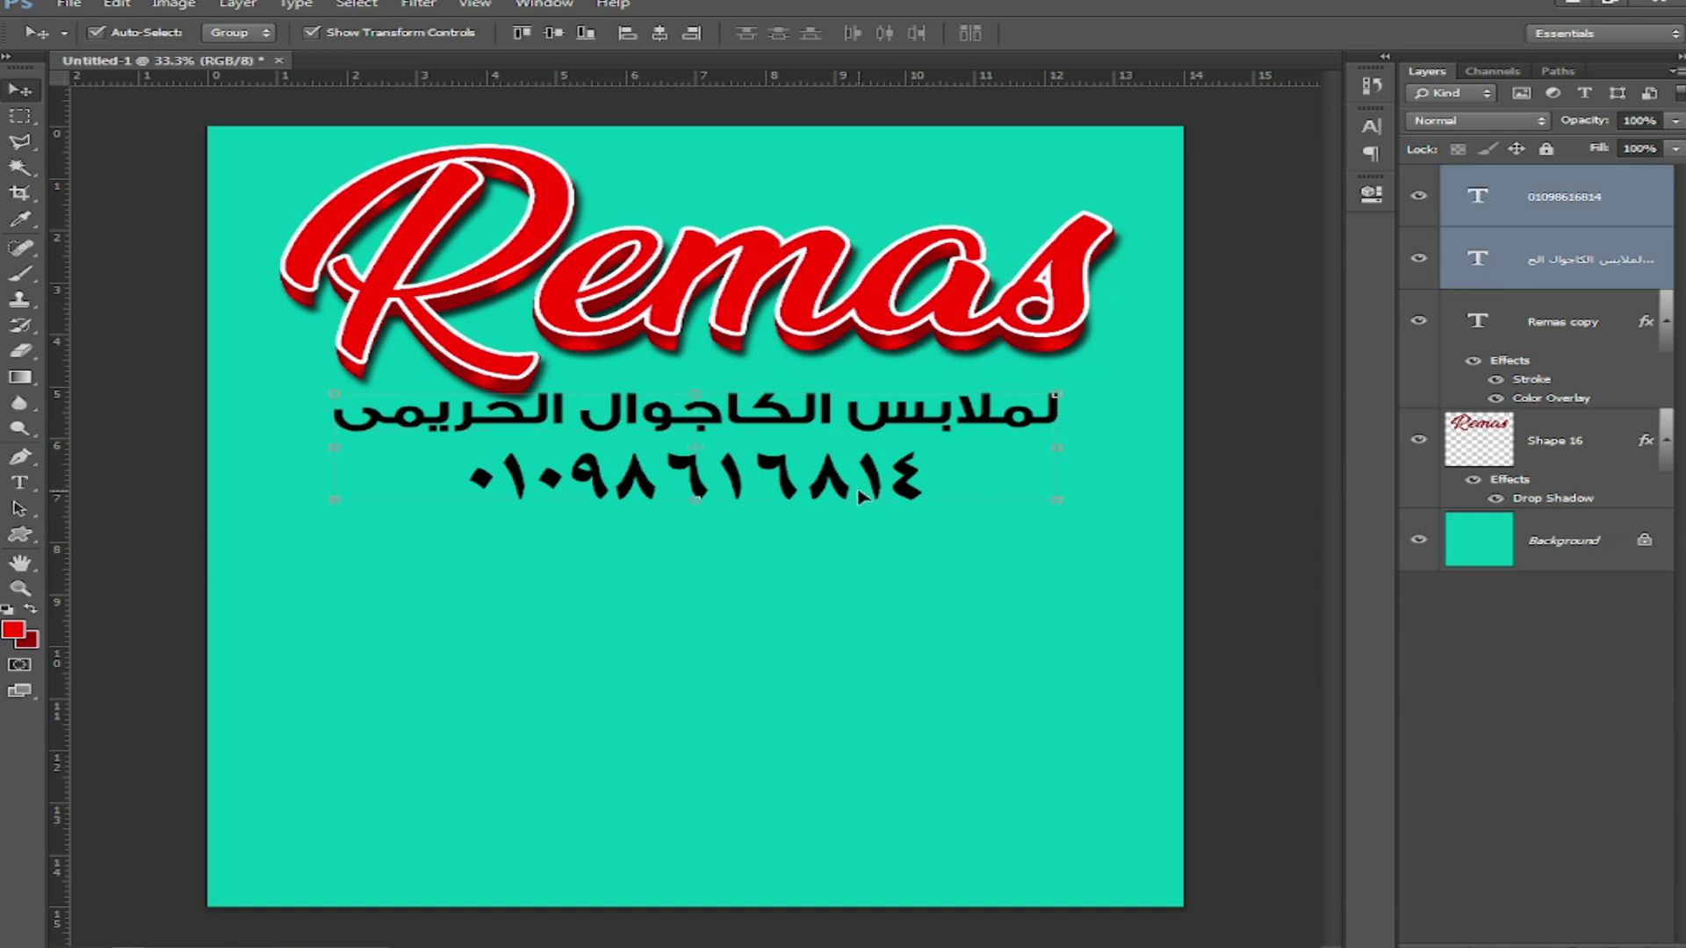
{"action": "key", "text": "Down"}
{"action": "key", "text": "Down"}
{"action": "key", "text": "Down"}
{"action": "key", "text": "Down"}
{"action": "key", "text": "Down"}
{"action": "key", "text": "Down"}
{"action": "key", "text": "Down"}
{"action": "key", "text": "Down"}
{"action": "key", "text": "Down"}
{"action": "key", "text": "Down"}
{"action": "key", "text": "Down"}
{"action": "key", "text": "Down"}
{"action": "key", "text": "Down"}
{"action": "key", "text": "Down"}
{"action": "key", "text": "Down"}
{"action": "key", "text": "Down"}
{"action": "key", "text": "Down"}
{"action": "key", "text": "Down"}
{"action": "key", "text": "Down"}
{"action": "key", "text": "Down"}
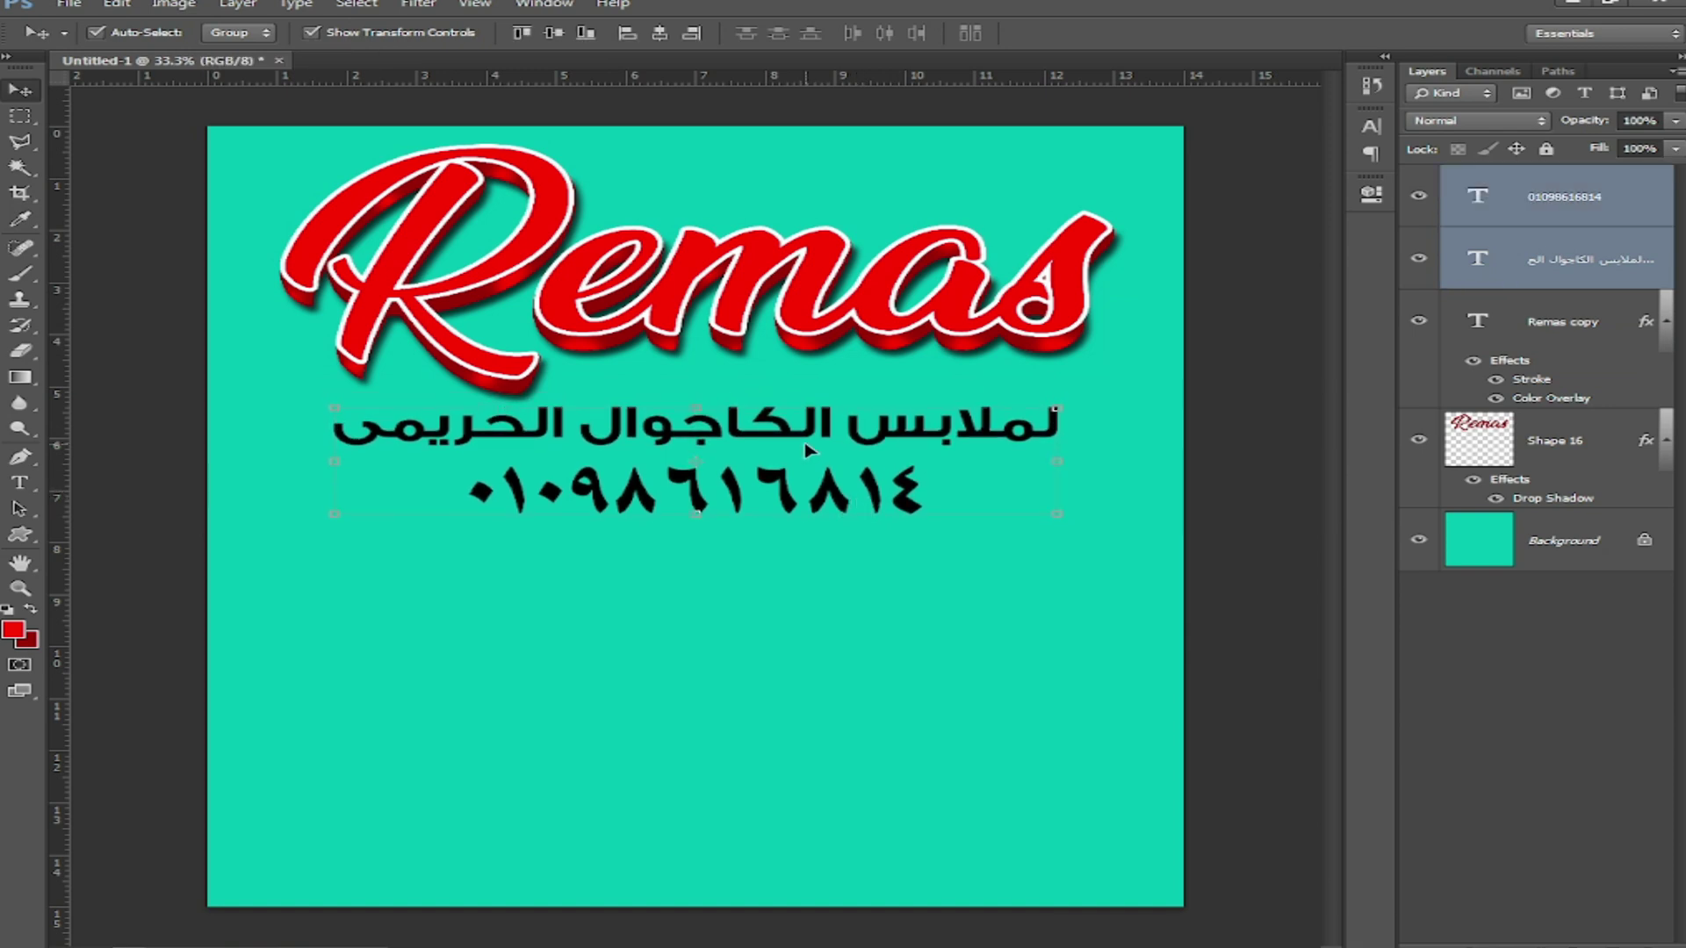
{"action": "left_click_drag", "start_coordinate": [805, 430], "coordinate": [806, 449]}
{"action": "left_click", "coordinate": [816, 598]}
Step: Give the Arabic subtitle a yellow #fff200 Color Overlay
{"action": "left_click", "coordinate": [819, 446]}
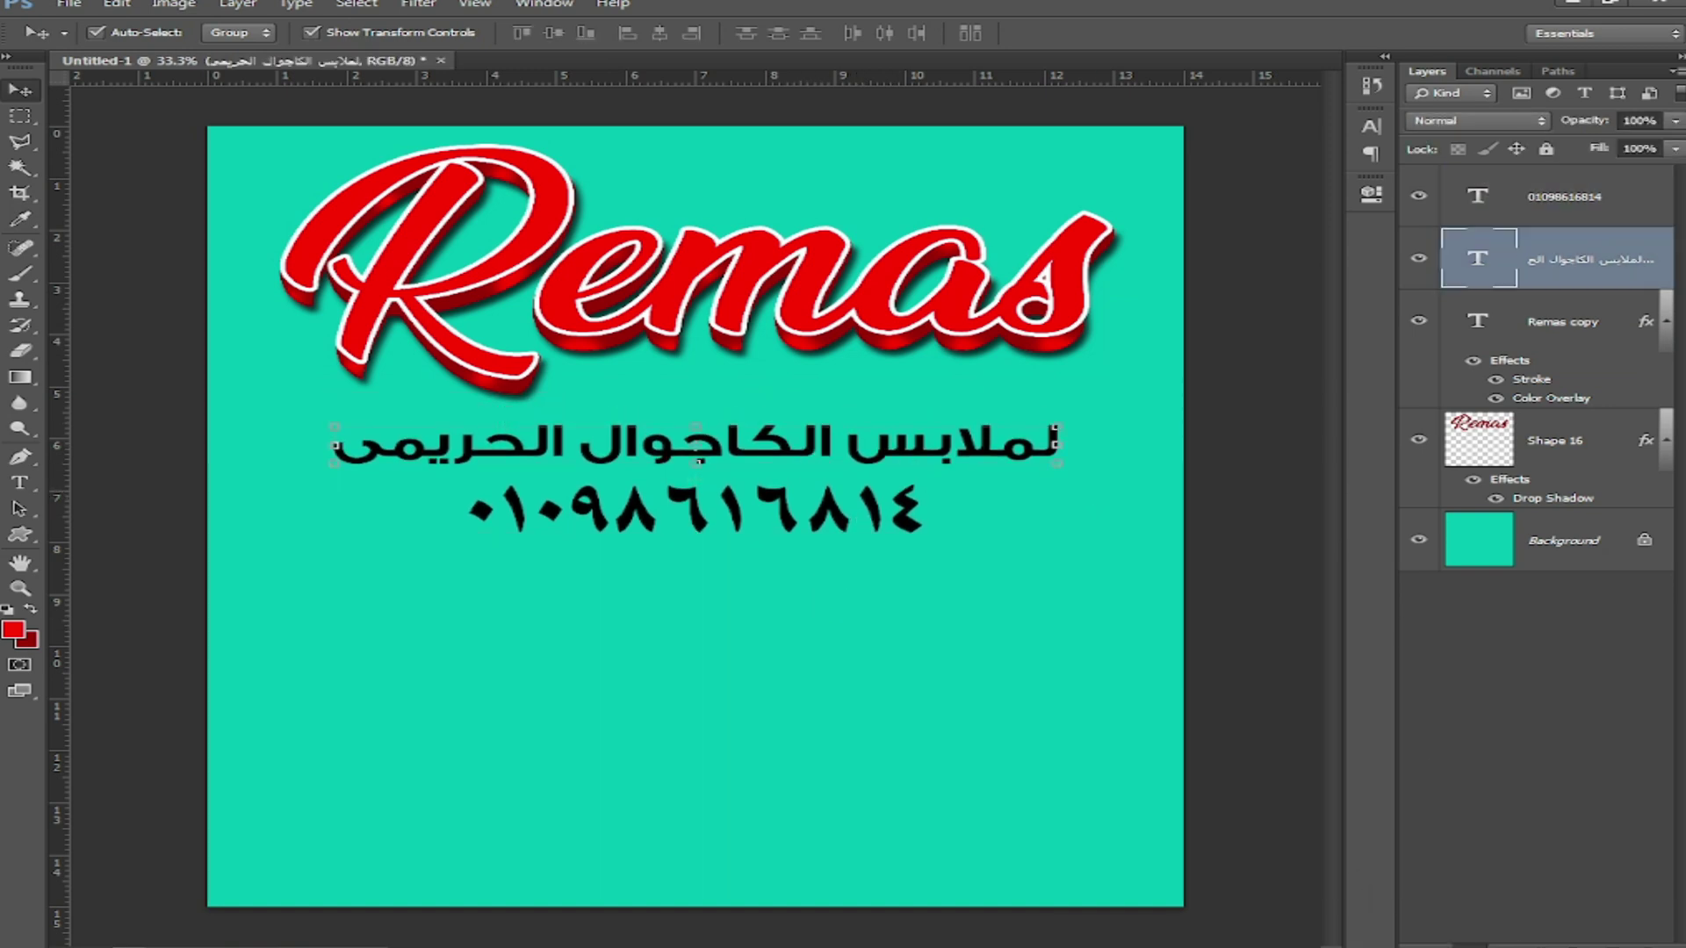
{"action": "left_click", "coordinate": [1483, 945]}
{"action": "left_click", "coordinate": [1373, 844]}
{"action": "left_click", "coordinate": [1375, 353]}
{"action": "left_click_drag", "start_coordinate": [870, 630], "coordinate": [757, 575]}
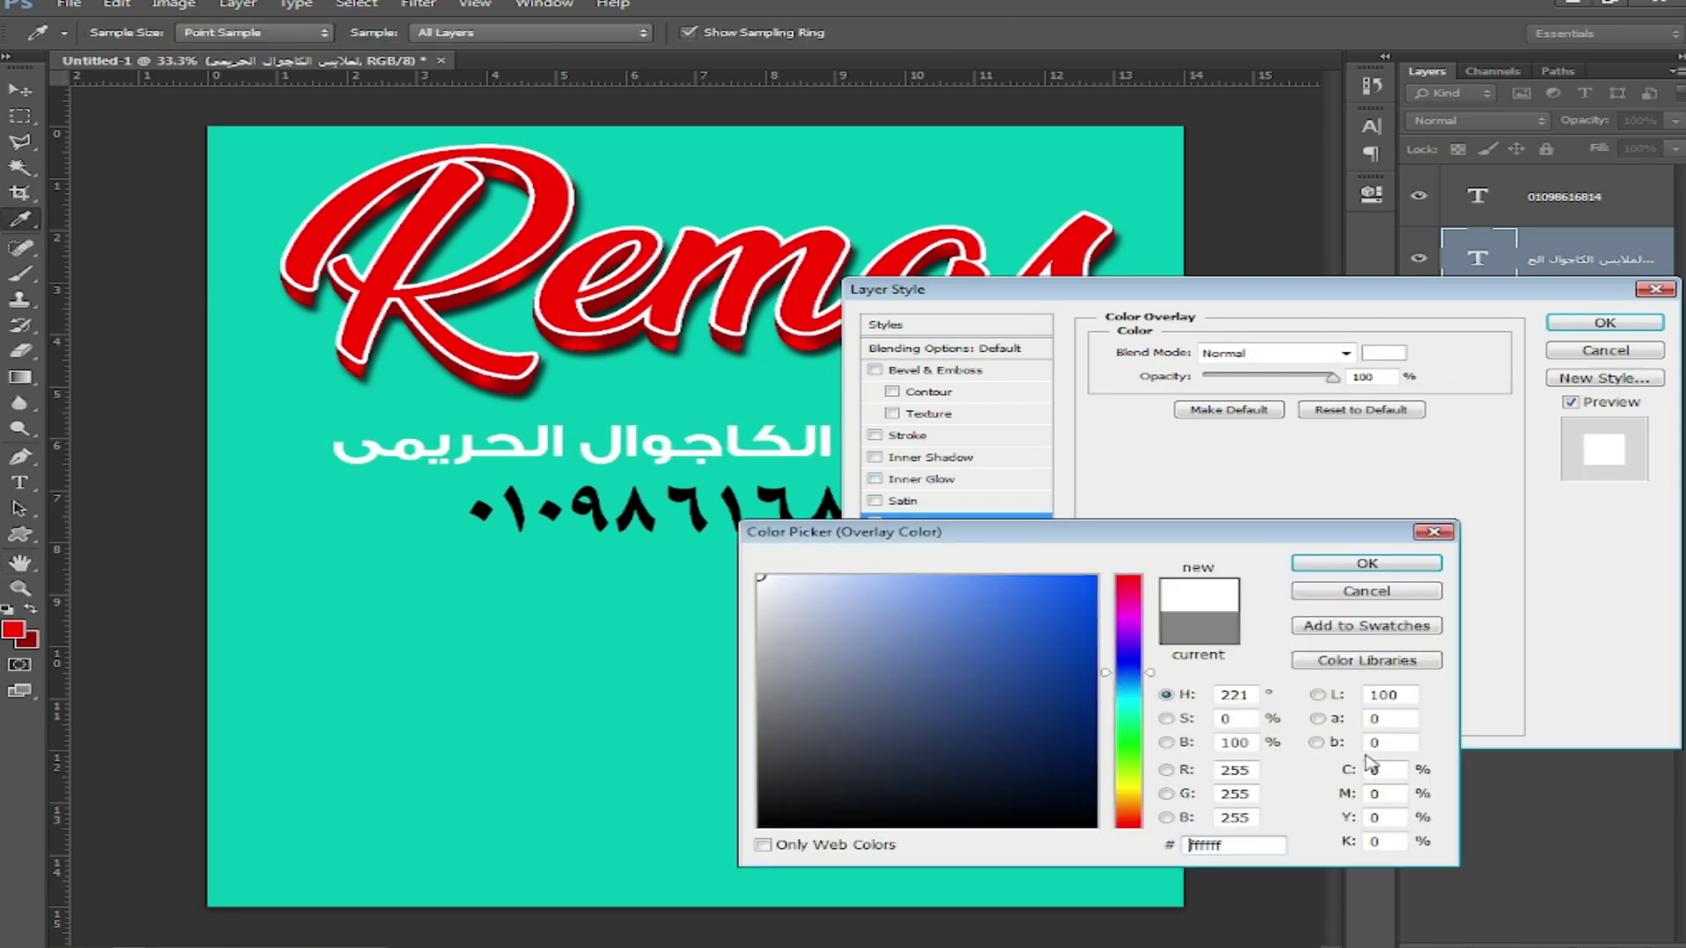
{"action": "left_click_drag", "start_coordinate": [1384, 818], "coordinate": [1300, 818]}
{"action": "type", "text": "100"}
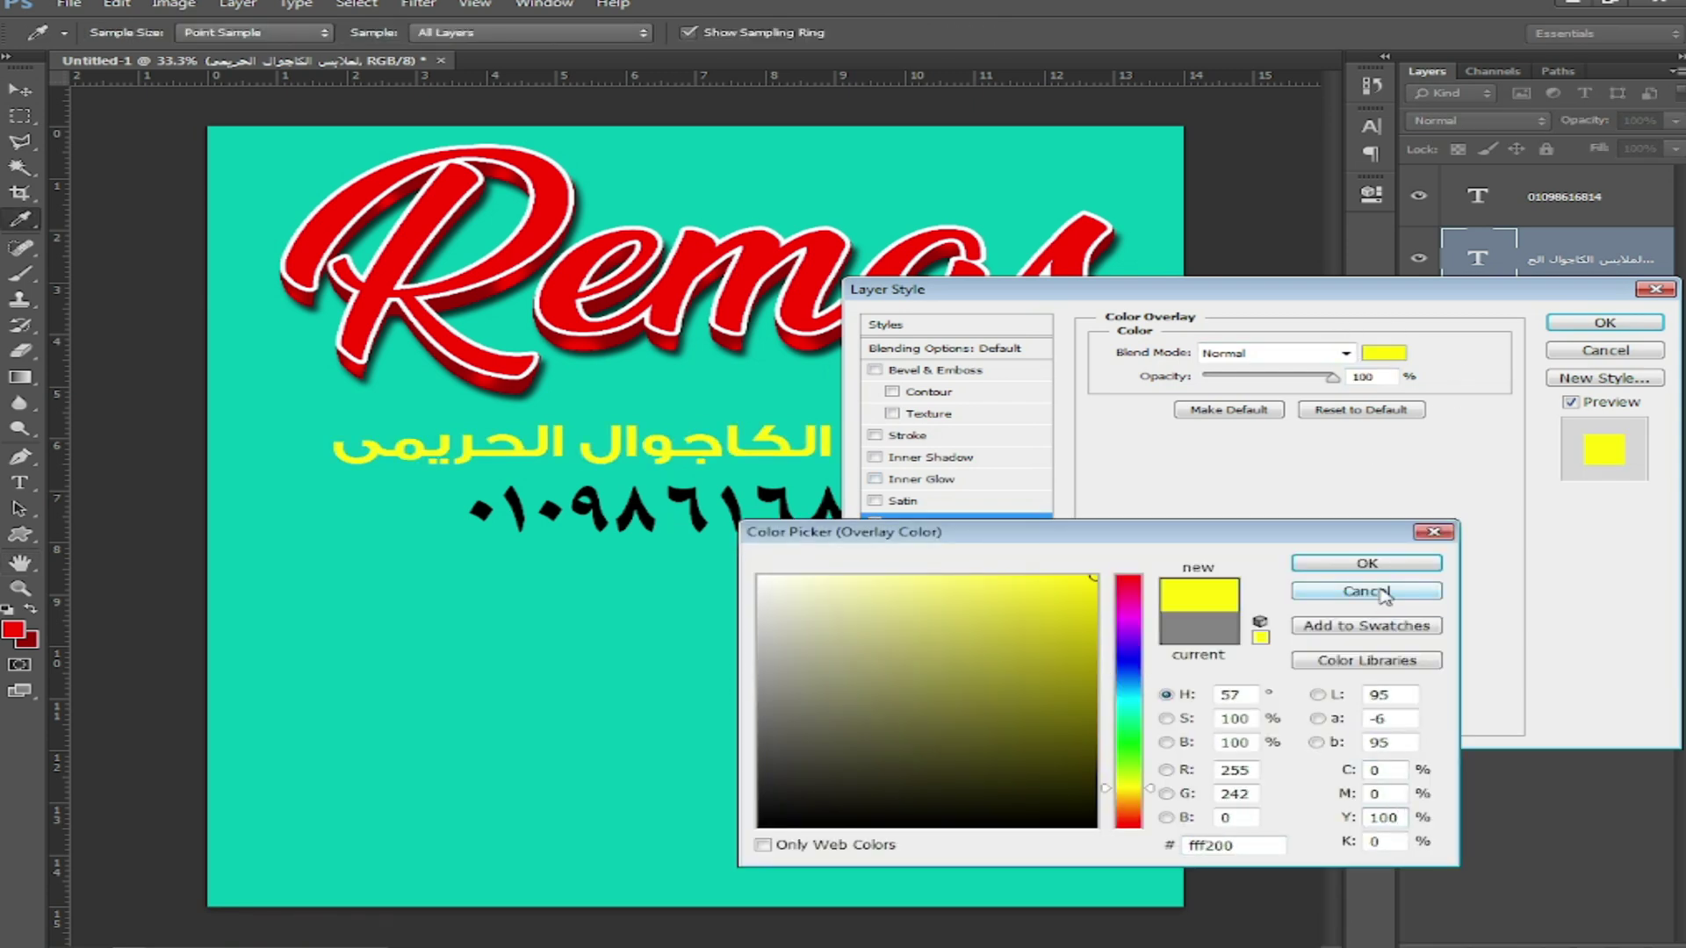
{"action": "left_click", "coordinate": [1367, 564]}
Step: Add a thin black Stroke to the subtitle and copy its layer style
{"action": "left_click", "coordinate": [979, 437]}
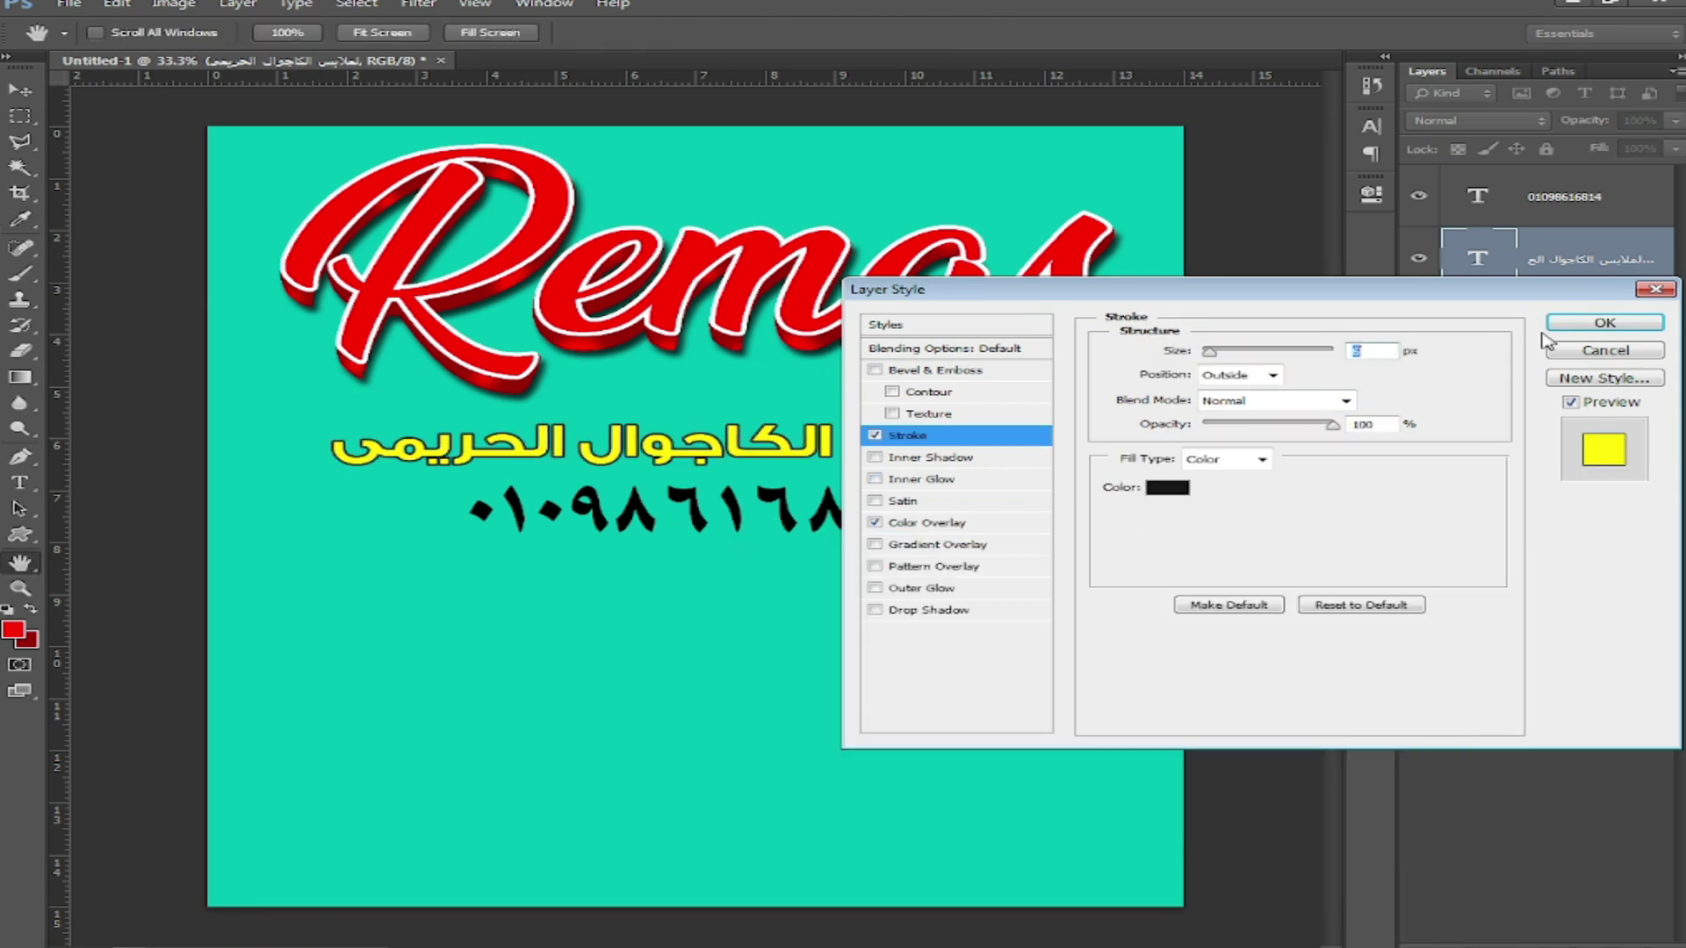
{"action": "left_click", "coordinate": [1572, 323]}
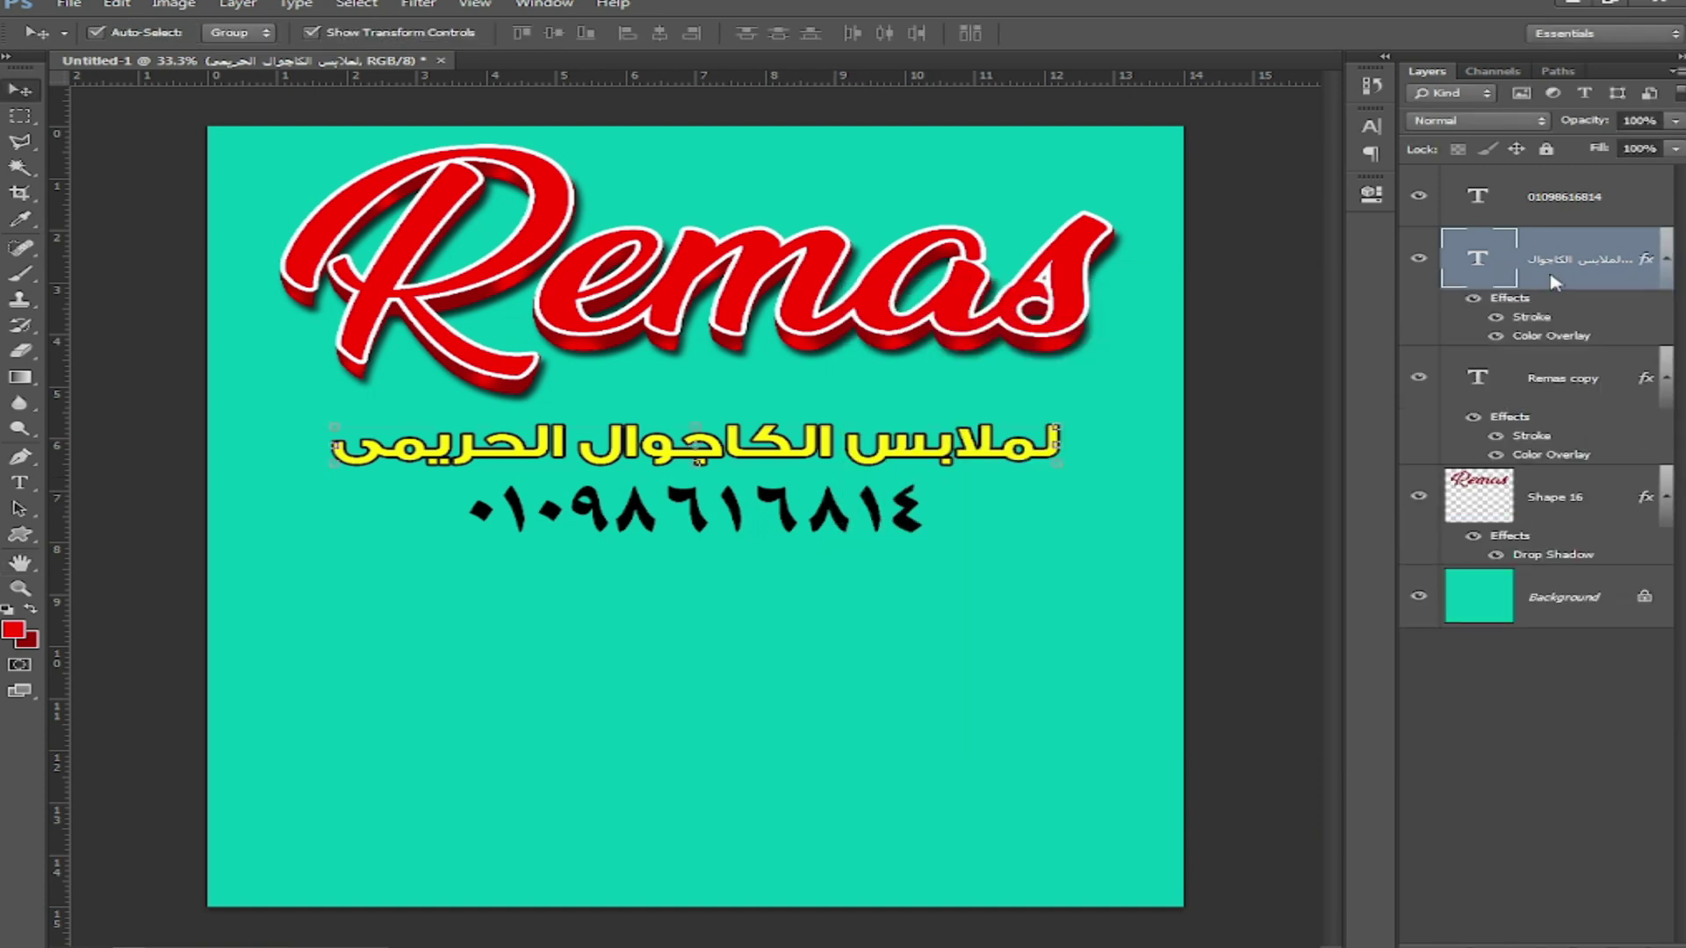
{"action": "right_click", "coordinate": [1554, 282]}
{"action": "left_click", "coordinate": [1247, 723]}
Step: Set the phone number in beIN Black at 63.87 pt and shift it slightly right and up
{"action": "left_click", "coordinate": [801, 525]}
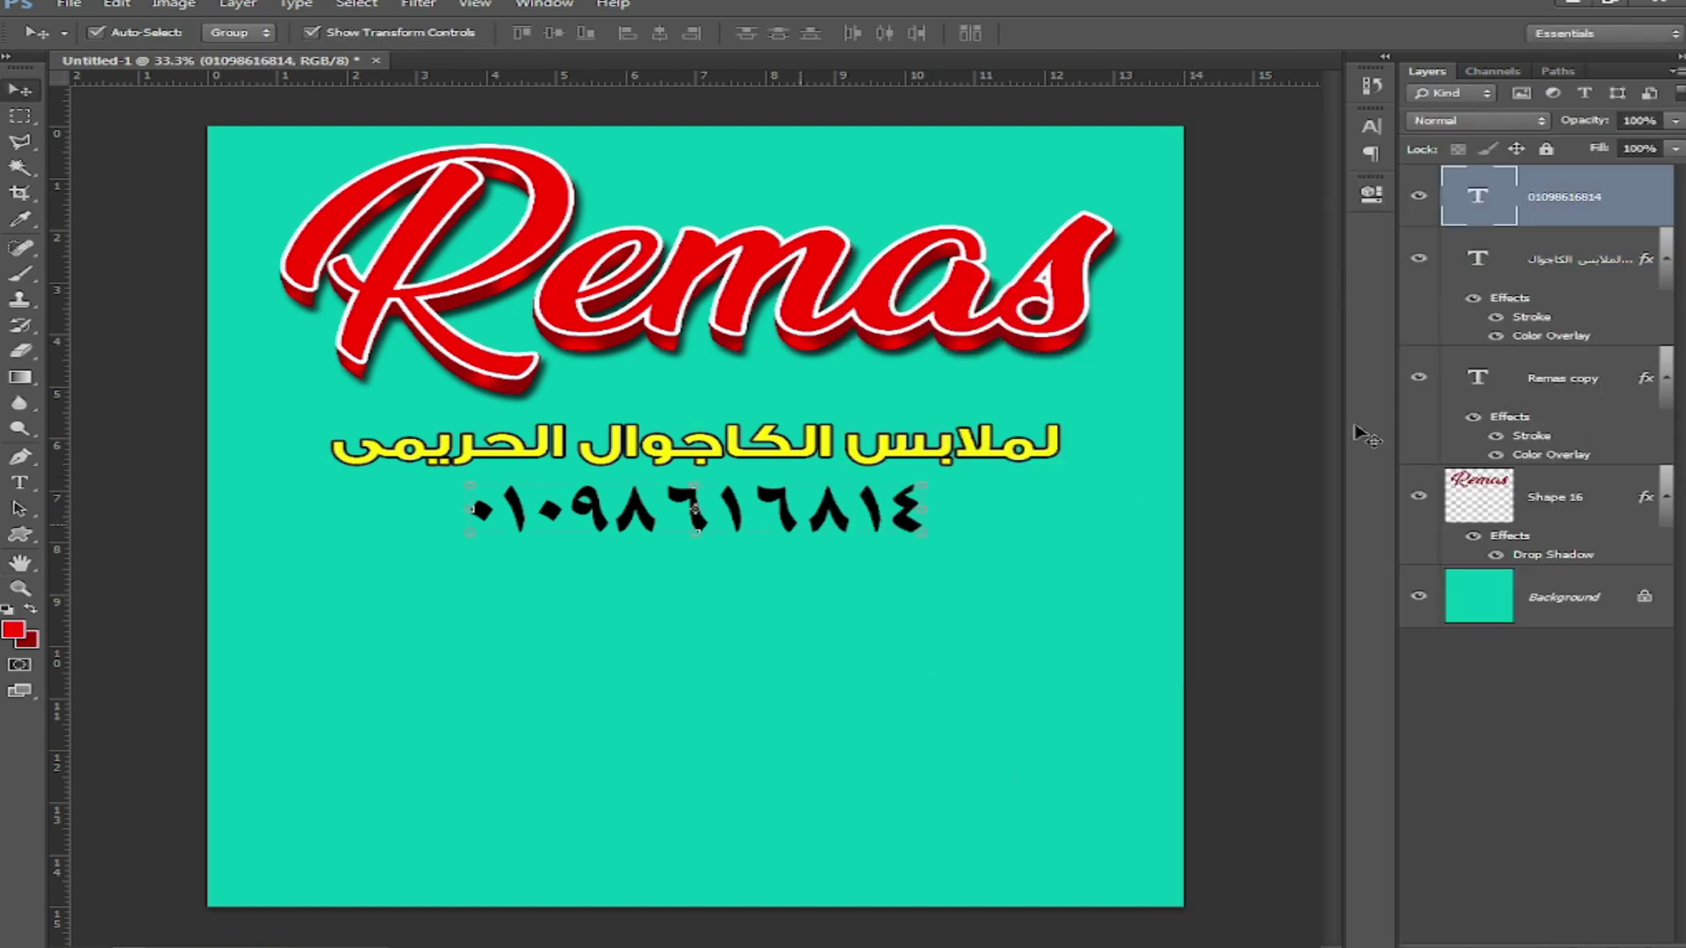
{"action": "key", "text": "t"}
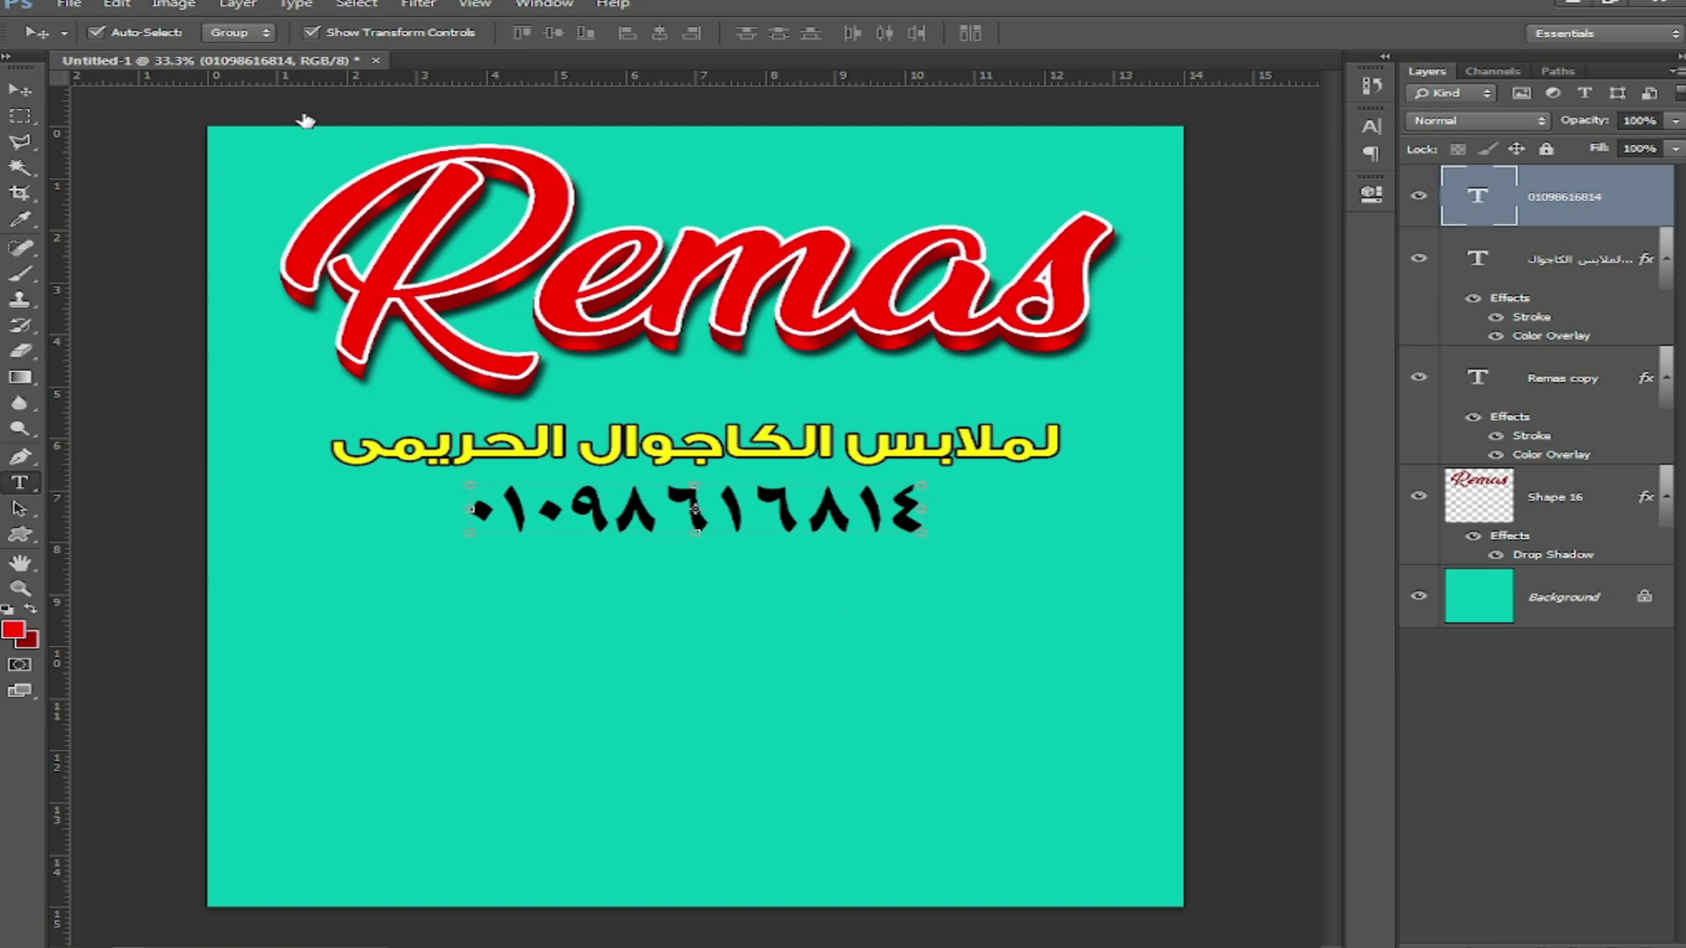
{"action": "left_click", "coordinate": [280, 33]}
{"action": "left_click_drag", "start_coordinate": [809, 103], "coordinate": [818, 188]}
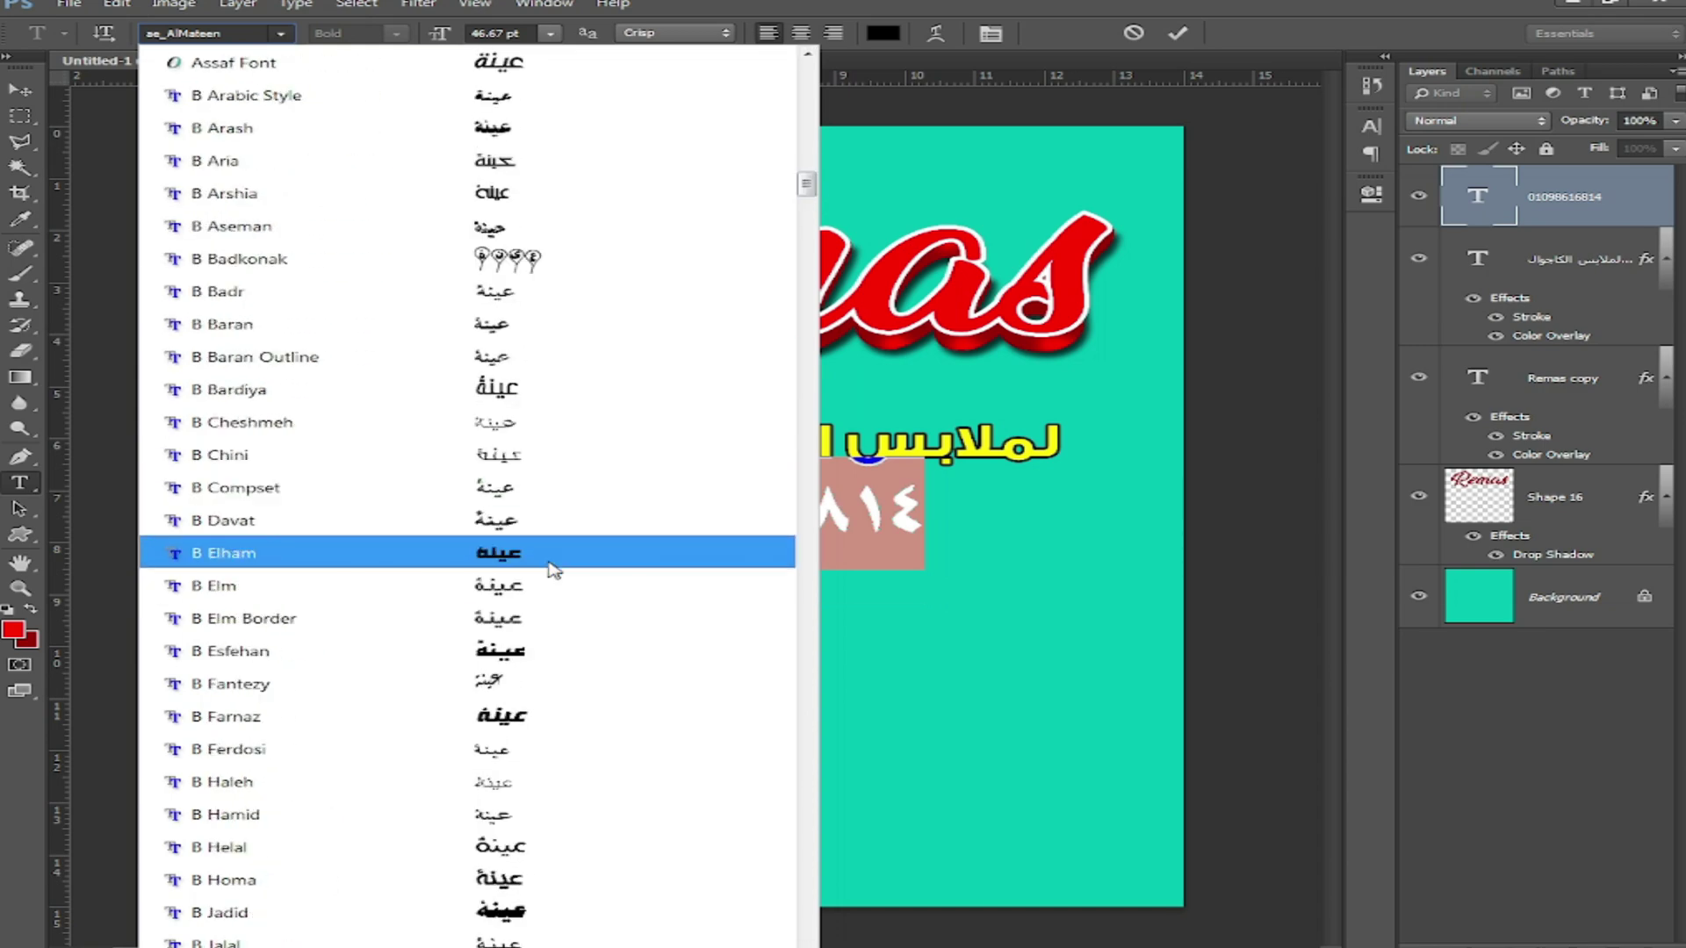
{"action": "scroll", "coordinate": [621, 683], "scroll_direction": "down", "scroll_amount": 15}
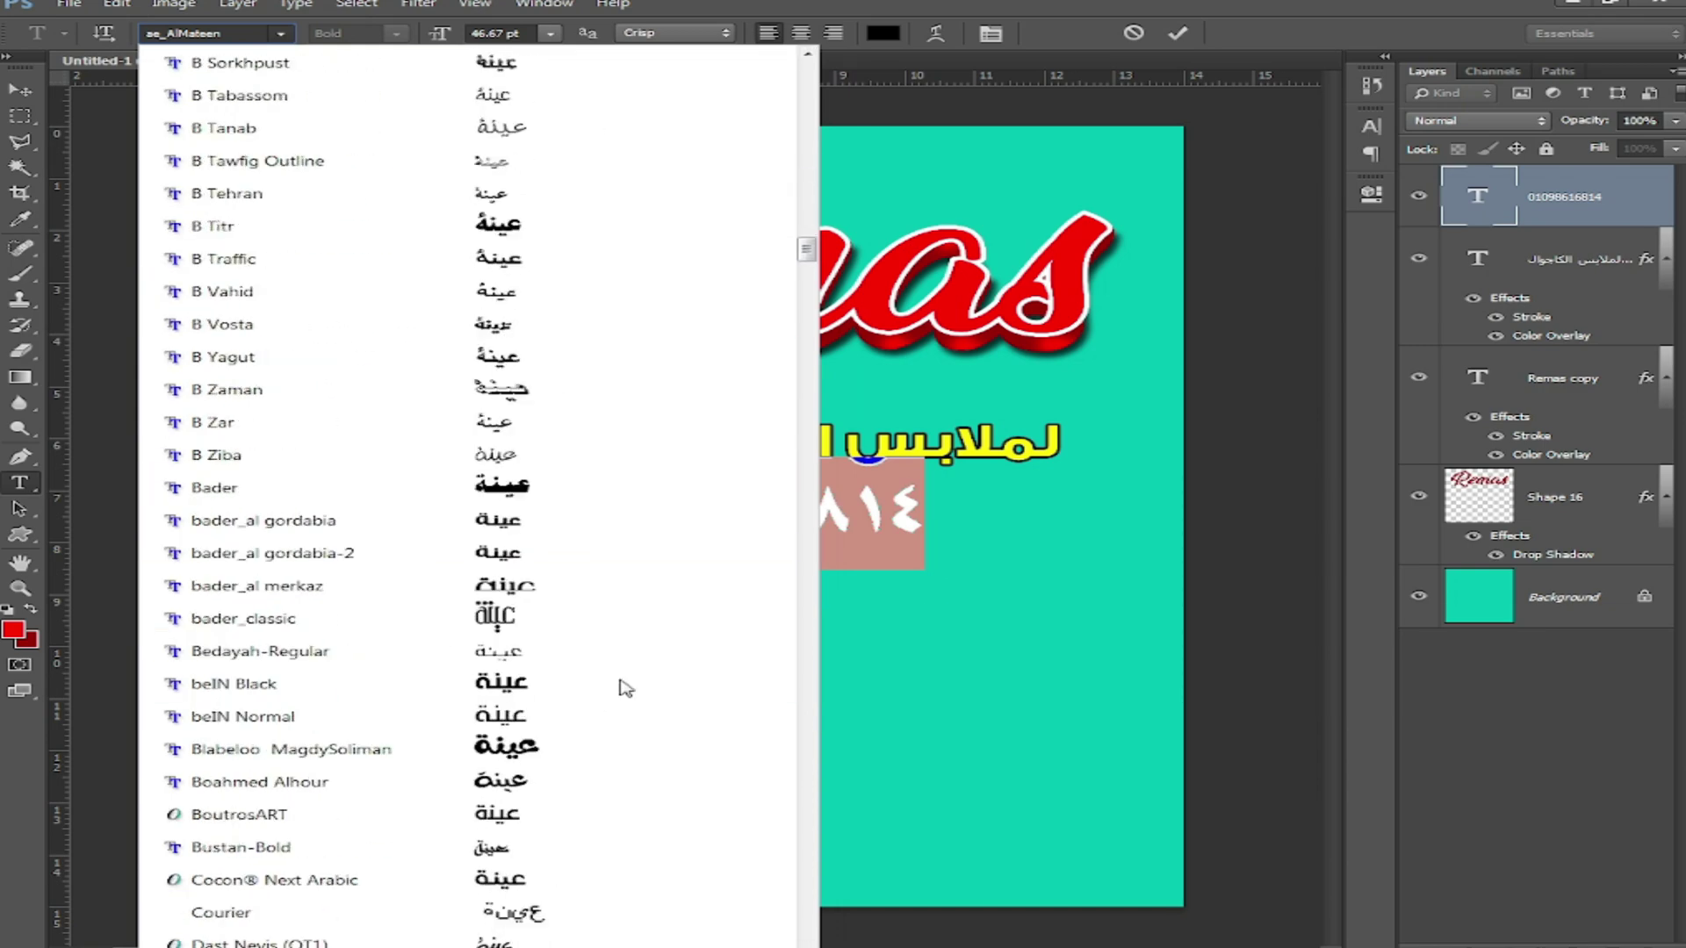
{"action": "left_click", "coordinate": [406, 683]}
{"action": "left_click", "coordinate": [519, 29]}
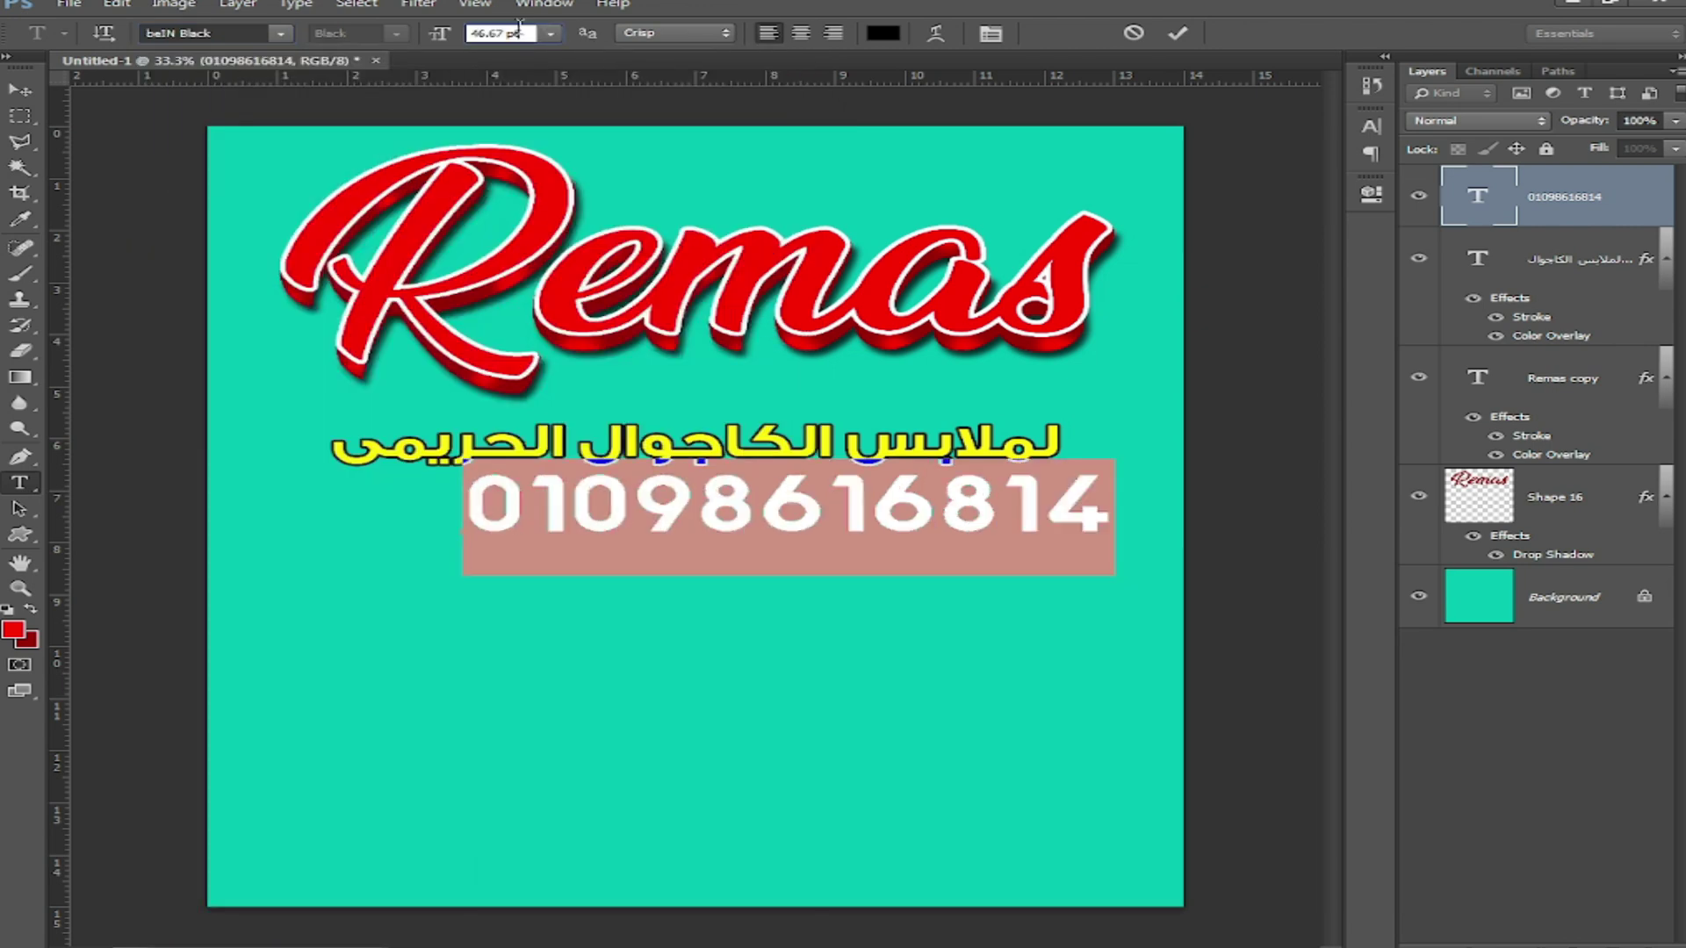
{"action": "scroll", "coordinate": [518, 29], "scroll_direction": "down", "scroll_amount": 20}
{"action": "left_click_drag", "start_coordinate": [772, 639], "coordinate": [784, 633]}
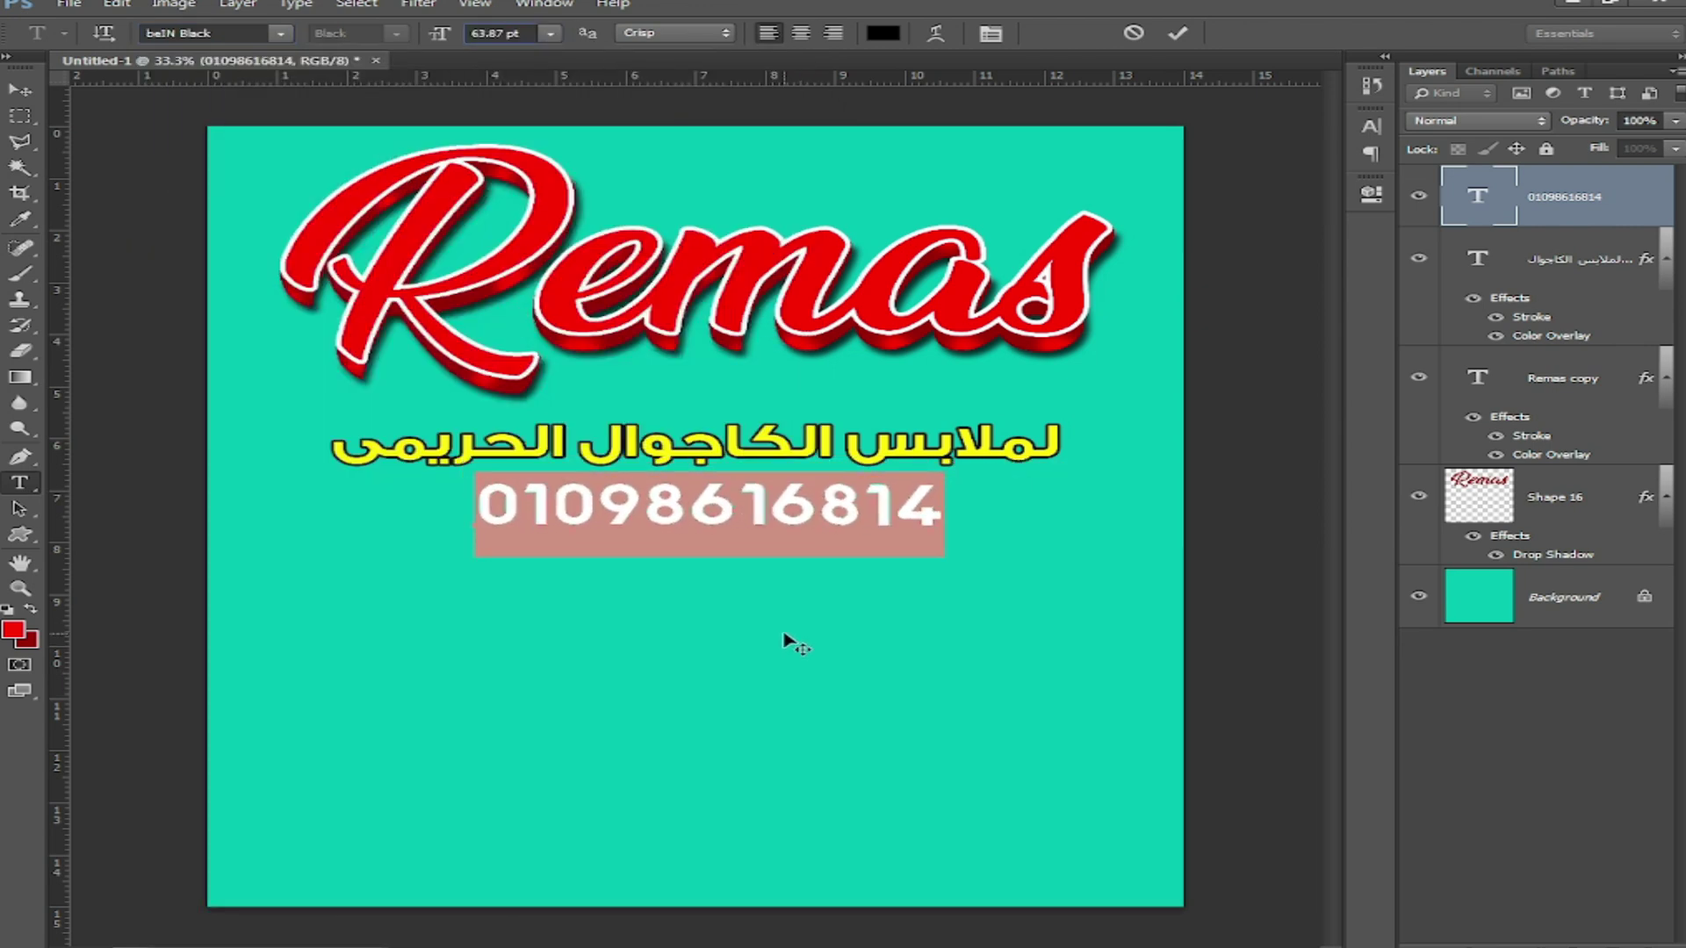
{"action": "left_click", "coordinate": [19, 89]}
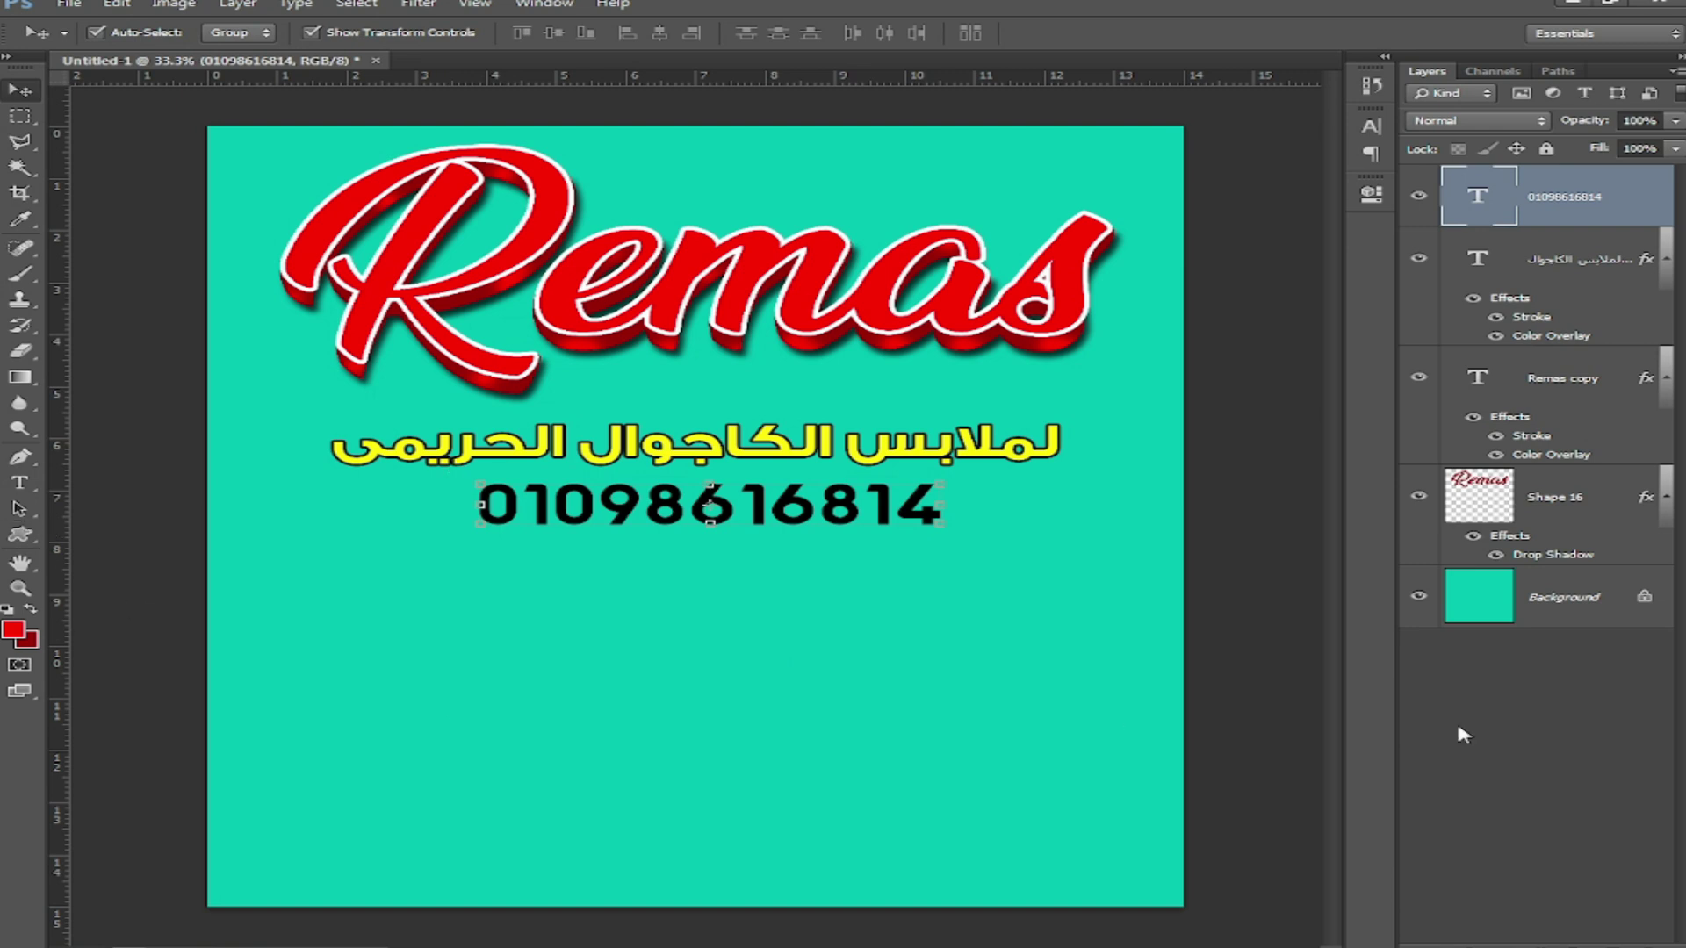
Step: Give the phone number a white (ffffff) Color Overlay and a Stroke outline
{"action": "left_click", "coordinate": [1469, 946]}
{"action": "left_click", "coordinate": [1430, 846]}
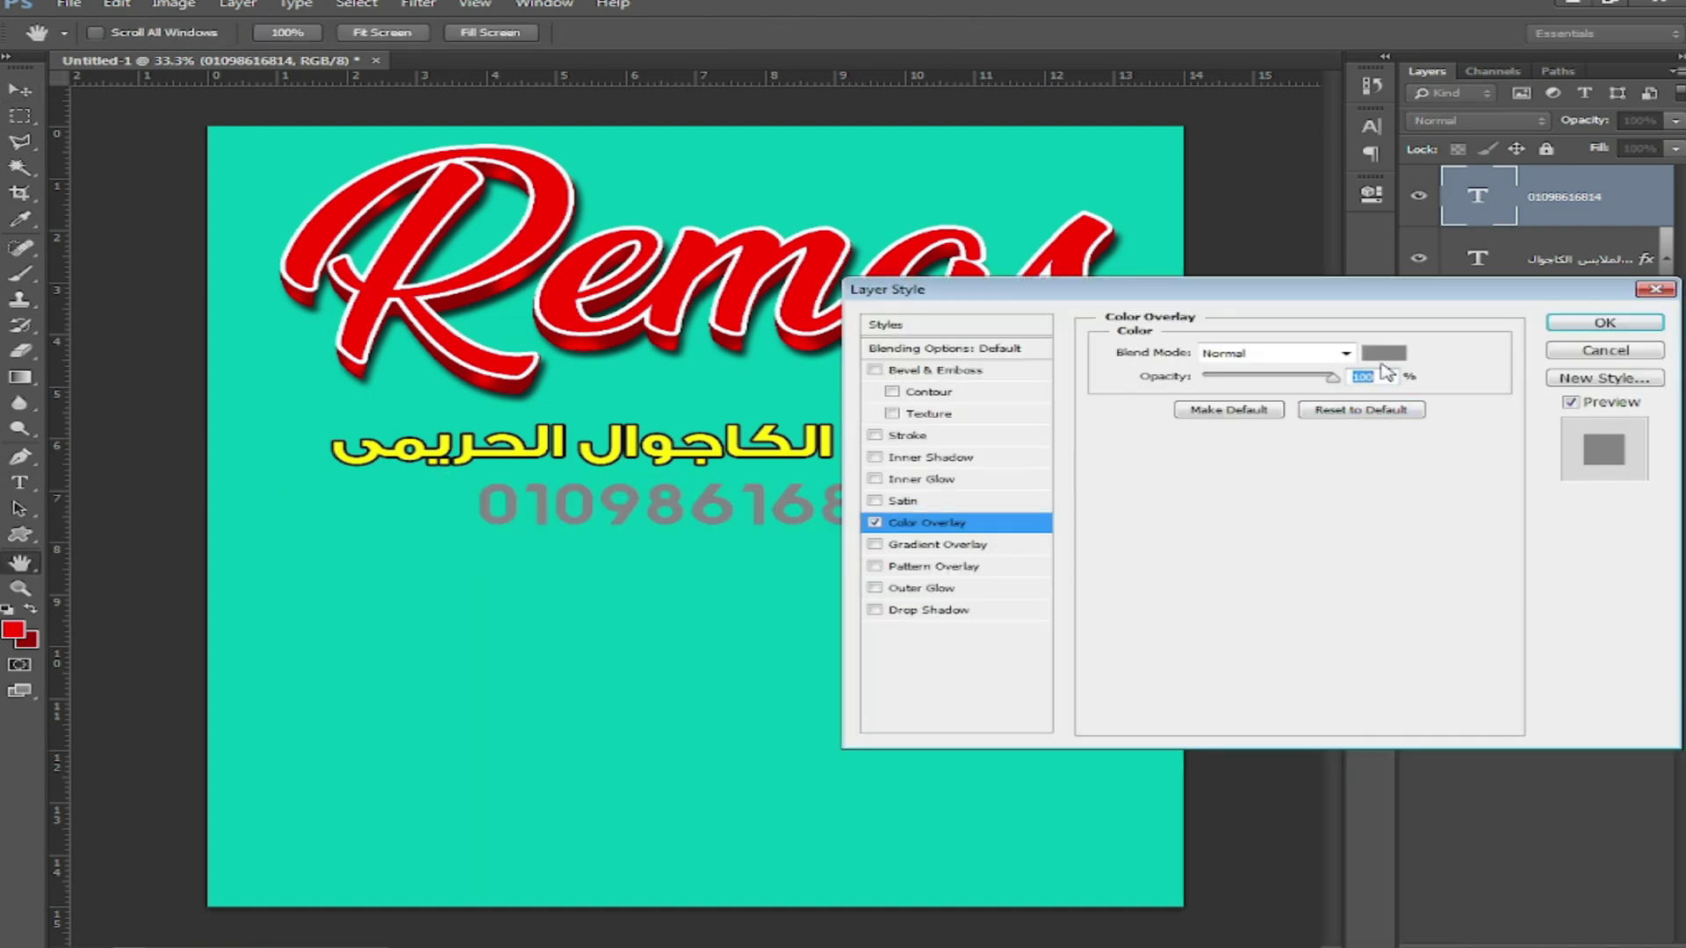
{"action": "left_click", "coordinate": [1384, 355]}
{"action": "left_click", "coordinate": [831, 606]}
{"action": "type", "text": "ffffff"}
{"action": "left_click", "coordinate": [1407, 566]}
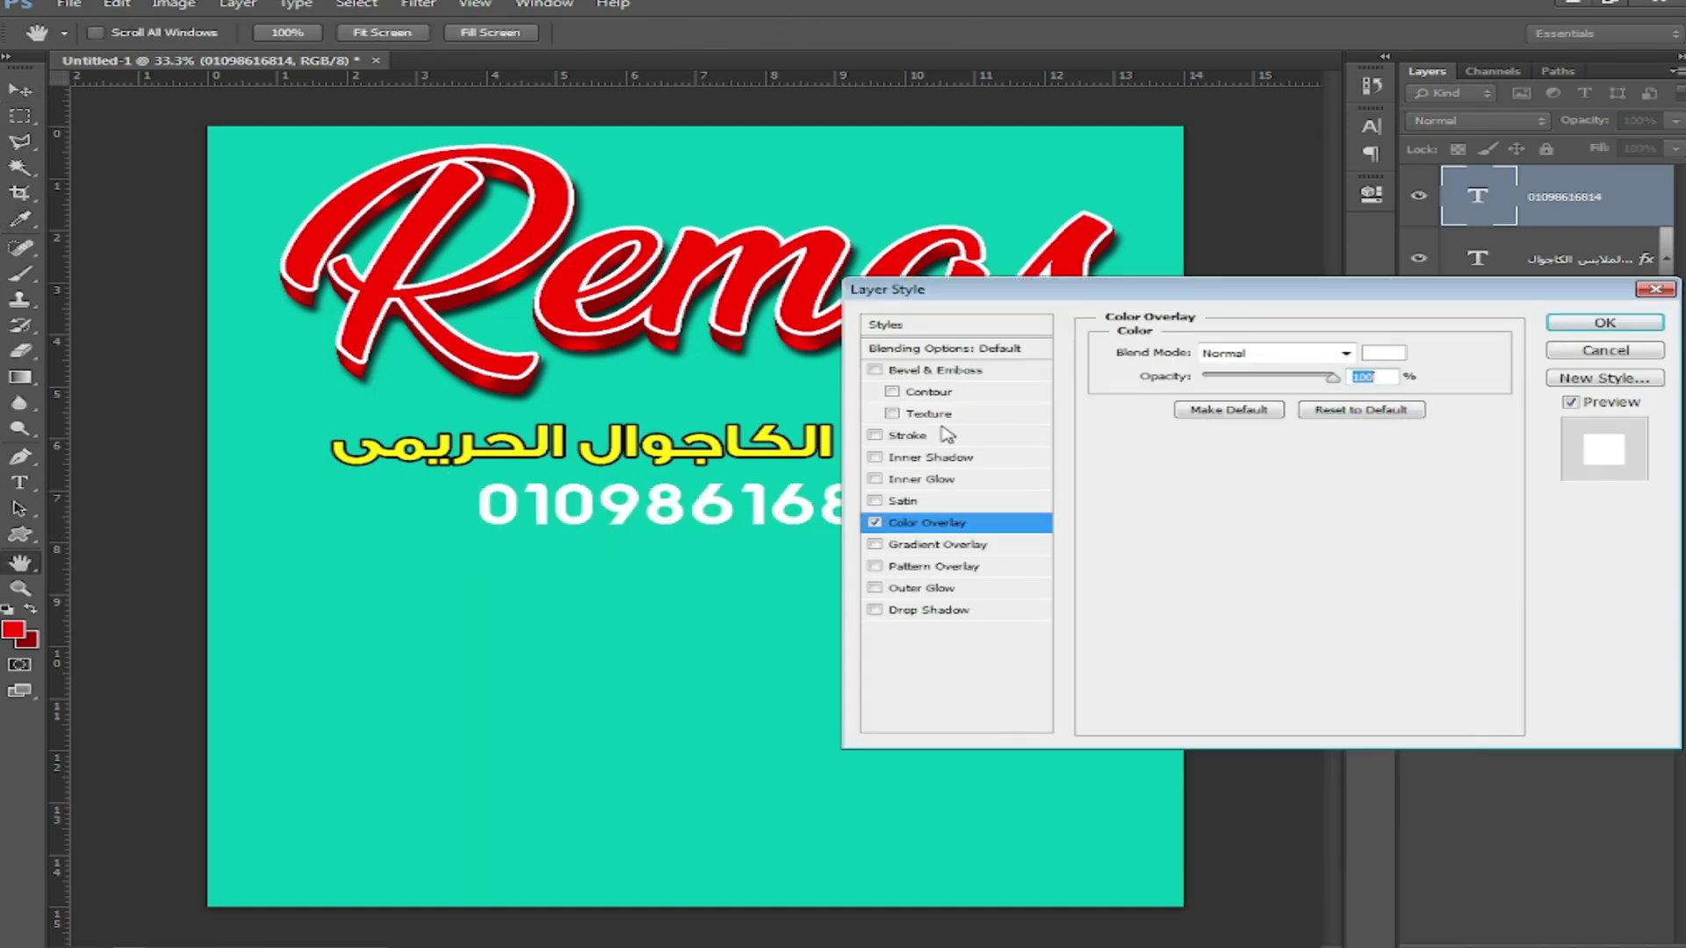
{"action": "left_click", "coordinate": [939, 437]}
{"action": "left_click", "coordinate": [1605, 323]}
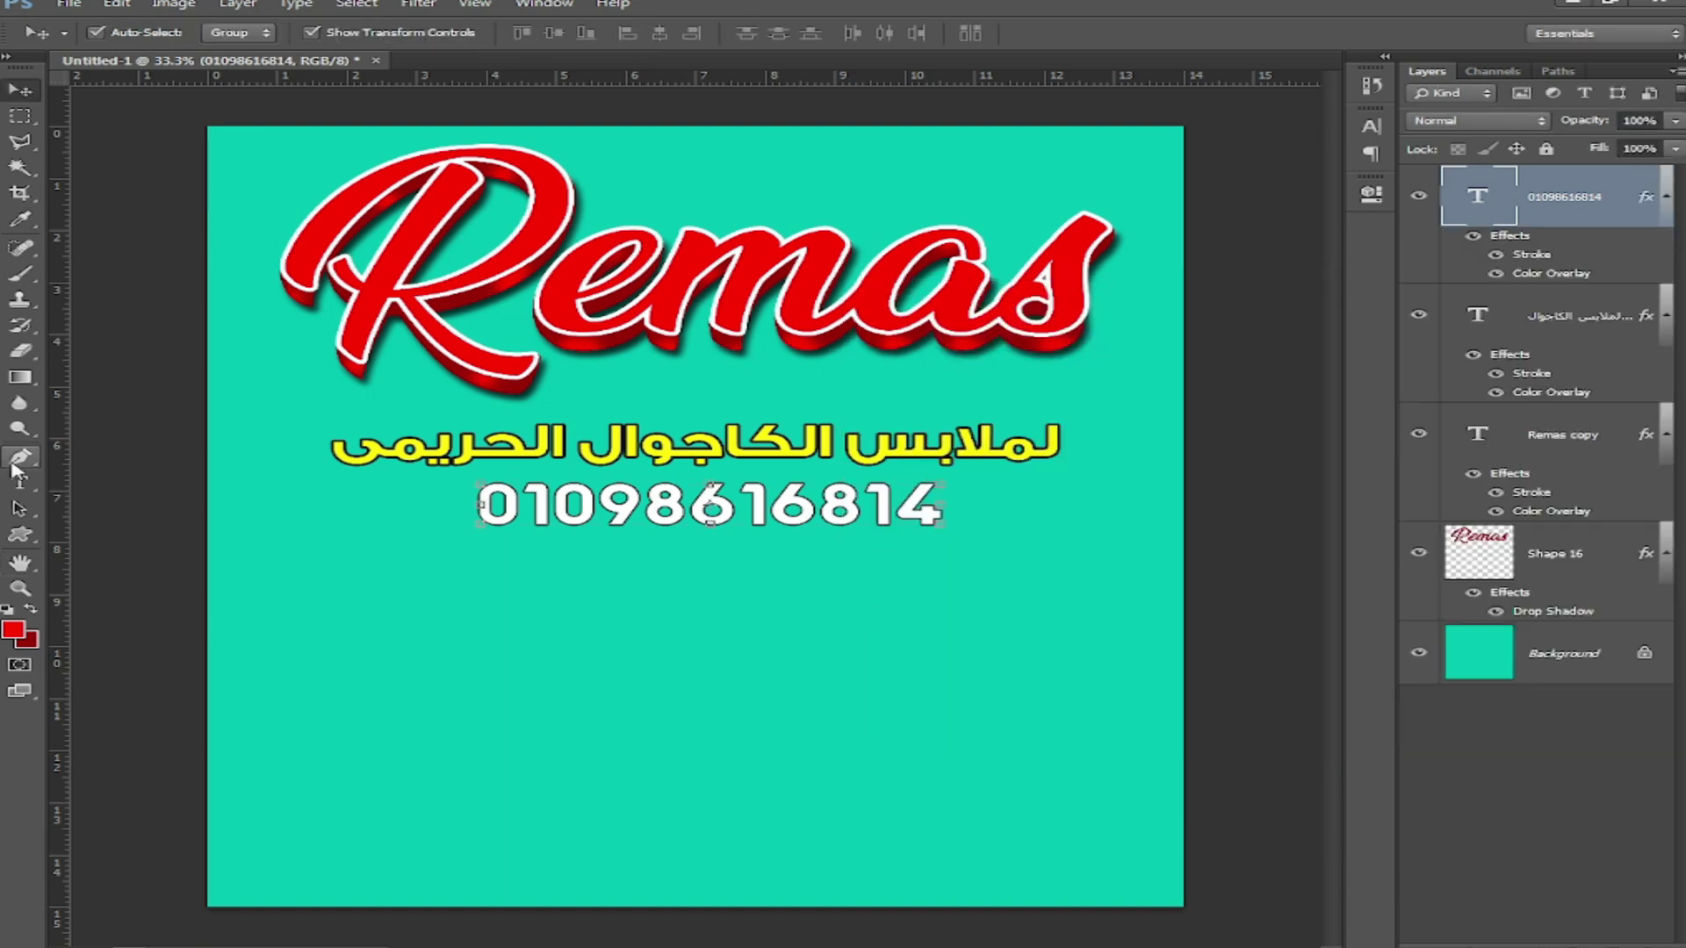
{"action": "key", "text": "u"}
{"action": "left_click", "coordinate": [1025, 35]}
Step: Draw a black phone handset custom shape to the left of the number
{"action": "double_click", "coordinate": [958, 468]}
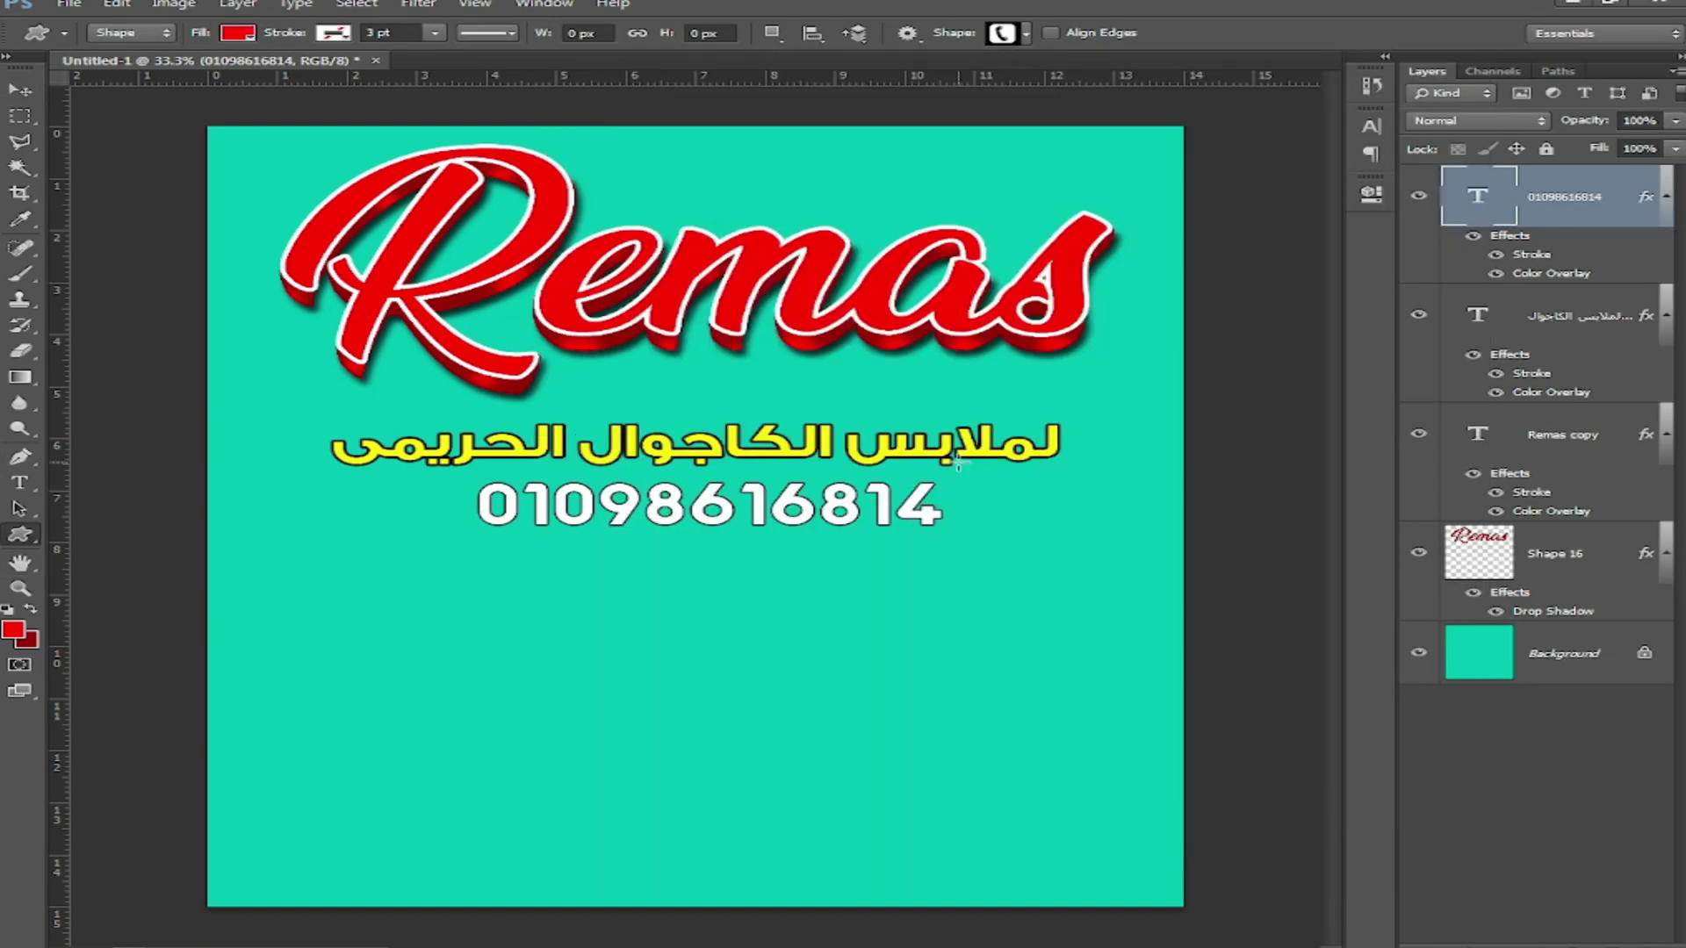
{"action": "left_click_drag", "start_coordinate": [466, 523], "coordinate": [468, 524]}
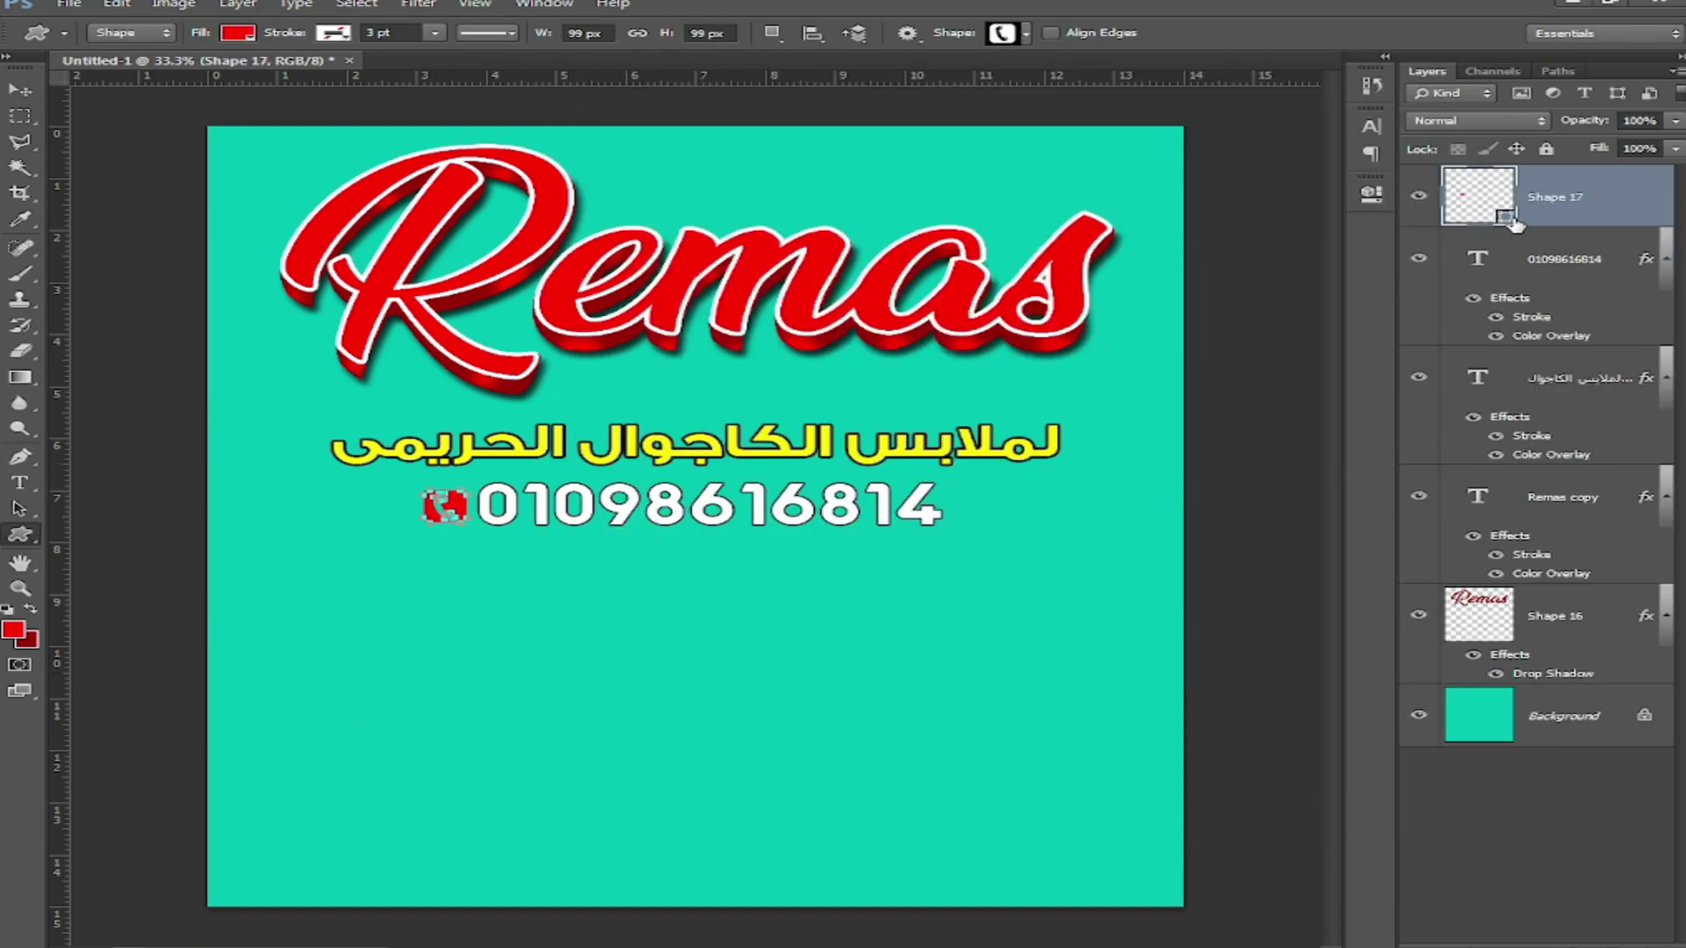
{"action": "double_click", "coordinate": [1510, 218]}
{"action": "left_click", "coordinate": [1004, 794]}
{"action": "left_click_drag", "start_coordinate": [1041, 815], "coordinate": [1146, 861]}
{"action": "left_click", "coordinate": [1342, 567]}
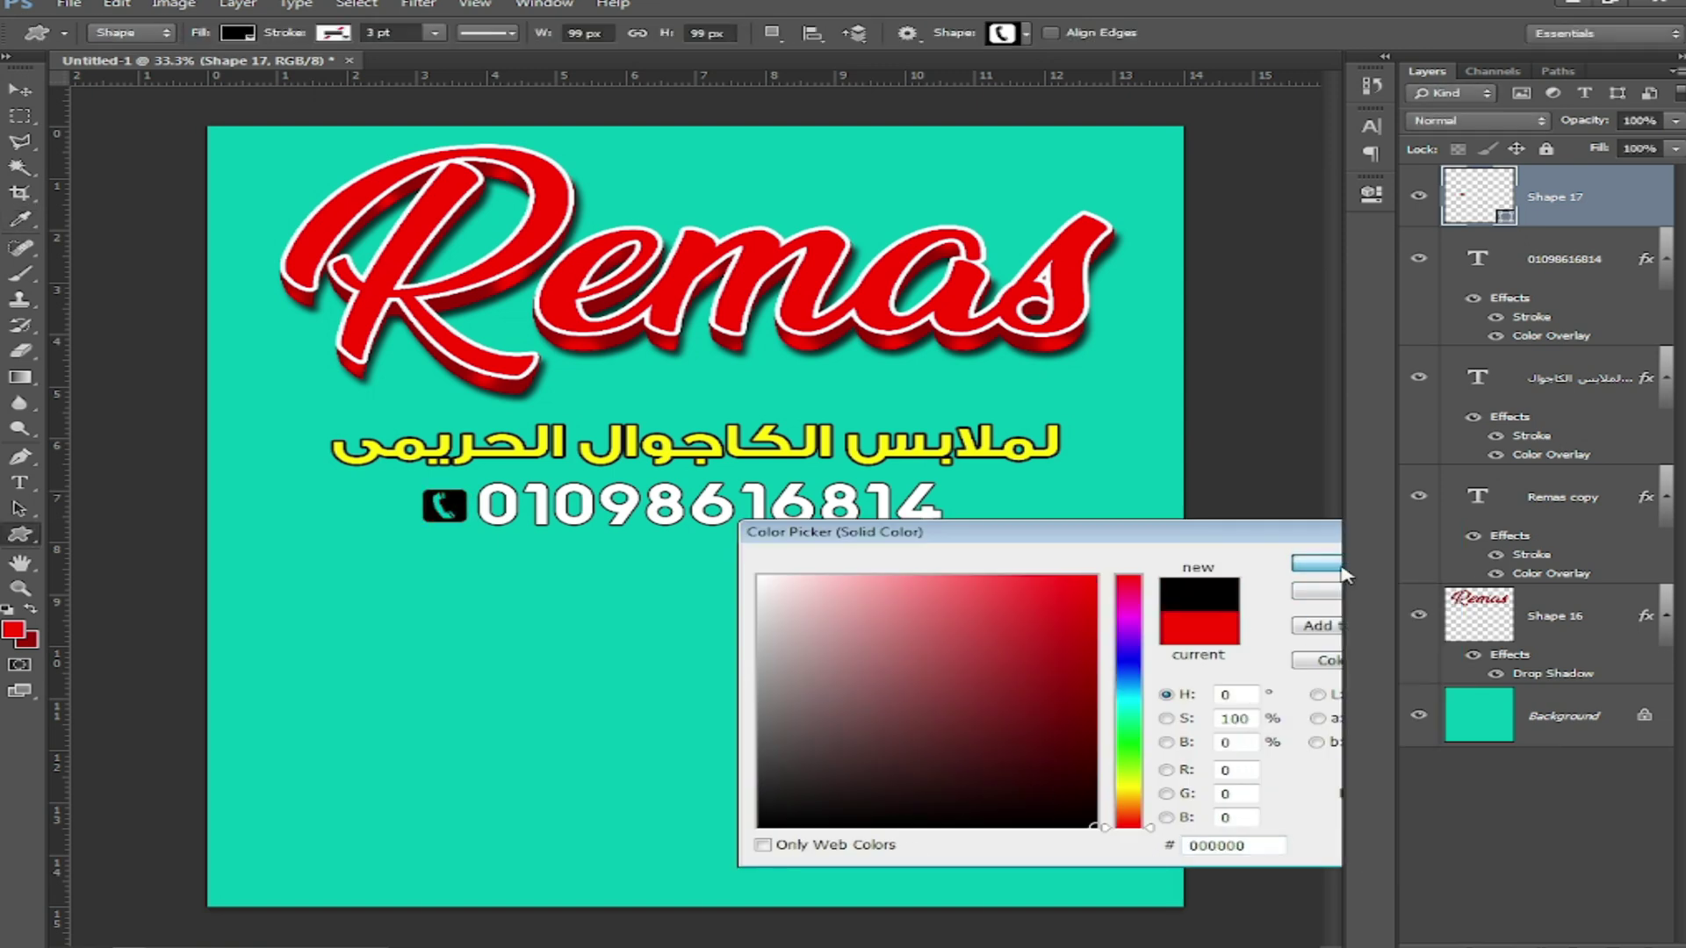
Step: Group the phone icon with the number and centre the group horizontally on the canvas
{"action": "left_click", "coordinate": [22, 91]}
{"action": "left_click_drag", "start_coordinate": [943, 574], "coordinate": [395, 502]}
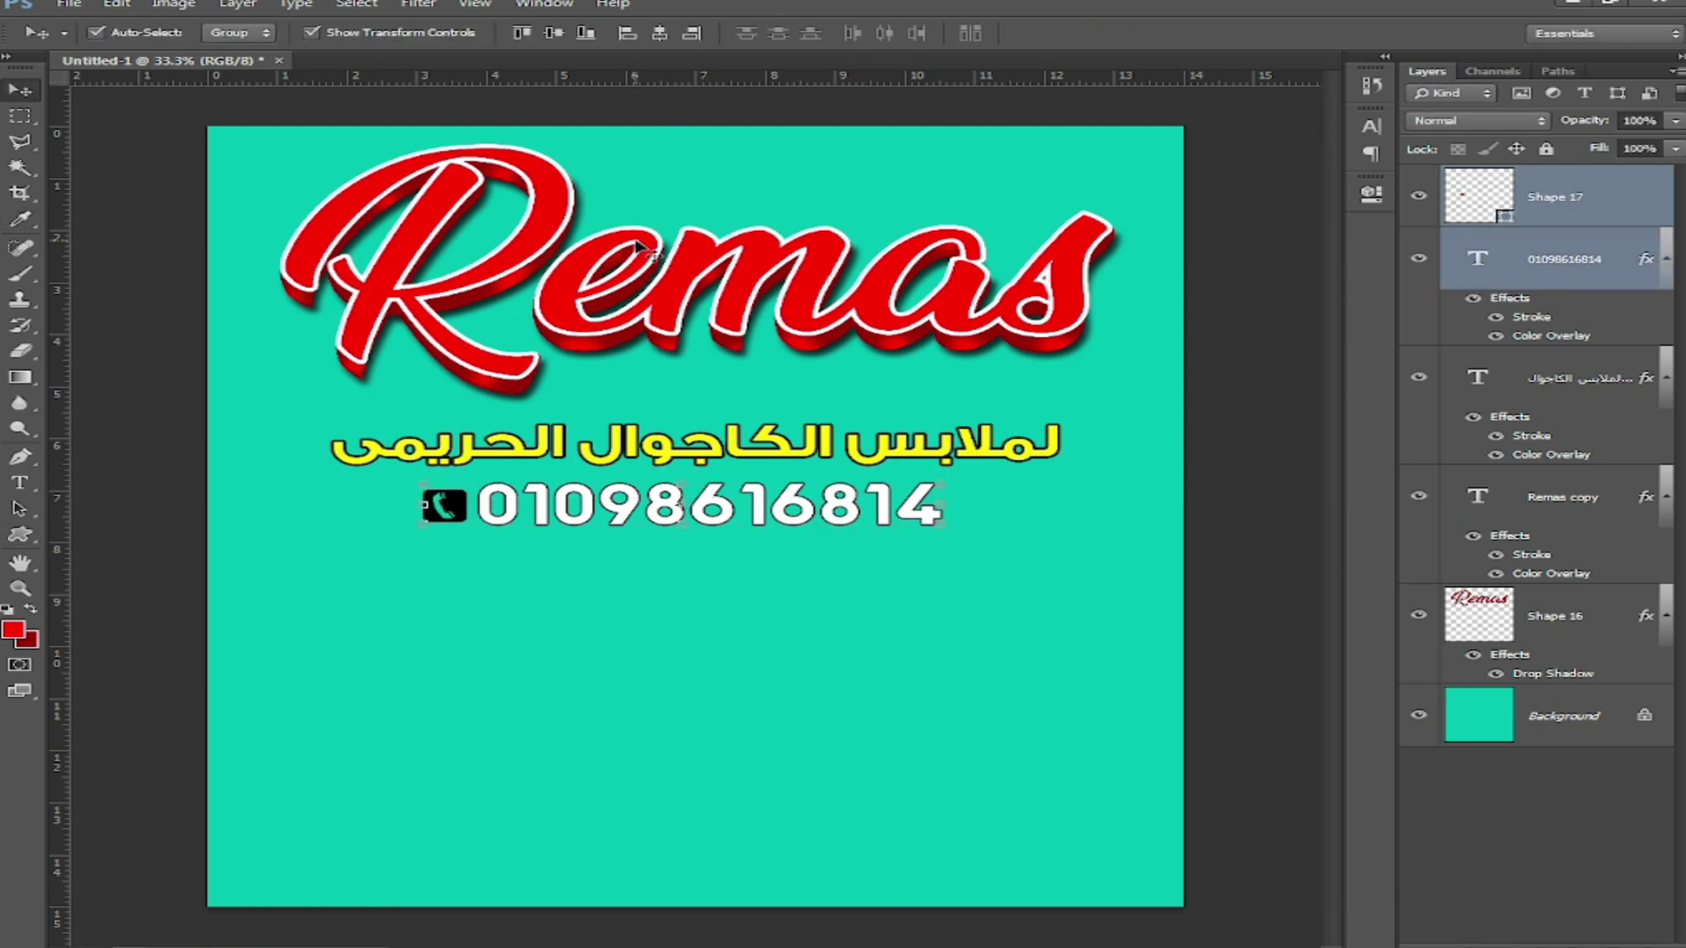
{"action": "key", "text": "ctrl+g"}
{"action": "key", "text": "ctrl+a"}
{"action": "left_click", "coordinate": [659, 34]}
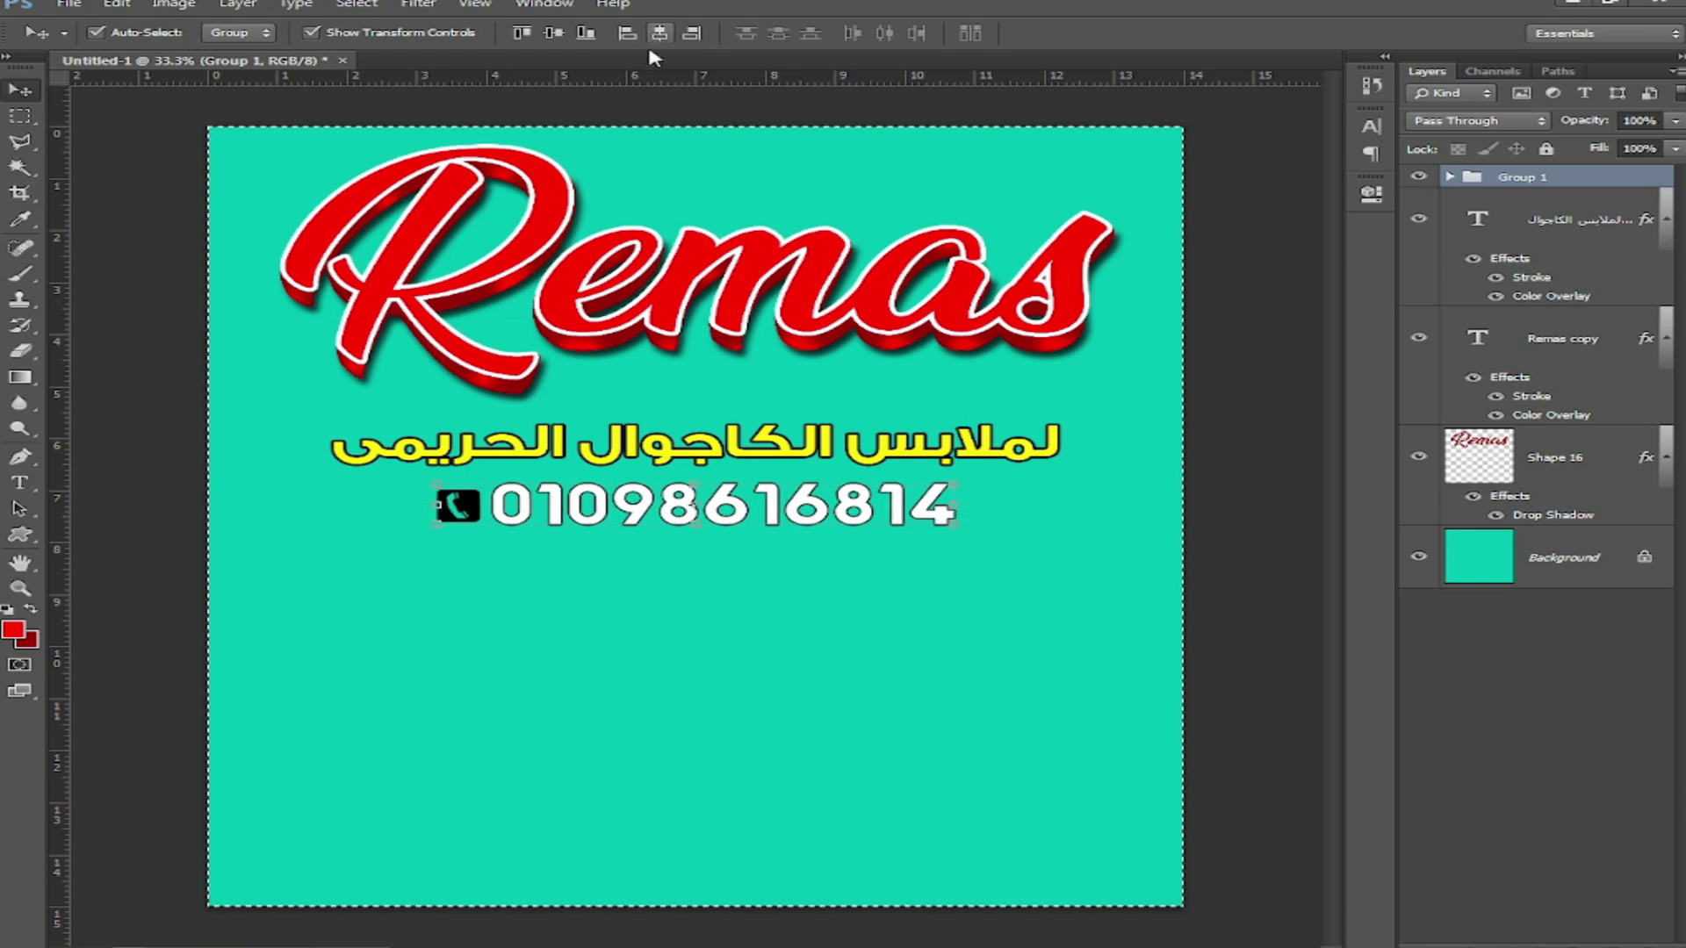
{"action": "key", "text": "ctrl+d"}
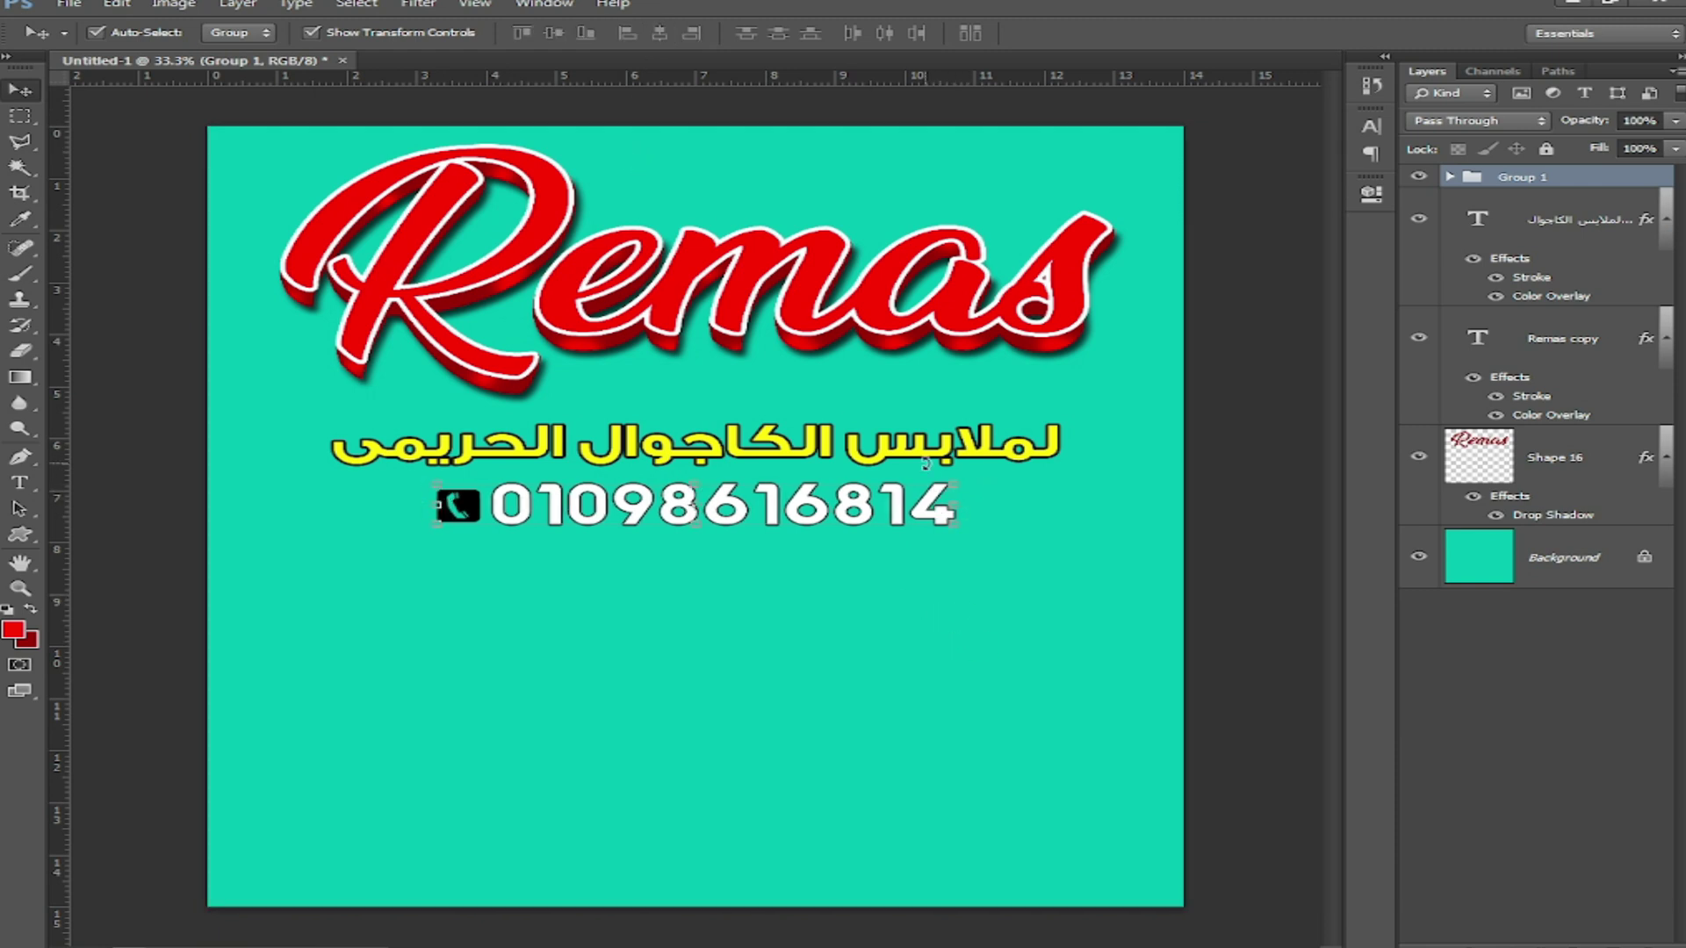
Step: Scale the phone group to about 84% and move it up above the Arabic tagline
{"action": "key", "text": "ctrl+t"}
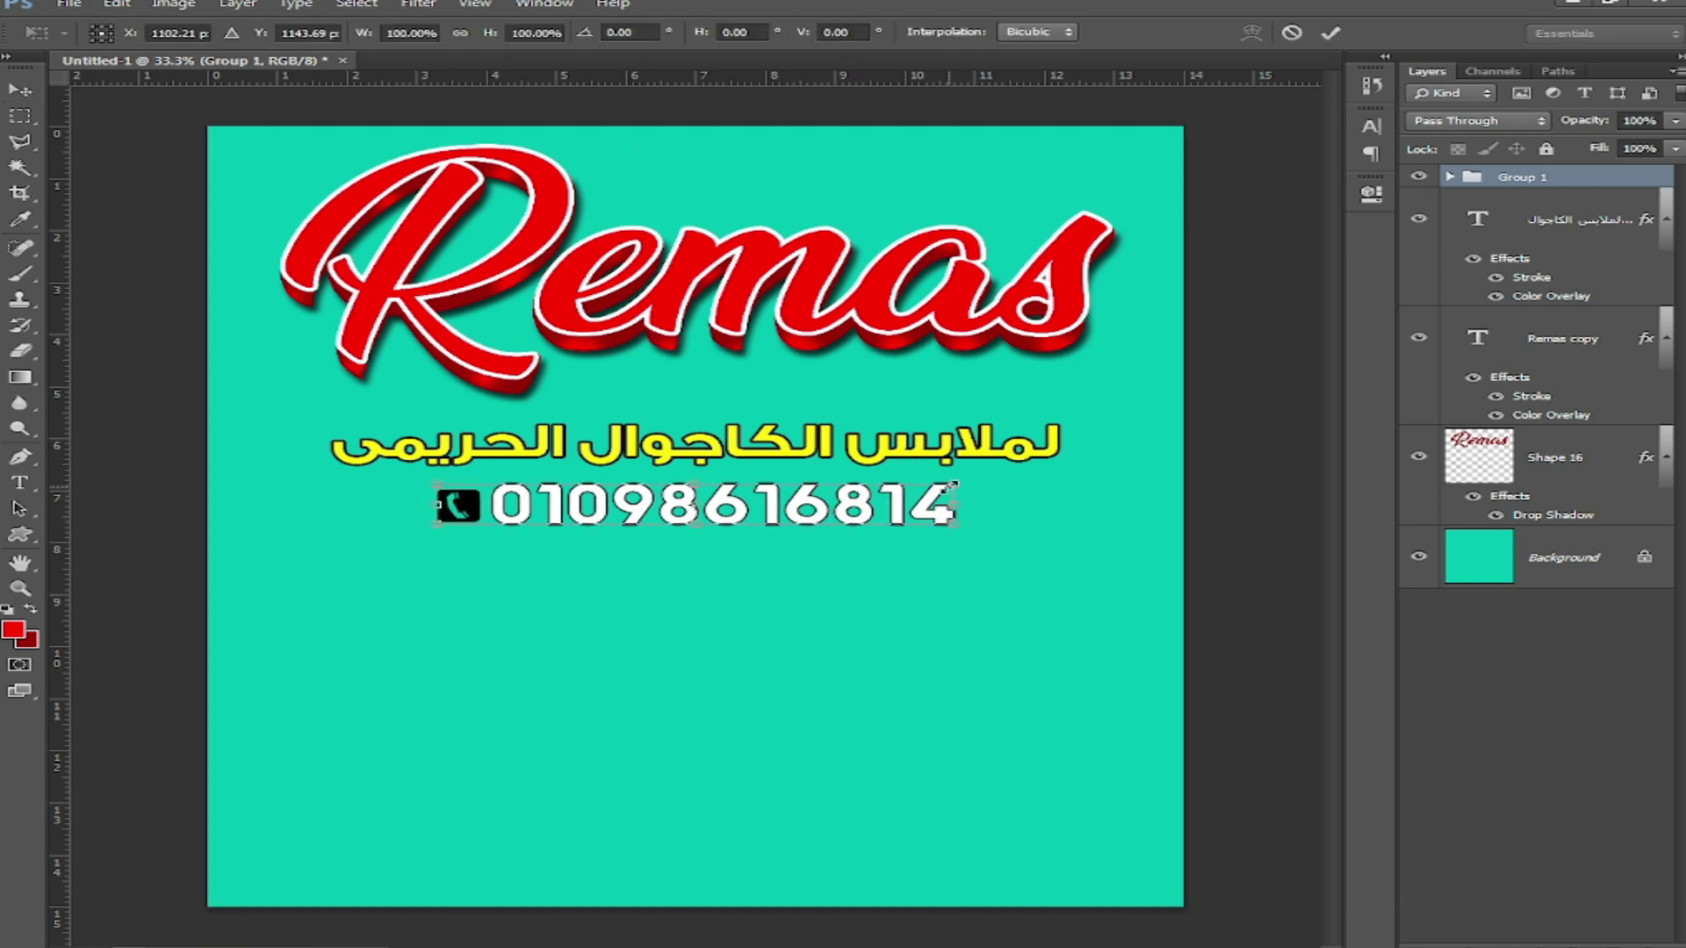
{"action": "left_click_drag", "start_coordinate": [960, 485], "coordinate": [997, 417]}
{"action": "left_click_drag", "start_coordinate": [901, 397], "coordinate": [938, 391]}
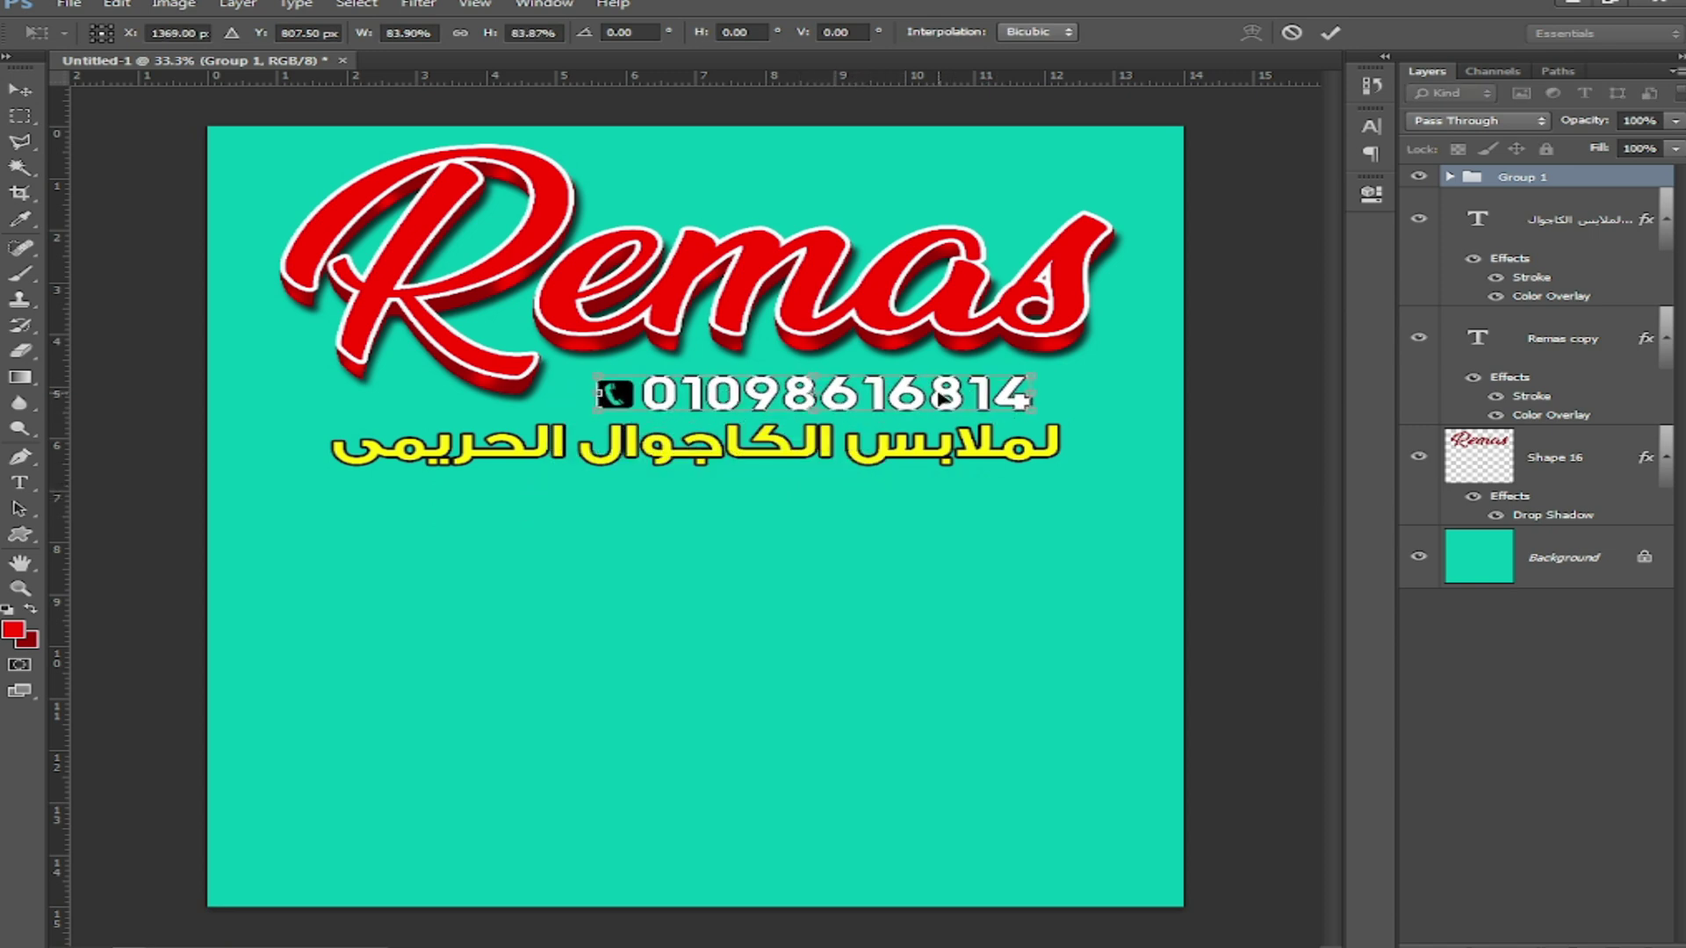
{"action": "key", "text": "Return"}
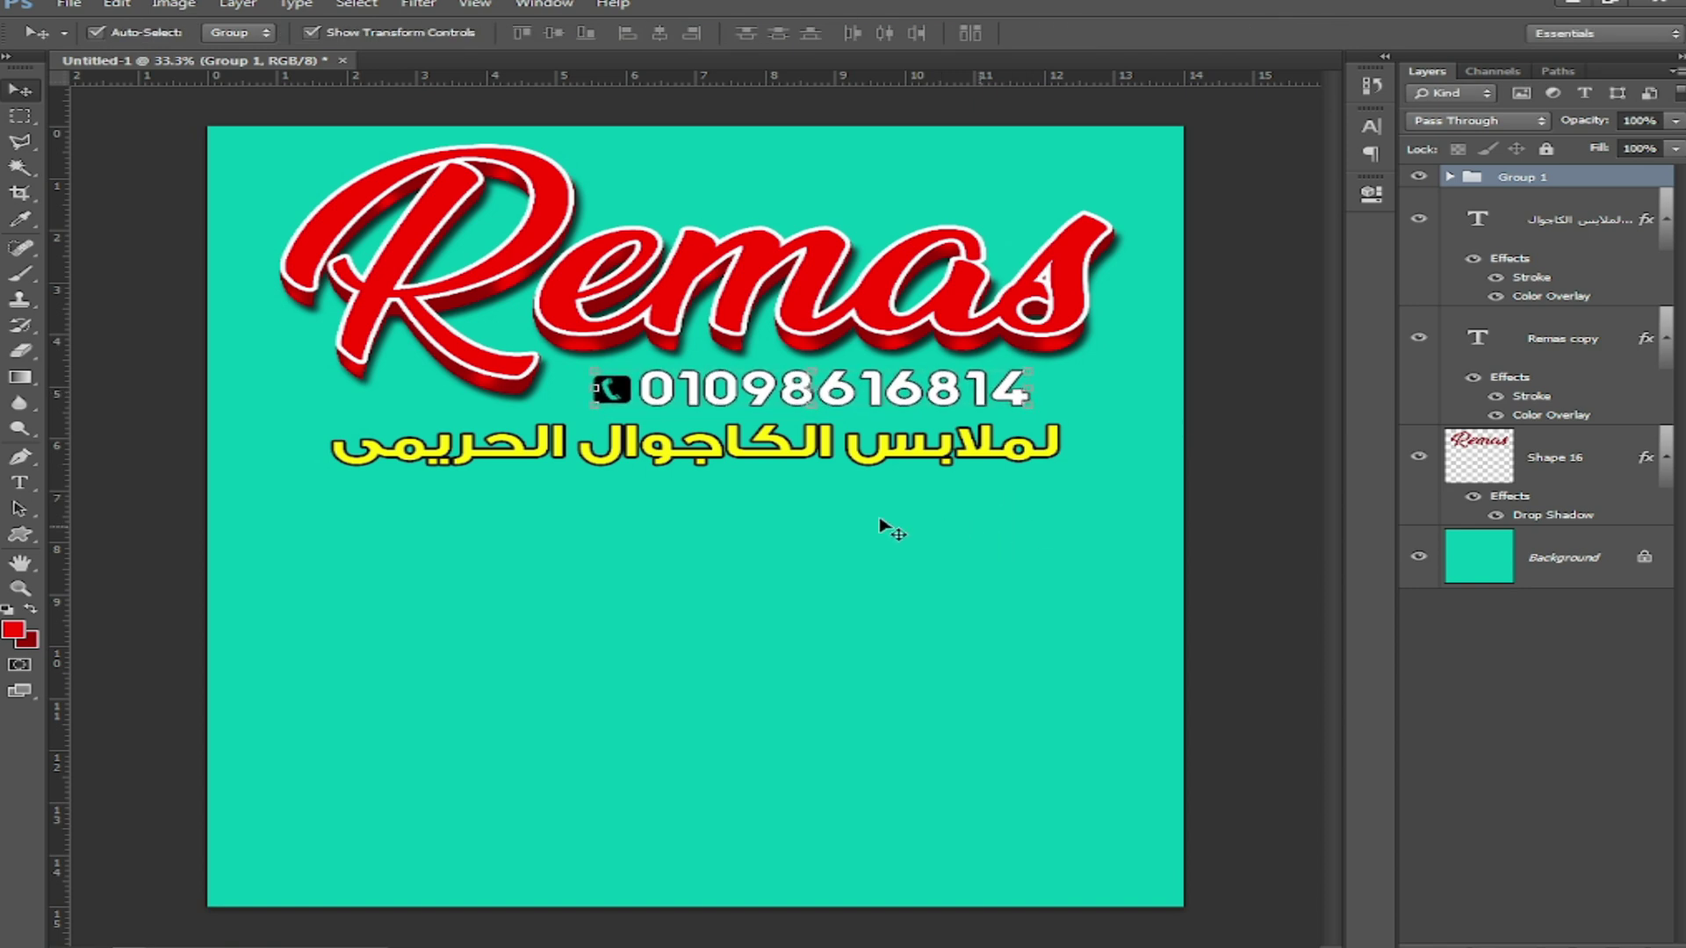
Step: Edit the yellow Arabic subtitle text layer, then deselect it and zoom the view out
{"action": "left_click", "coordinate": [964, 461]}
{"action": "left_click", "coordinate": [19, 483]}
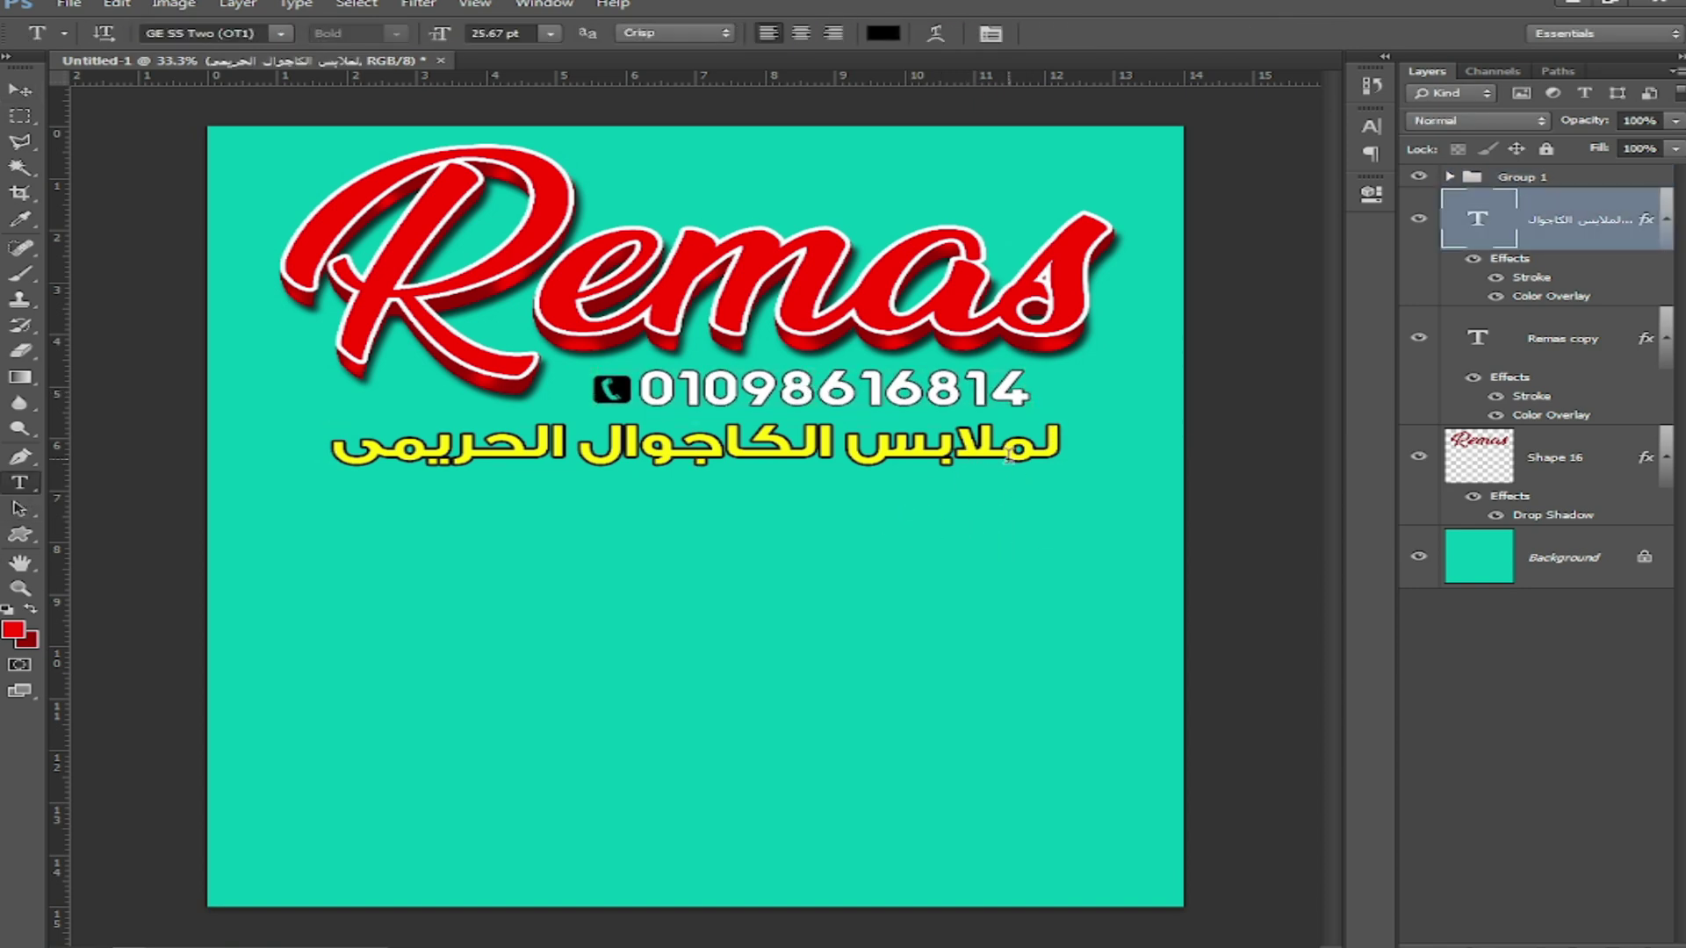
{"action": "key", "text": "v"}
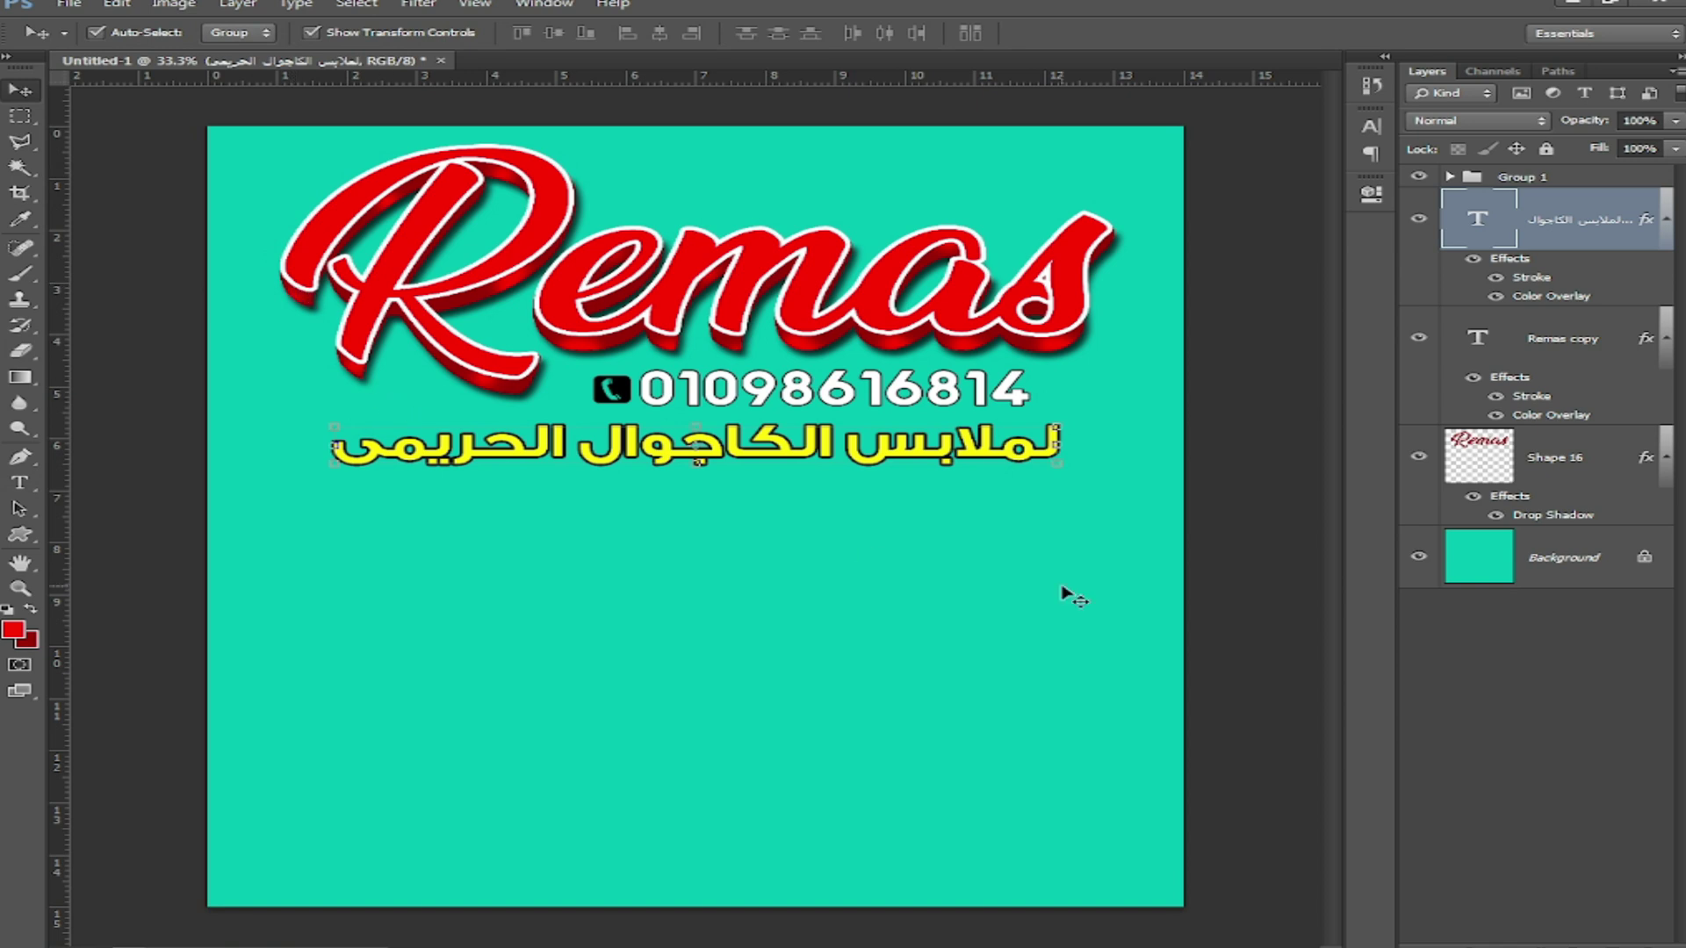
{"action": "key", "text": "t"}
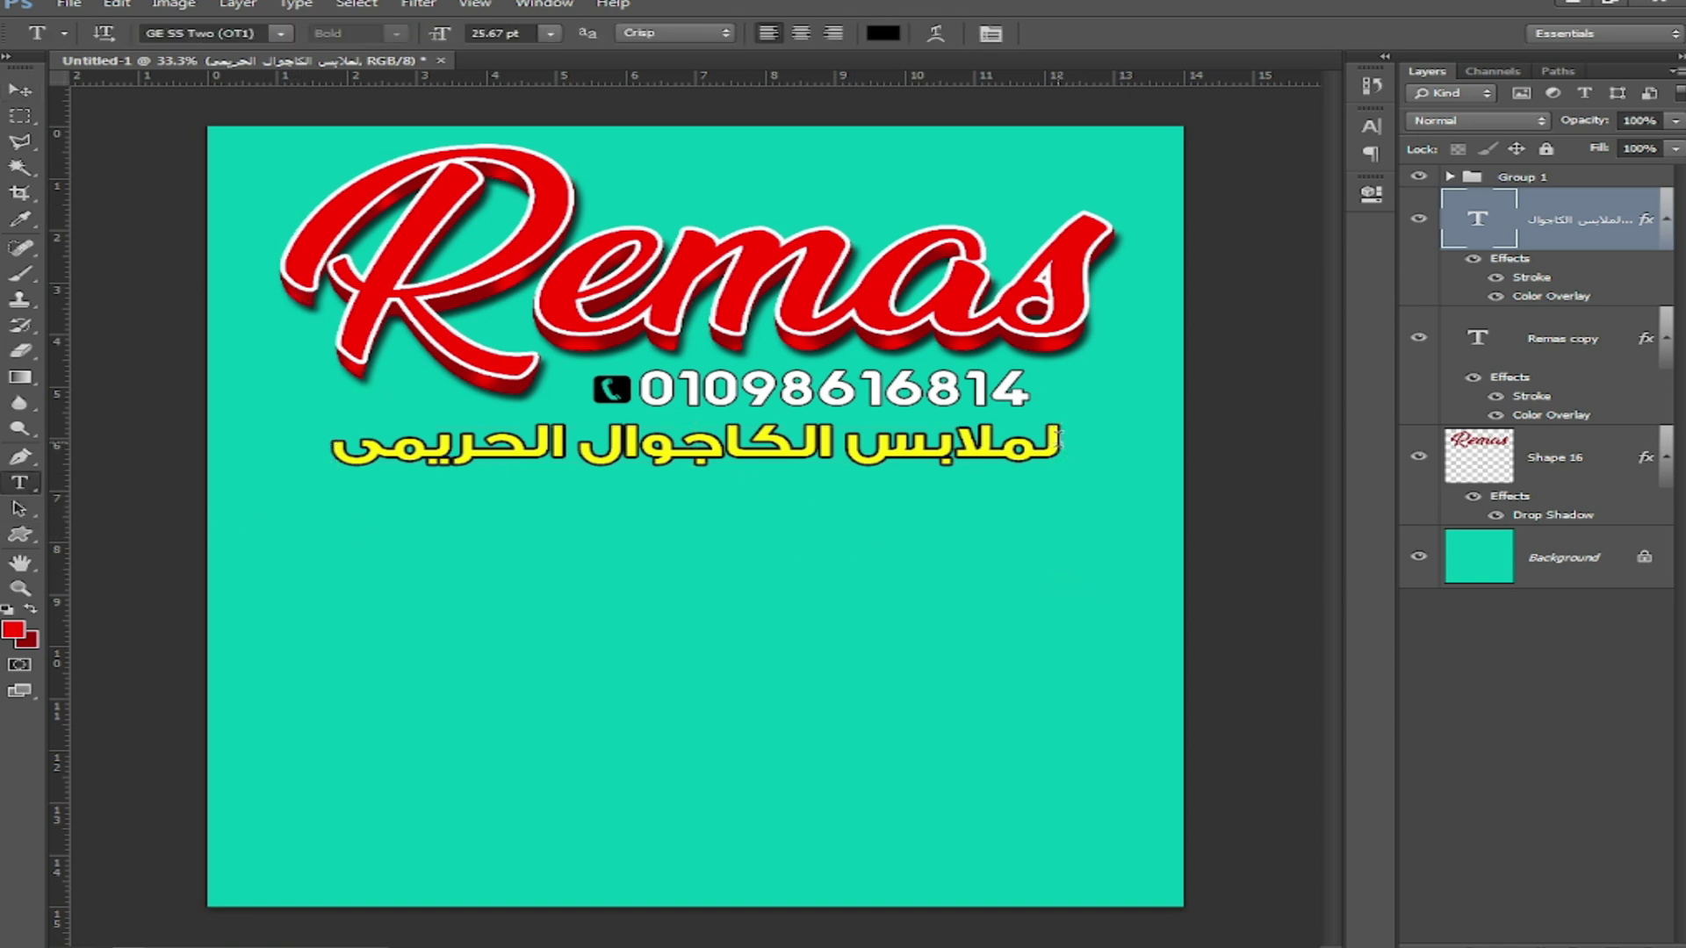
{"action": "left_click", "coordinate": [21, 91]}
{"action": "left_click", "coordinate": [837, 535]}
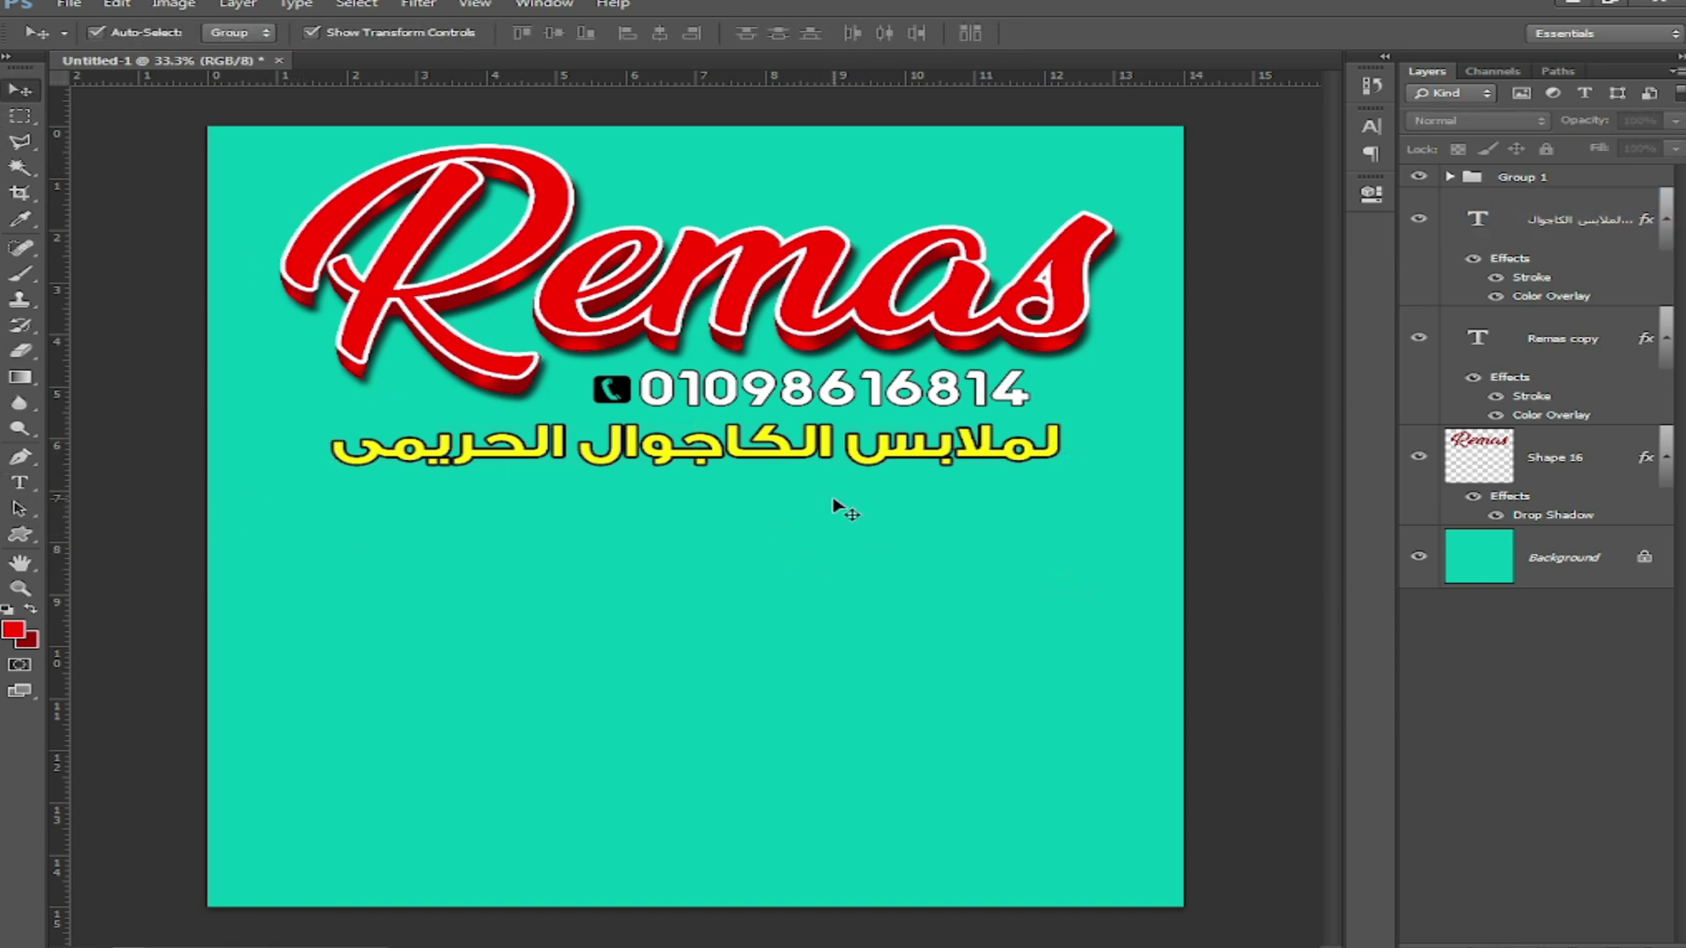
{"action": "key", "text": "ctrl+minus"}
{"action": "key", "text": "p"}
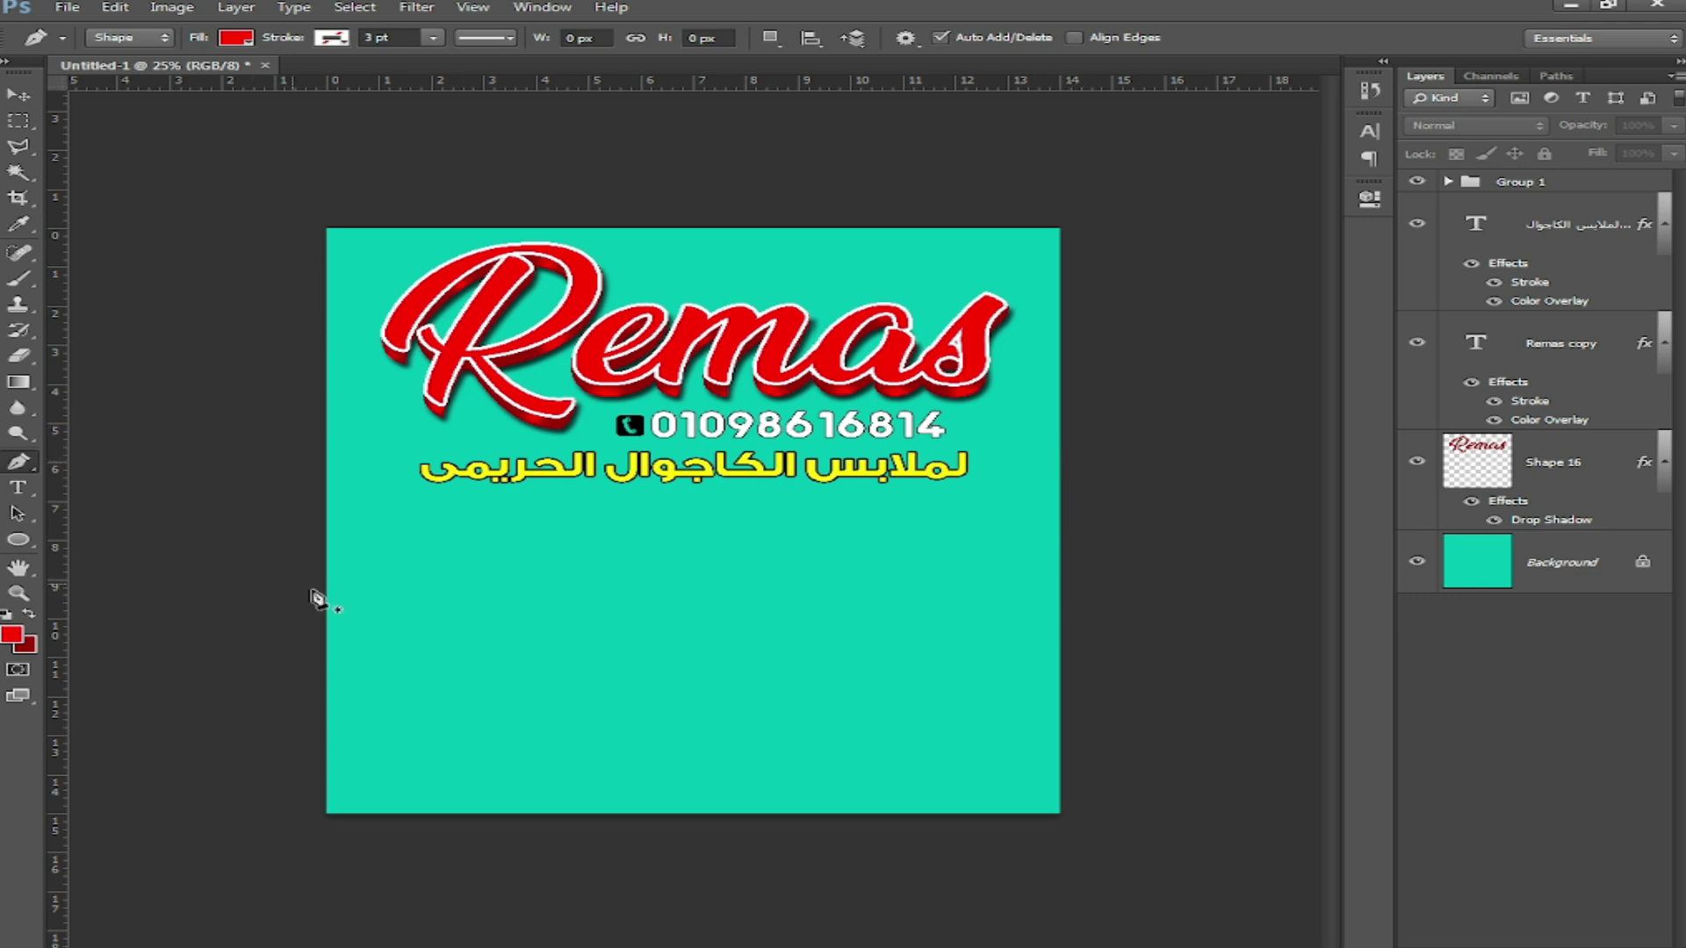
Step: Draw a closed four-point Pen shape covering the flyer's lower half
{"action": "left_click", "coordinate": [278, 422]}
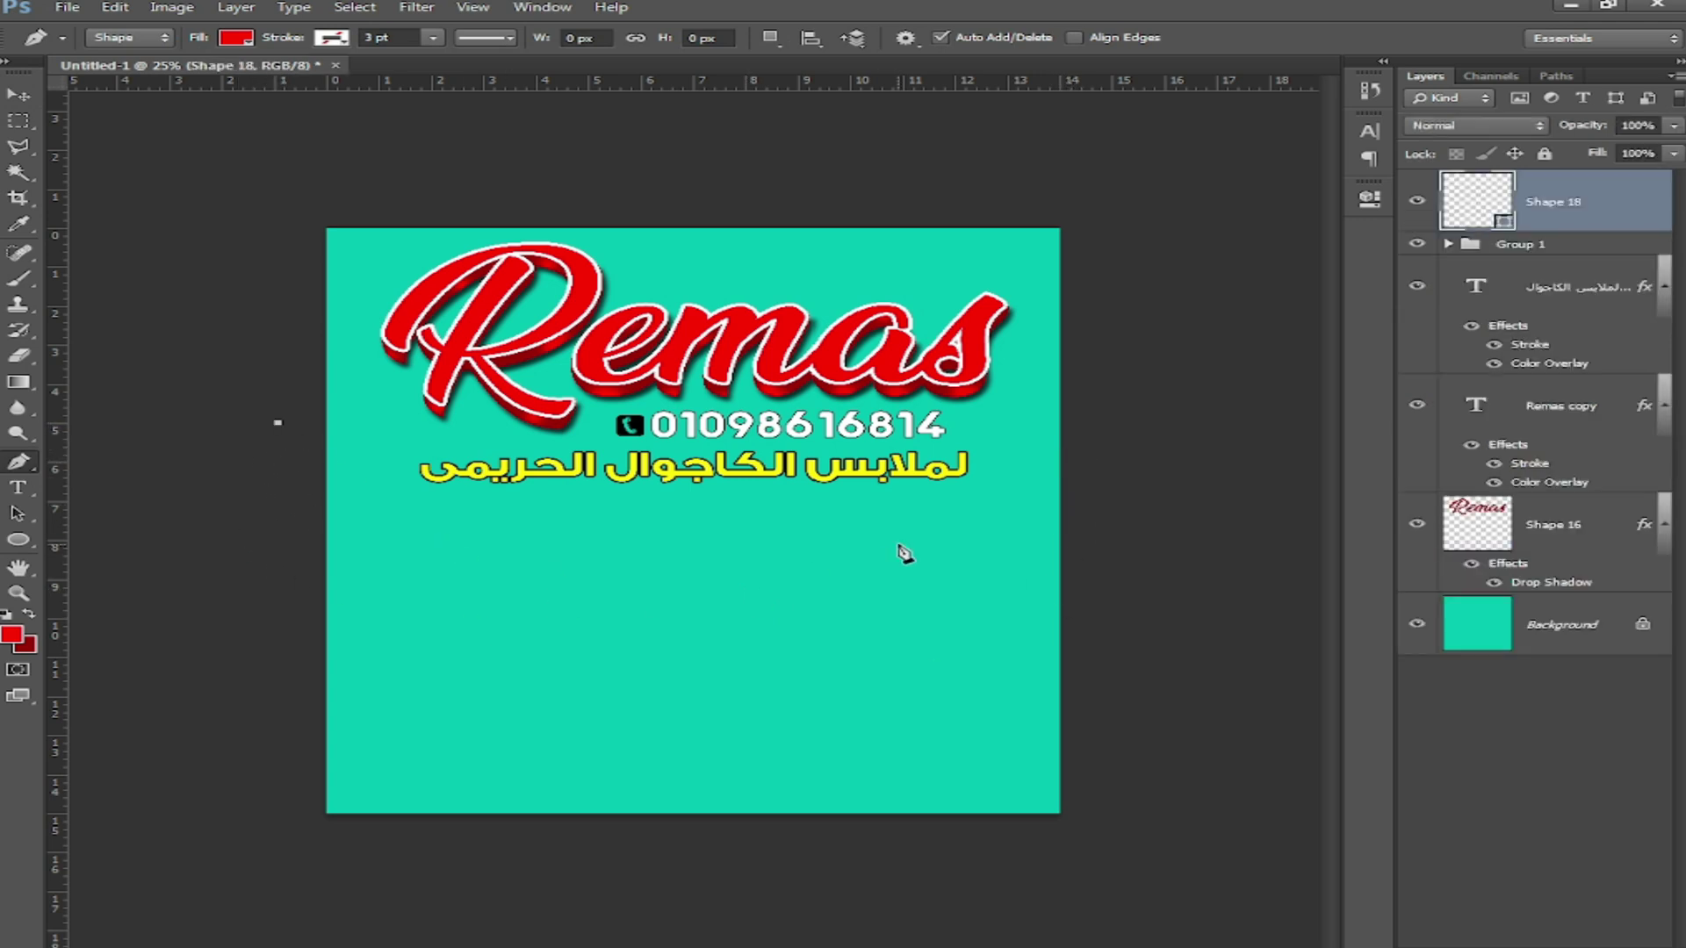
{"action": "left_click", "coordinate": [1143, 605]}
{"action": "left_click", "coordinate": [1177, 867]}
{"action": "left_click", "coordinate": [260, 871]}
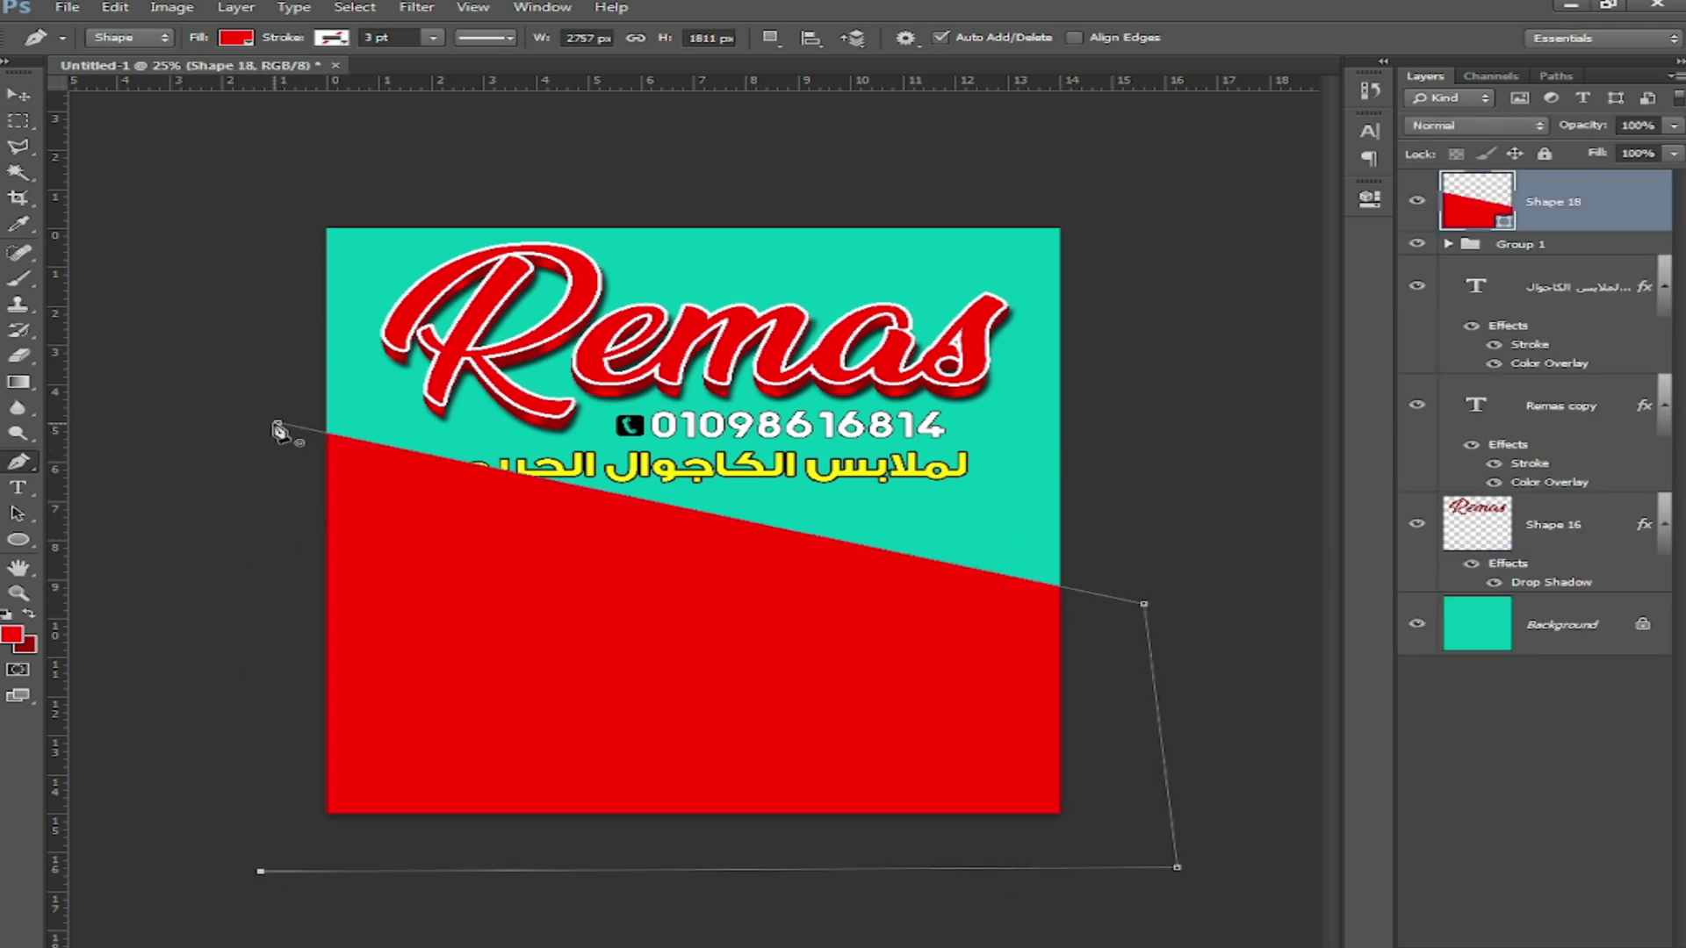
{"action": "left_click", "coordinate": [277, 423]}
Step: Curve the shape's top edge into a wave with Convert Point
{"action": "right_click", "coordinate": [18, 461]}
{"action": "left_click", "coordinate": [154, 533]}
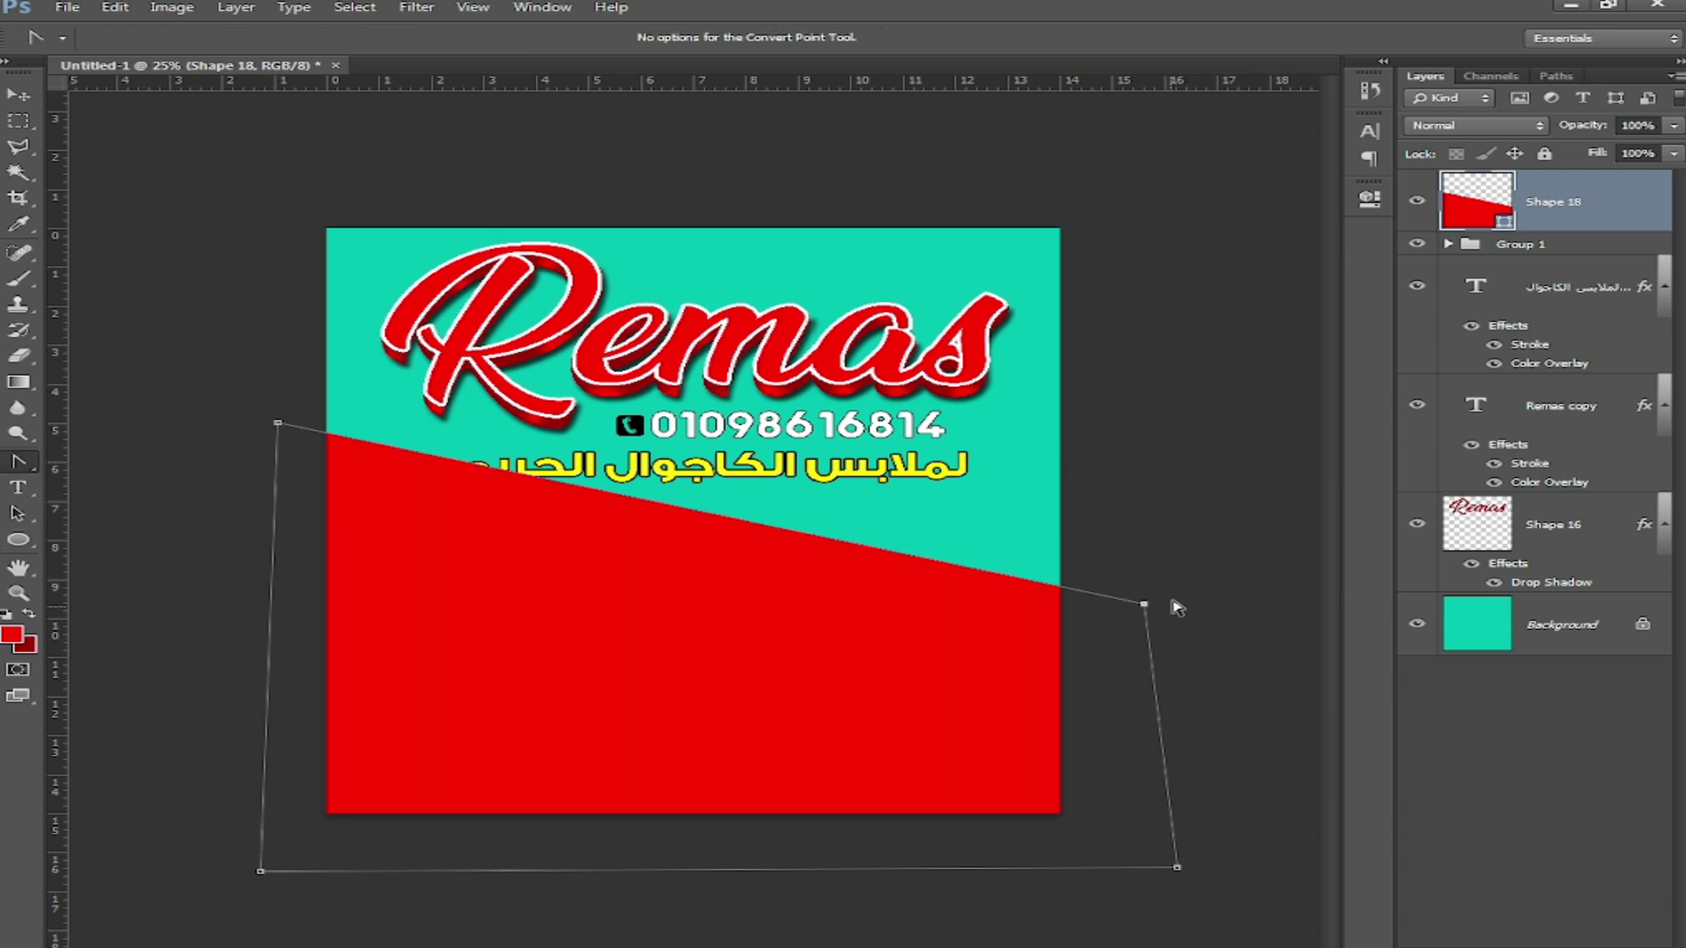
{"action": "left_click_drag", "start_coordinate": [1143, 605], "coordinate": [1222, 775]}
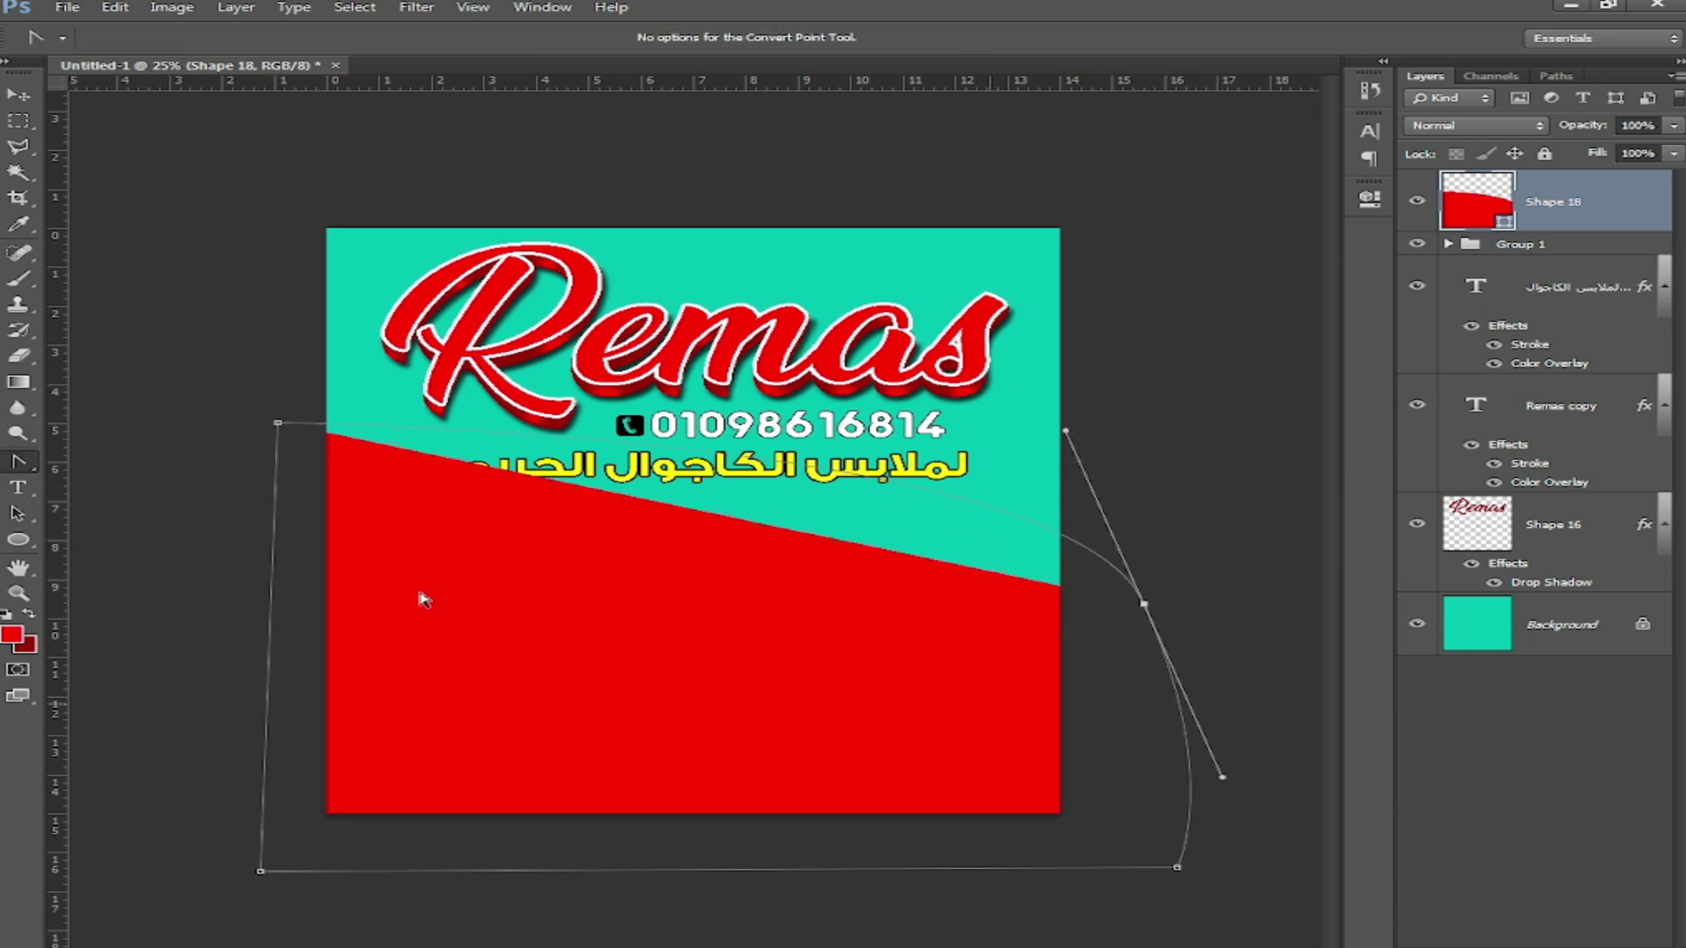
{"action": "left_click_drag", "start_coordinate": [277, 422], "coordinate": [465, 691]}
{"action": "left_click_drag", "start_coordinate": [1065, 432], "coordinate": [972, 363]}
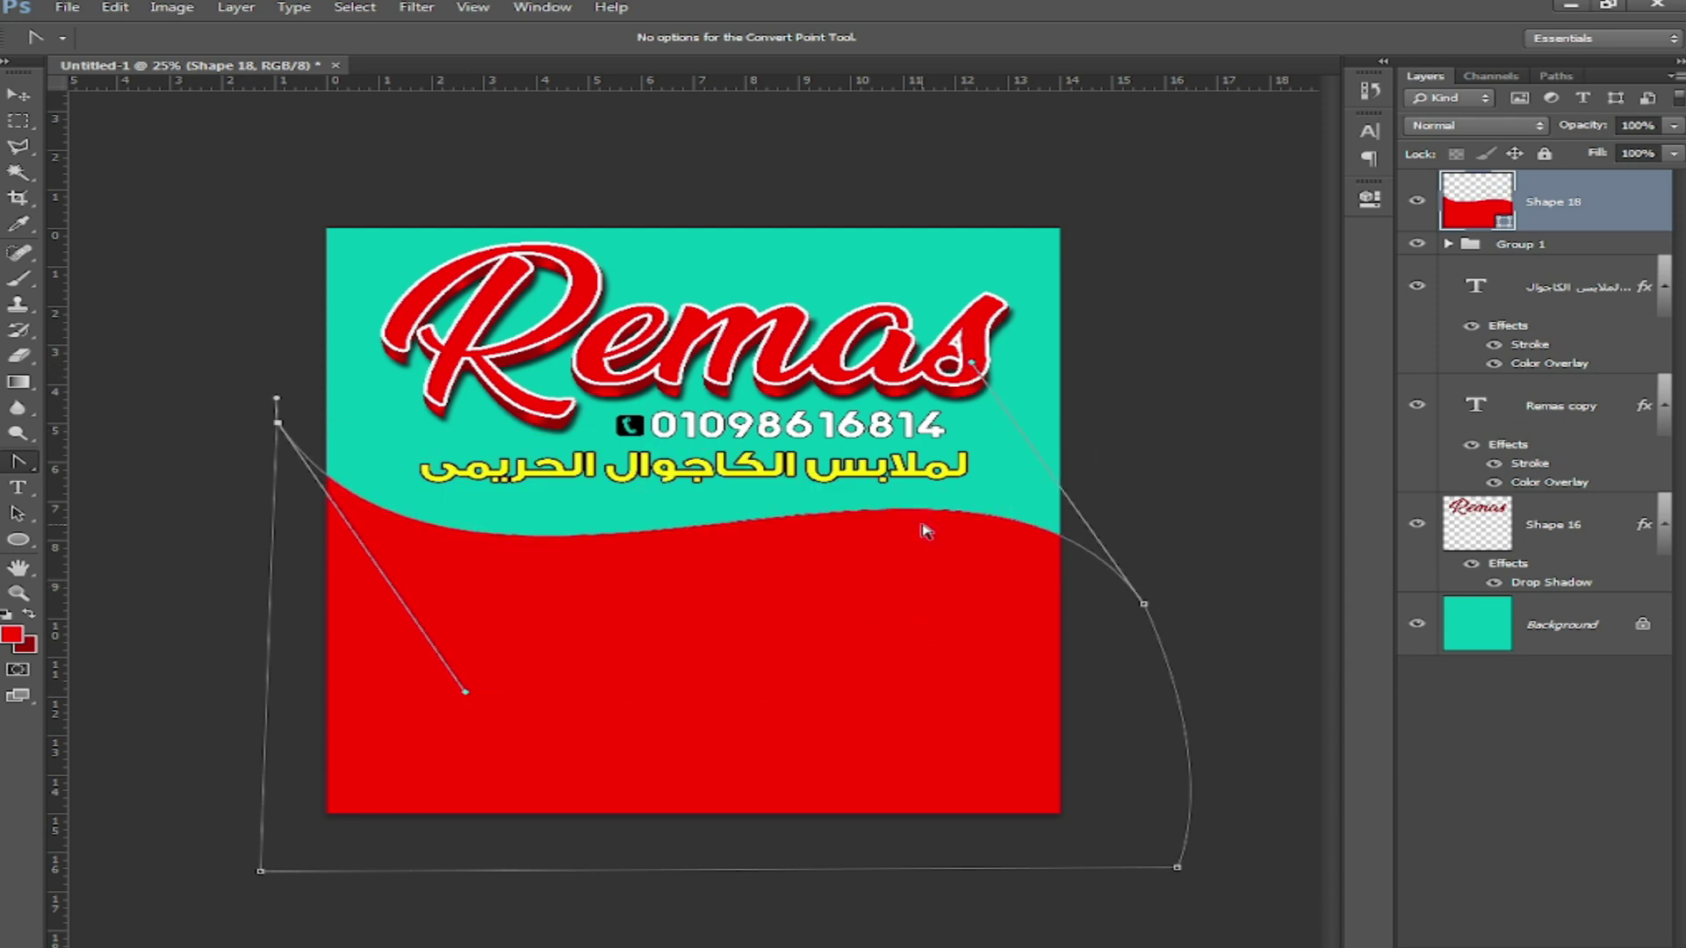
{"action": "left_click", "coordinate": [17, 94]}
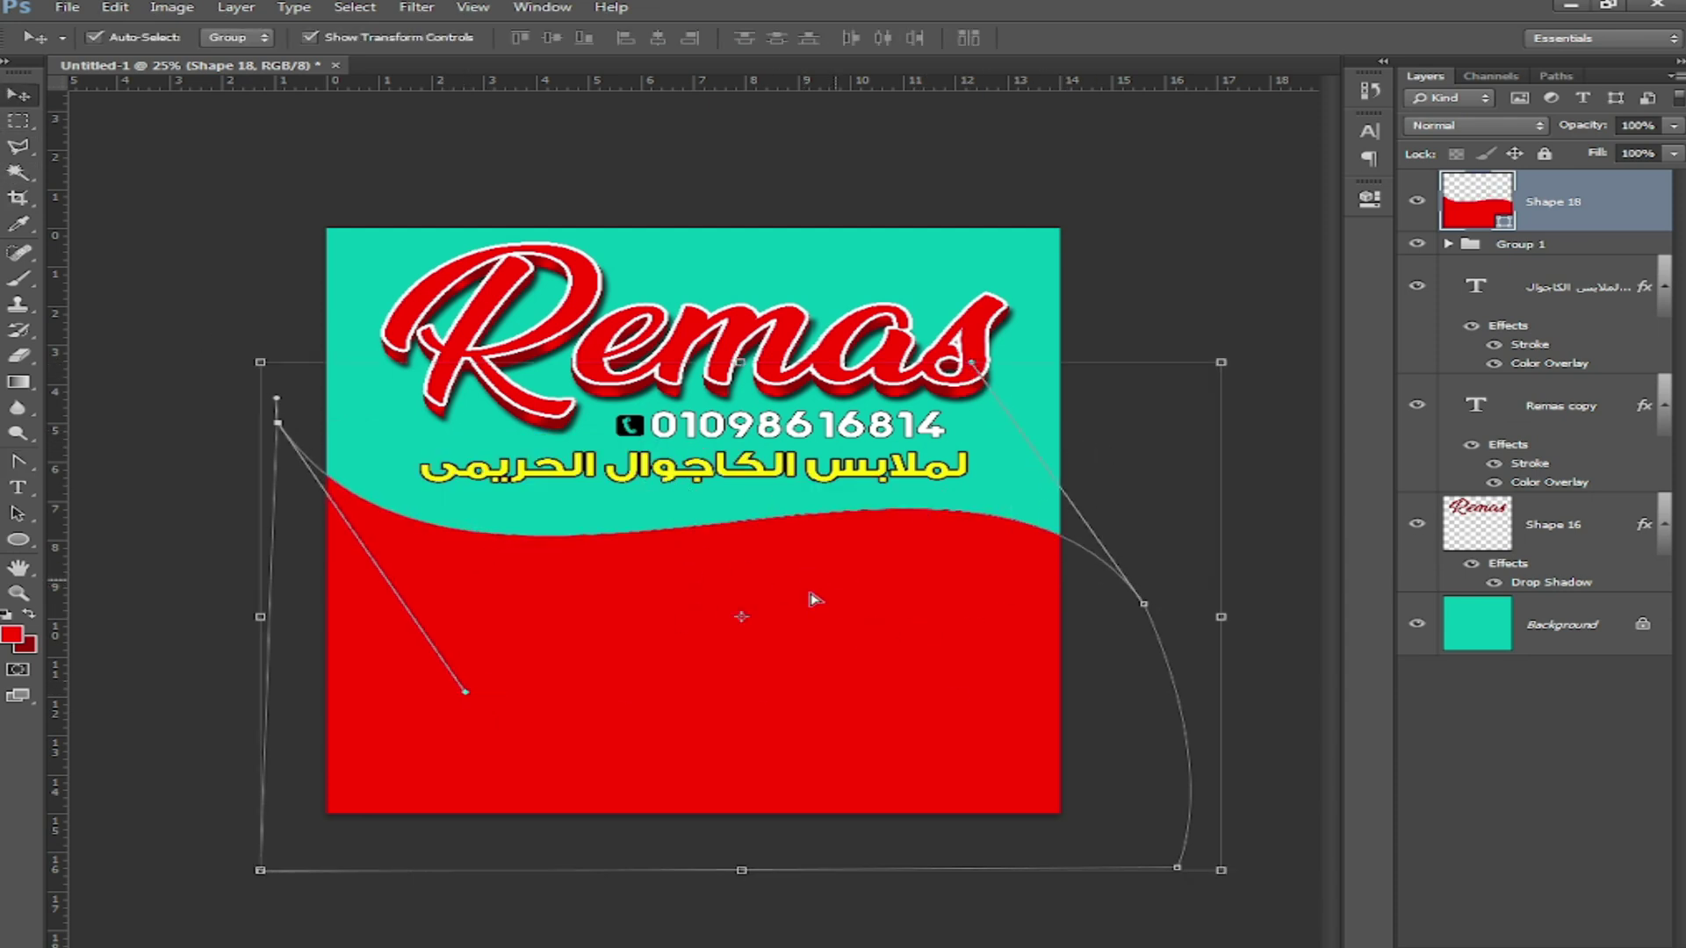
Step: Duplicate the wave slightly lower and sample teal for the original's fill colour
{"action": "mouse_move", "coordinate": [815, 600]}
{"action": "left_mouse_down"}
{"action": "mouse_move", "coordinate": [815, 620]}
{"action": "mouse_move", "coordinate": [753, 576]}
{"action": "left_mouse_up"}
{"action": "double_click", "coordinate": [1504, 287]}
{"action": "left_click", "coordinate": [1053, 488]}
Step: Recolour Shape 18 dark teal and its copy the teal background colour
{"action": "left_click", "coordinate": [1083, 740]}
{"action": "left_click", "coordinate": [1365, 568]}
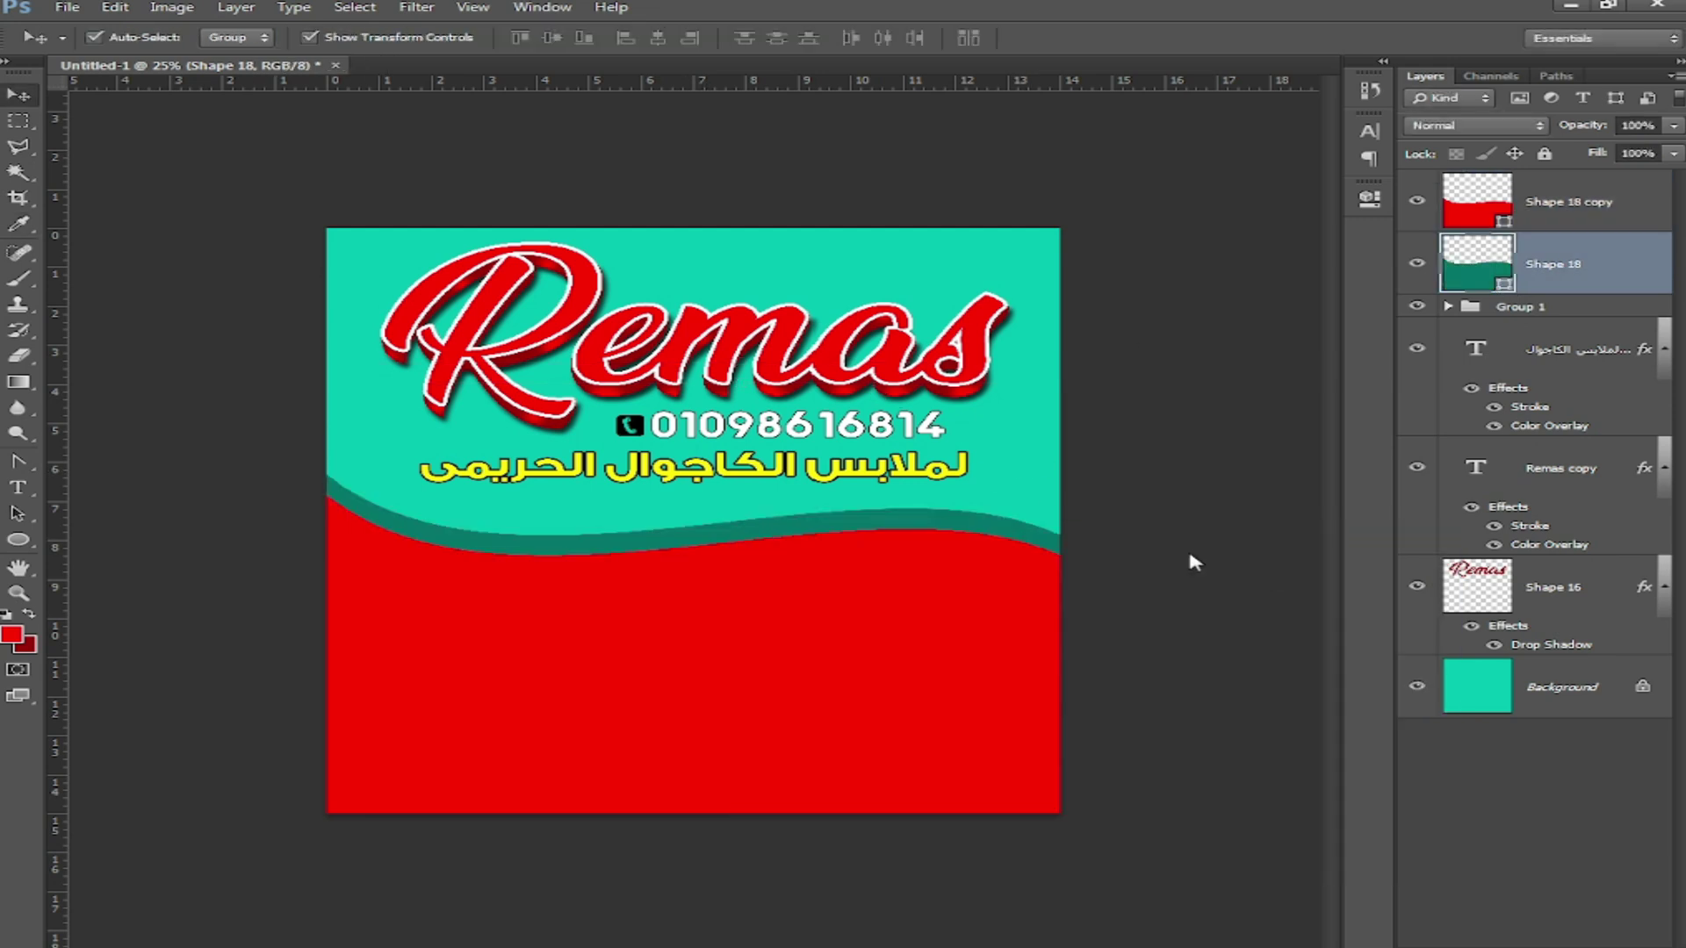
{"action": "left_click", "coordinate": [1564, 231]}
{"action": "double_click", "coordinate": [1504, 225]}
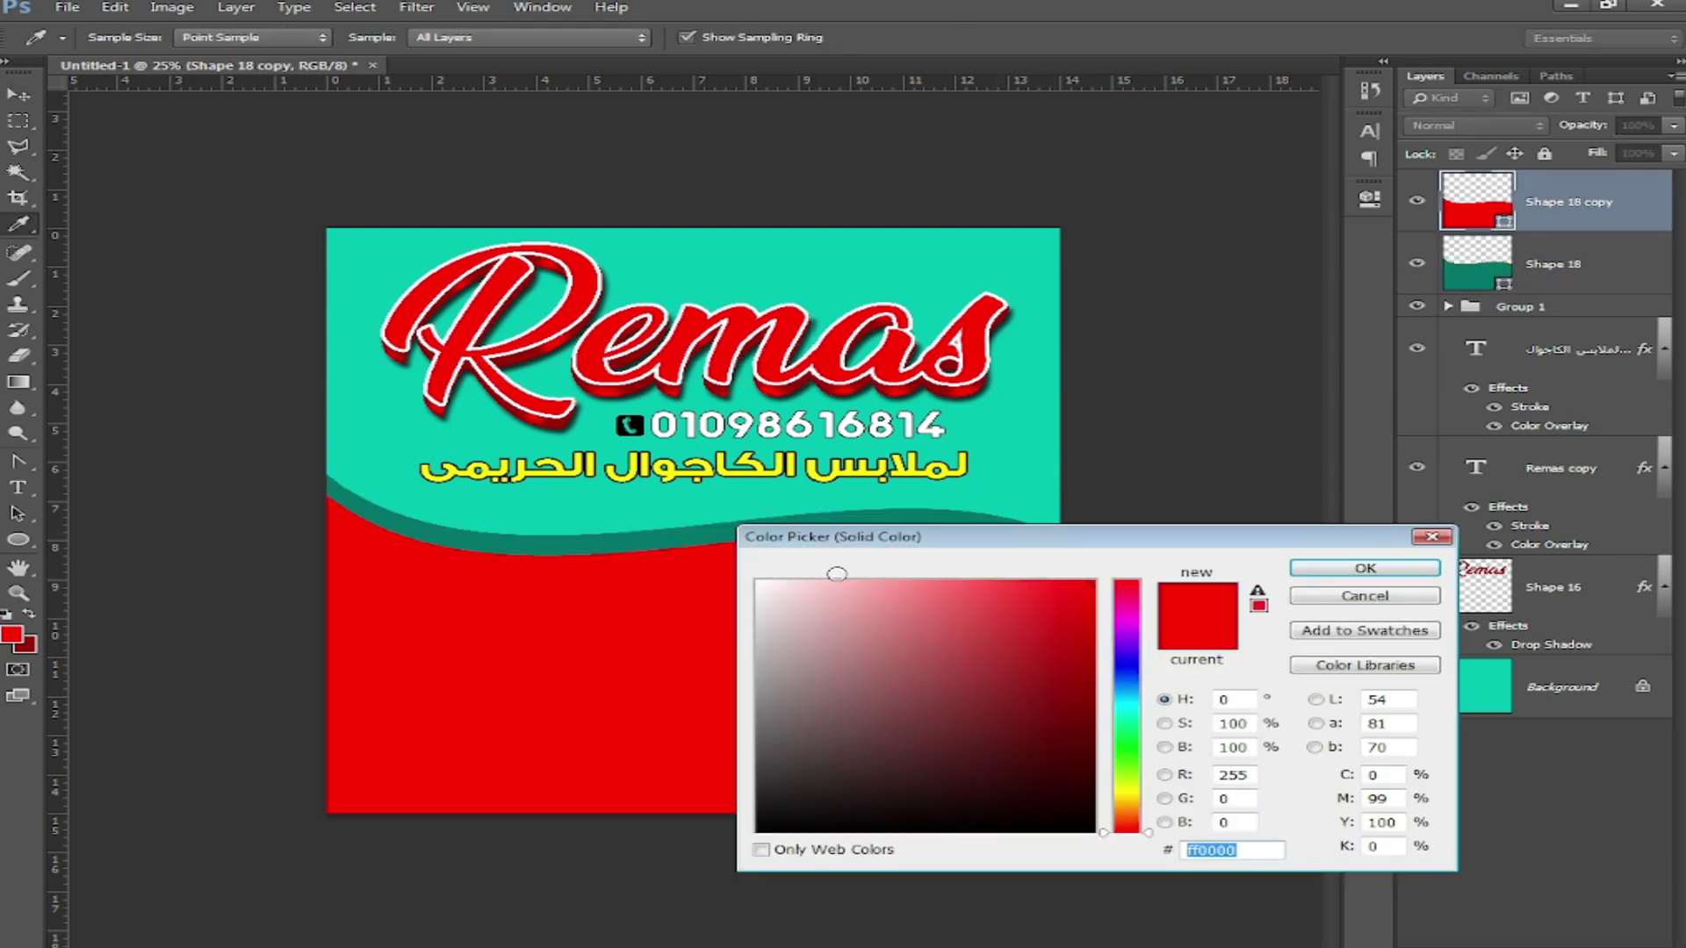
{"action": "left_click", "coordinate": [1027, 494]}
{"action": "left_click", "coordinate": [1317, 569]}
Step: Duplicate the teal wave and make the new copy white
{"action": "key", "text": "ctrl+j"}
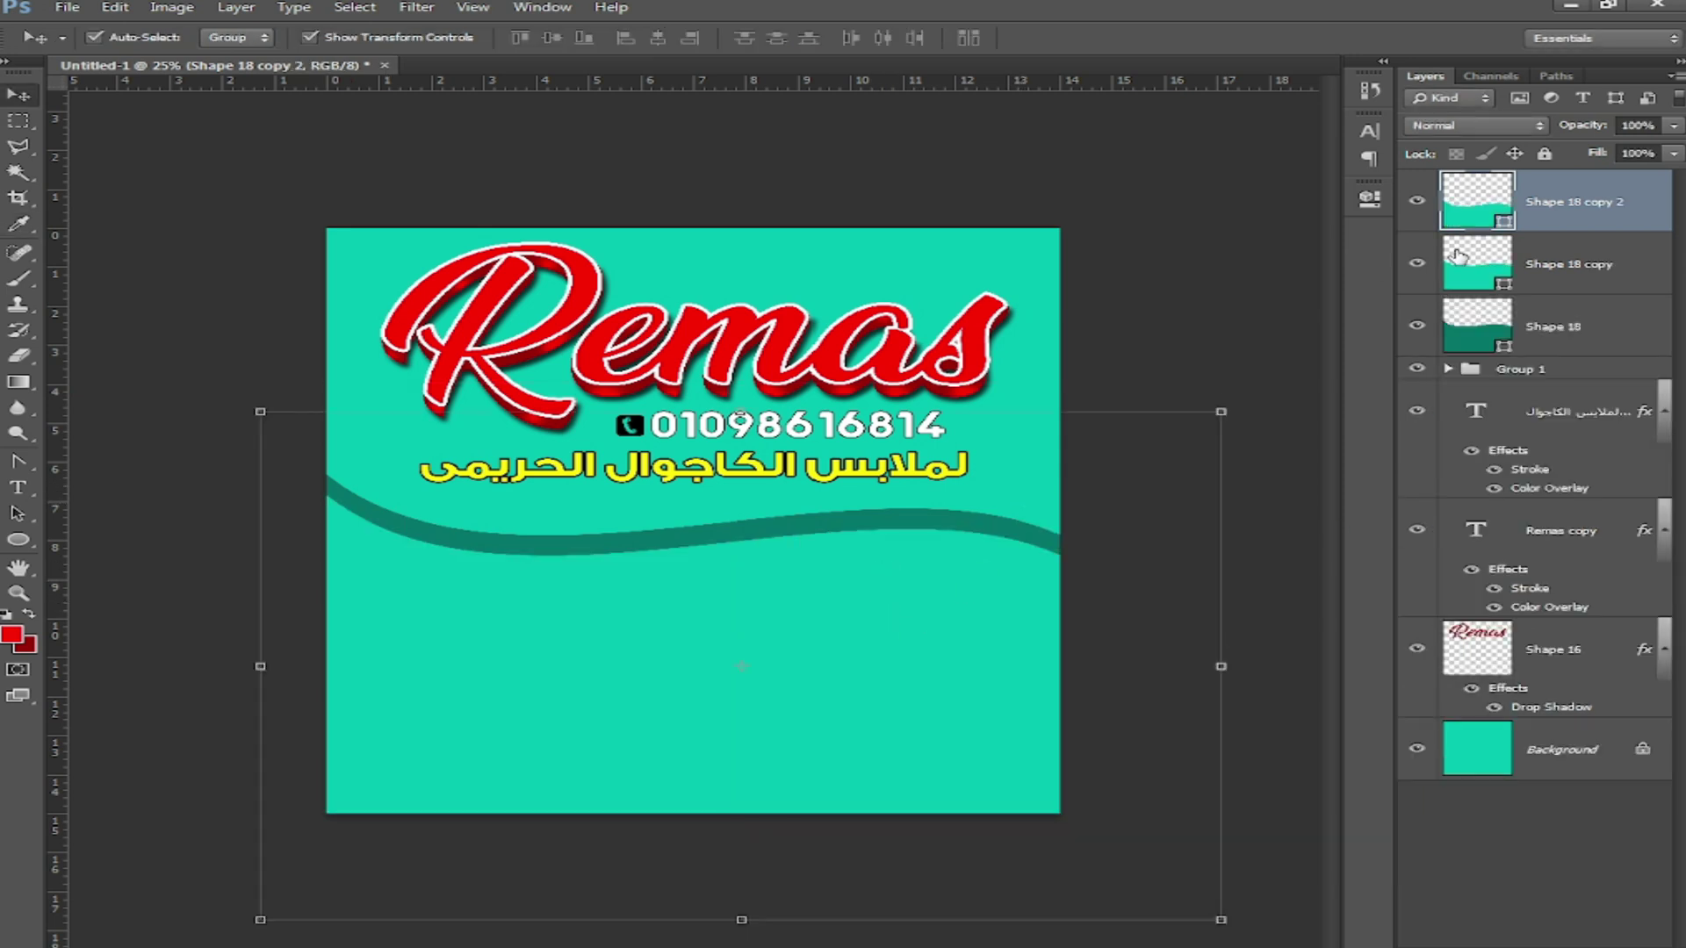
{"action": "double_click", "coordinate": [1504, 224]}
{"action": "left_click", "coordinate": [757, 581]}
{"action": "left_click", "coordinate": [1369, 571]}
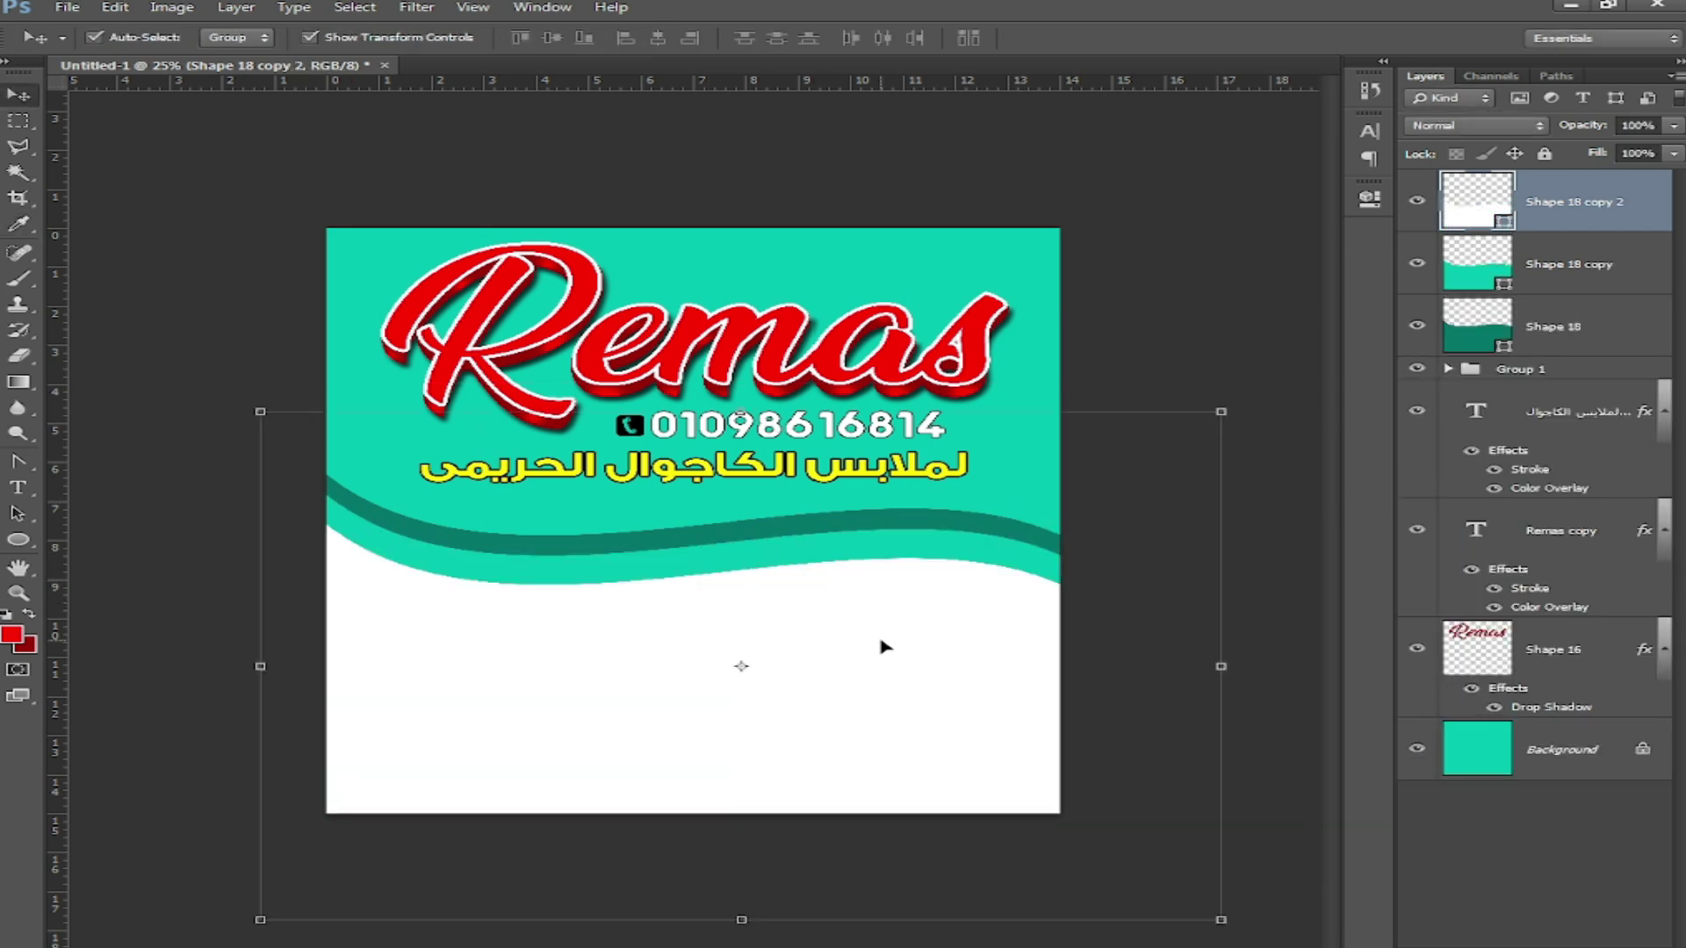
Step: Try tilting the teal and white waves about 4.5 degrees, then cancel to keep them upright
{"action": "left_click", "coordinate": [1128, 219]}
{"action": "left_click", "coordinate": [1006, 558]}
{"action": "left_click", "coordinate": [962, 645], "text": "shift"}
{"action": "left_click_drag", "start_coordinate": [1238, 386], "coordinate": [1234, 346]}
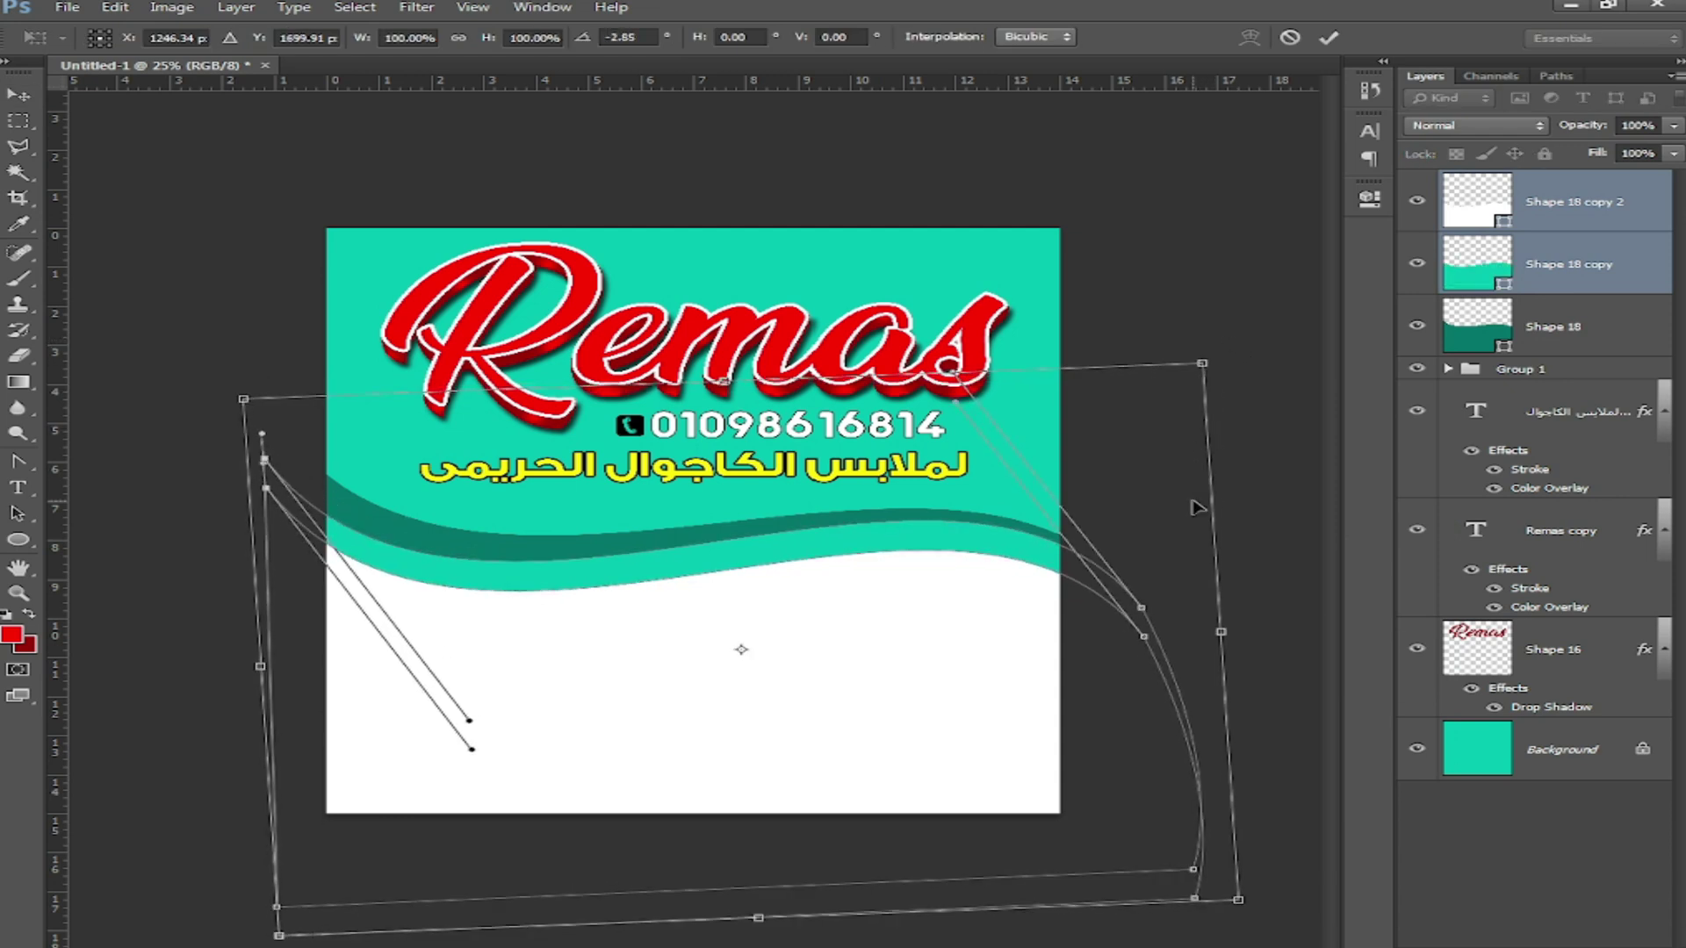
{"action": "key", "text": "Escape"}
{"action": "left_click", "coordinate": [1045, 597]}
{"action": "key", "text": "ctrl+t"}
{"action": "left_click_drag", "start_coordinate": [1299, 408], "coordinate": [1299, 360]}
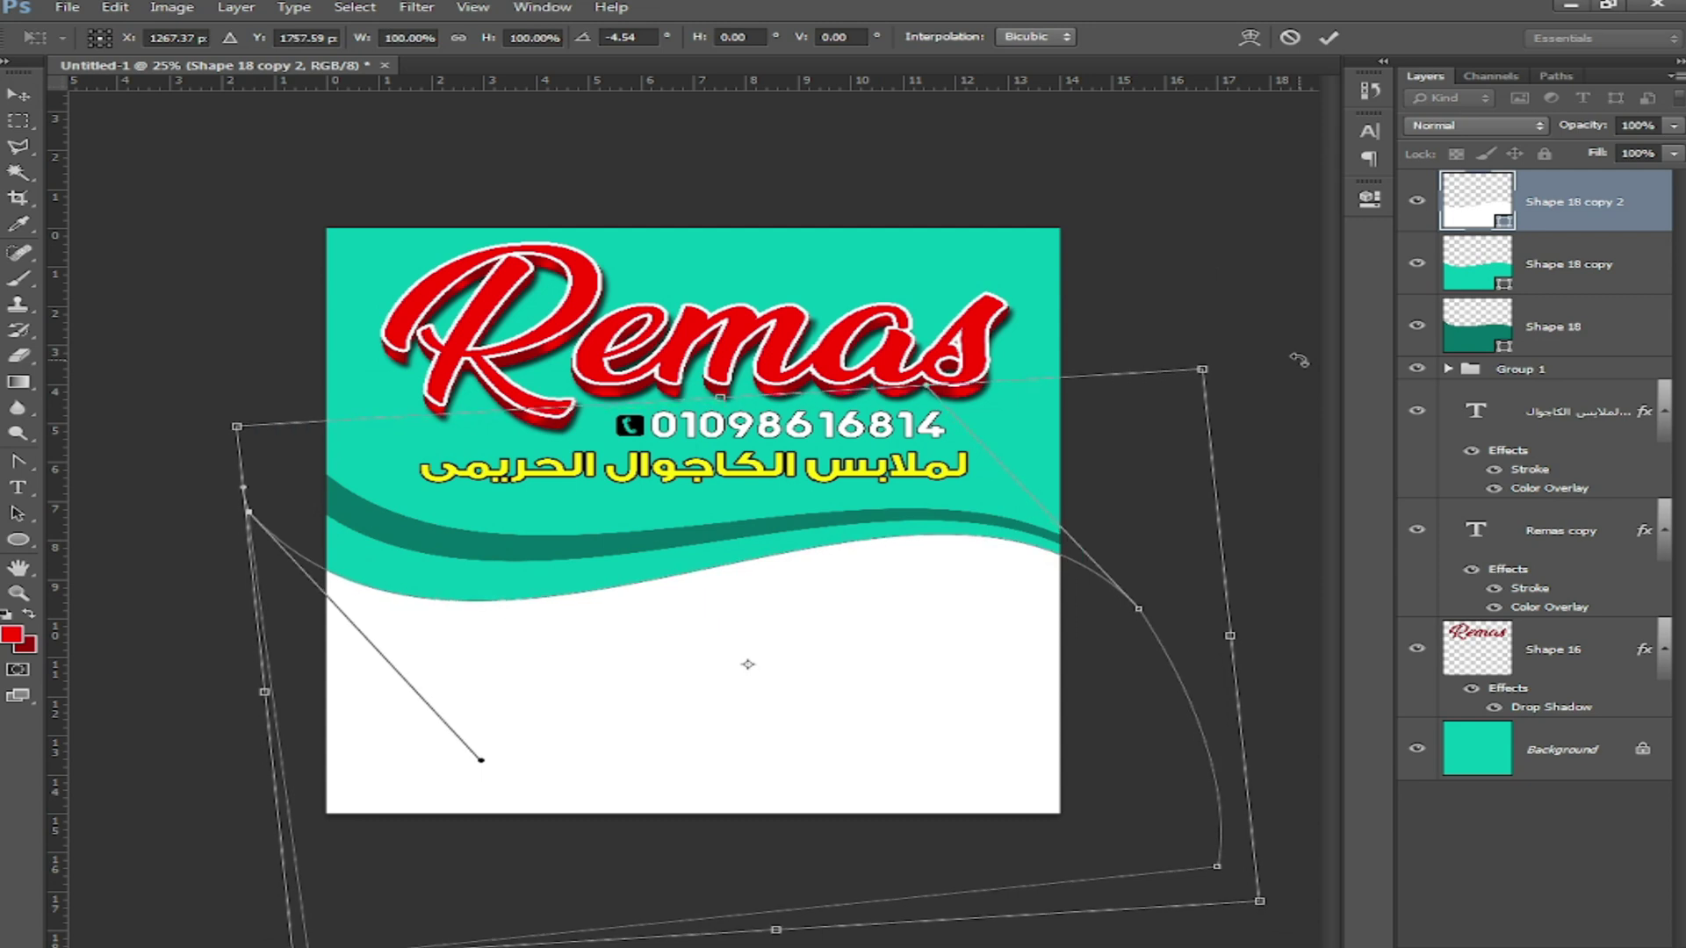
{"action": "key", "text": "Escape"}
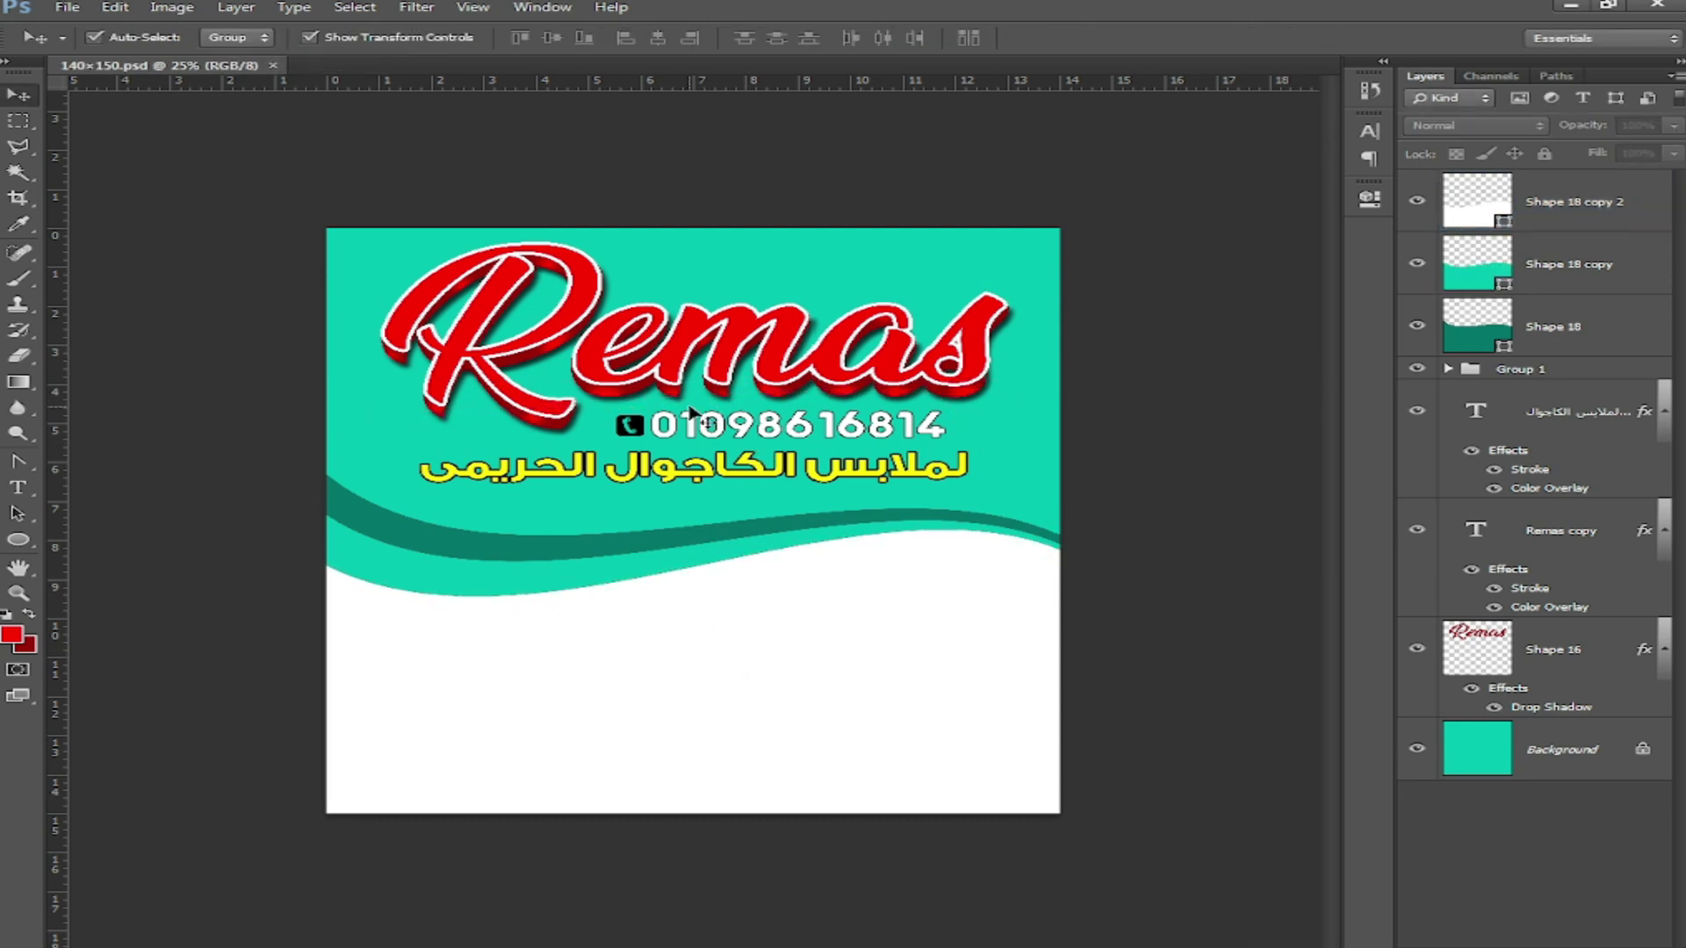
{"action": "right_click", "coordinate": [1032, 457]}
Step: Browse to Local Disk (E:) > background and drag image 19154 into Photoshop
{"action": "left_click", "coordinate": [1133, 489]}
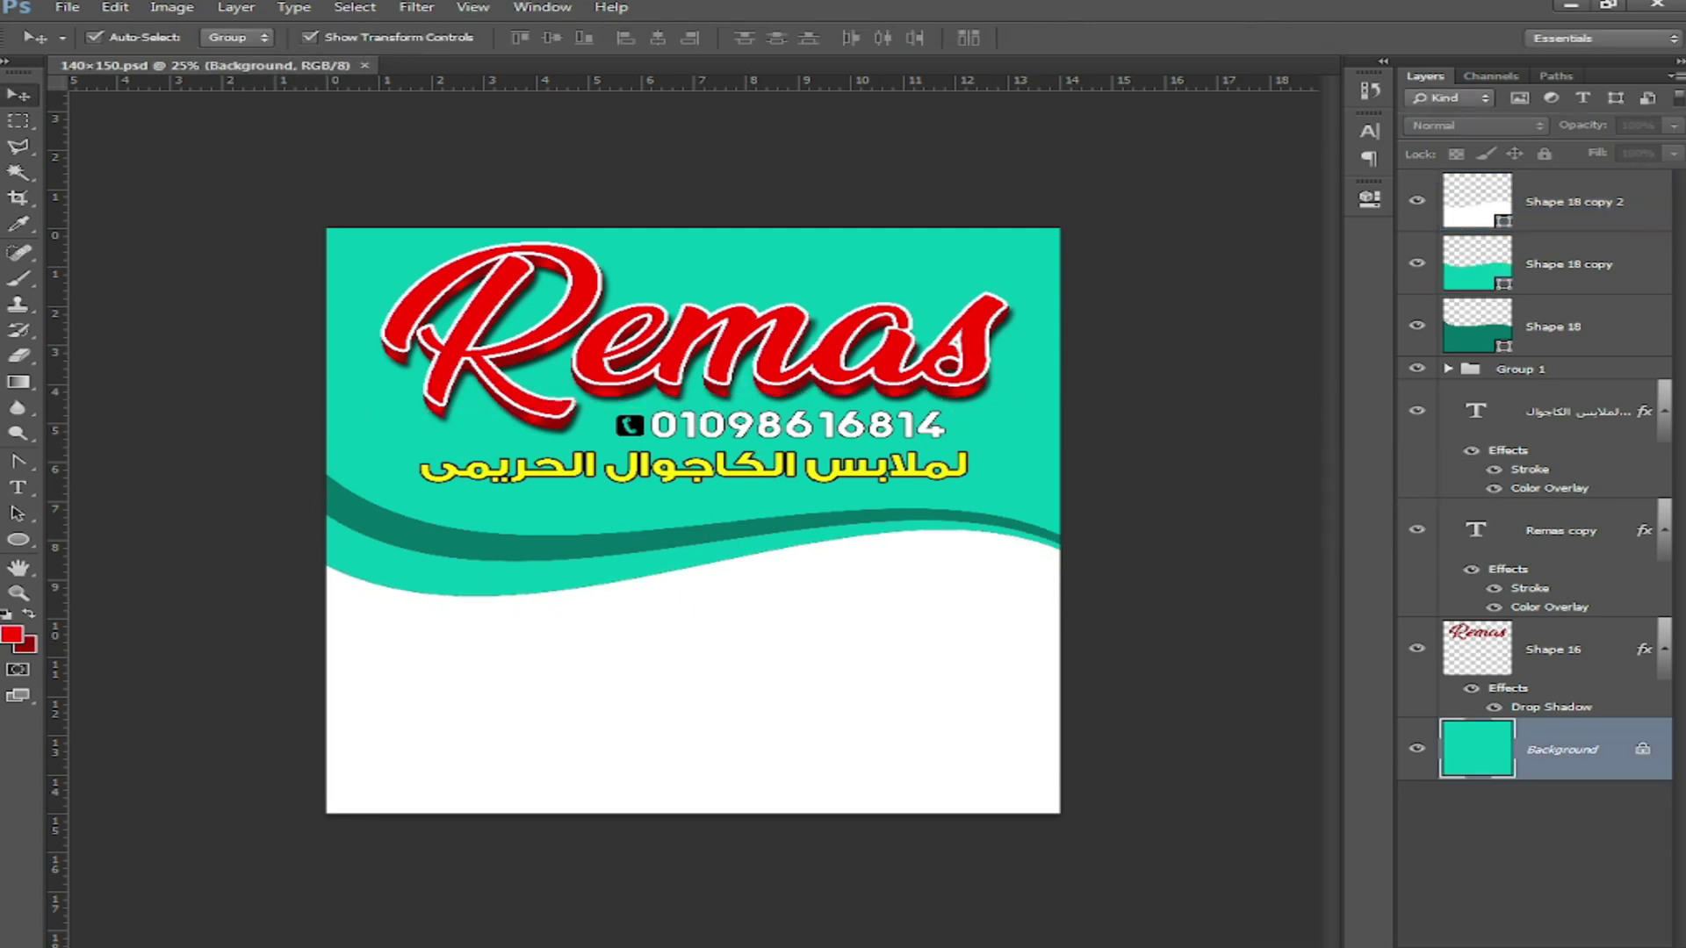
{"action": "left_click", "coordinate": [448, 946]}
{"action": "double_click", "coordinate": [1003, 544]}
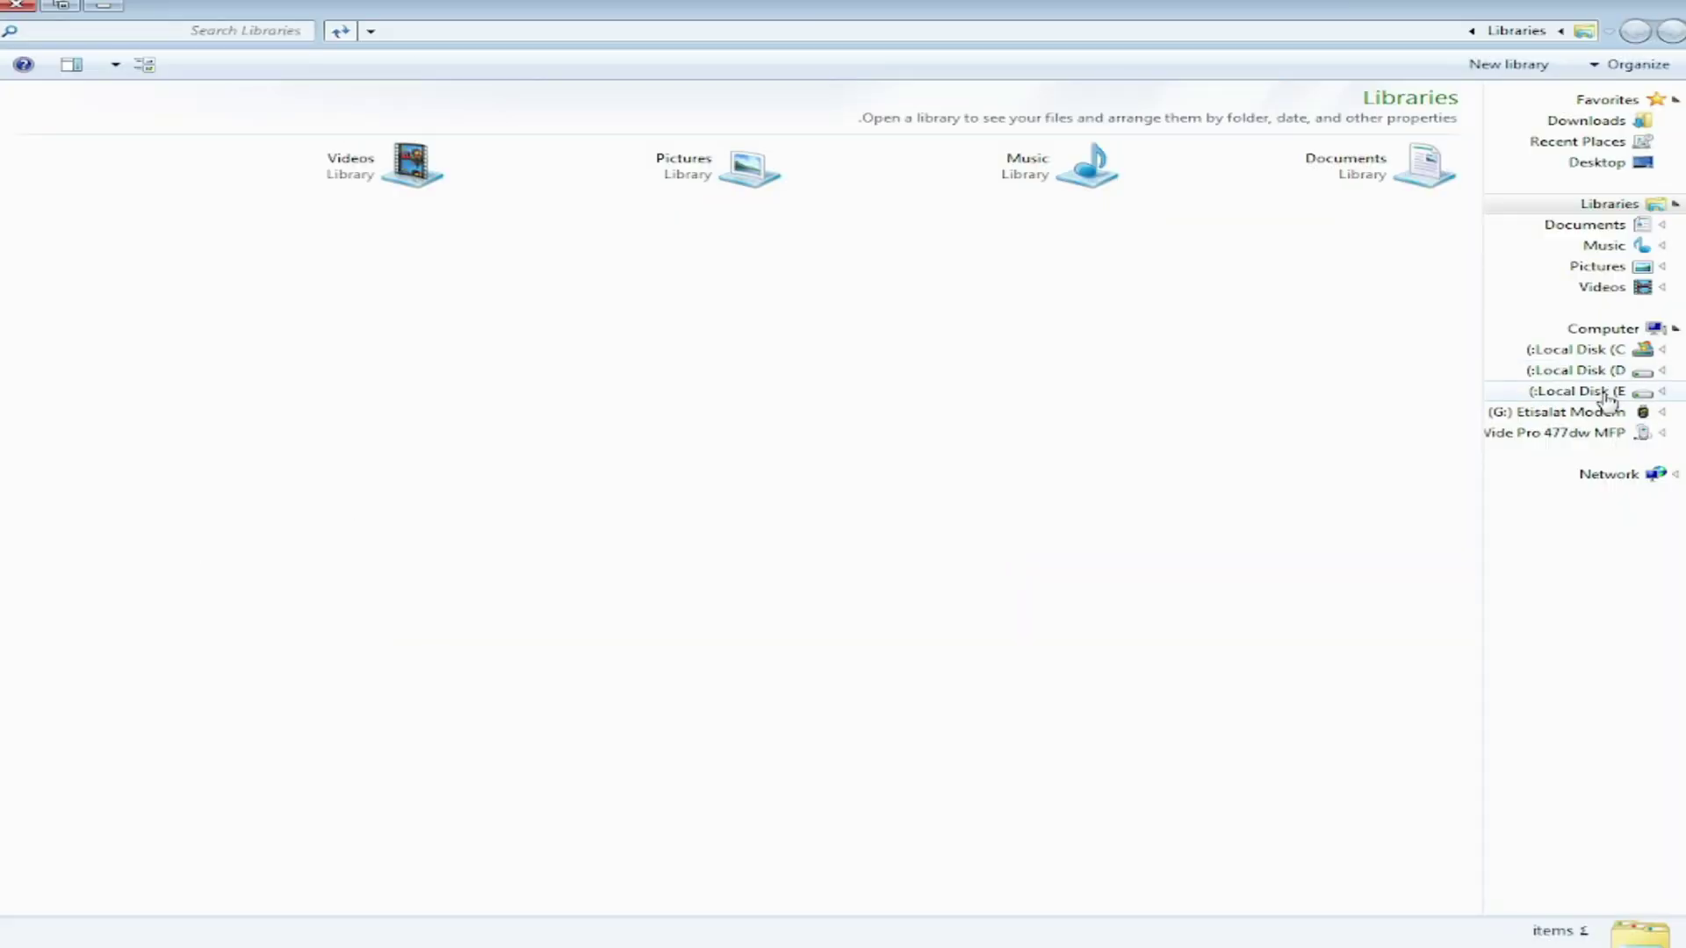
{"action": "left_click", "coordinate": [1607, 391]}
{"action": "double_click", "coordinate": [1102, 132]}
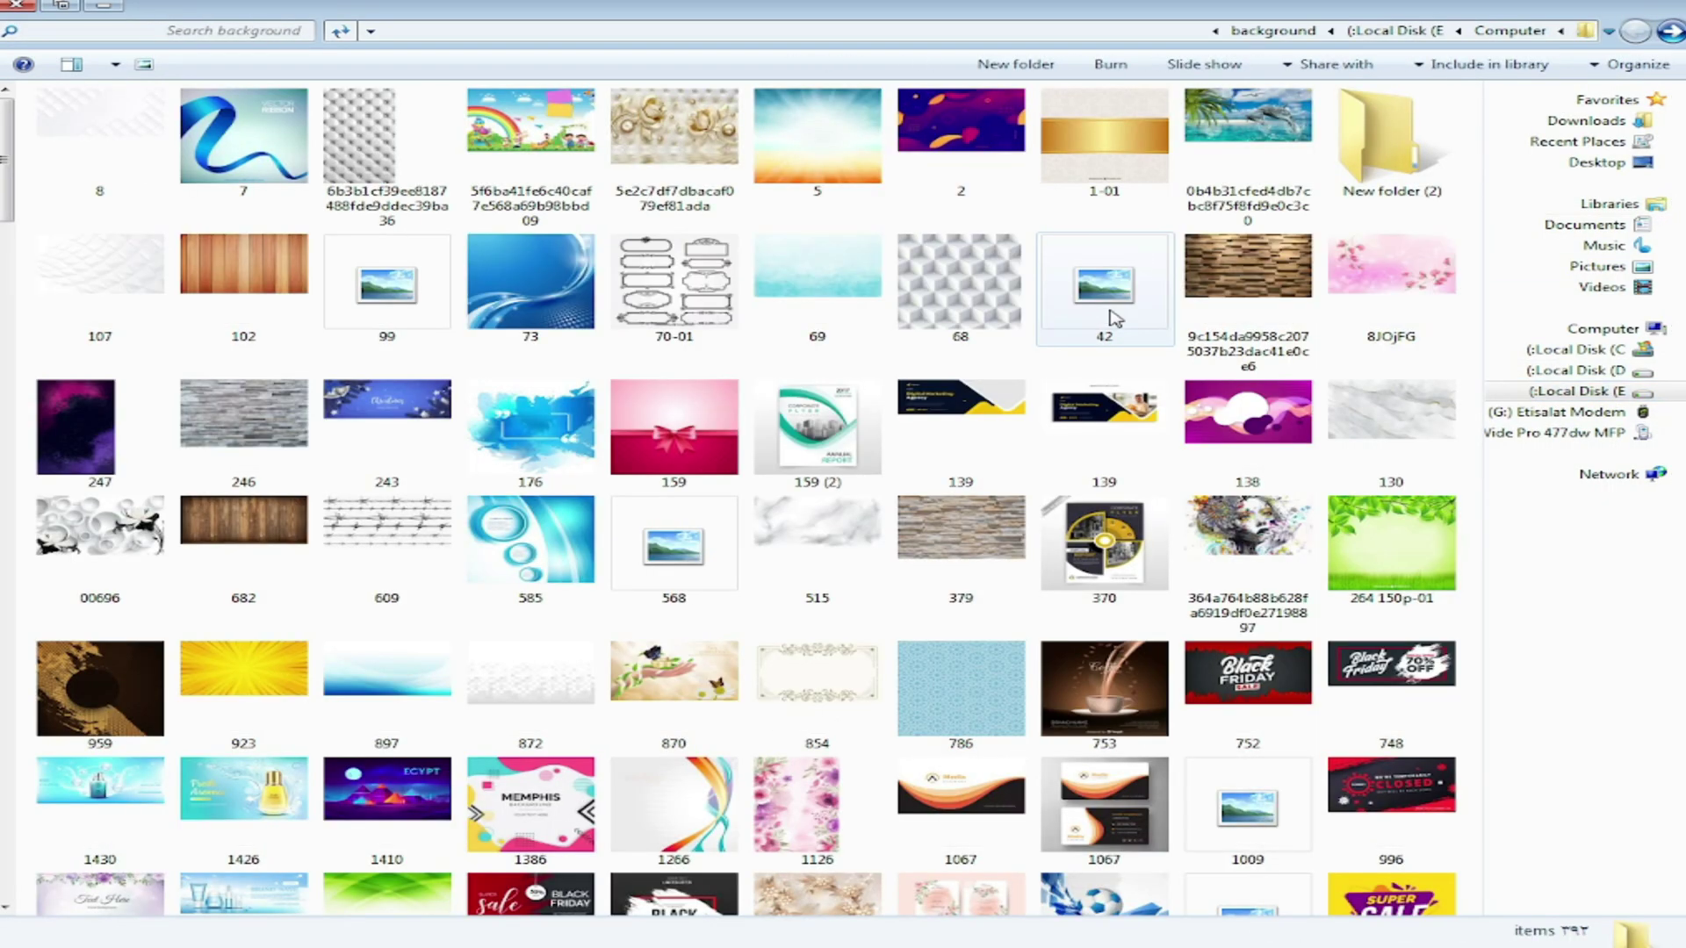
{"action": "scroll", "coordinate": [1099, 738], "scroll_direction": "down", "scroll_amount": 10}
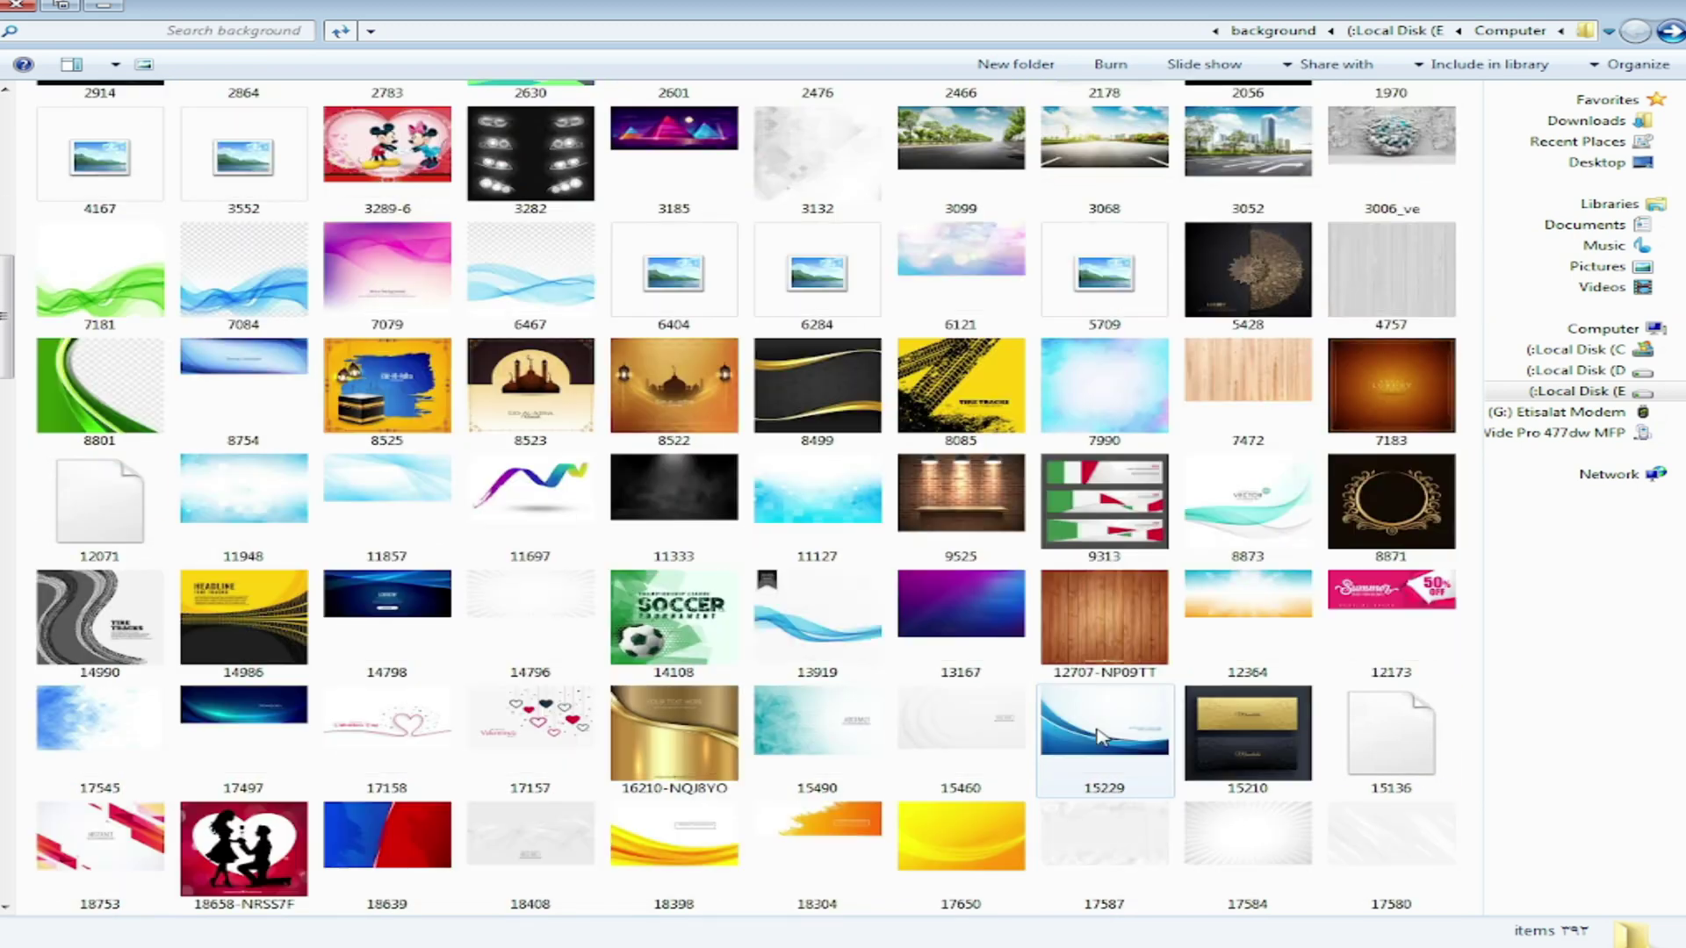
{"action": "scroll", "coordinate": [1100, 737], "scroll_direction": "down", "scroll_amount": 3}
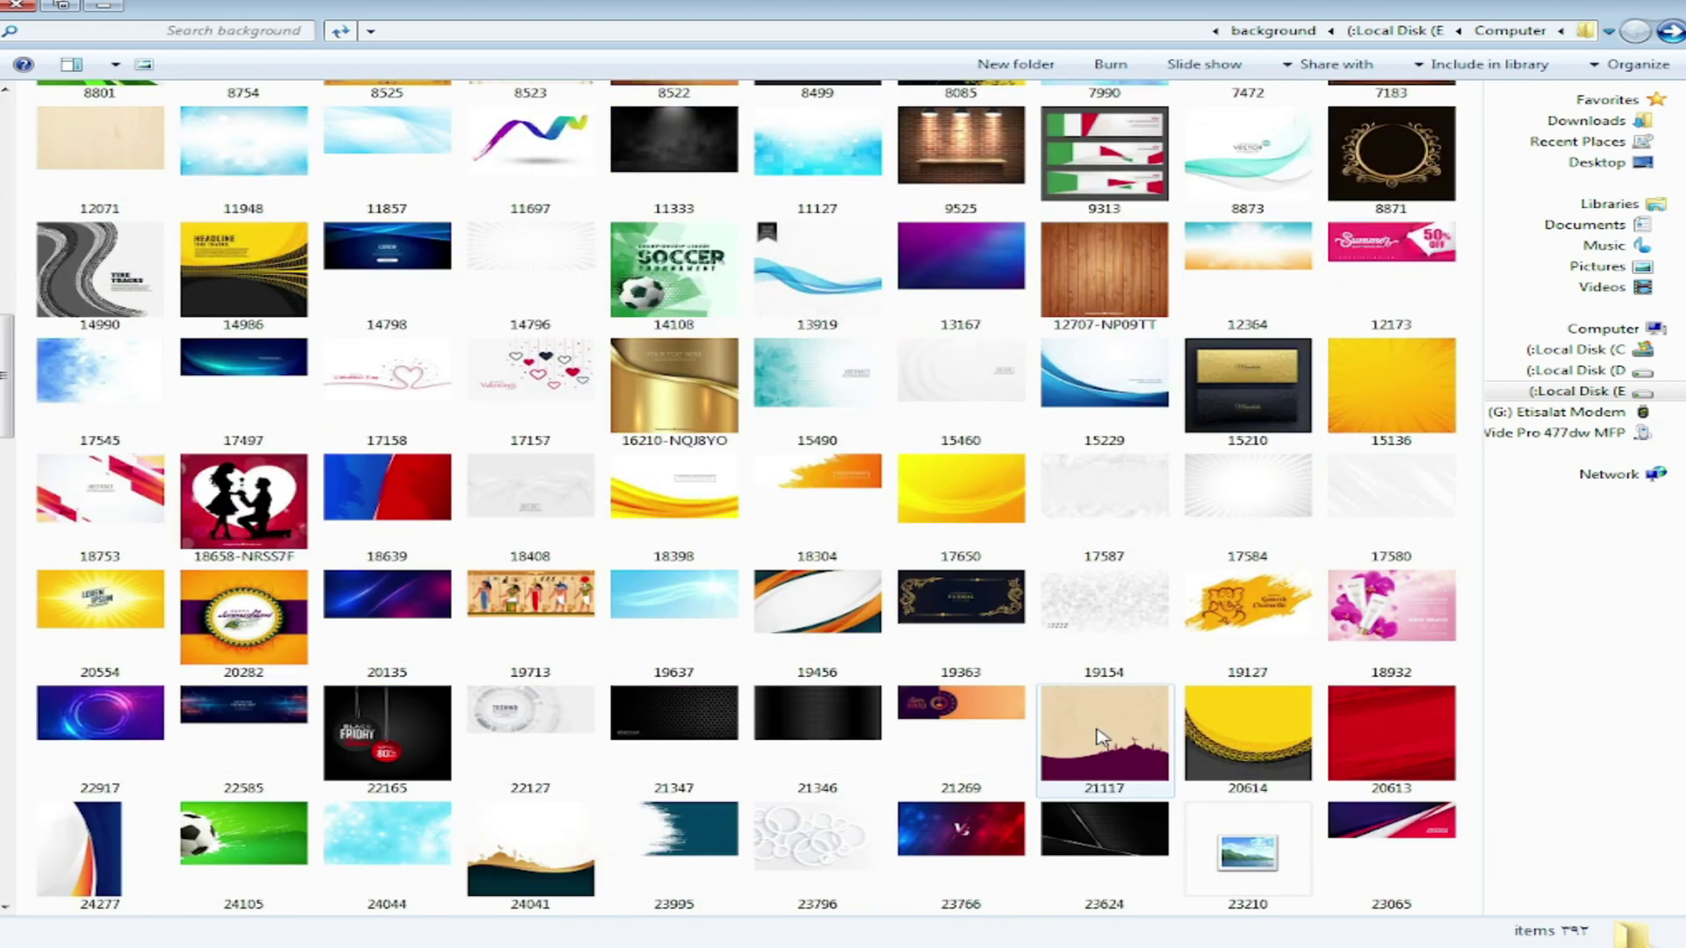
{"action": "left_click_drag", "start_coordinate": [1123, 645], "coordinate": [796, 20]}
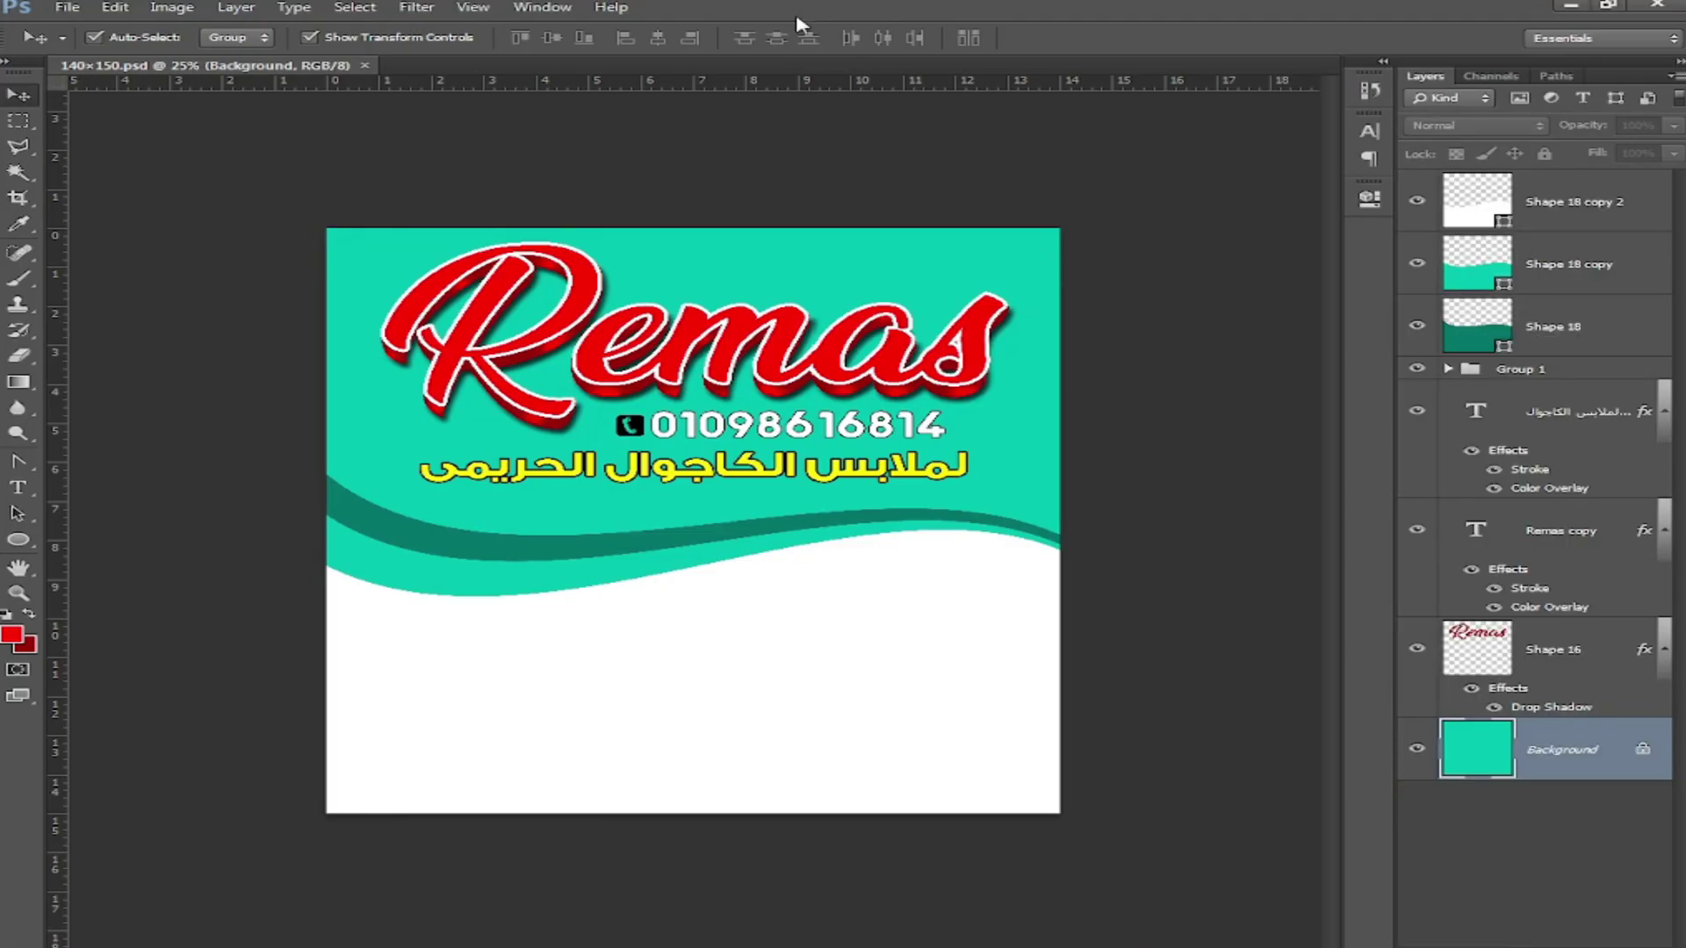
{"action": "left_click_drag", "start_coordinate": [797, 19], "coordinate": [772, 26]}
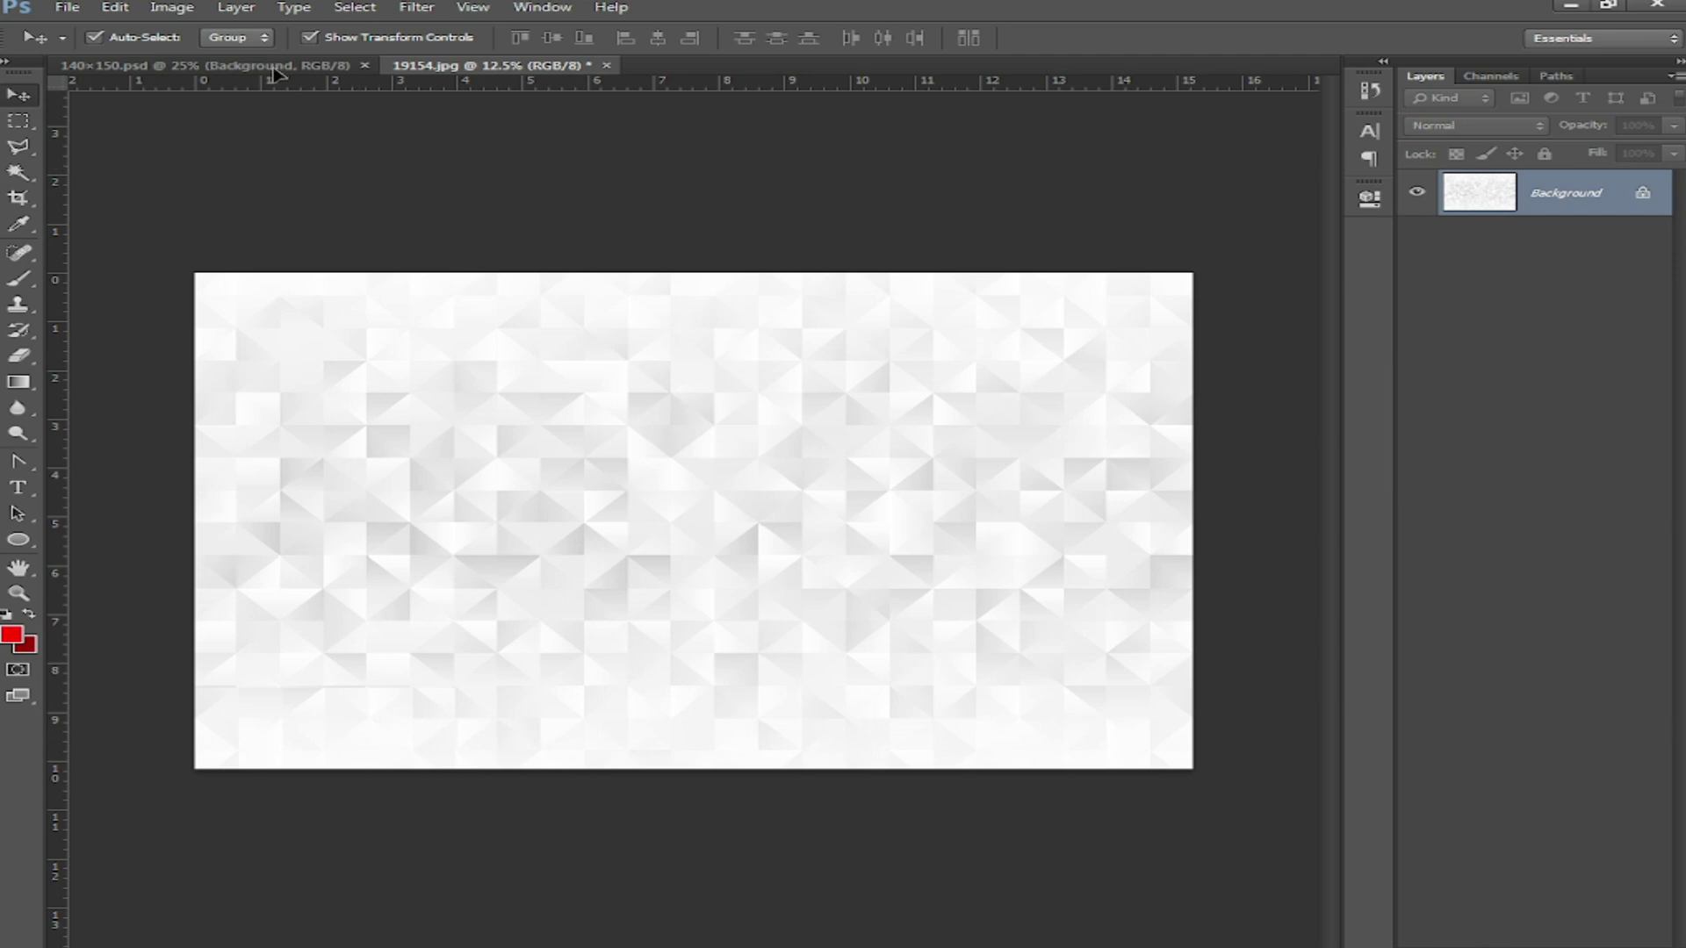
Step: Place image 19154 in the flyer, scaled to about 29% and positioned over the top
{"action": "left_click_drag", "start_coordinate": [274, 68], "coordinate": [721, 675]}
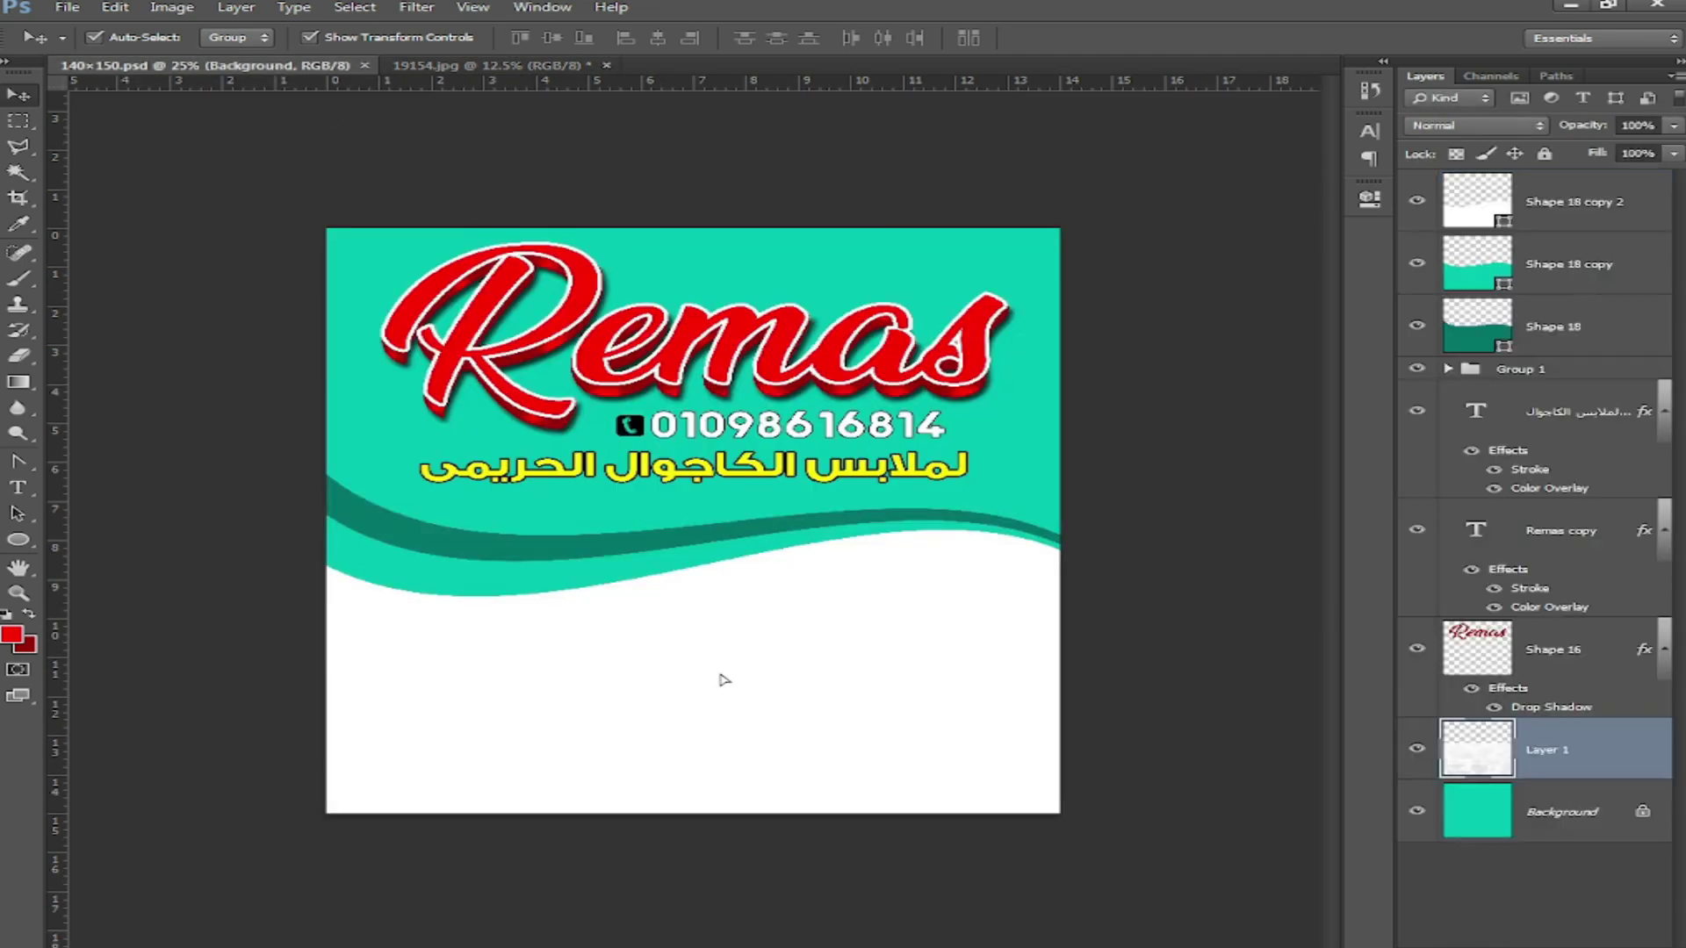
{"action": "key", "text": "ctrl+minus"}
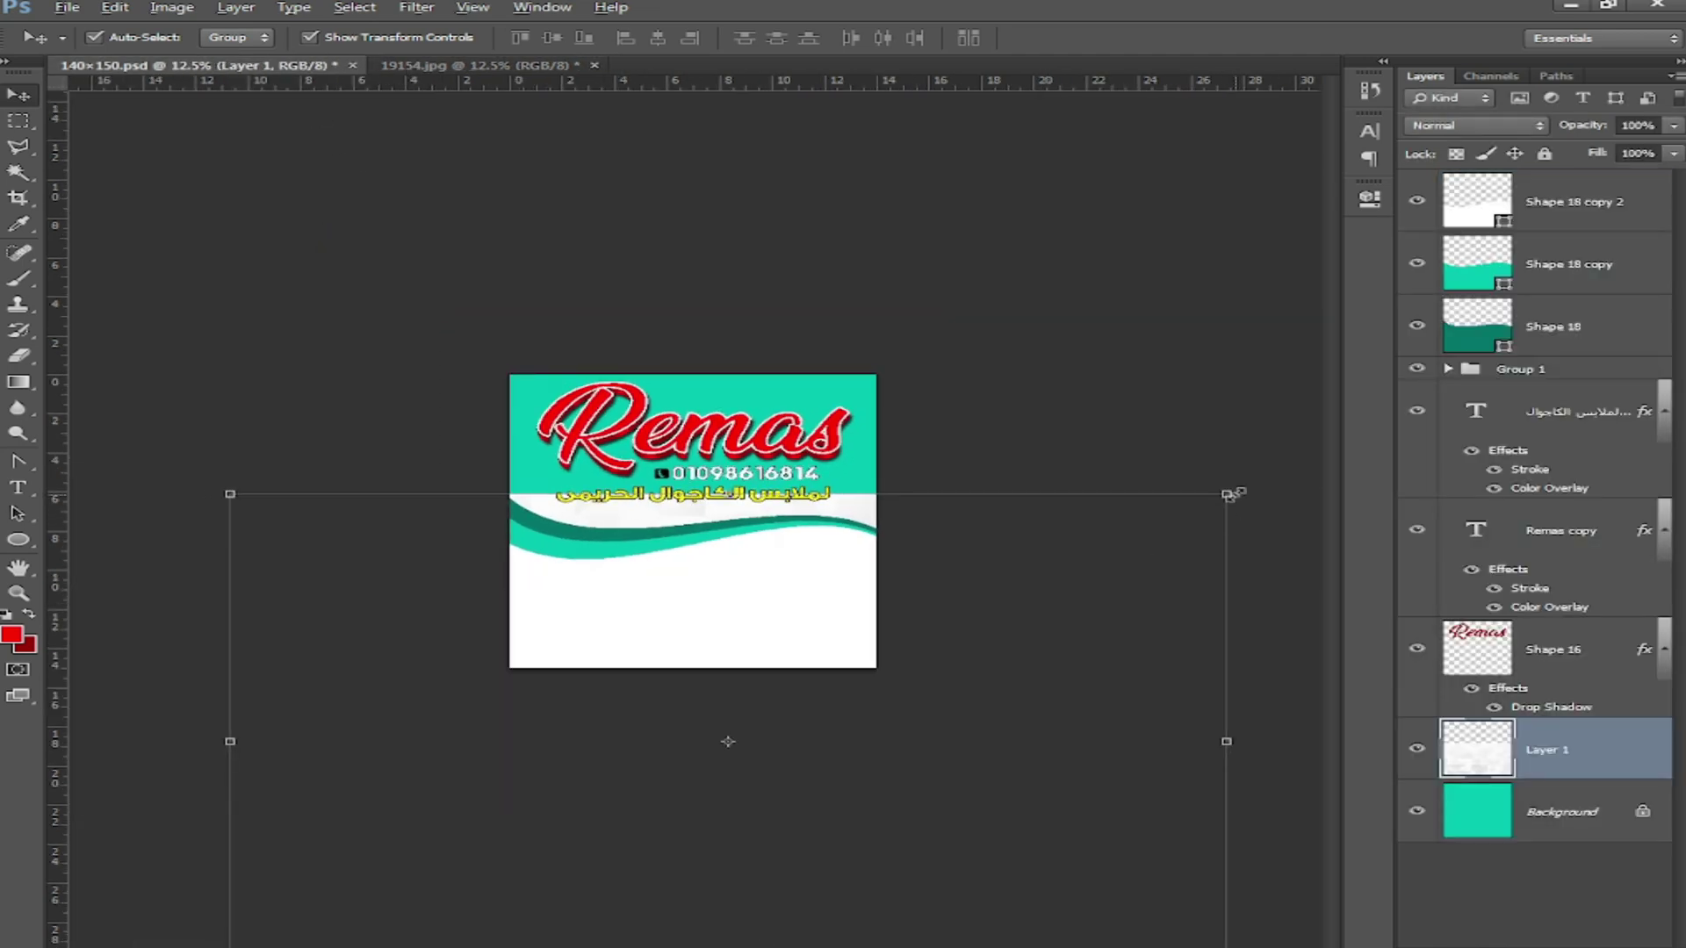
{"action": "left_click_drag", "start_coordinate": [1229, 494], "coordinate": [702, 406]}
{"action": "left_click_drag", "start_coordinate": [783, 511], "coordinate": [833, 503]}
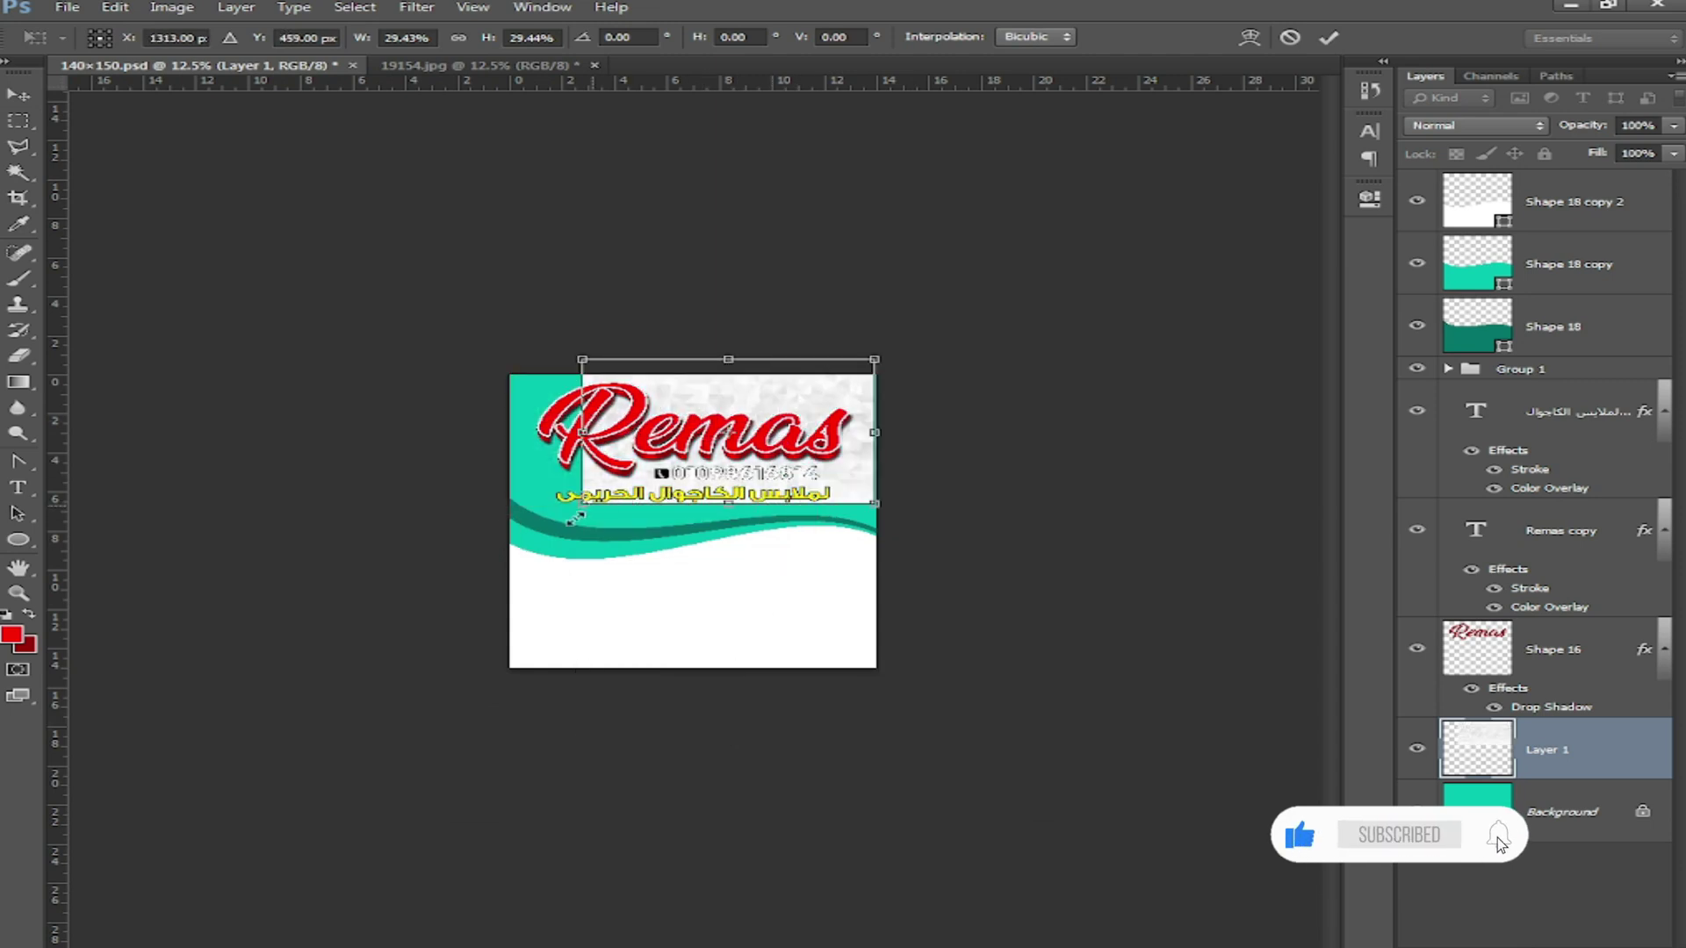
{"action": "left_click_drag", "start_coordinate": [491, 553], "coordinate": [485, 555]}
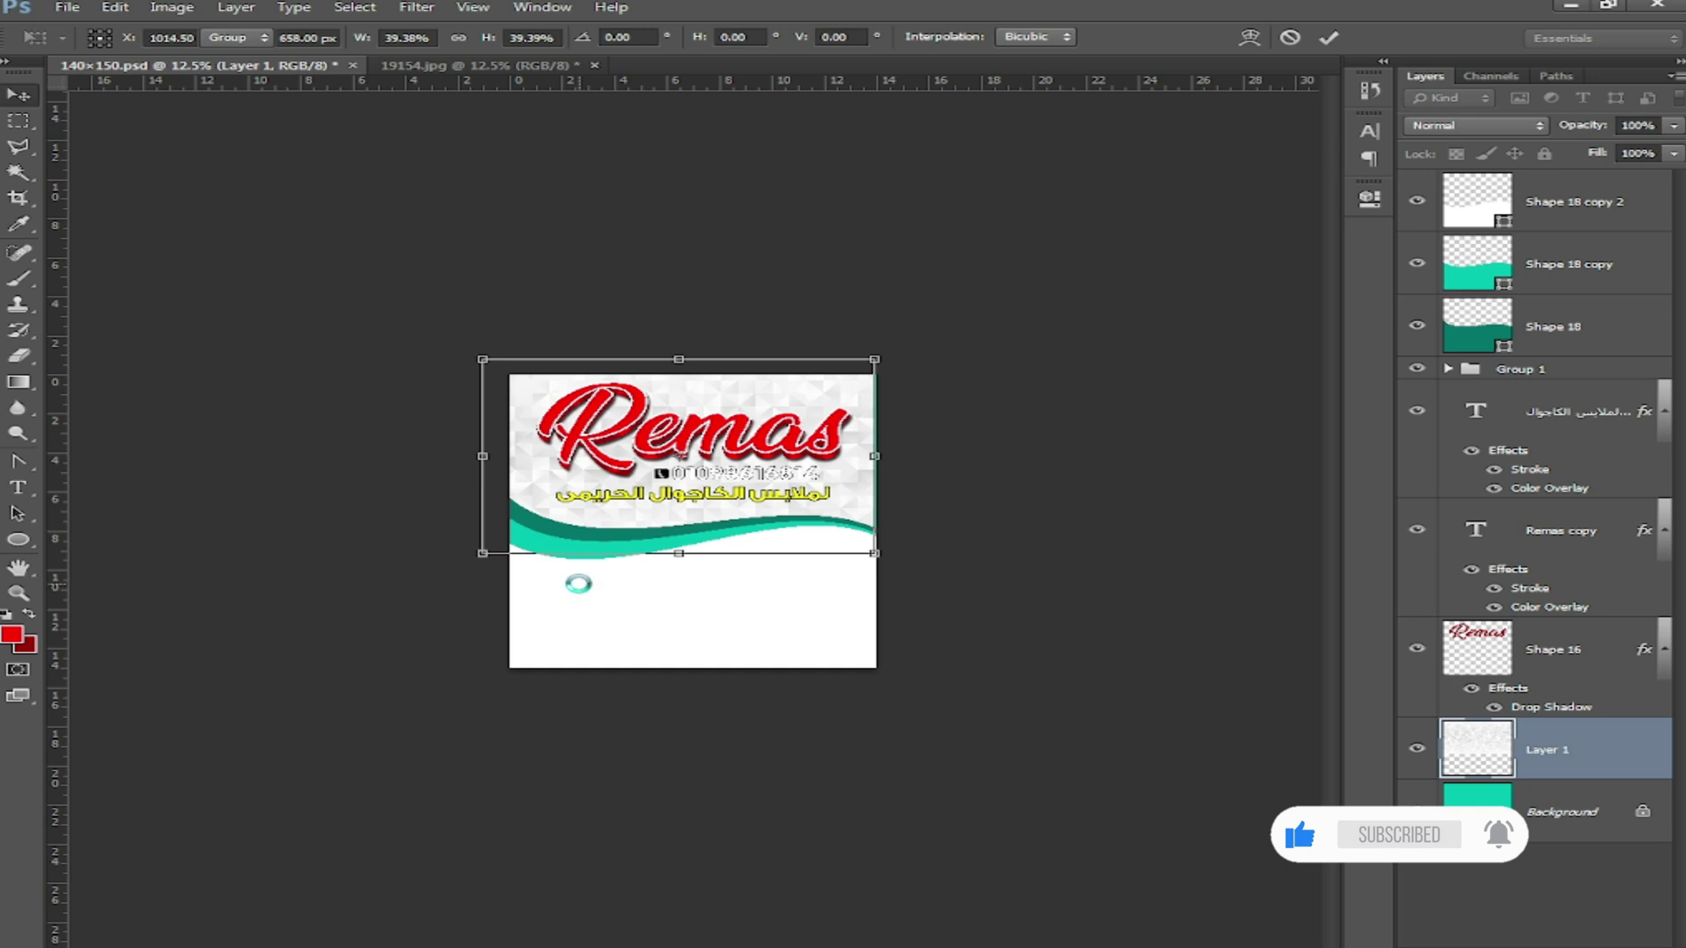
{"action": "key", "text": "Return"}
{"action": "key", "text": "ctrl+plus"}
{"action": "key", "text": "ctrl+plus"}
{"action": "key", "text": "shift+Right"}
{"action": "key", "text": "shift+Right"}
{"action": "key", "text": "shift+Right"}
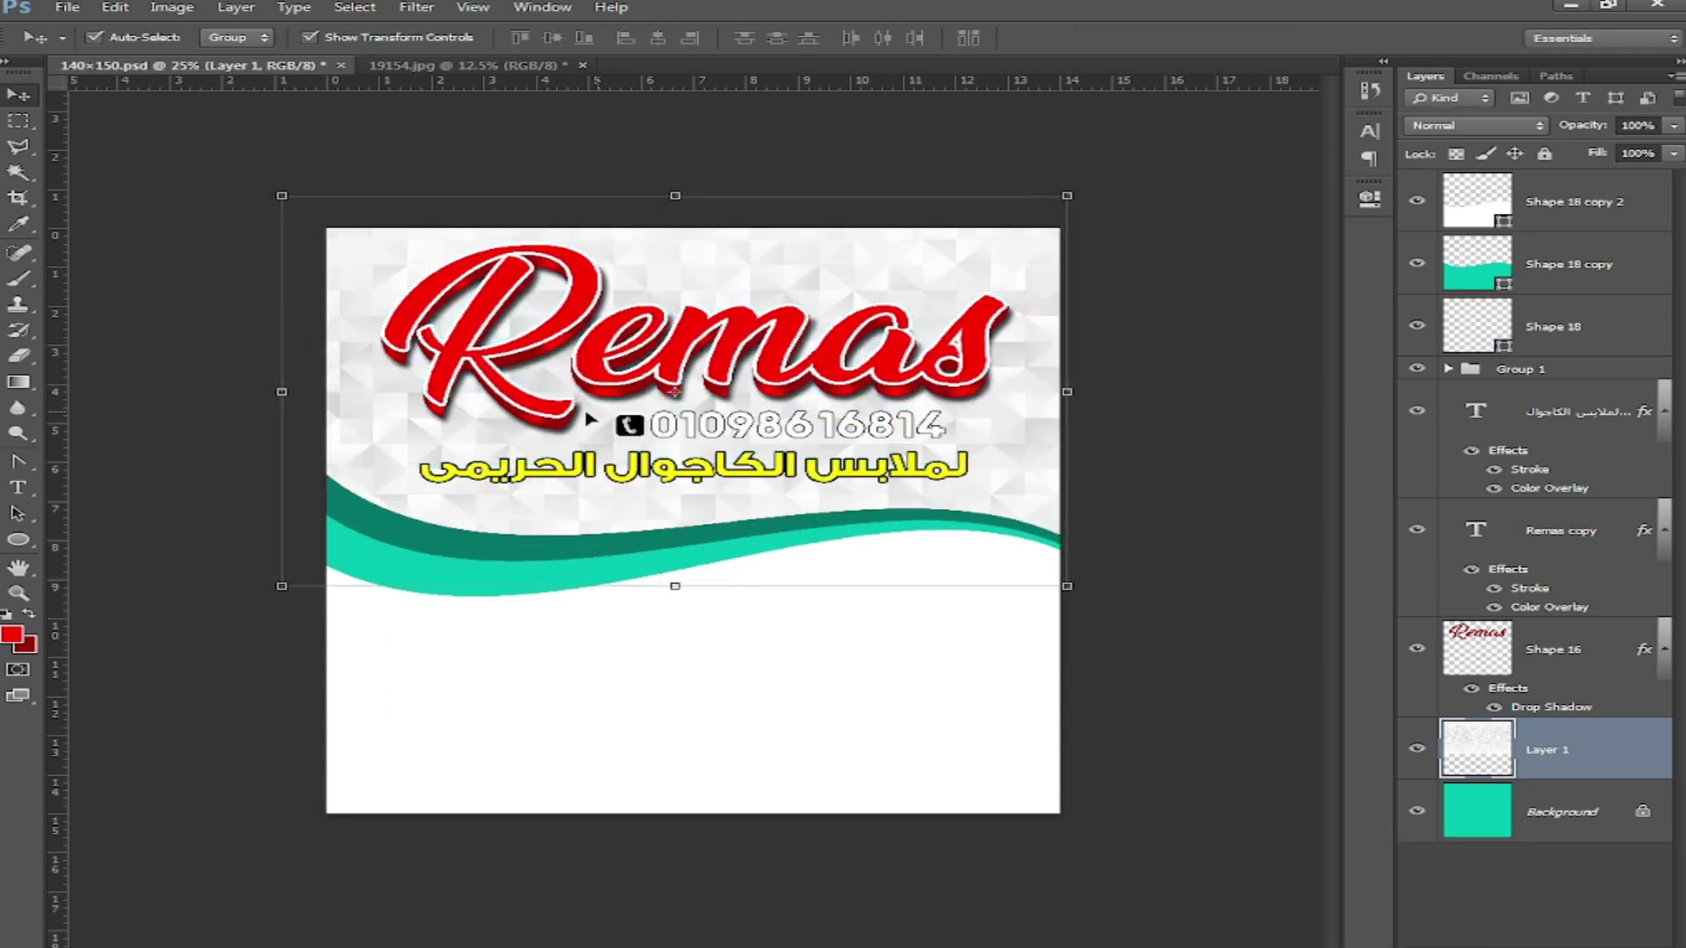
{"action": "key", "text": "Right"}
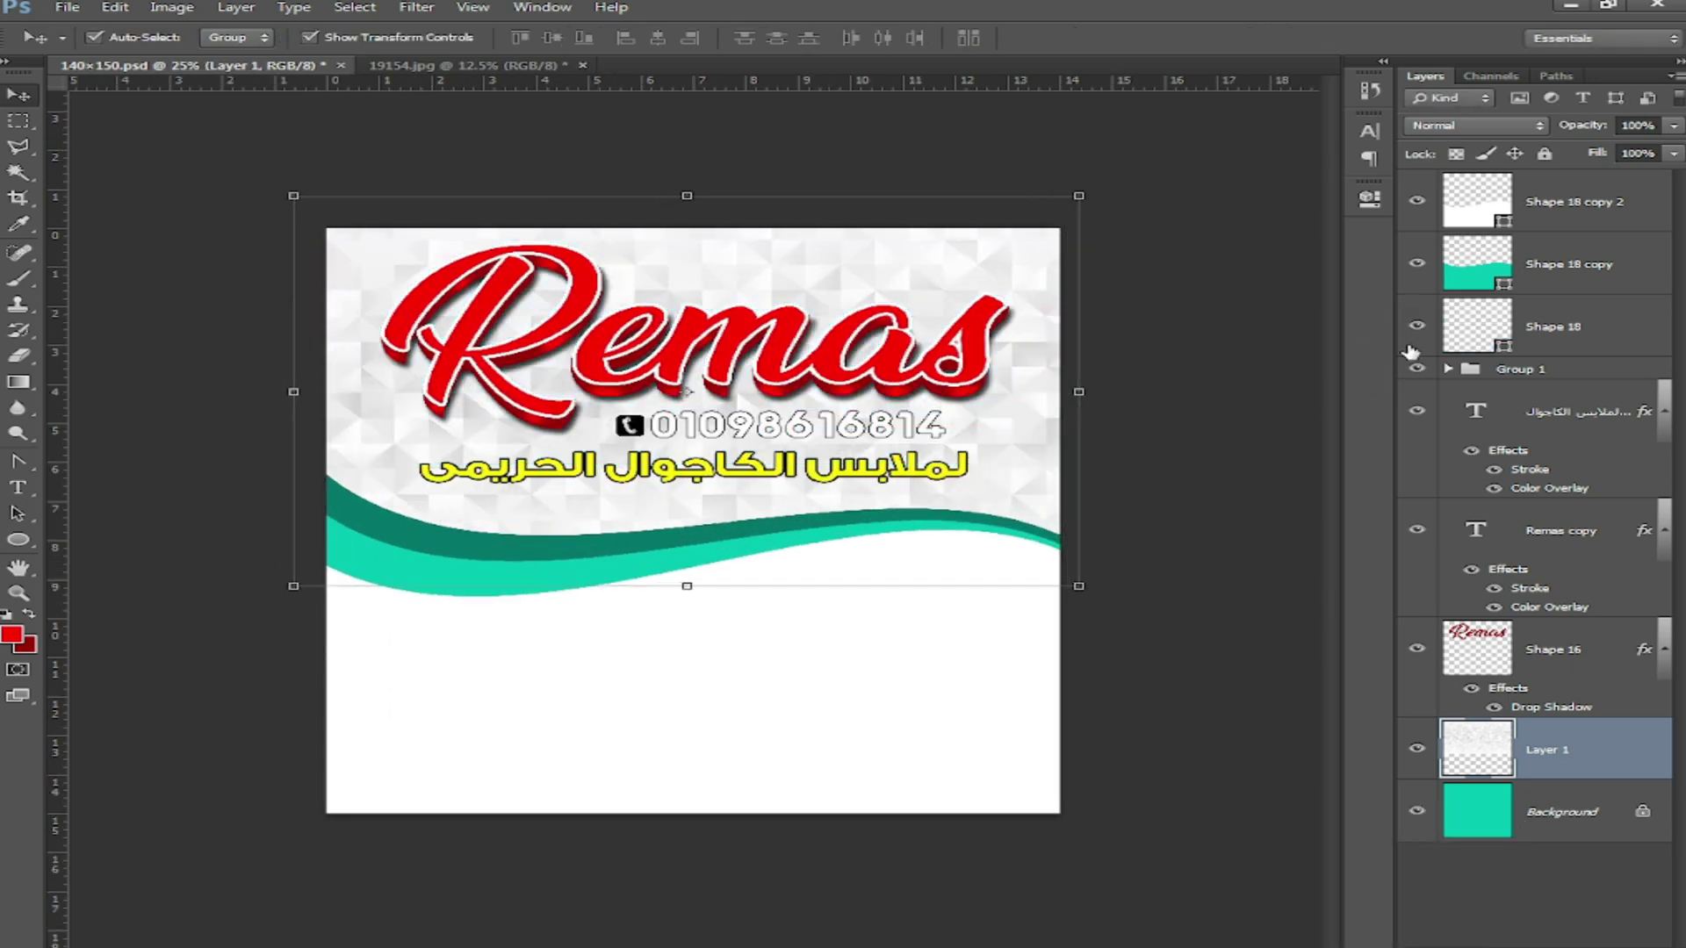
Step: Change the pattern layer's blend mode so it merges with the teal, then fit the flyer in view
{"action": "left_click", "coordinate": [1457, 127]}
{"action": "left_click", "coordinate": [1449, 630]}
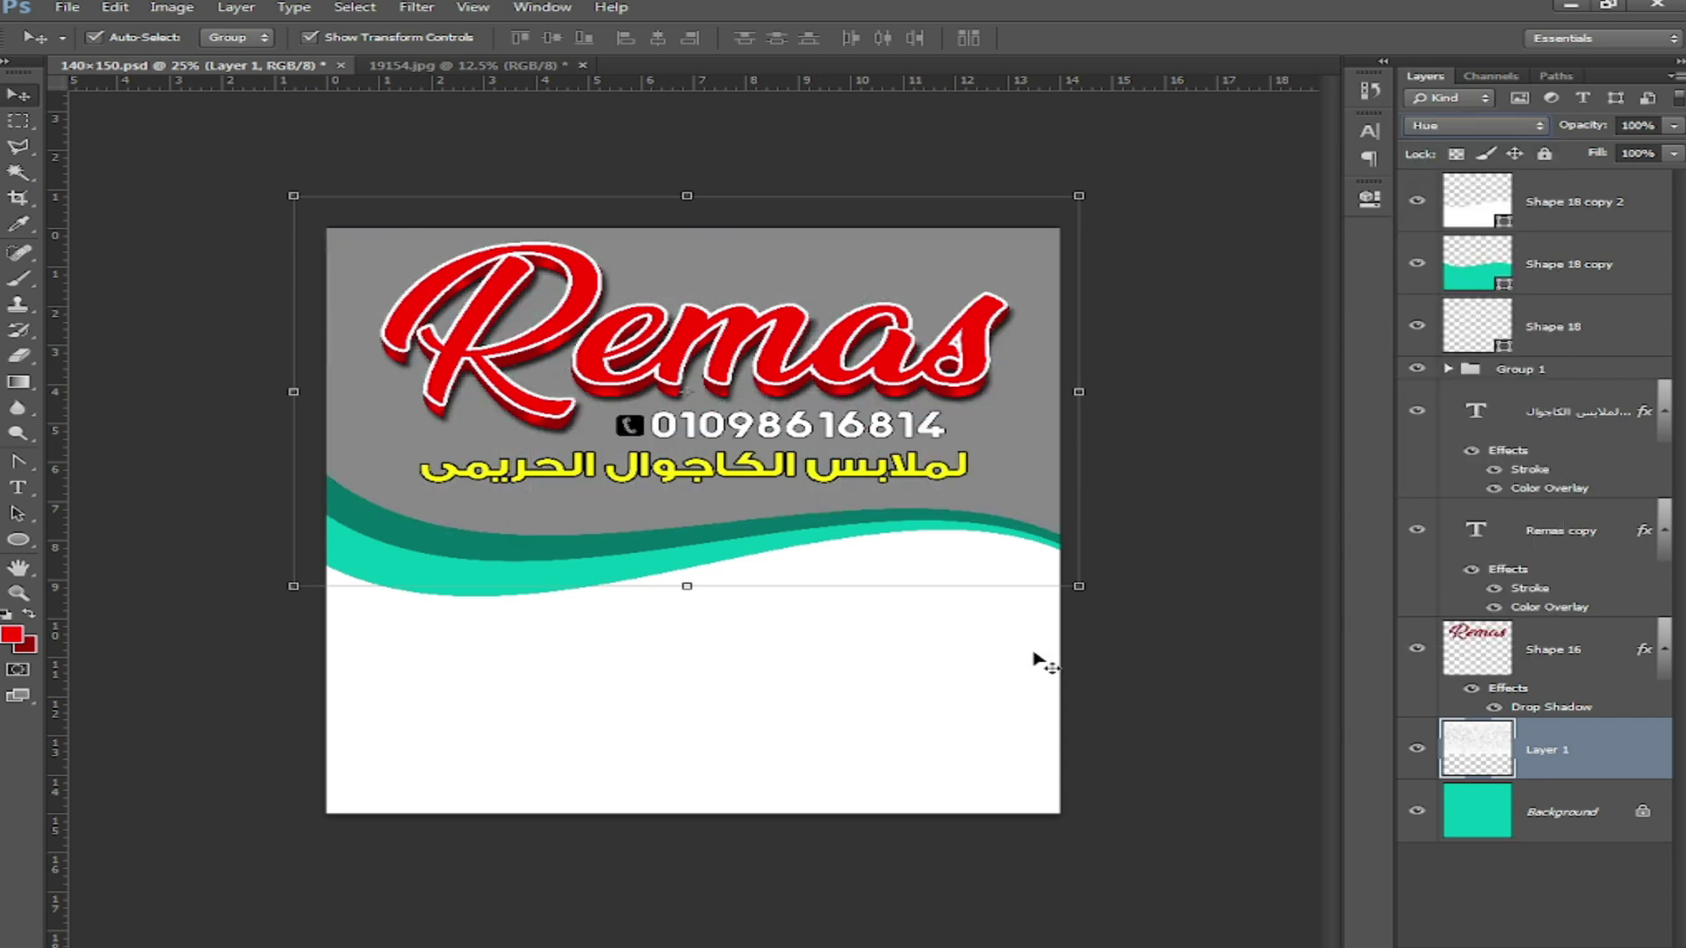
{"action": "left_click", "coordinate": [1201, 572]}
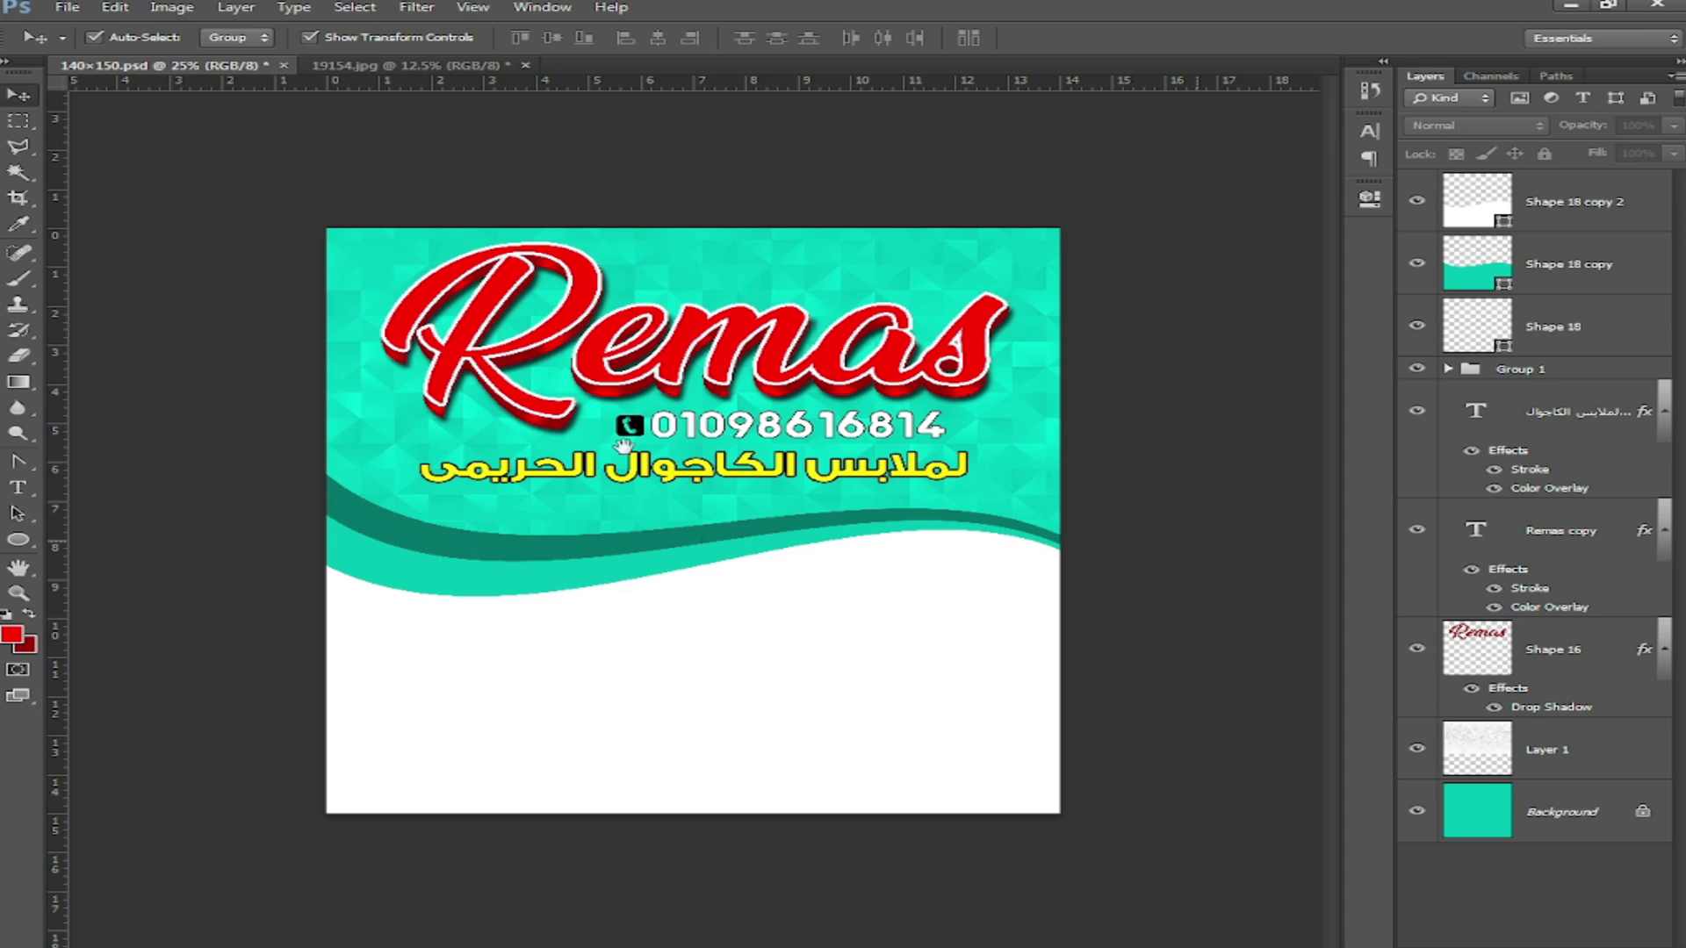
{"action": "key", "text": "ctrl+0"}
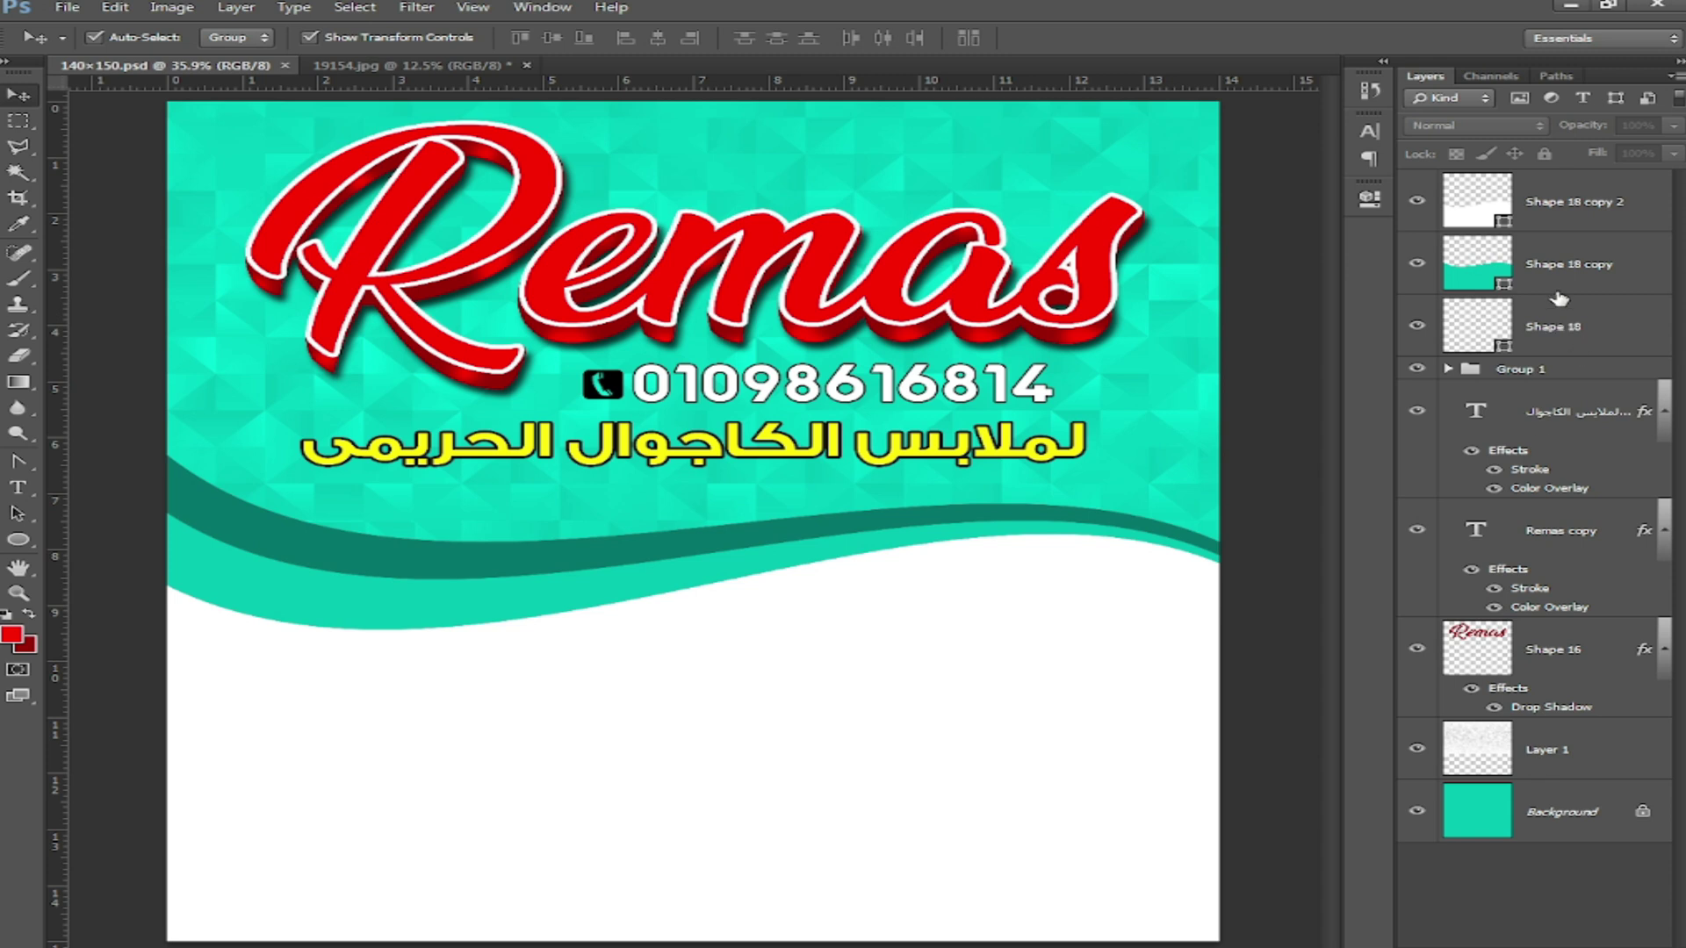
Step: Select the three Shape 18 wave layers, nudge them up three pixels, then deselect
{"action": "left_click", "coordinate": [1557, 318]}
{"action": "left_click", "coordinate": [1551, 211], "text": "shift"}
{"action": "key", "text": "Up"}
{"action": "key", "text": "Up"}
{"action": "key", "text": "Up"}
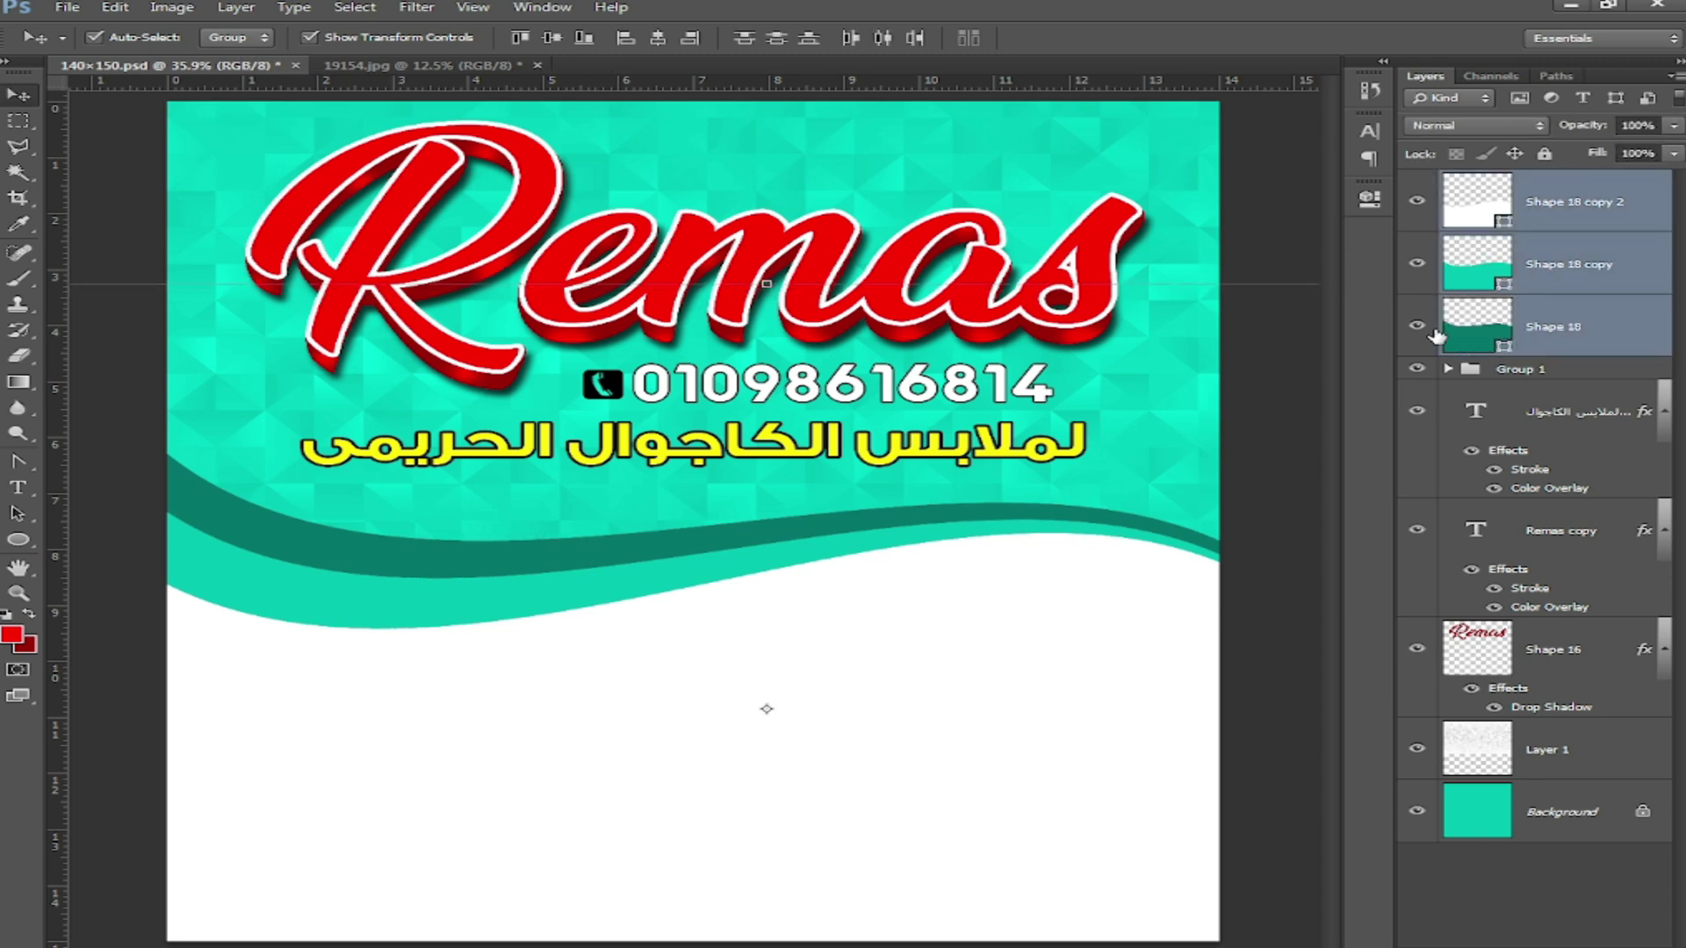
{"action": "key", "text": "Up"}
{"action": "key", "text": "Up"}
{"action": "key", "text": "Up"}
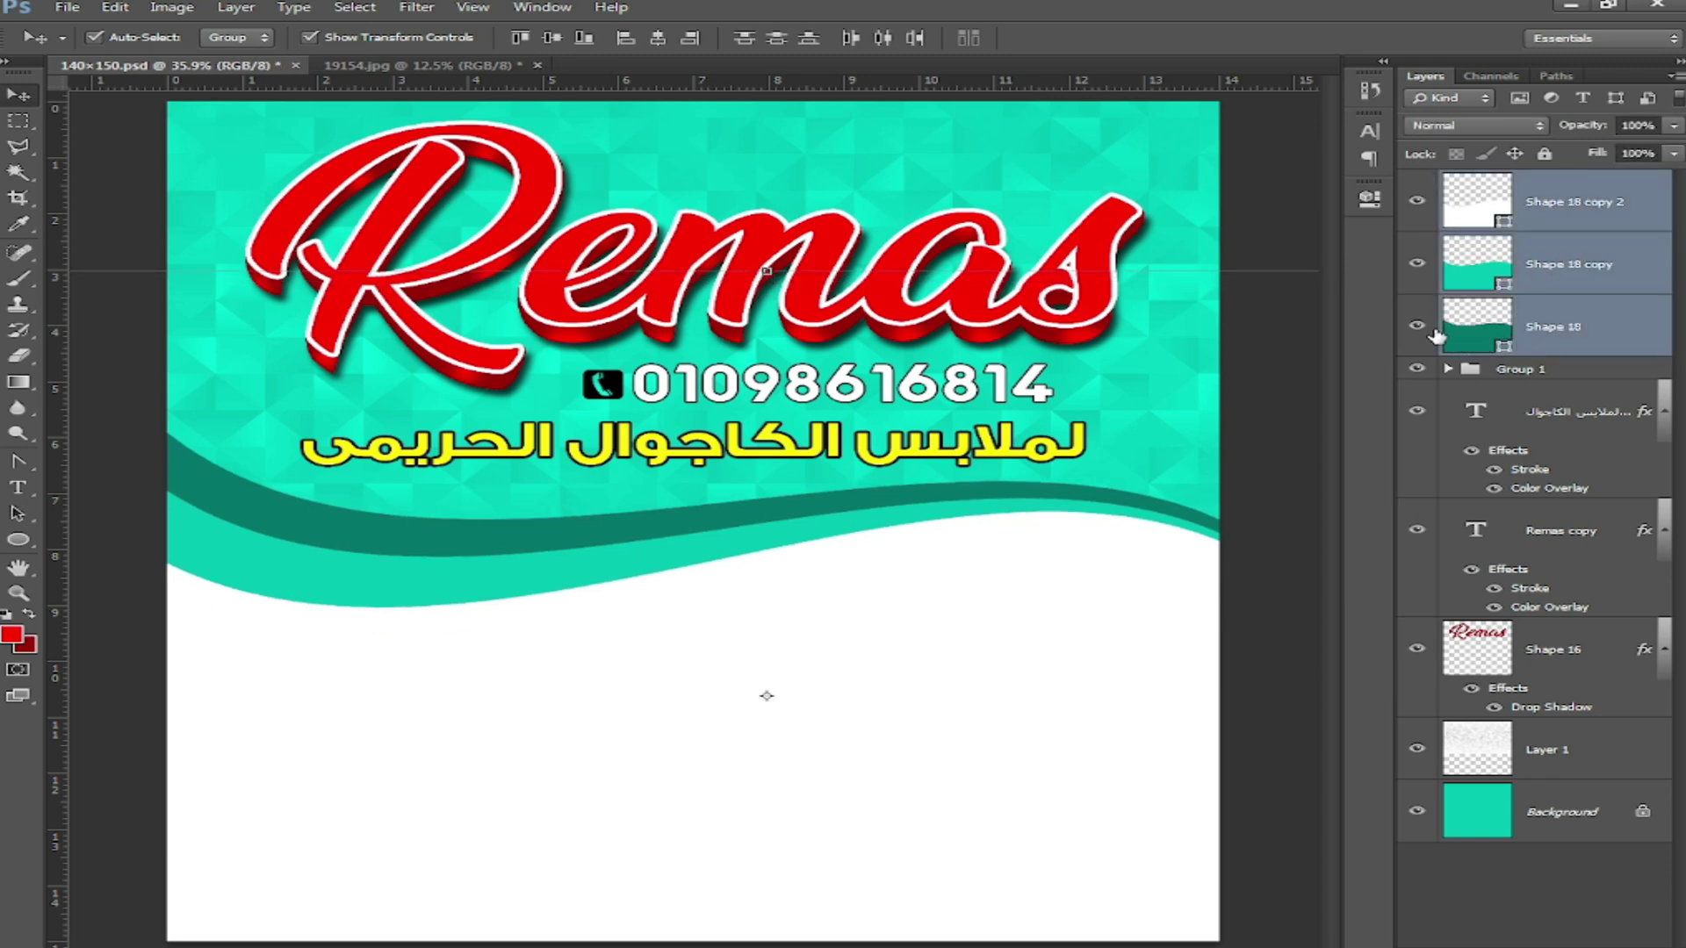
{"action": "key", "text": "Up"}
{"action": "key", "text": "Up"}
{"action": "key", "text": "Up"}
{"action": "key", "text": "Up"}
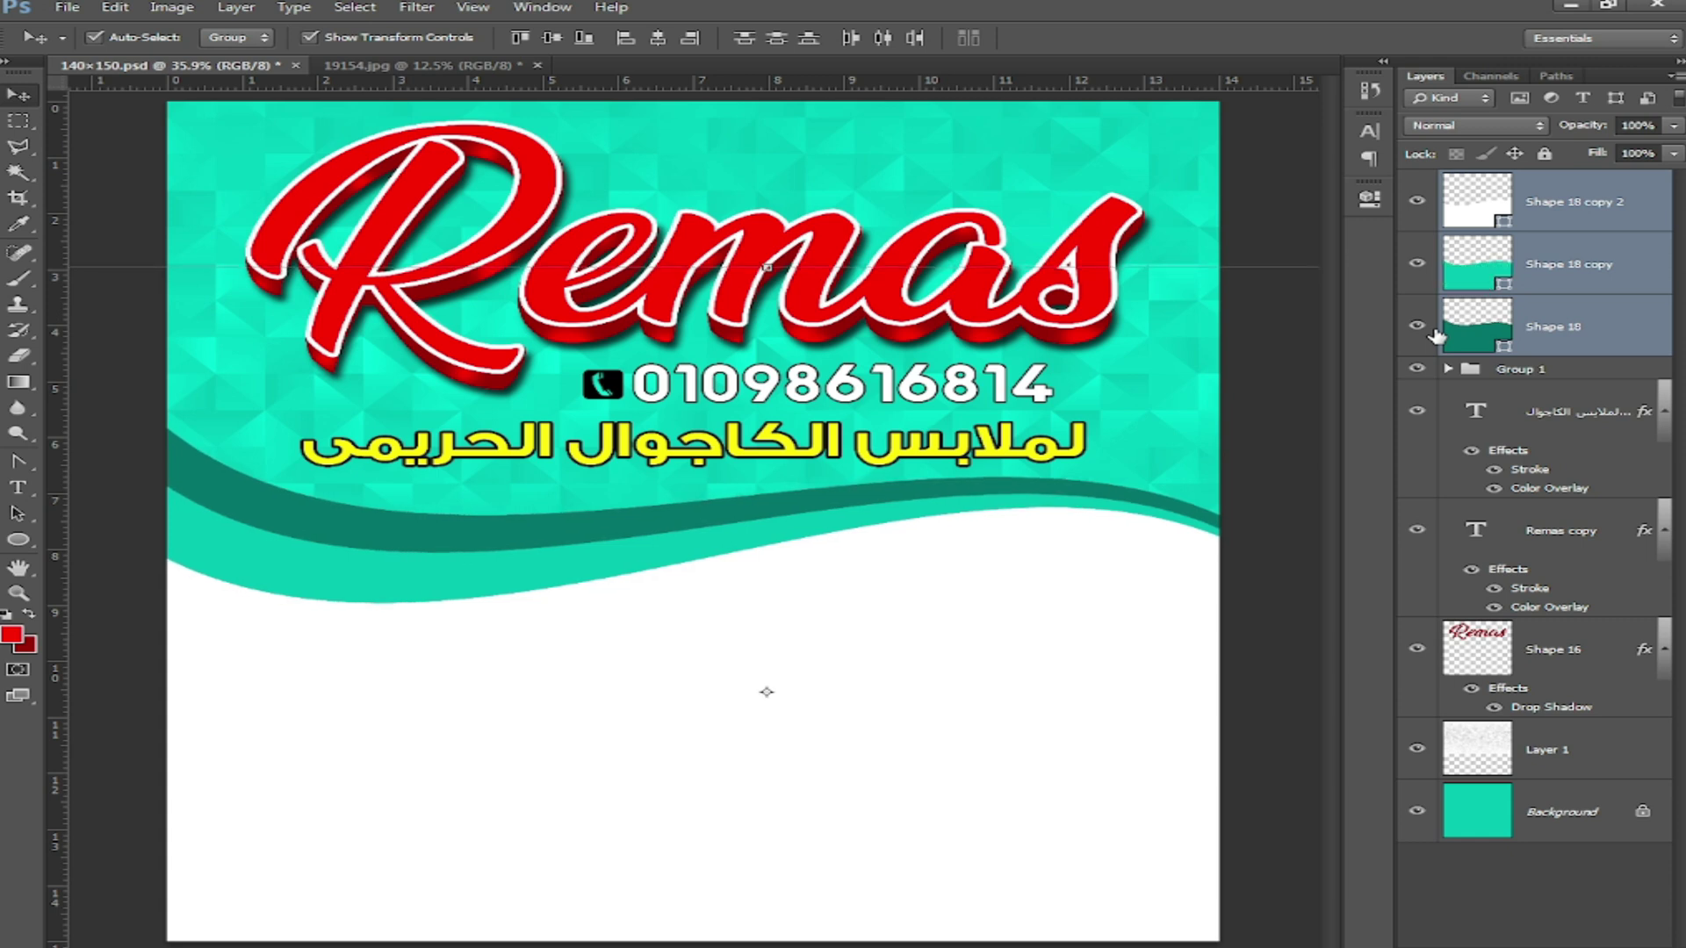
{"action": "left_click", "coordinate": [1309, 206]}
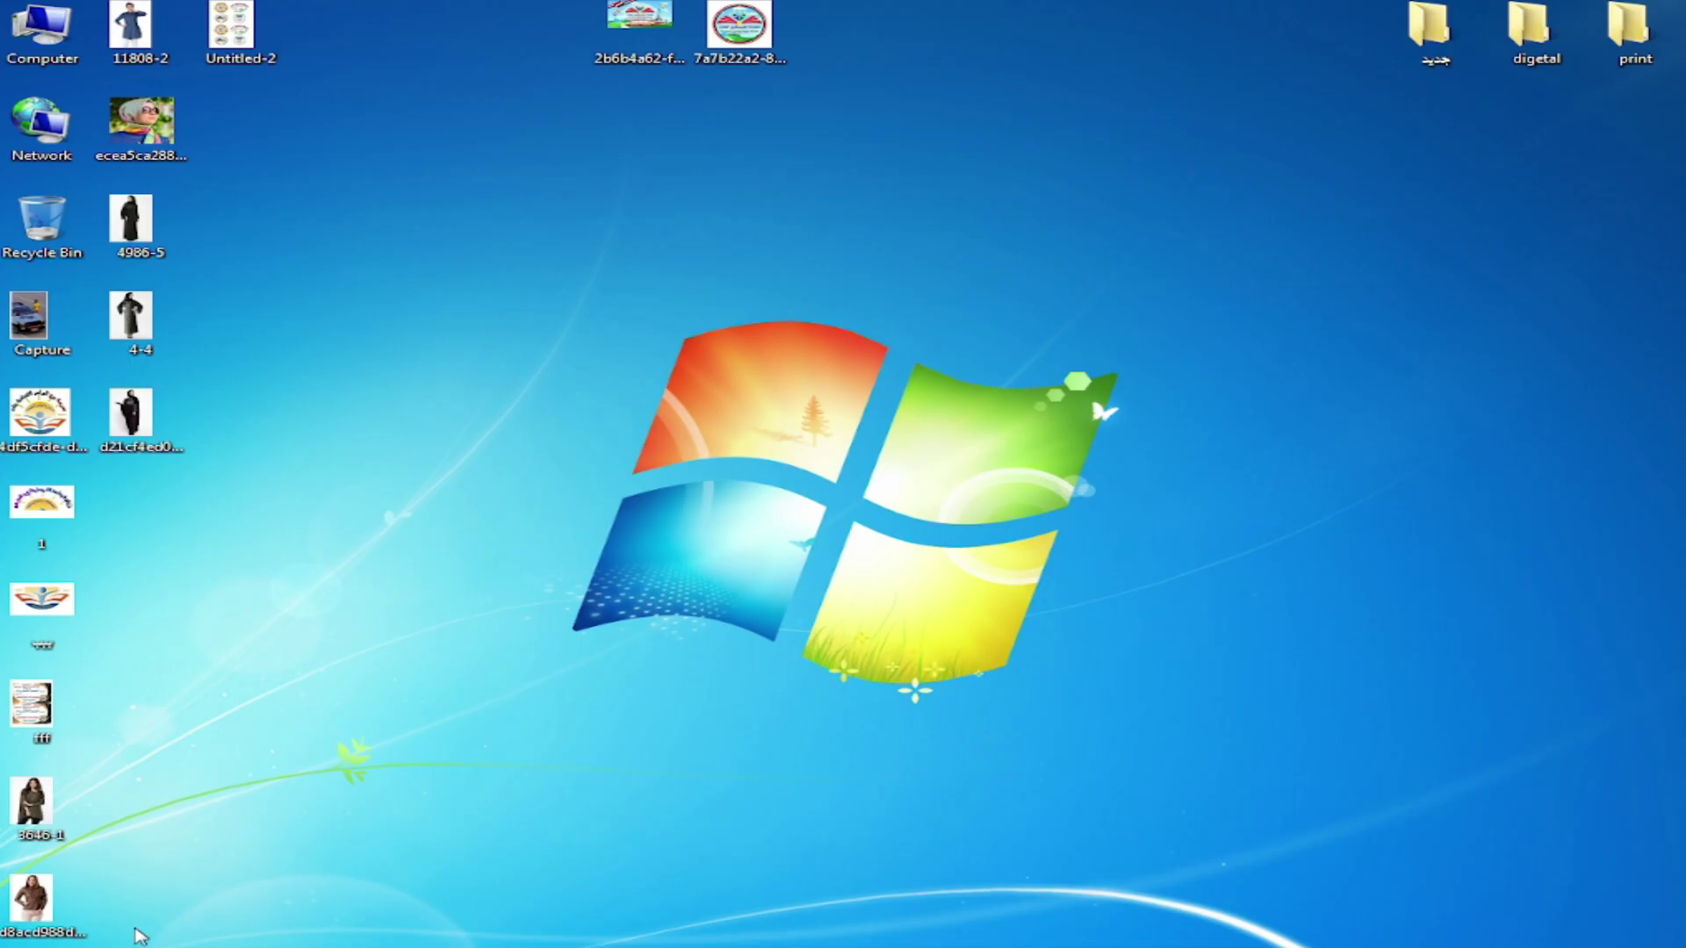
Step: Select the two model photos on the desktop, then save and close 19154.jpg
{"action": "left_click_drag", "start_coordinate": [115, 941], "coordinate": [2, 805]}
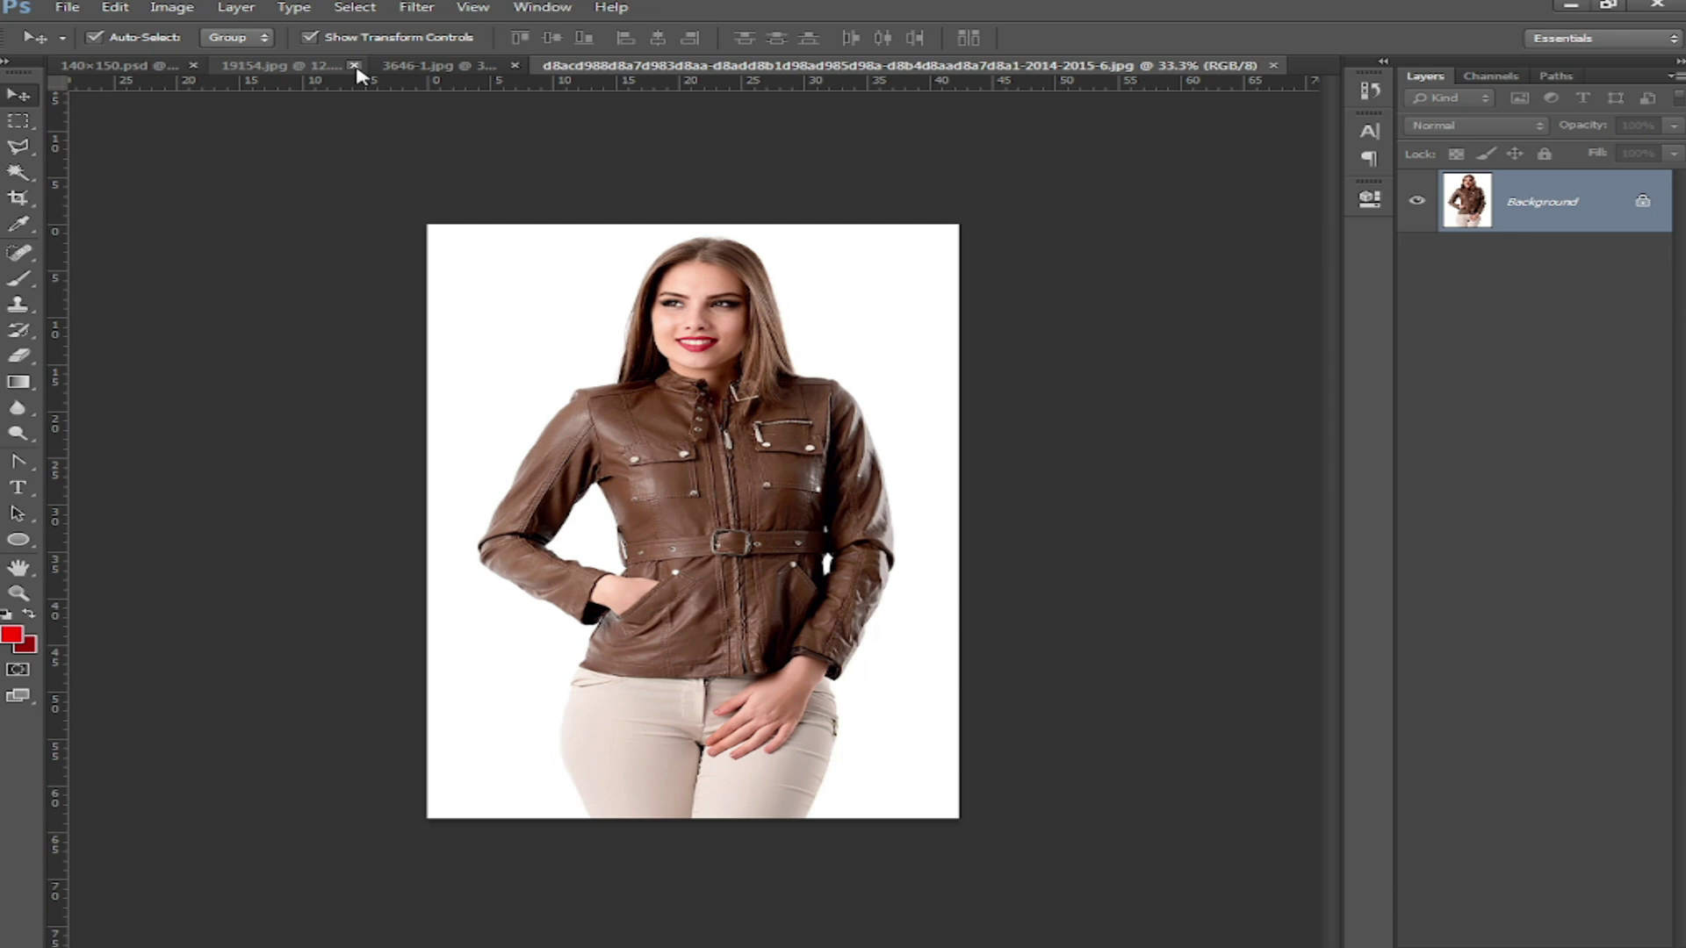
{"action": "left_click", "coordinate": [356, 67]}
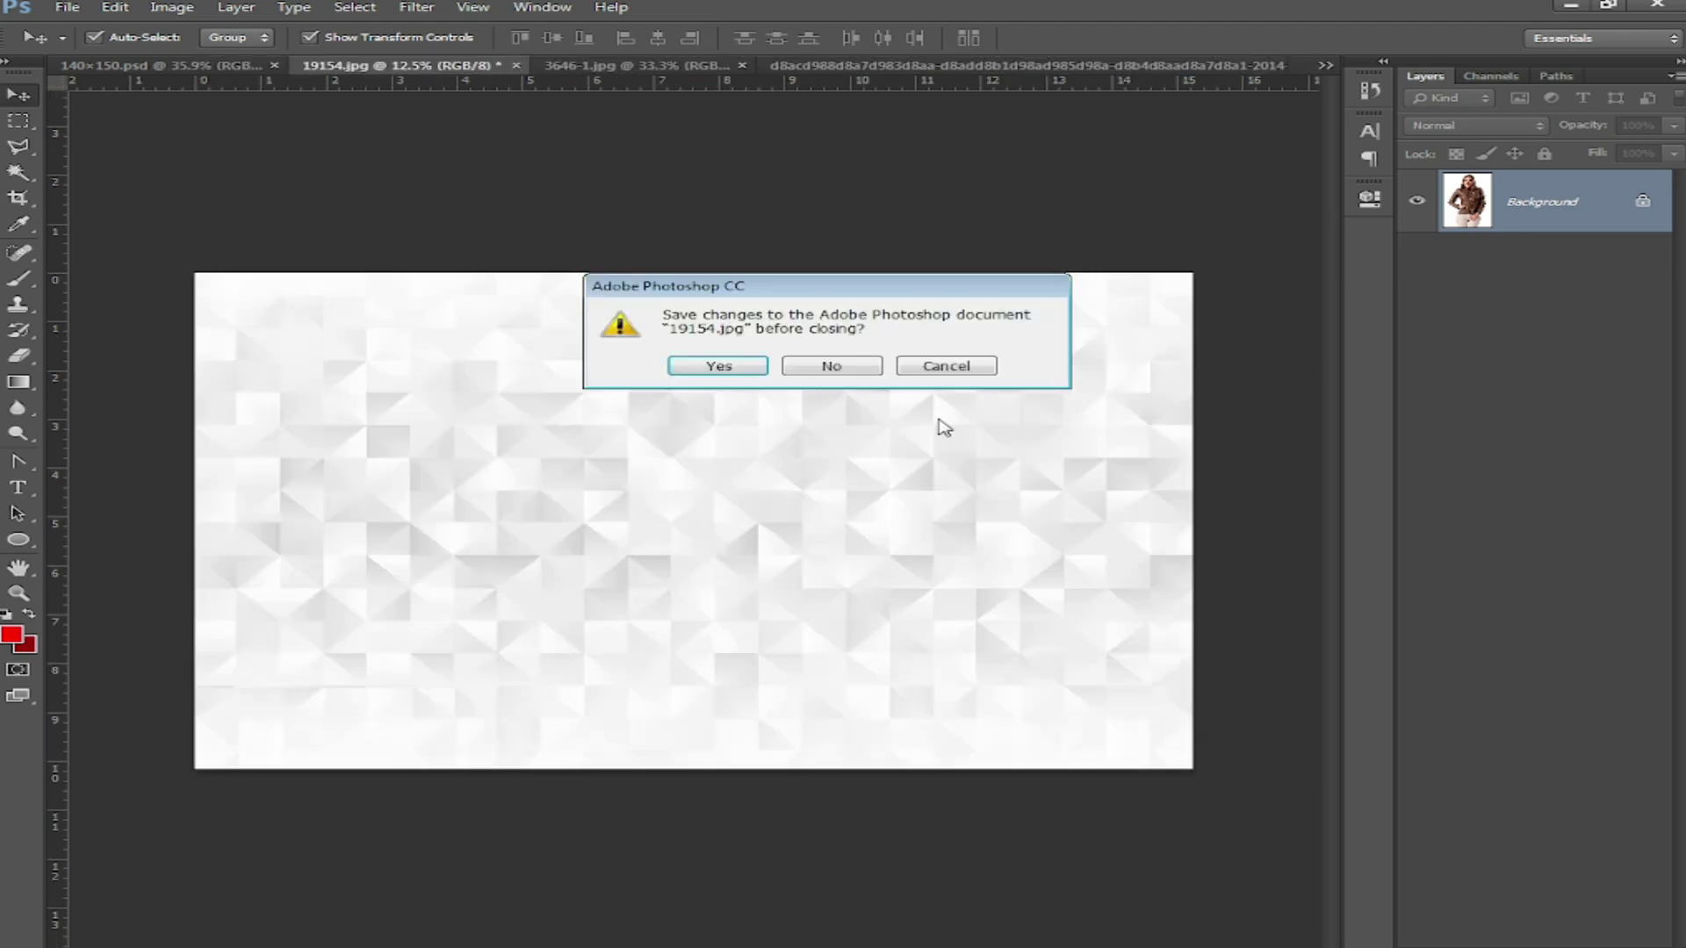
{"action": "left_click", "coordinate": [724, 364]}
{"action": "left_click", "coordinate": [985, 262]}
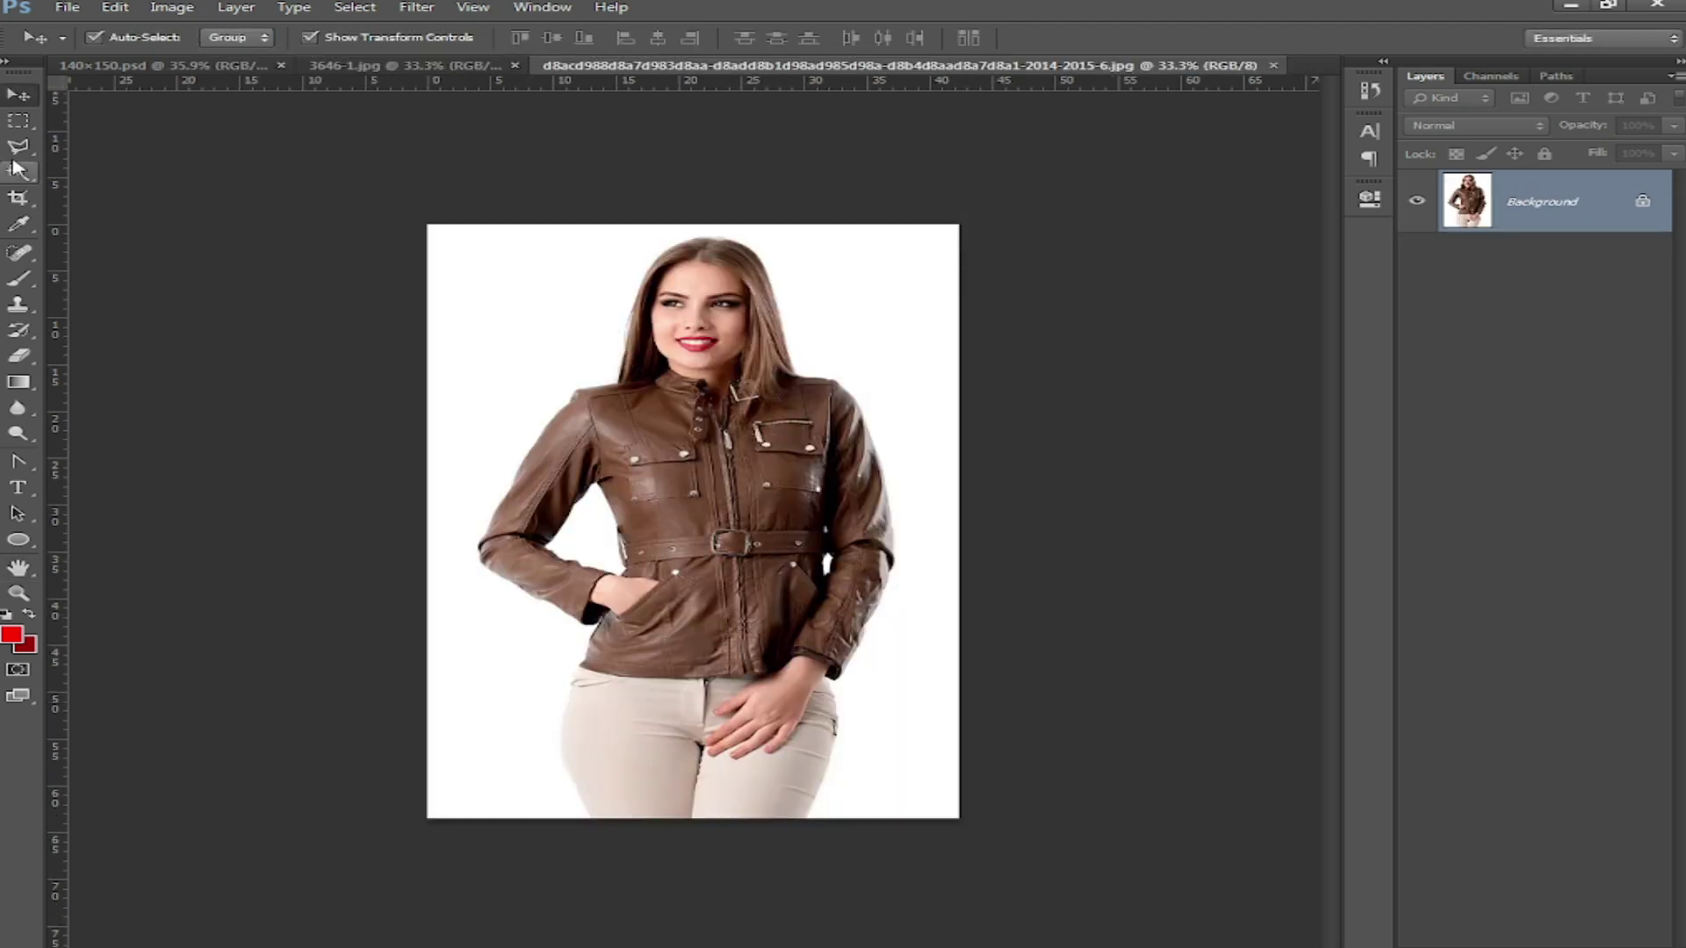
Step: Magic Wand the contiguous white background, including the gap by her arm, then select inverse
{"action": "left_click", "coordinate": [14, 169]}
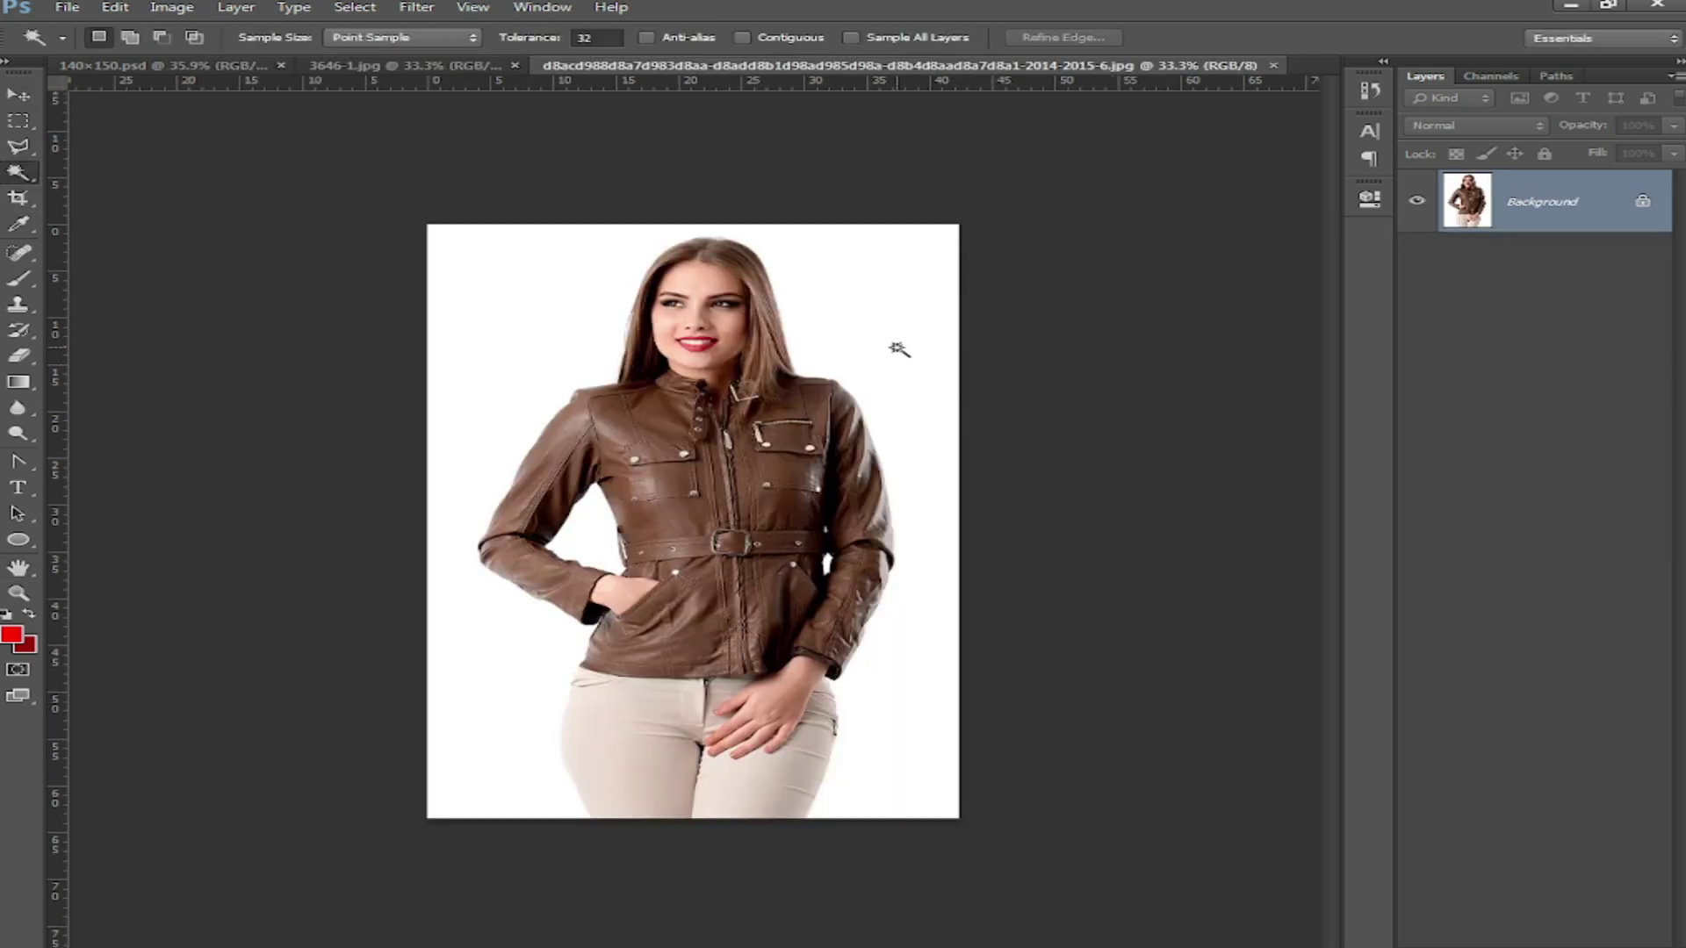
{"action": "left_click", "coordinate": [897, 348]}
{"action": "left_click", "coordinate": [815, 39]}
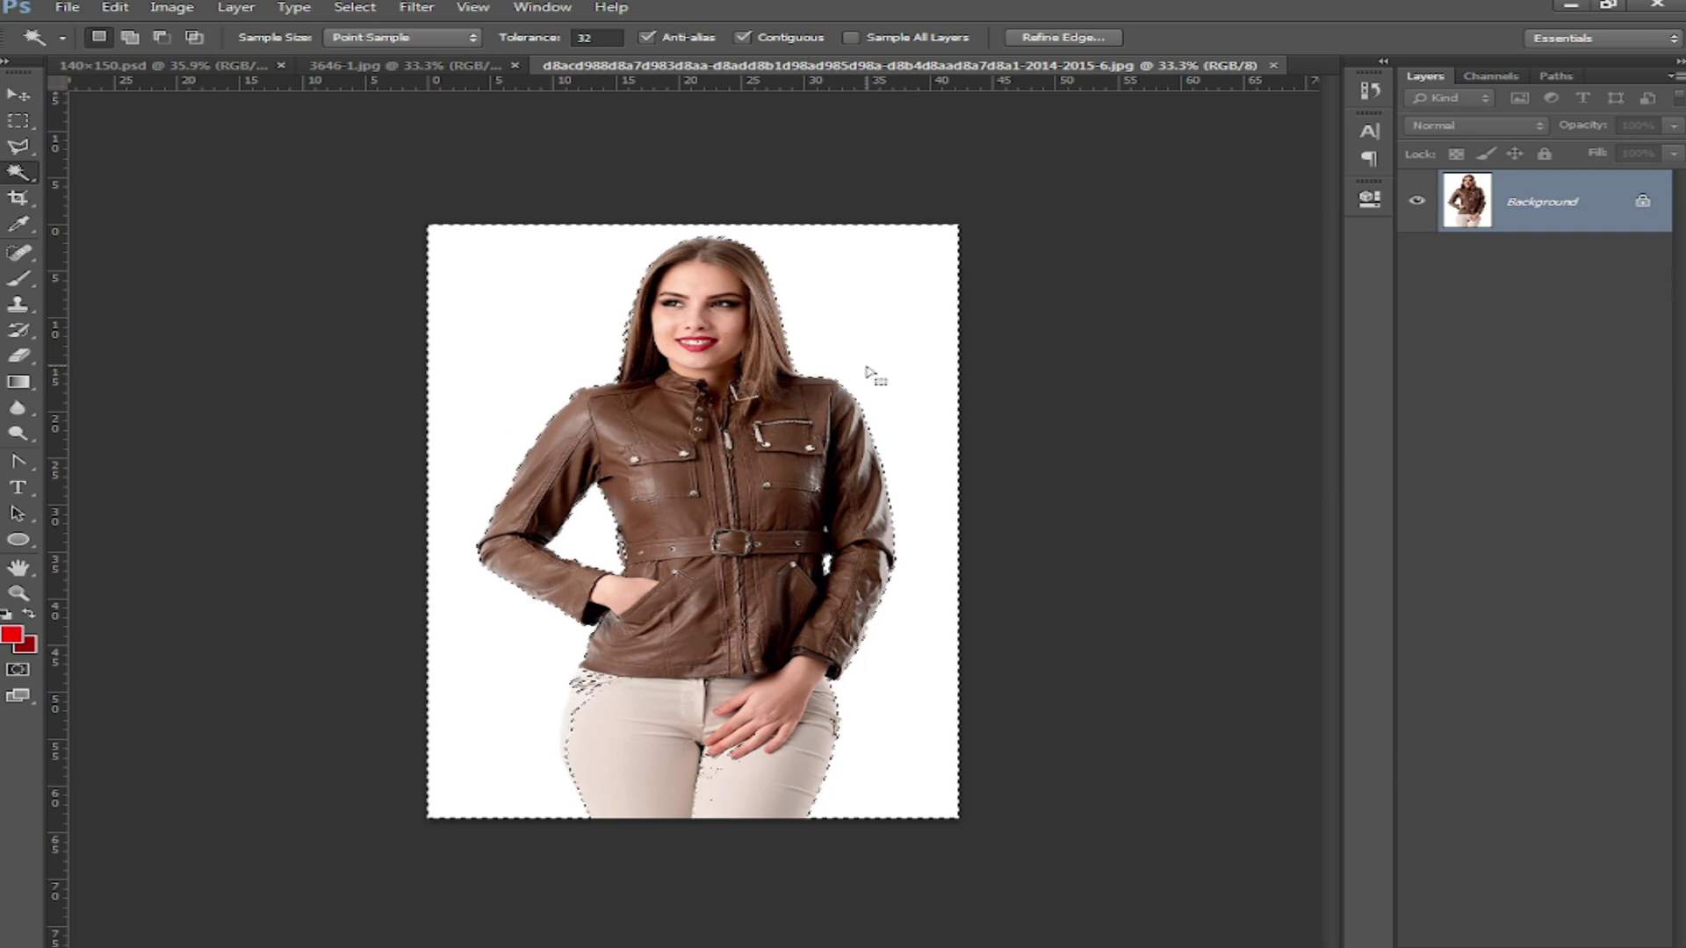
{"action": "left_click", "coordinate": [867, 369]}
{"action": "left_click", "coordinate": [606, 549], "text": "shift"}
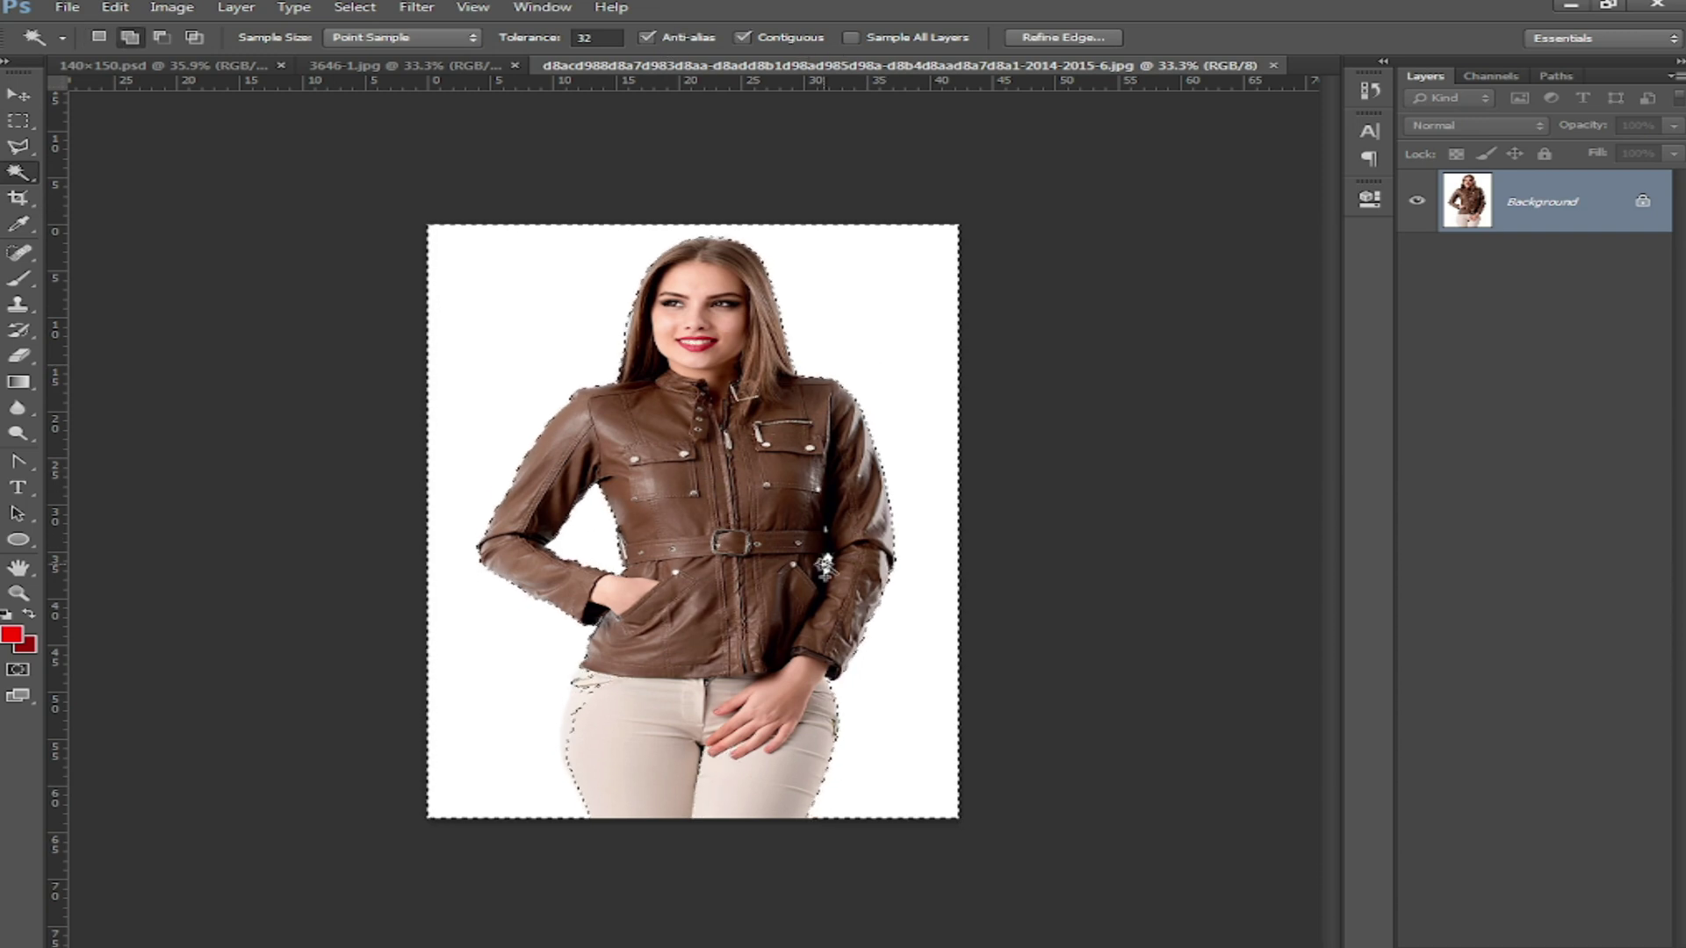
{"action": "right_click", "coordinate": [755, 436]}
{"action": "left_click", "coordinate": [889, 755]}
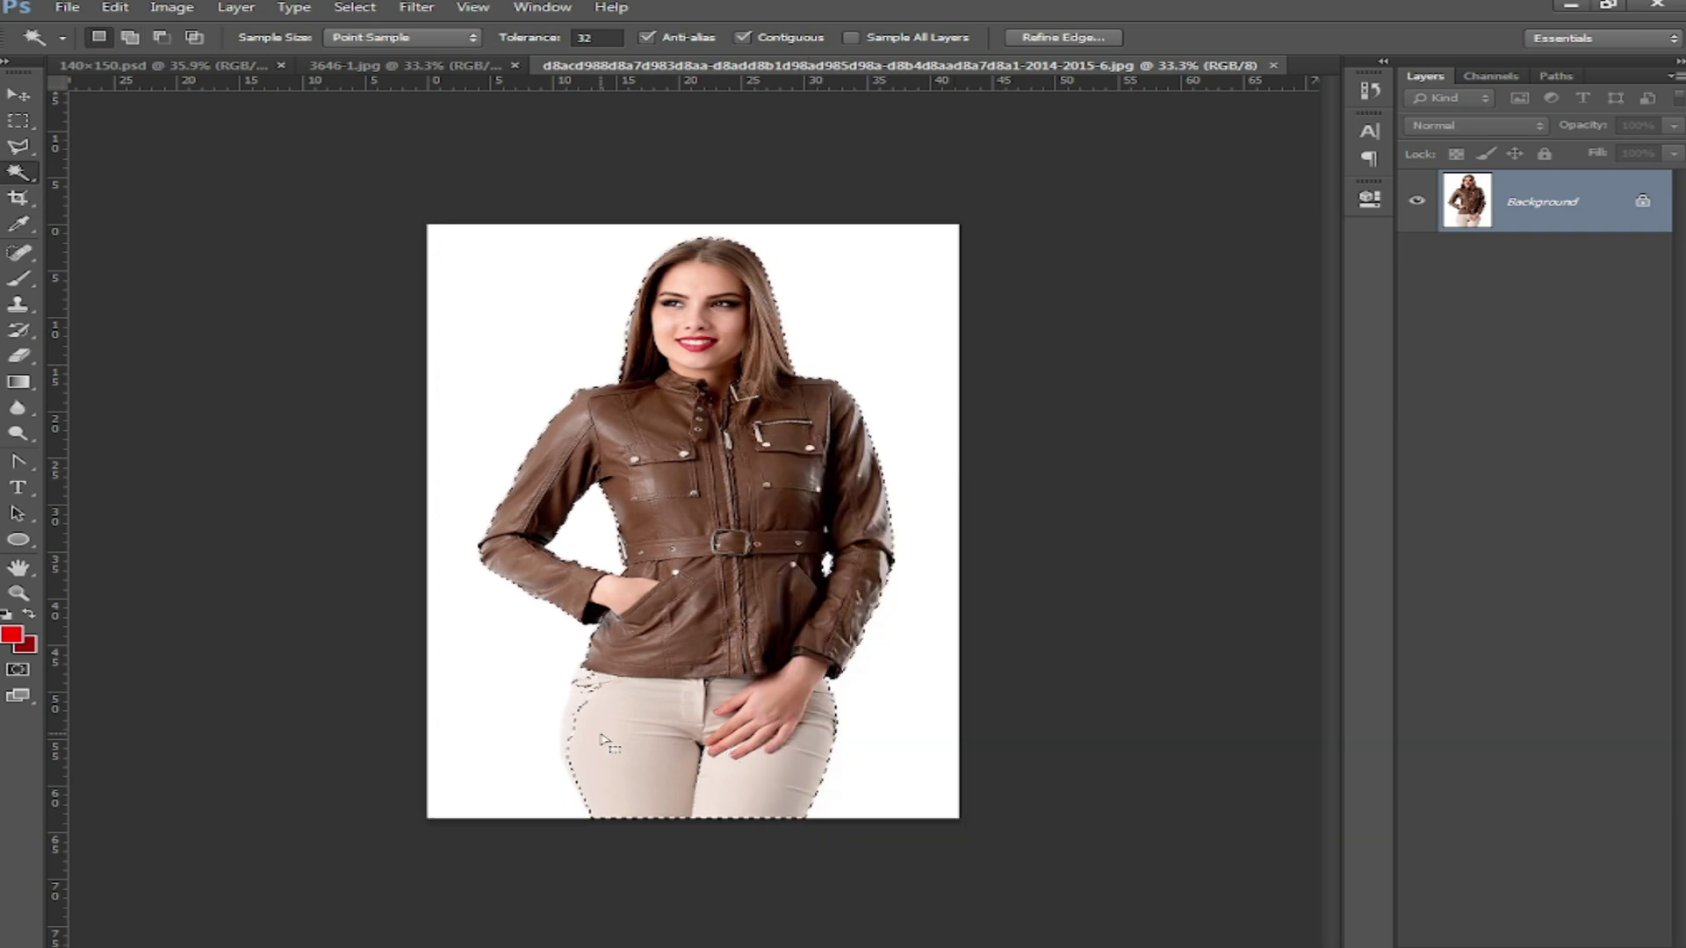
Step: Fix the leg area with Polygonal Lasso, feather 3 px, and move the model into 140×150.psd
{"action": "key", "text": "l"}
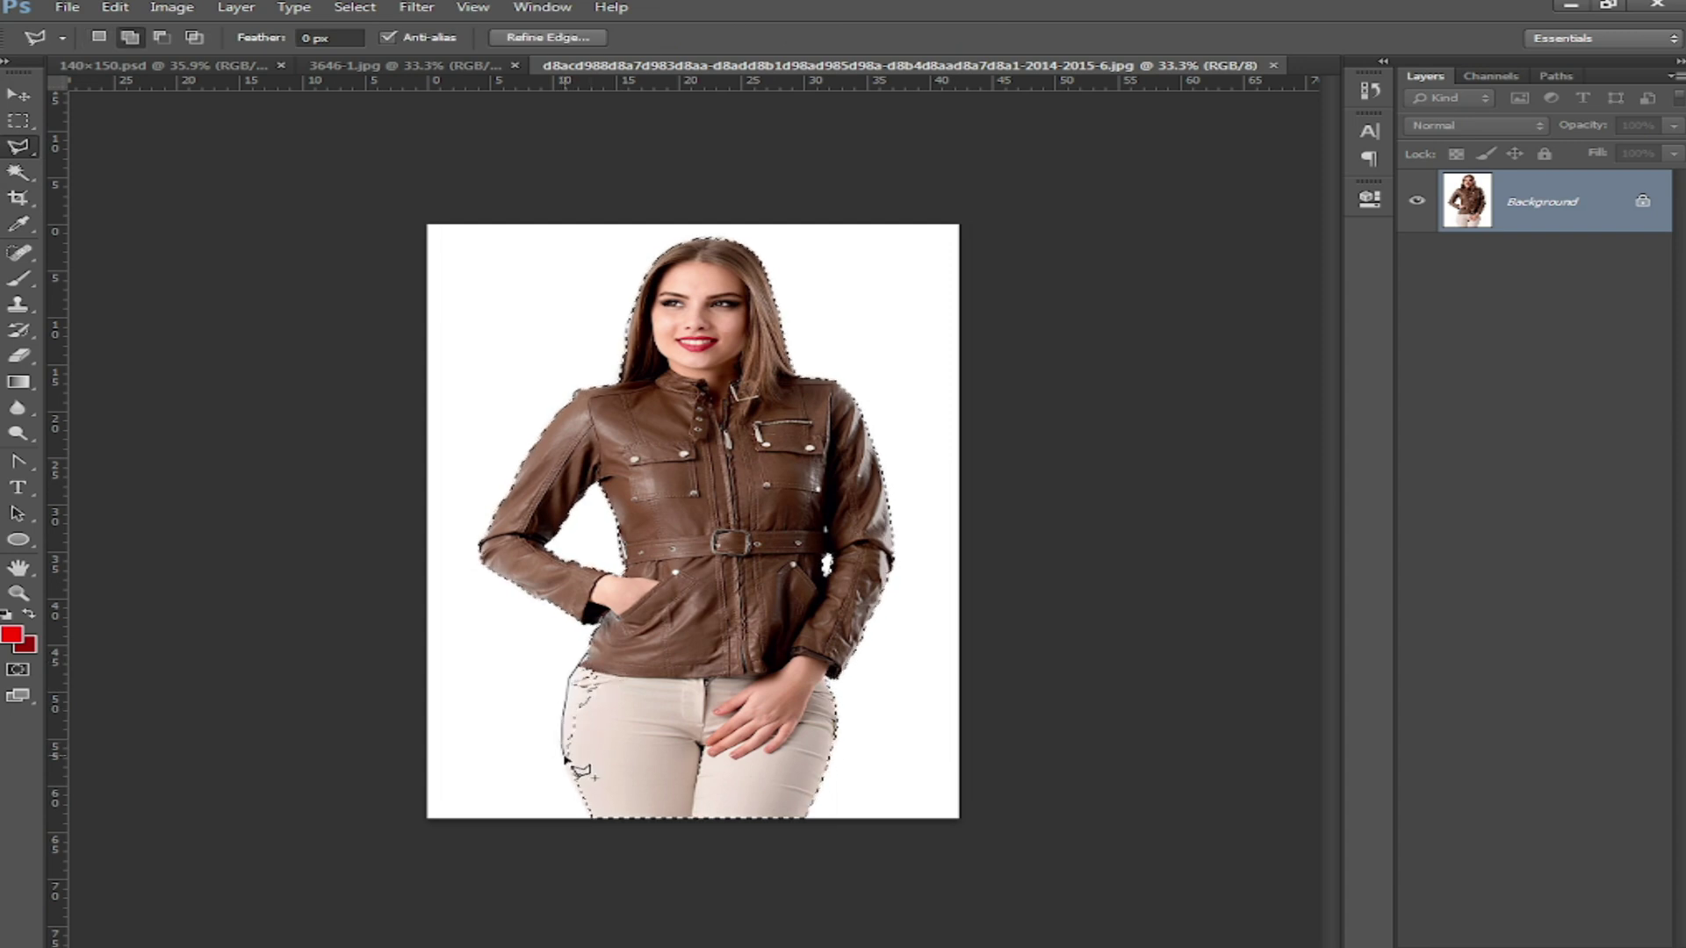
{"action": "double_click", "coordinate": [693, 626]}
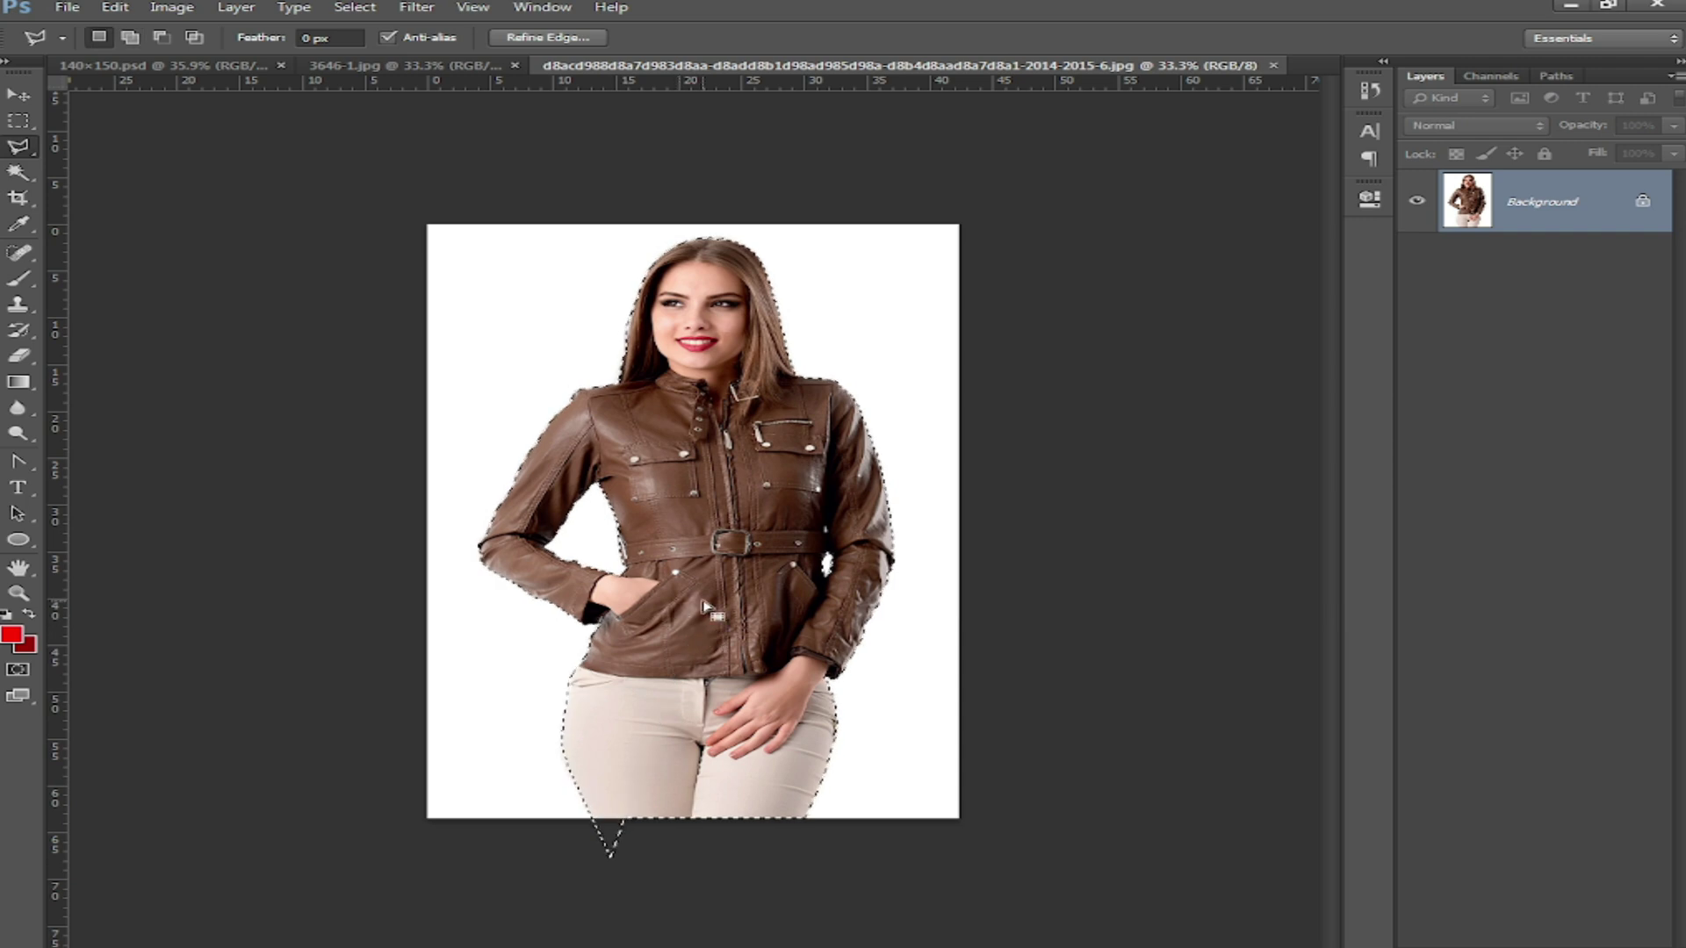
{"action": "right_click", "coordinate": [718, 580]}
{"action": "left_click", "coordinate": [830, 637]}
{"action": "type", "text": "3"}
{"action": "left_click", "coordinate": [968, 334]}
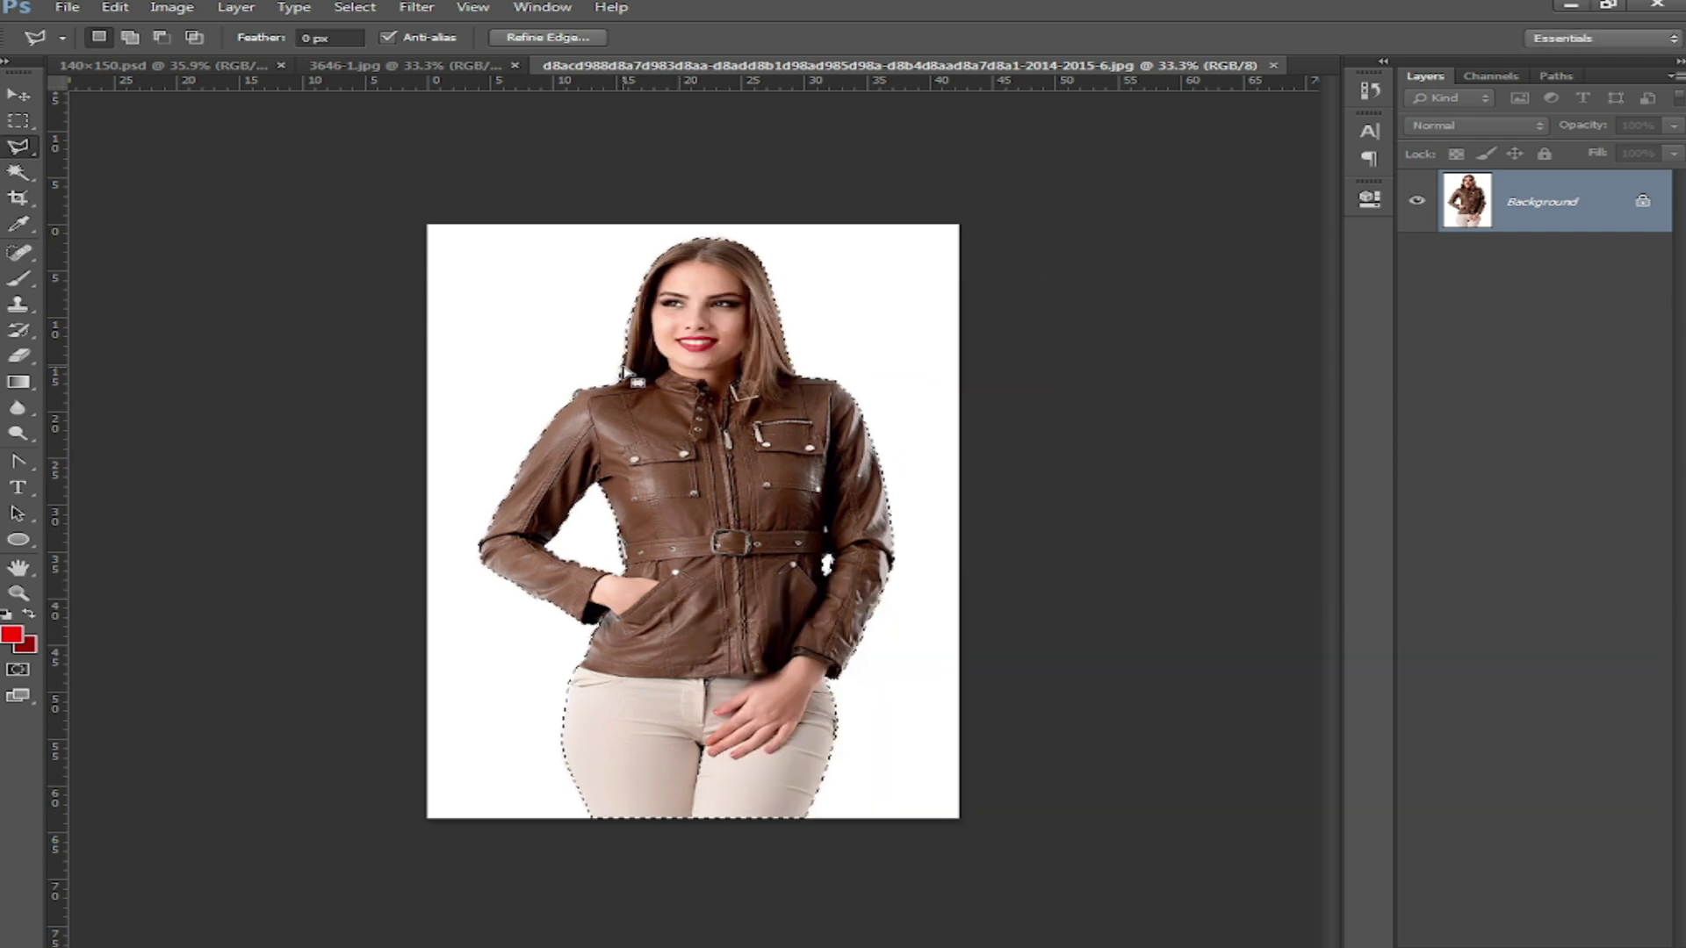
{"action": "key", "text": "v"}
{"action": "left_click_drag", "start_coordinate": [677, 300], "coordinate": [904, 630]}
Step: Position and size the brown-jacket model at the flyer's lower left, about 100% scale
{"action": "left_click_drag", "start_coordinate": [551, 575], "coordinate": [531, 570]}
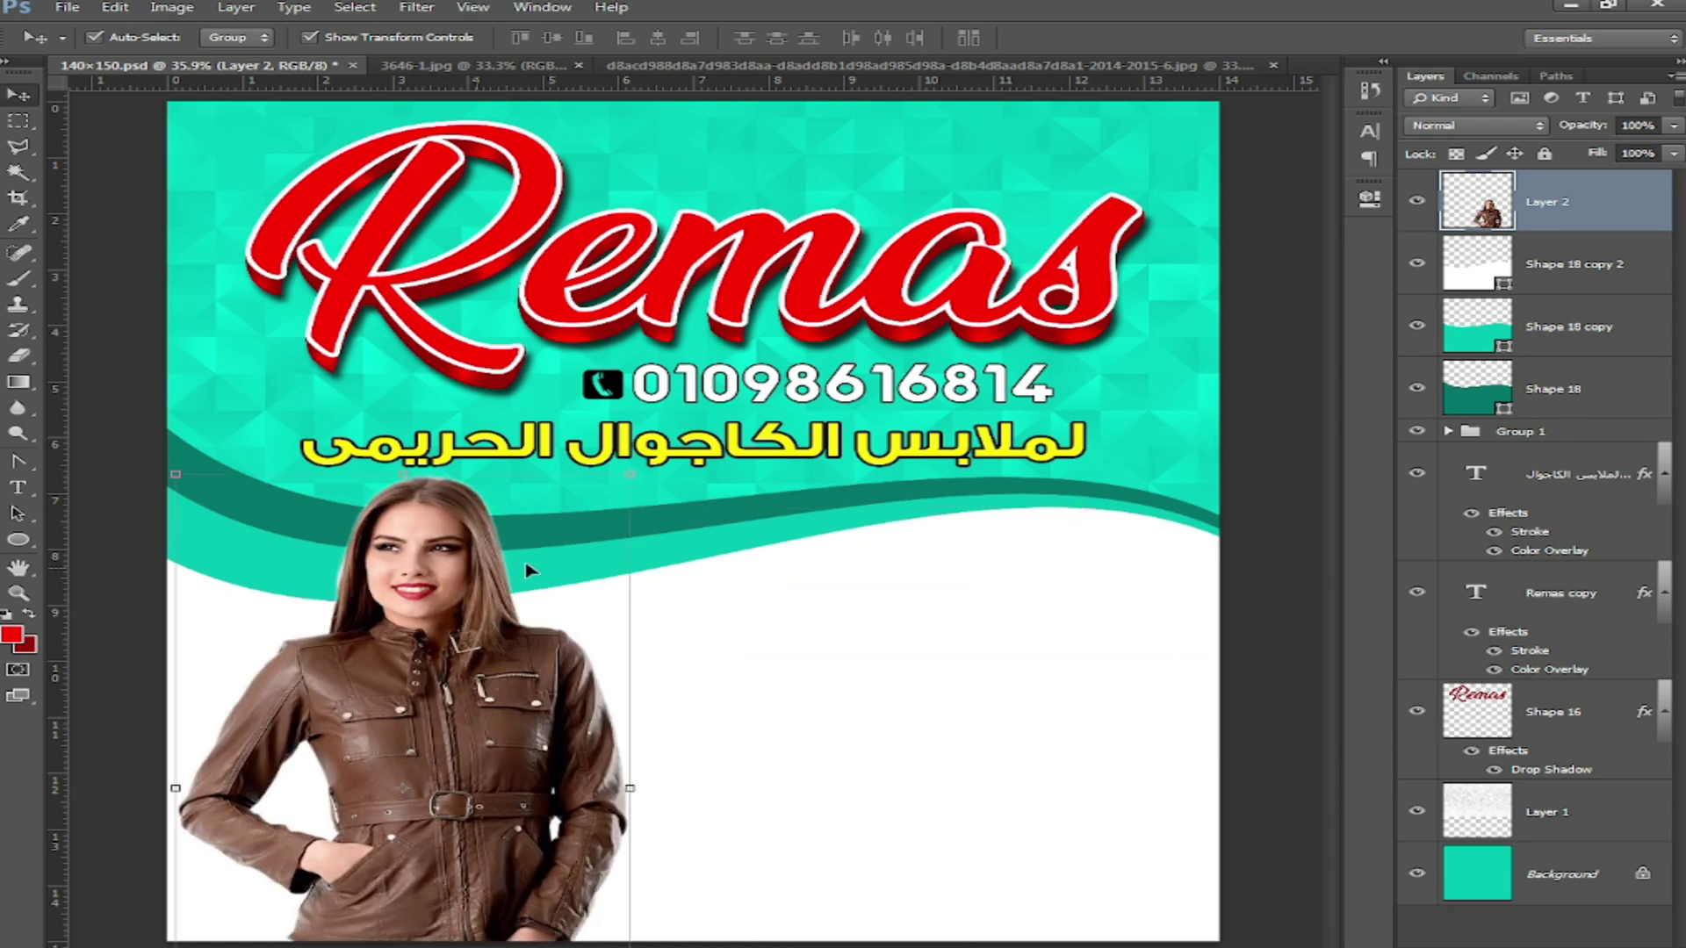
{"action": "left_click_drag", "start_coordinate": [642, 479], "coordinate": [618, 505]}
{"action": "left_click_drag", "start_coordinate": [482, 706], "coordinate": [446, 700]}
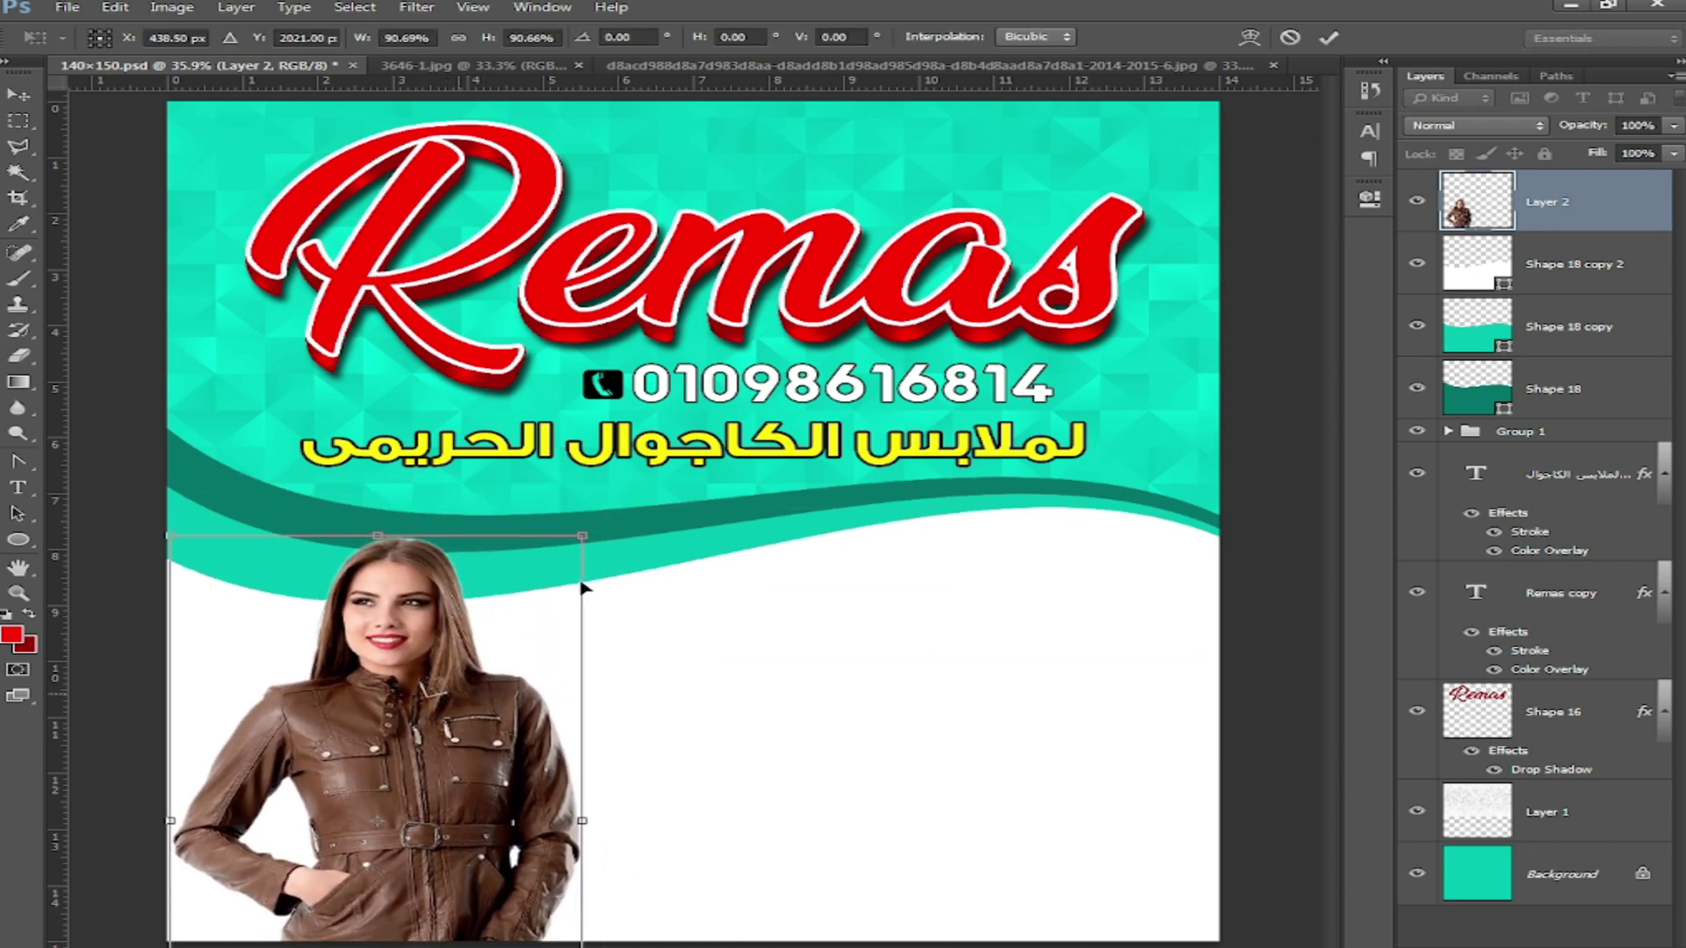
{"action": "left_click_drag", "start_coordinate": [581, 536], "coordinate": [628, 477]}
{"action": "left_click_drag", "start_coordinate": [517, 670], "coordinate": [511, 680]}
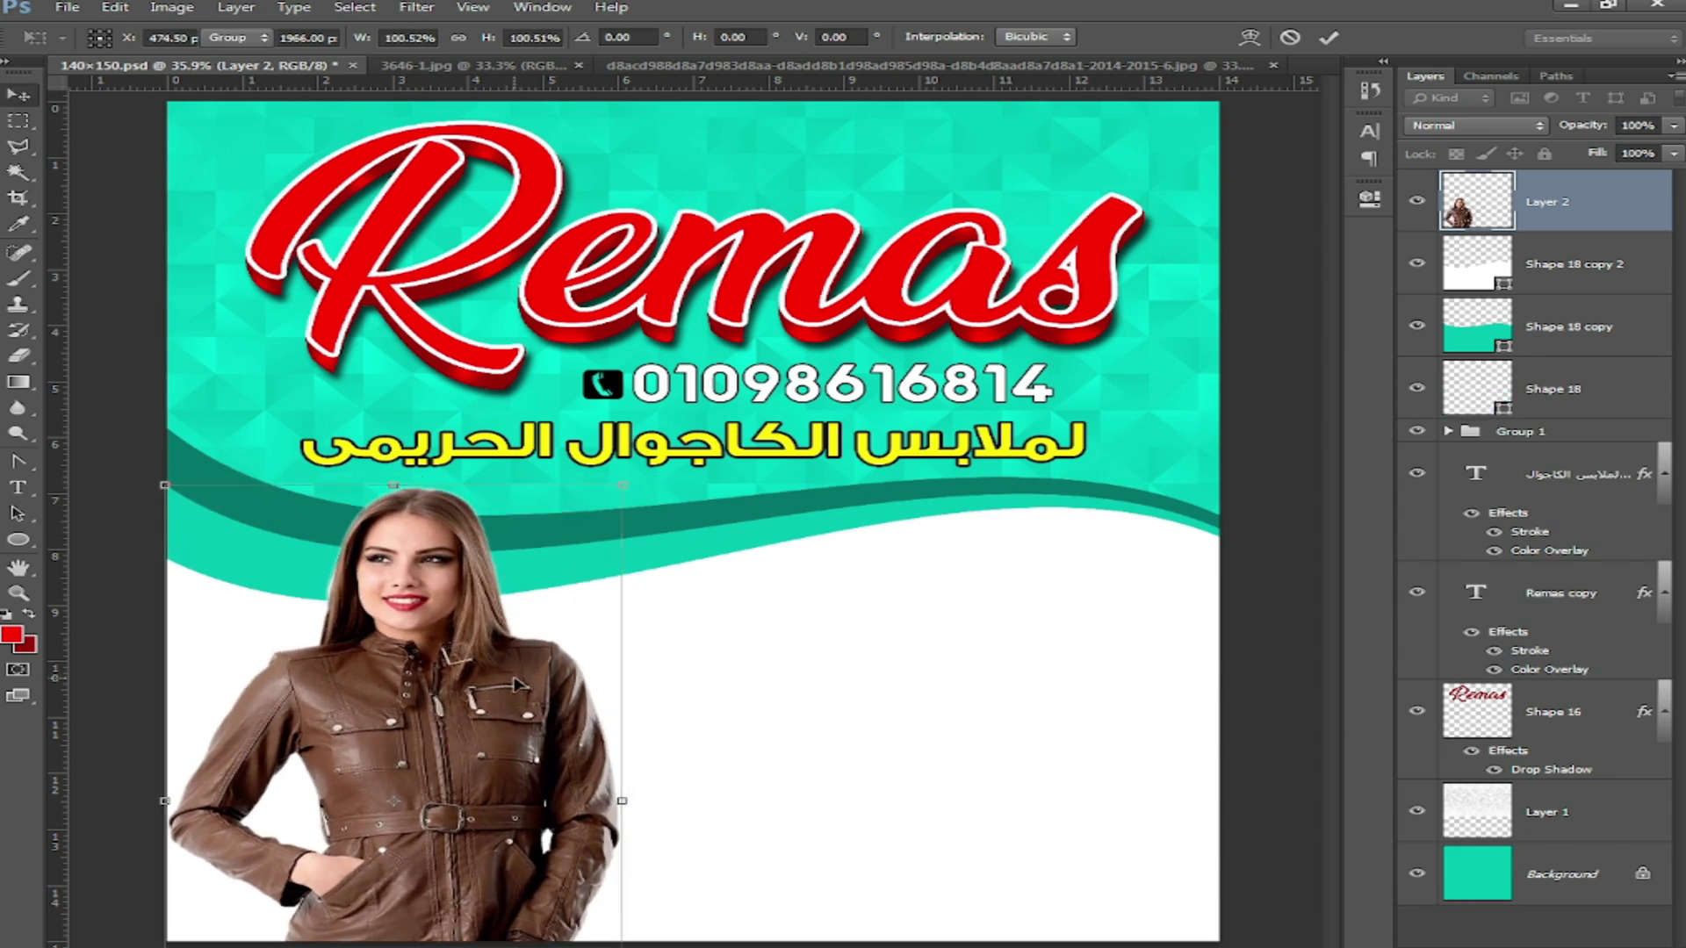
{"action": "key", "text": "Return"}
Step: Float the 3646-1.jpg photo in its own window and Magic Wand its white background
{"action": "left_click_drag", "start_coordinate": [497, 68], "coordinate": [640, 155]}
{"action": "left_click", "coordinate": [21, 174]}
{"action": "left_click", "coordinate": [614, 298]}
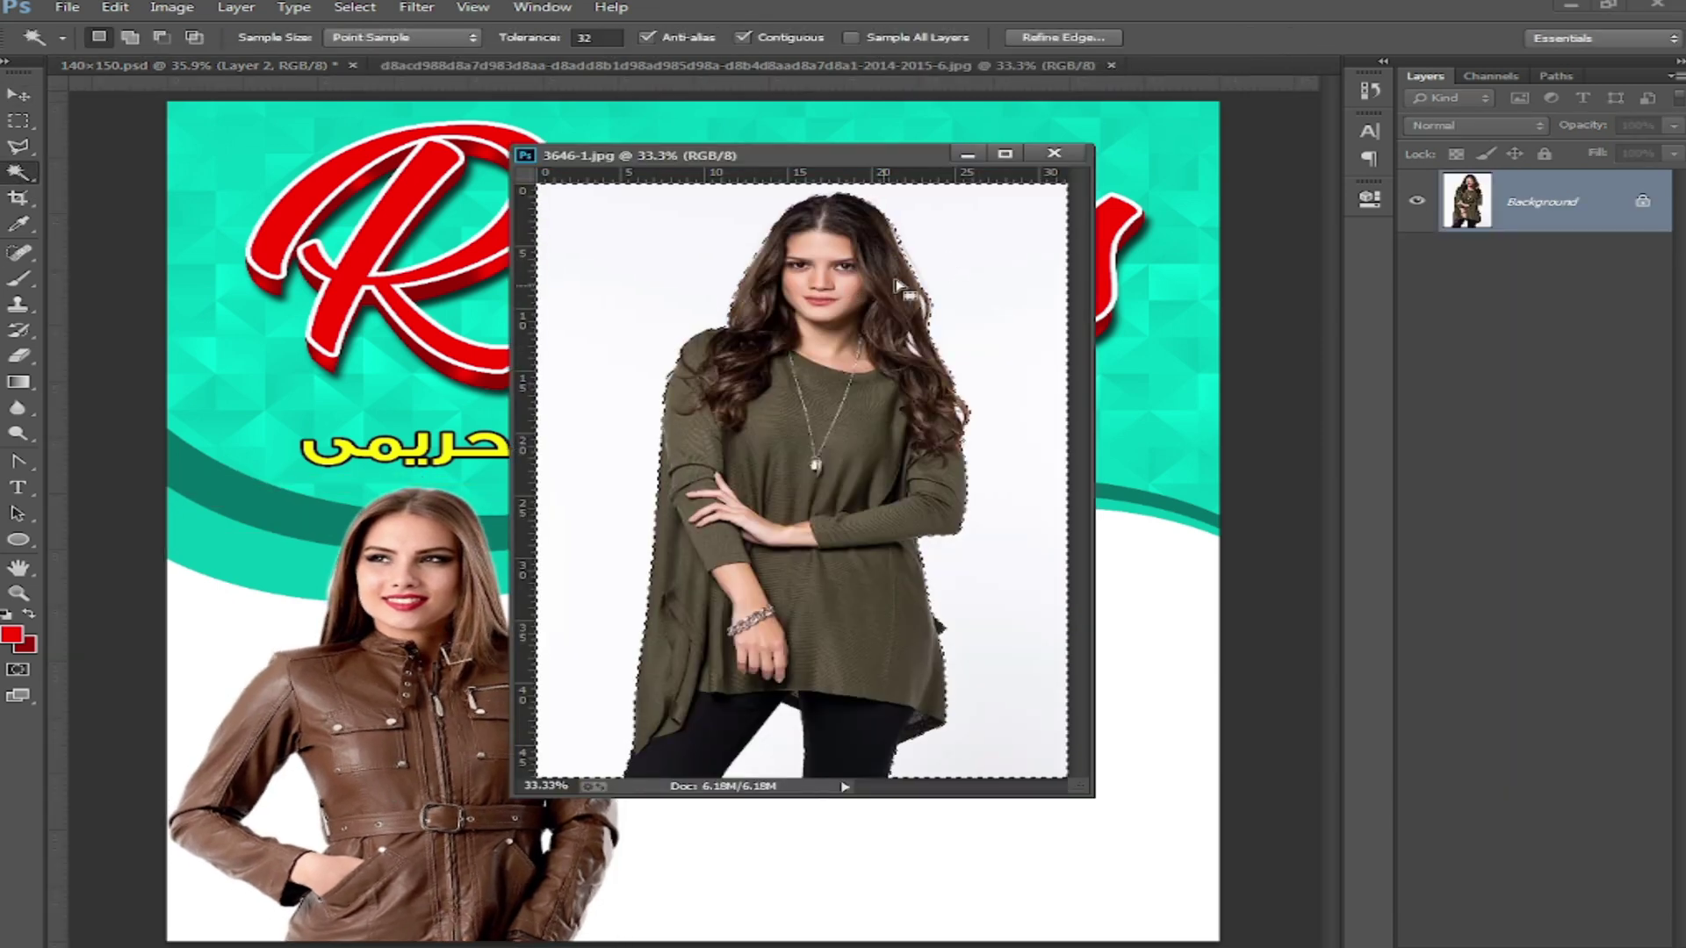
Step: Add the leg gap to the selection, invert it onto the green-top model, and feather 3 px
{"action": "left_click", "coordinate": [784, 744], "text": "shift"}
{"action": "right_click", "coordinate": [806, 367]}
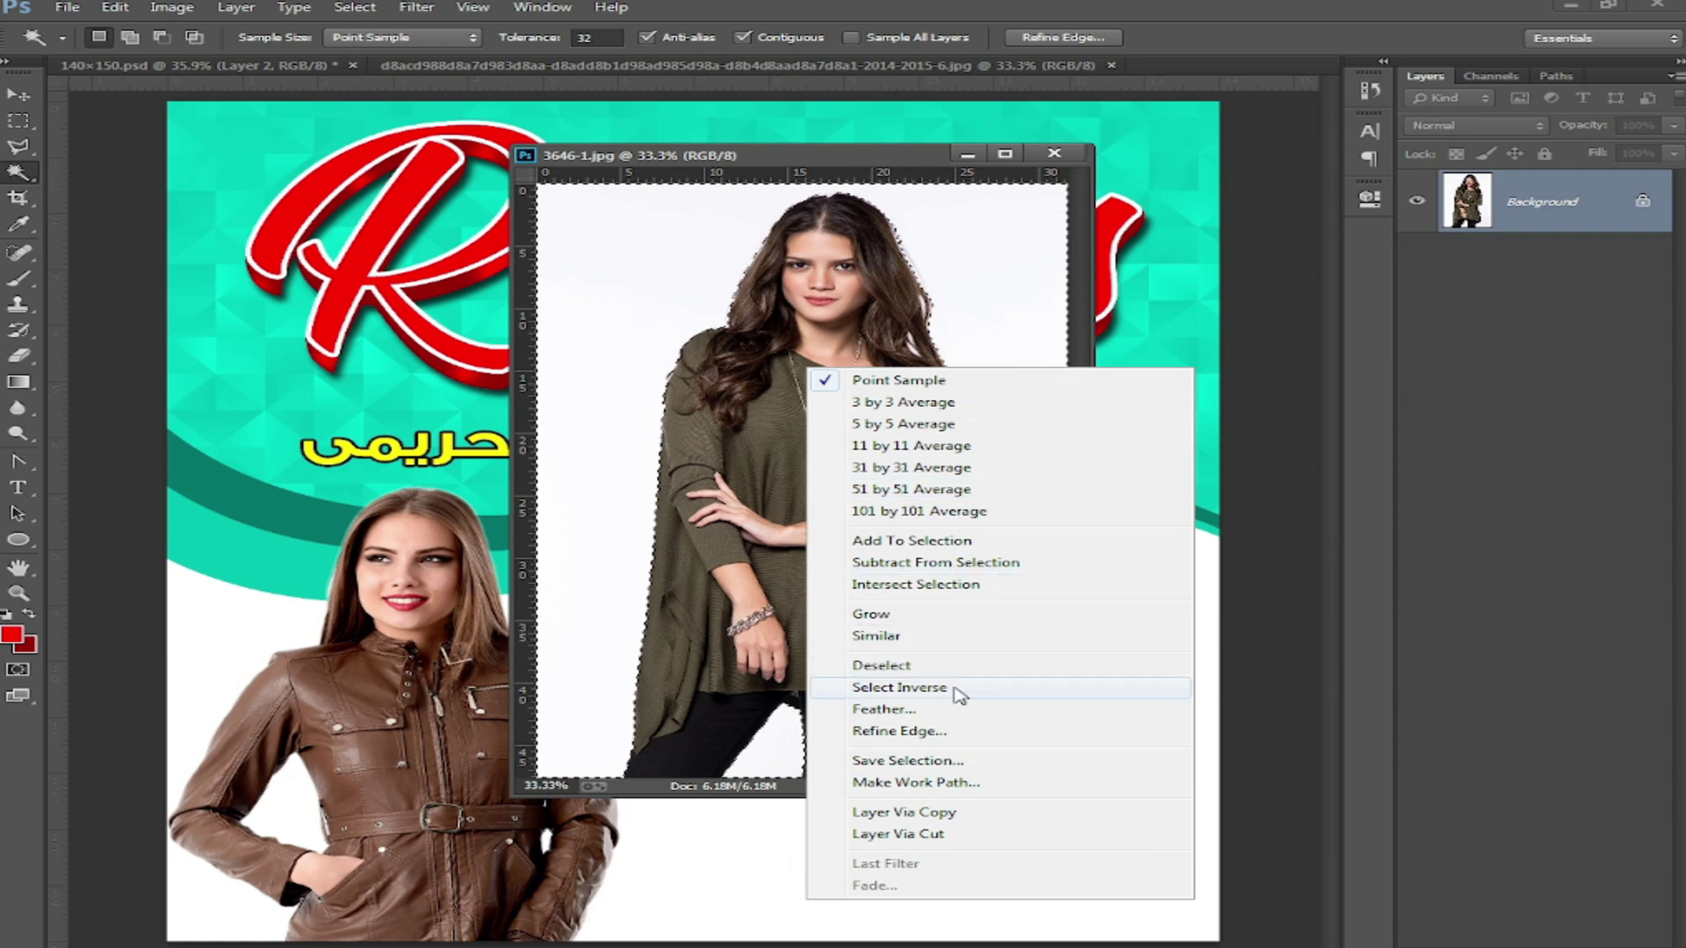
{"action": "left_click", "coordinate": [956, 688]}
{"action": "right_click", "coordinate": [787, 423]}
{"action": "left_click", "coordinate": [915, 769]}
{"action": "left_click", "coordinate": [978, 330]}
Step: Move the green-top model into the flyer beside the brown-jacket model, scaled to about 75%, and close 3646-1.jpg
{"action": "key", "text": "v"}
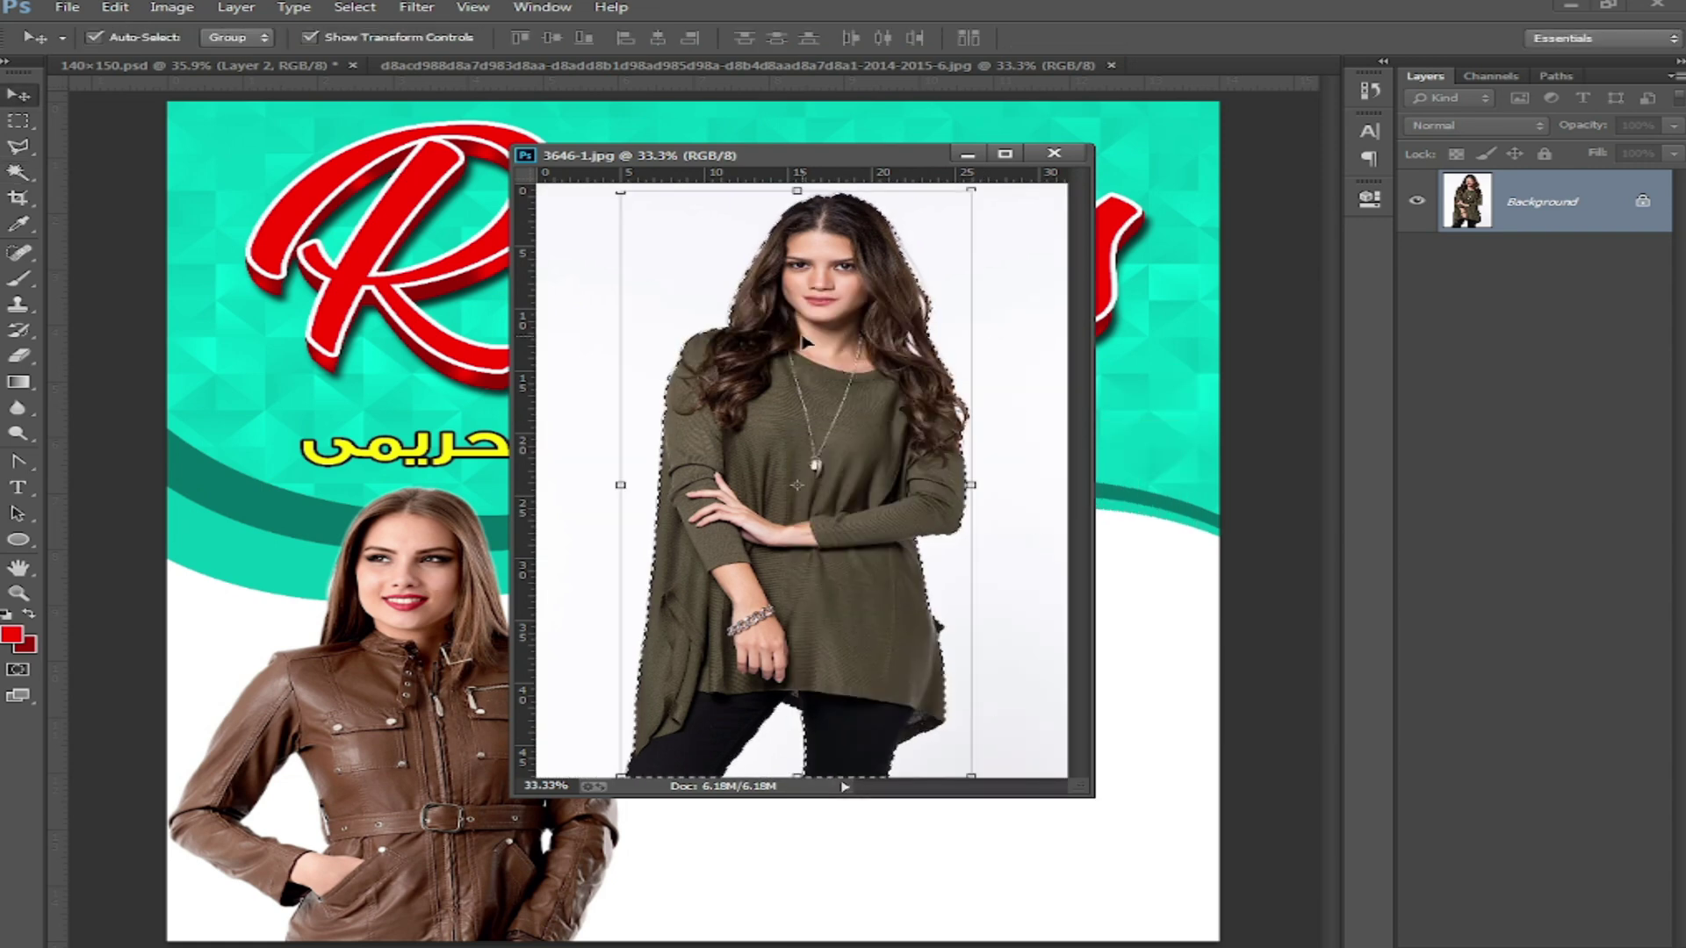
{"action": "left_click_drag", "start_coordinate": [882, 386], "coordinate": [1185, 658]}
{"action": "left_click", "coordinate": [1049, 156]}
{"action": "left_click", "coordinate": [1053, 155]}
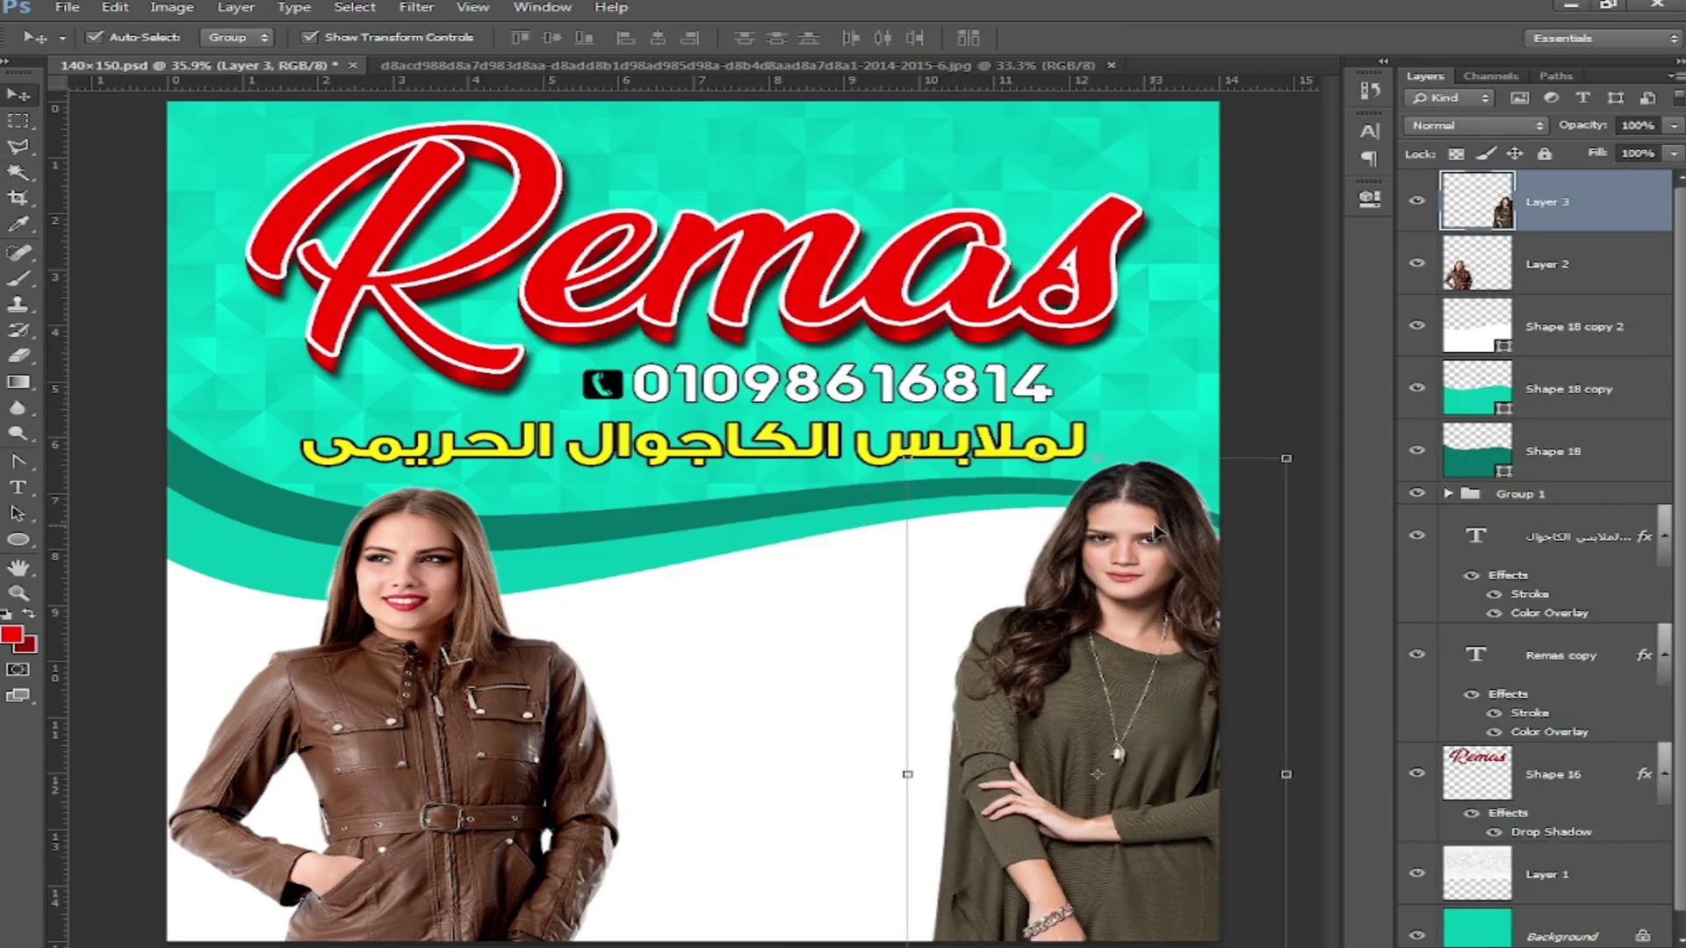
{"action": "left_click_drag", "start_coordinate": [1168, 536], "coordinate": [825, 562]}
{"action": "left_click_drag", "start_coordinate": [965, 479], "coordinate": [866, 527]}
{"action": "left_click_drag", "start_coordinate": [866, 467], "coordinate": [850, 494]}
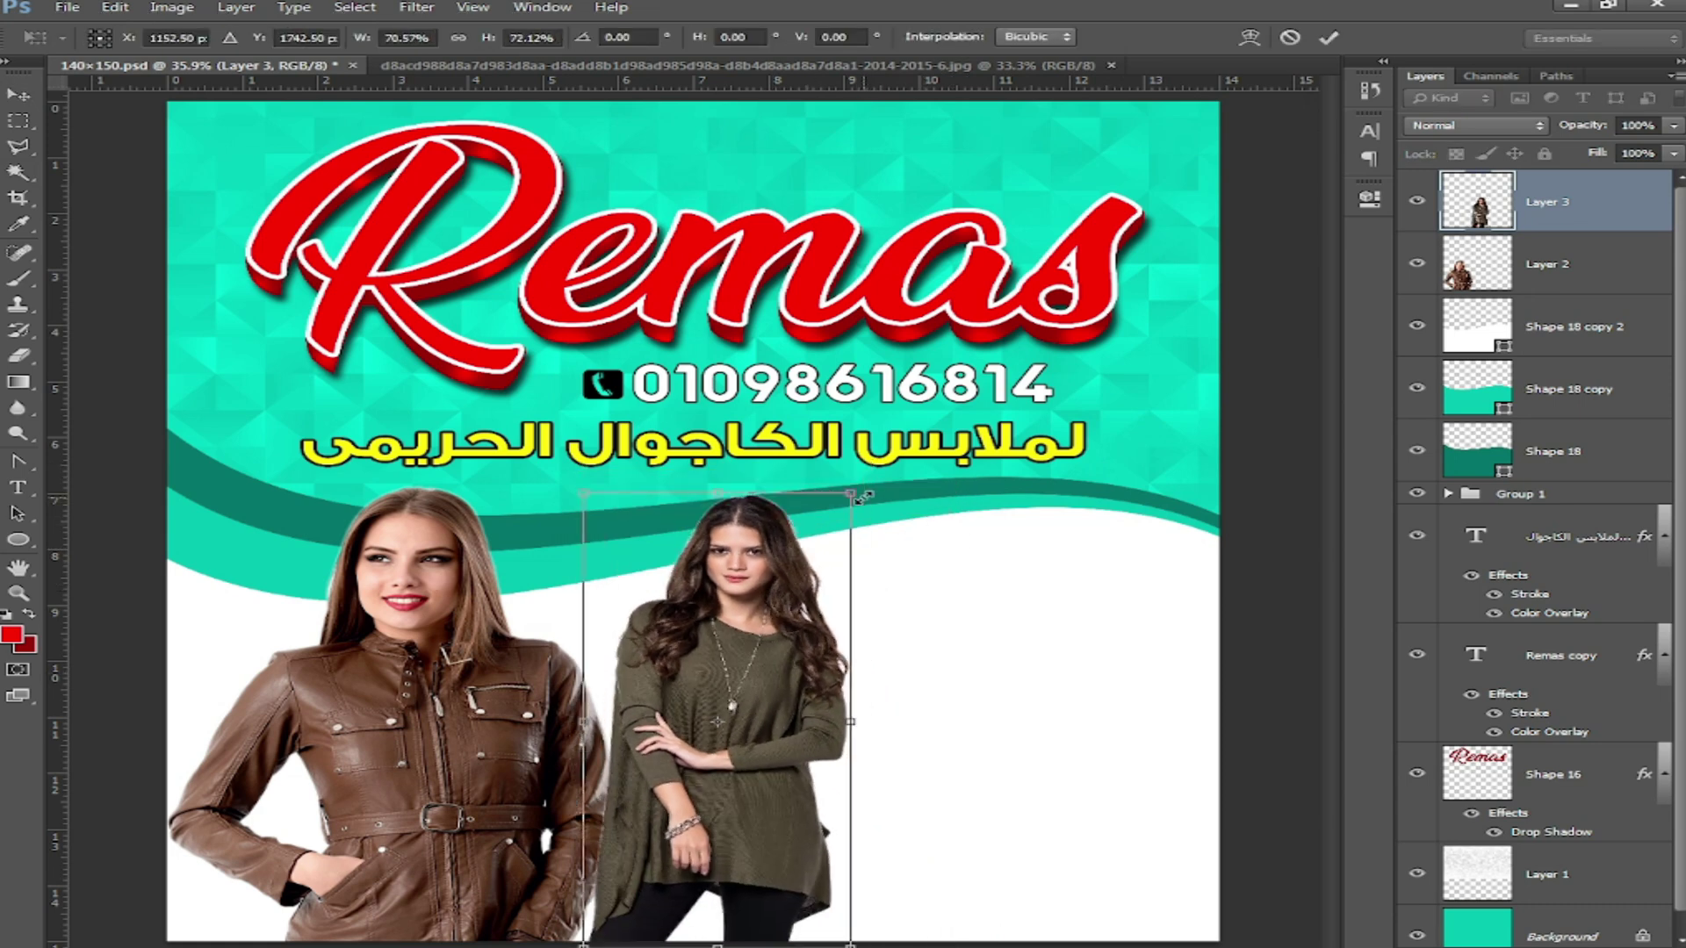
{"action": "key", "text": "Return"}
Step: Raise Layer 3 above the white wave and nudge the green-top model slightly left
{"action": "key", "text": "ctrl+bracketleft"}
{"action": "key", "text": "ctrl+bracketleft"}
{"action": "key", "text": "ctrl+bracketleft"}
{"action": "key", "text": "ctrl+bracketleft"}
{"action": "key", "text": "ctrl+bracketleft"}
{"action": "key", "text": "ctrl+bracketleft"}
{"action": "key", "text": "ctrl+bracketleft"}
{"action": "key", "text": "ctrl+bracketleft"}
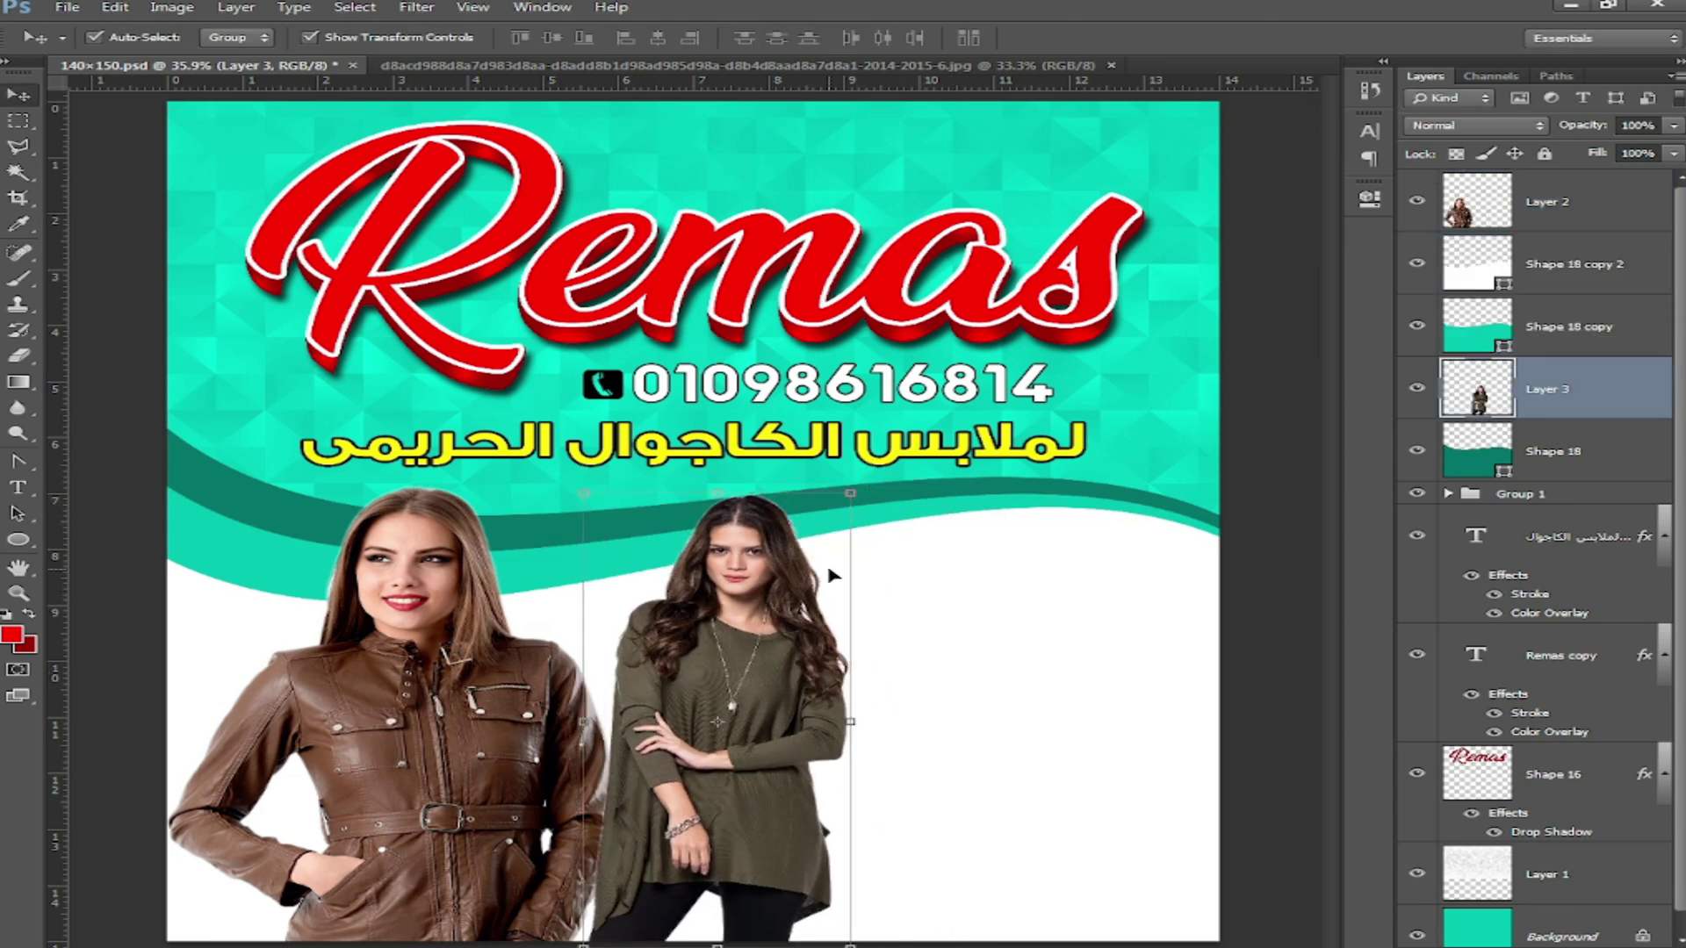
{"action": "key", "text": "ctrl+bracketright"}
{"action": "key", "text": "ctrl+bracketright"}
{"action": "key", "text": "ctrl+bracketright"}
{"action": "key", "text": "ctrl+bracketright"}
{"action": "key", "text": "ctrl+bracketright"}
{"action": "key", "text": "ctrl+bracketright"}
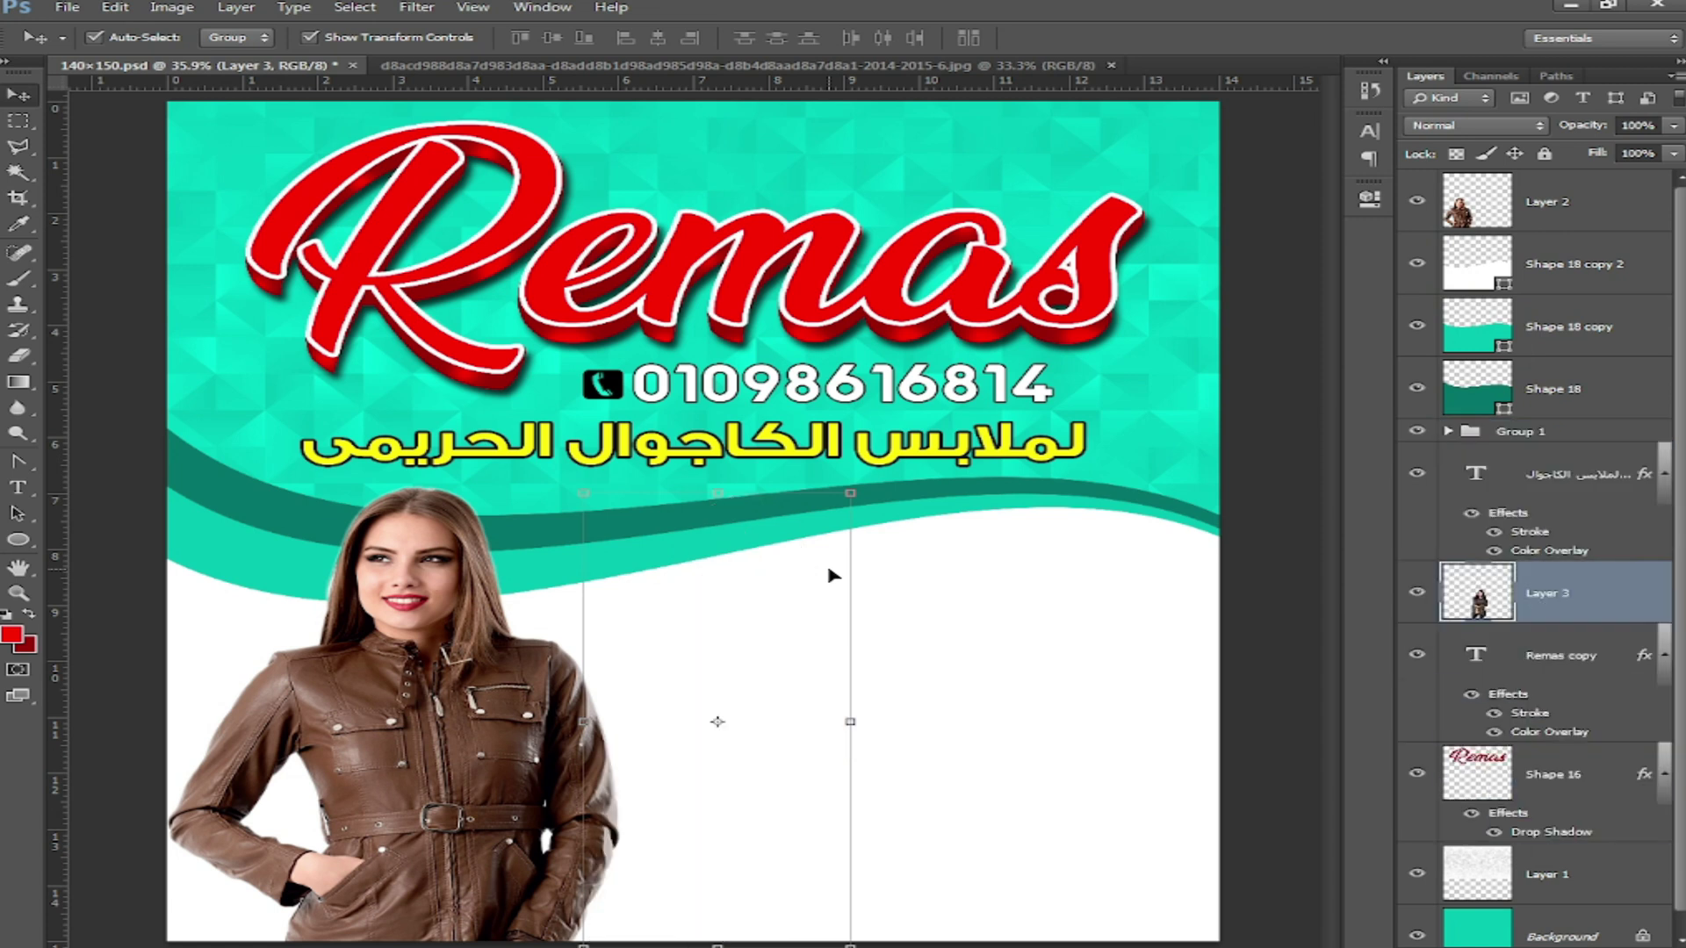
{"action": "key", "text": "ctrl+bracketright"}
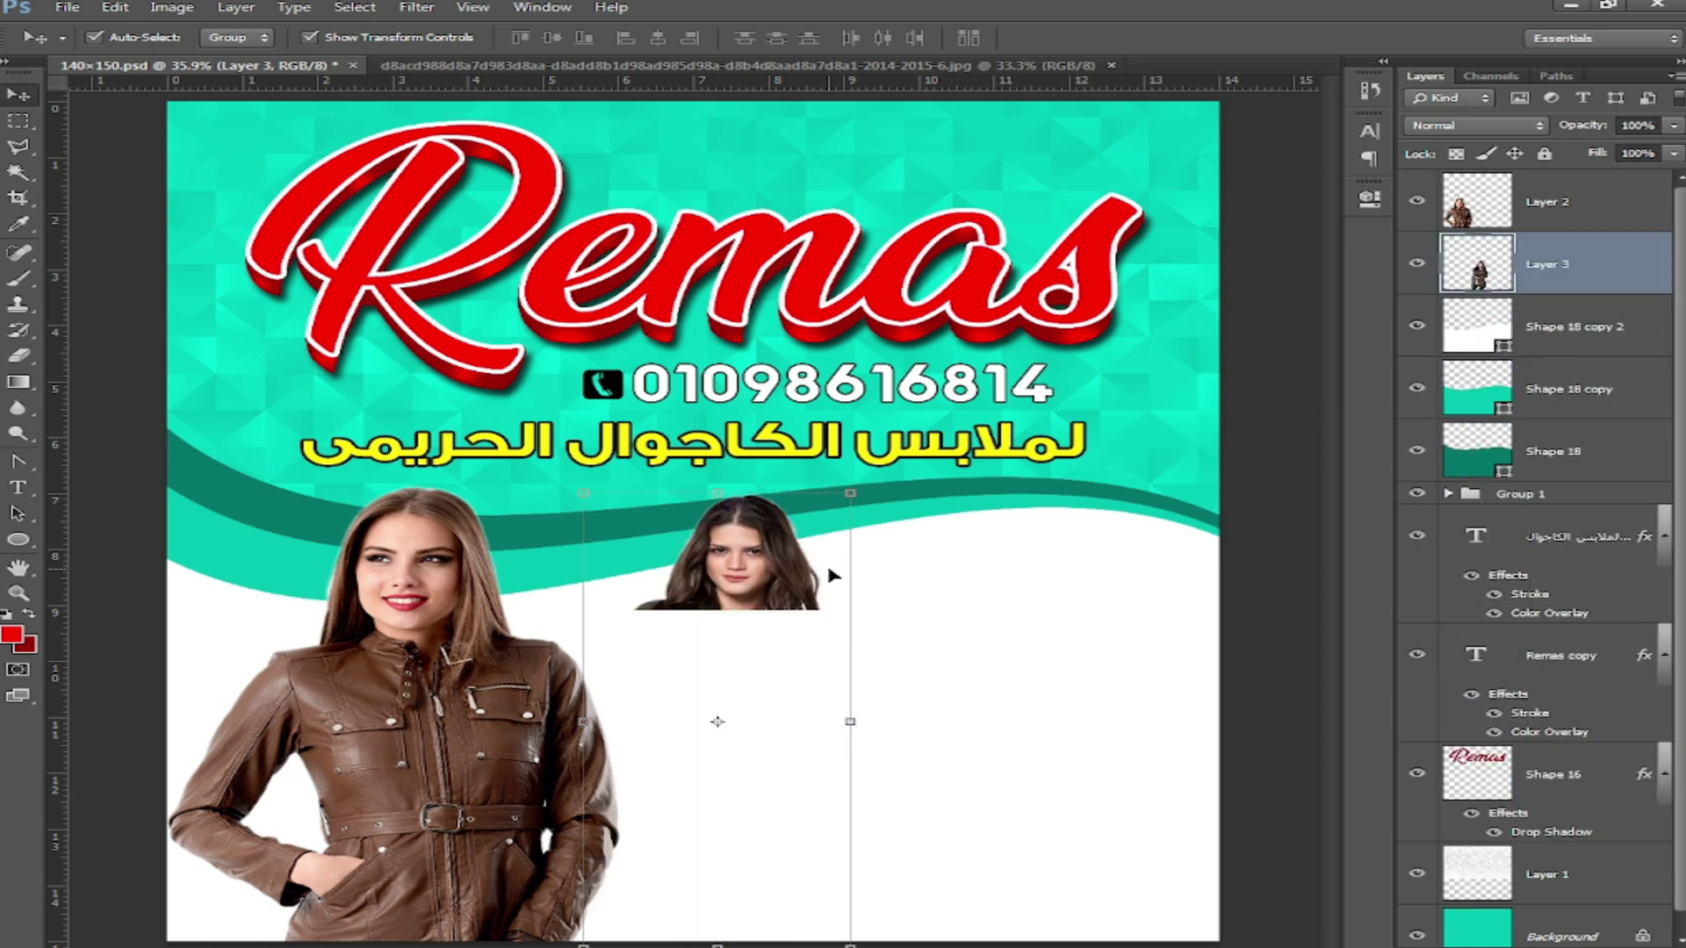
{"action": "left_click_drag", "start_coordinate": [747, 620], "coordinate": [741, 619]}
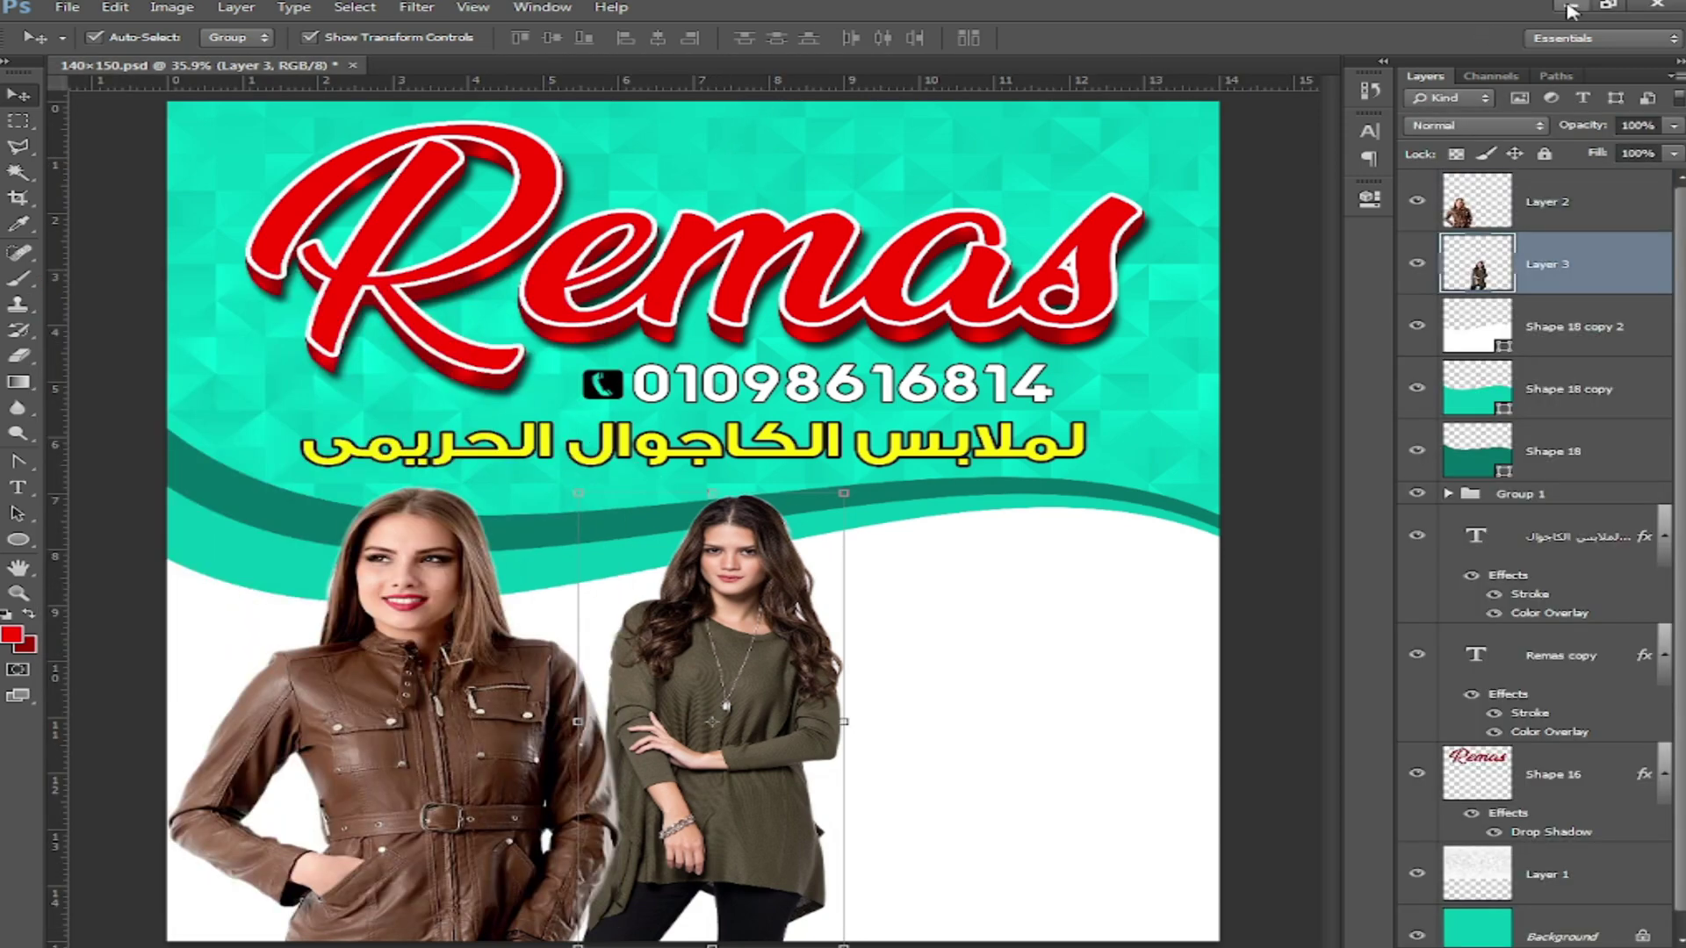
Step: Open the black abaya photo from the desktop in Photoshop via Open With
{"action": "left_click", "coordinate": [1569, 7]}
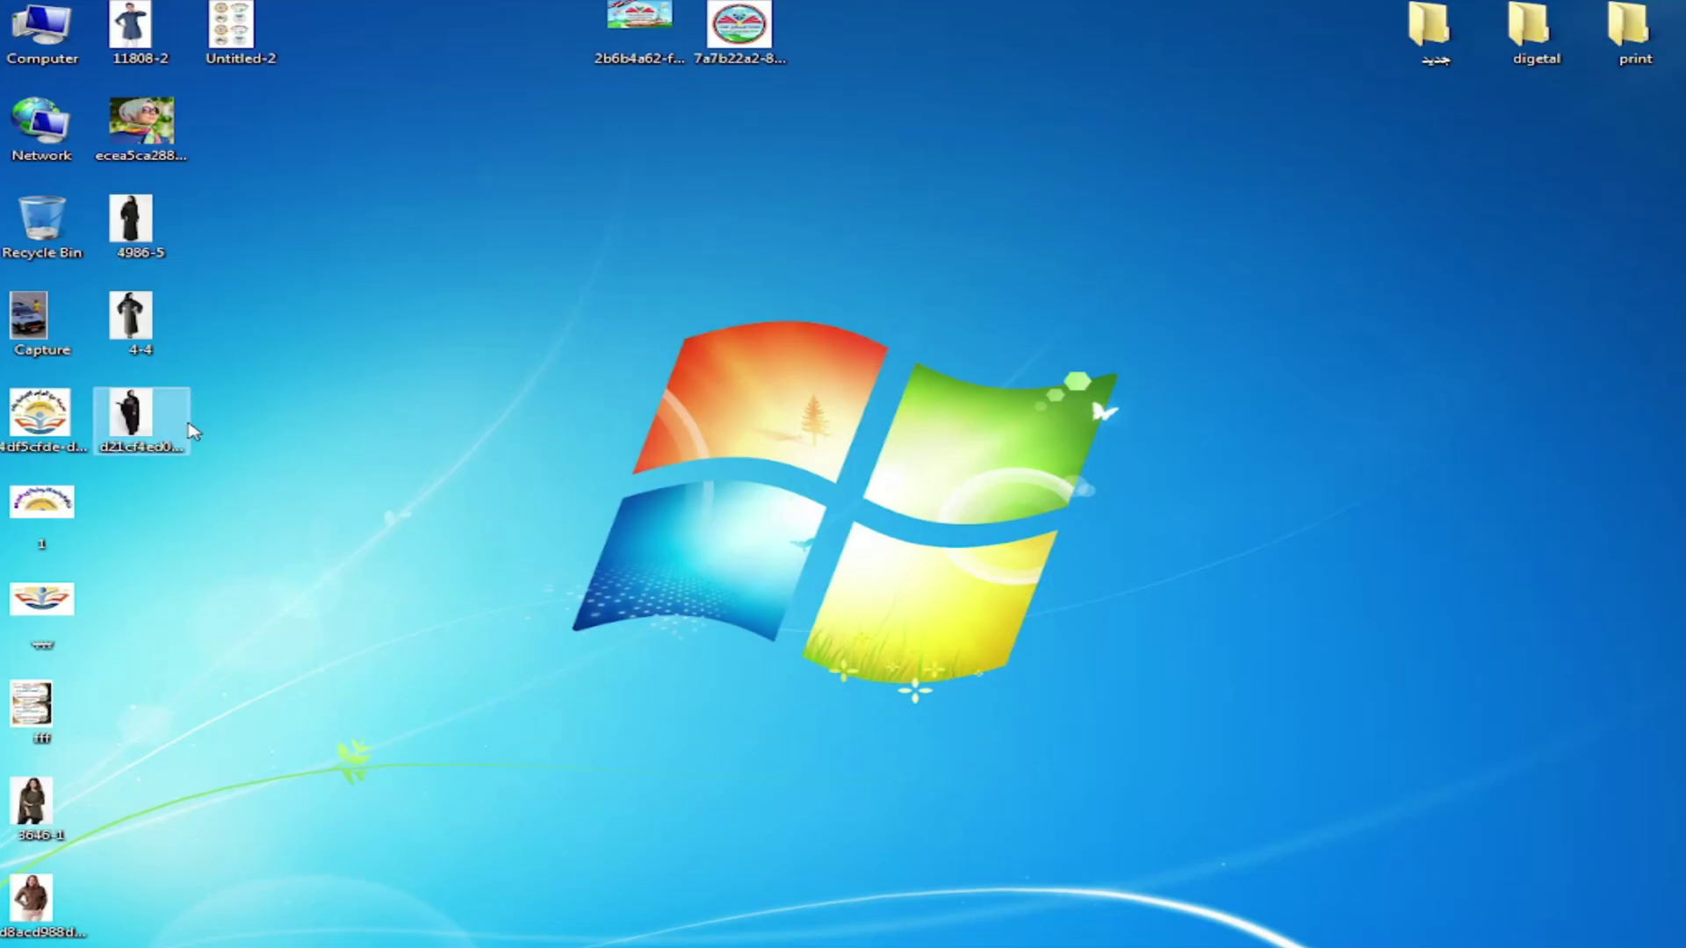
{"action": "double_click", "coordinate": [143, 418]}
{"action": "right_click", "coordinate": [927, 371]}
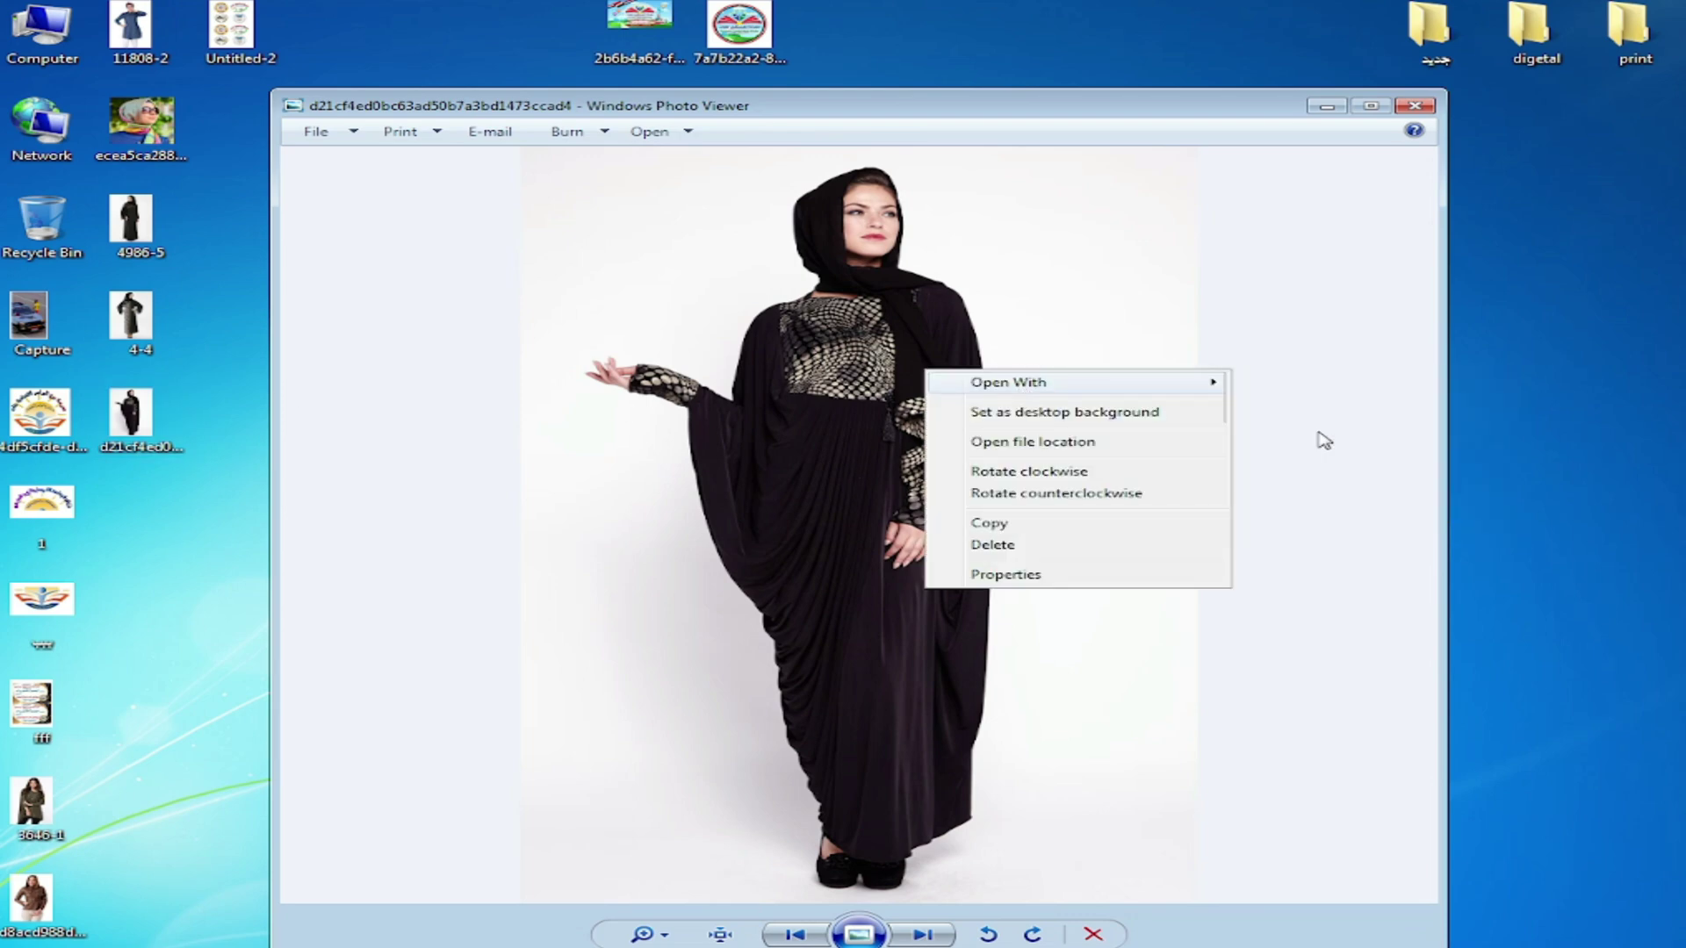
{"action": "left_click", "coordinate": [1324, 441]}
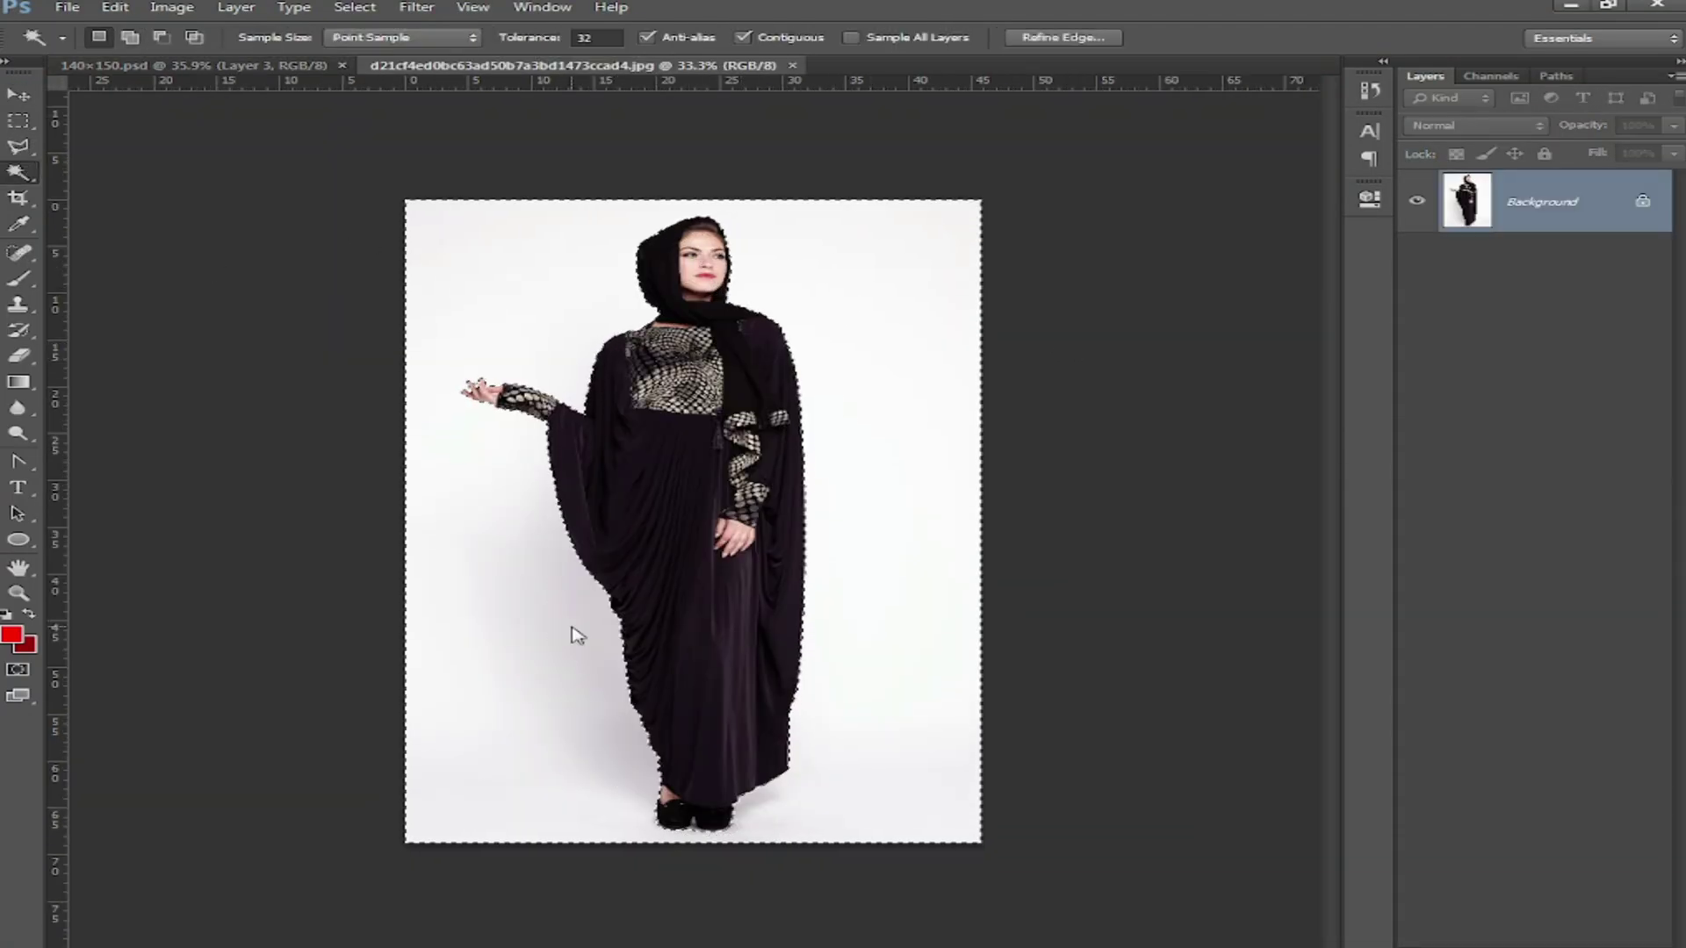
{"action": "right_click", "coordinate": [914, 349]}
Step: Invert the selection onto the abaya model and feather its edge
{"action": "left_click", "coordinate": [1088, 672]}
{"action": "right_click", "coordinate": [712, 428]}
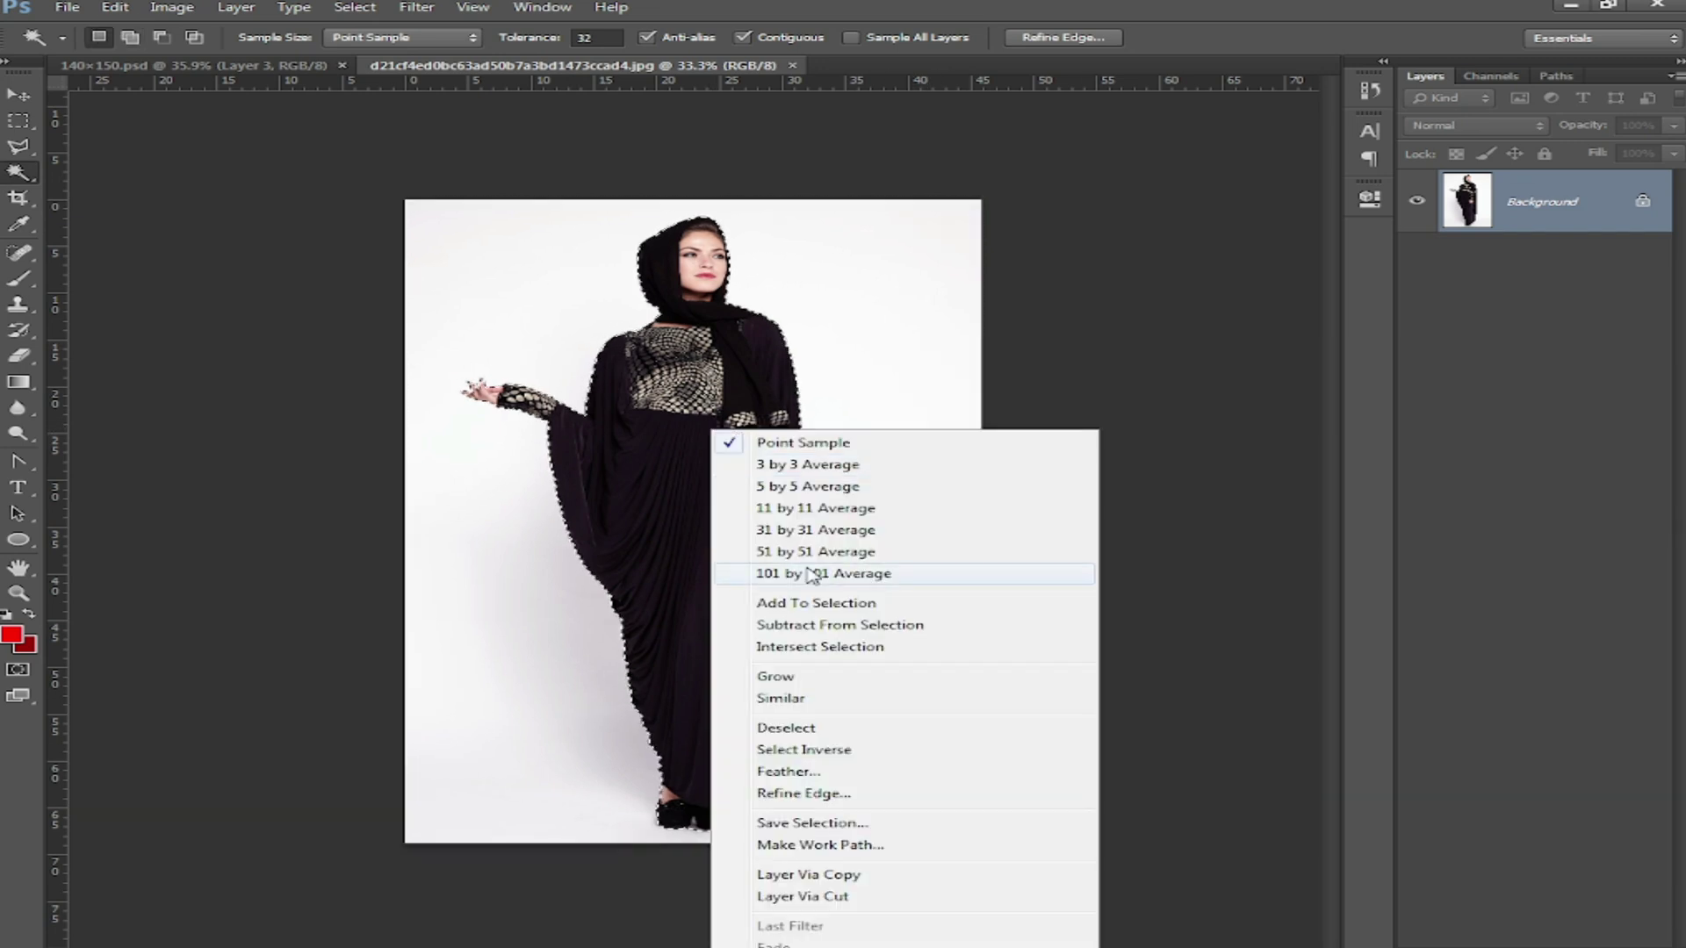
{"action": "left_click", "coordinate": [821, 772]}
{"action": "left_click", "coordinate": [993, 332]}
Step: Bring the abaya model into the flyer, scaled to about 81%, in the empty right area
{"action": "key", "text": "v"}
{"action": "left_click_drag", "start_coordinate": [723, 332], "coordinate": [987, 579]}
{"action": "left_click_drag", "start_coordinate": [1078, 451], "coordinate": [1043, 516]}
{"action": "left_click_drag", "start_coordinate": [975, 606], "coordinate": [1138, 583]}
{"action": "key", "text": "Return"}
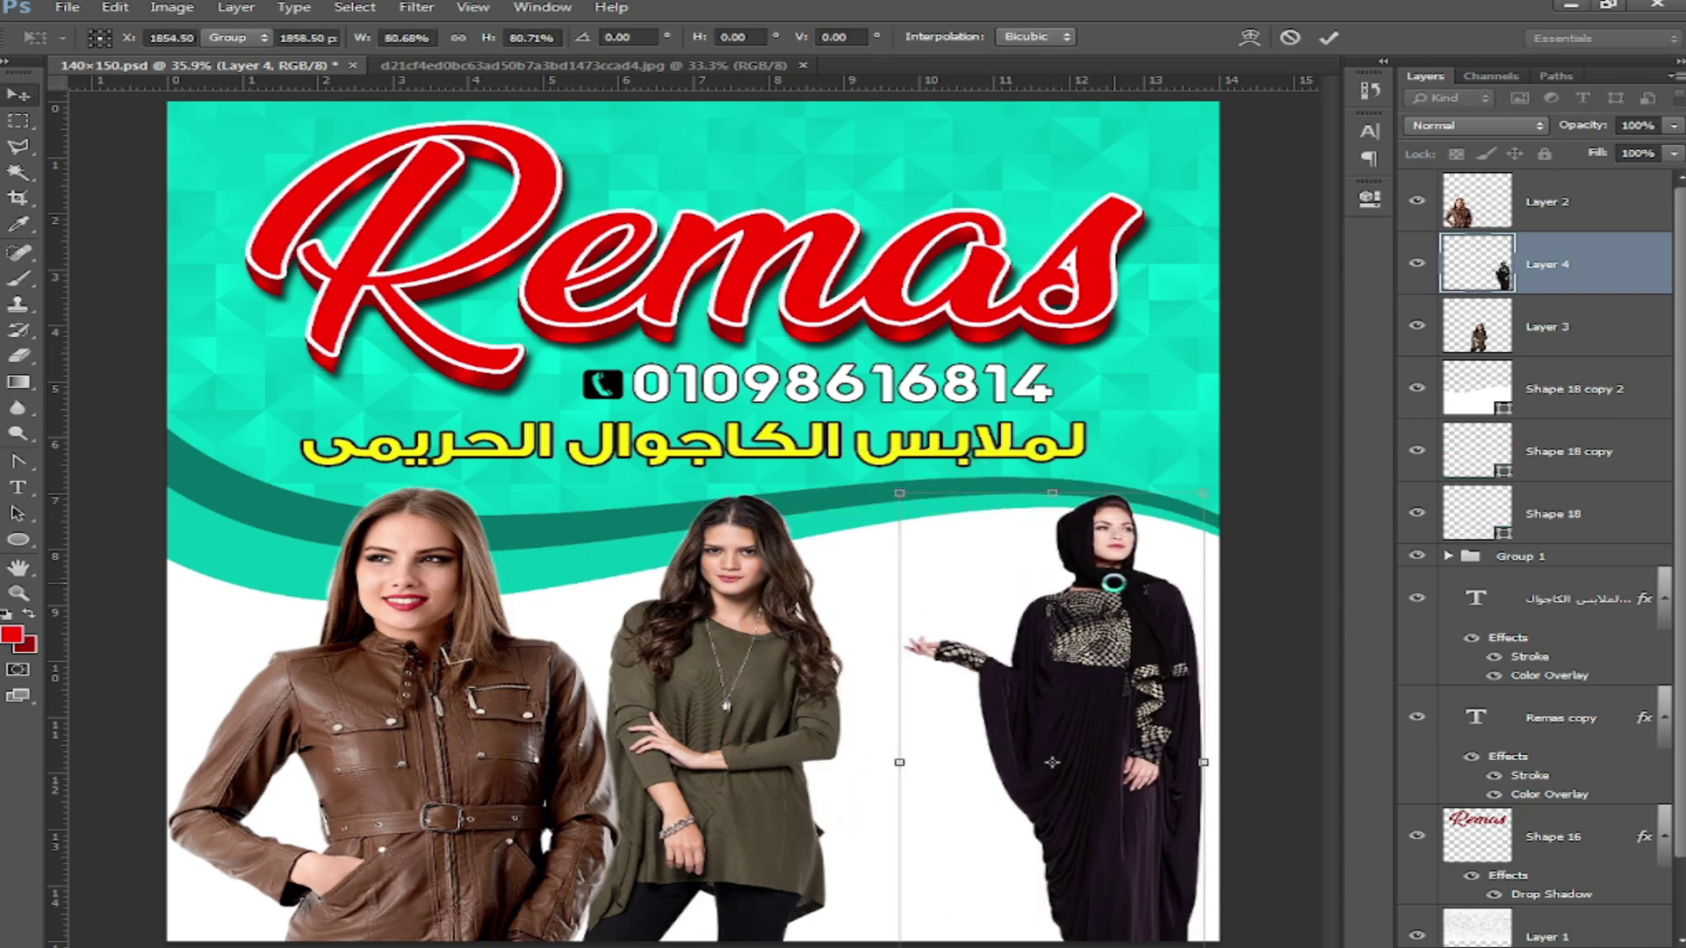
Step: Flip the abaya model horizontally, then delete the mirrored layer
{"action": "left_click", "coordinate": [114, 7]}
{"action": "mouse_move", "coordinate": [413, 393]}
{"action": "left_click", "coordinate": [549, 645]}
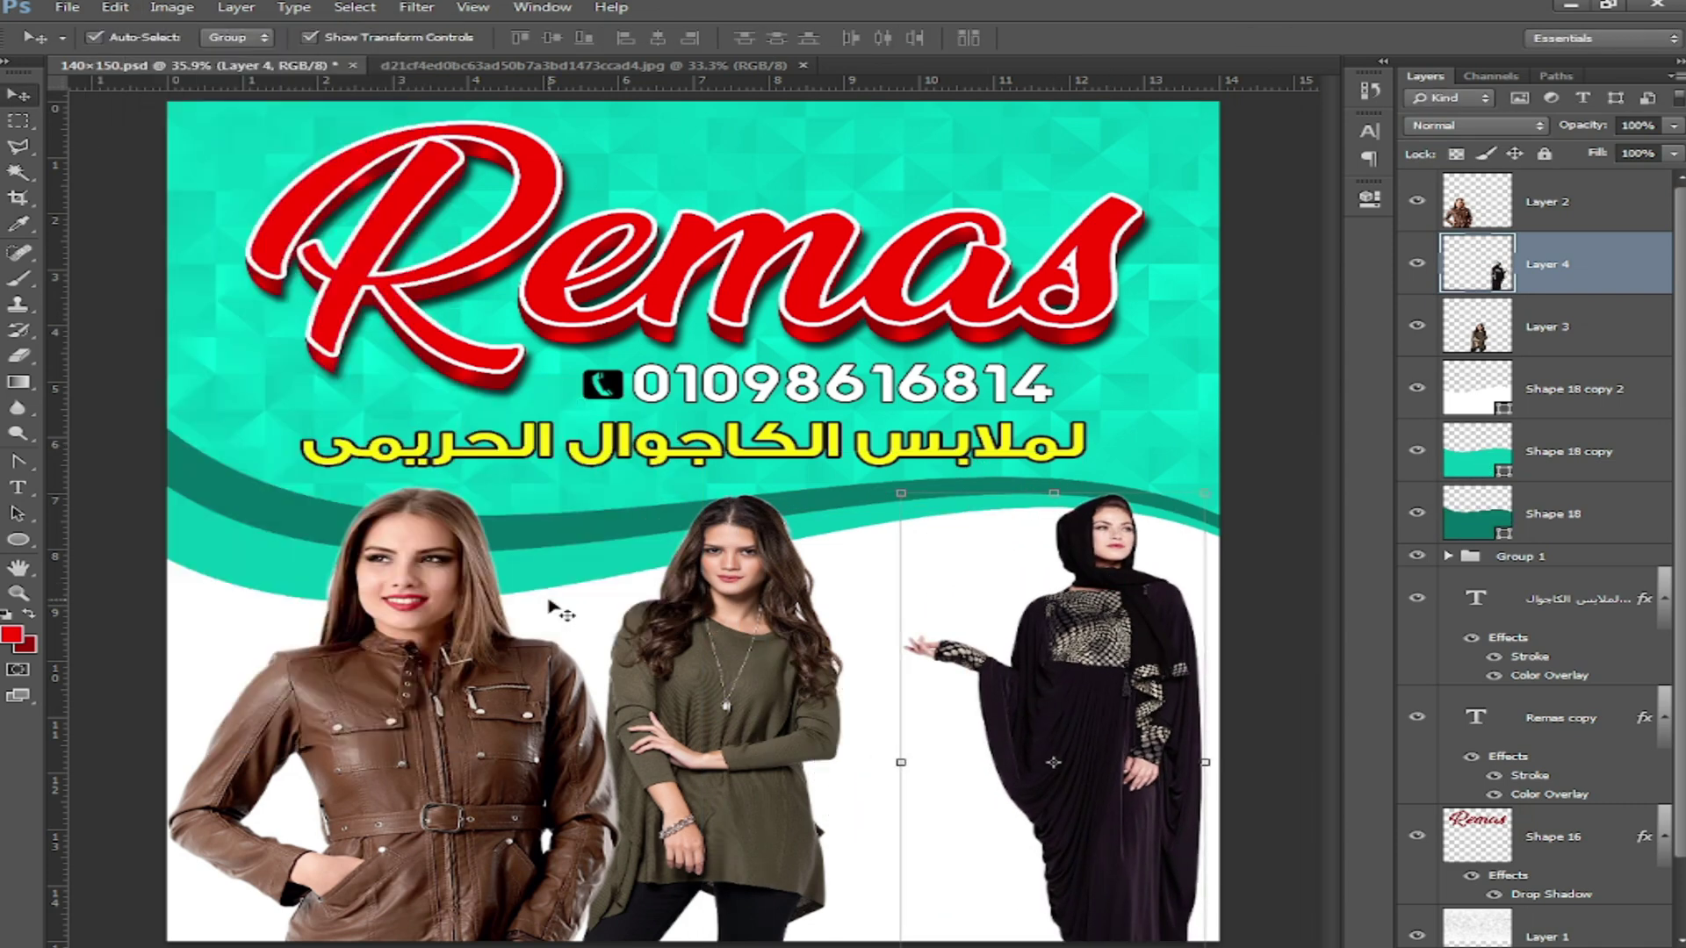
{"action": "key", "text": "Delete"}
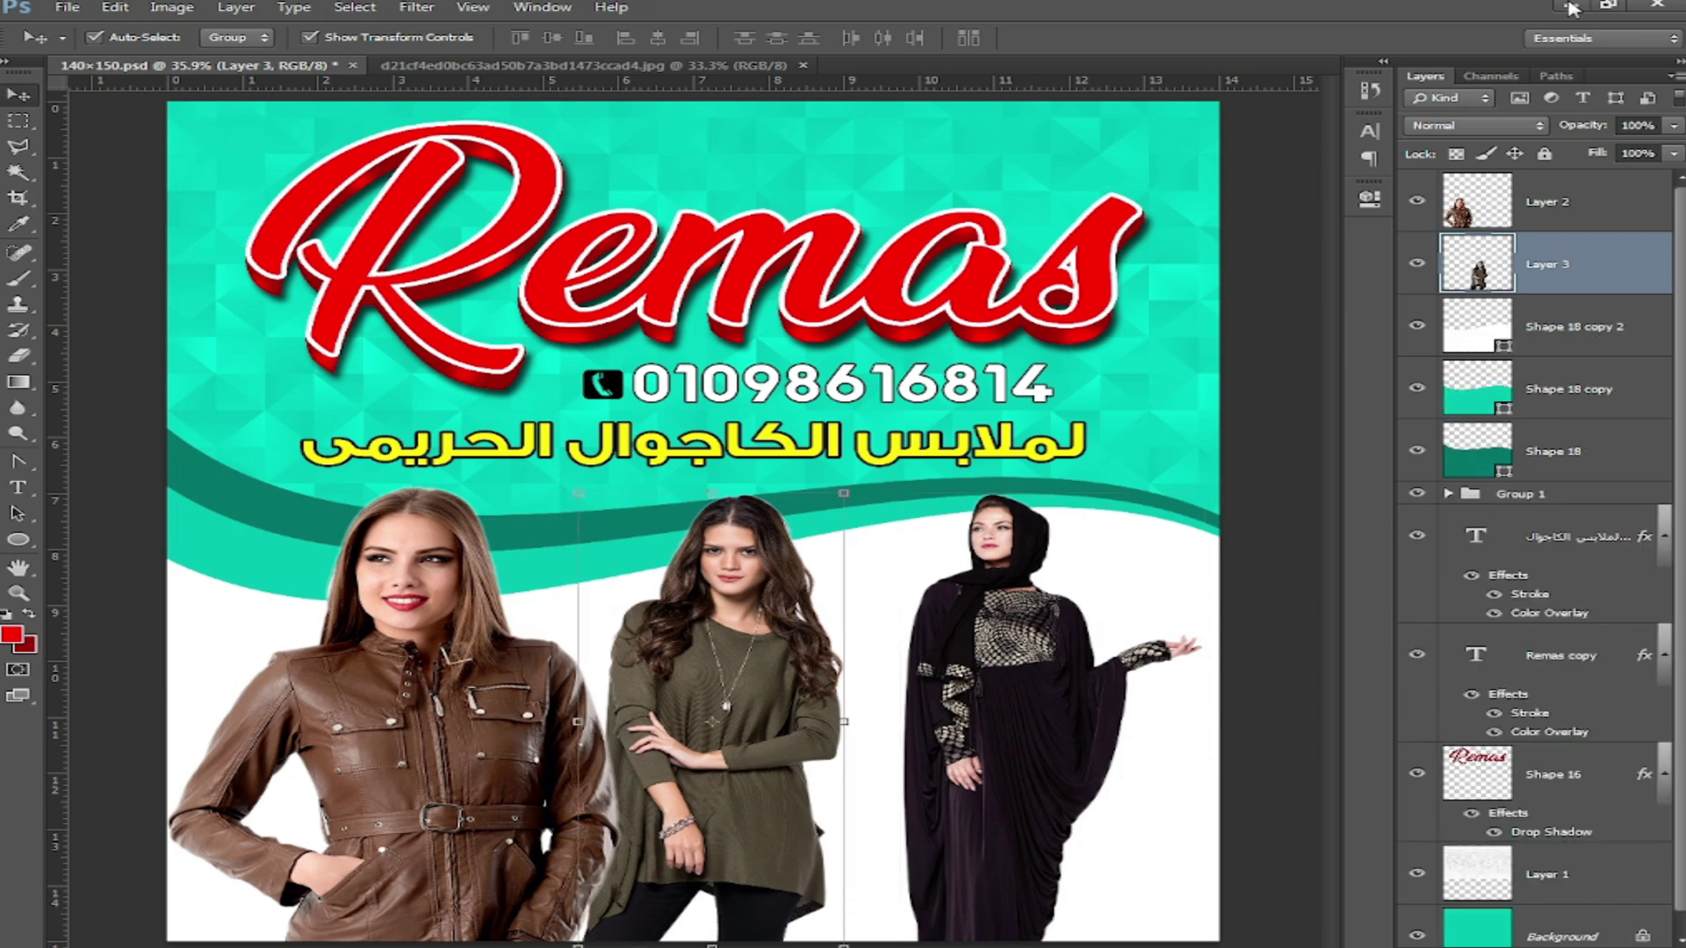
Step: Close the abaya source photo document and minimize Photoshop
{"action": "left_click", "coordinate": [803, 67]}
{"action": "left_click", "coordinate": [803, 66]}
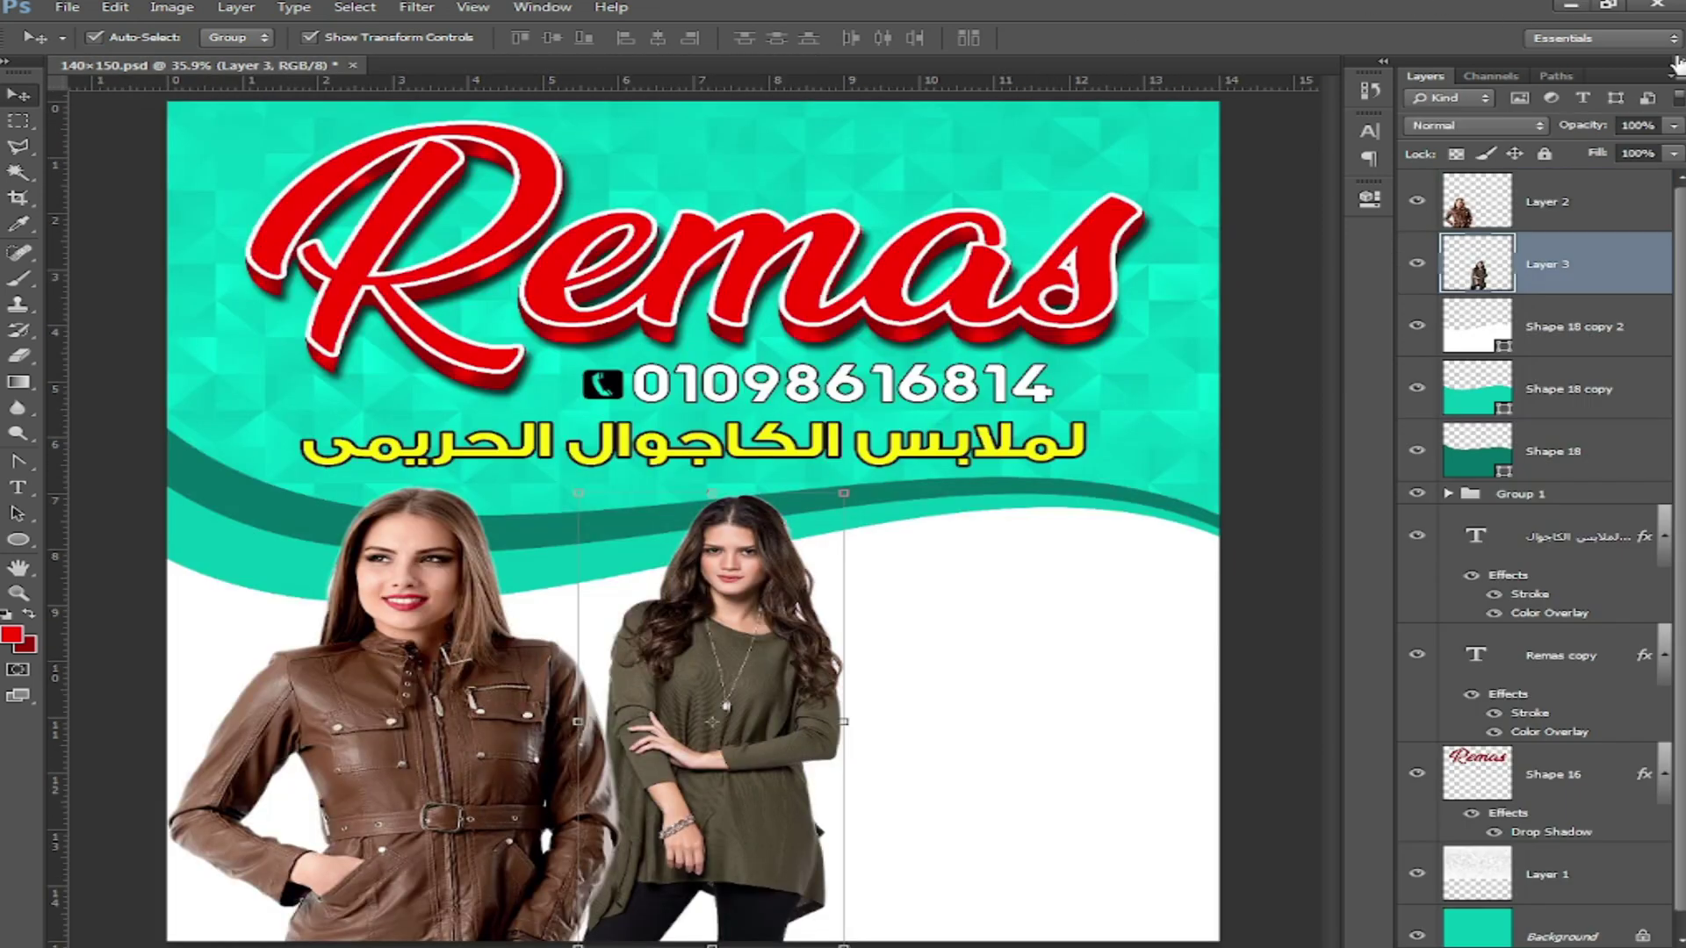
{"action": "left_click", "coordinate": [1570, 5]}
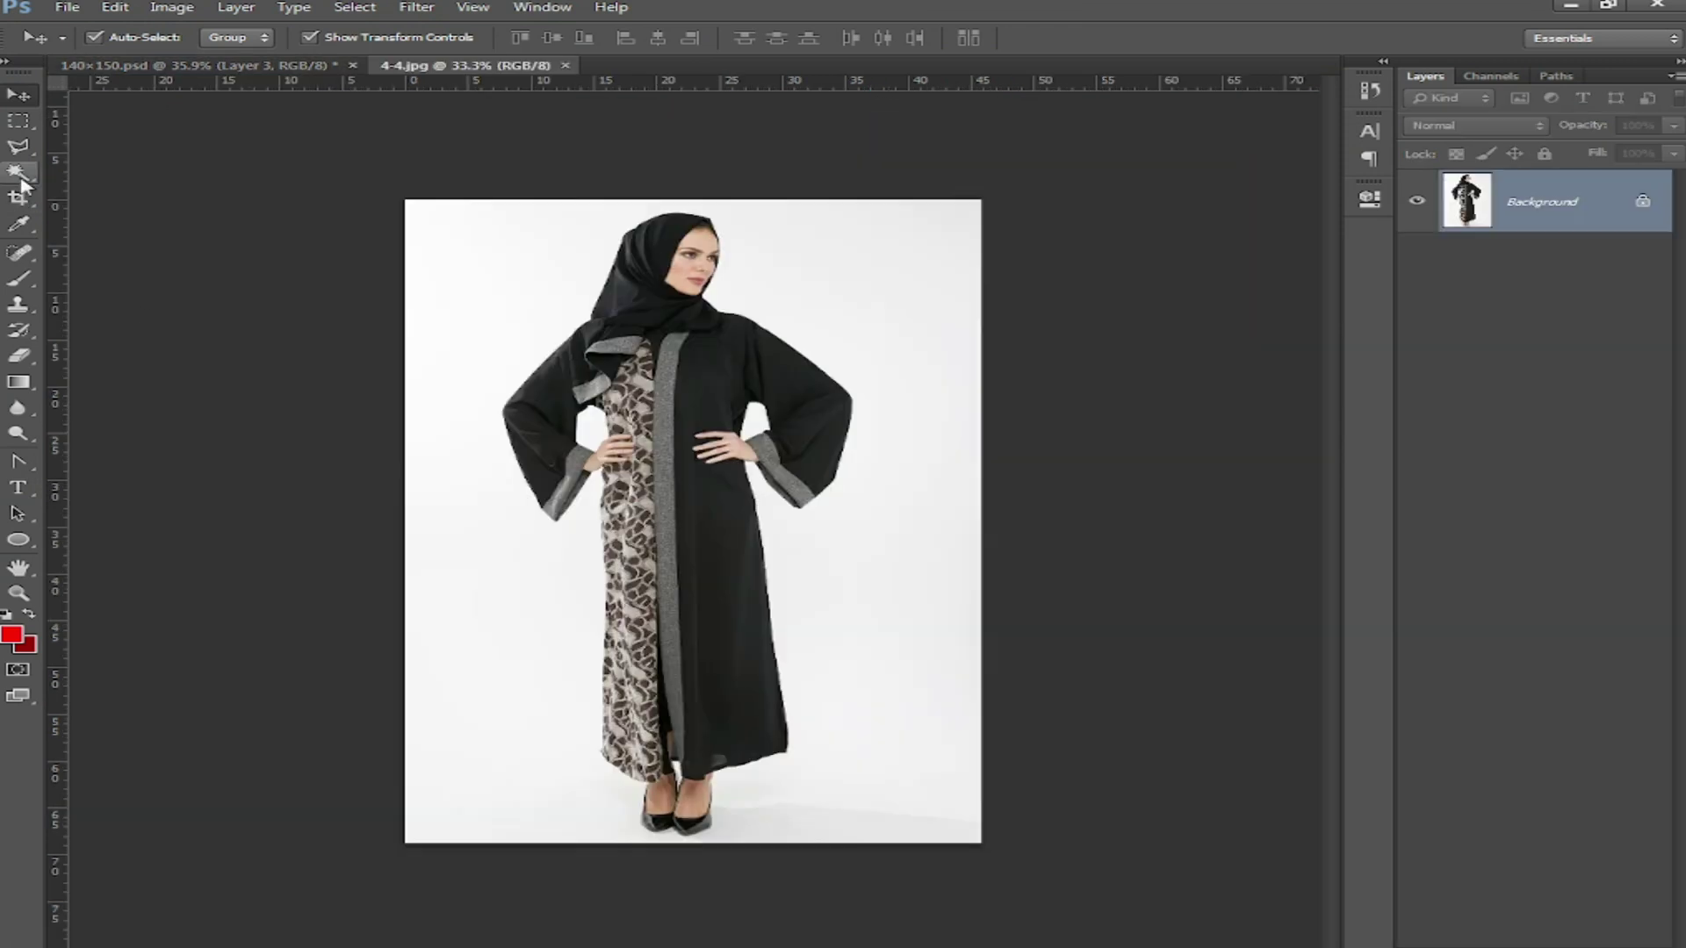
Step: Select the white background of 4-4.jpg with Magic Wand, invert onto the model, and feather
{"action": "left_click", "coordinate": [19, 173]}
{"action": "left_click", "coordinate": [806, 797]}
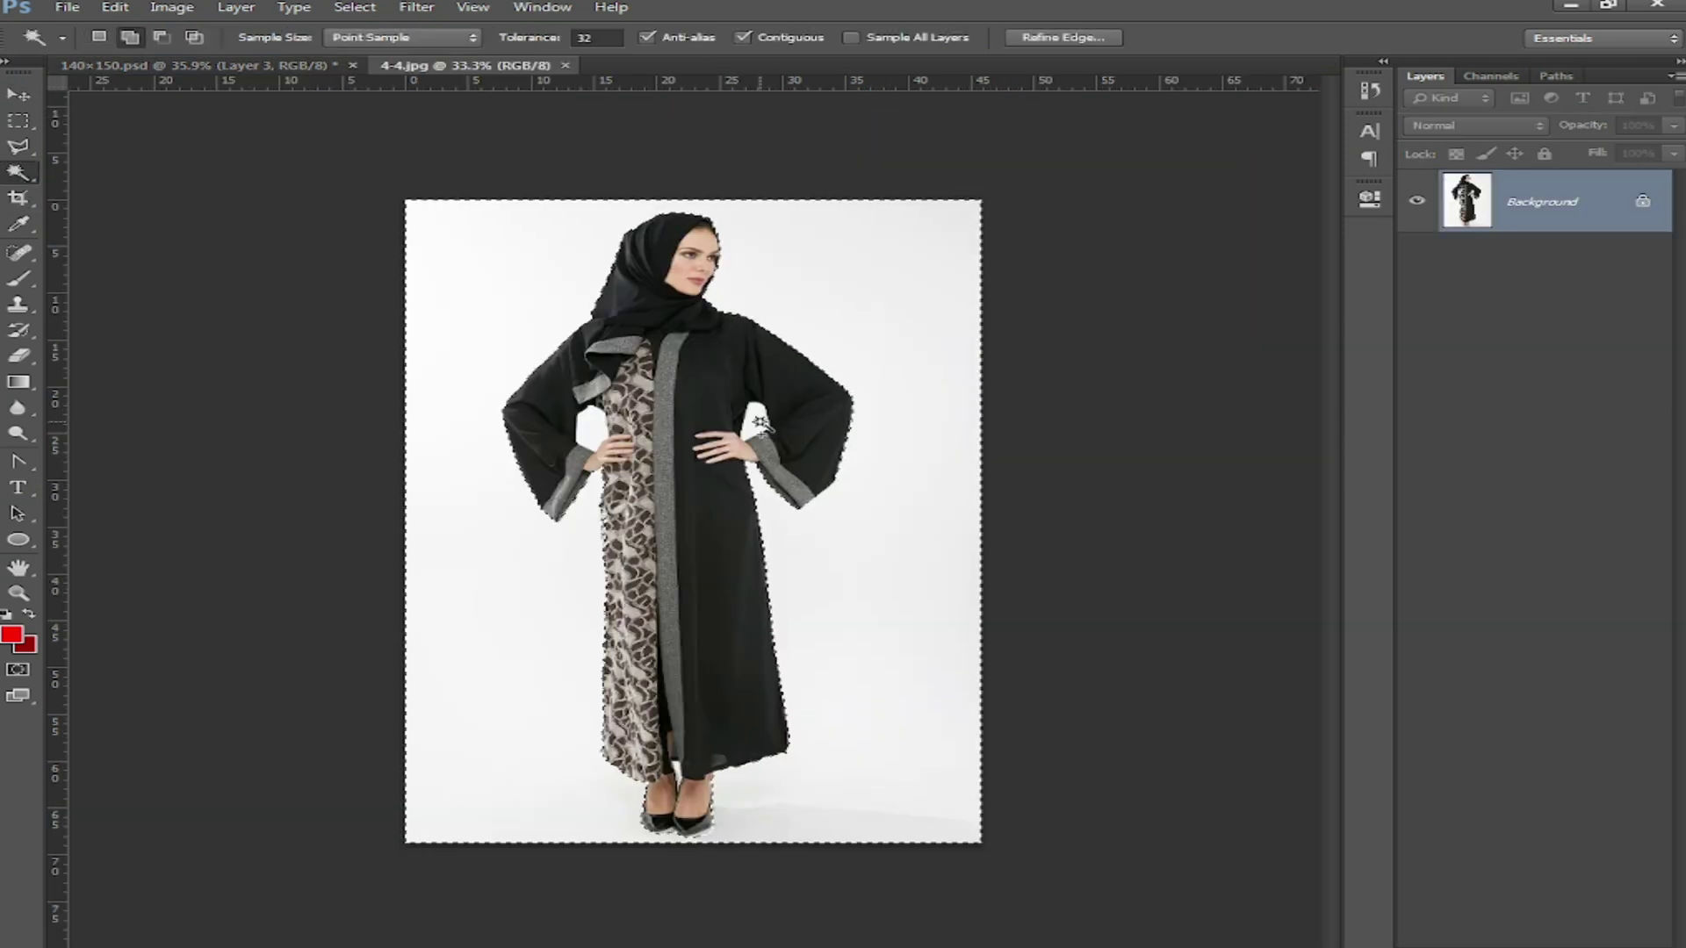
{"action": "right_click", "coordinate": [720, 337]}
{"action": "left_click", "coordinate": [878, 657]}
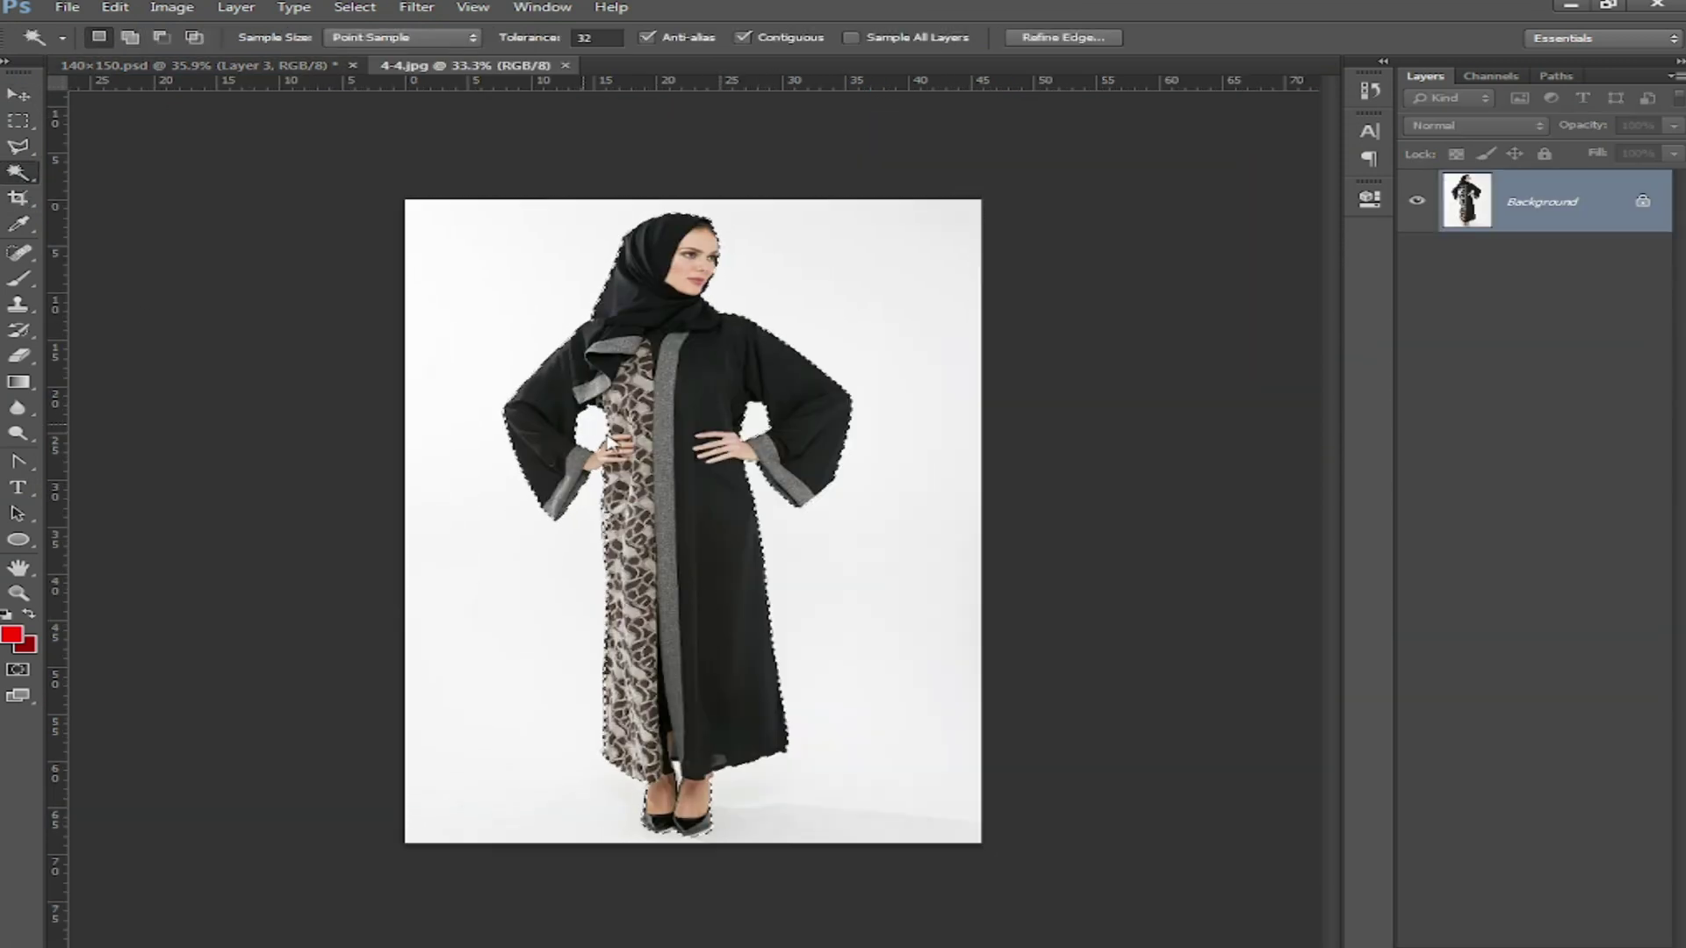
{"action": "right_click", "coordinate": [576, 421]}
{"action": "left_click", "coordinate": [693, 768]}
{"action": "left_click", "coordinate": [977, 329]}
Step: Bring the abaya model into the flyer at about 98% size, placed toward the right
{"action": "key", "text": "v"}
{"action": "left_click_drag", "start_coordinate": [669, 358], "coordinate": [937, 608]}
{"action": "left_click_drag", "start_coordinate": [1144, 450], "coordinate": [1197, 472]}
{"action": "left_click_drag", "start_coordinate": [961, 717], "coordinate": [1033, 719]}
{"action": "key", "text": "Return"}
Step: Flip the abaya model horizontally, nudge it right, and shift the brown-jacket and green-top models left
{"action": "left_click", "coordinate": [115, 8]}
{"action": "mouse_move", "coordinate": [372, 395]}
{"action": "left_click", "coordinate": [602, 606]}
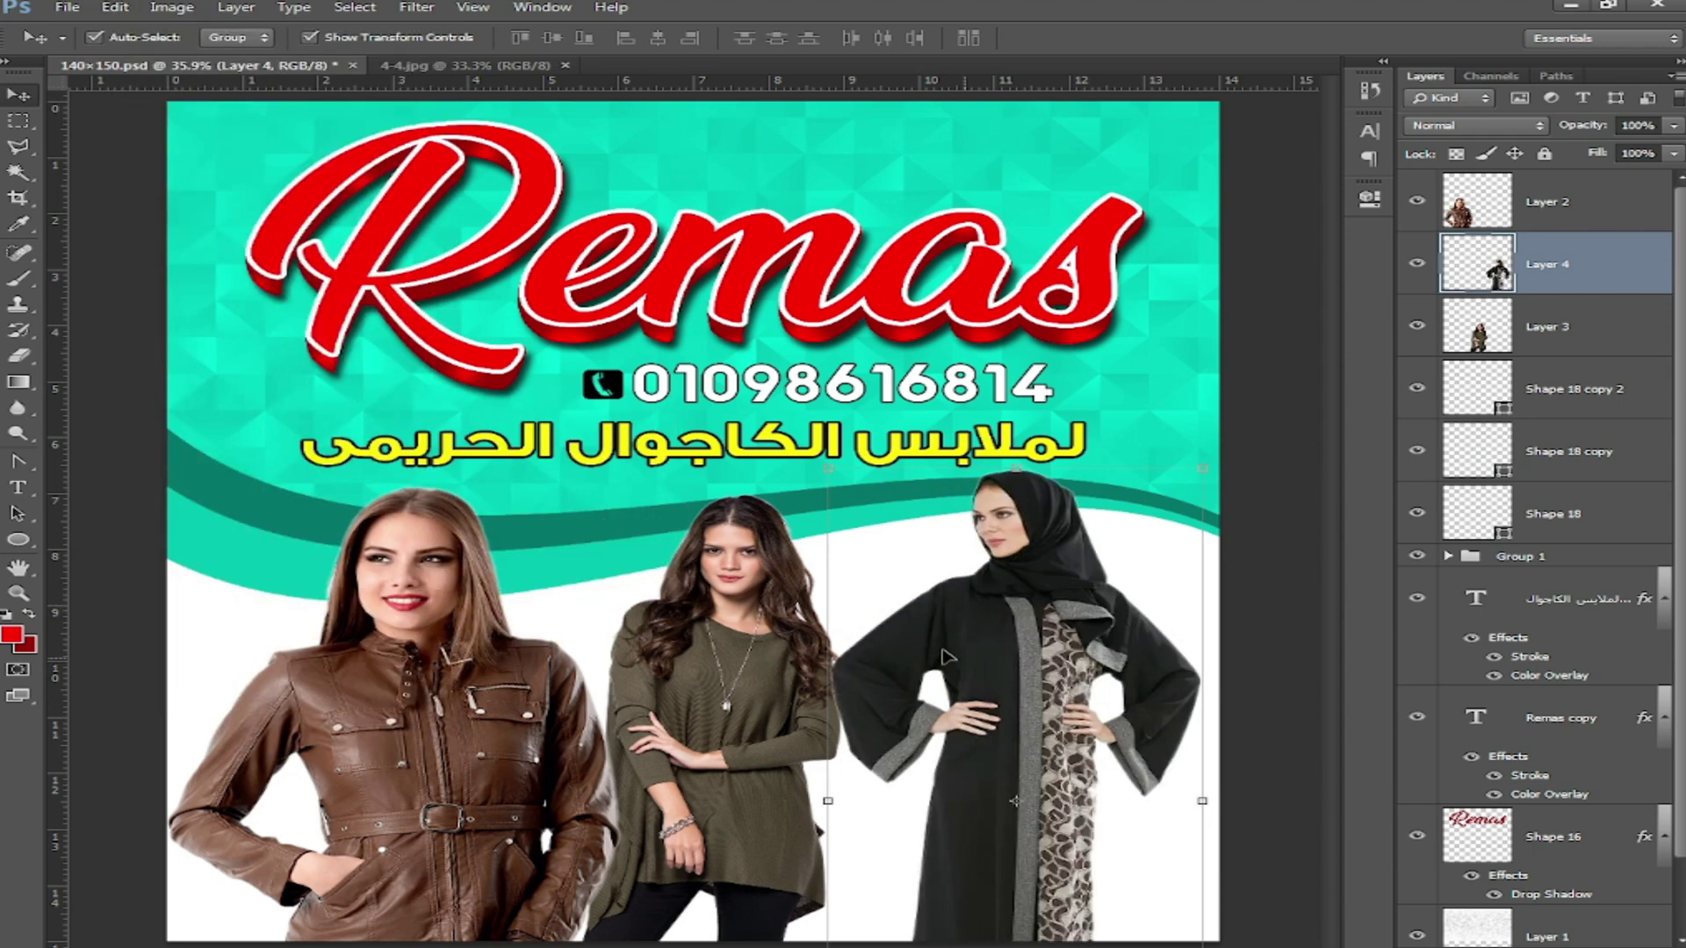
{"action": "key", "text": "shift+Right"}
{"action": "key", "text": "shift+Right"}
{"action": "key", "text": "shift+Right"}
{"action": "key", "text": "shift+Right"}
{"action": "key", "text": "shift+Right"}
{"action": "key", "text": "shift+Right"}
{"action": "left_click_drag", "start_coordinate": [427, 668], "coordinate": [382, 668]}
{"action": "left_click_drag", "start_coordinate": [727, 641], "coordinate": [651, 648]}
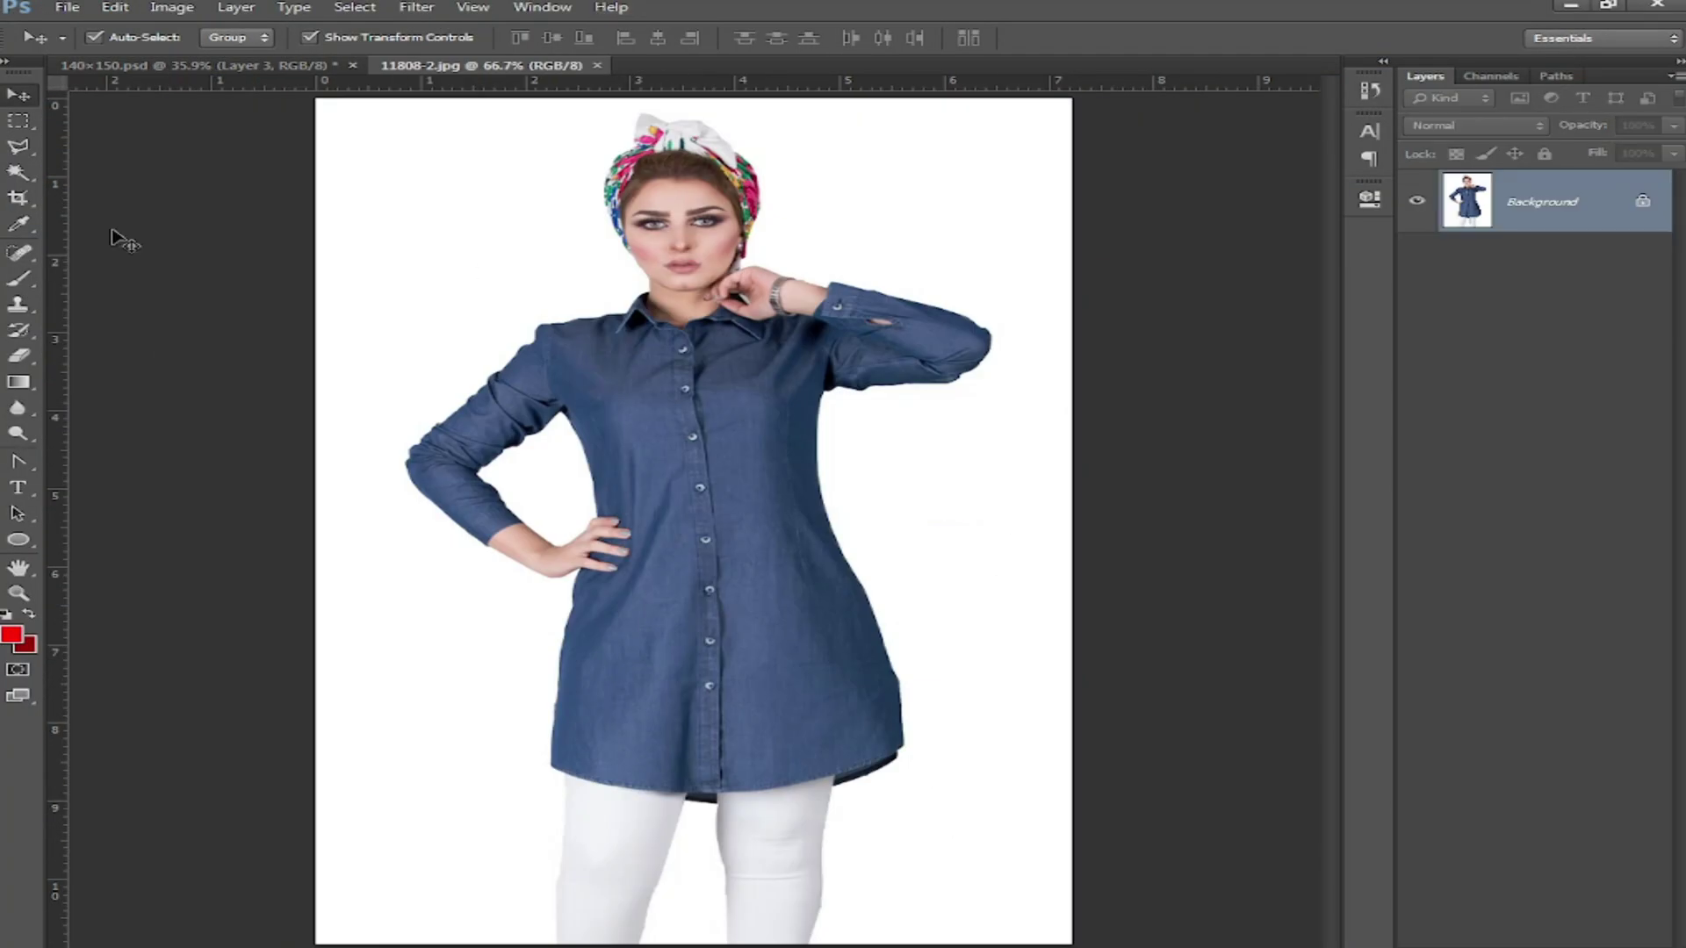
Step: Magic Wand the white background plus leg and arm gaps, invert onto the model, and feather
{"action": "key", "text": "w"}
{"action": "left_click", "coordinate": [851, 141]}
{"action": "left_click", "coordinate": [698, 920], "text": "shift"}
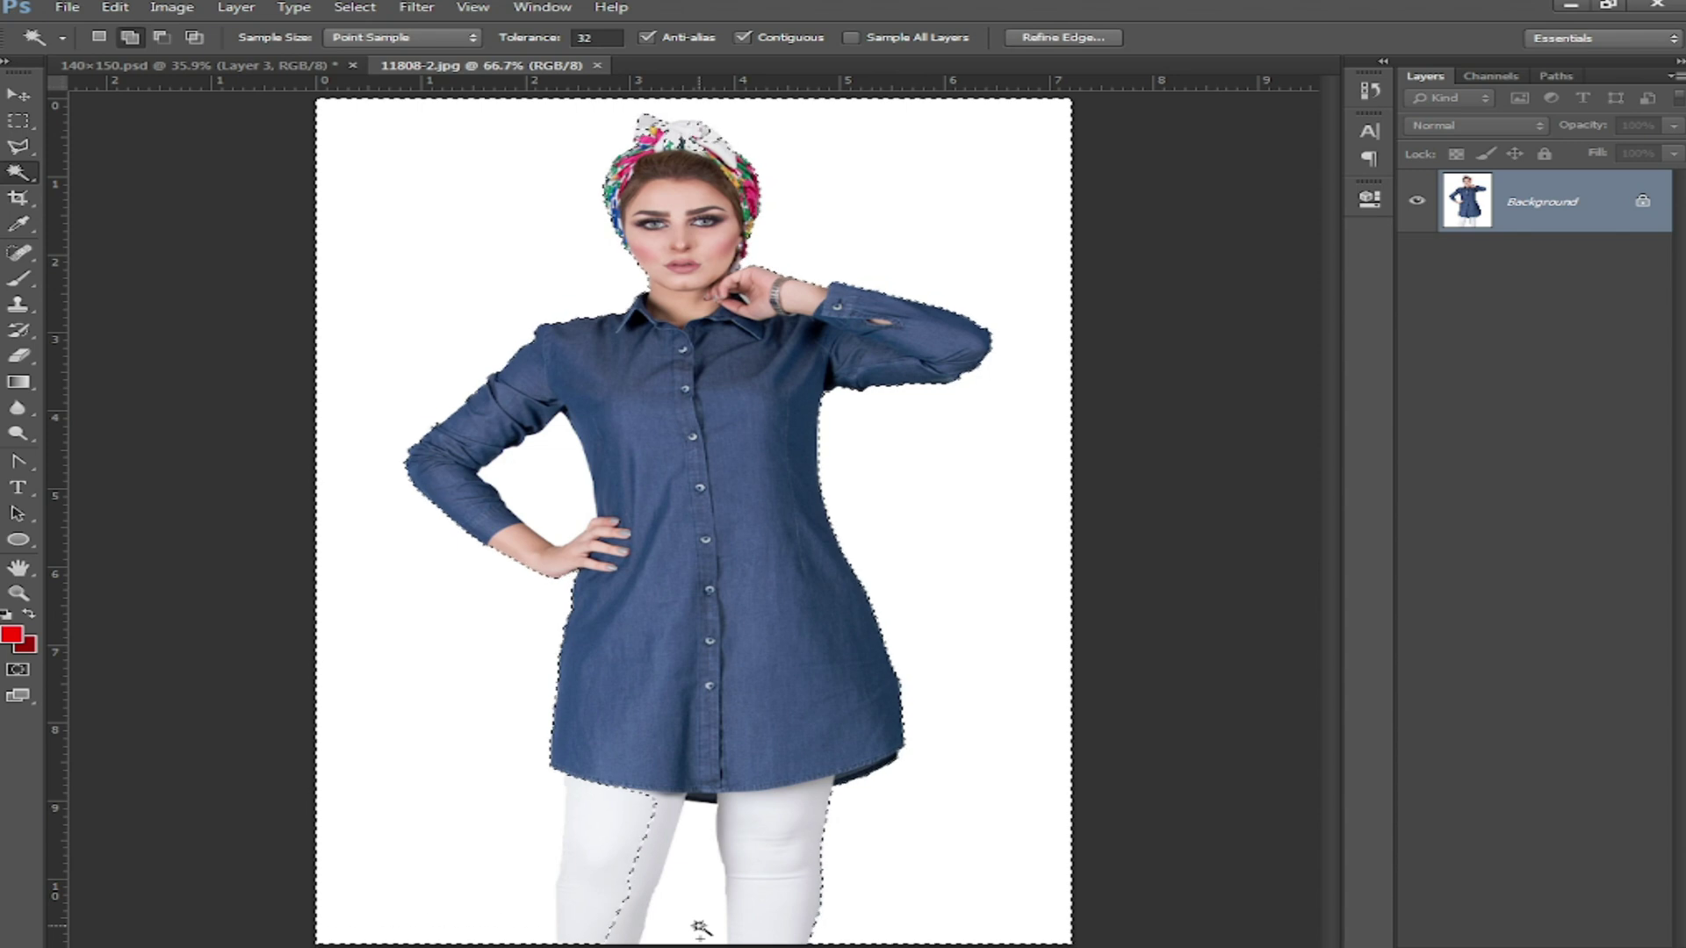
{"action": "left_click", "coordinate": [560, 480], "text": "shift"}
{"action": "right_click", "coordinate": [726, 403]}
{"action": "left_click", "coordinate": [925, 720]}
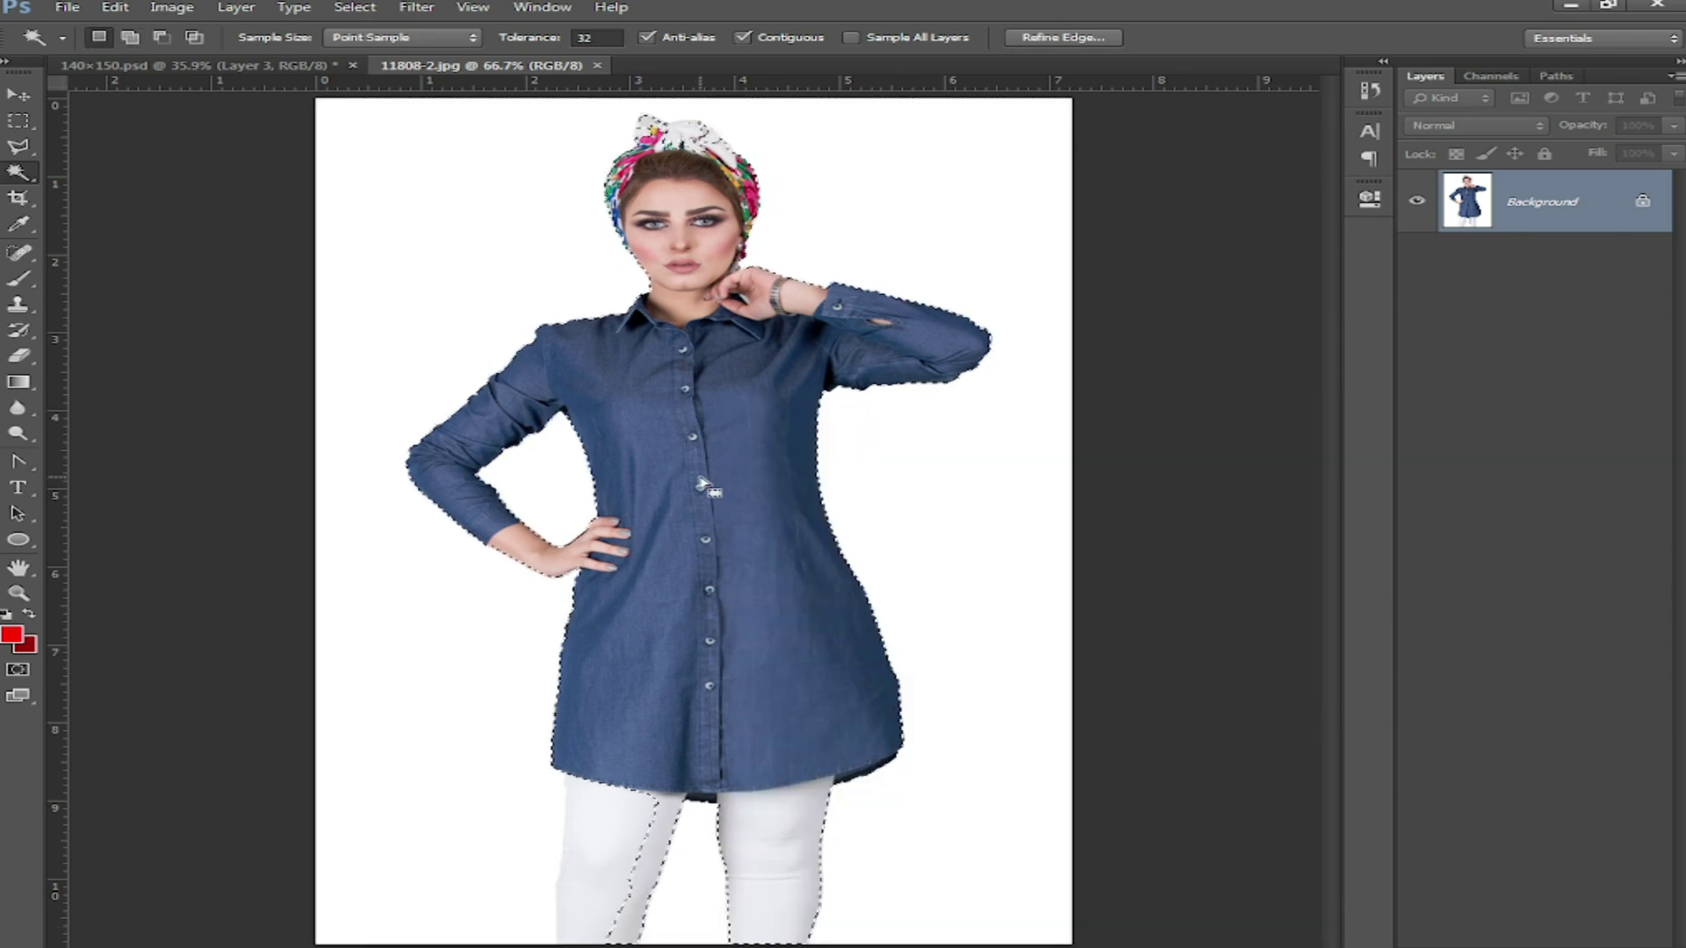
{"action": "right_click", "coordinate": [701, 436]}
{"action": "left_click", "coordinate": [802, 782]}
{"action": "left_click", "coordinate": [976, 334]}
Step: Use Polygonal Lasso to add the tunic hem and headscarf bow, then feather the selection
{"action": "key", "text": "l"}
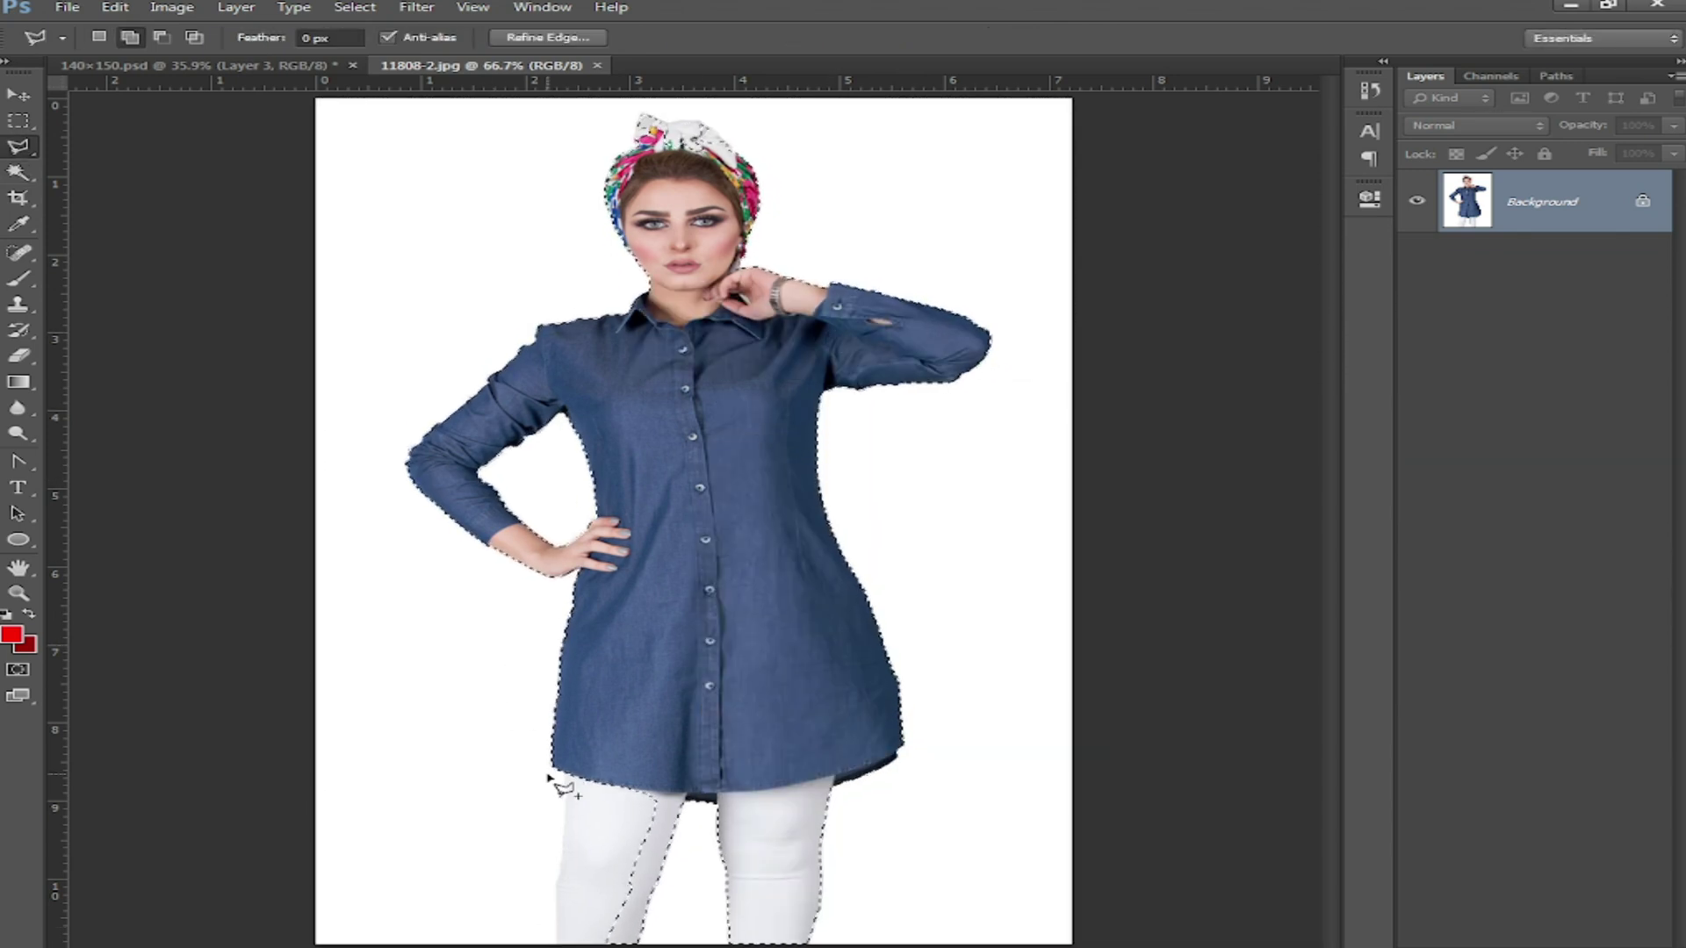
{"action": "left_click", "coordinate": [563, 751], "text": "shift"}
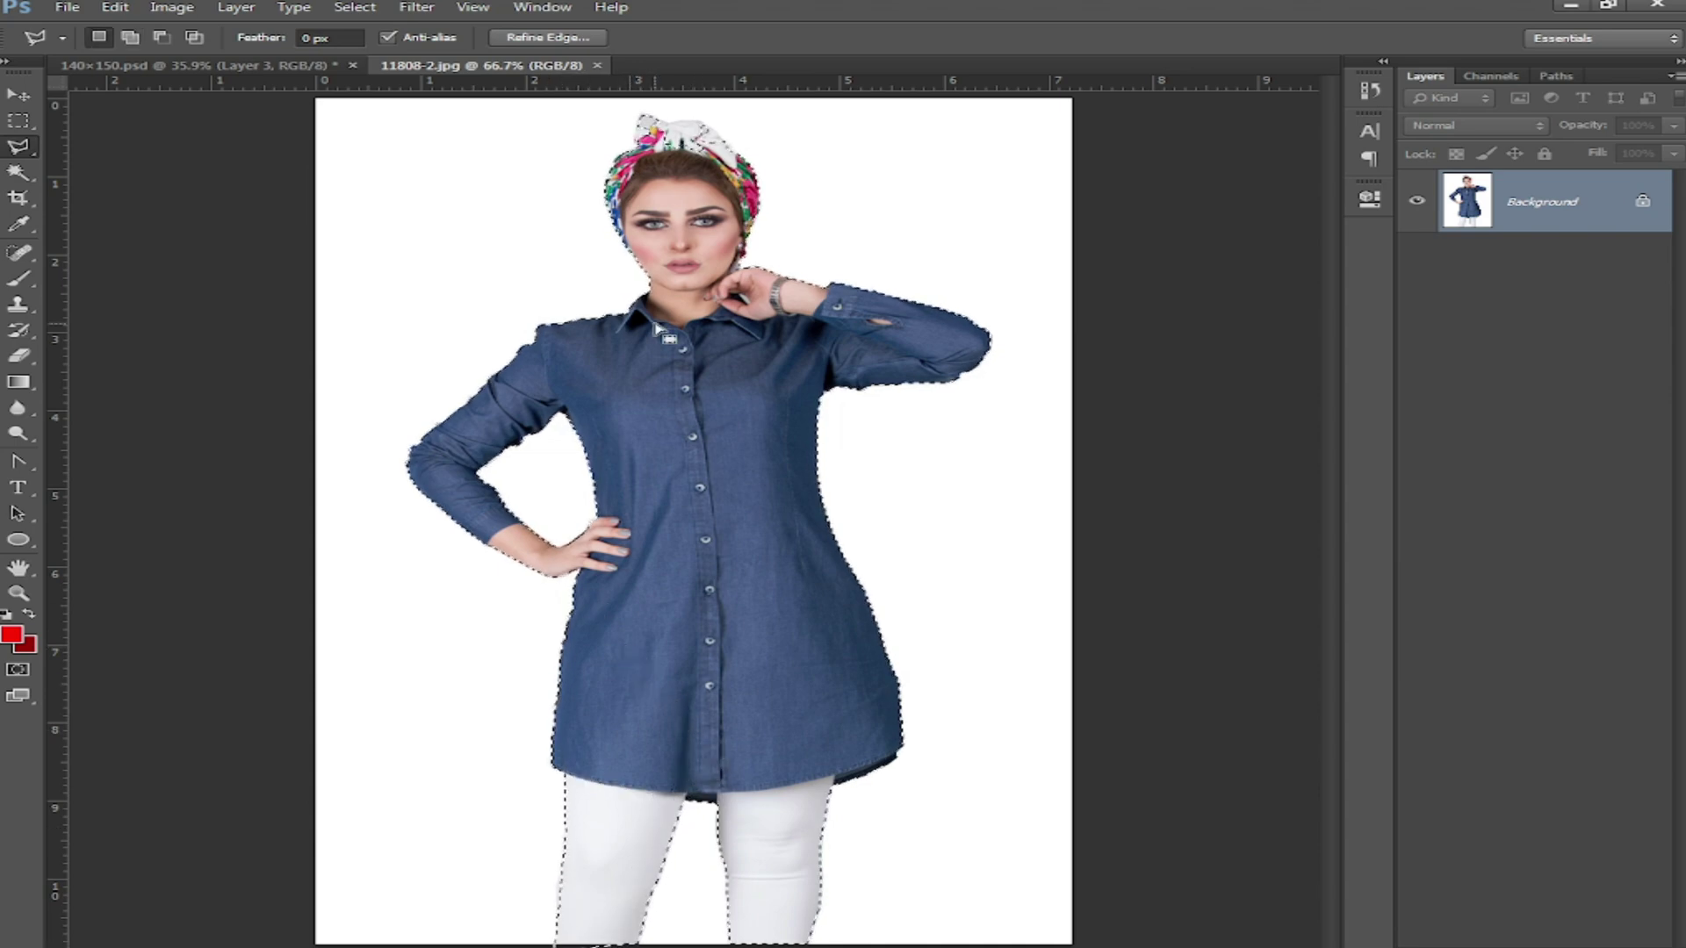
{"action": "key", "text": "ctrl+plus"}
{"action": "key", "text": "ctrl+plus"}
{"action": "key", "text": "ctrl+plus"}
{"action": "mouse_move", "coordinate": [588, 158]}
{"action": "left_mouse_down"}
{"action": "mouse_move", "coordinate": [688, 583]}
{"action": "mouse_move", "coordinate": [665, 851]}
{"action": "left_mouse_up"}
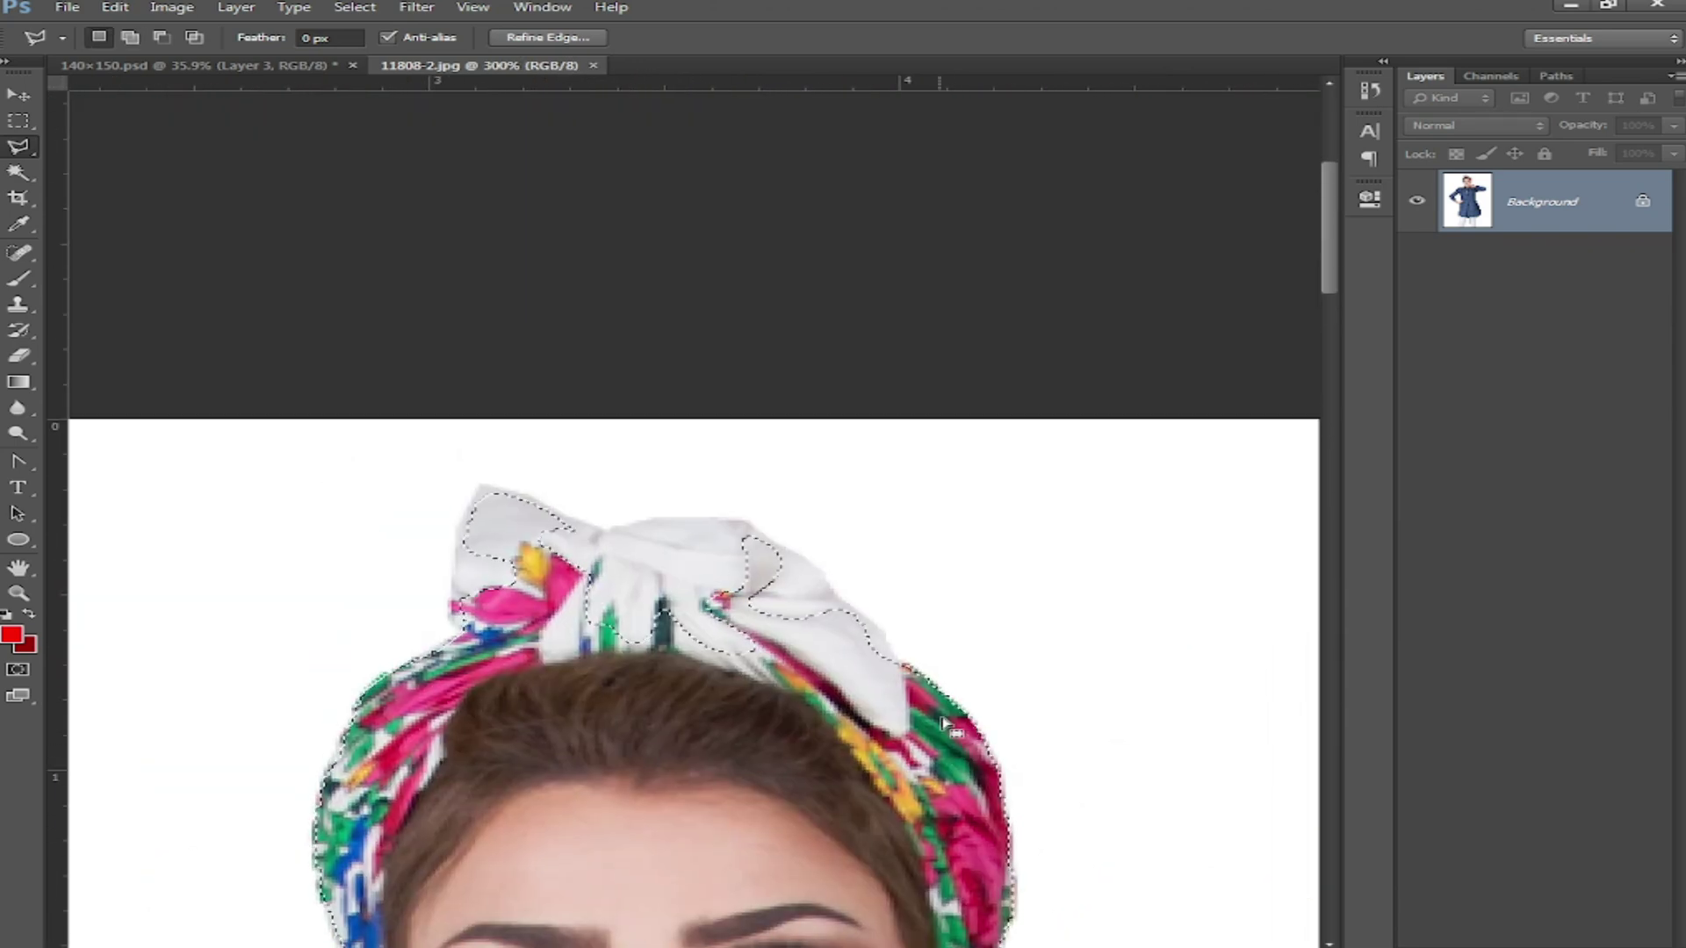
{"action": "left_click", "coordinate": [482, 485]}
{"action": "left_click", "coordinate": [456, 535]}
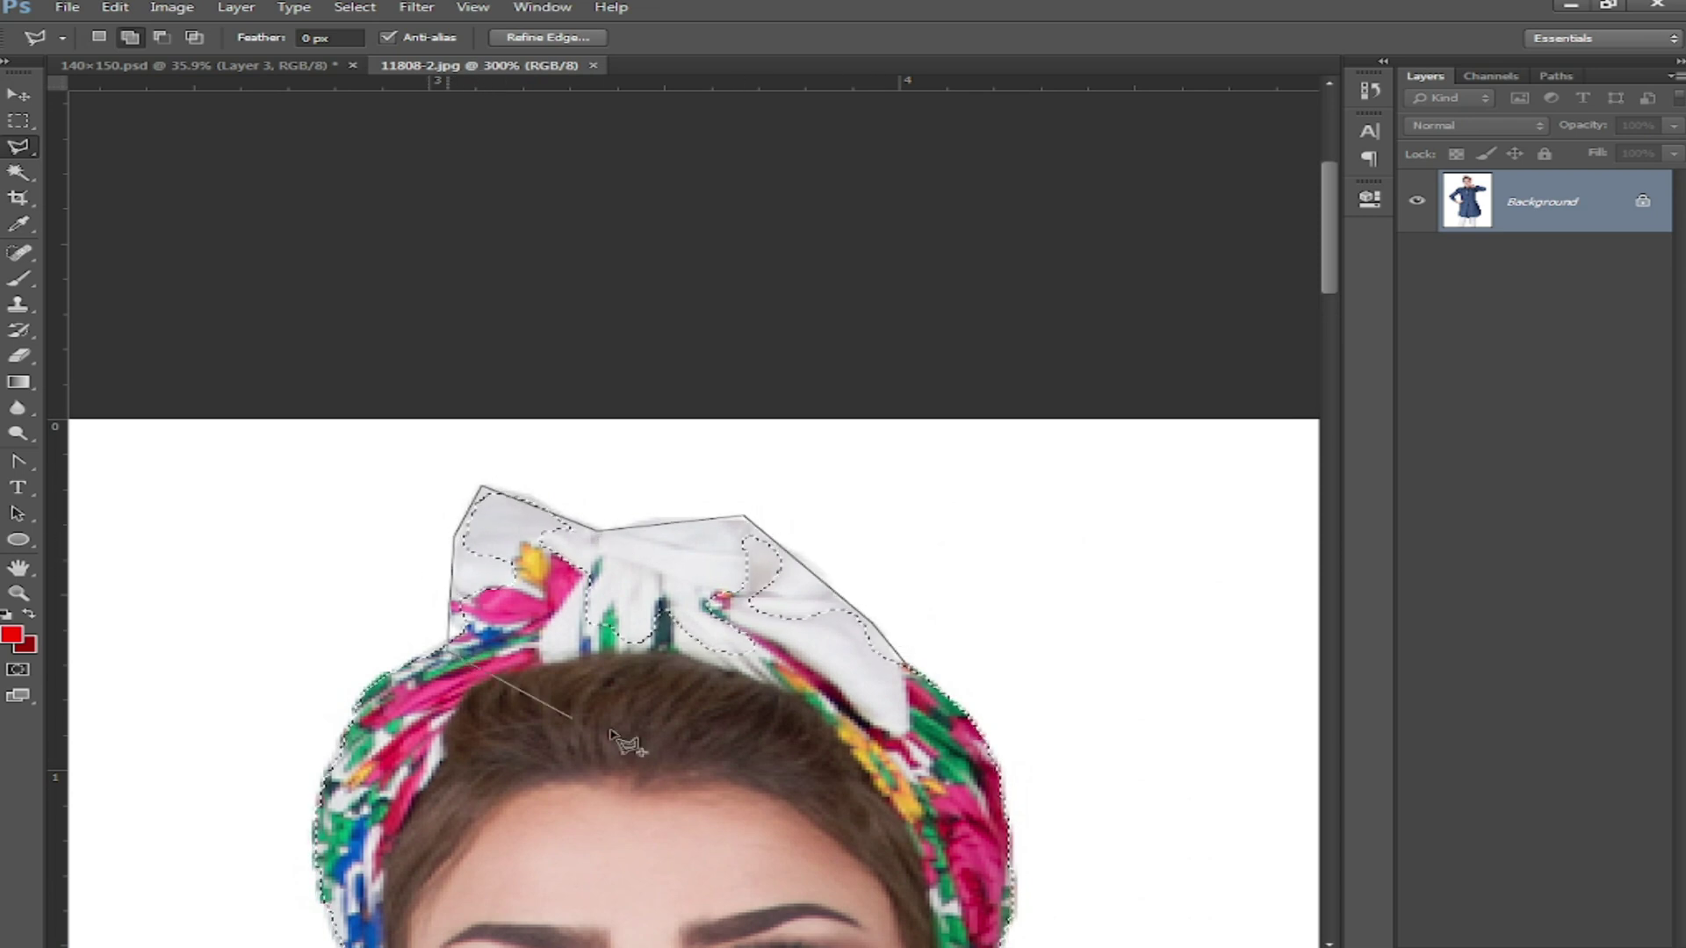
{"action": "double_click", "coordinate": [849, 755]}
{"action": "right_click", "coordinate": [716, 734]}
{"action": "left_click", "coordinate": [802, 420]}
{"action": "left_click", "coordinate": [985, 332]}
Step: Bring the denim-shirt model into the flyer as Layer 5, in front and raised slightly
{"action": "key", "text": "v"}
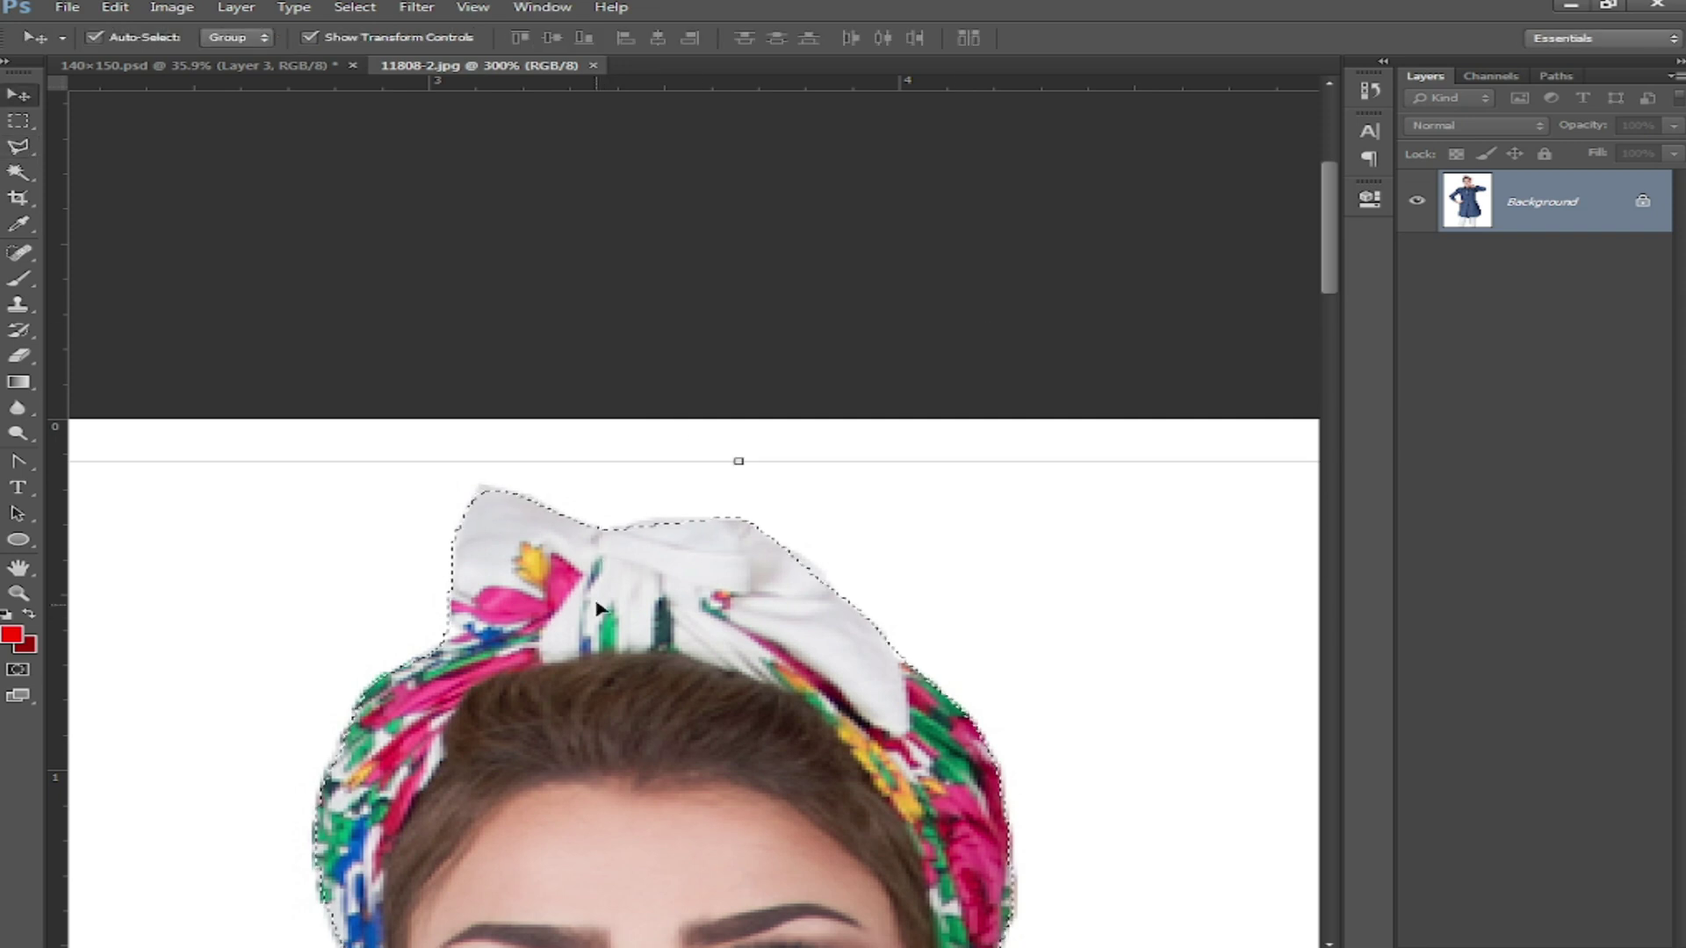
{"action": "left_click_drag", "start_coordinate": [597, 608], "coordinate": [904, 593]}
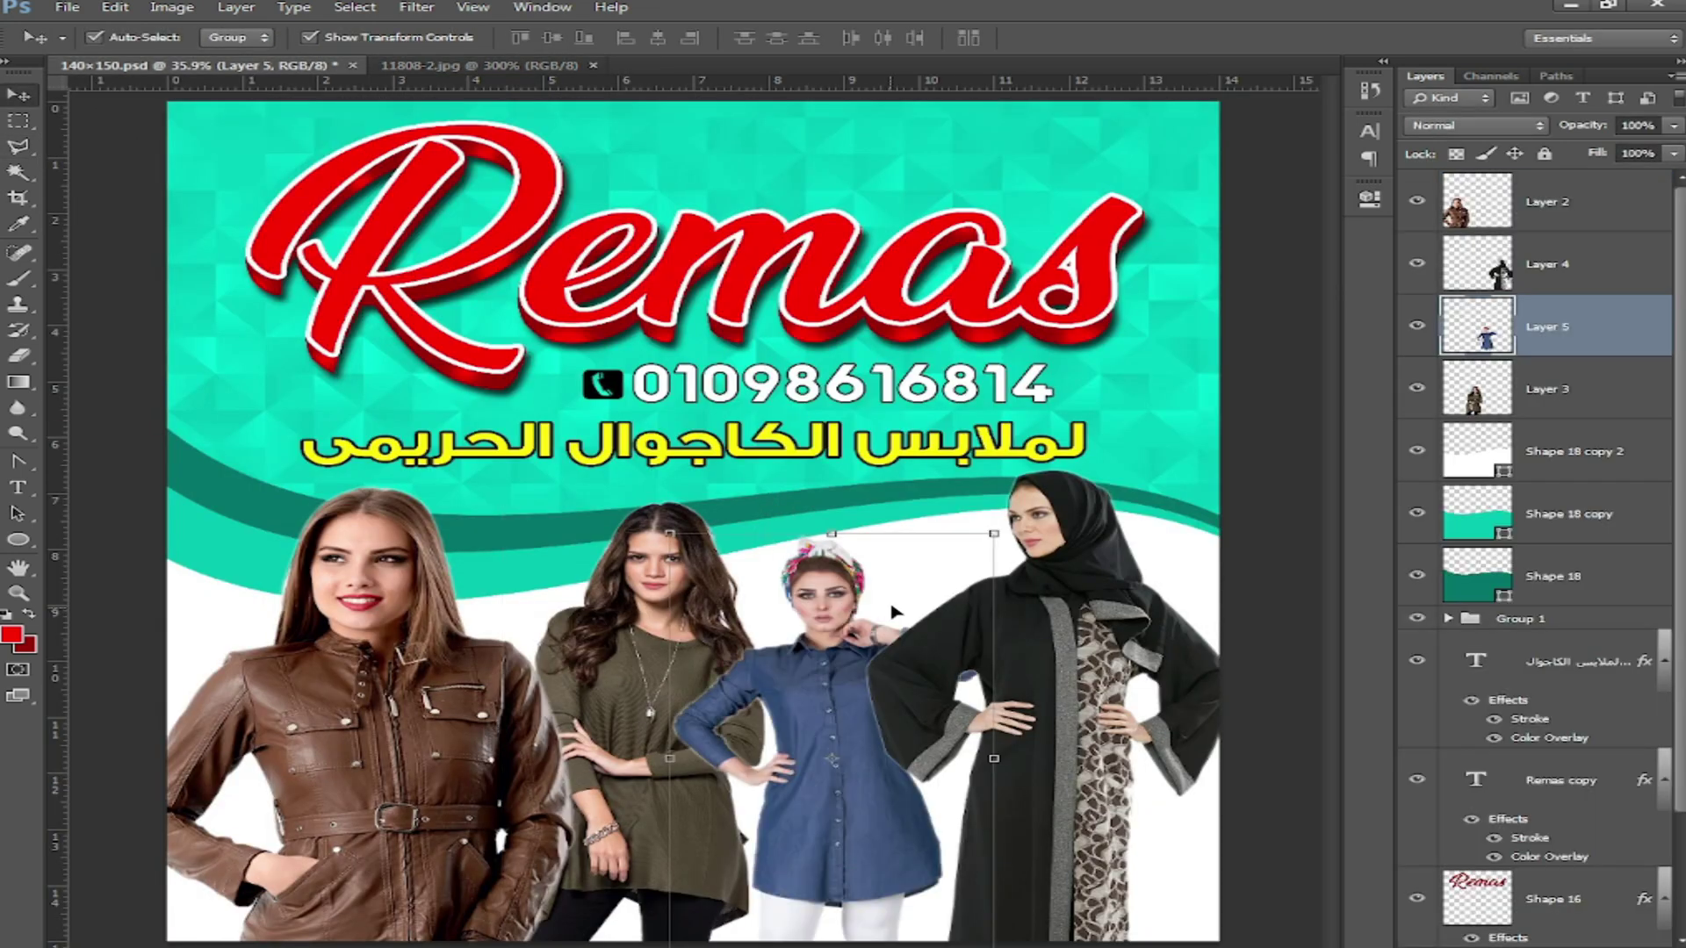
{"action": "key", "text": "ctrl+bracketright"}
{"action": "key", "text": "ctrl+bracketright"}
{"action": "left_click_drag", "start_coordinate": [859, 659], "coordinate": [852, 637]}
{"action": "key", "text": "ctrl+minus"}
{"action": "key", "text": "ctrl+minus"}
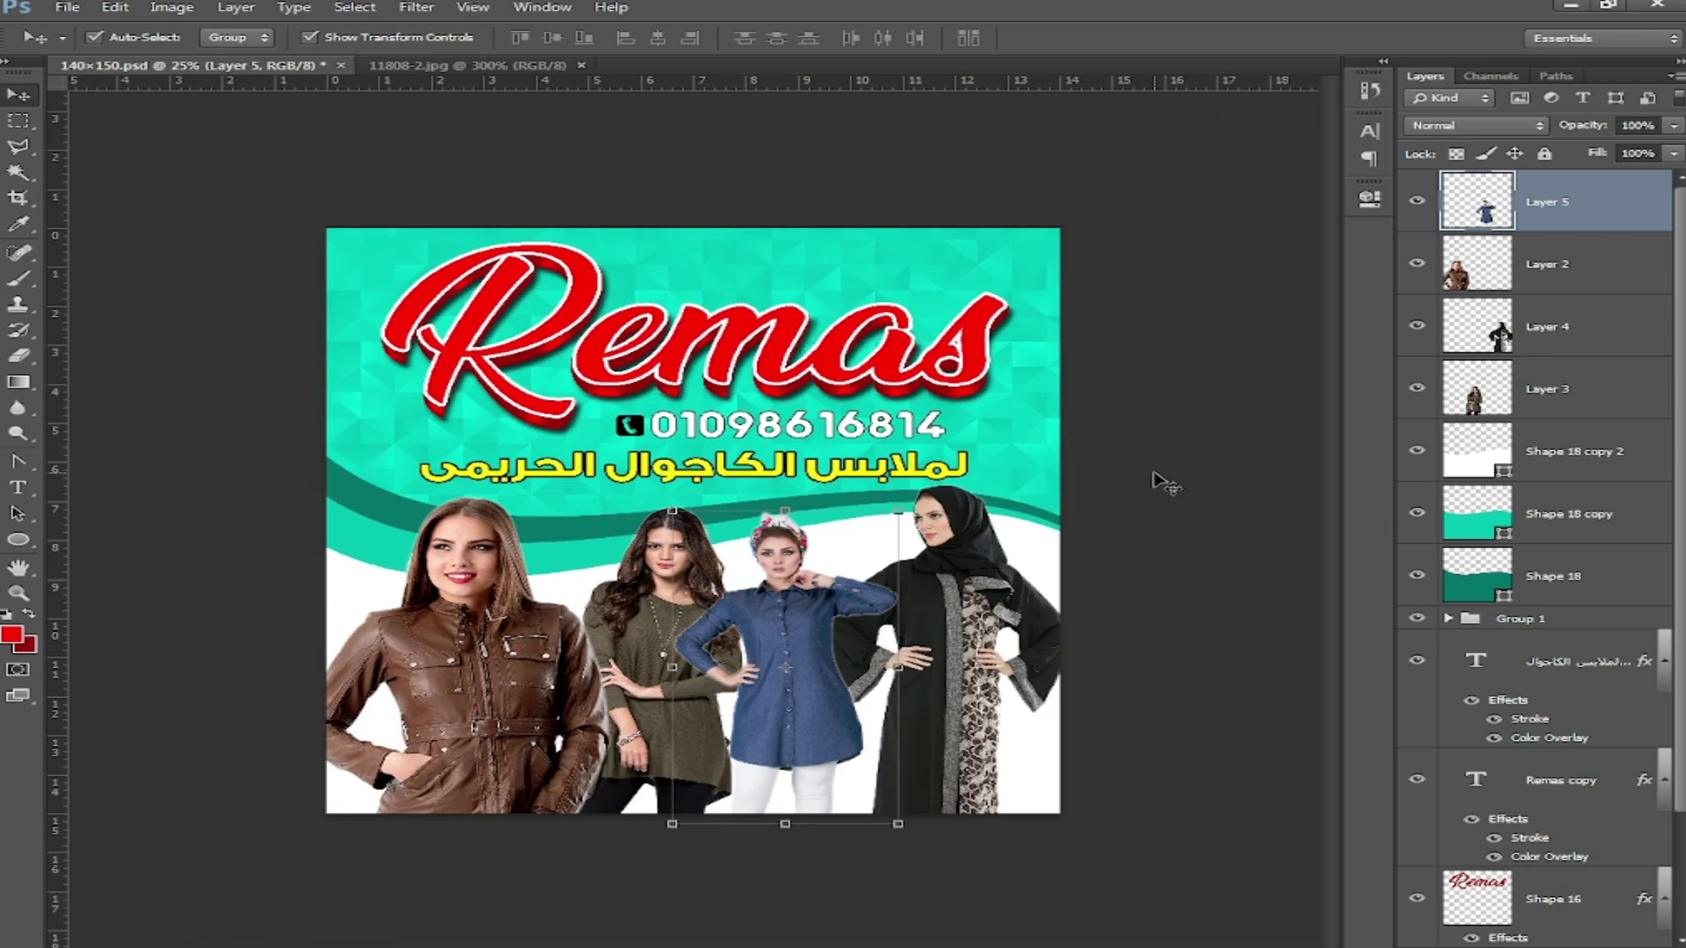
Step: Duplicate the Arabic subtitle, retype it as ريماس, and centre it above the Remas logo
{"action": "left_click", "coordinate": [1151, 475]}
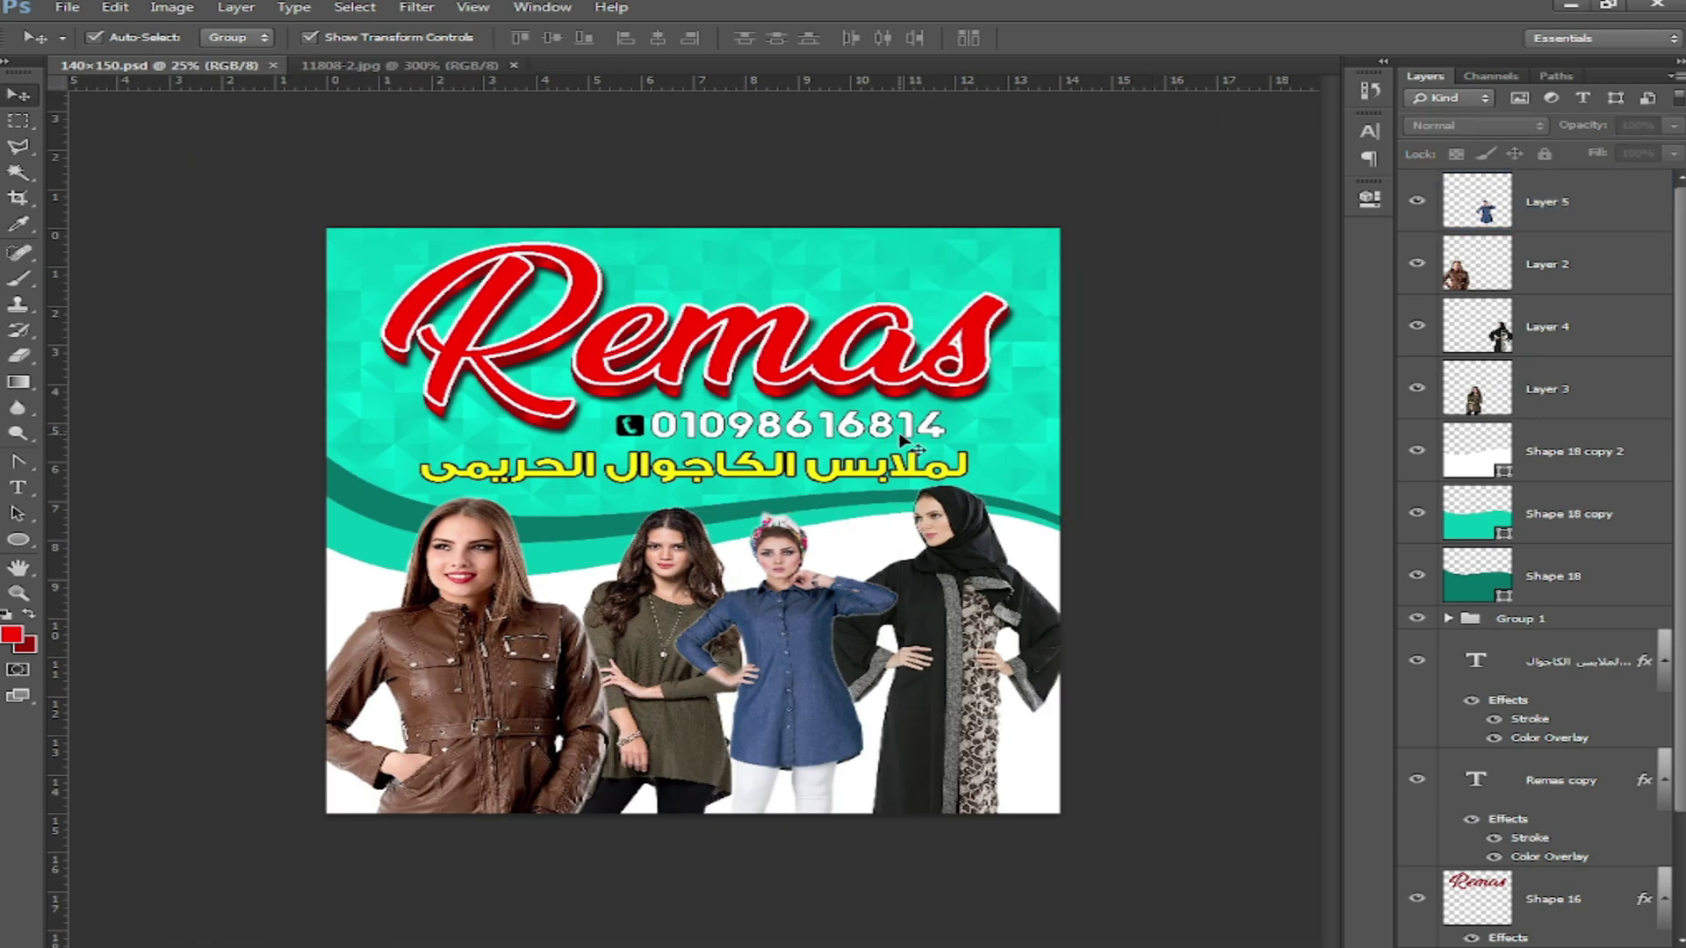
{"action": "left_click", "coordinate": [886, 478]}
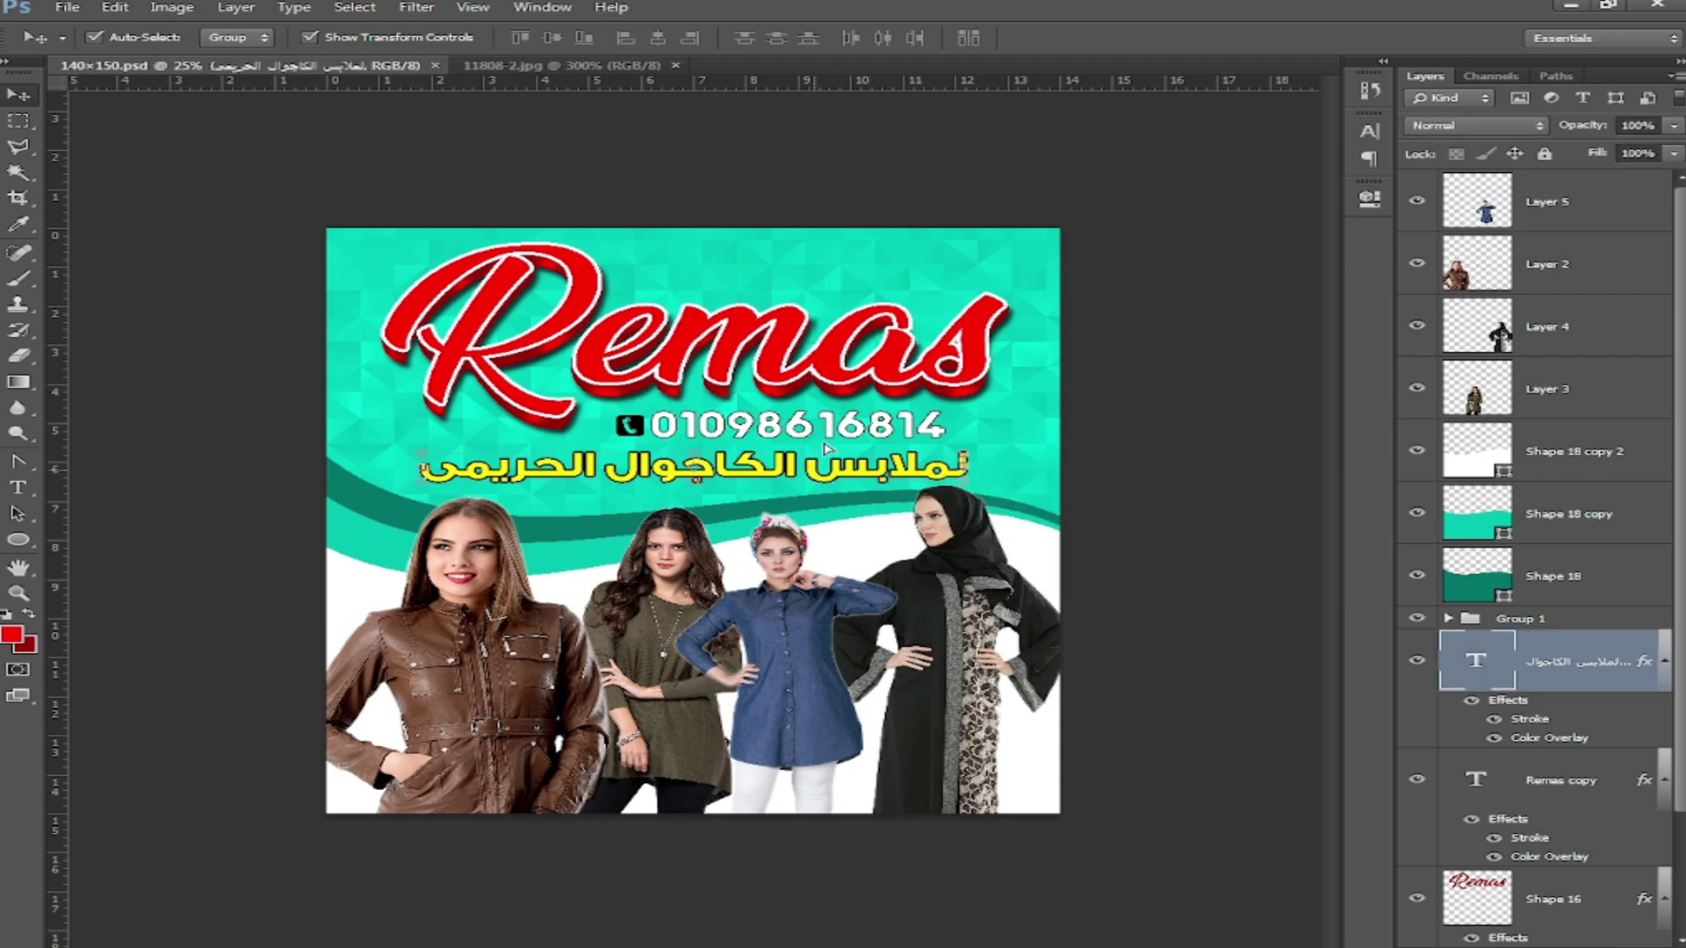
{"action": "left_click_drag", "start_coordinate": [825, 448], "coordinate": [829, 251]}
{"action": "double_click", "coordinate": [845, 280]}
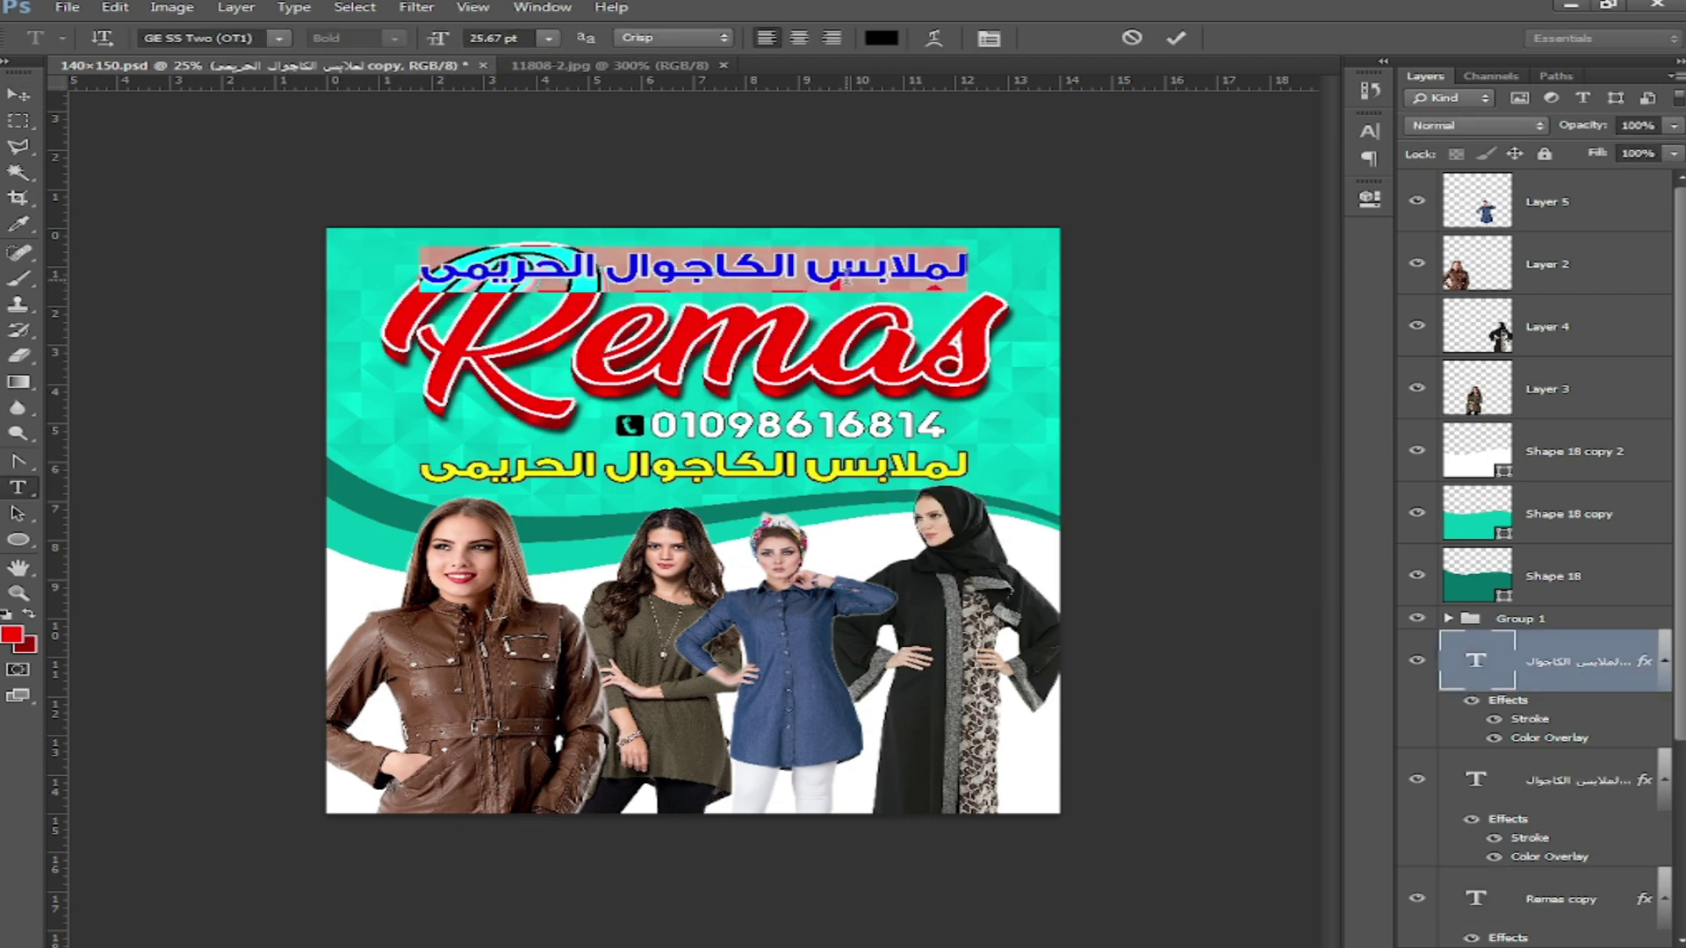
{"action": "type", "text": "ريماس"}
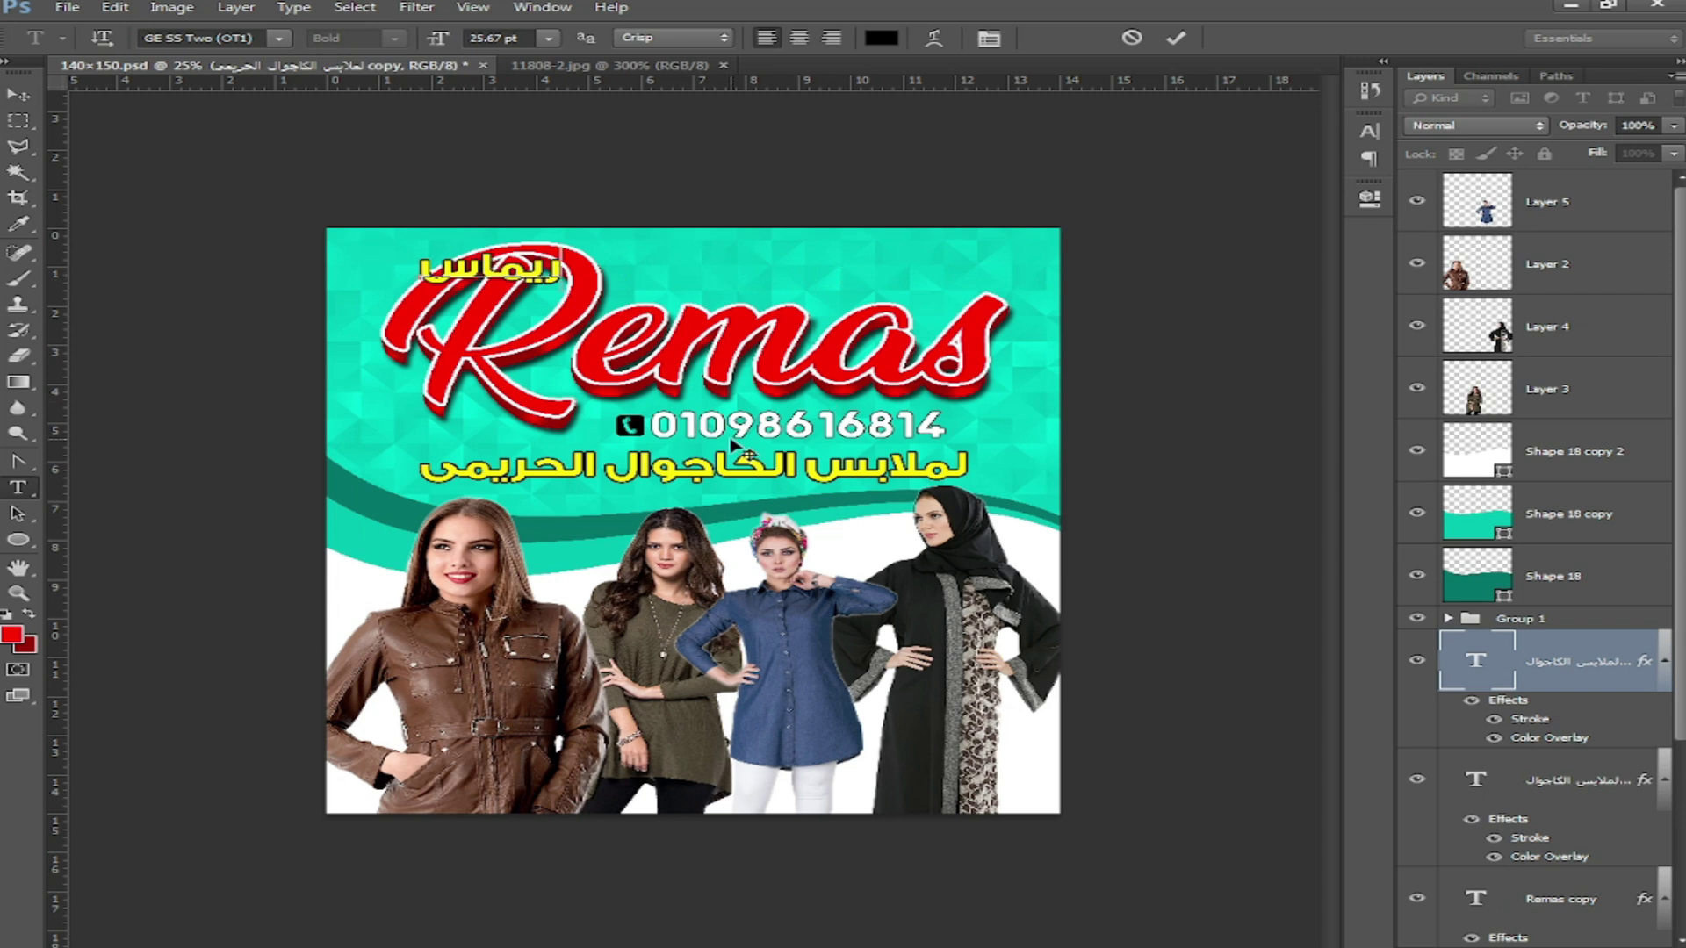
{"action": "left_click_drag", "start_coordinate": [732, 443], "coordinate": [992, 457]}
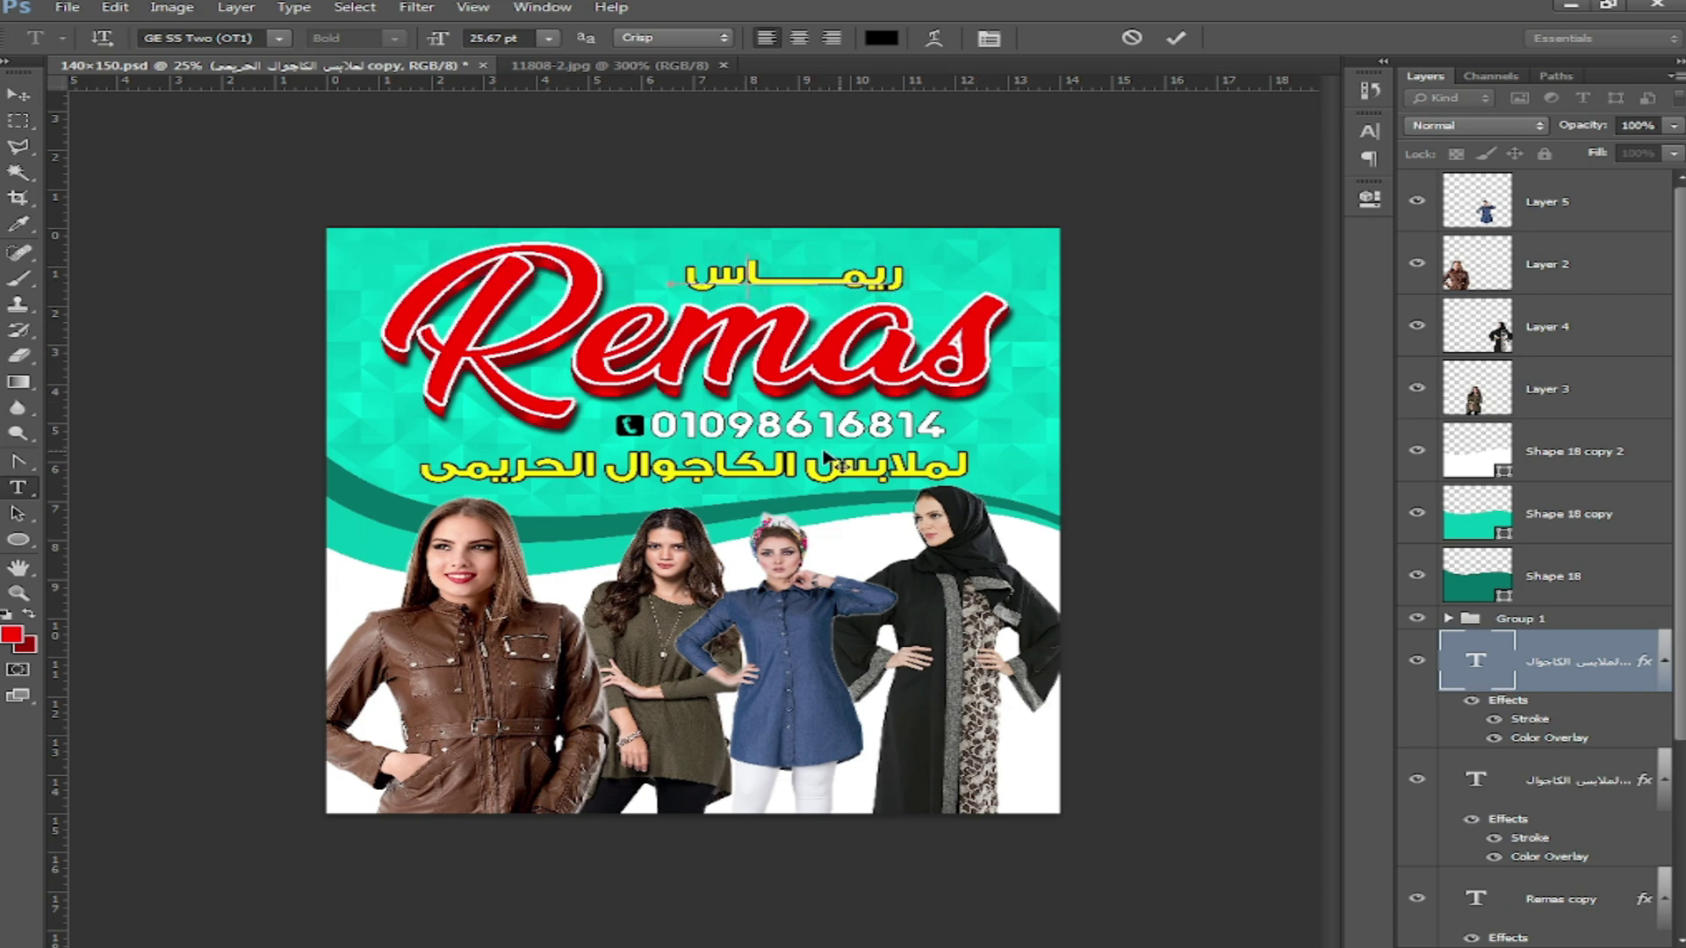
{"action": "left_click", "coordinate": [7, 93]}
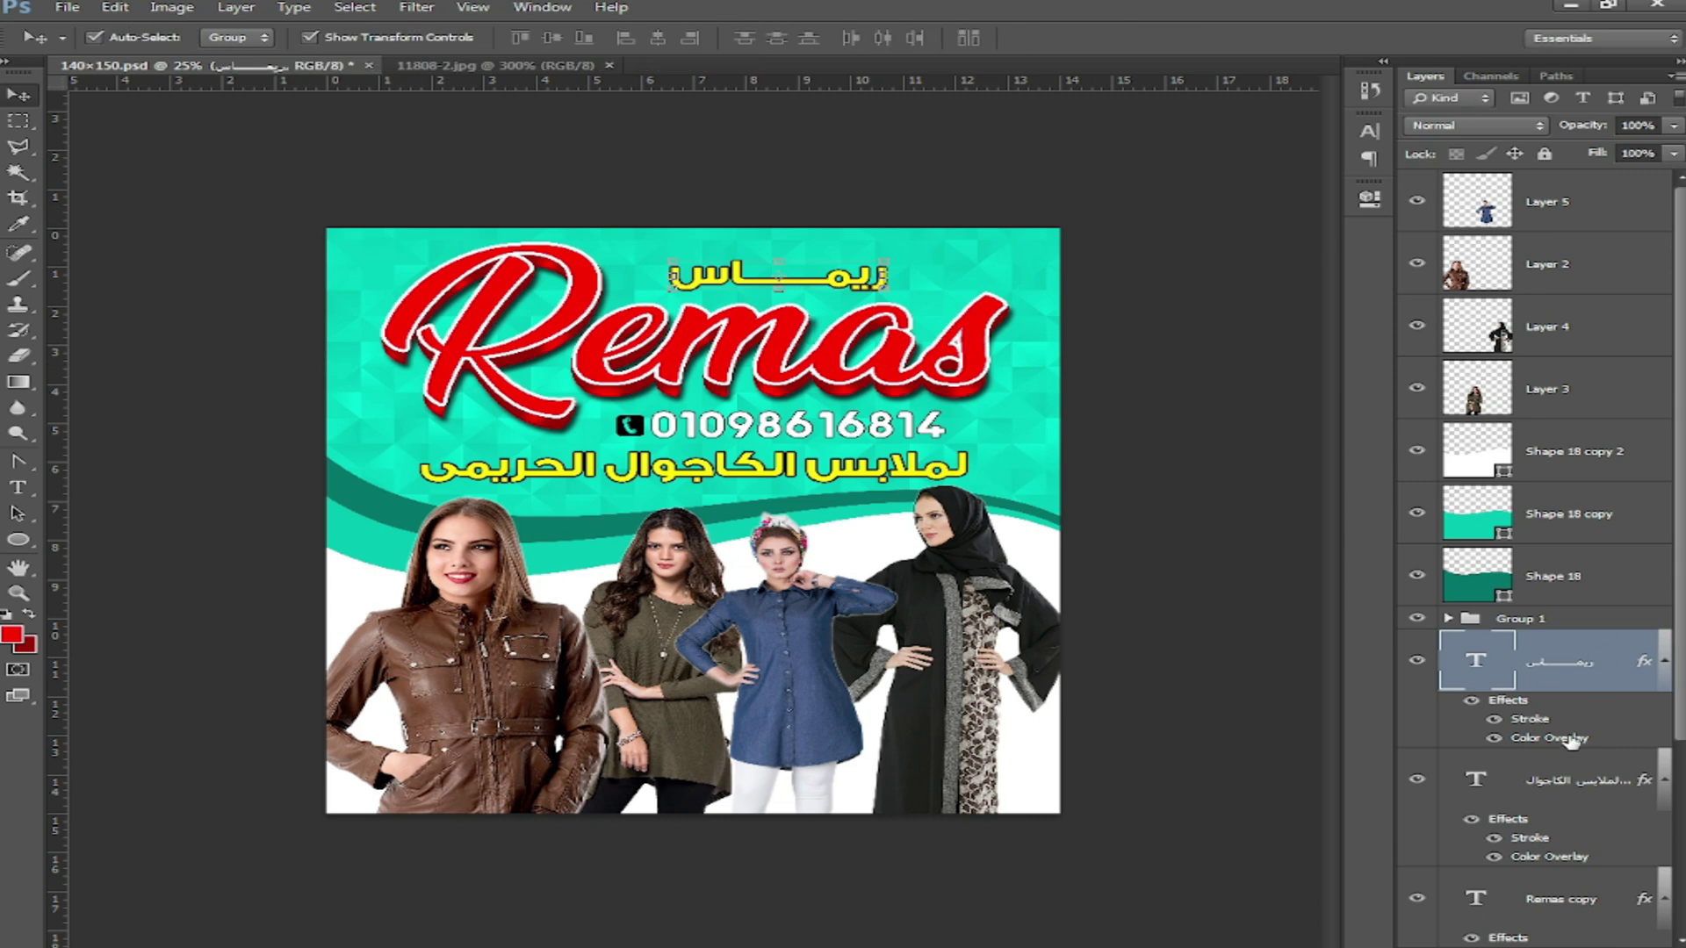
Step: Open the Color Overlay colour chooser for the ريماس text layer
{"action": "double_click", "coordinate": [1571, 741]}
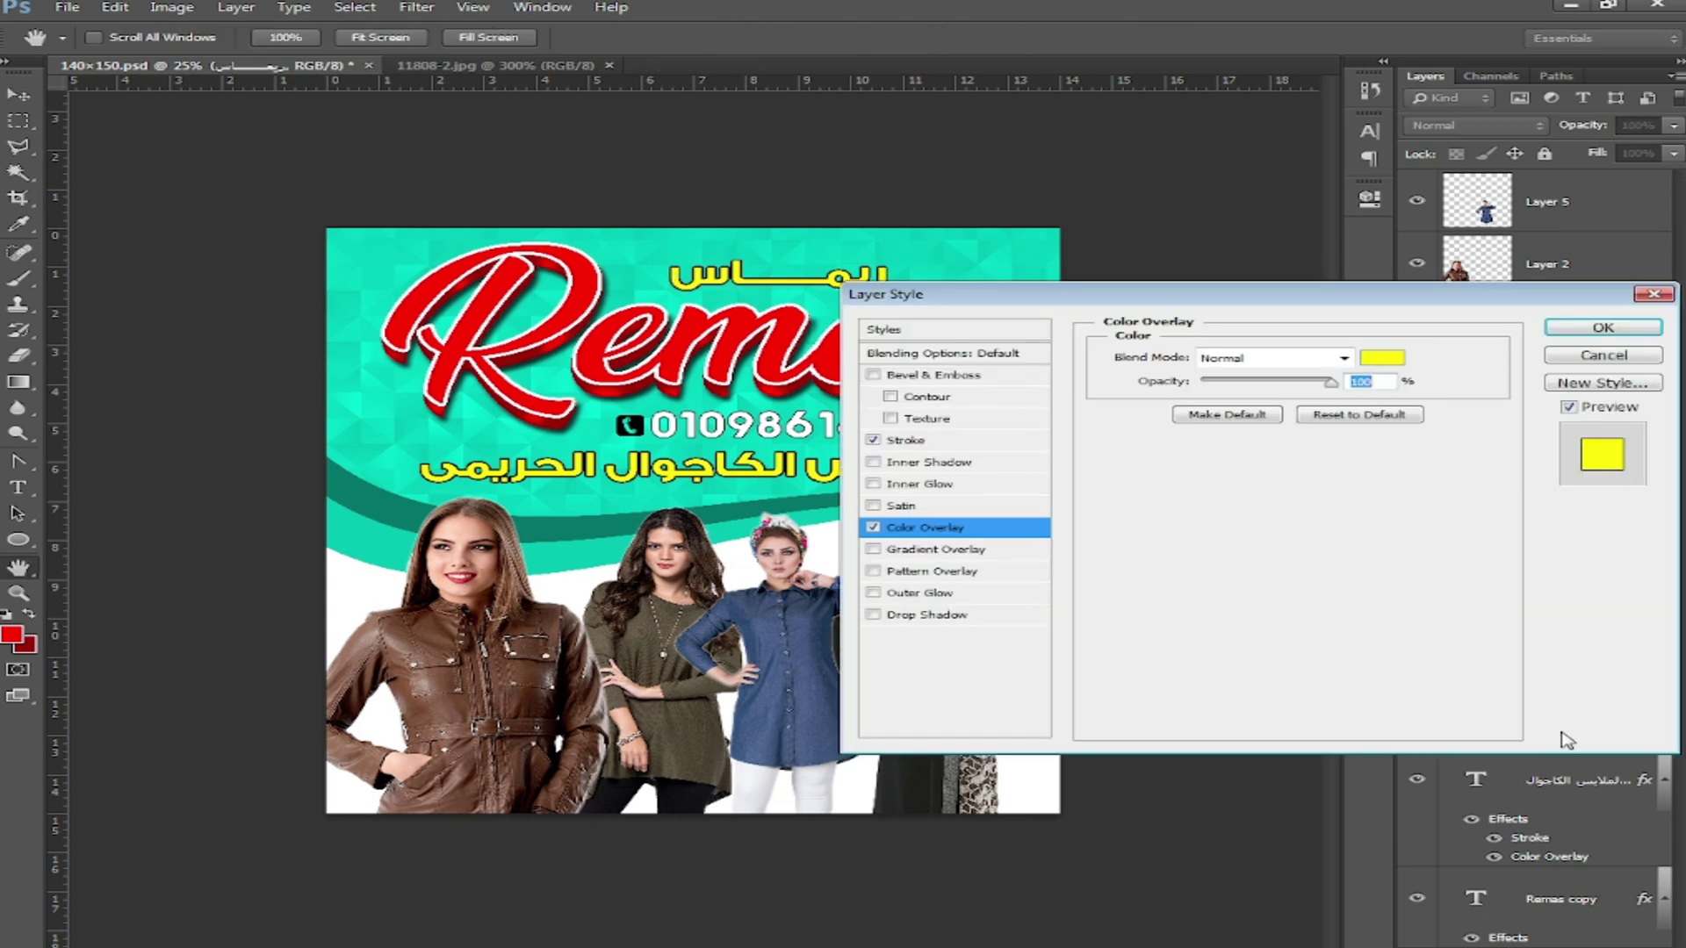
{"action": "left_click", "coordinate": [1384, 358]}
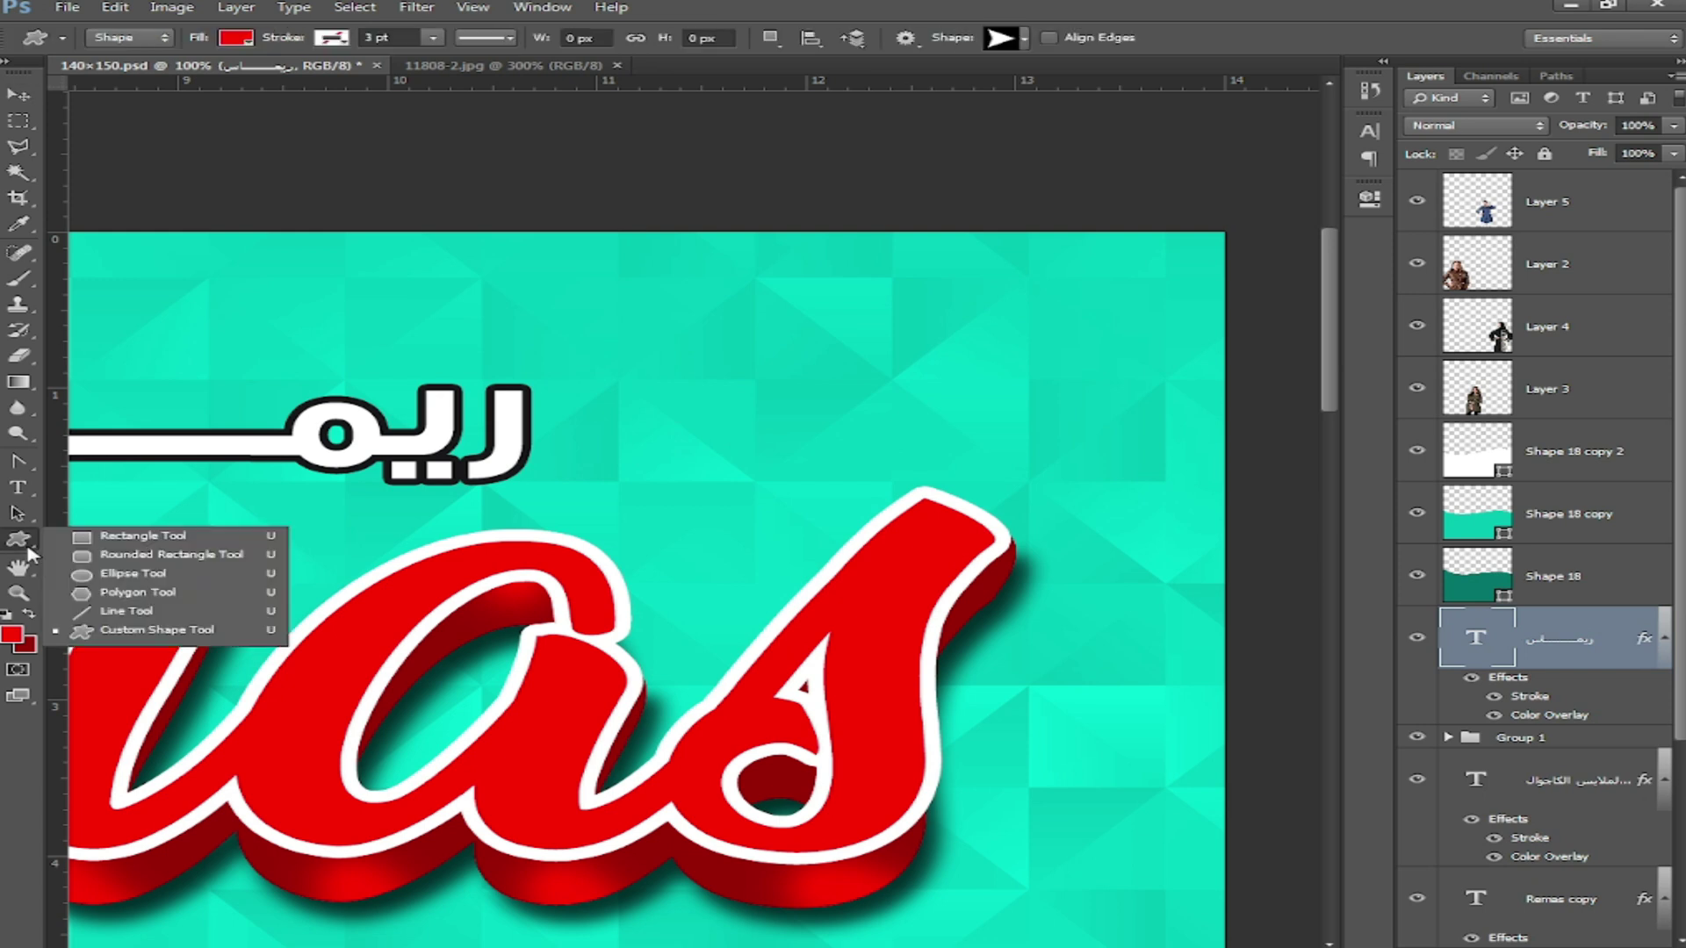
{"action": "left_click", "coordinate": [131, 545]}
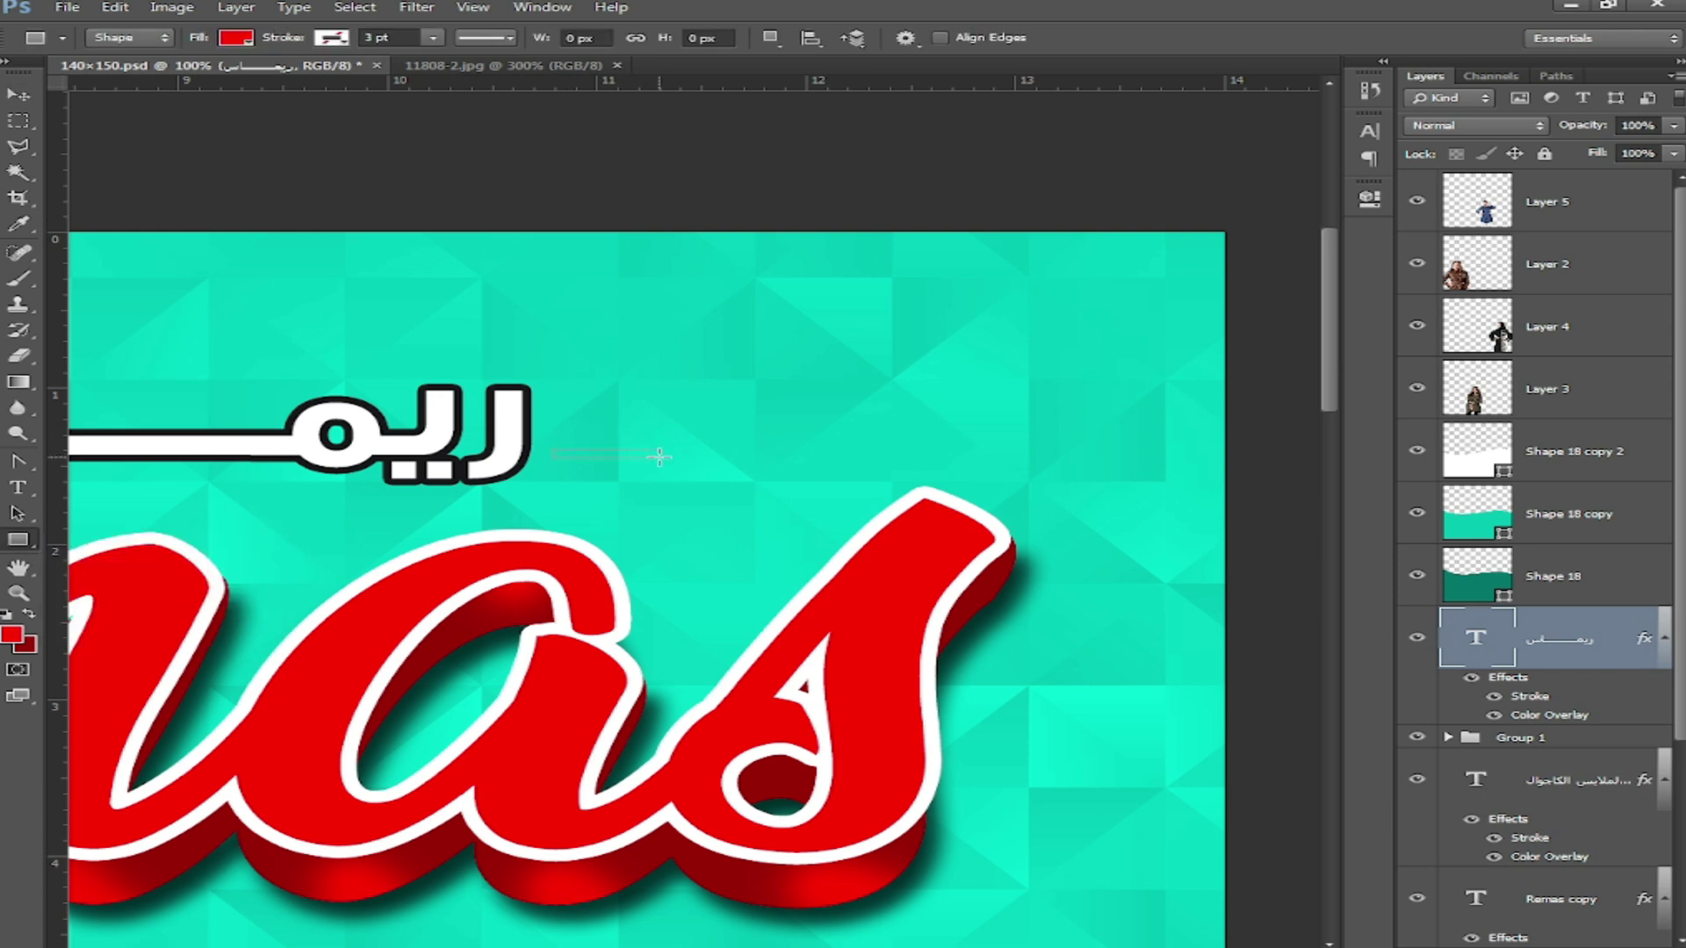
Step: Draw a thin bar beside the Arabic name filled with dark teal sampled from the background
{"action": "left_click_drag", "start_coordinate": [659, 456], "coordinate": [659, 456]}
{"action": "double_click", "coordinate": [1497, 656]}
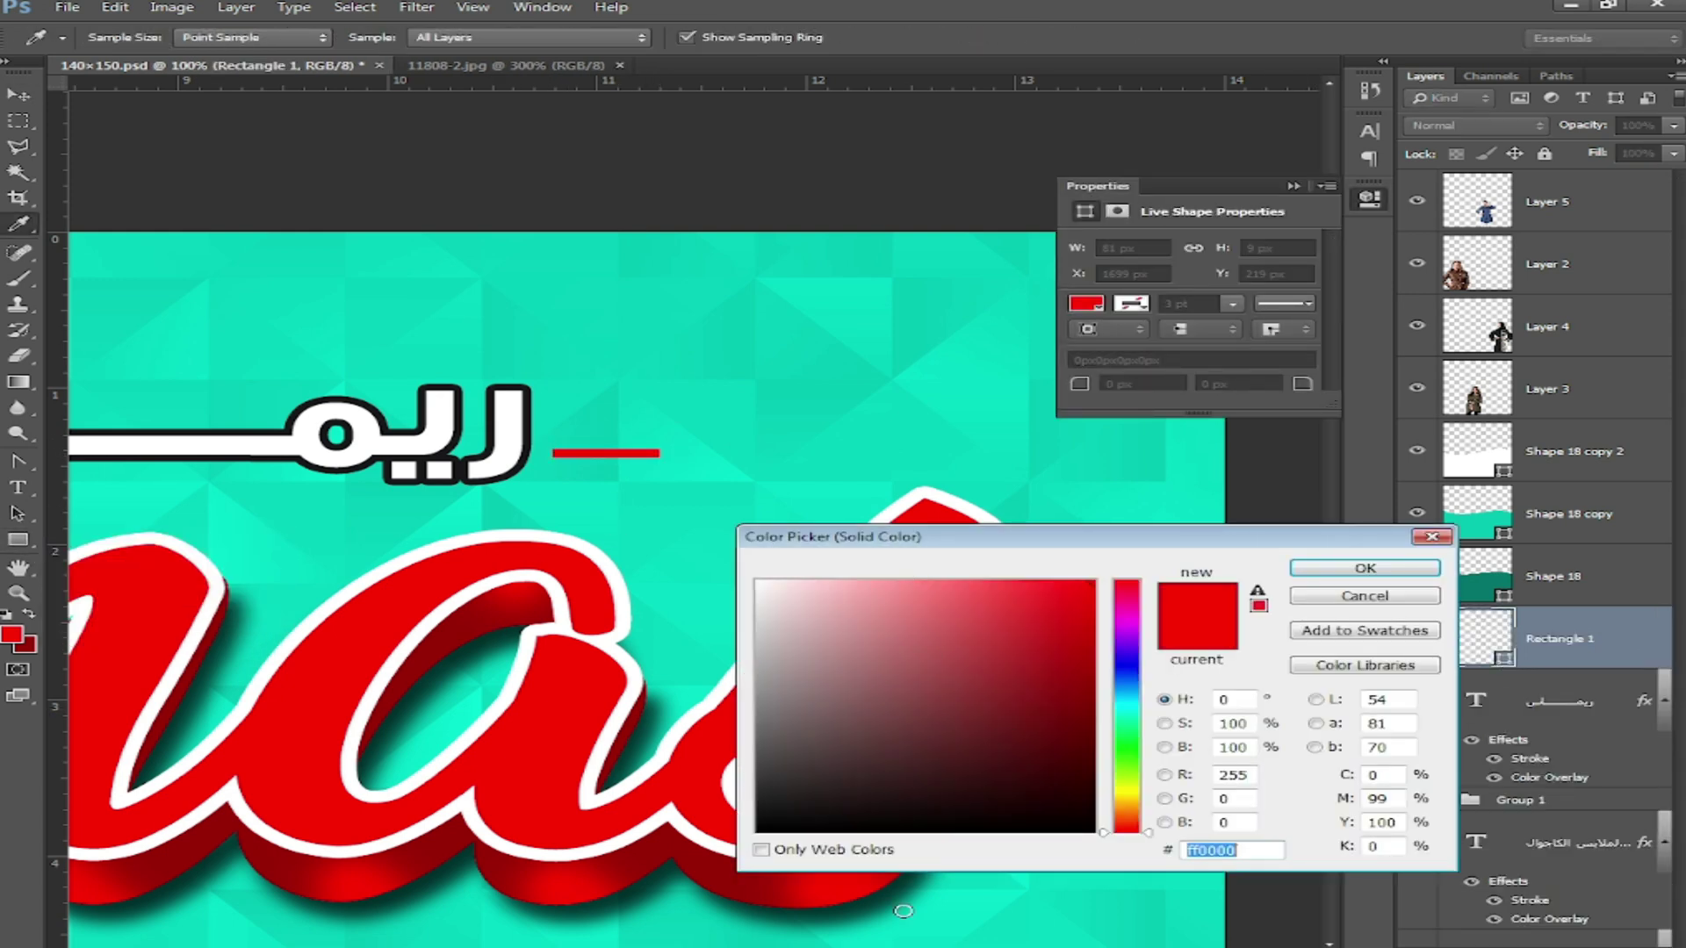
{"action": "left_click", "coordinate": [1159, 901]}
{"action": "left_click", "coordinate": [1091, 722]}
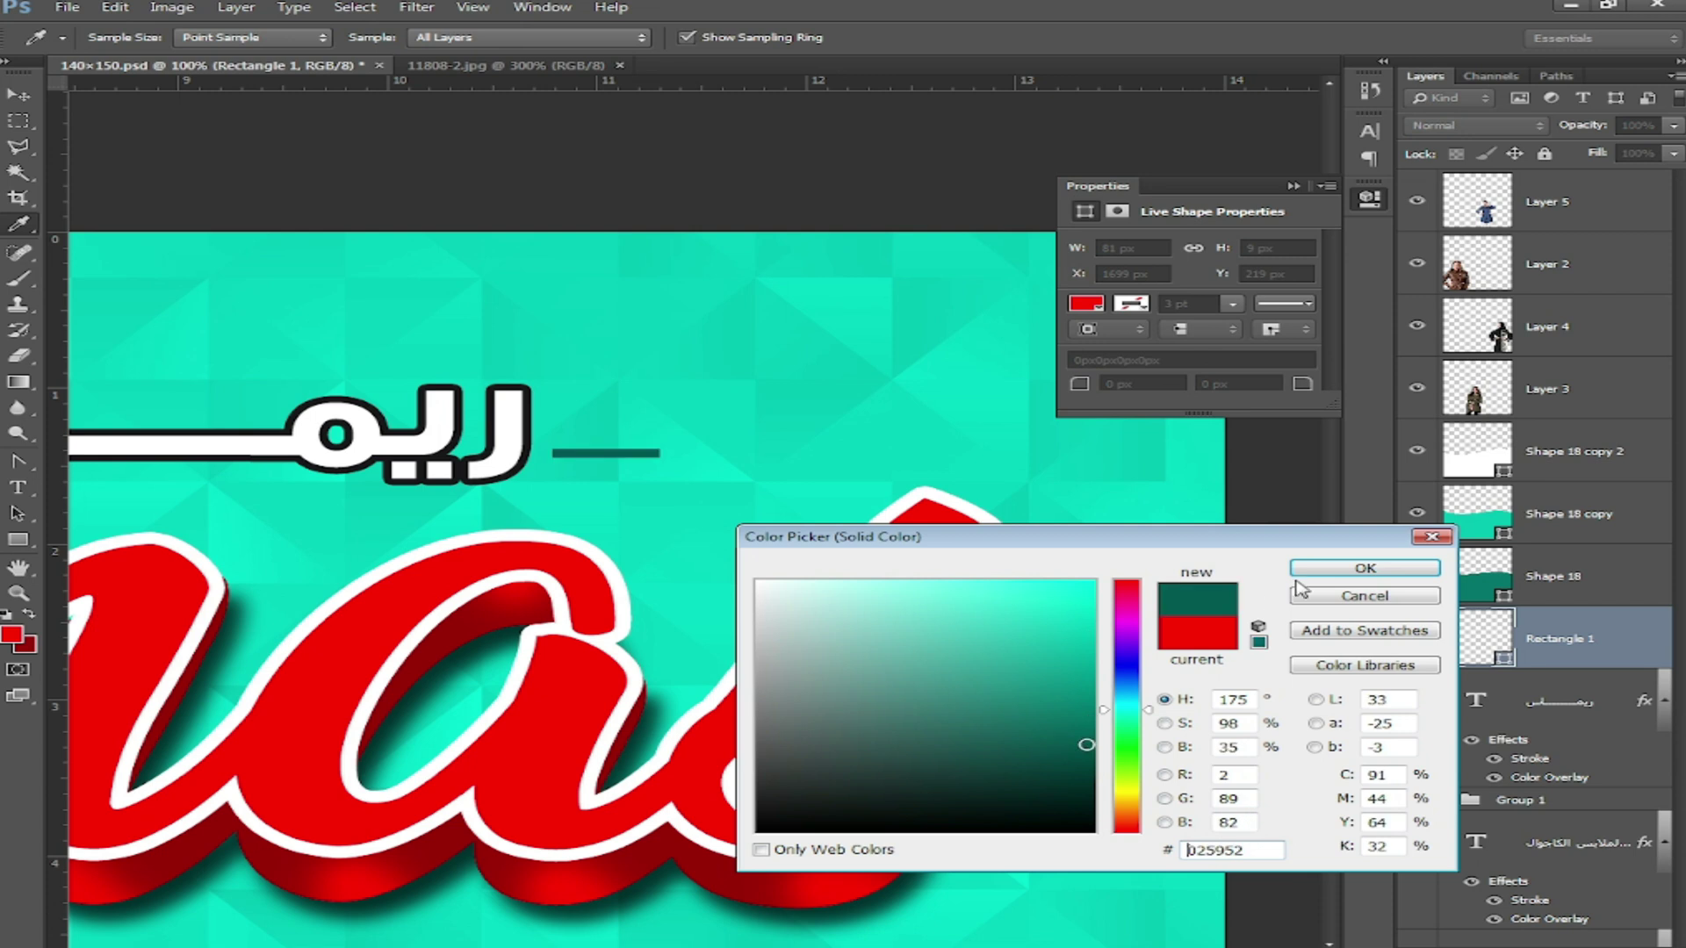
{"action": "left_click", "coordinate": [1364, 568]}
Step: Set the foreground to the bar's dark teal and draw a small dot beside the bar
{"action": "left_click", "coordinate": [12, 634]}
{"action": "left_click", "coordinate": [647, 449]}
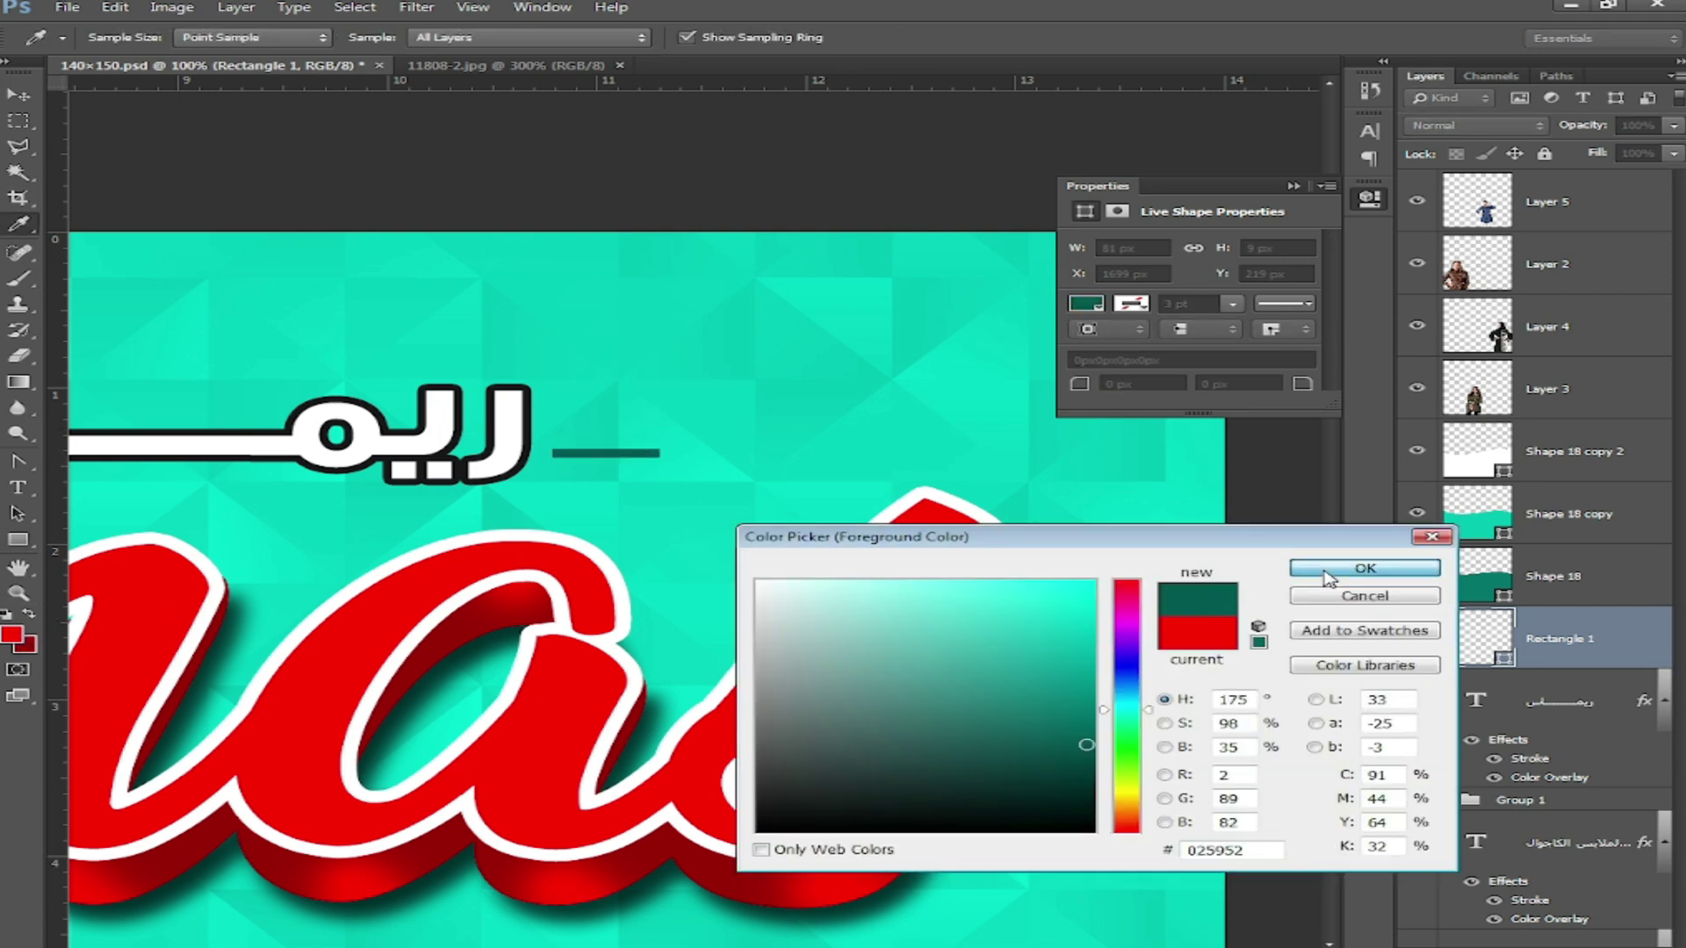
{"action": "left_click", "coordinate": [1364, 568]}
{"action": "right_click", "coordinate": [17, 539]}
{"action": "left_click", "coordinate": [165, 579]}
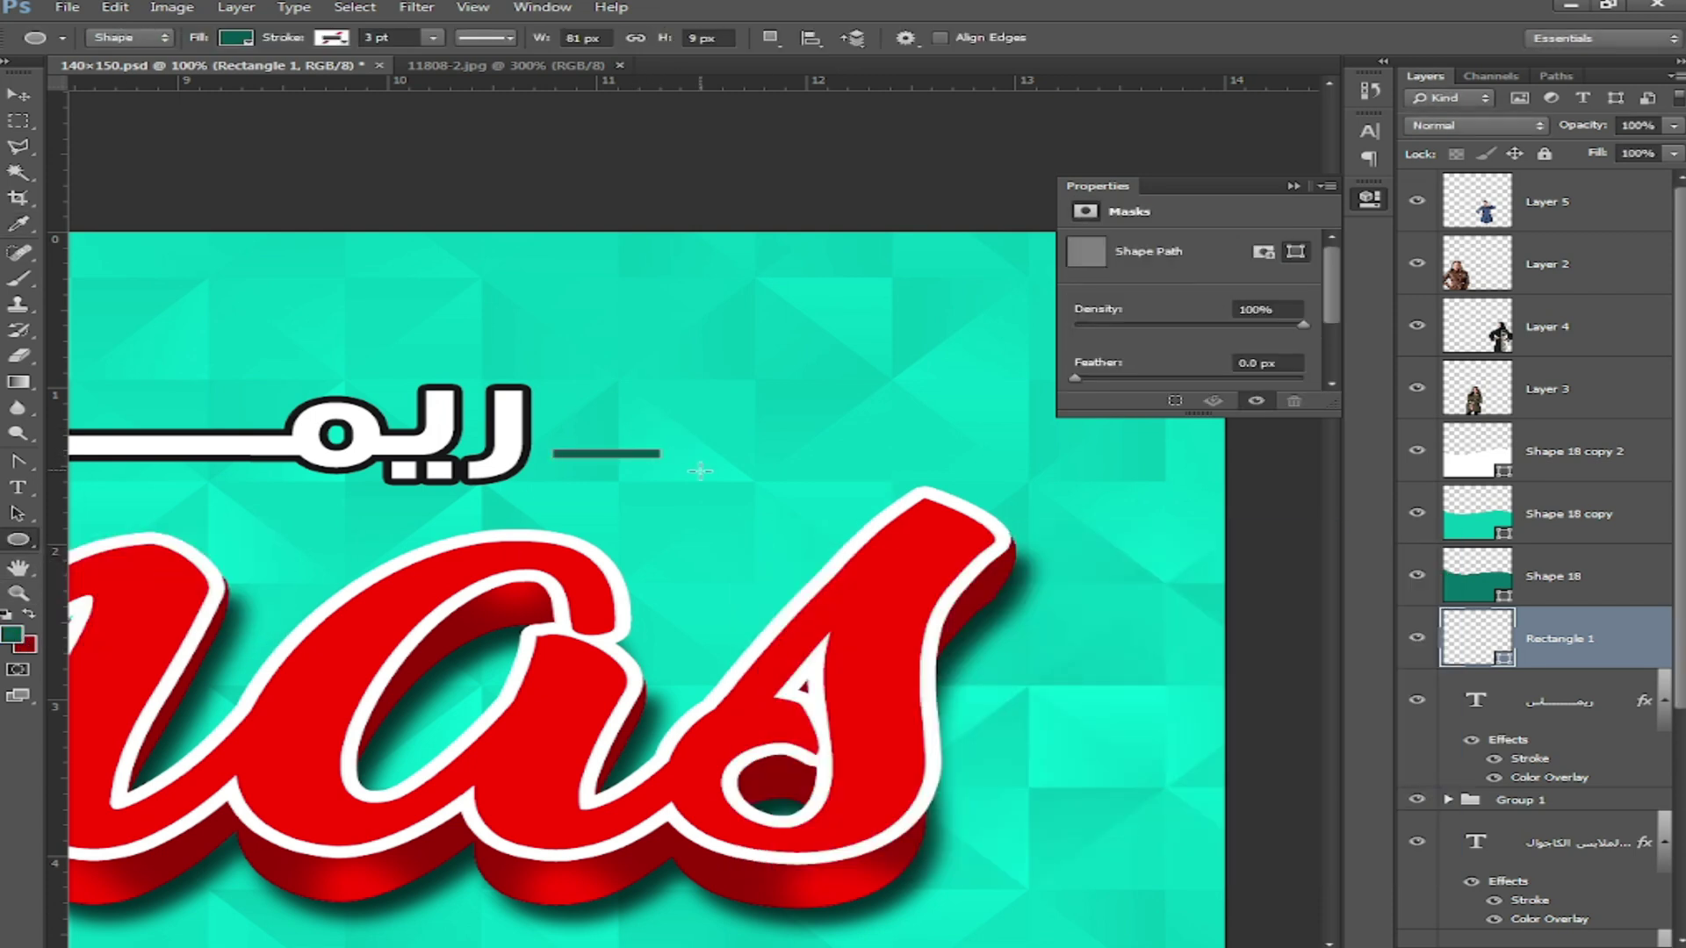
{"action": "left_click_drag", "start_coordinate": [668, 468], "coordinate": [687, 487]}
Step: Align the dot and bar along their tops and right edges, nudging the dot right
{"action": "key", "text": "v"}
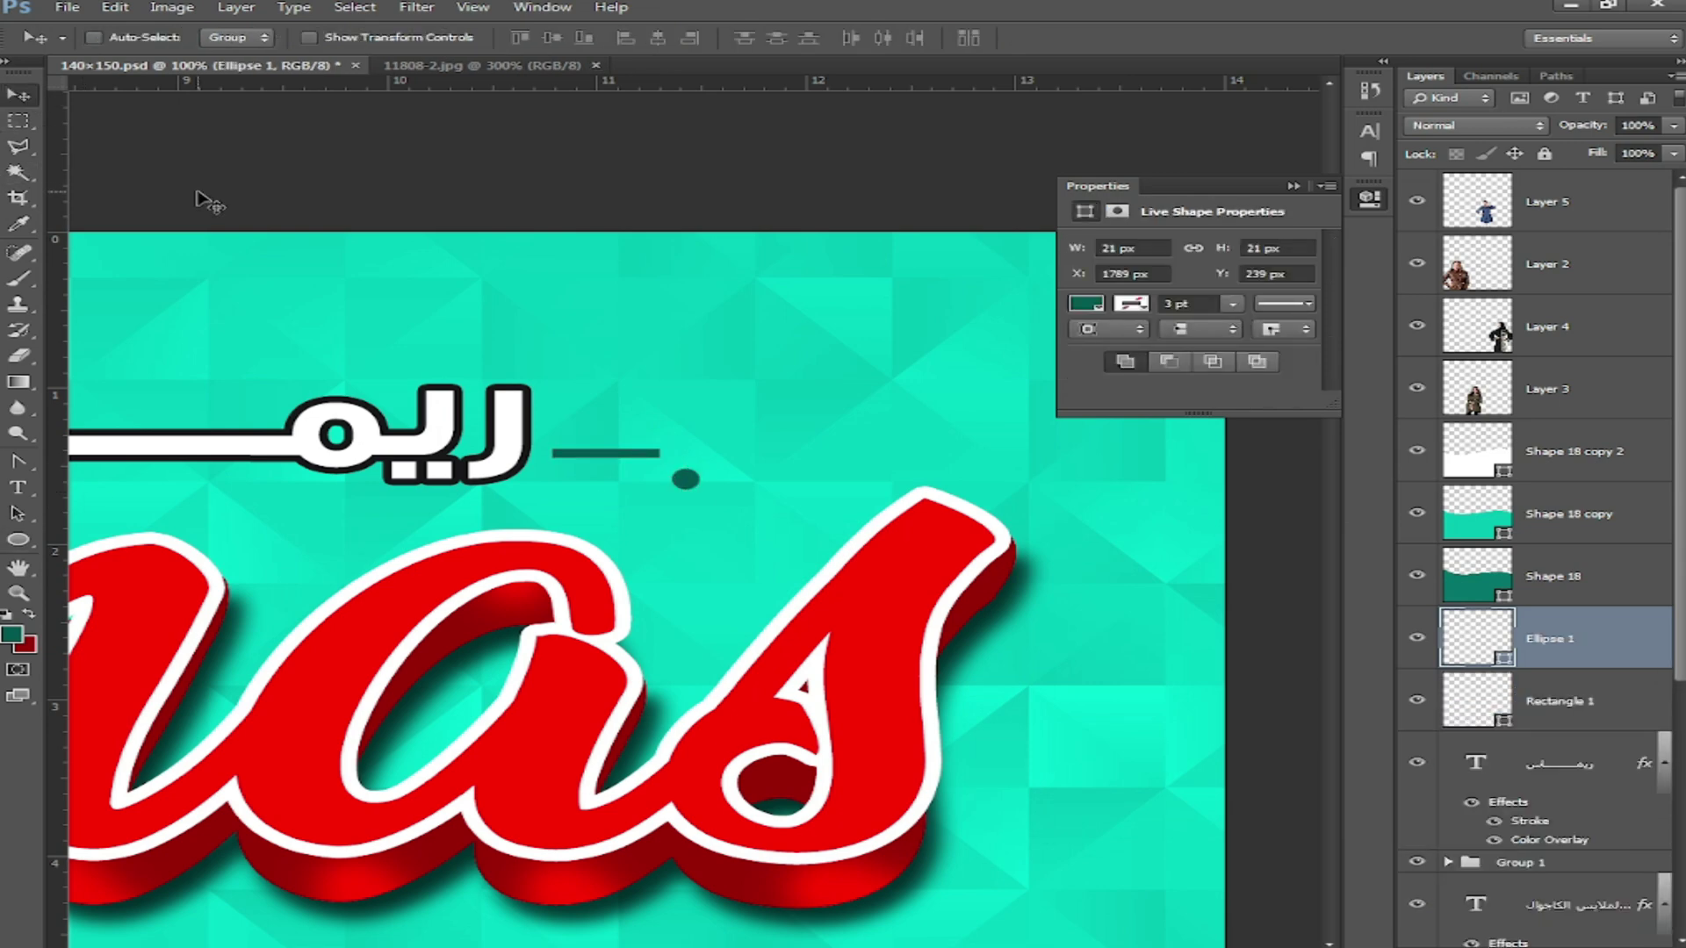
{"action": "key", "text": "ctrl+plus"}
{"action": "key", "text": "ctrl+plus"}
{"action": "right_click", "coordinate": [479, 318]}
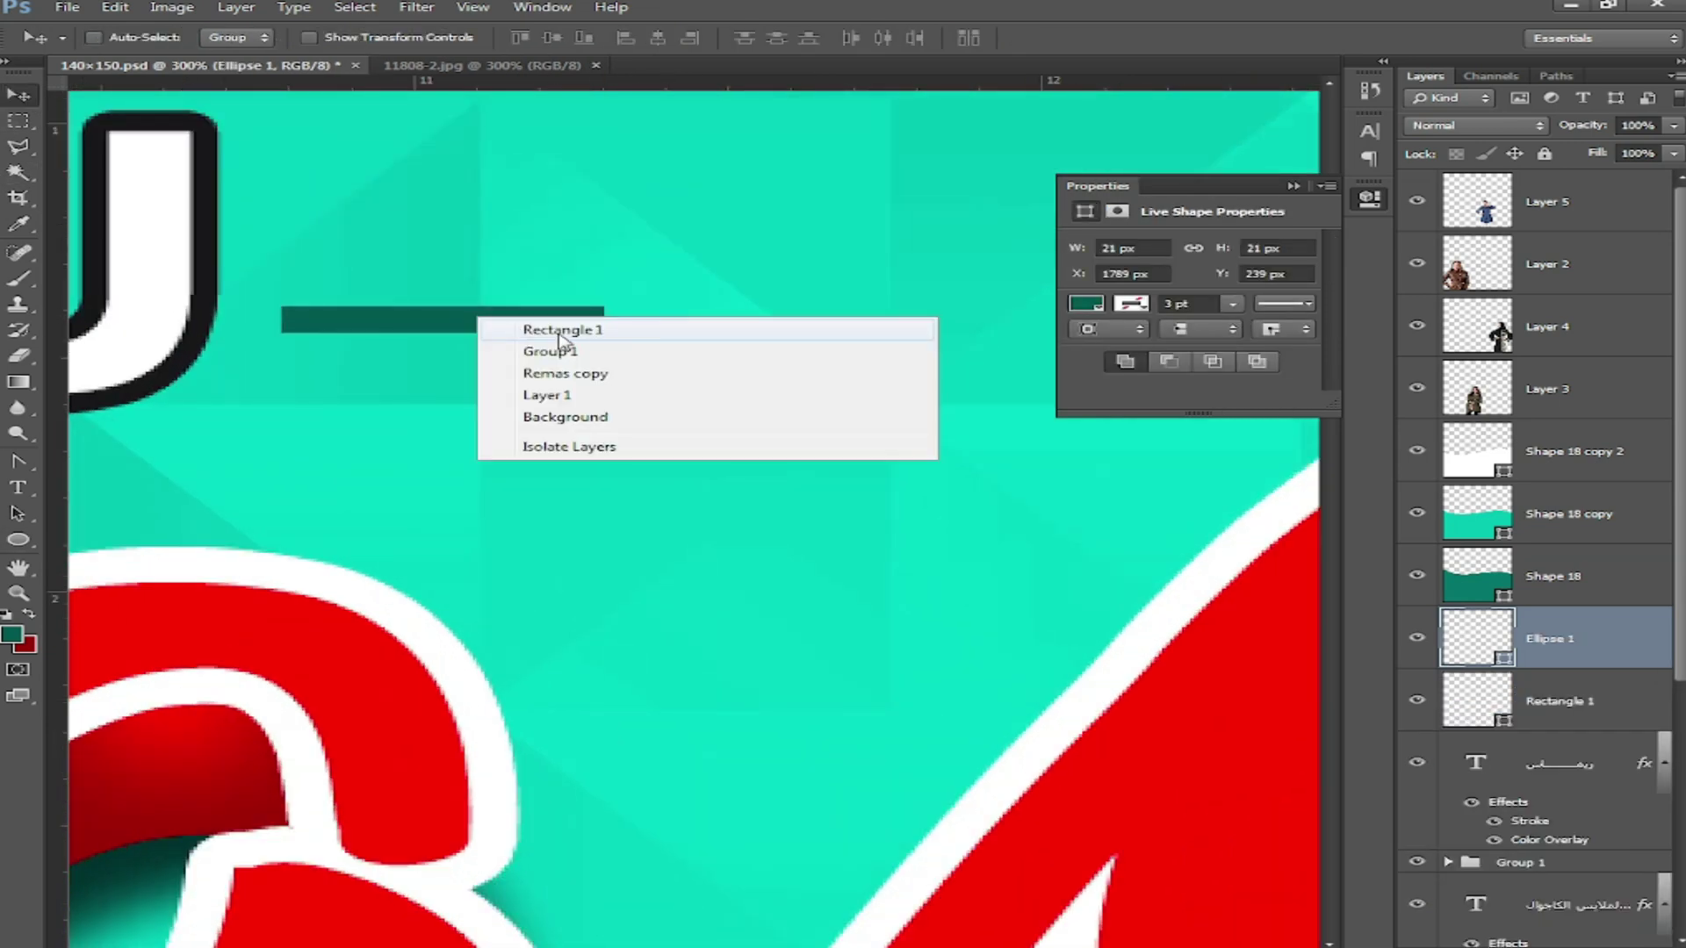
{"action": "left_click", "coordinate": [525, 38]}
{"action": "left_click", "coordinate": [690, 37]}
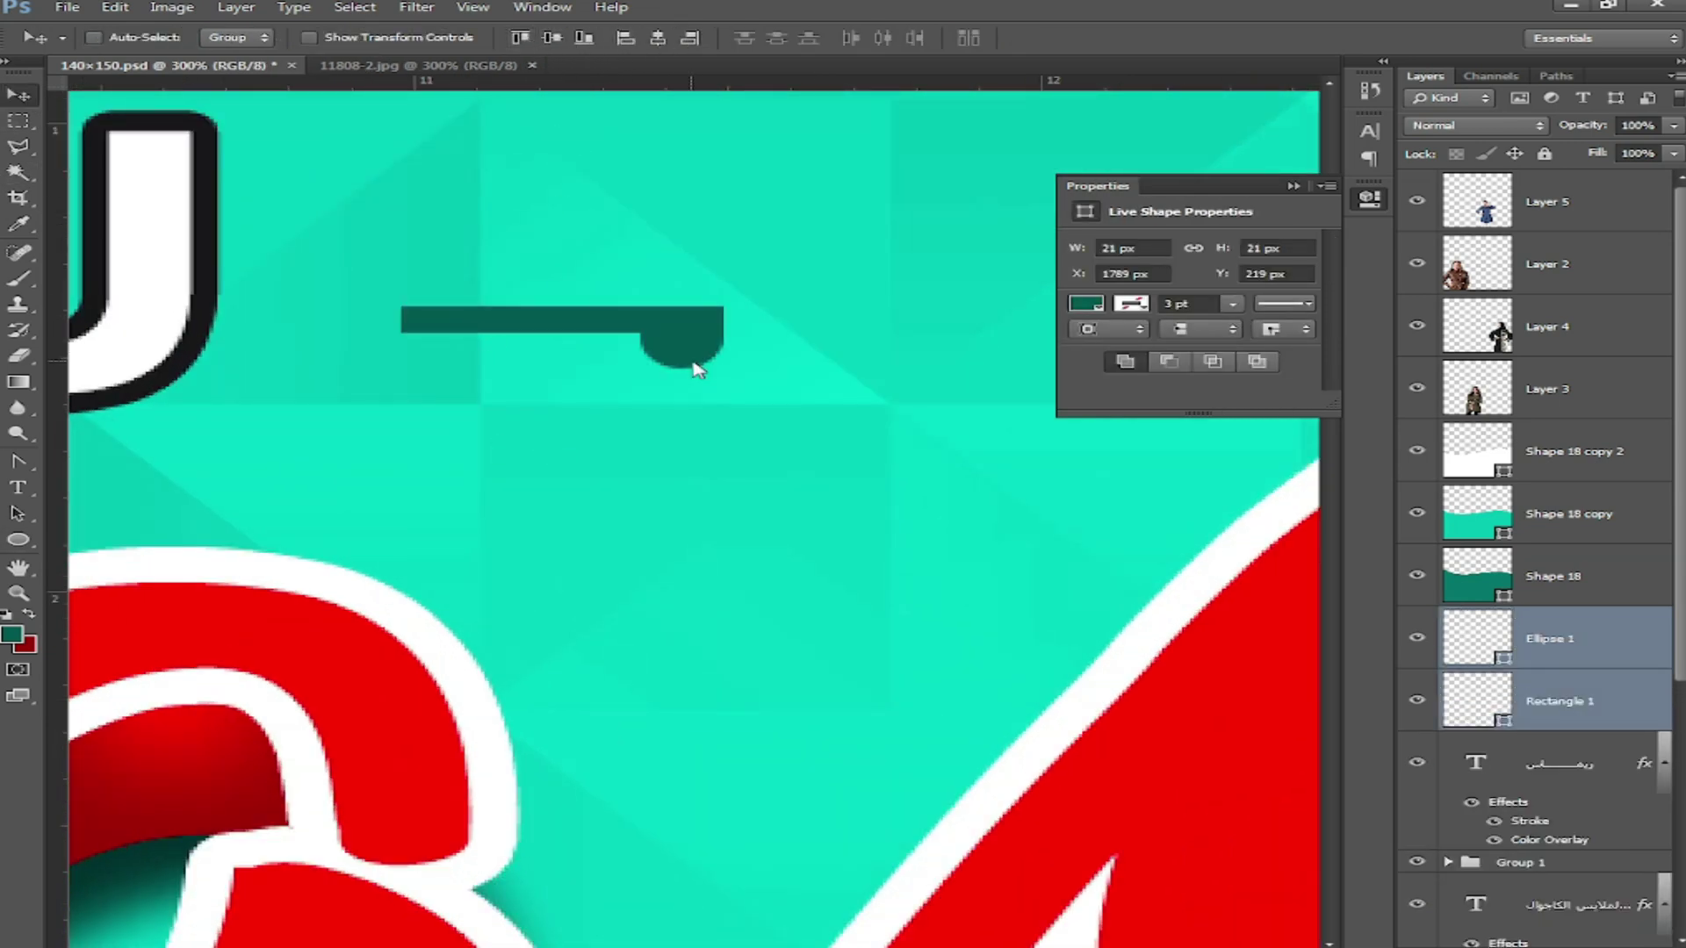
{"action": "right_click", "coordinate": [692, 362]}
{"action": "left_click", "coordinate": [793, 379]}
{"action": "key", "text": "Right"}
{"action": "key", "text": "Right"}
{"action": "key", "text": "Right"}
{"action": "key", "text": "Right"}
{"action": "key", "text": "Right"}
{"action": "key", "text": "Right"}
{"action": "key", "text": "Right"}
{"action": "key", "text": "Right"}
{"action": "key", "text": "Right"}
{"action": "key", "text": "Right"}
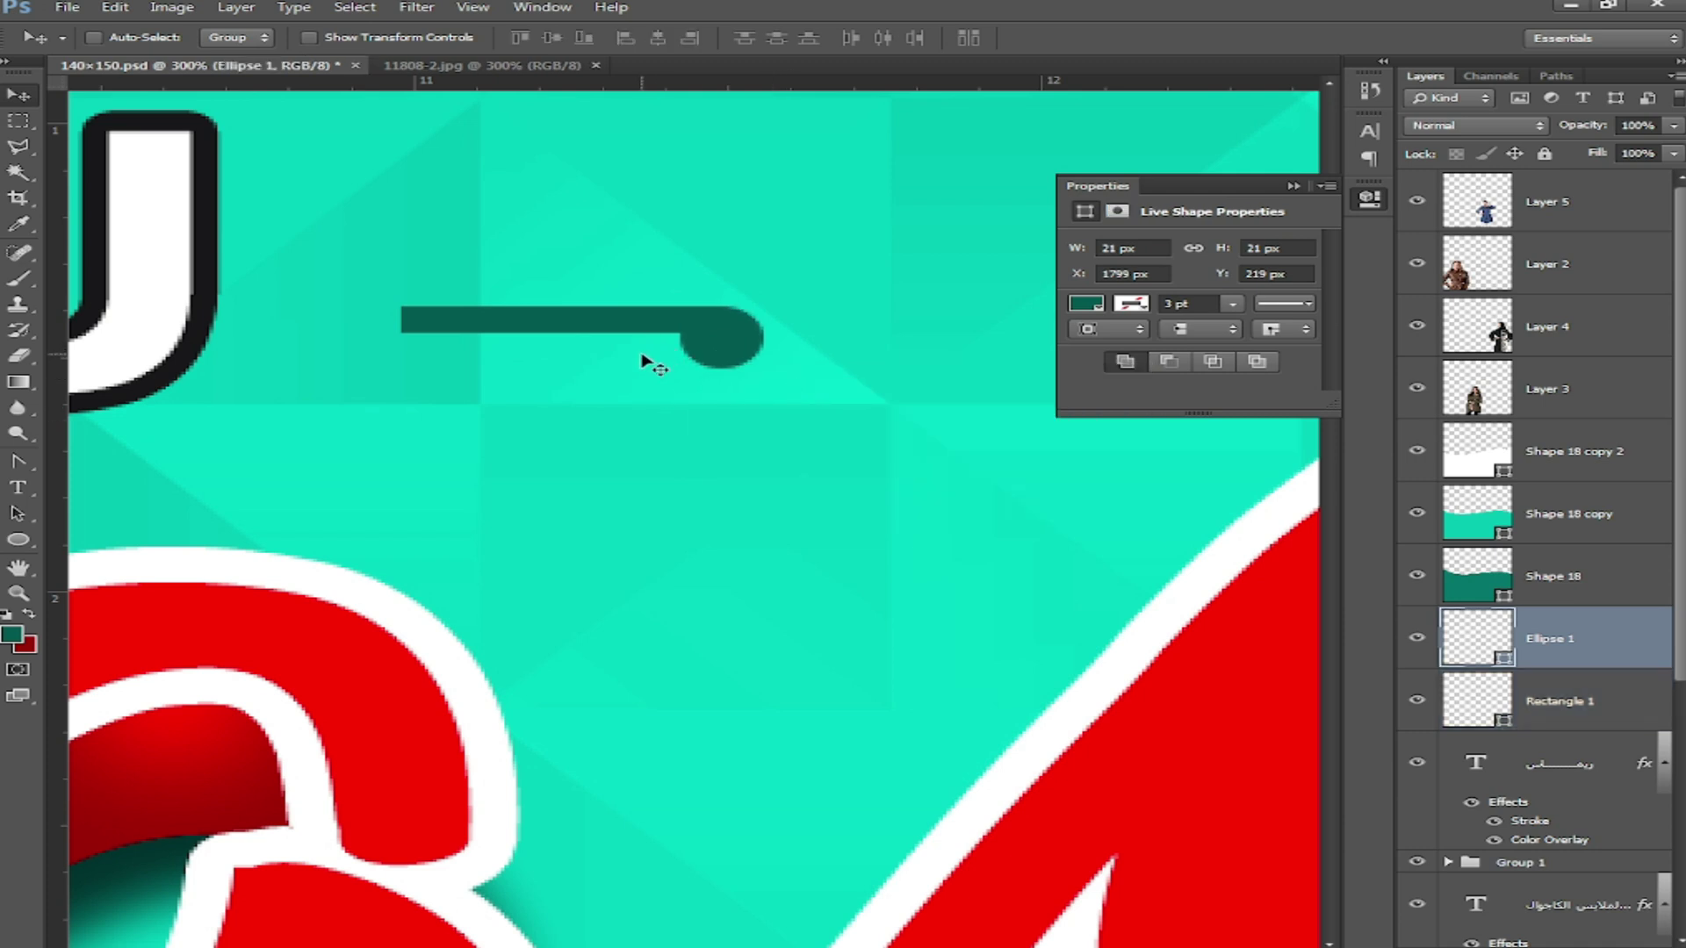
Step: Merge bar and dot with Ctrl+E, rasterize, and move the ornament beside the subtitle
{"action": "right_click", "coordinate": [574, 318]}
{"action": "left_click", "coordinate": [598, 338], "text": "shift"}
{"action": "key", "text": "ctrl+e"}
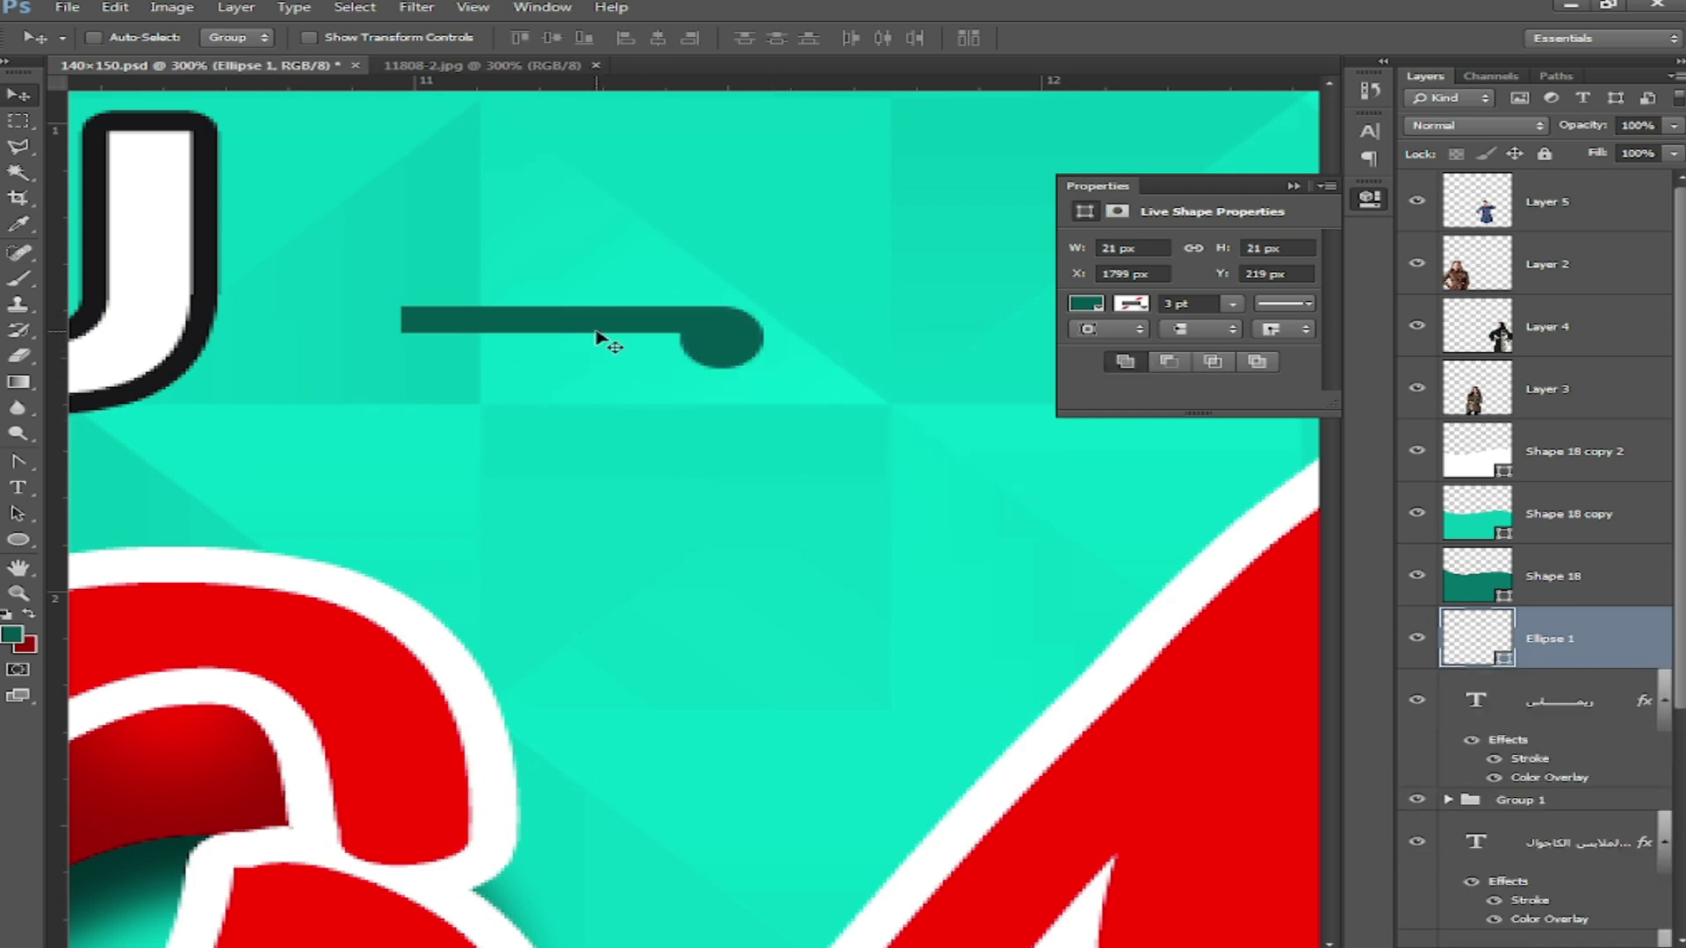
{"action": "left_click", "coordinate": [235, 8]}
{"action": "mouse_move", "coordinate": [278, 327]}
{"action": "left_click", "coordinate": [587, 449]}
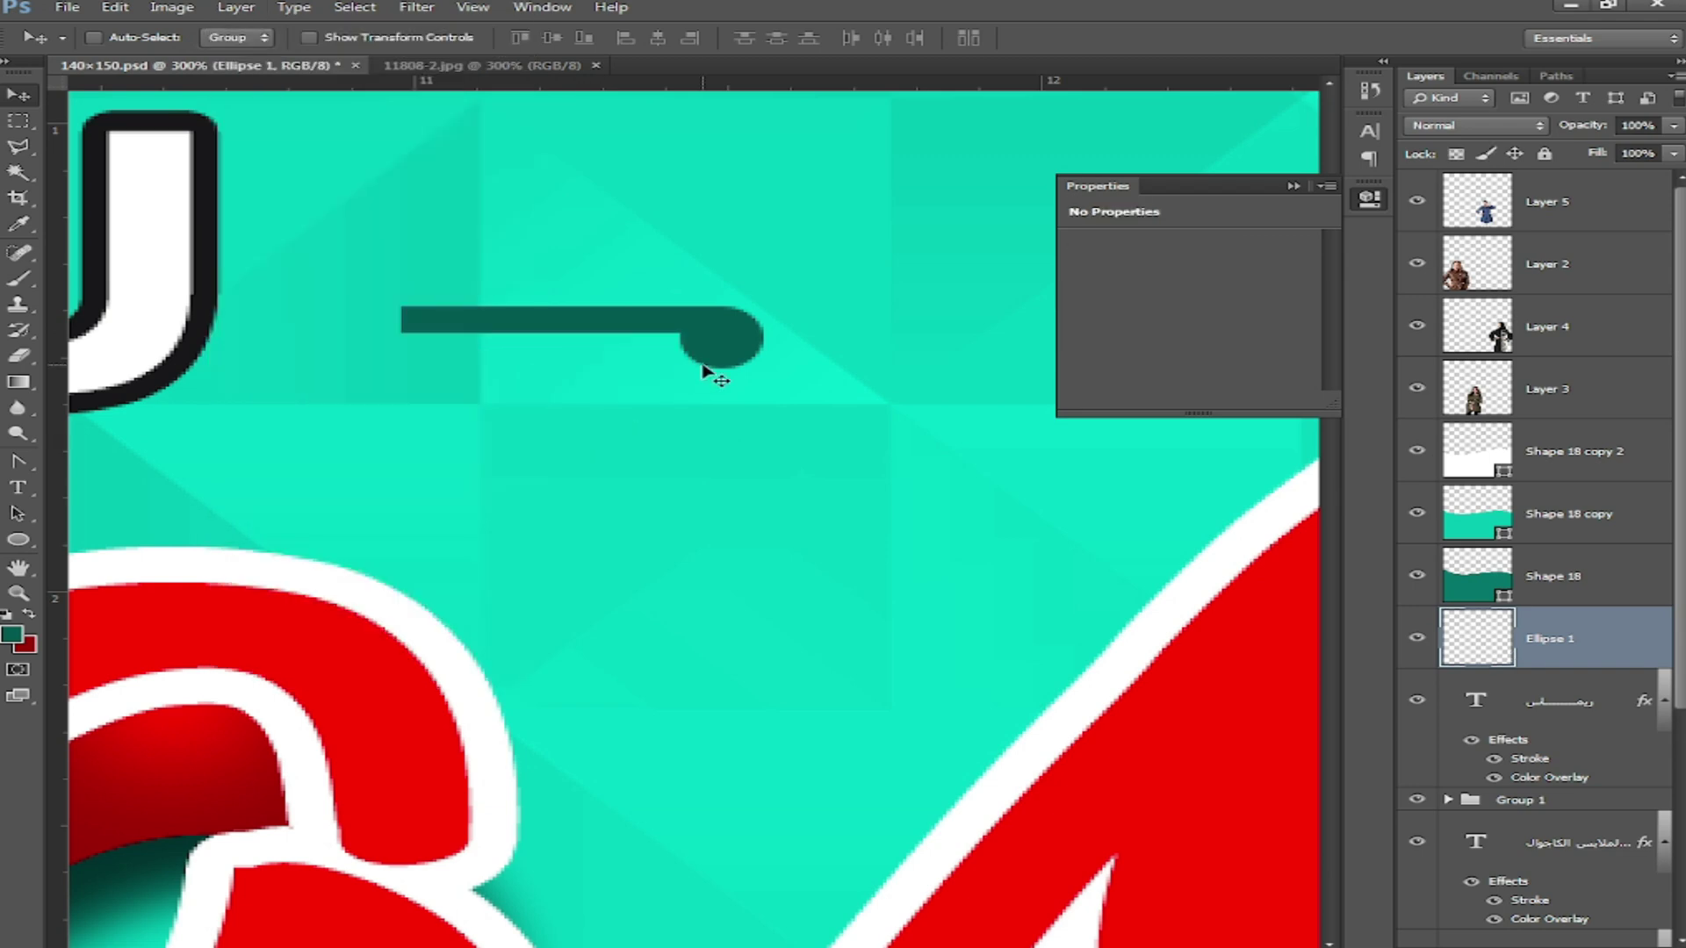
{"action": "left_click_drag", "start_coordinate": [721, 347], "coordinate": [569, 407]}
{"action": "key", "text": "ctrl+minus"}
{"action": "key", "text": "ctrl+minus"}
{"action": "key", "text": "ctrl+minus"}
{"action": "key", "text": "ctrl+minus"}
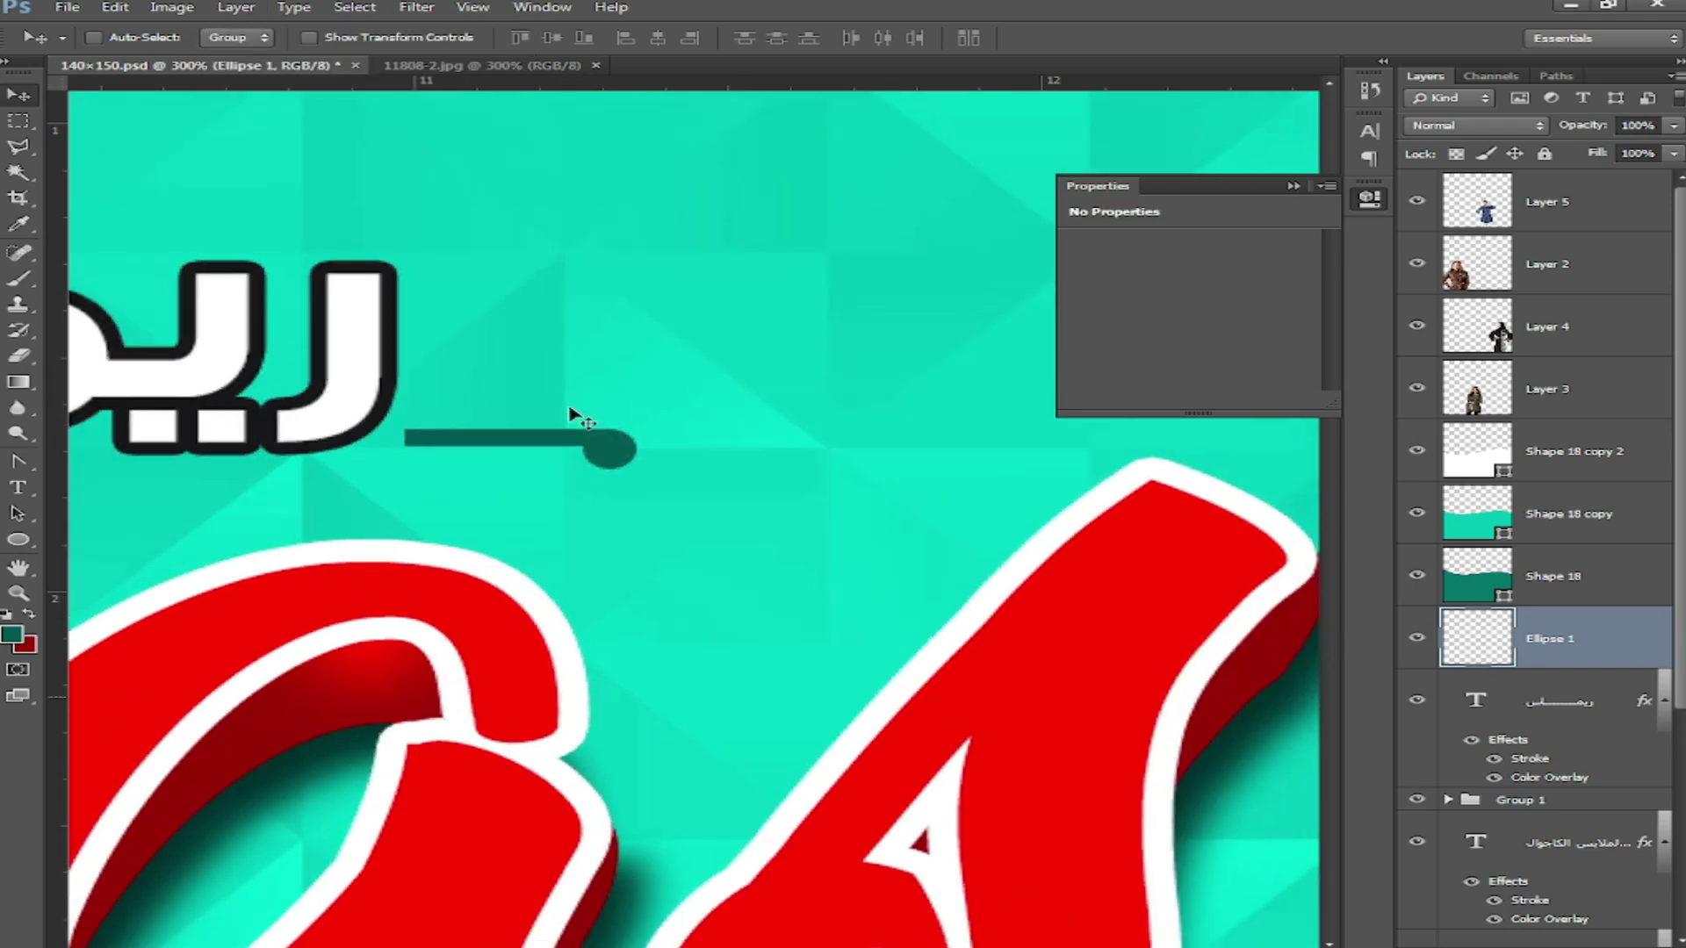
{"action": "key", "text": "ctrl+minus"}
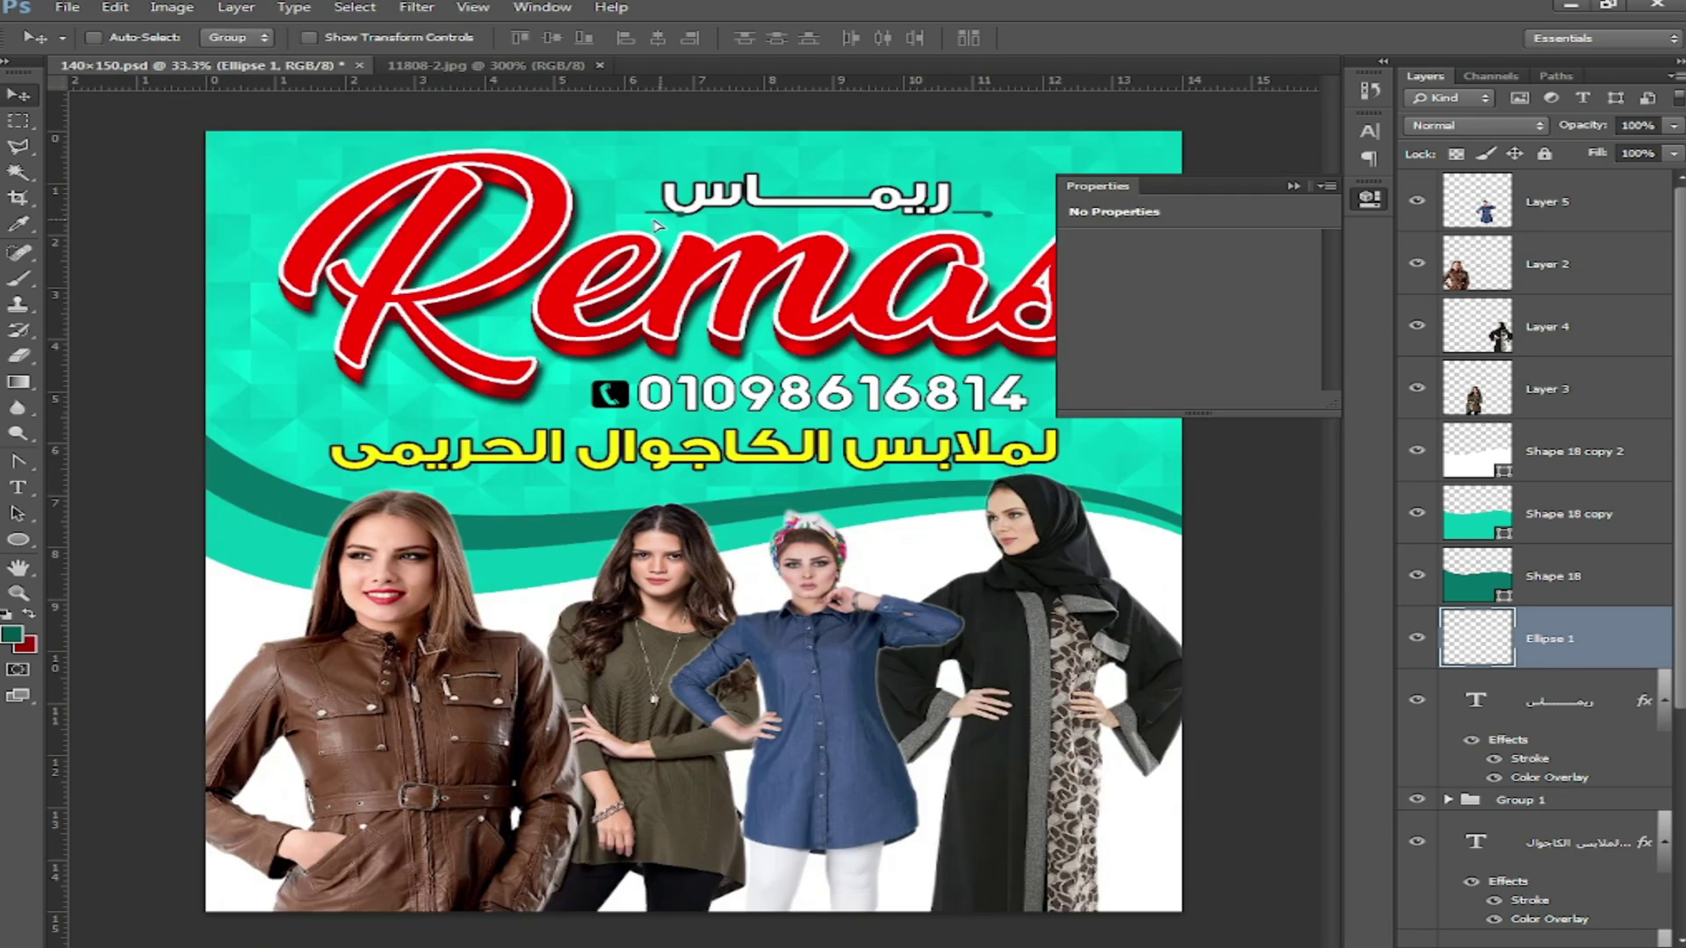
Step: Copy the ornament to the subtitle's other side and flip it horizontally
{"action": "left_click_drag", "start_coordinate": [654, 220], "coordinate": [650, 220]}
{"action": "left_click", "coordinate": [115, 8]}
{"action": "mouse_move", "coordinate": [274, 392]}
{"action": "left_click", "coordinate": [503, 607]}
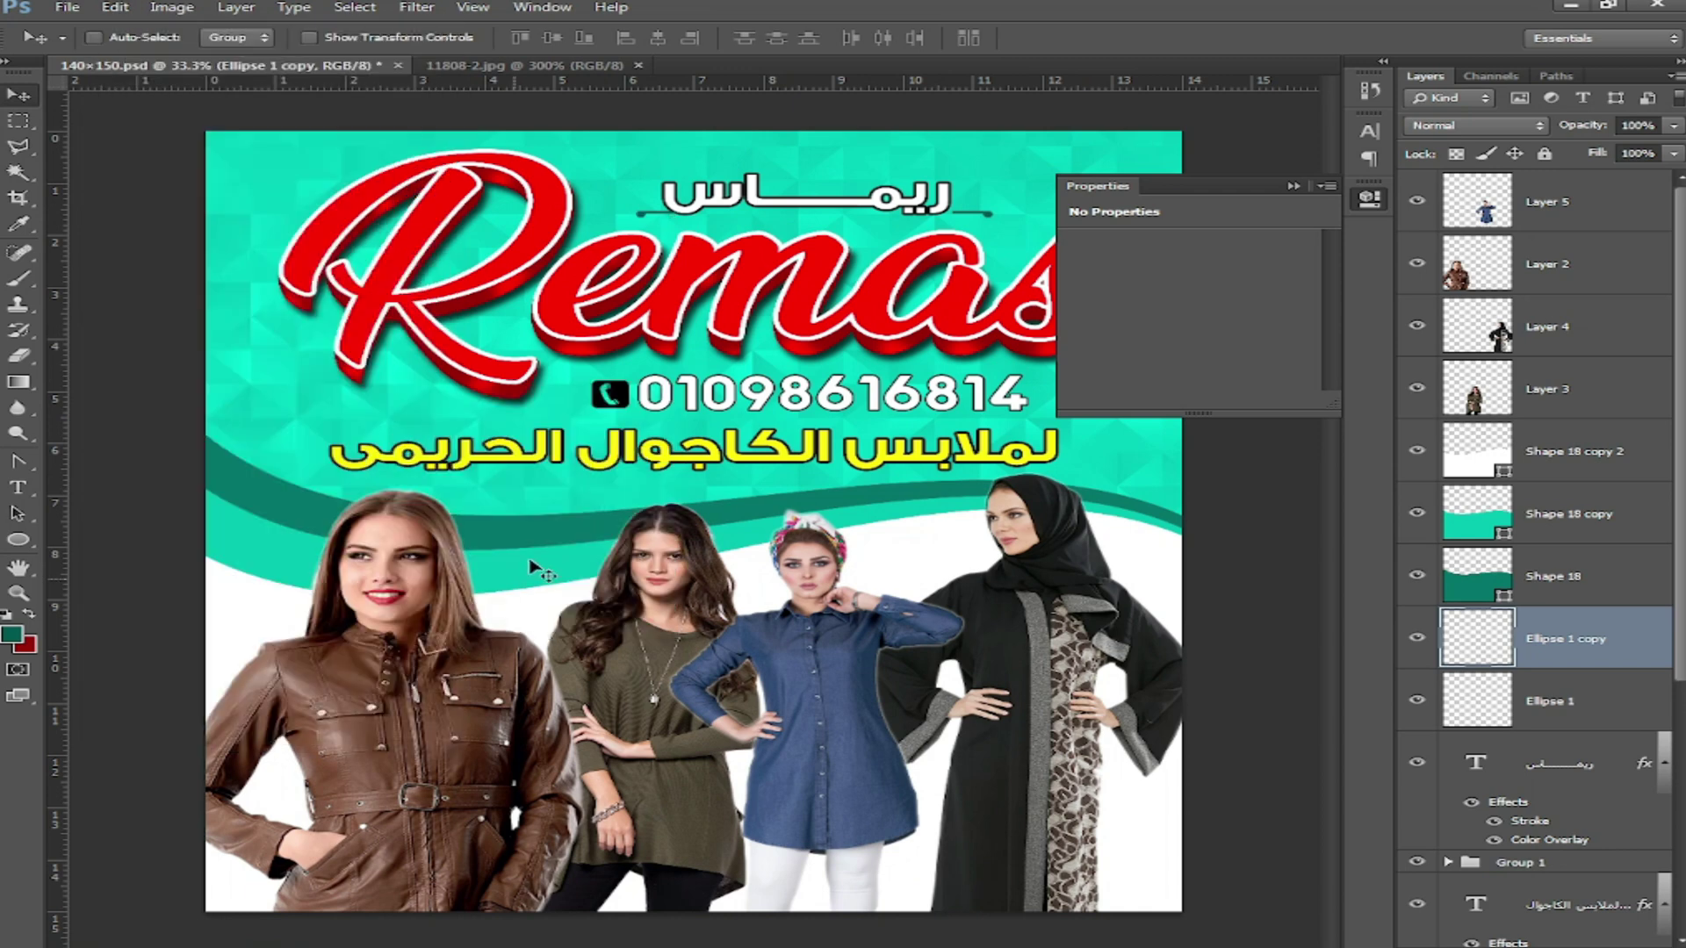
Step: Shorten the kashida elongation in the Arabic subtitle by one character
{"action": "key", "text": "t"}
{"action": "left_click", "coordinate": [777, 195]}
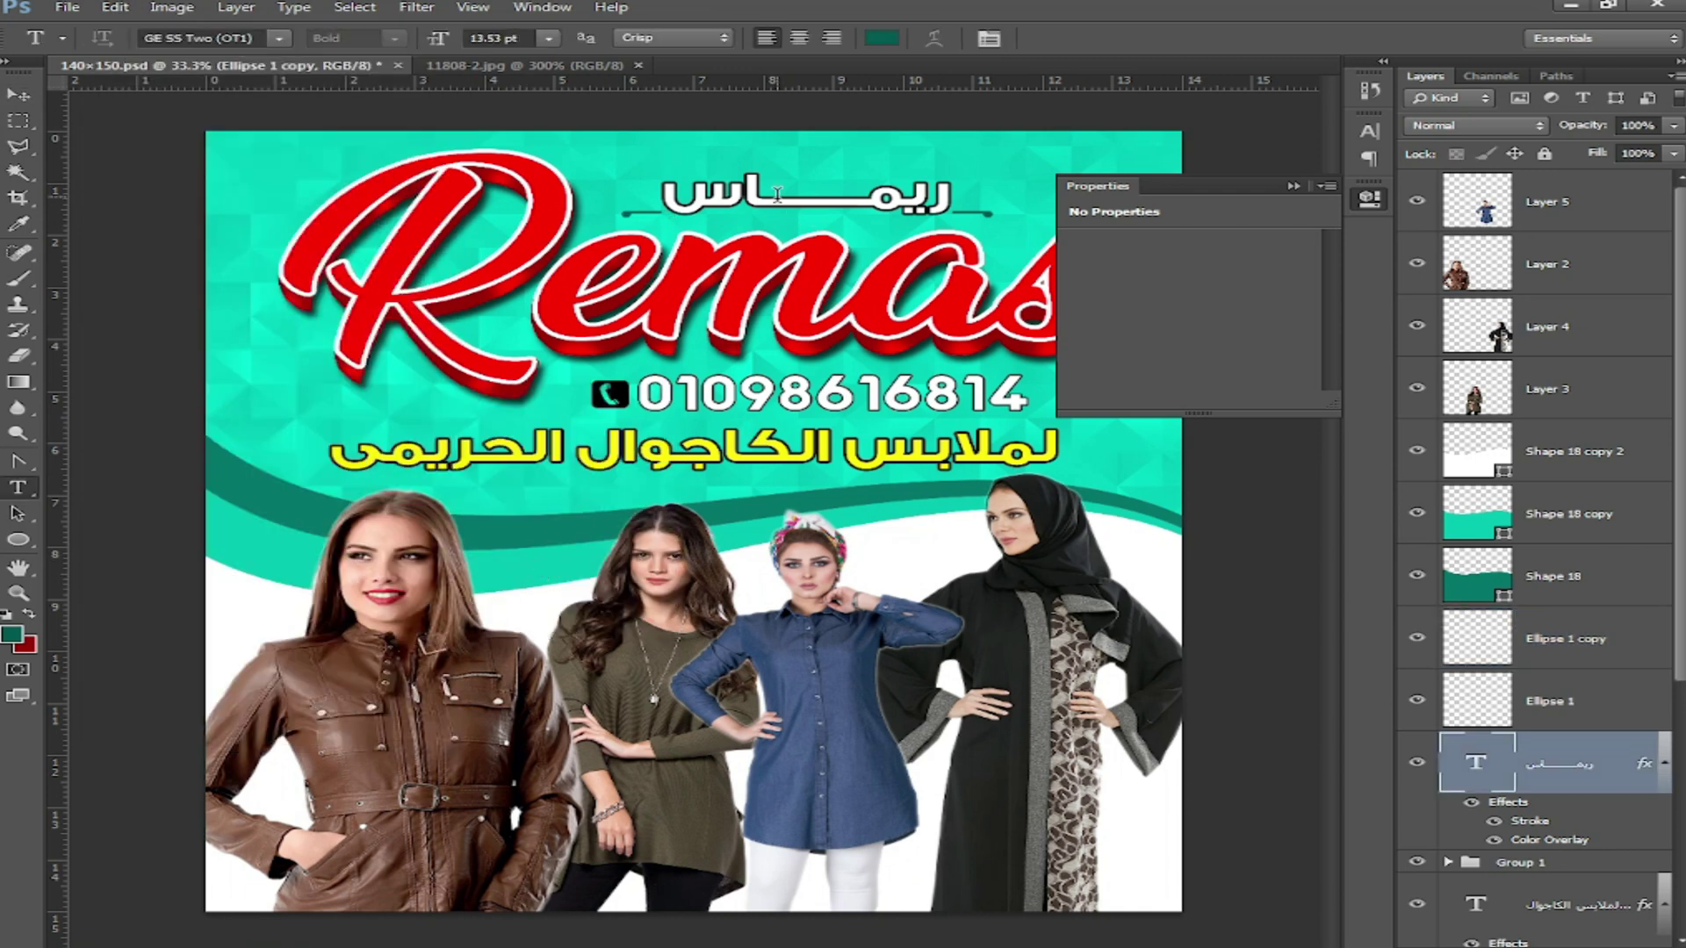
{"action": "key", "text": "BackSpace"}
{"action": "left_click", "coordinate": [19, 94]}
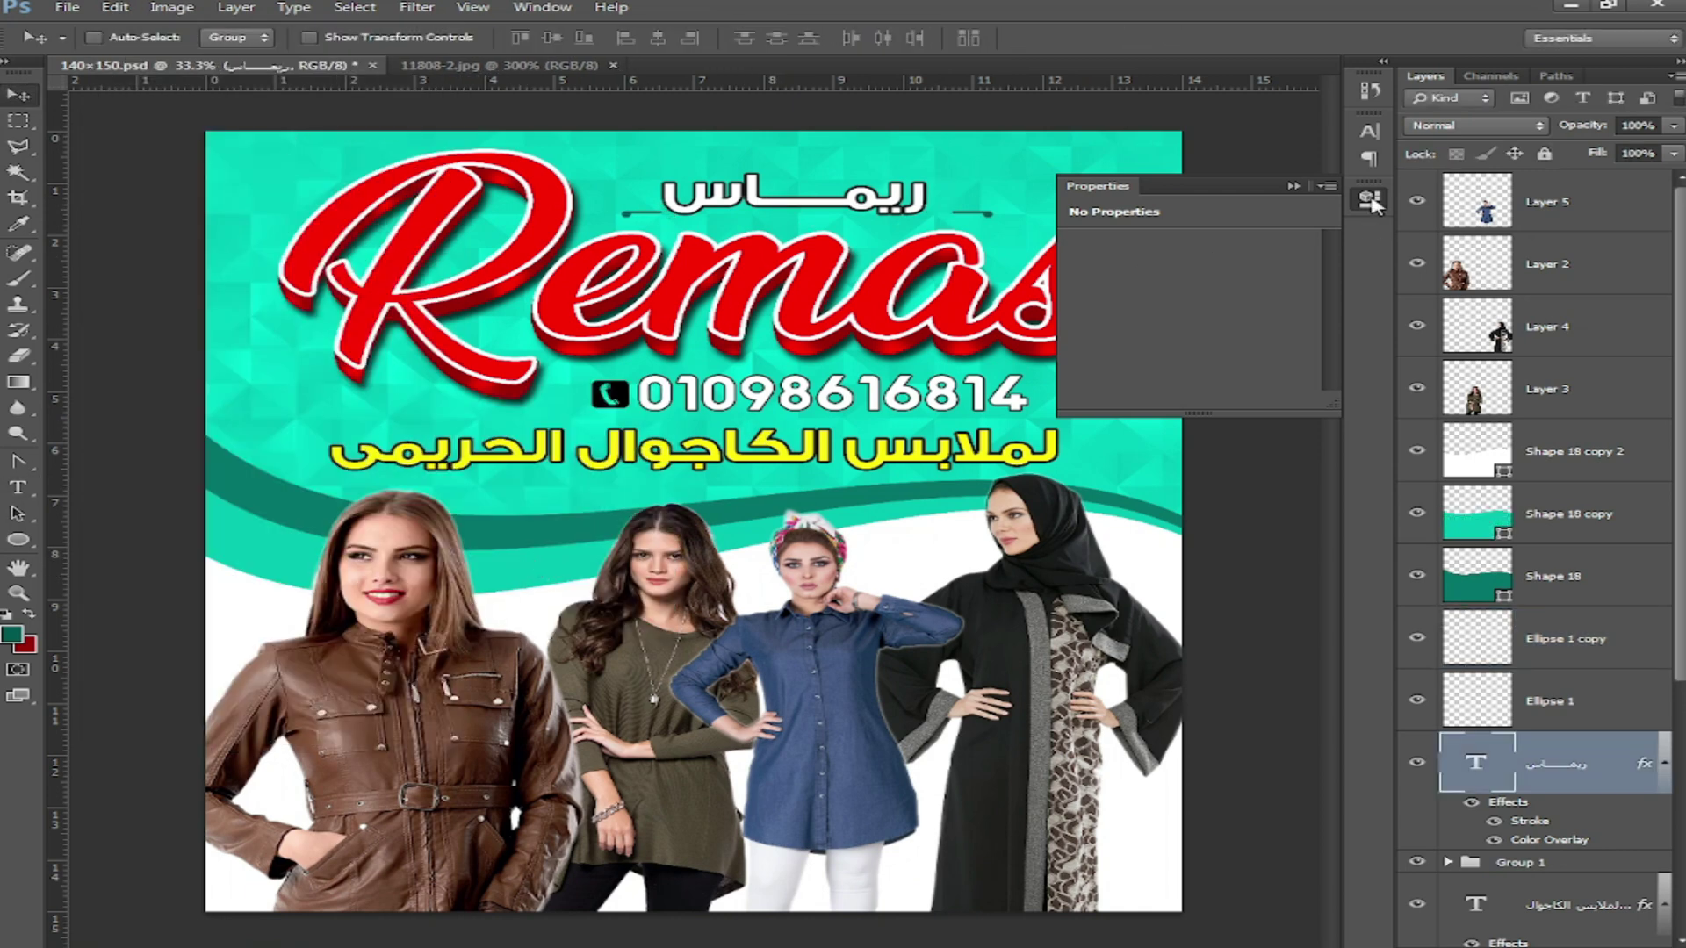
Step: Move the subtitle and both ornaments together right and slightly up, then start a new text layer
{"action": "right_click", "coordinate": [993, 212]}
{"action": "right_click", "coordinate": [973, 213]}
{"action": "left_click", "coordinate": [1067, 225]}
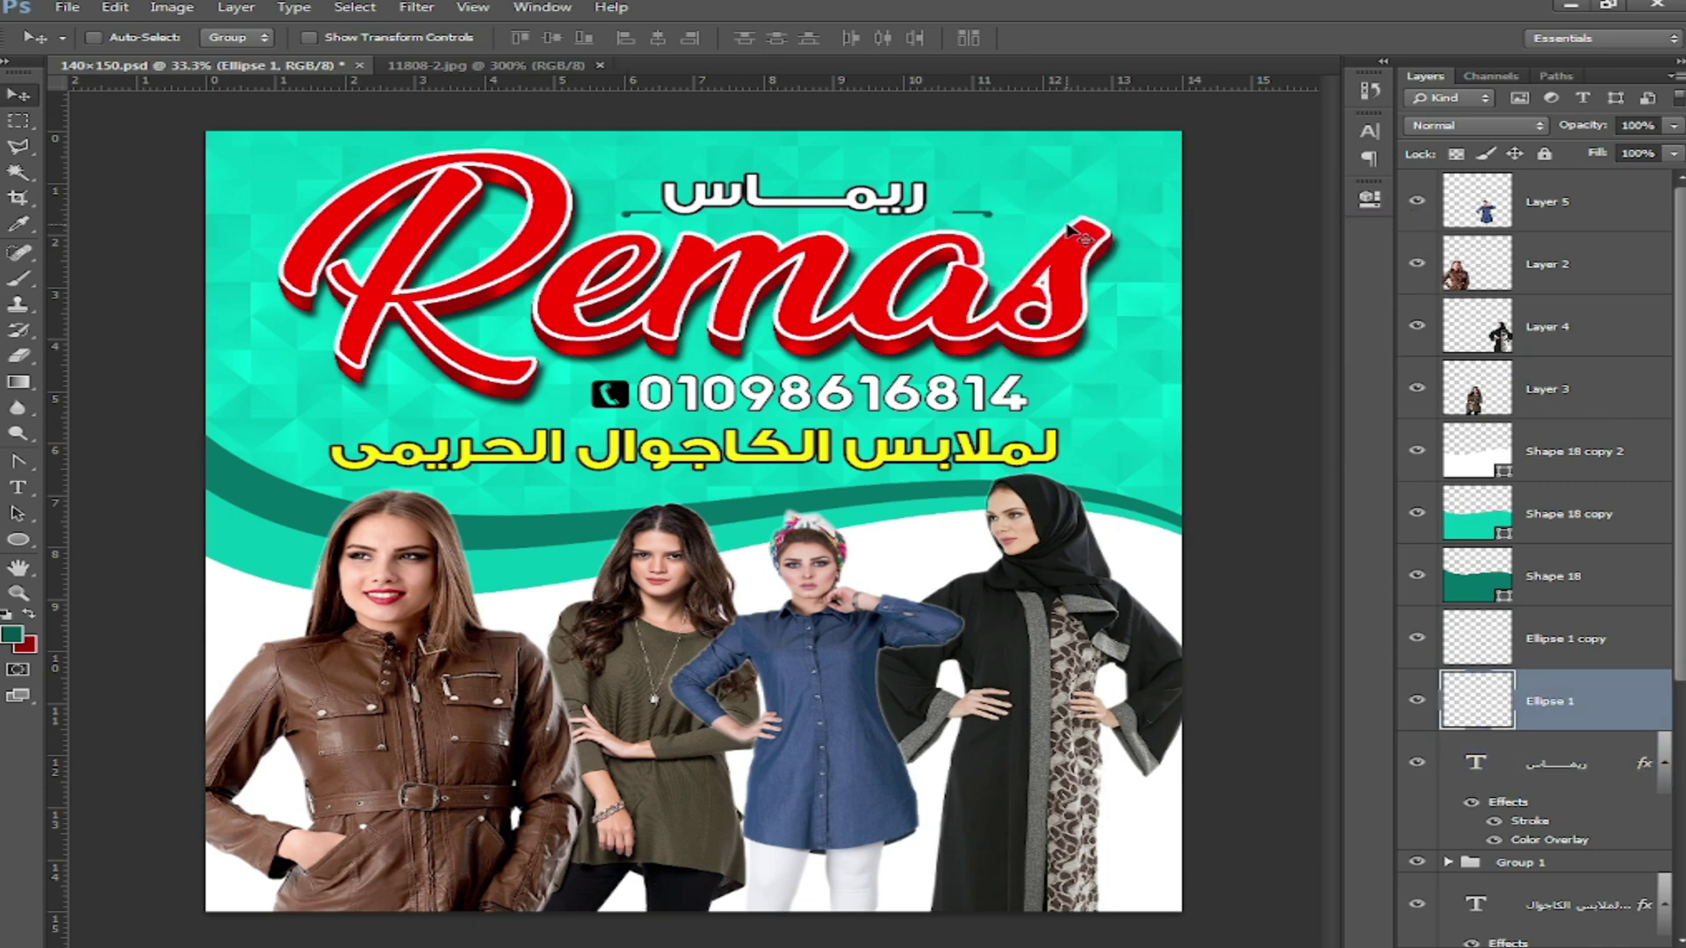
{"action": "left_click", "coordinate": [1559, 645], "text": "ctrl"}
{"action": "left_click", "coordinate": [1569, 776], "text": "ctrl"}
{"action": "left_click_drag", "start_coordinate": [787, 196], "coordinate": [824, 188]}
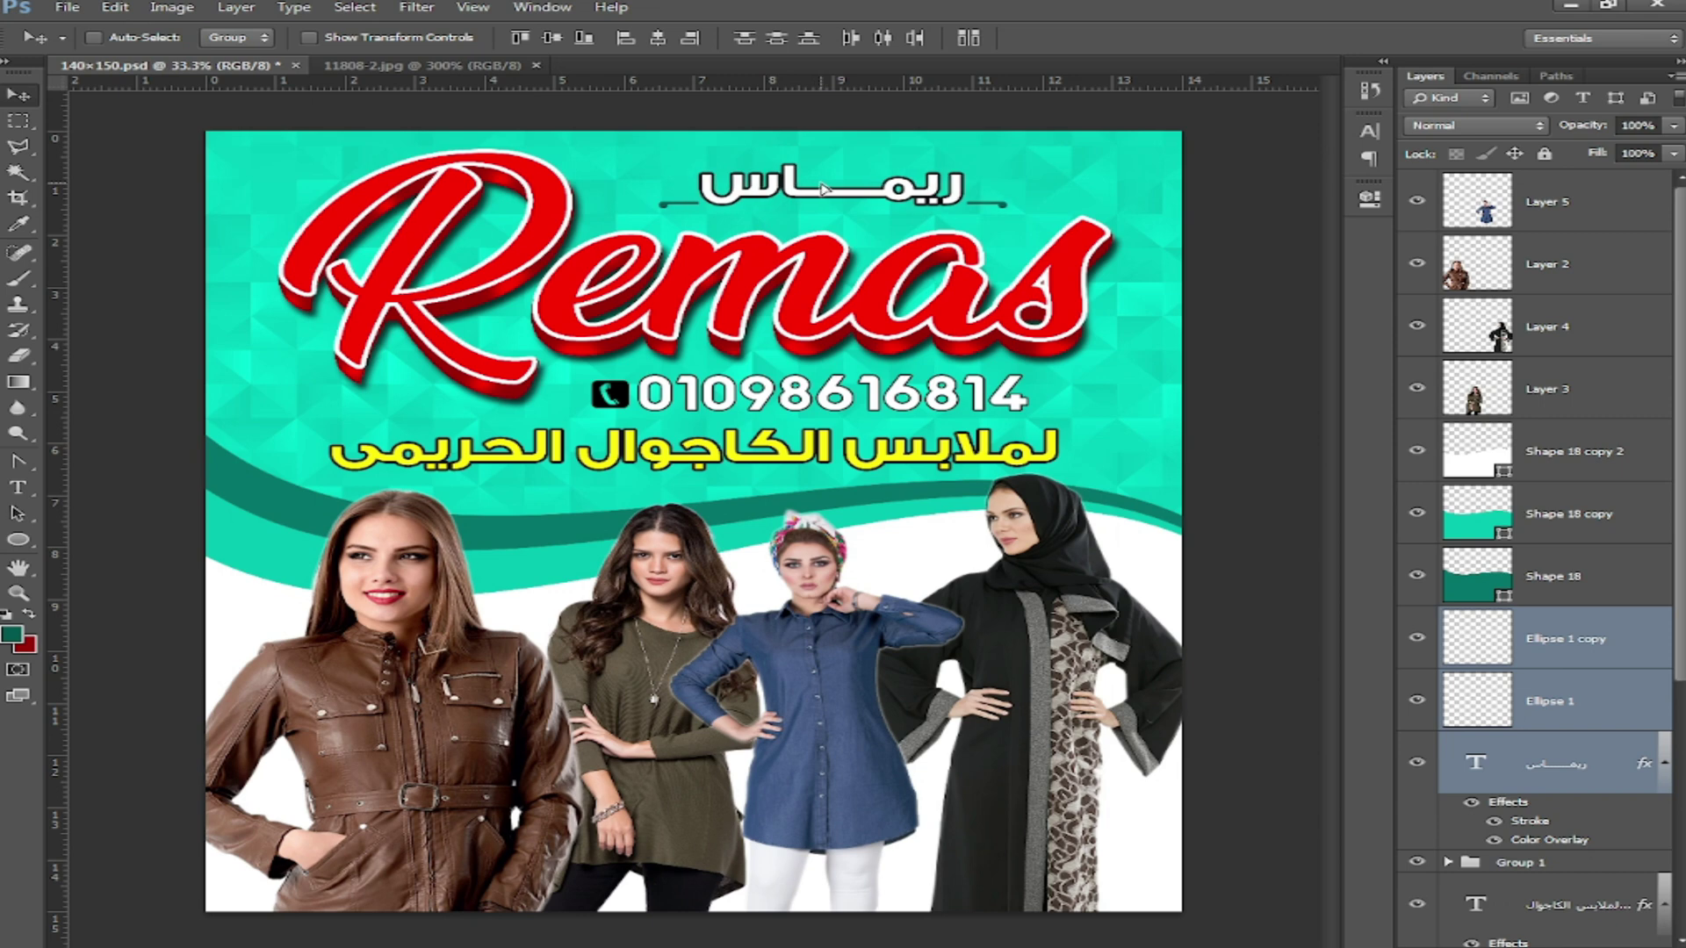
{"action": "left_click", "coordinate": [17, 487]}
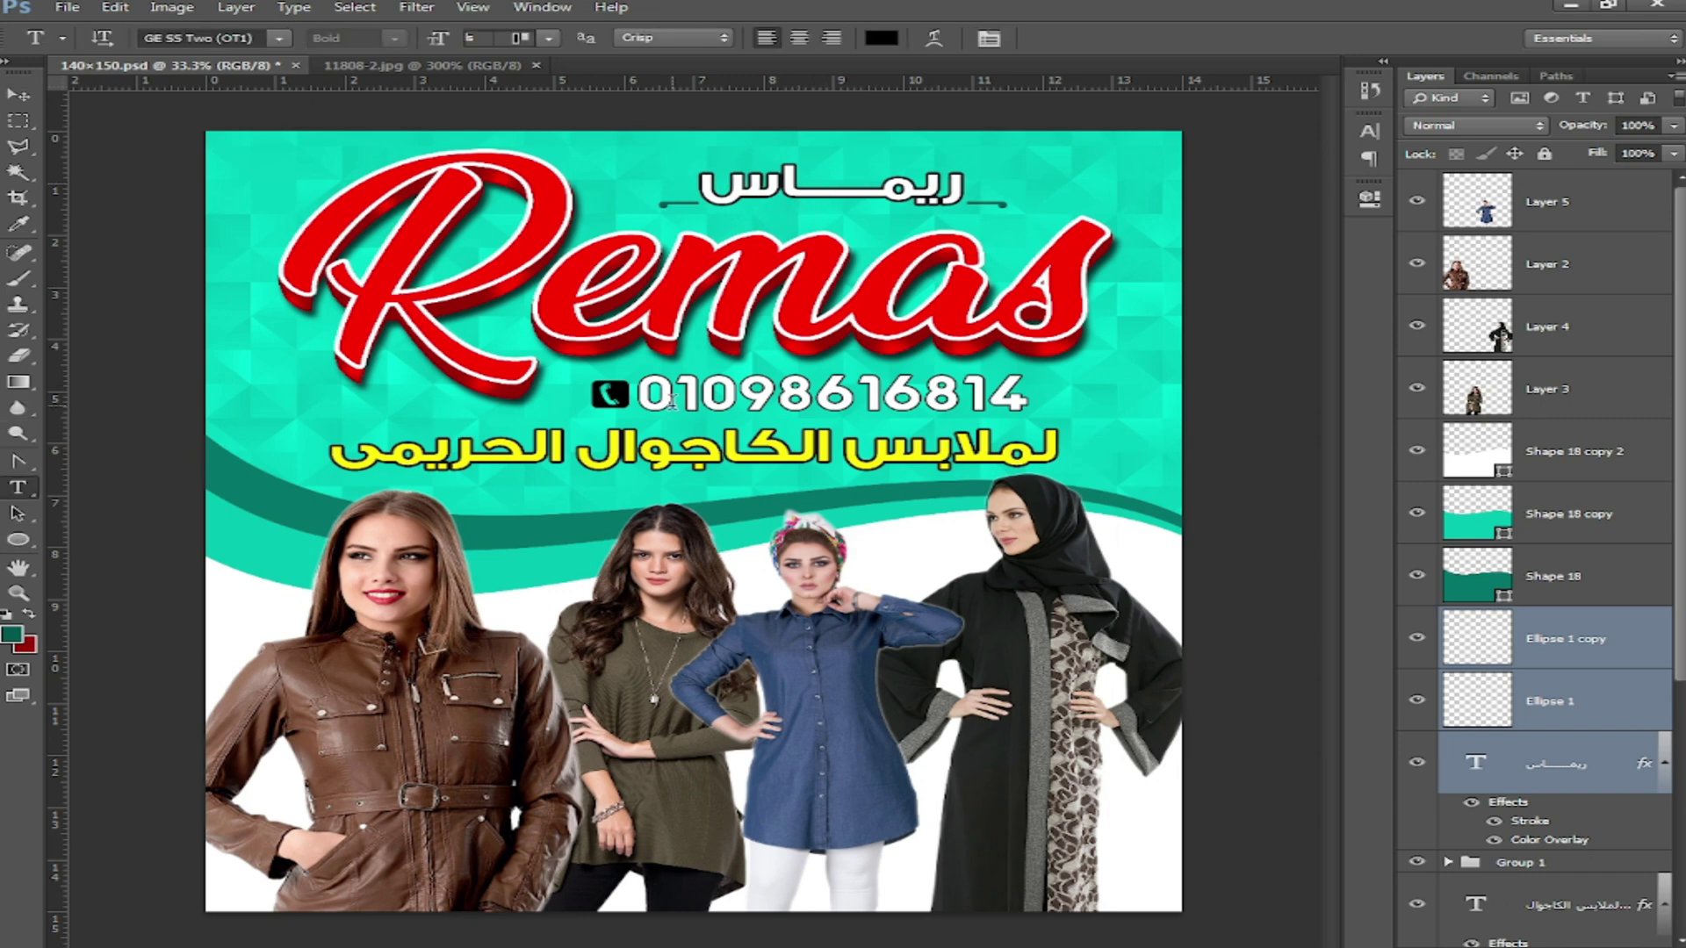
{"action": "left_click", "coordinate": [1144, 167]}
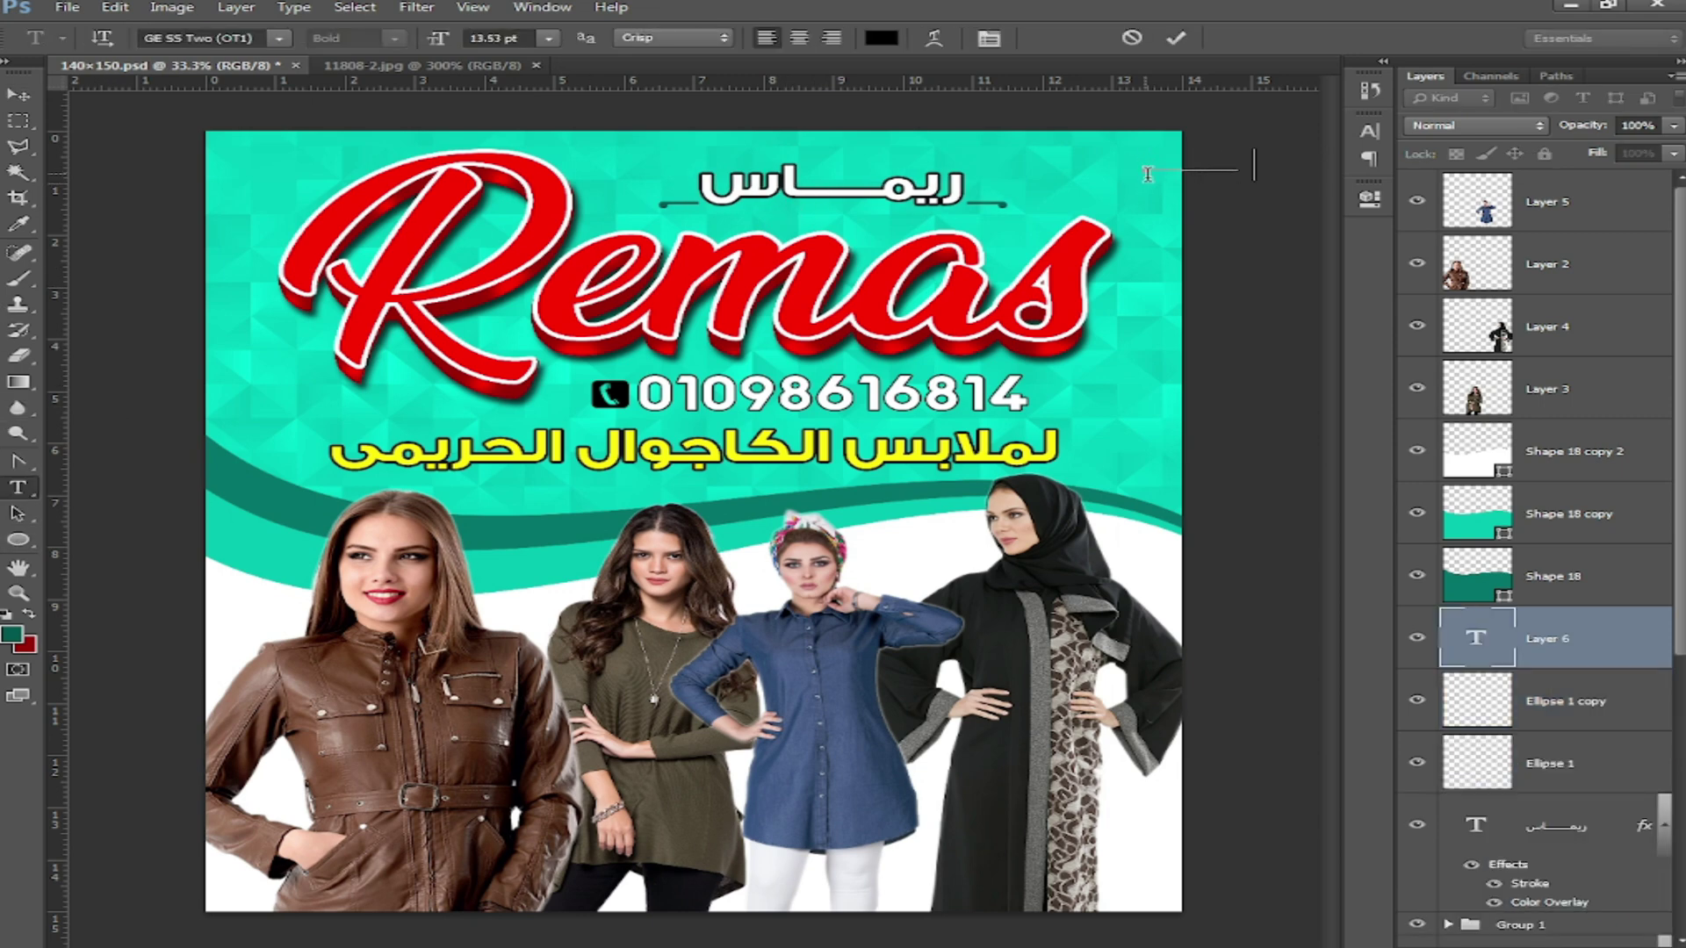
Step: Type a line of hyphens as a new text line and move it left along the top of the flyer
{"action": "left_click_drag", "start_coordinate": [1175, 294], "coordinate": [829, 282]}
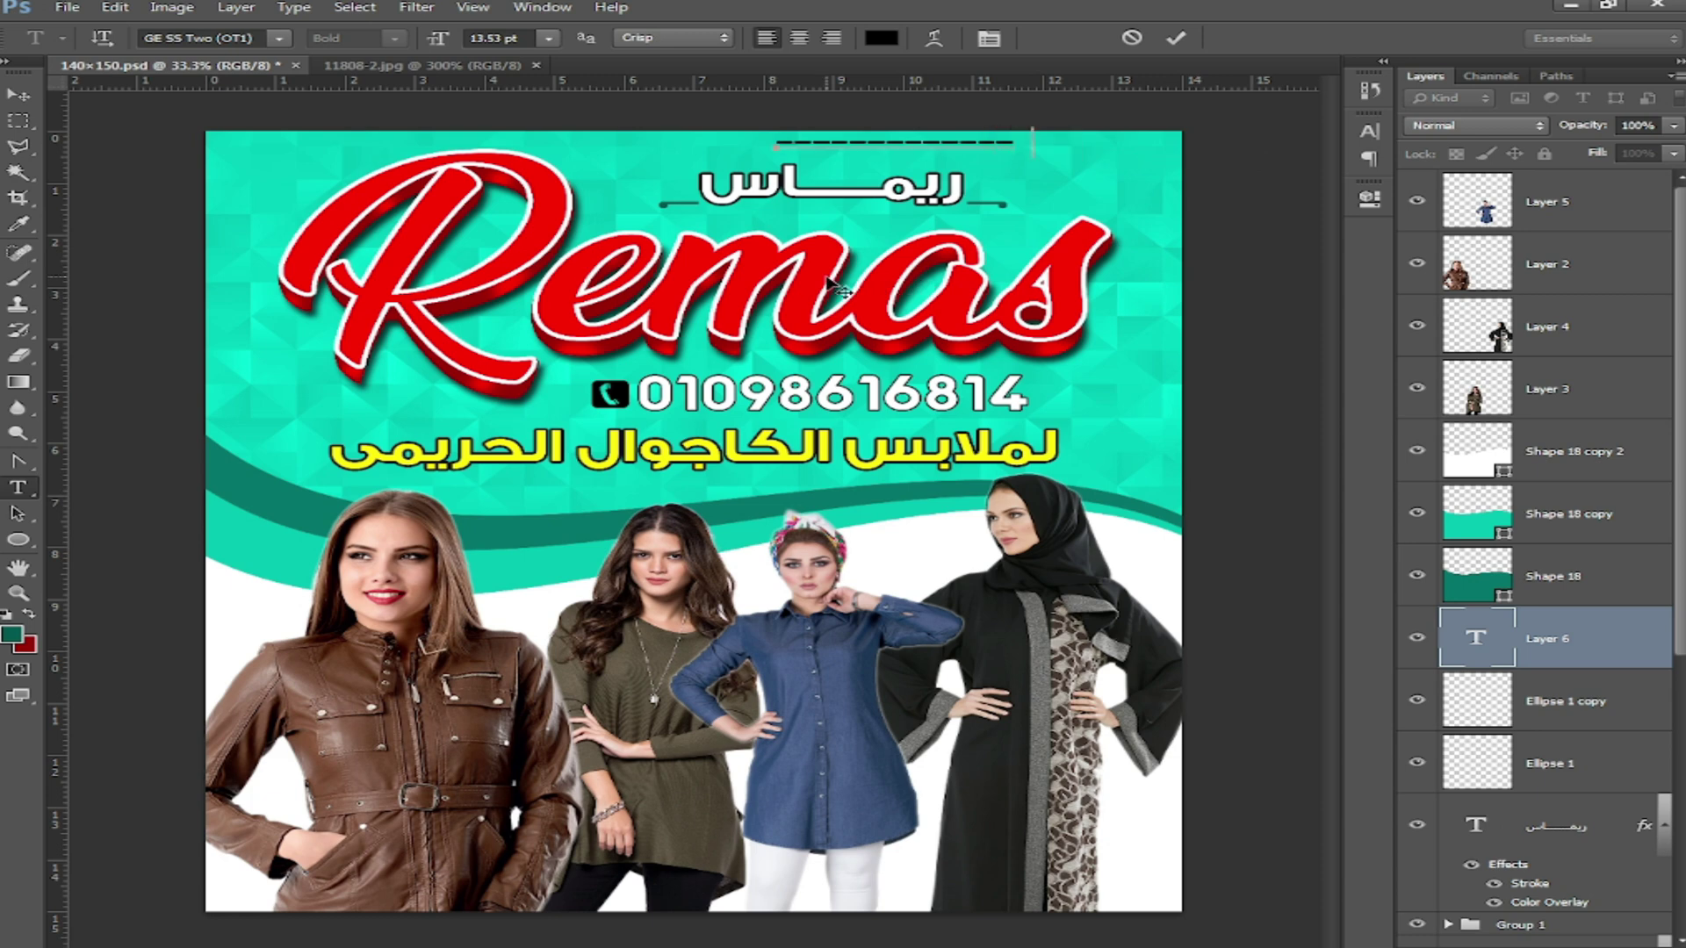
{"action": "type", "text": "--------------------------------"}
{"action": "left_click_drag", "start_coordinate": [1031, 272], "coordinate": [813, 280]}
Step: Set the dashes' leading to Auto and increase their tracking in the Character panel
{"action": "key", "text": "ctrl+a"}
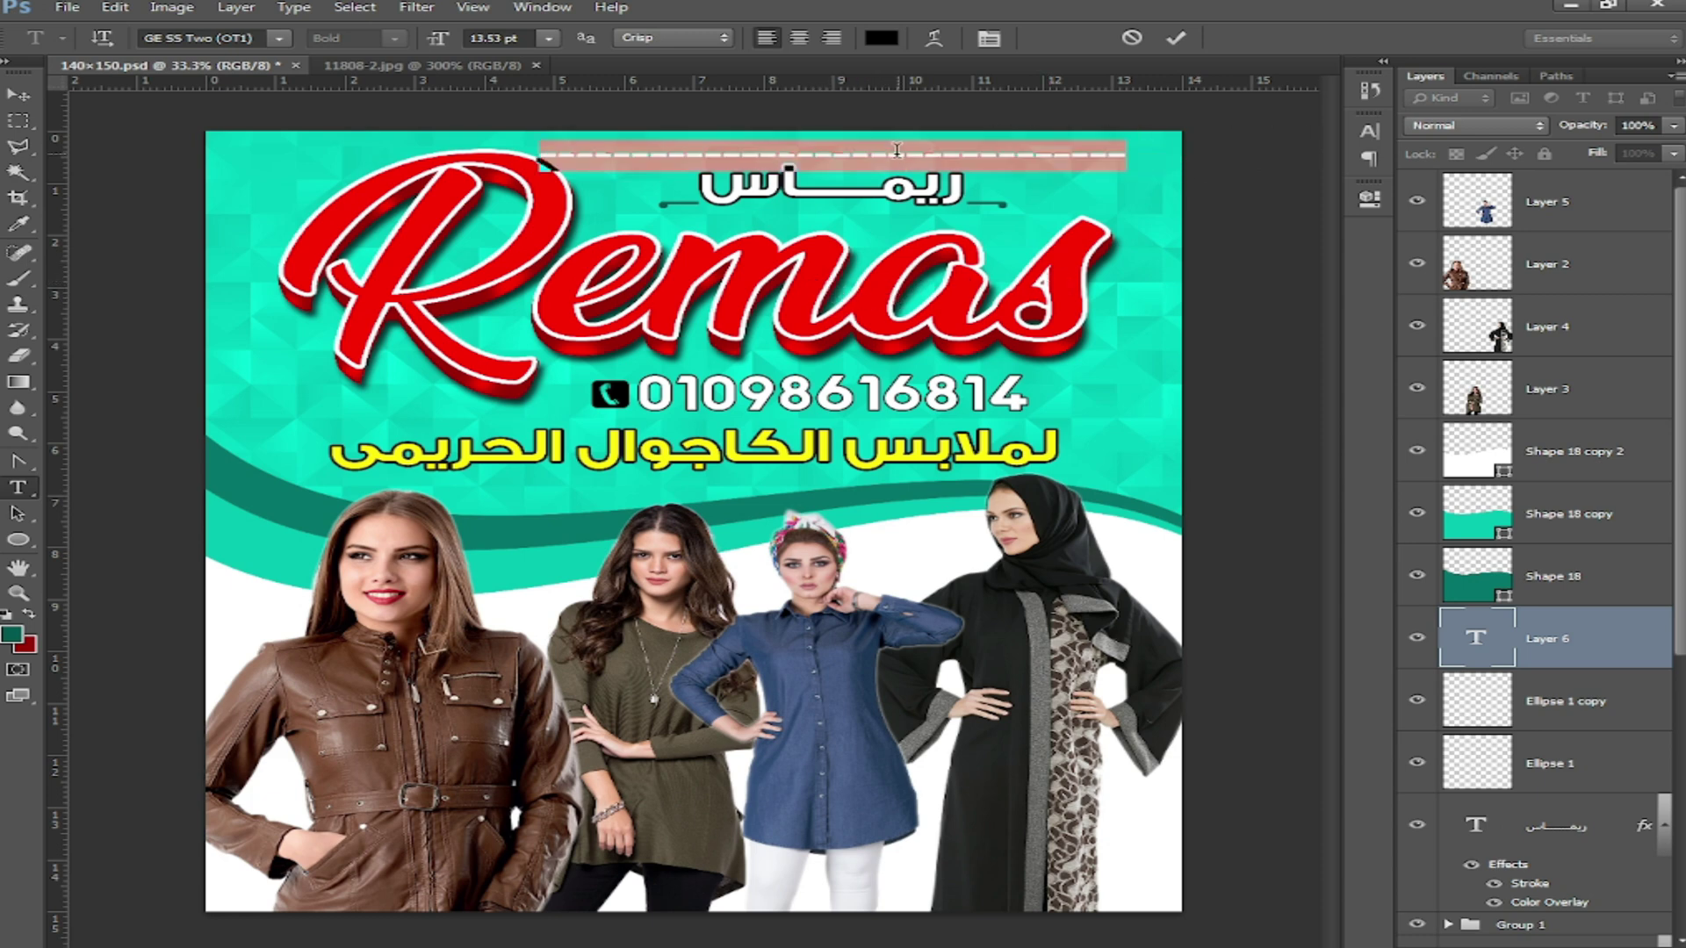
{"action": "left_click", "coordinate": [1369, 130]}
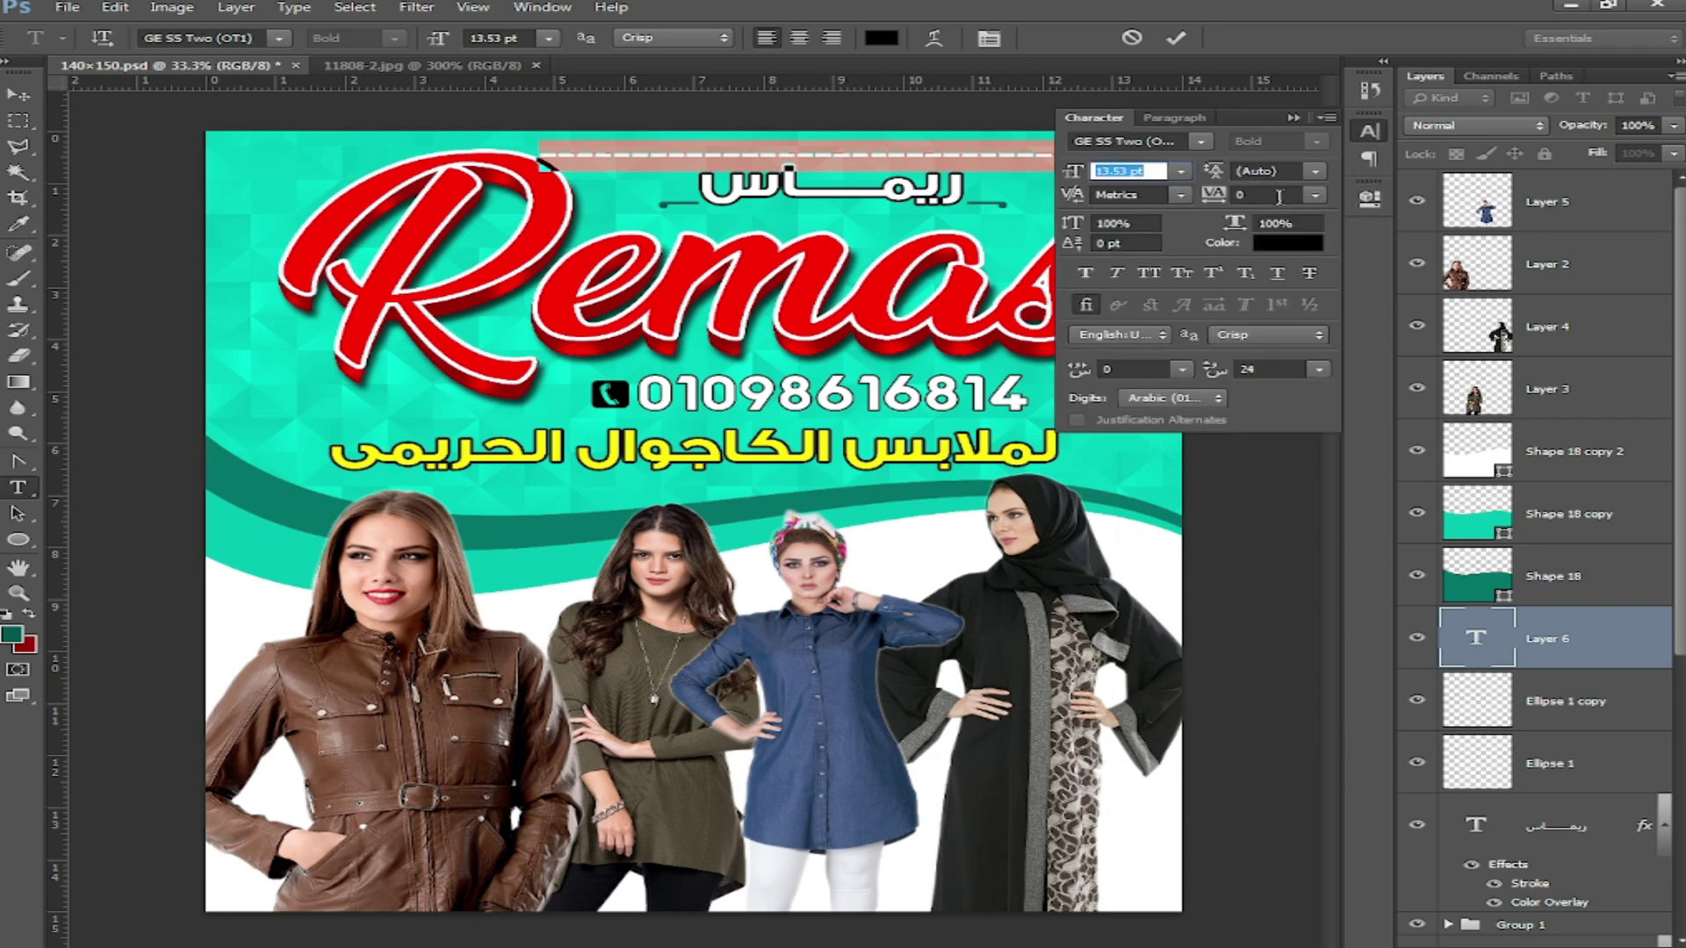
{"action": "left_click", "coordinate": [1297, 172]}
{"action": "left_click", "coordinate": [1316, 172]}
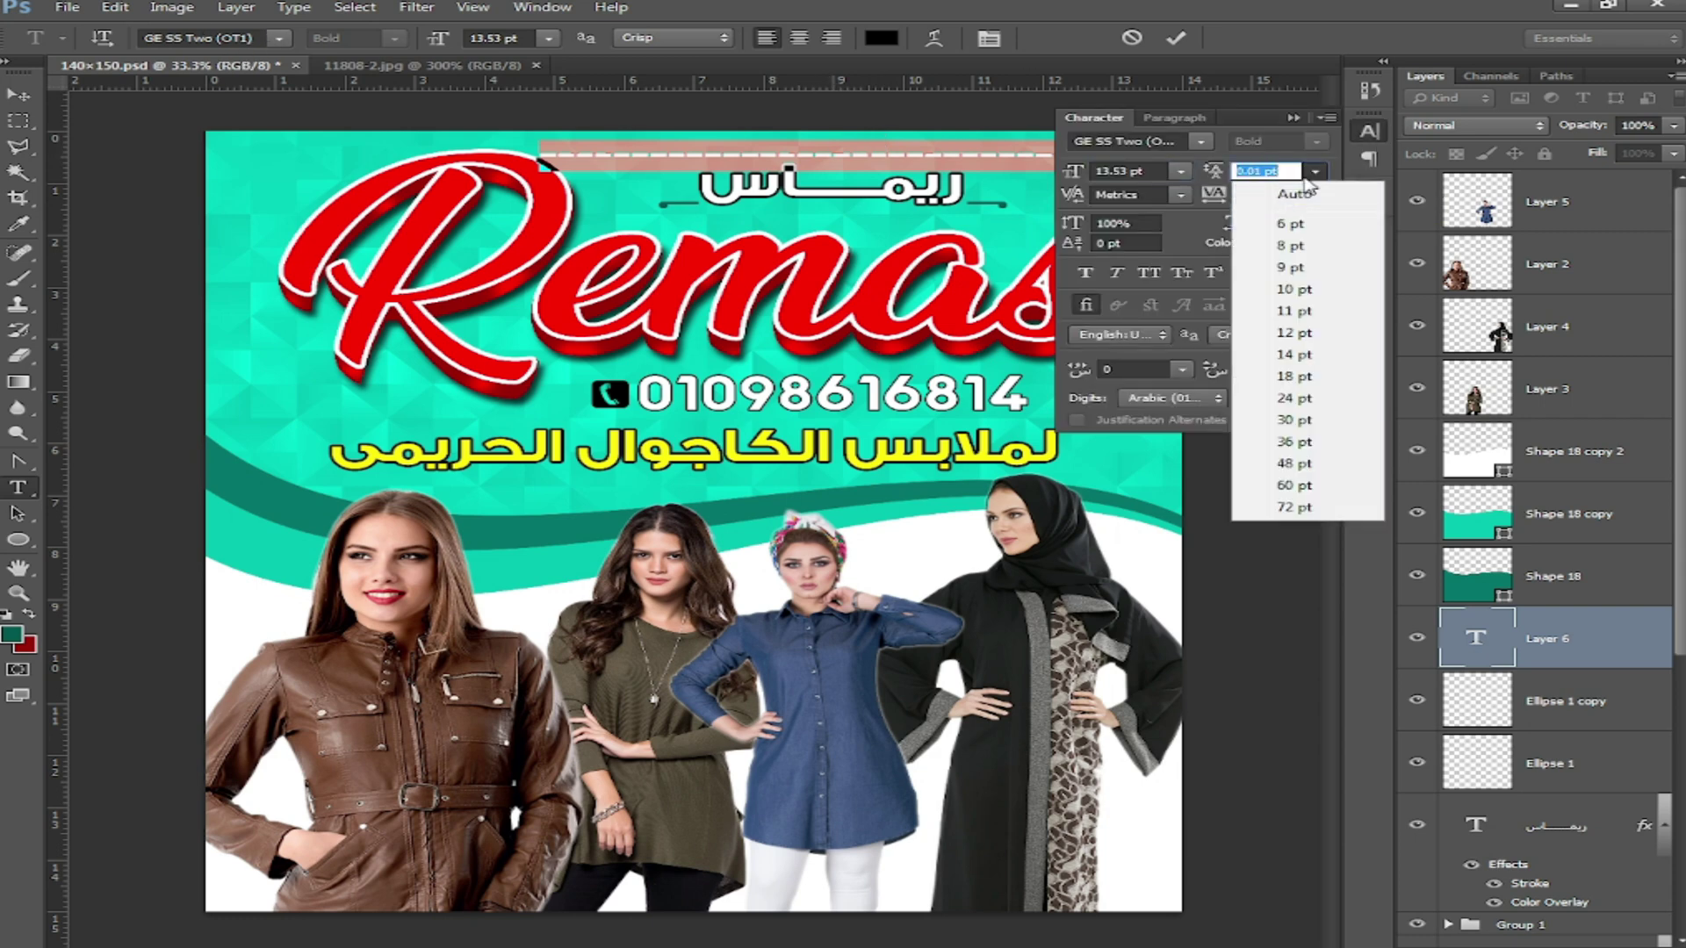
{"action": "left_click", "coordinate": [1281, 194]}
{"action": "left_click", "coordinate": [1279, 197]}
{"action": "scroll", "coordinate": [1279, 195], "scroll_direction": "up", "scroll_amount": 15}
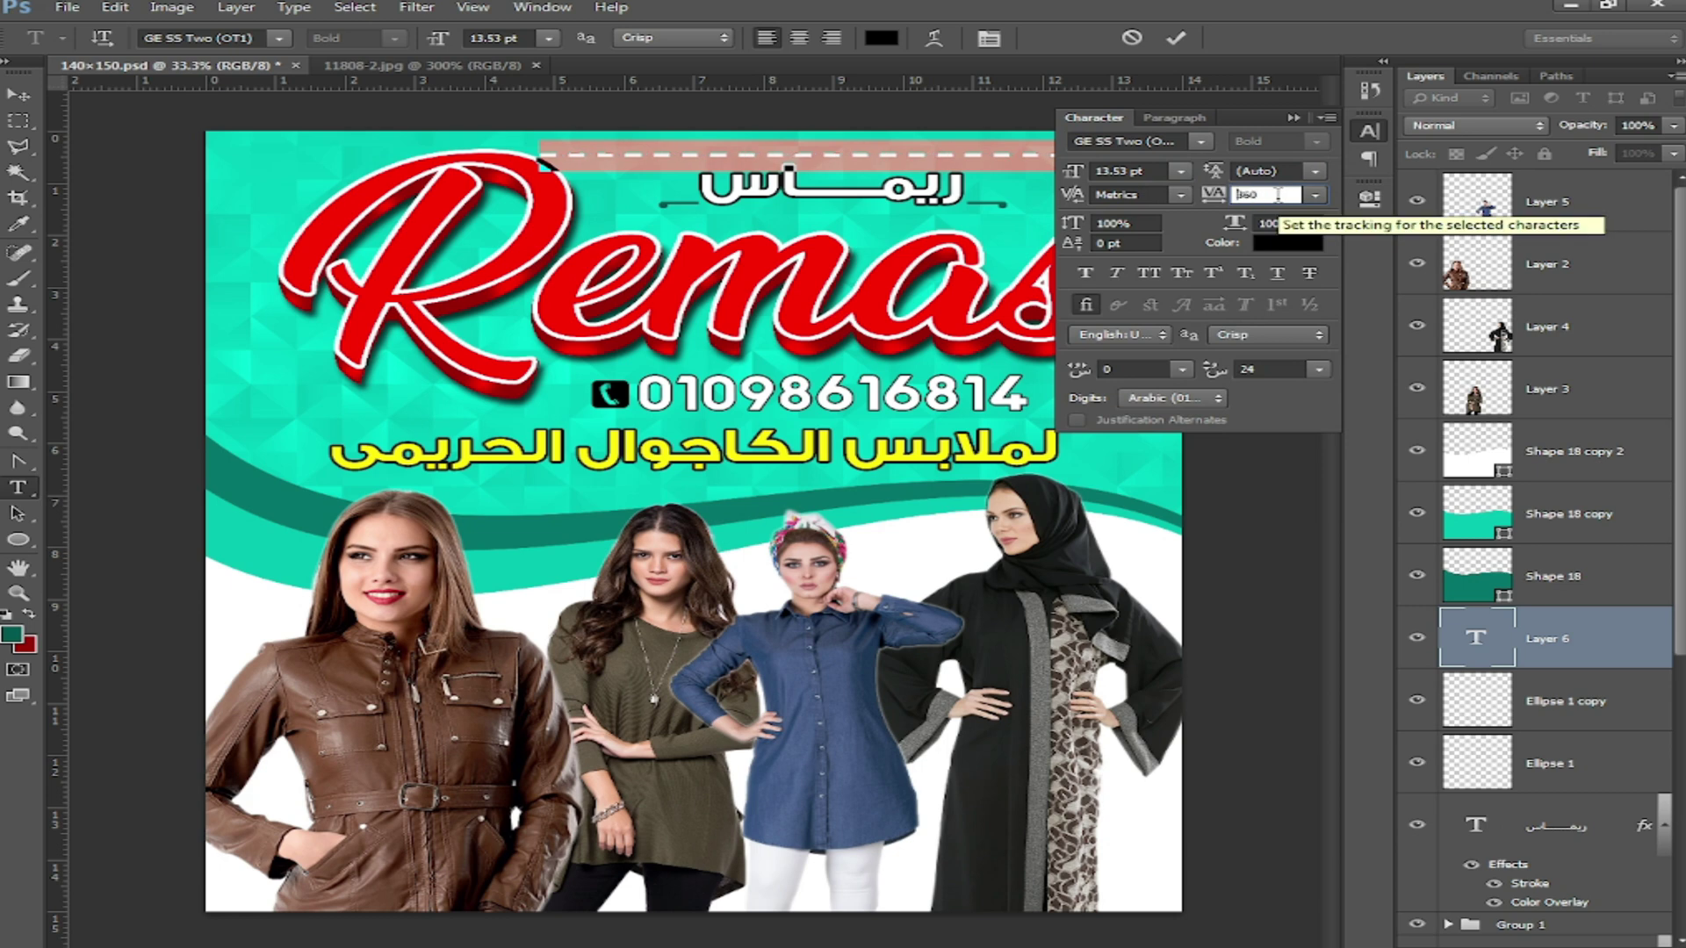
{"action": "left_click", "coordinate": [1368, 131]}
Step: Right-align the dashes, move them to the right edge, and delete the extra left dashes
{"action": "left_click", "coordinate": [831, 37]}
{"action": "left_click_drag", "start_coordinate": [831, 257], "coordinate": [1441, 258]}
{"action": "left_click_drag", "start_coordinate": [538, 158], "coordinate": [131, 161]}
{"action": "key", "text": "BackSpace"}
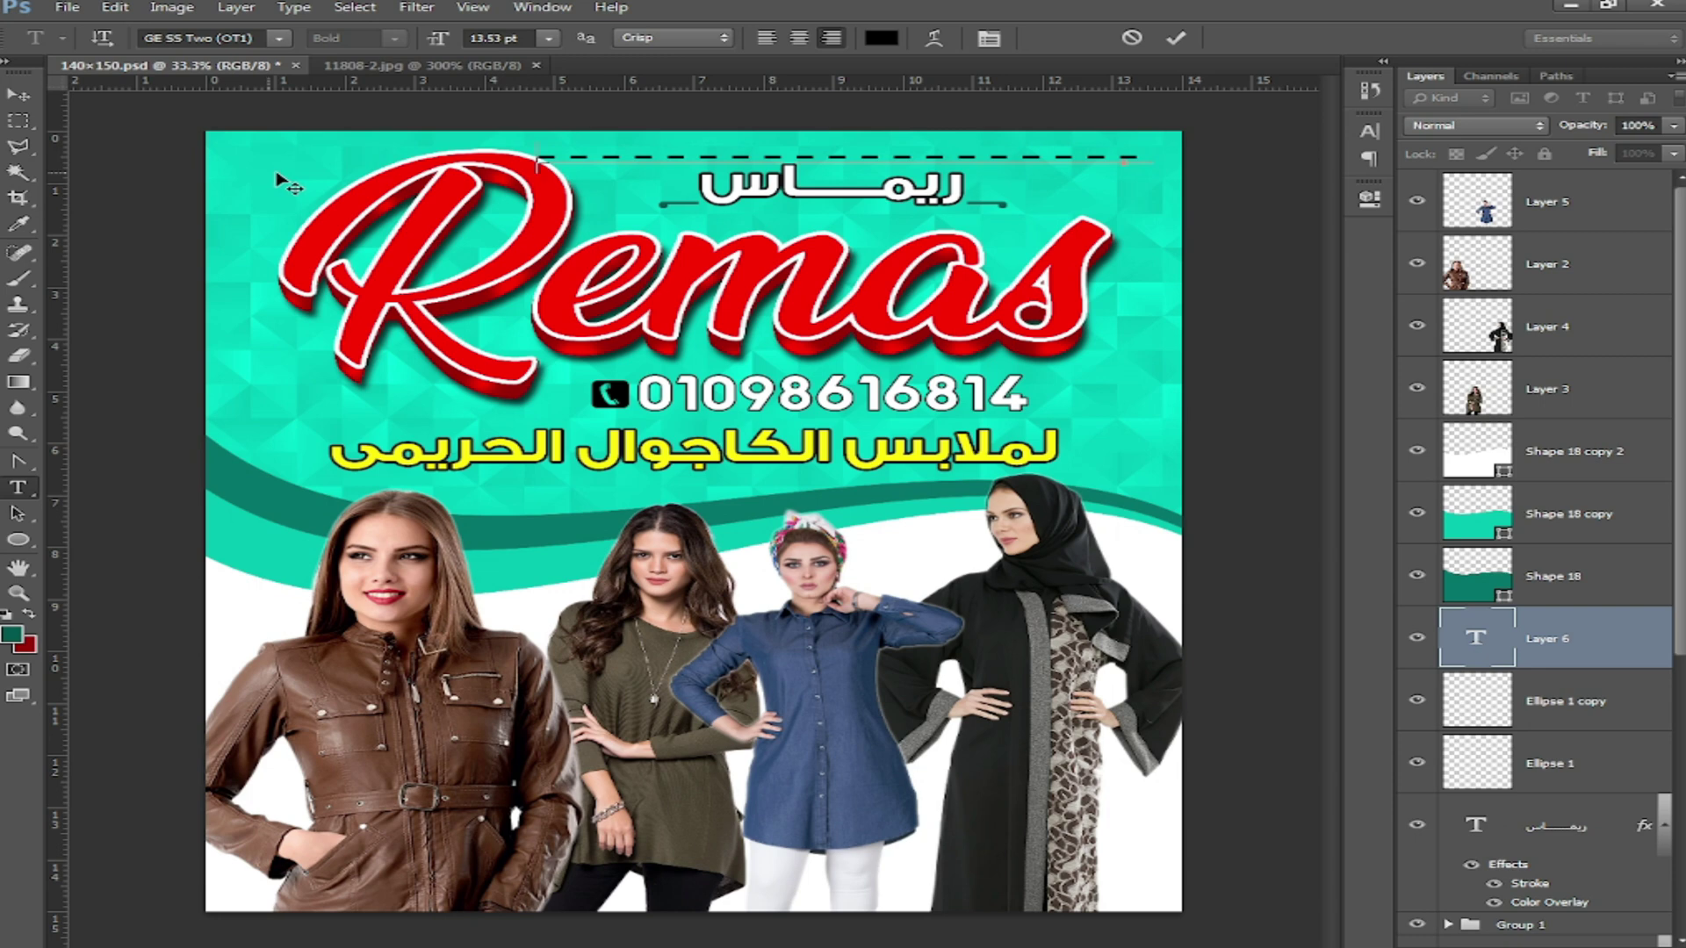
Step: Duplicate the dash line, rotate the copy 90° to vertical, and place it along the right edge
{"action": "left_click", "coordinate": [17, 94]}
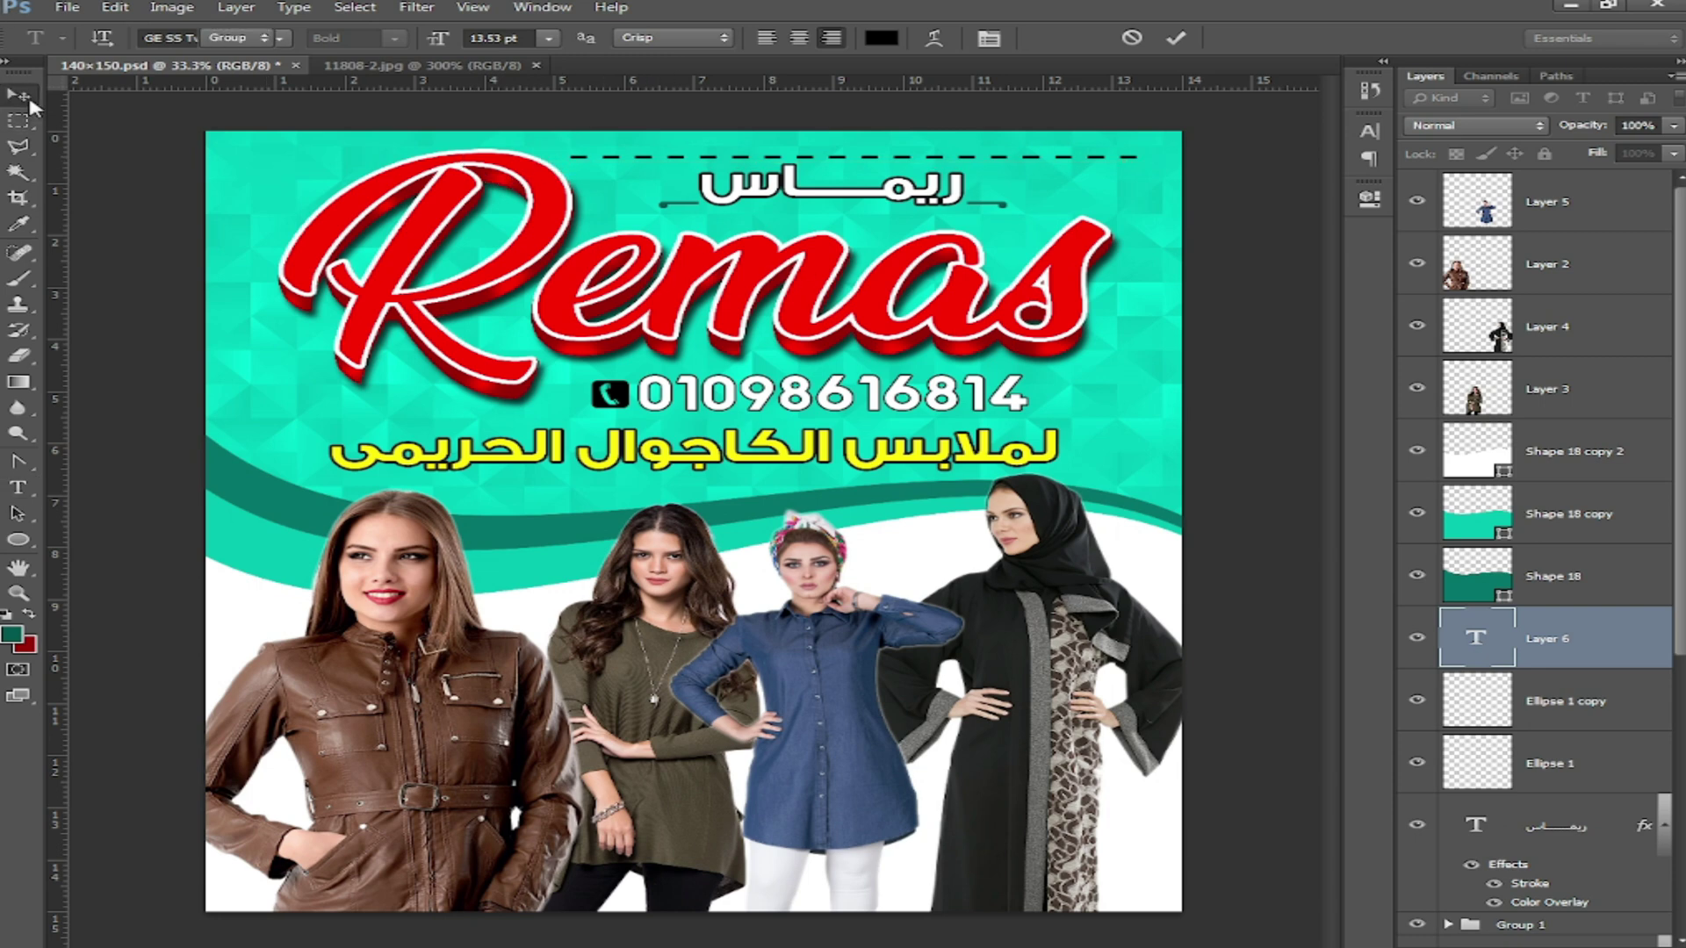
{"action": "left_click_drag", "start_coordinate": [1070, 169], "coordinate": [1079, 359], "text": "alt"}
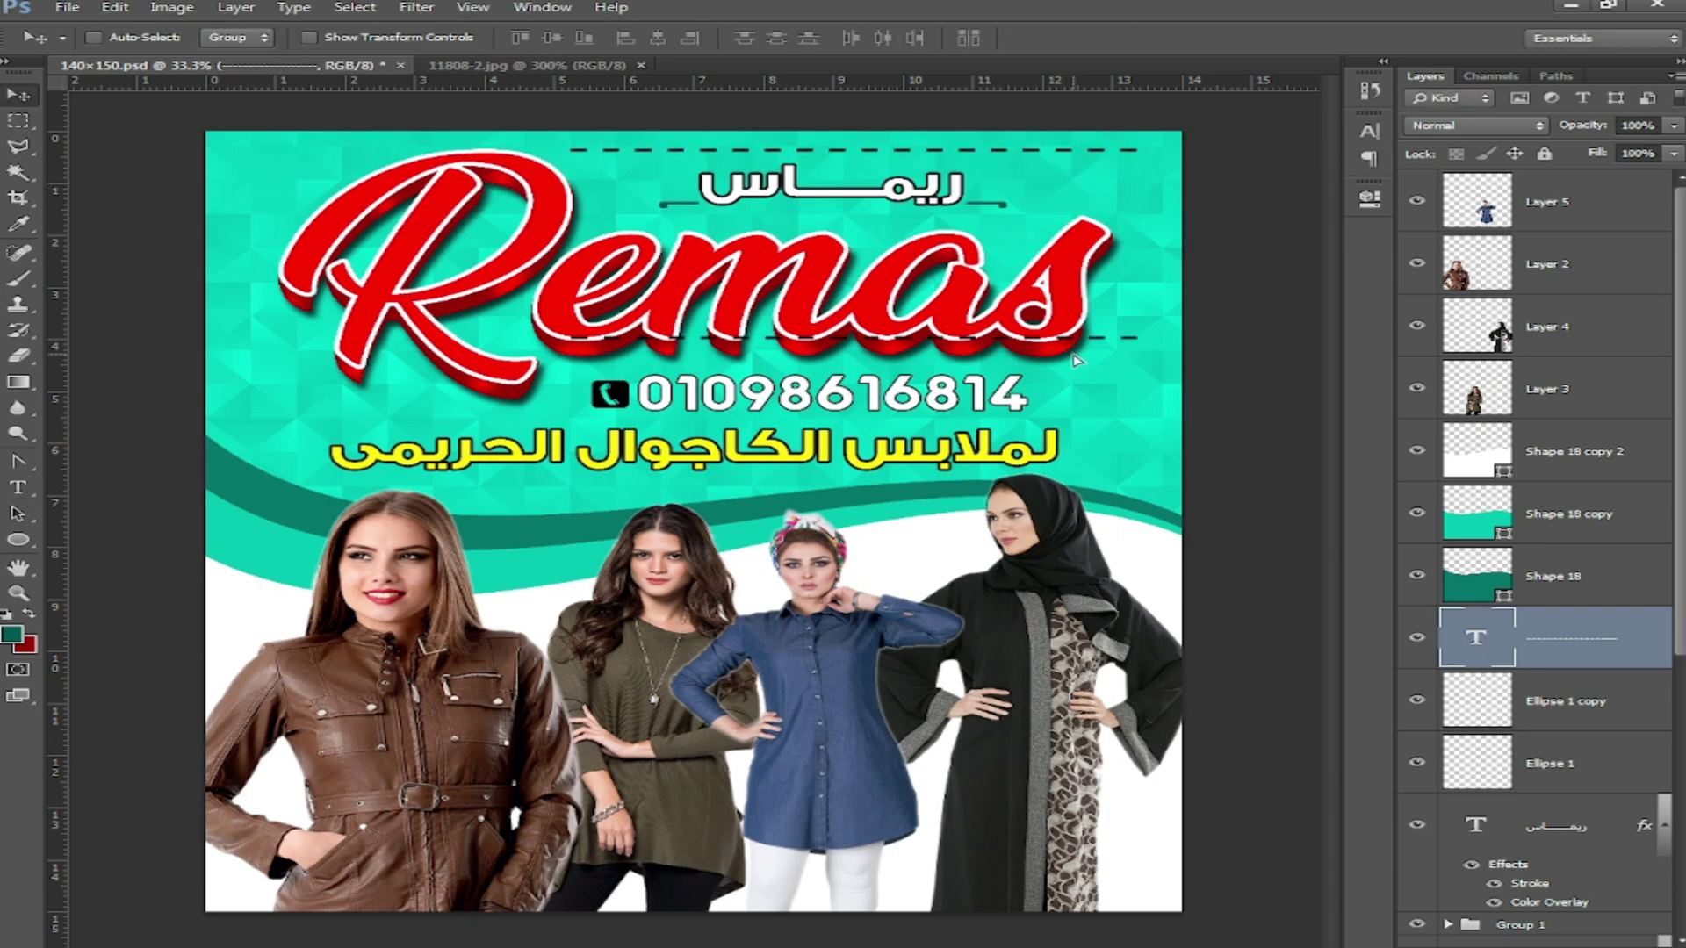
{"action": "key", "text": "ctrl+t"}
{"action": "left_click_drag", "start_coordinate": [1132, 285], "coordinate": [1018, 481], "text": "shift"}
{"action": "key", "text": "Return"}
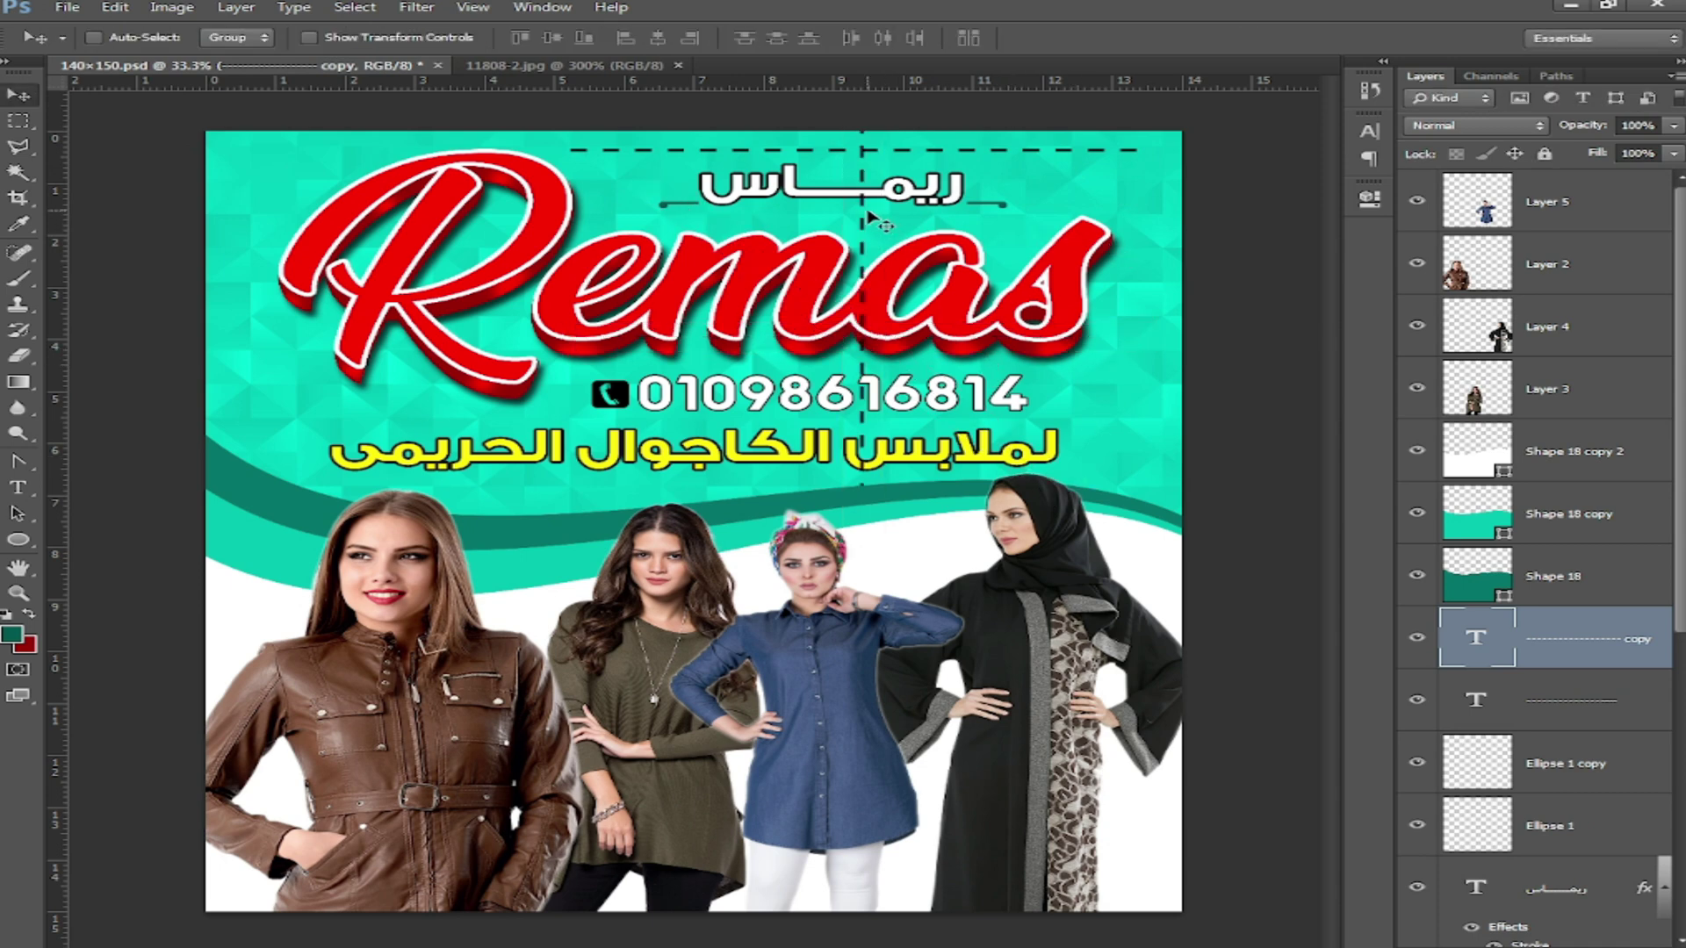
{"action": "left_click_drag", "start_coordinate": [869, 222], "coordinate": [1152, 245]}
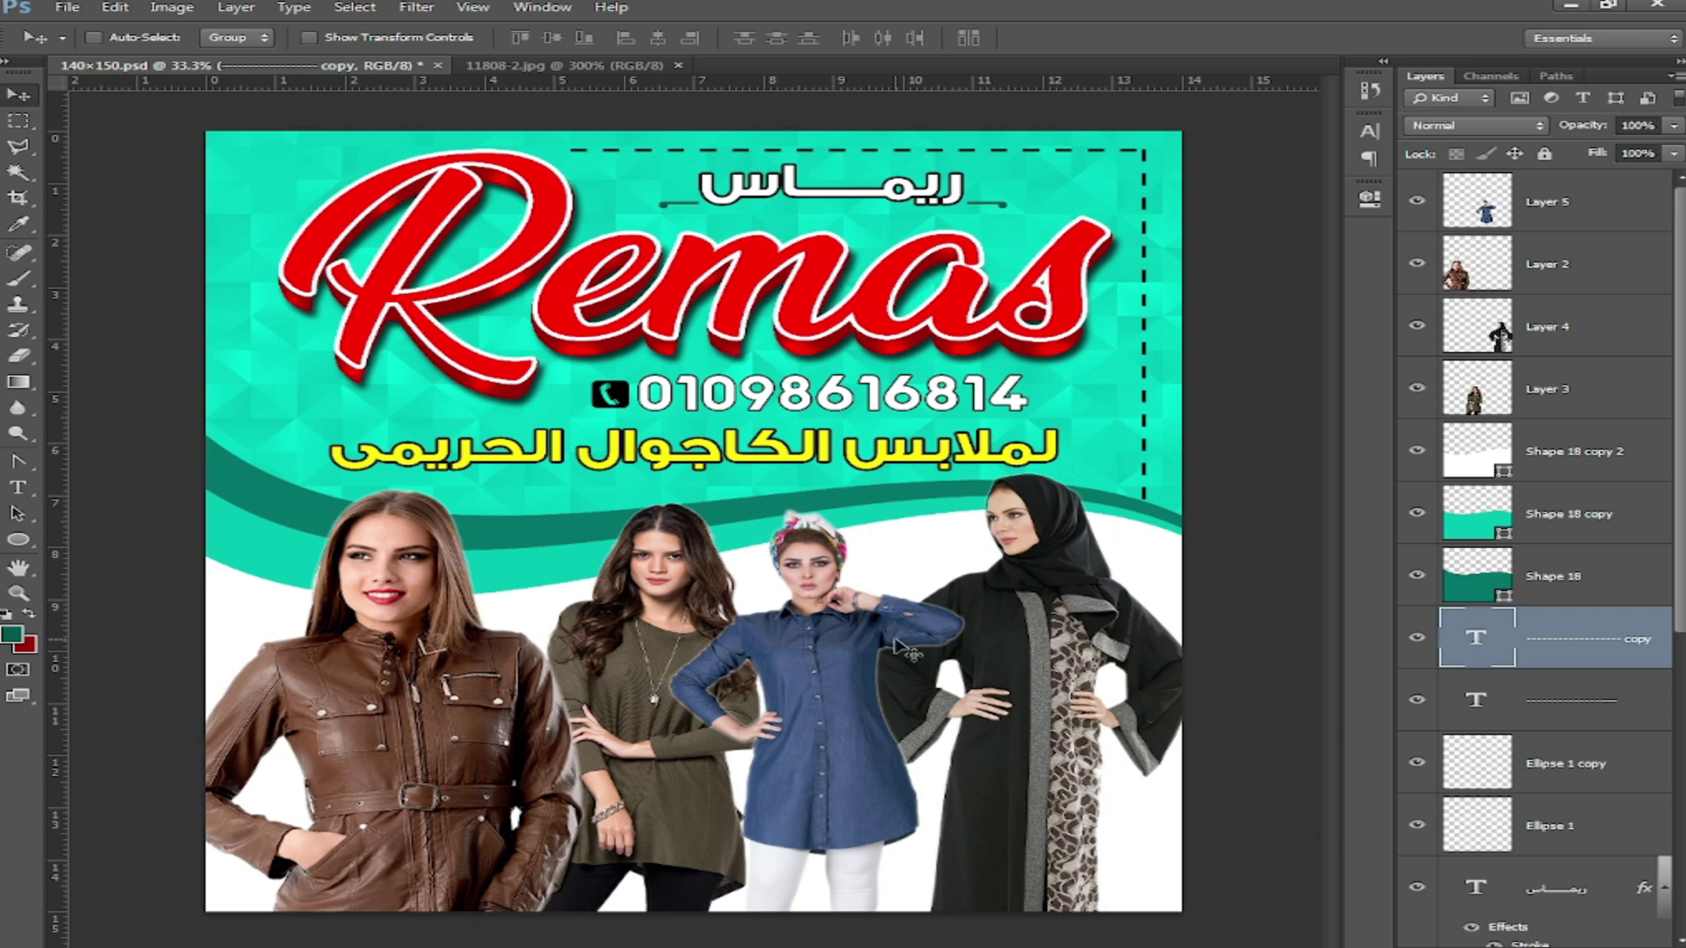
{"action": "left_click_drag", "start_coordinate": [18, 461], "coordinate": [83, 463]}
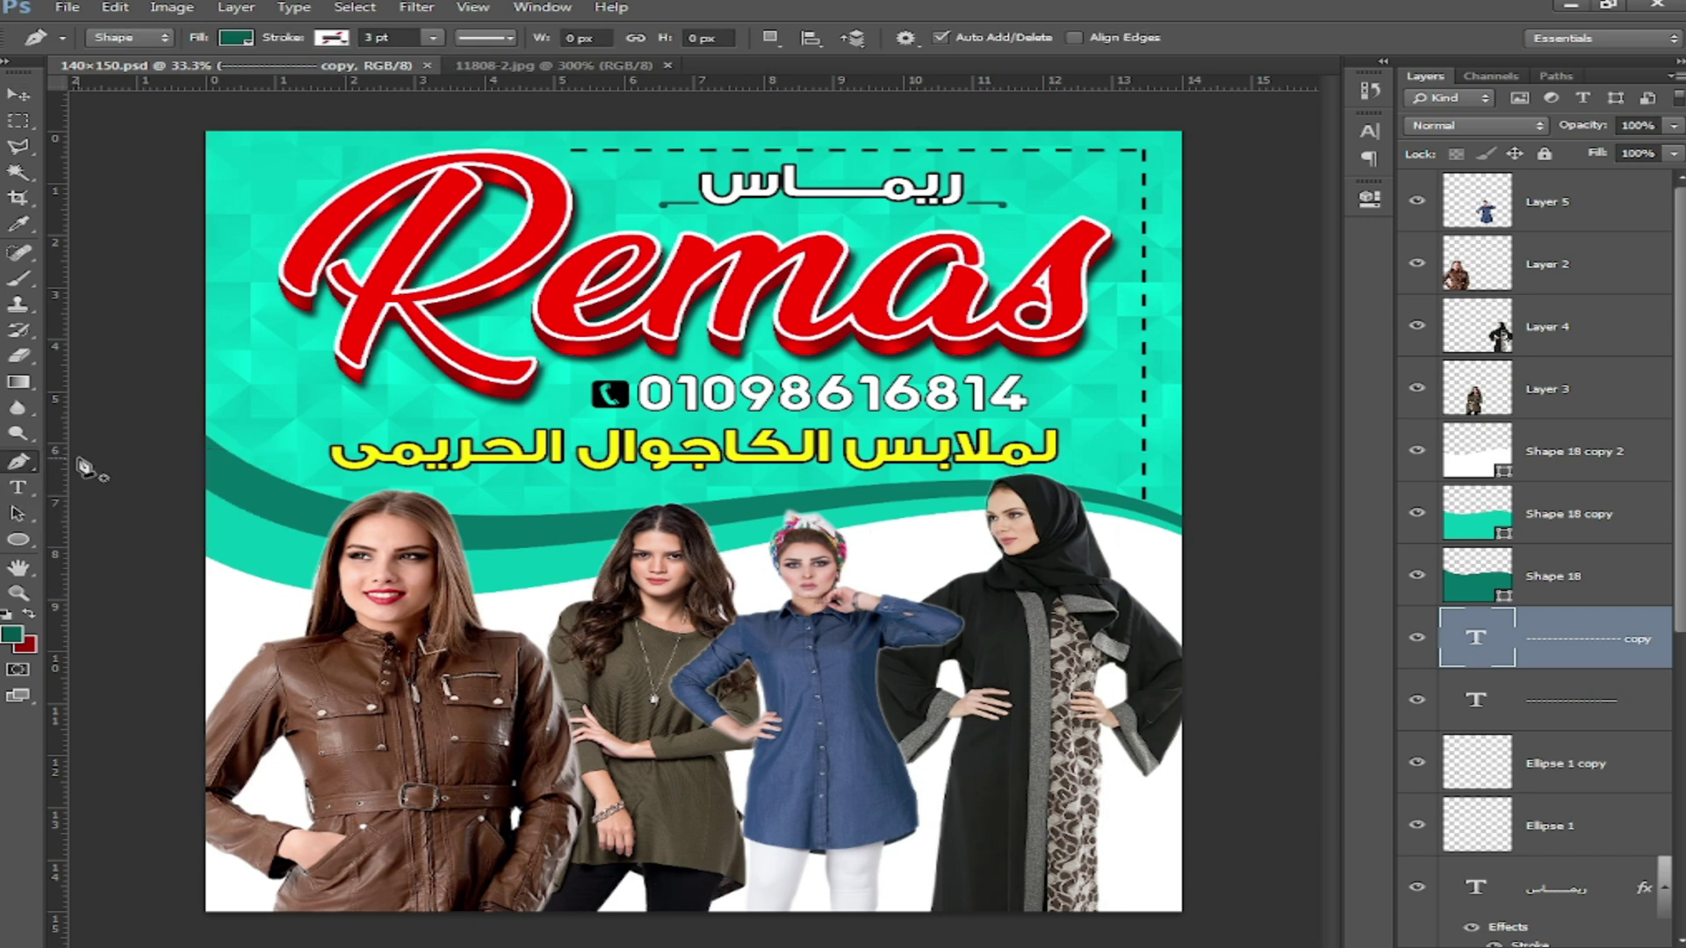
Step: Draw a check-mark shape with the Pen, bring it to the top, and fill it with sampled teal
{"action": "left_click", "coordinate": [938, 540]}
{"action": "left_click_drag", "start_coordinate": [911, 589], "coordinate": [924, 612]}
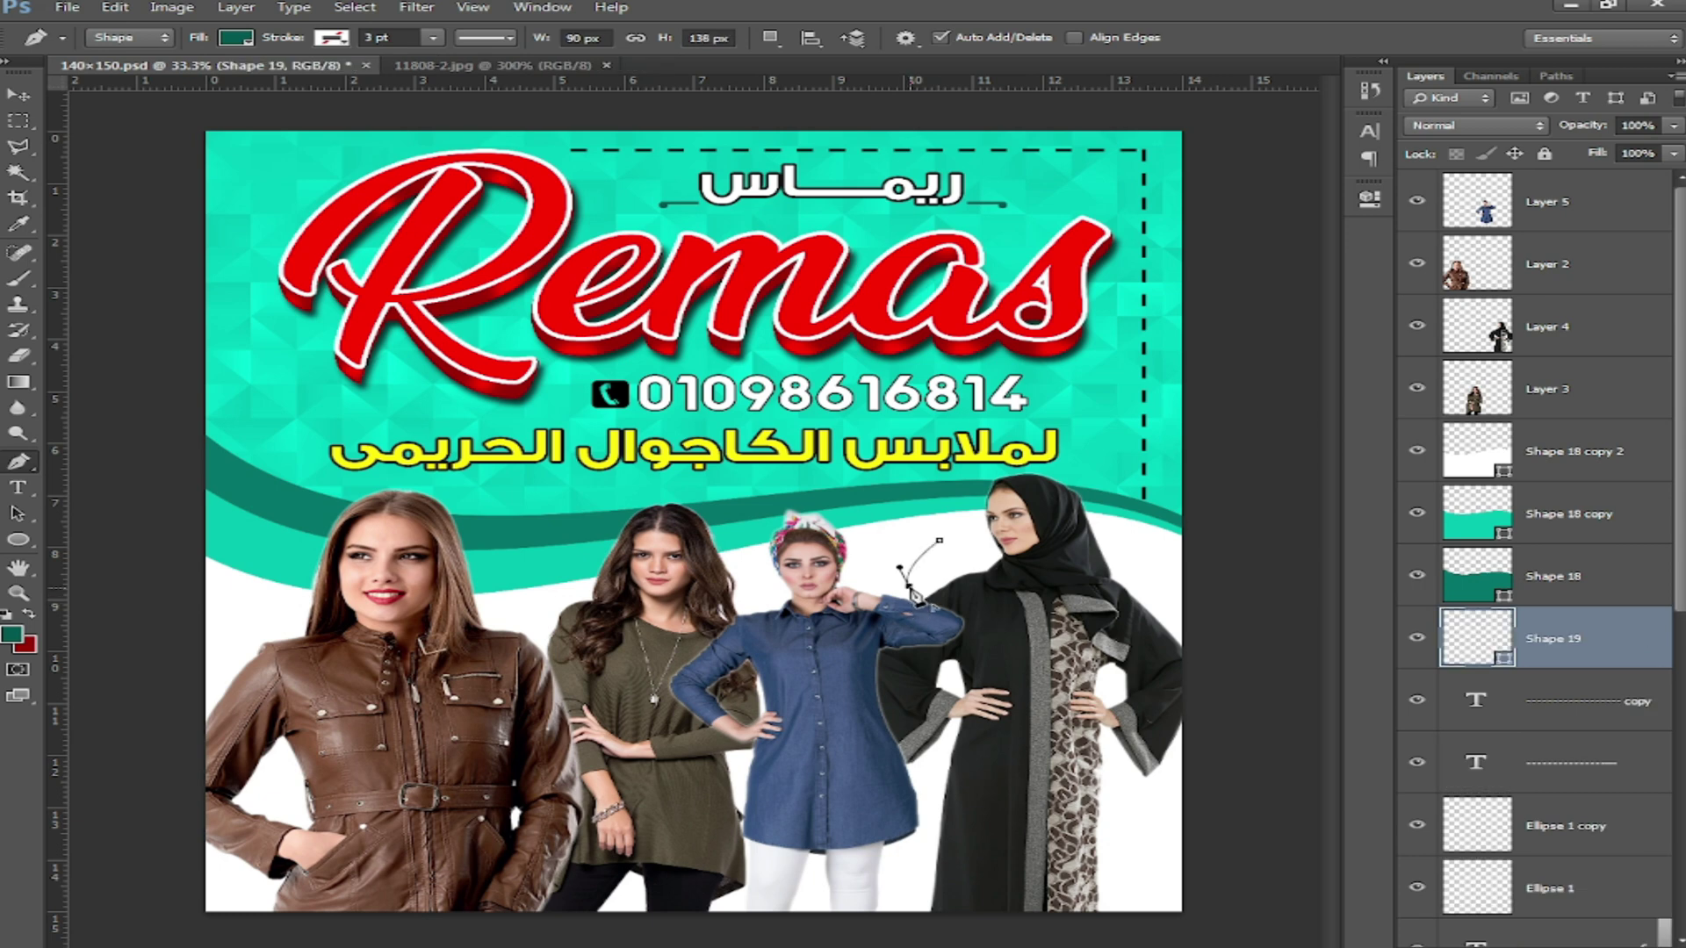
{"action": "left_click_drag", "start_coordinate": [864, 542], "coordinate": [844, 531]}
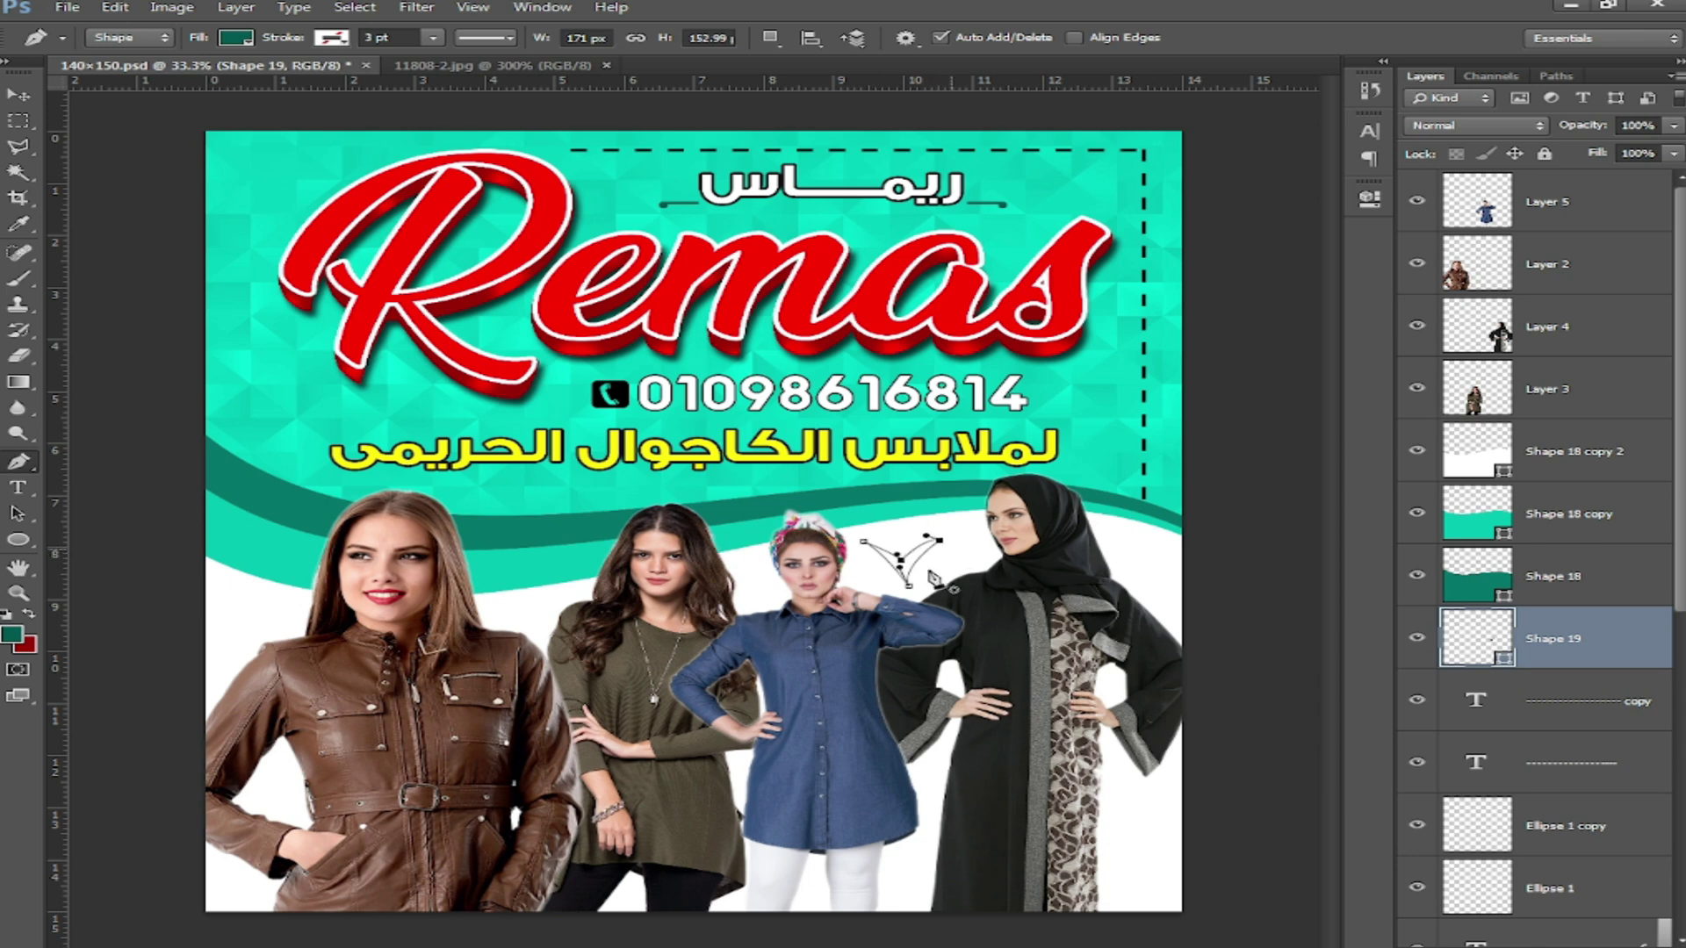
{"action": "key", "text": "ctrl+bracketright"}
{"action": "key", "text": "ctrl+bracketright"}
{"action": "key", "text": "ctrl+bracketright"}
{"action": "key", "text": "ctrl+bracketright"}
{"action": "key", "text": "ctrl+bracketright"}
{"action": "key", "text": "ctrl+bracketright"}
{"action": "key", "text": "ctrl+bracketright"}
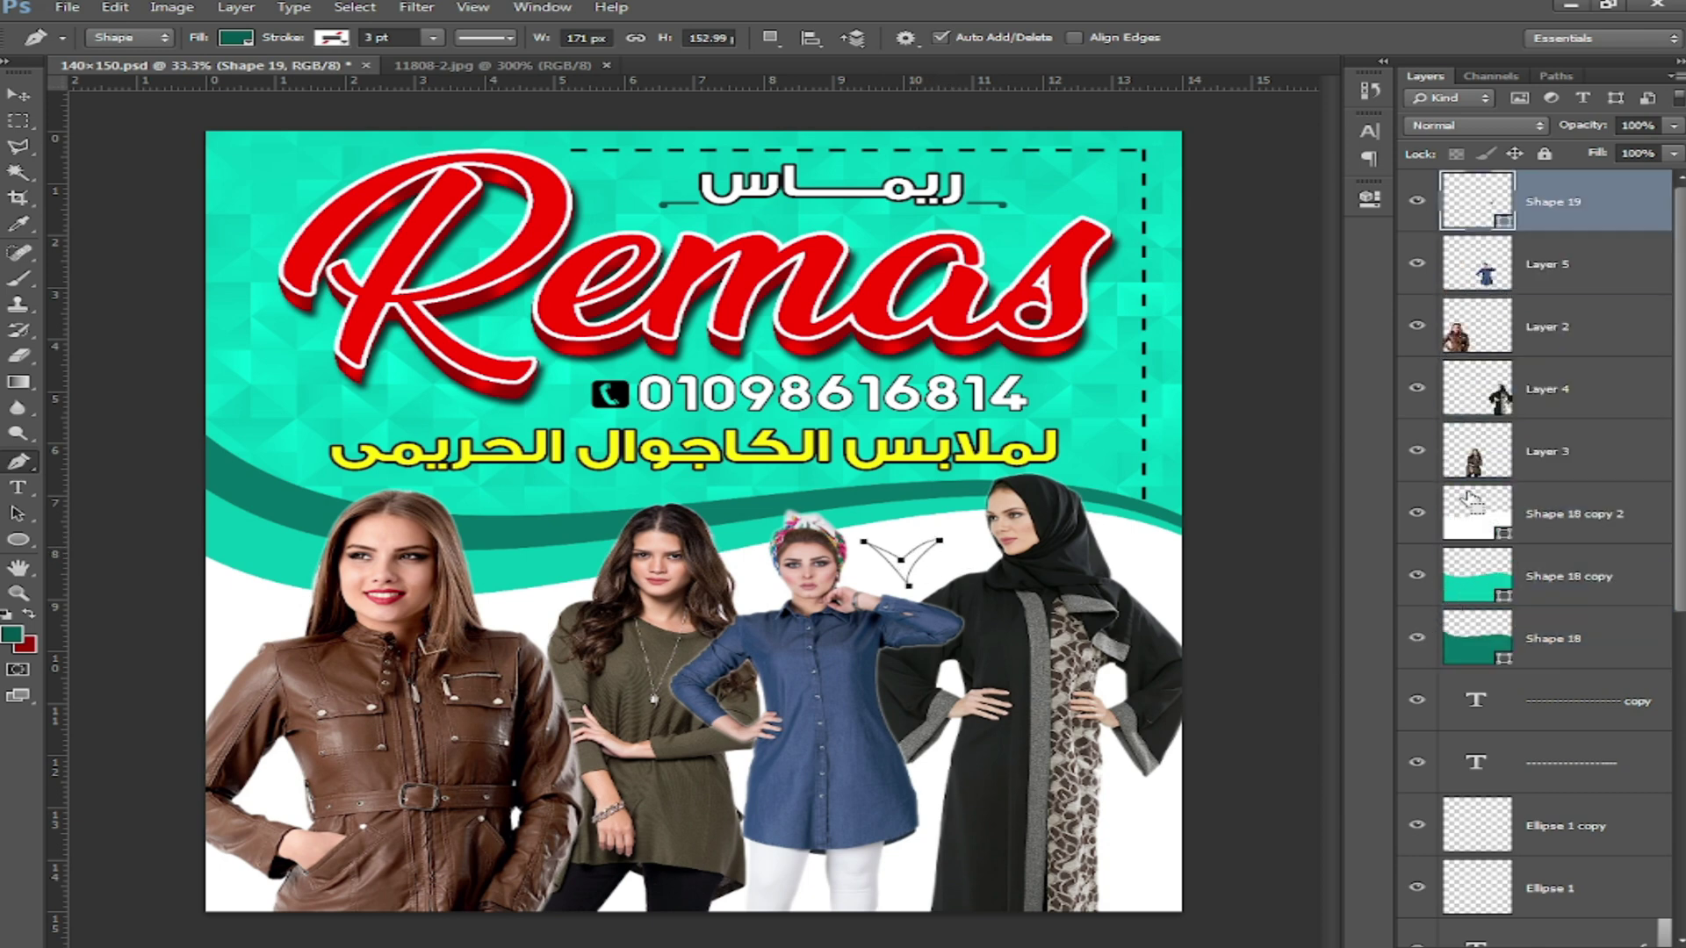
{"action": "double_click", "coordinate": [1507, 227]}
{"action": "left_click", "coordinate": [1074, 448]}
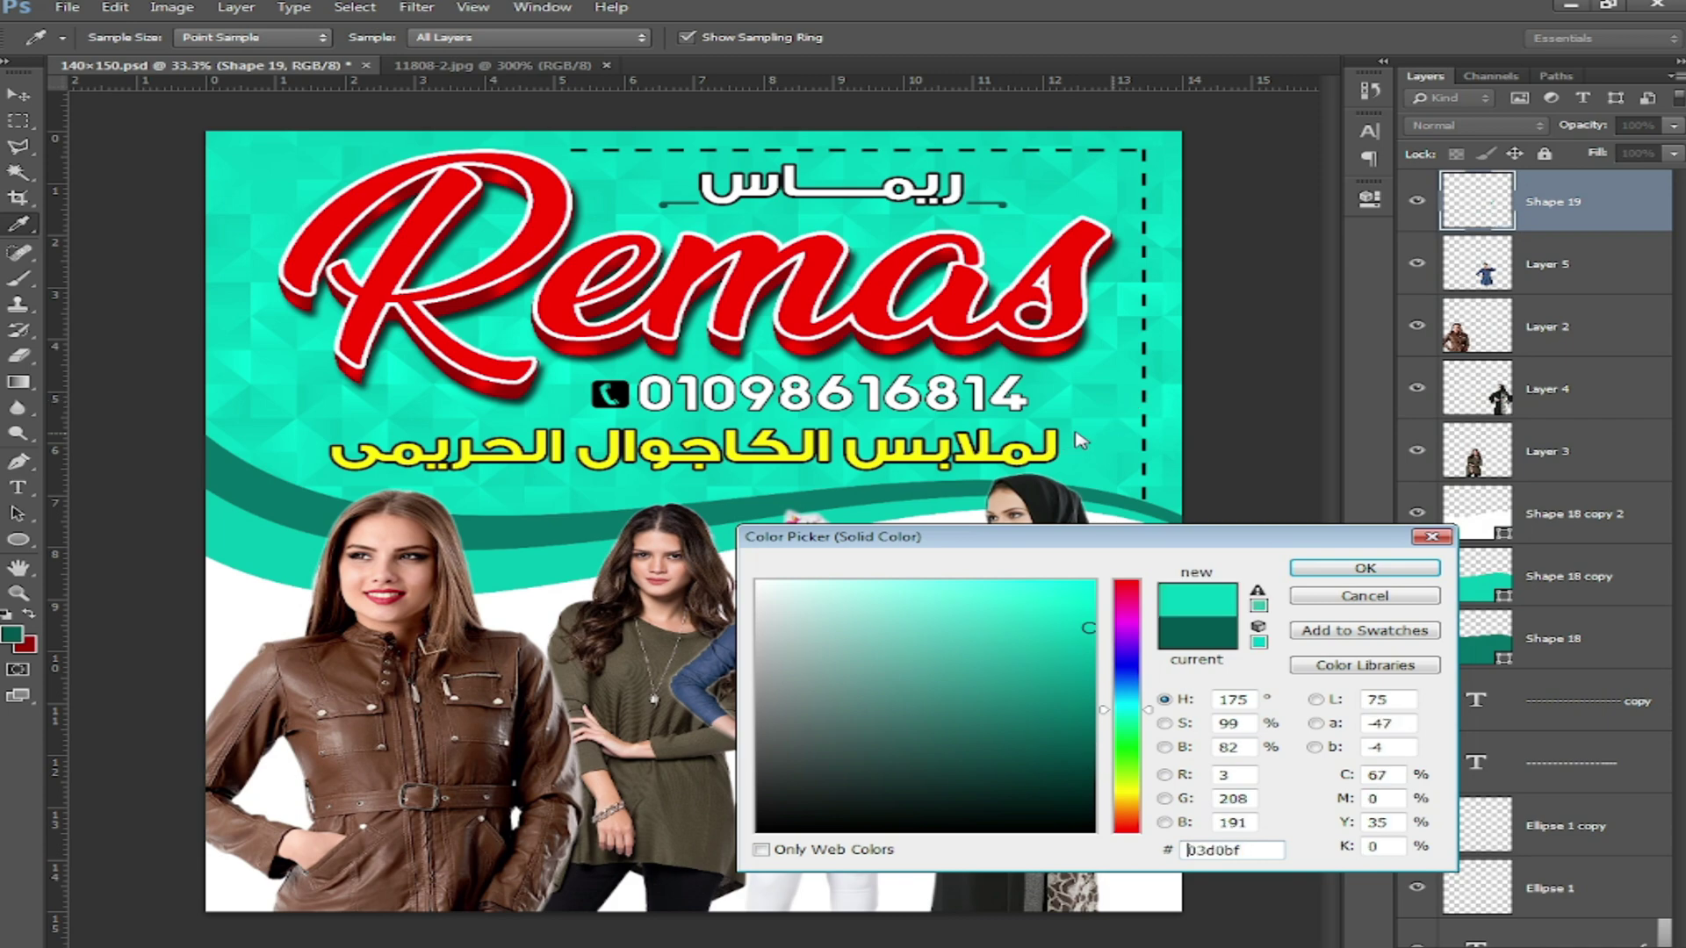
{"action": "left_click", "coordinate": [1075, 449]}
{"action": "left_click", "coordinate": [1363, 570]}
Step: Lower the check mark's opacity to 20%
{"action": "left_click", "coordinate": [19, 95]}
{"action": "key", "text": "5"}
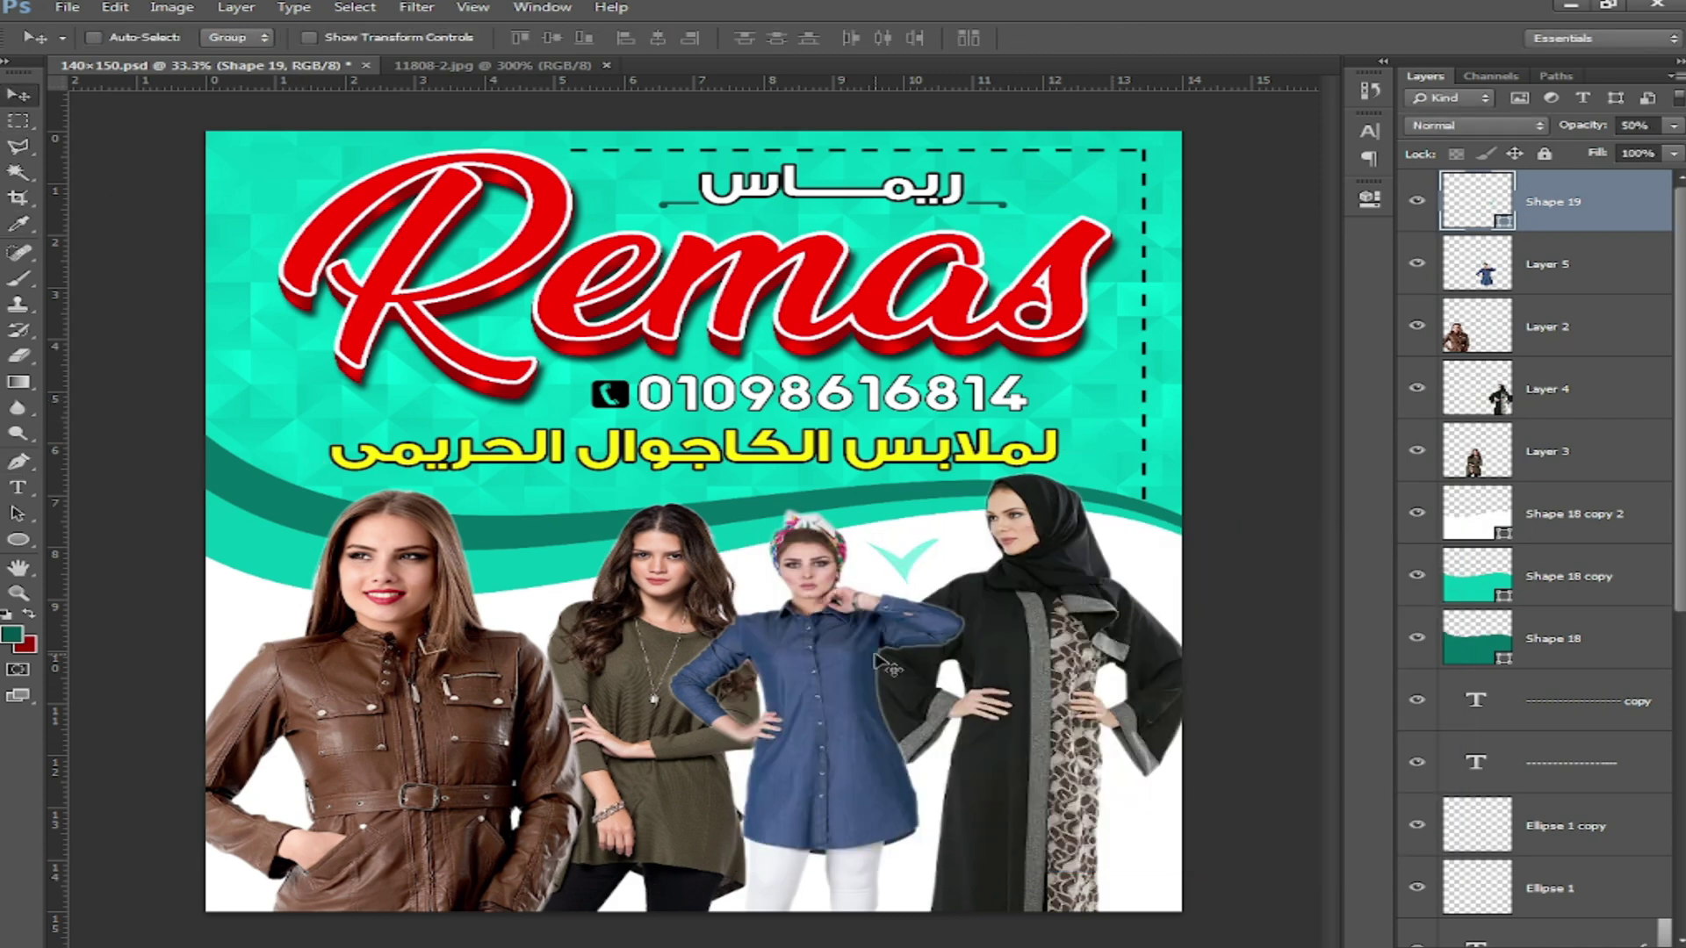
{"action": "key", "text": "ctrl+plus"}
{"action": "key", "text": "ctrl+plus"}
{"action": "key", "text": "ctrl+plus"}
{"action": "left_click_drag", "start_coordinate": [920, 624], "coordinate": [411, 576]}
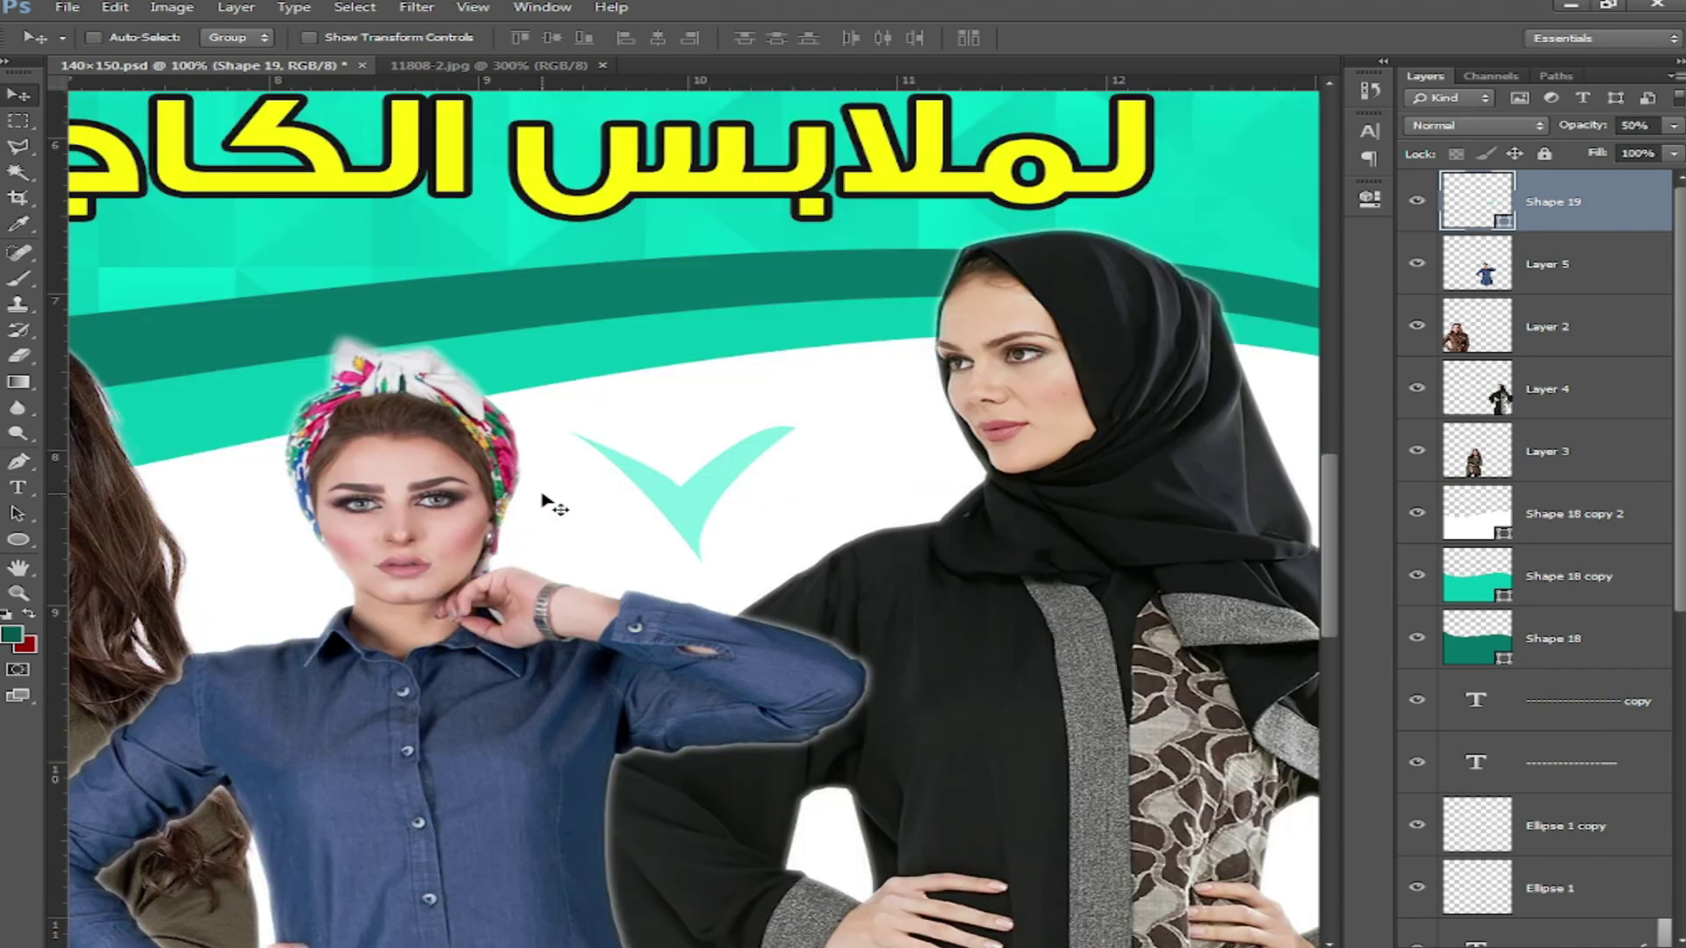
{"action": "key", "text": "2"}
Step: Make two progressively smaller copies of the check mark, the first scaled to about 71%
{"action": "left_click_drag", "start_coordinate": [714, 493], "coordinate": [828, 487], "text": "alt"}
{"action": "key", "text": "ctrl+t"}
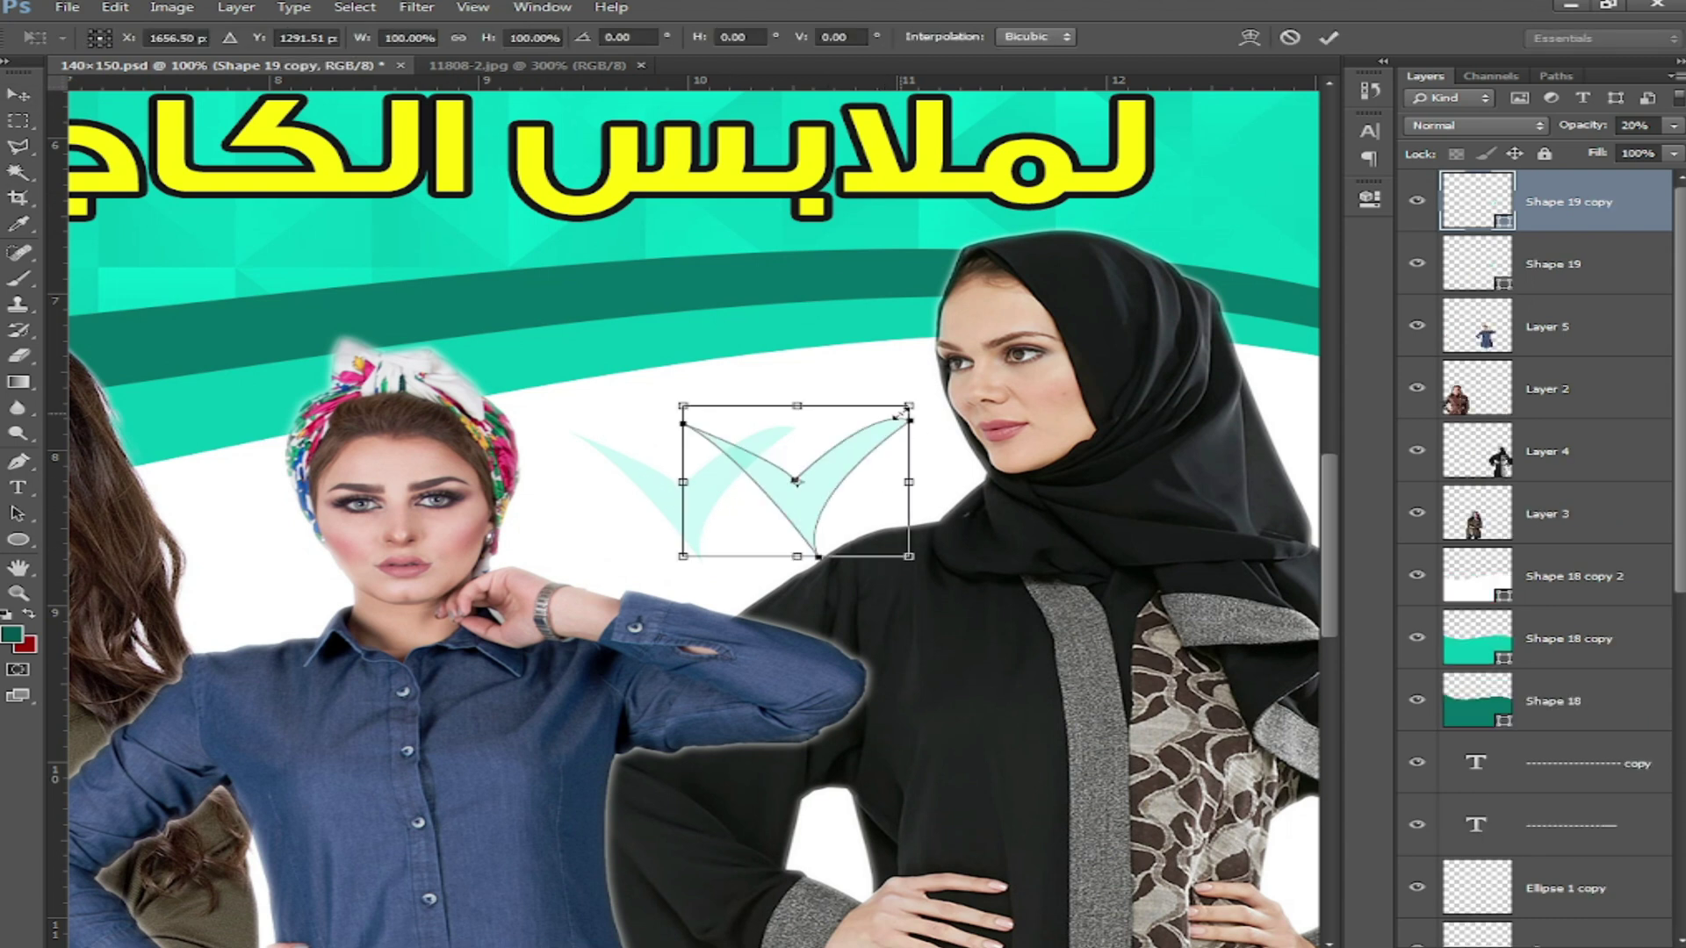
{"action": "left_click_drag", "start_coordinate": [907, 408], "coordinate": [718, 374], "text": "alt+shift"}
{"action": "key", "text": "Return"}
{"action": "key", "text": "ctrl+t"}
{"action": "key", "text": "Return"}
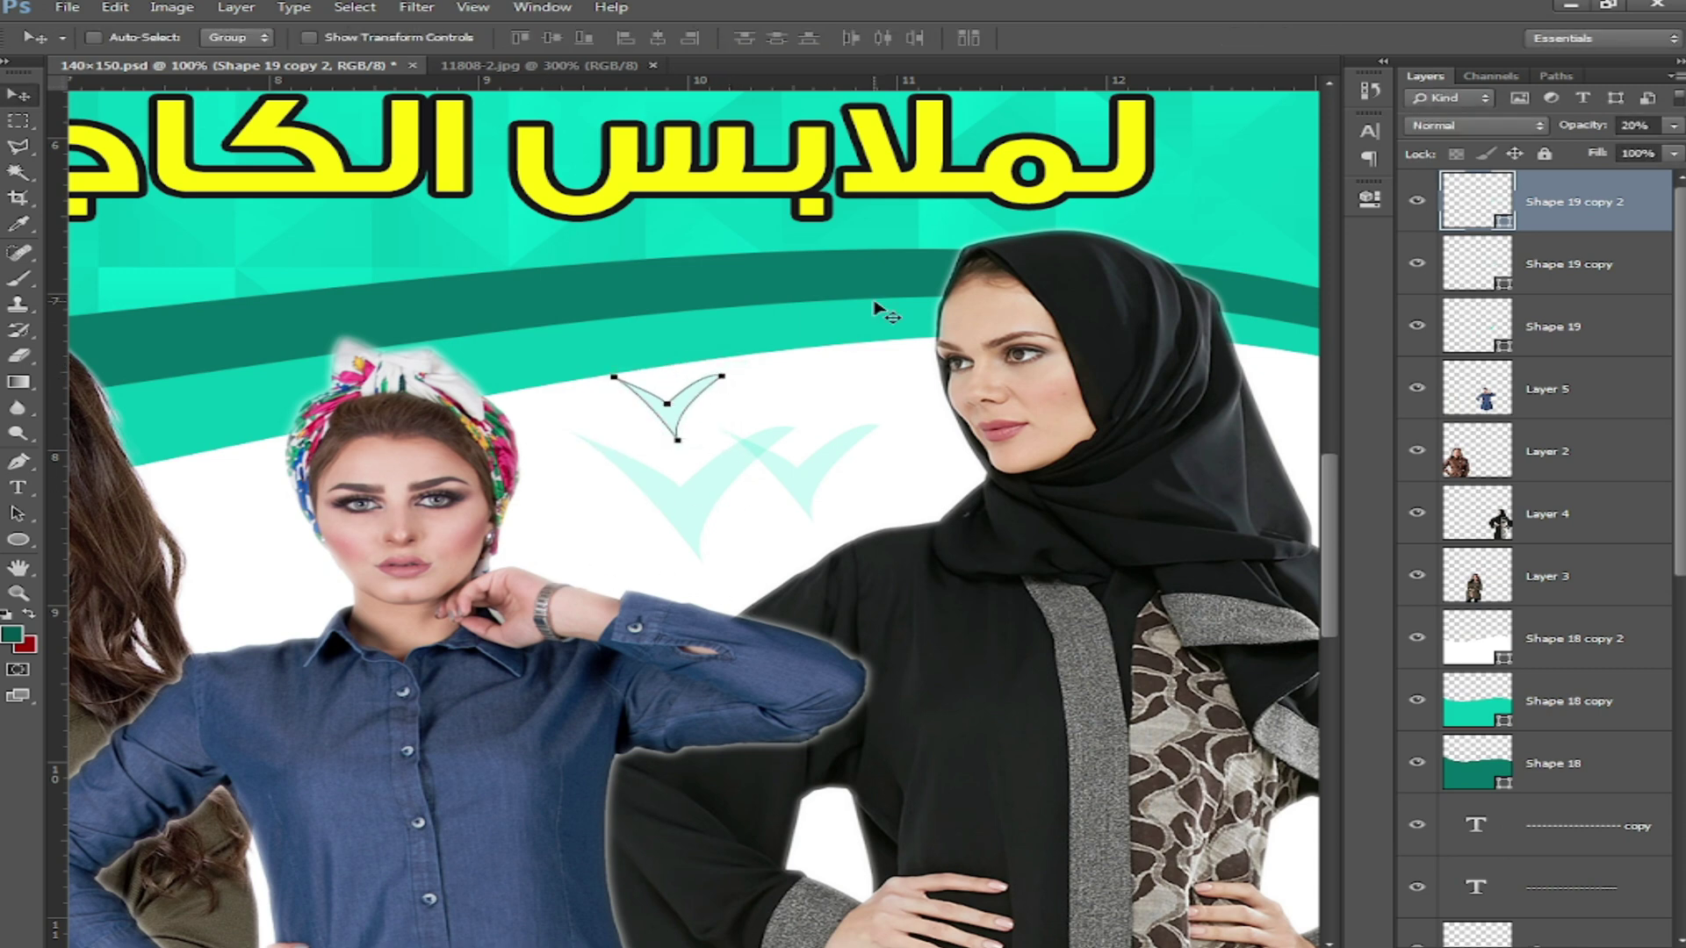
{"action": "key", "text": "Return"}
Step: Select the Background layer and zoom out
{"action": "right_click", "coordinate": [840, 397]}
{"action": "left_click", "coordinate": [931, 522]}
{"action": "key", "text": "ctrl+minus"}
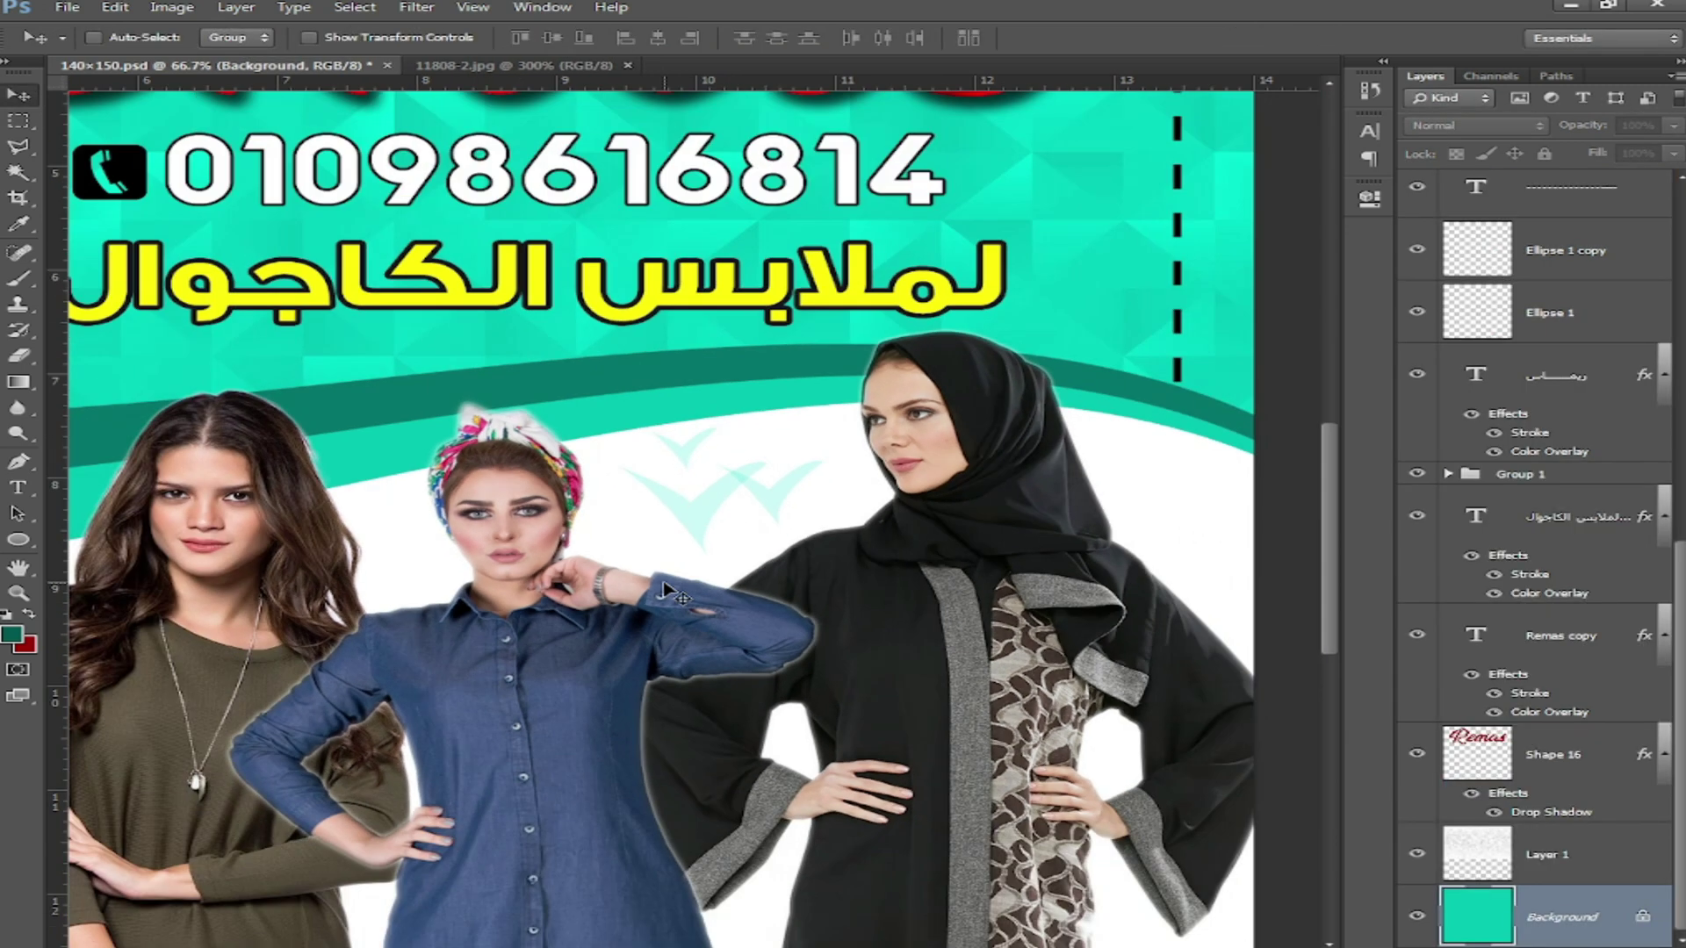
Step: Draw a circle by the left model's shoulder and raise Ellipse 2 above the wave shapes
{"action": "key", "text": "ctrl+0"}
{"action": "left_click", "coordinate": [18, 540]}
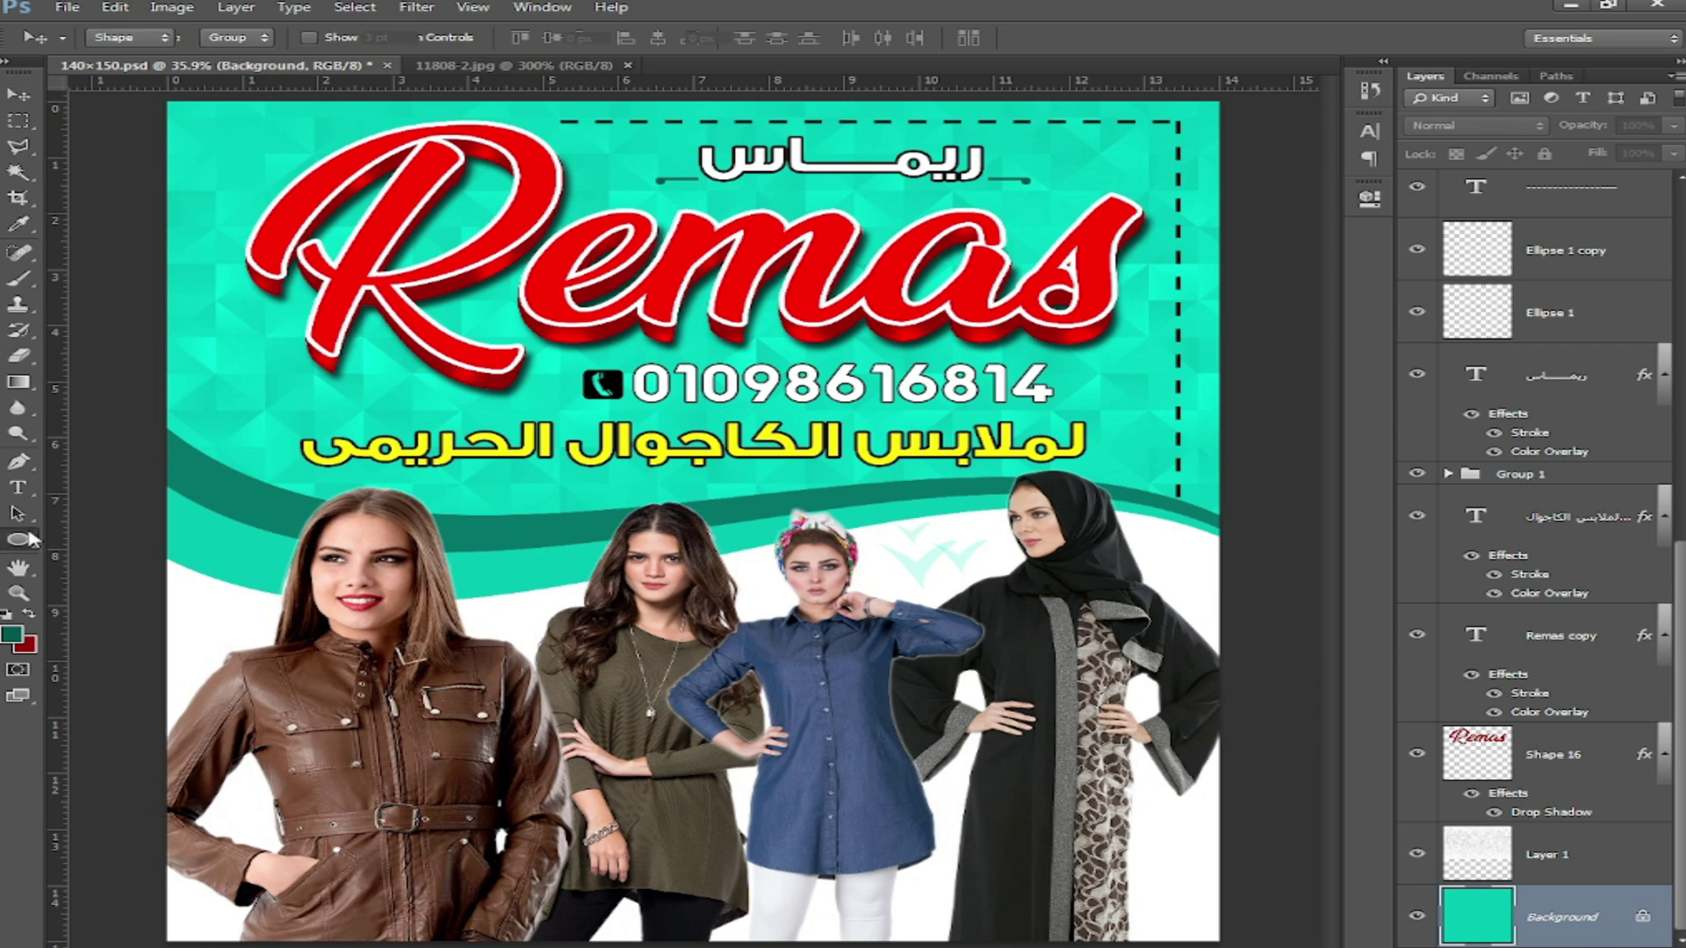
{"action": "left_click_drag", "start_coordinate": [422, 579], "coordinate": [183, 707], "text": "shift"}
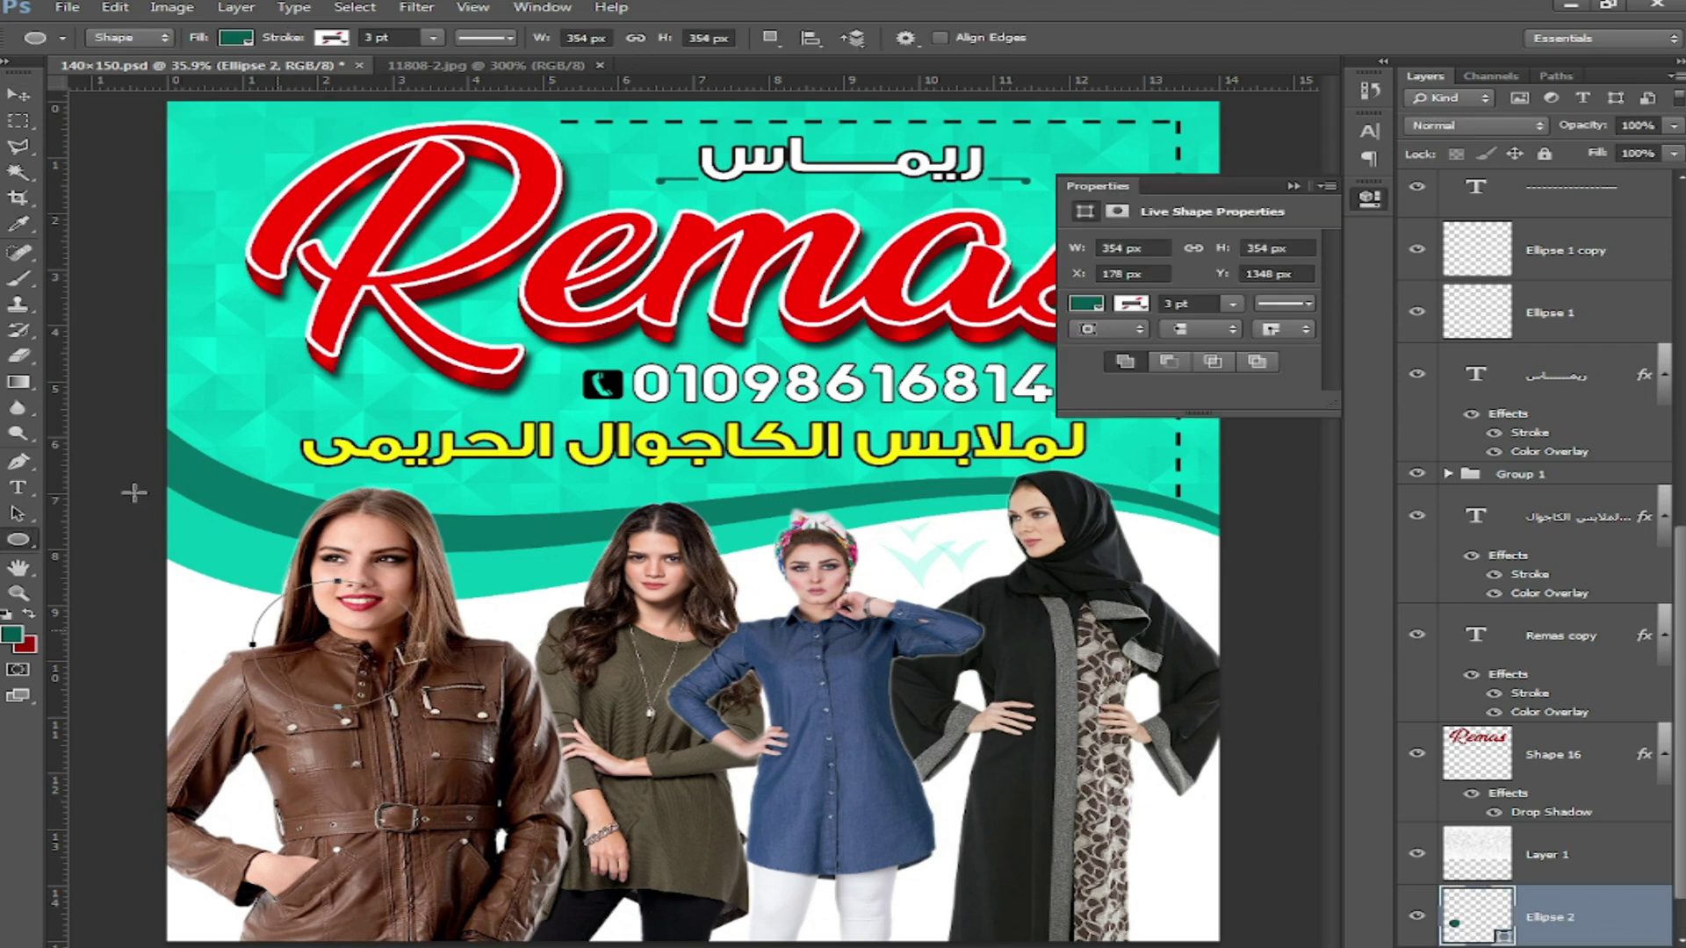
{"action": "left_click", "coordinate": [19, 95]}
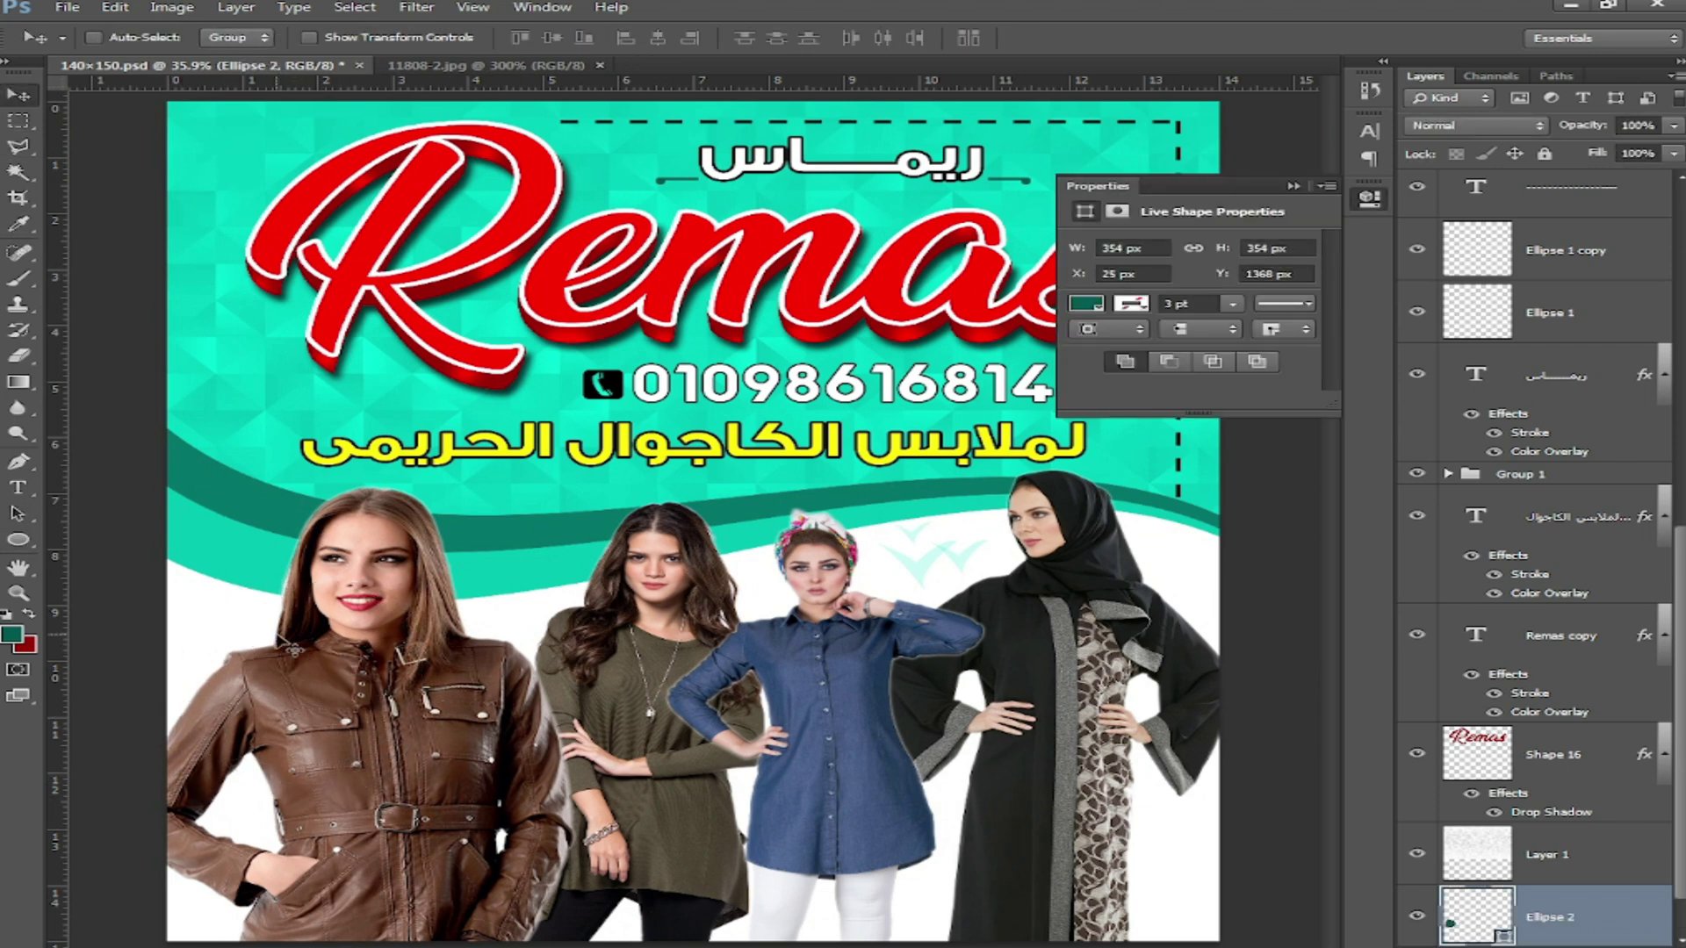
{"action": "key", "text": "ctrl+]"}
{"action": "key", "text": "ctrl+]"}
{"action": "key", "text": "ctrl+]"}
{"action": "key", "text": "ctrl+]"}
{"action": "key", "text": "ctrl+]"}
{"action": "key", "text": "ctrl+]"}
{"action": "key", "text": "ctrl+]"}
{"action": "key", "text": "ctrl+]"}
{"action": "key", "text": "ctrl+]"}
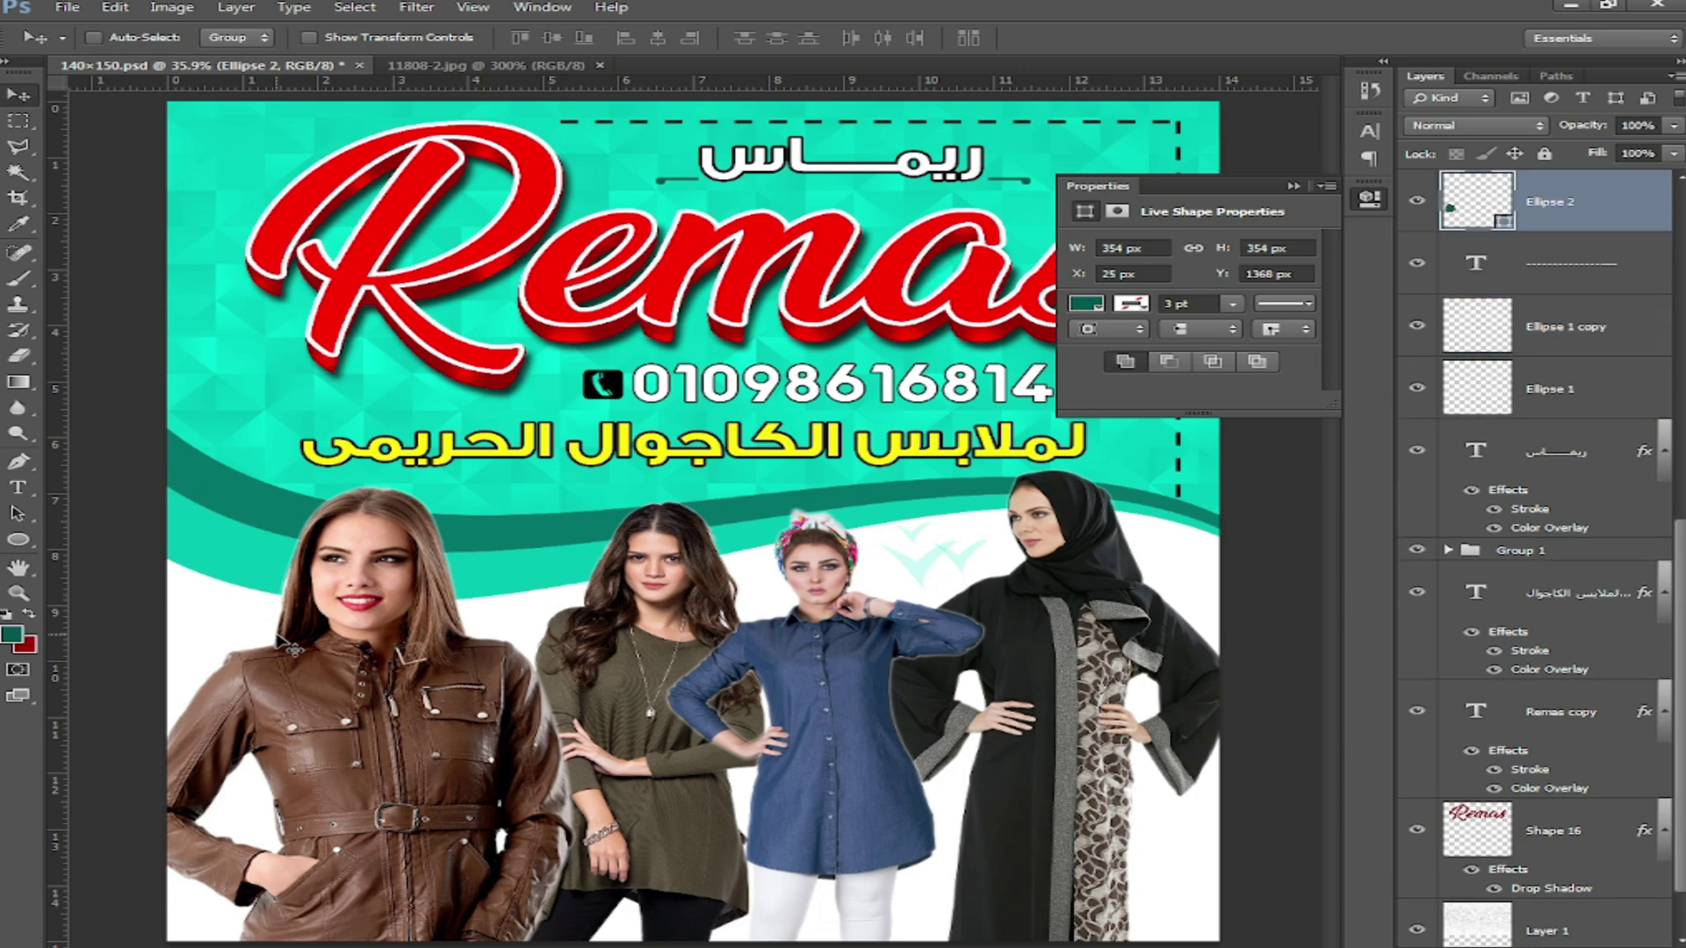
{"action": "key", "text": "ctrl+]"}
{"action": "key", "text": "ctrl+]"}
{"action": "key", "text": "ctrl+]"}
{"action": "key", "text": "ctrl+]"}
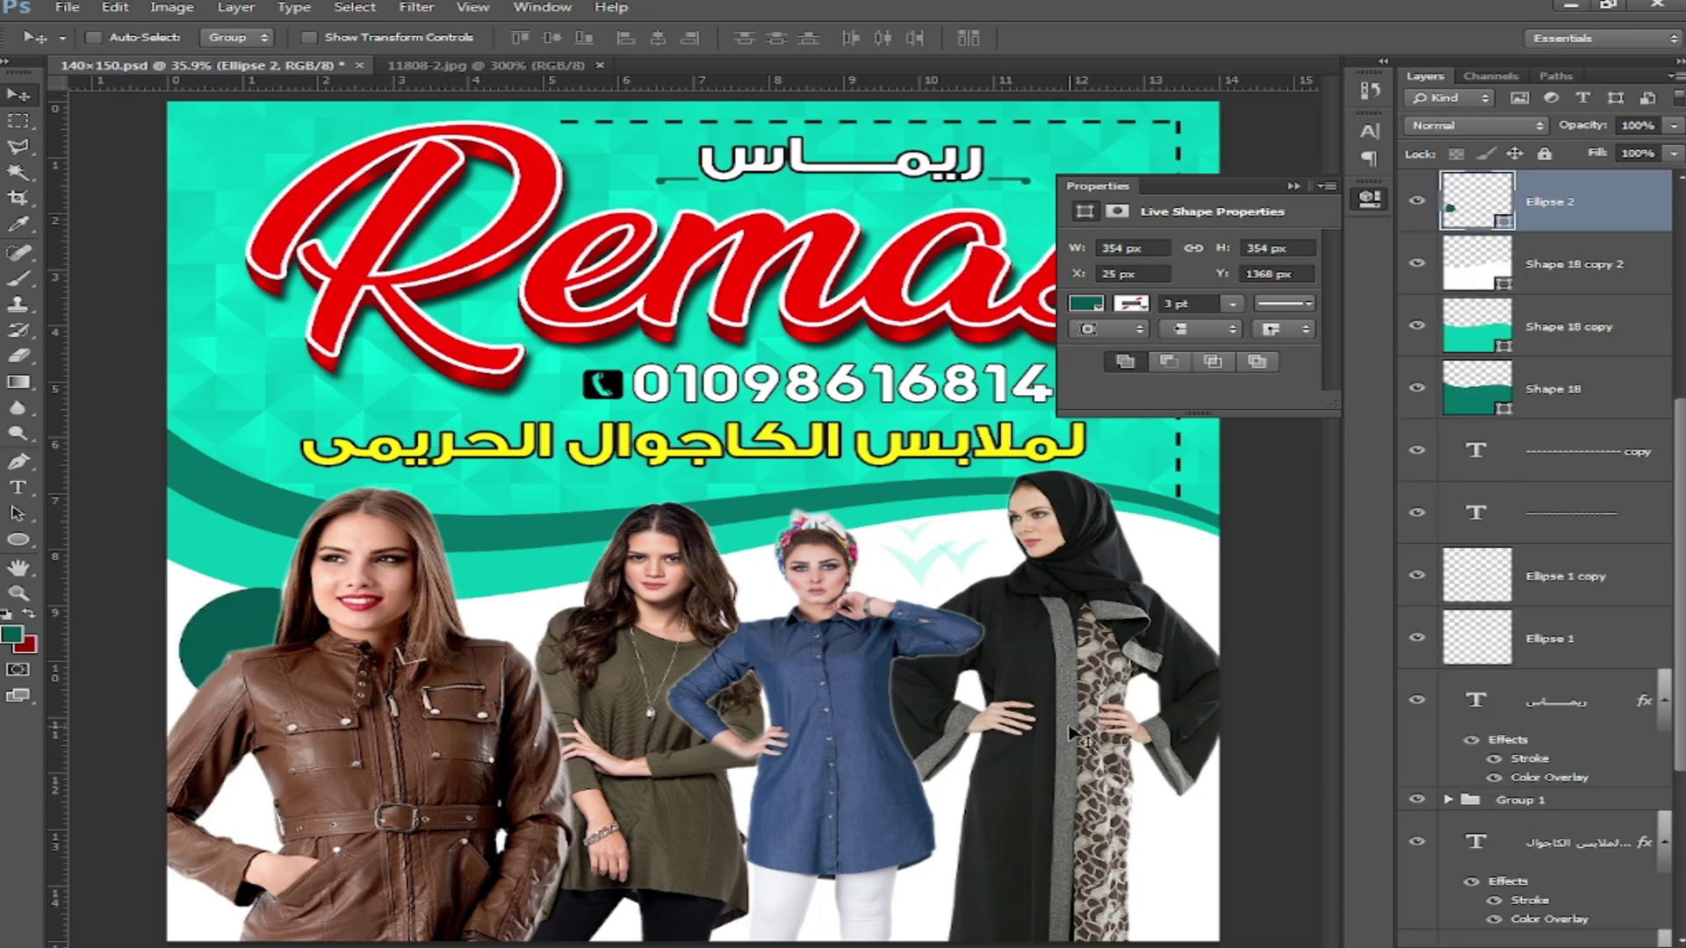
Step: Duplicate the circle up-left and shrink the copy to about 69%
{"action": "left_click_drag", "start_coordinate": [224, 626], "coordinate": [205, 588]}
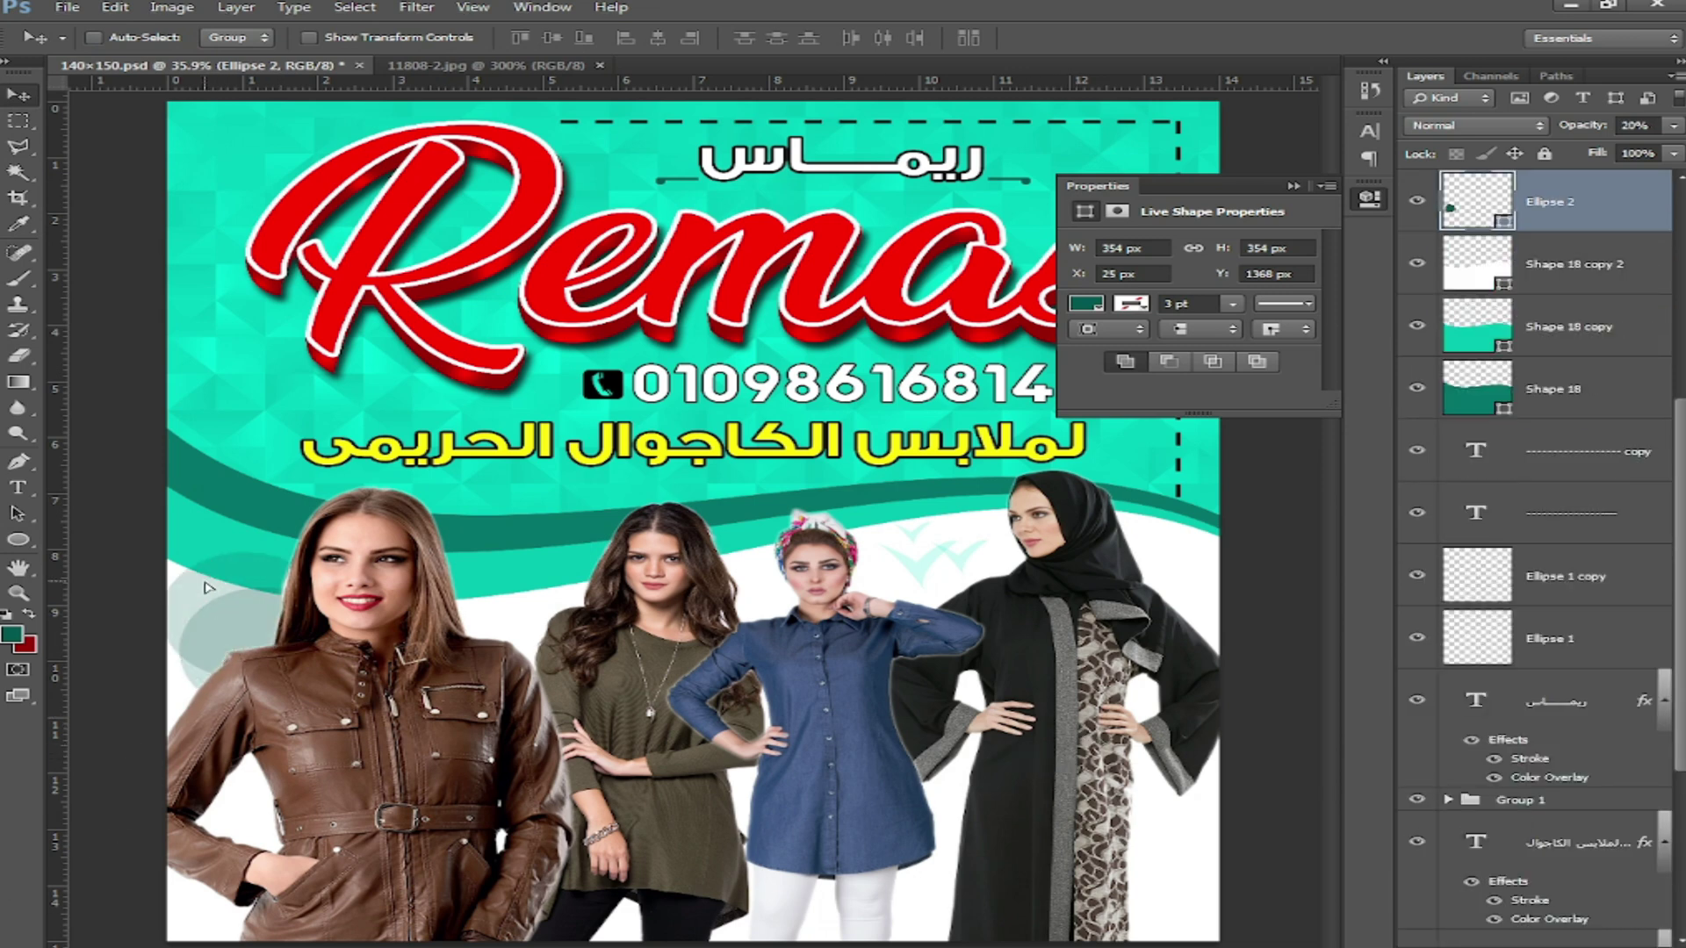
{"action": "key", "text": "ctrl+t"}
{"action": "left_click_drag", "start_coordinate": [320, 553], "coordinate": [185, 594]}
{"action": "key", "text": "Return"}
Step: Add another teal-filled circle copy, plus a smaller 134 px copy up and left of it
{"action": "left_click_drag", "start_coordinate": [474, 627], "coordinate": [516, 610]}
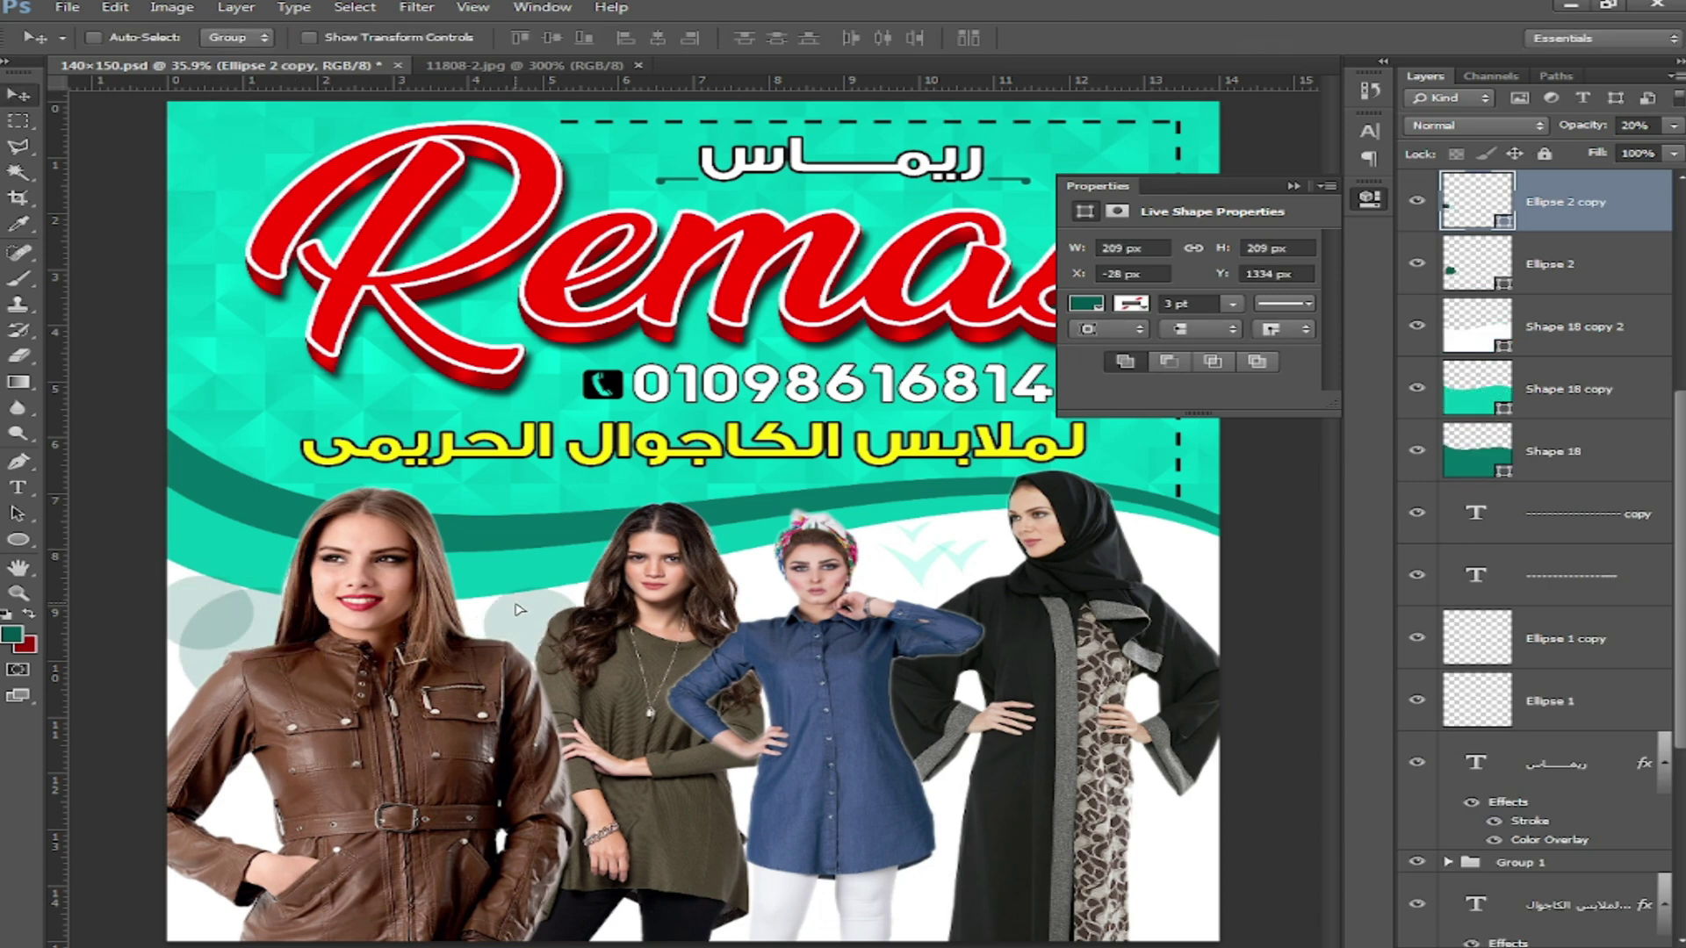
{"action": "double_click", "coordinate": [1501, 225]}
{"action": "left_click", "coordinate": [560, 406]}
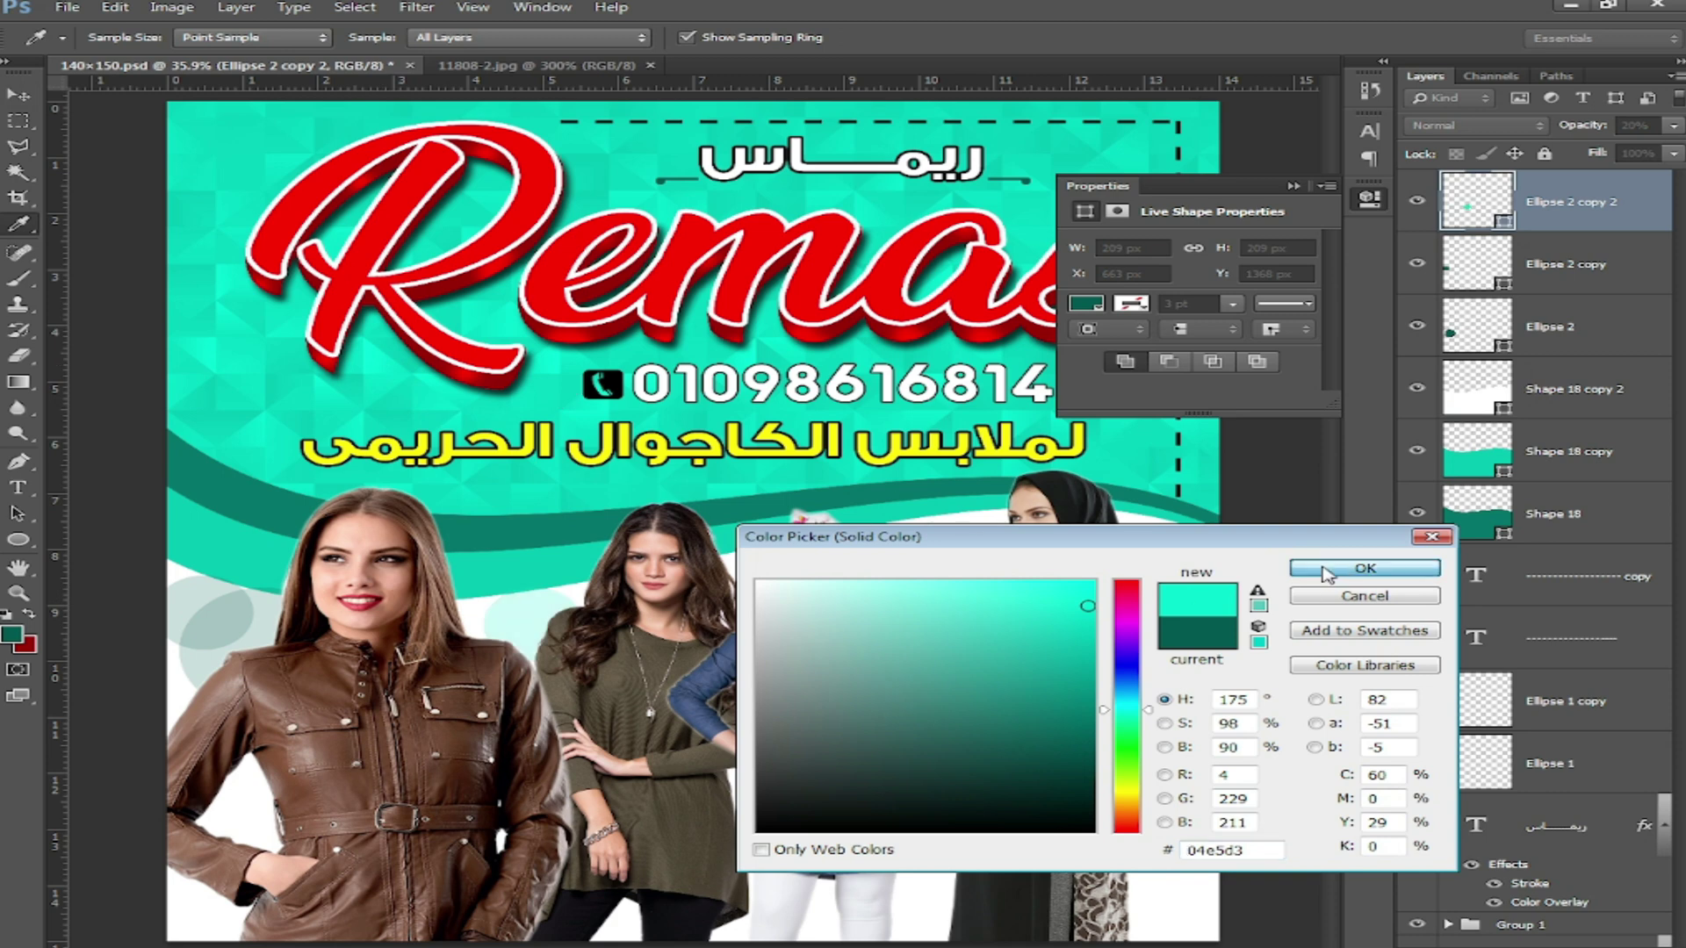
{"action": "left_click", "coordinate": [1364, 568]}
{"action": "left_click_drag", "start_coordinate": [550, 596], "coordinate": [516, 581]}
{"action": "key", "text": "ctrl+t"}
{"action": "key", "text": "Return"}
Step: Fill Ellipse 2 and Ellipse 2 copy with teal and select both layers
{"action": "right_click", "coordinate": [213, 661]}
{"action": "left_click", "coordinate": [281, 673]}
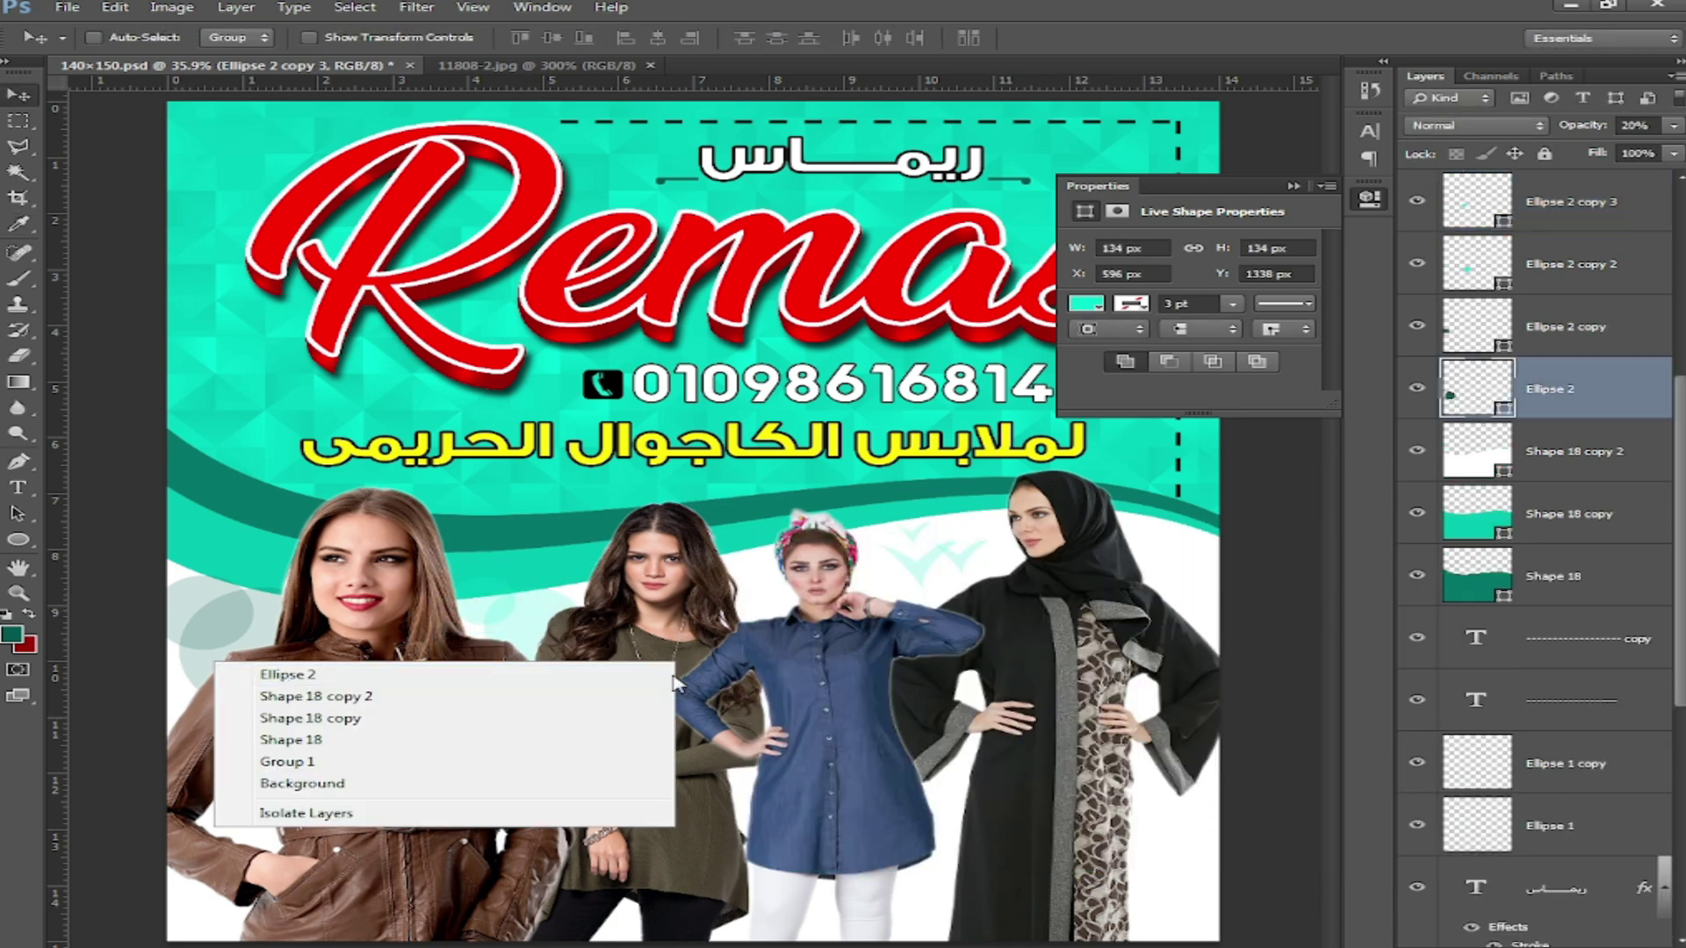
{"action": "double_click", "coordinate": [1500, 408]}
{"action": "left_click", "coordinate": [1089, 628]}
{"action": "left_click", "coordinate": [1364, 568]}
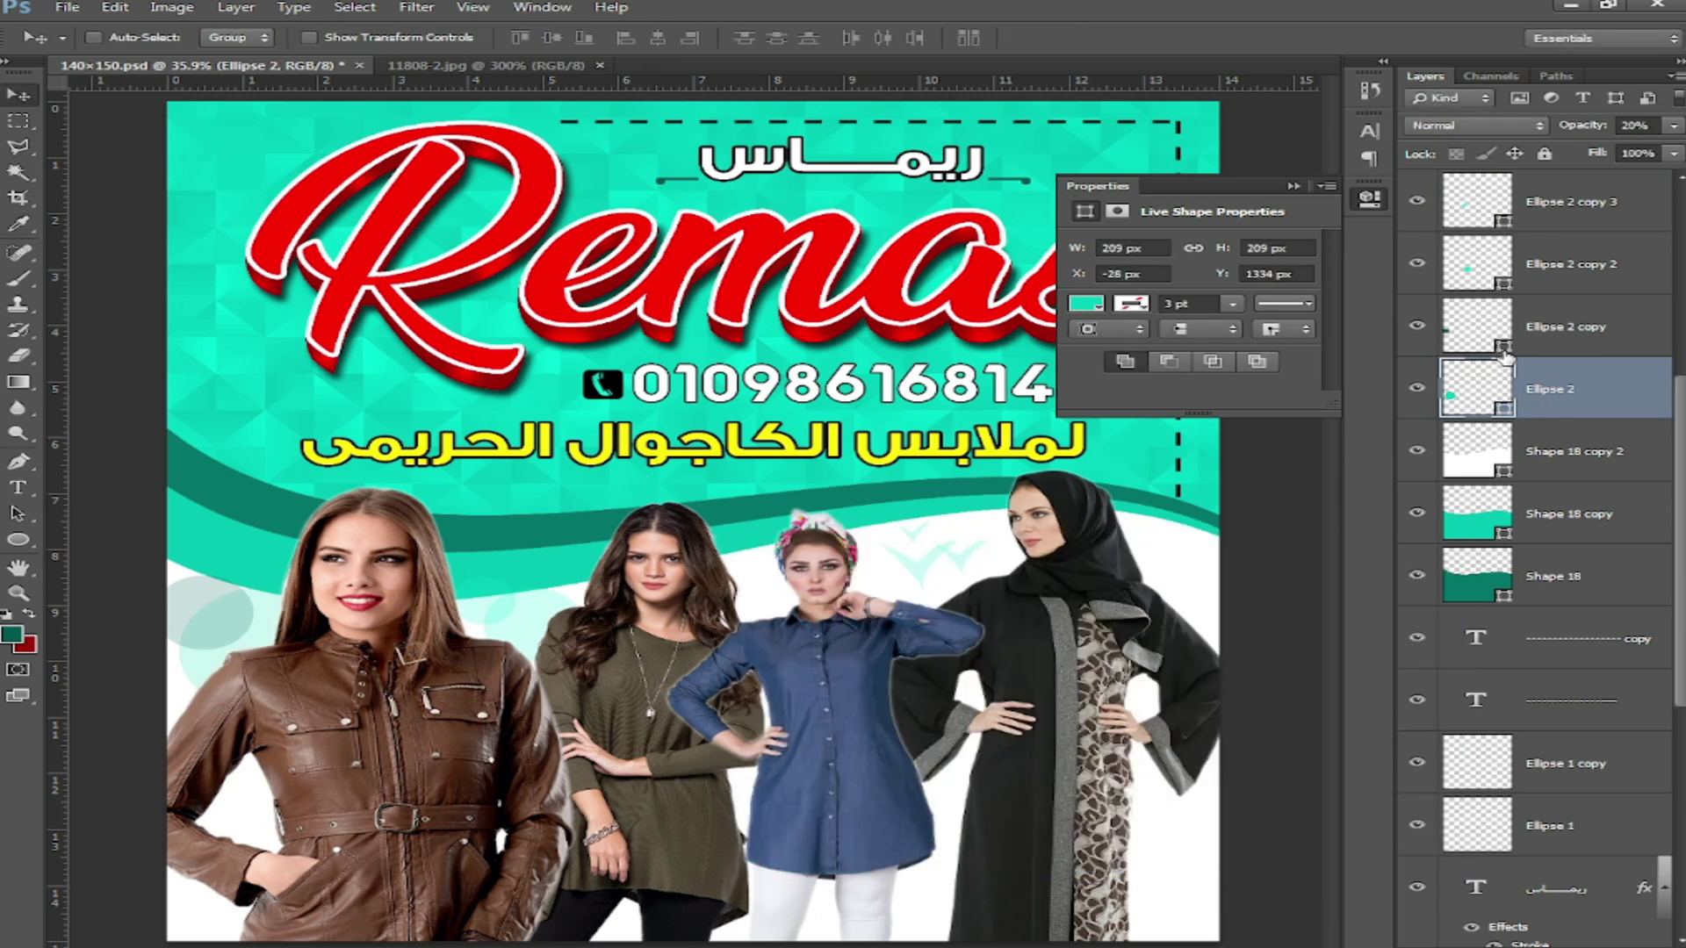
{"action": "double_click", "coordinate": [1475, 325]}
{"action": "left_click", "coordinate": [1088, 628]}
{"action": "left_click", "coordinate": [1364, 568]}
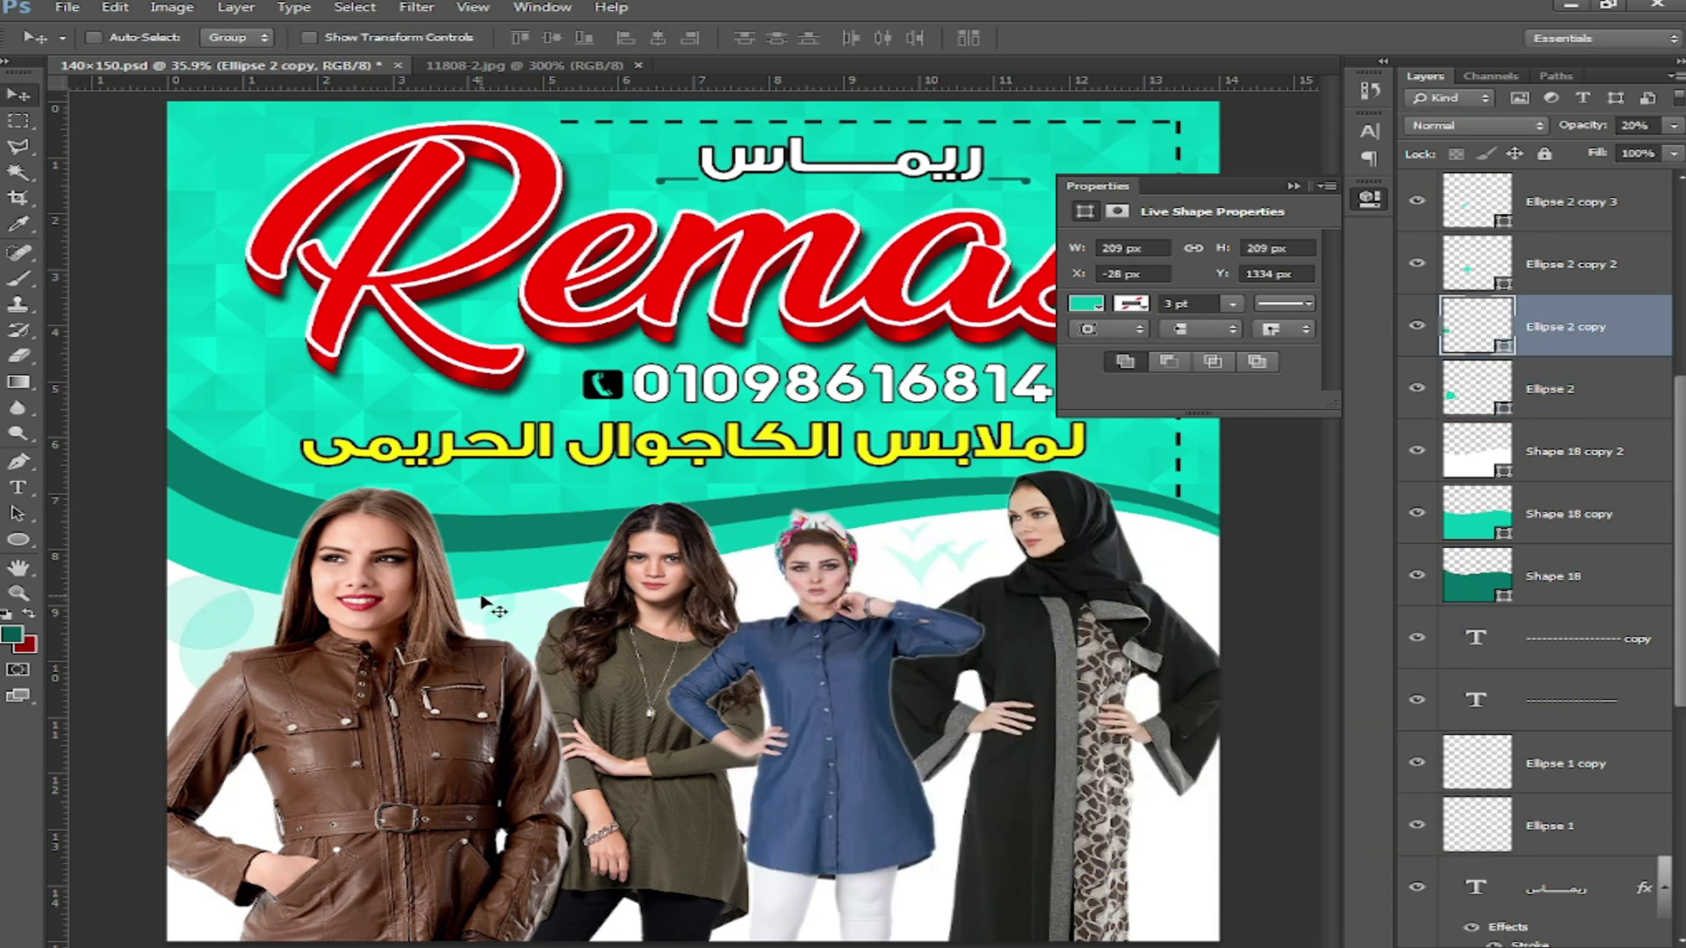
{"action": "left_click", "coordinate": [1565, 416], "text": "shift"}
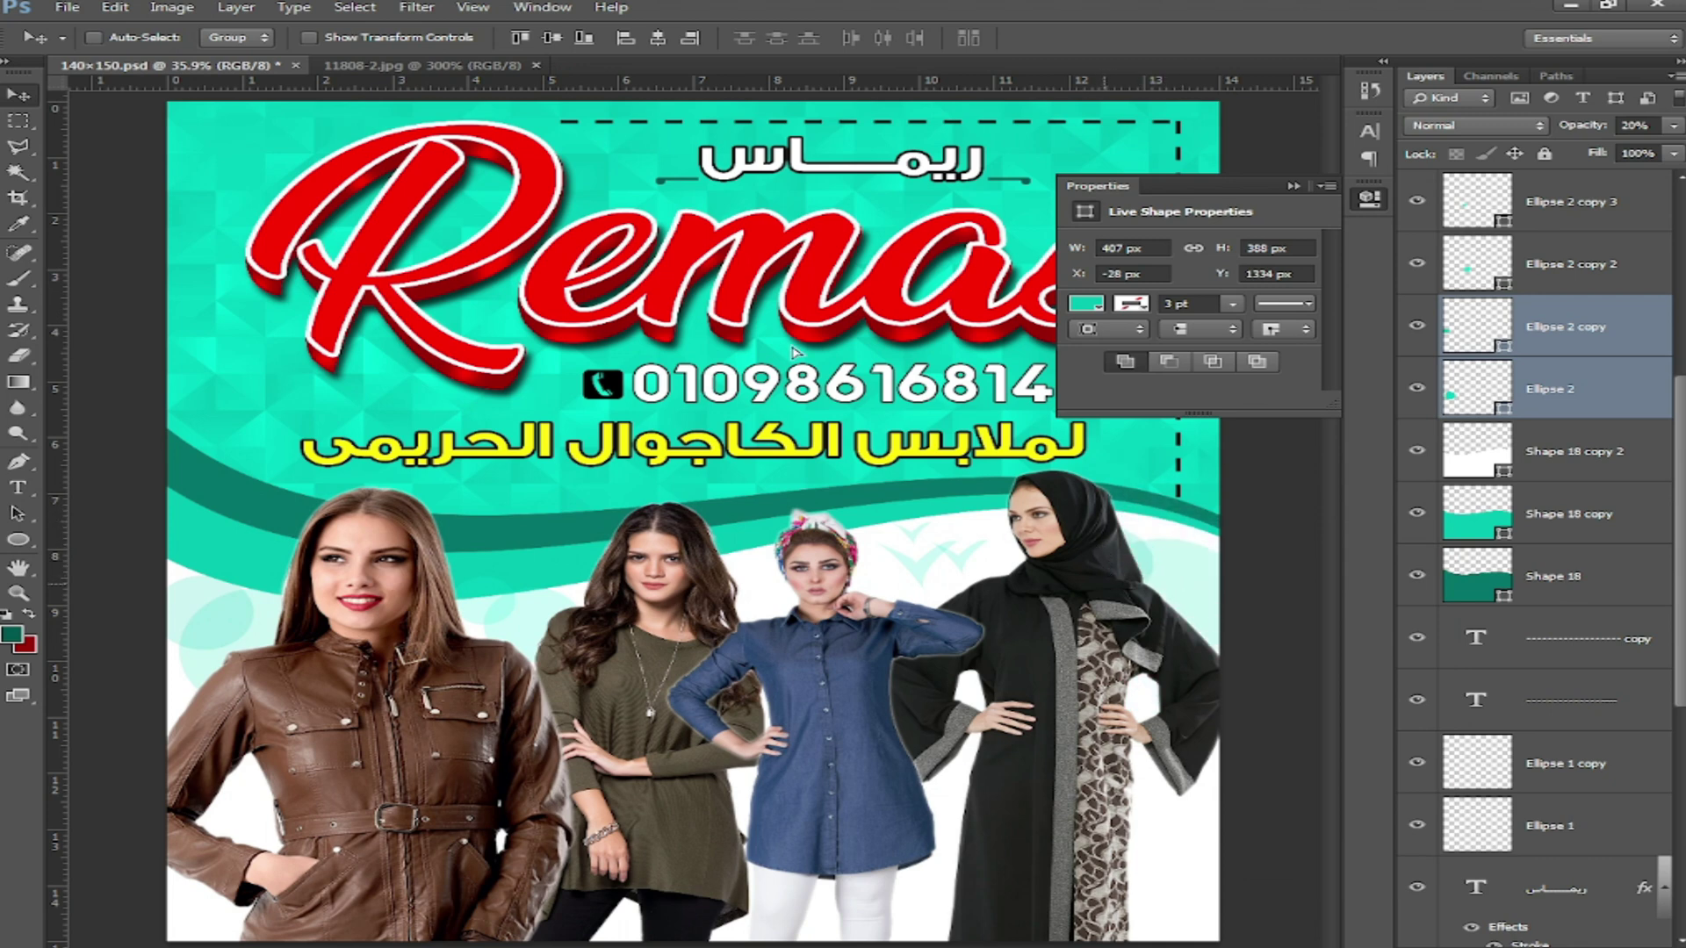
Step: Flip the copied circle pair horizontally, then duplicate more pairs to the right and lower down
{"action": "left_click", "coordinate": [115, 7]}
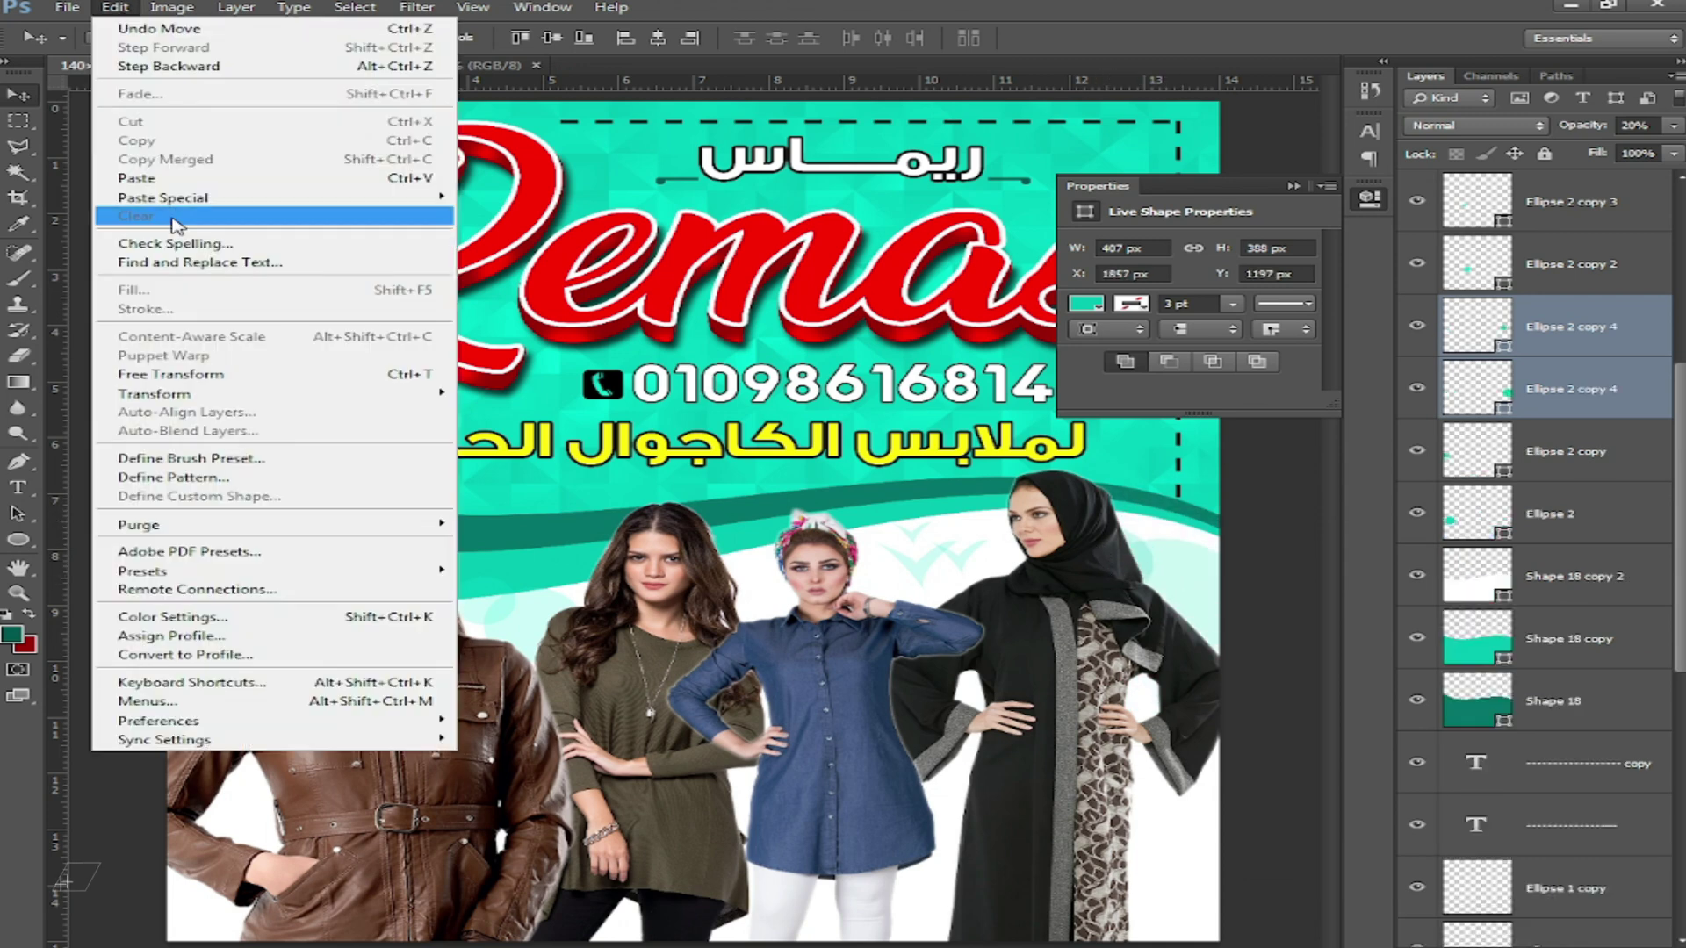
{"action": "mouse_move", "coordinate": [154, 394]}
{"action": "left_click", "coordinate": [562, 608]}
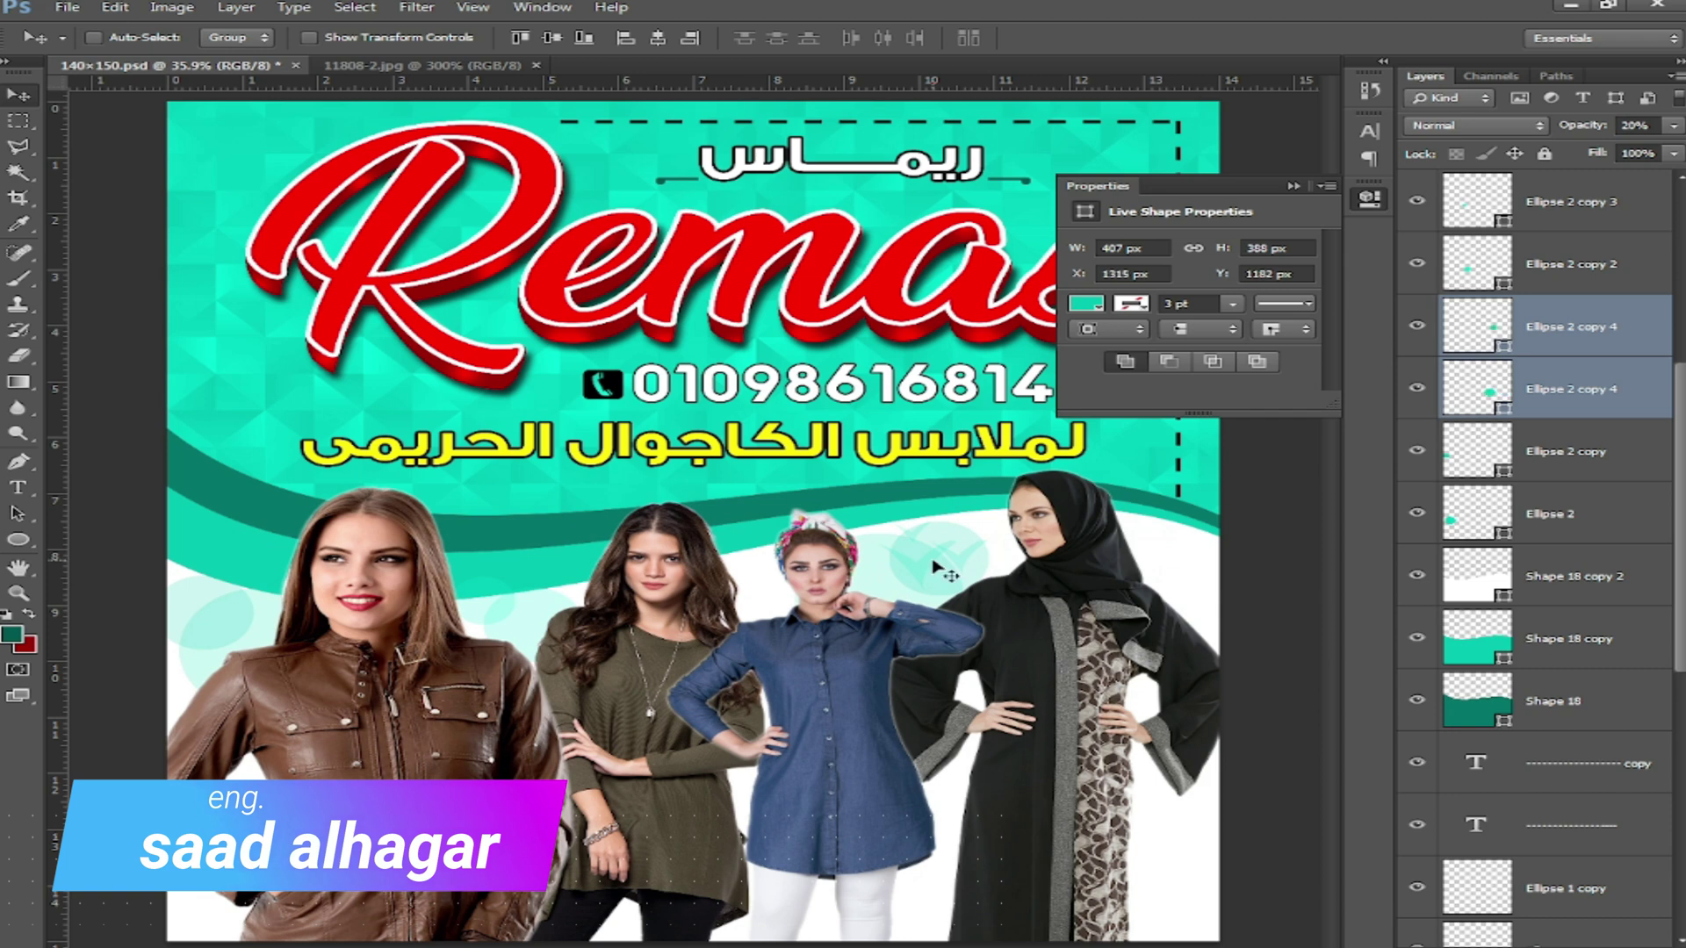
{"action": "left_click_drag", "start_coordinate": [933, 569], "coordinate": [1167, 570]}
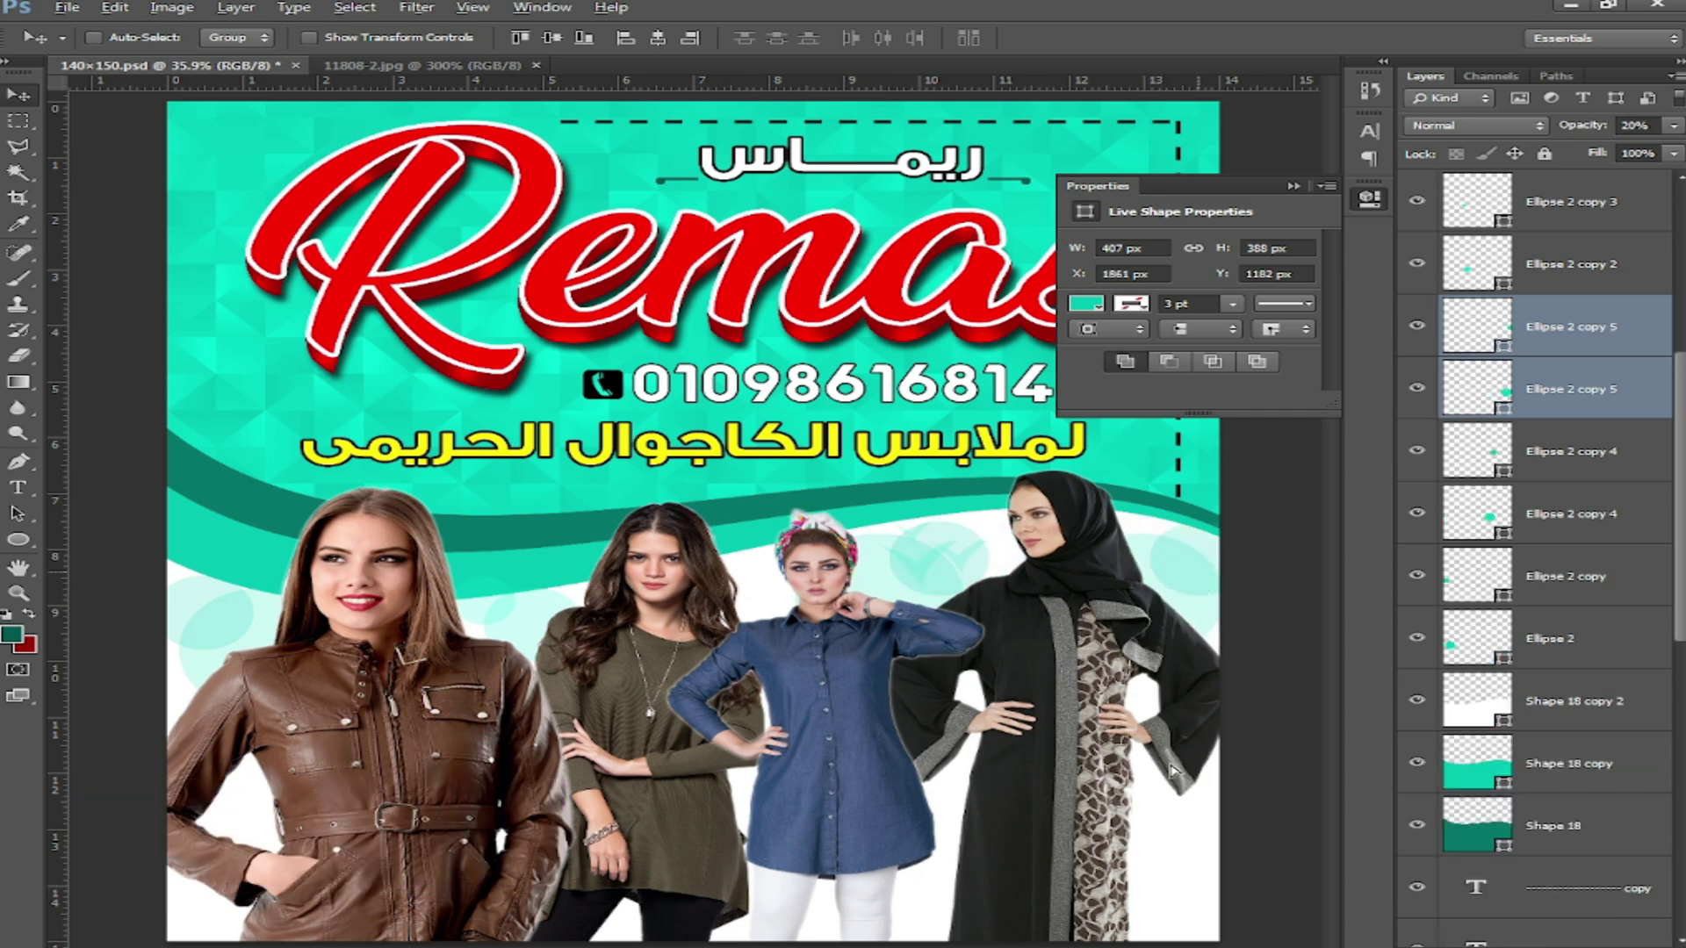
{"action": "left_click_drag", "start_coordinate": [1173, 770], "coordinate": [1009, 847]}
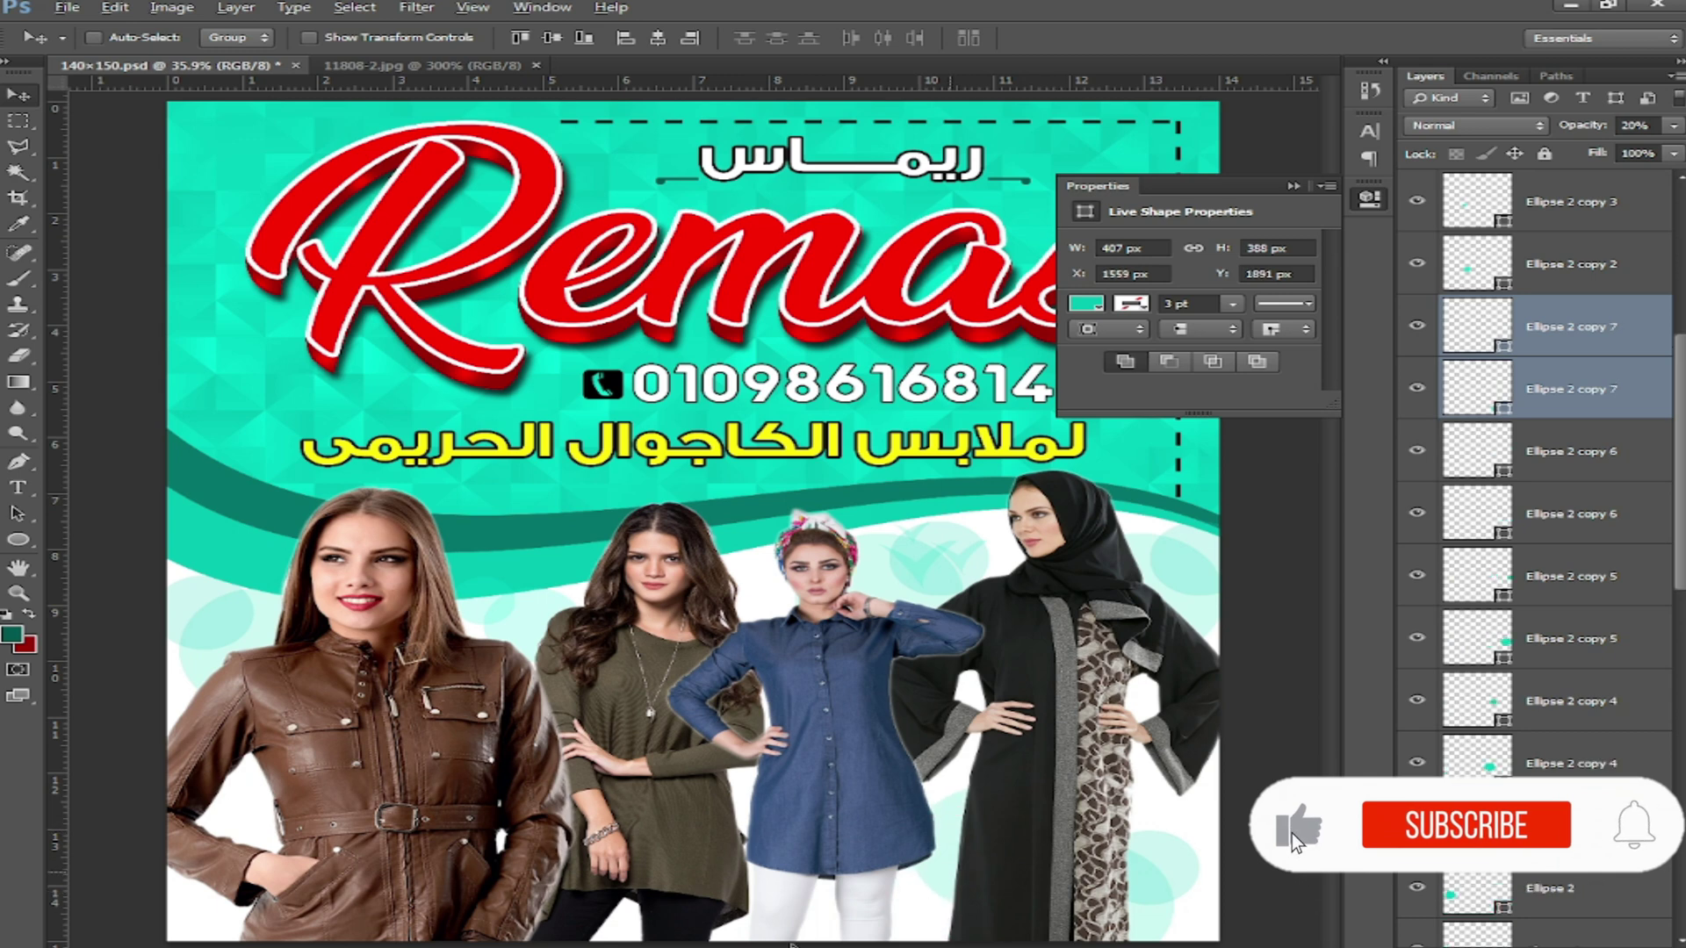
{"action": "left_click_drag", "start_coordinate": [793, 946], "coordinate": [744, 941]}
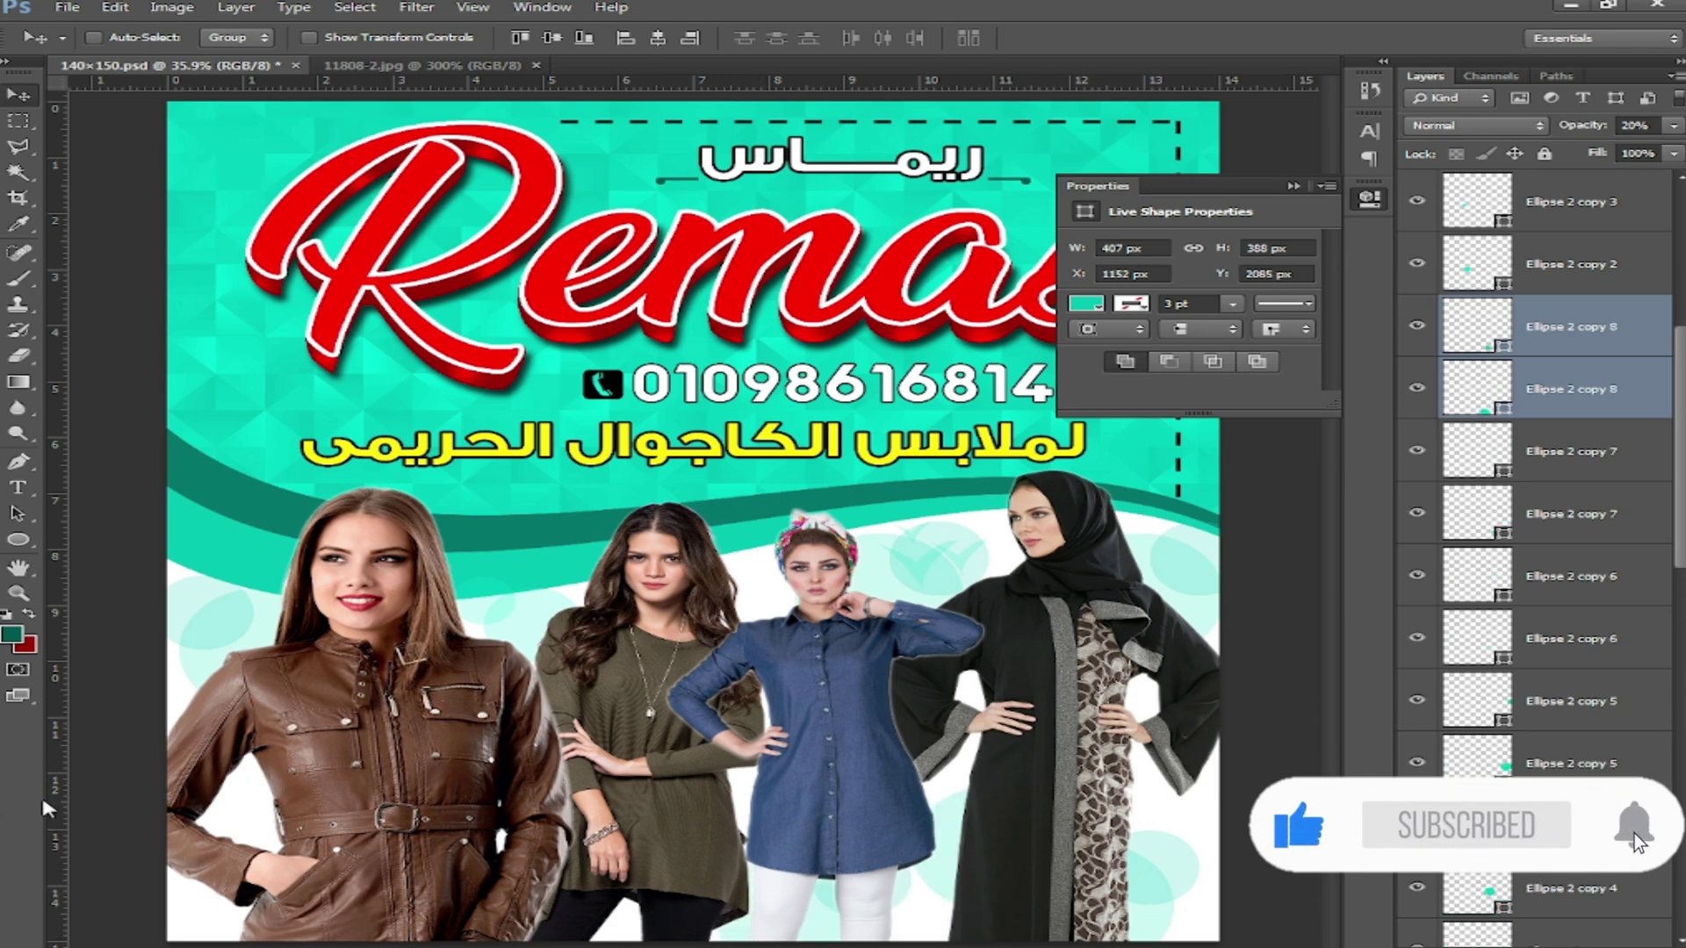
Step: Close the Properties panel and view the finished flyer in full-screen mode
{"action": "key", "text": "ctrl+minus"}
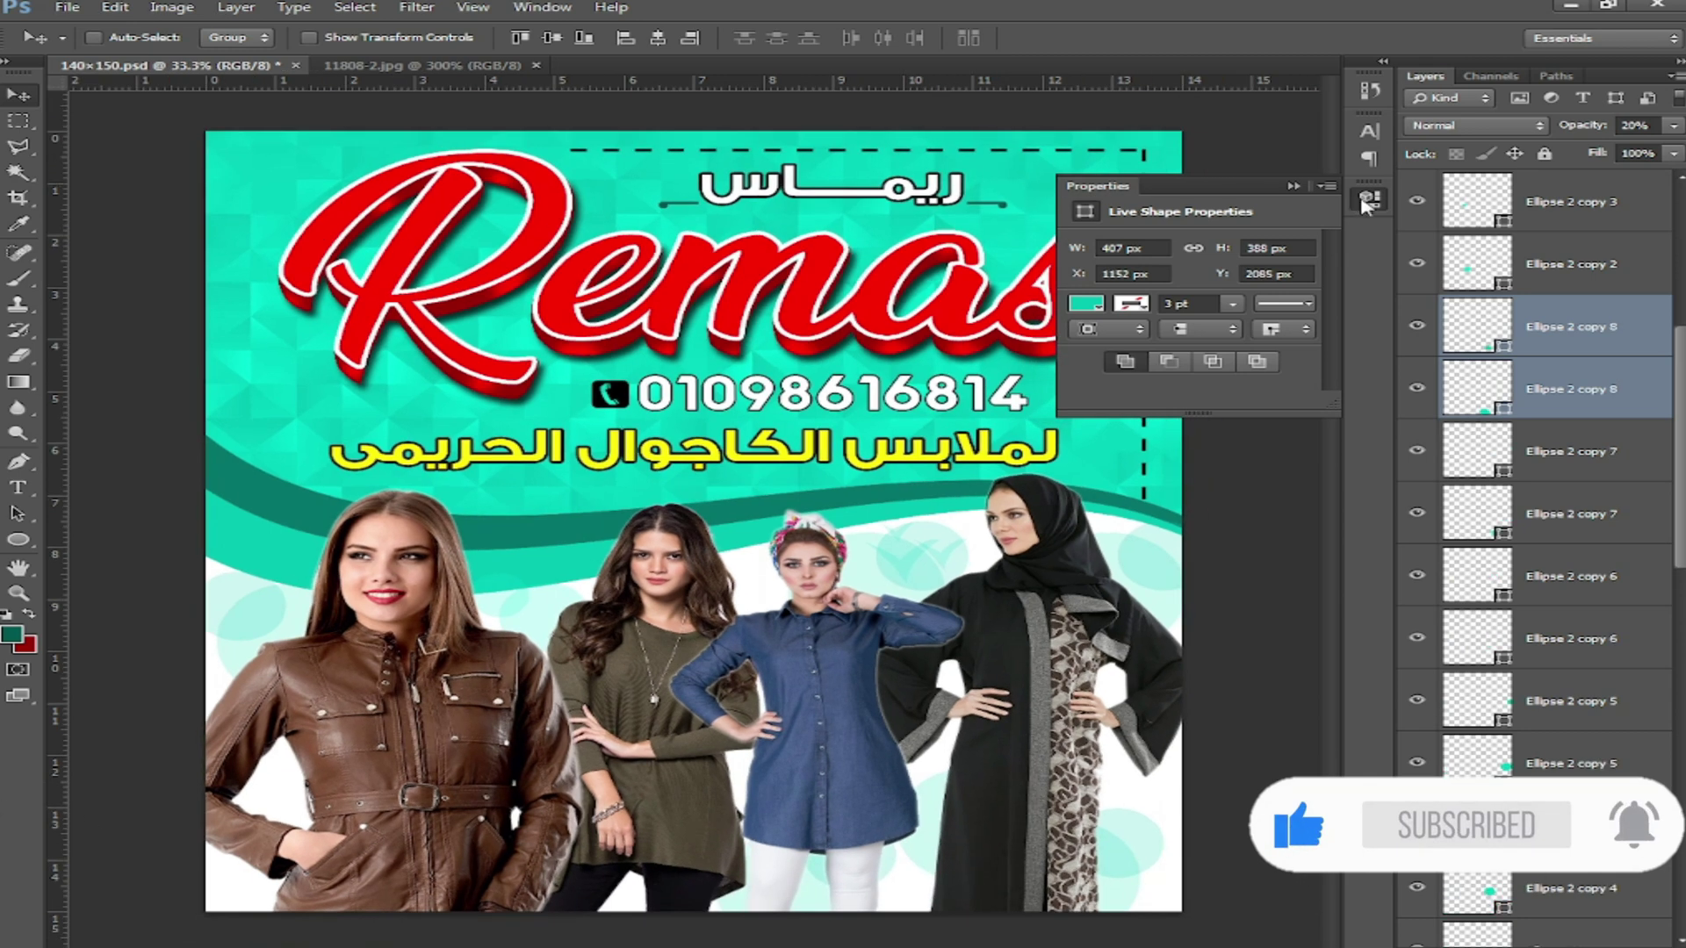
{"action": "left_click", "coordinate": [1368, 200]}
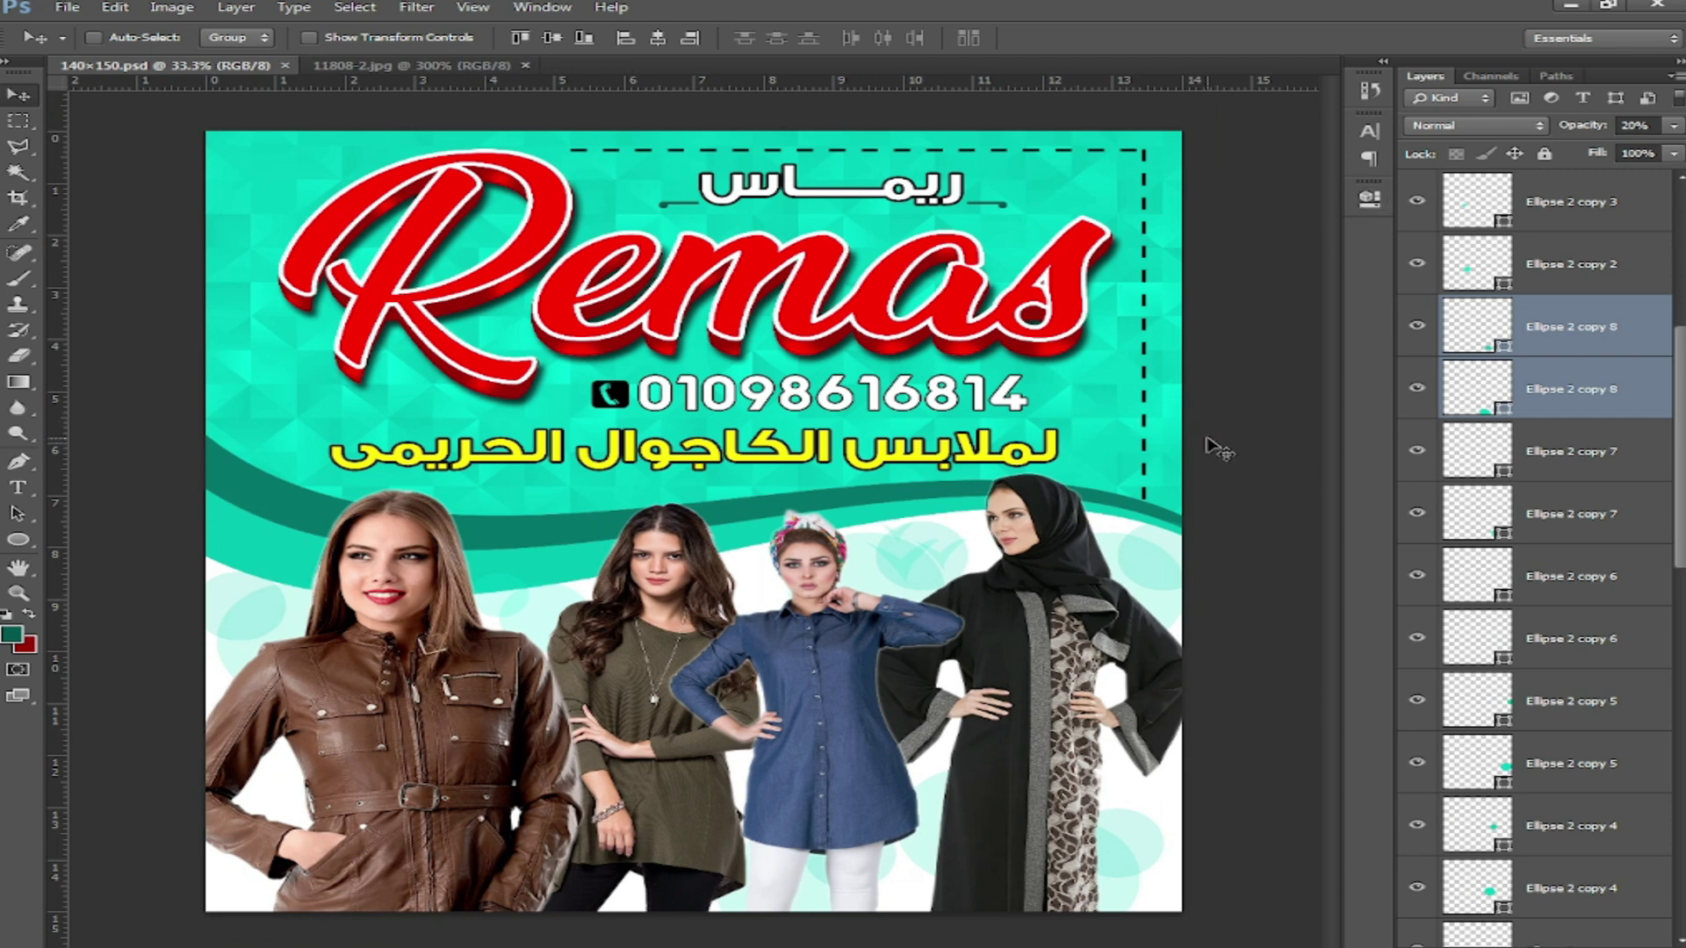
{"action": "key", "text": "f"}
{"action": "key", "text": "f"}
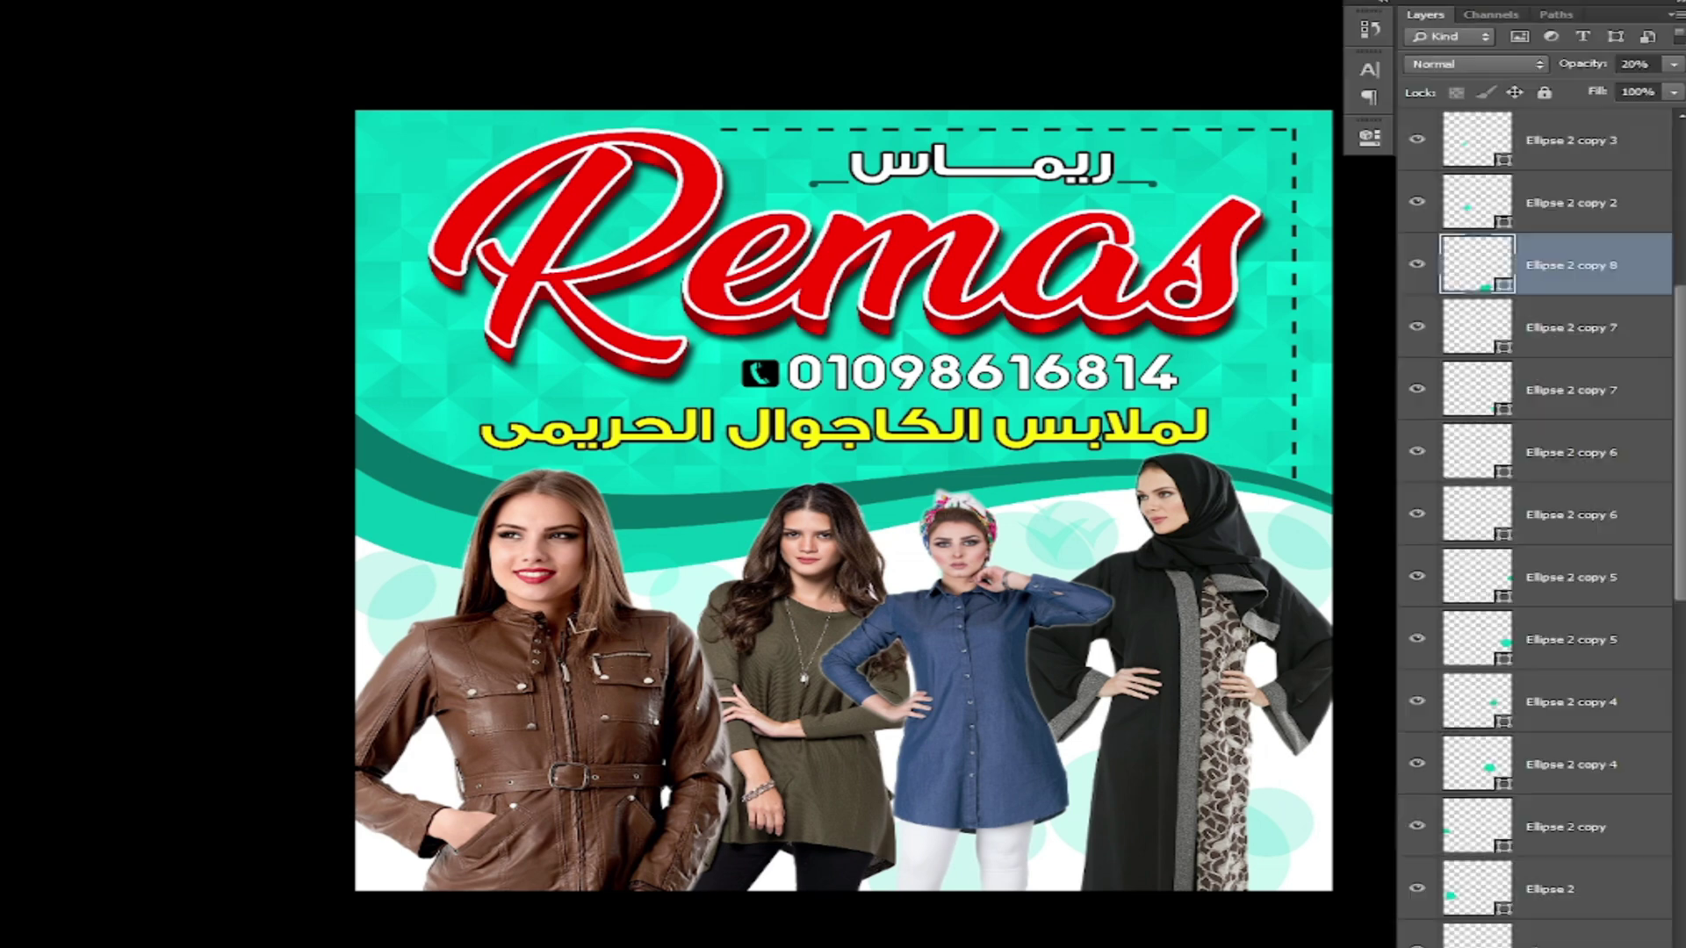
{"action": "key", "text": "ctrl+plus"}
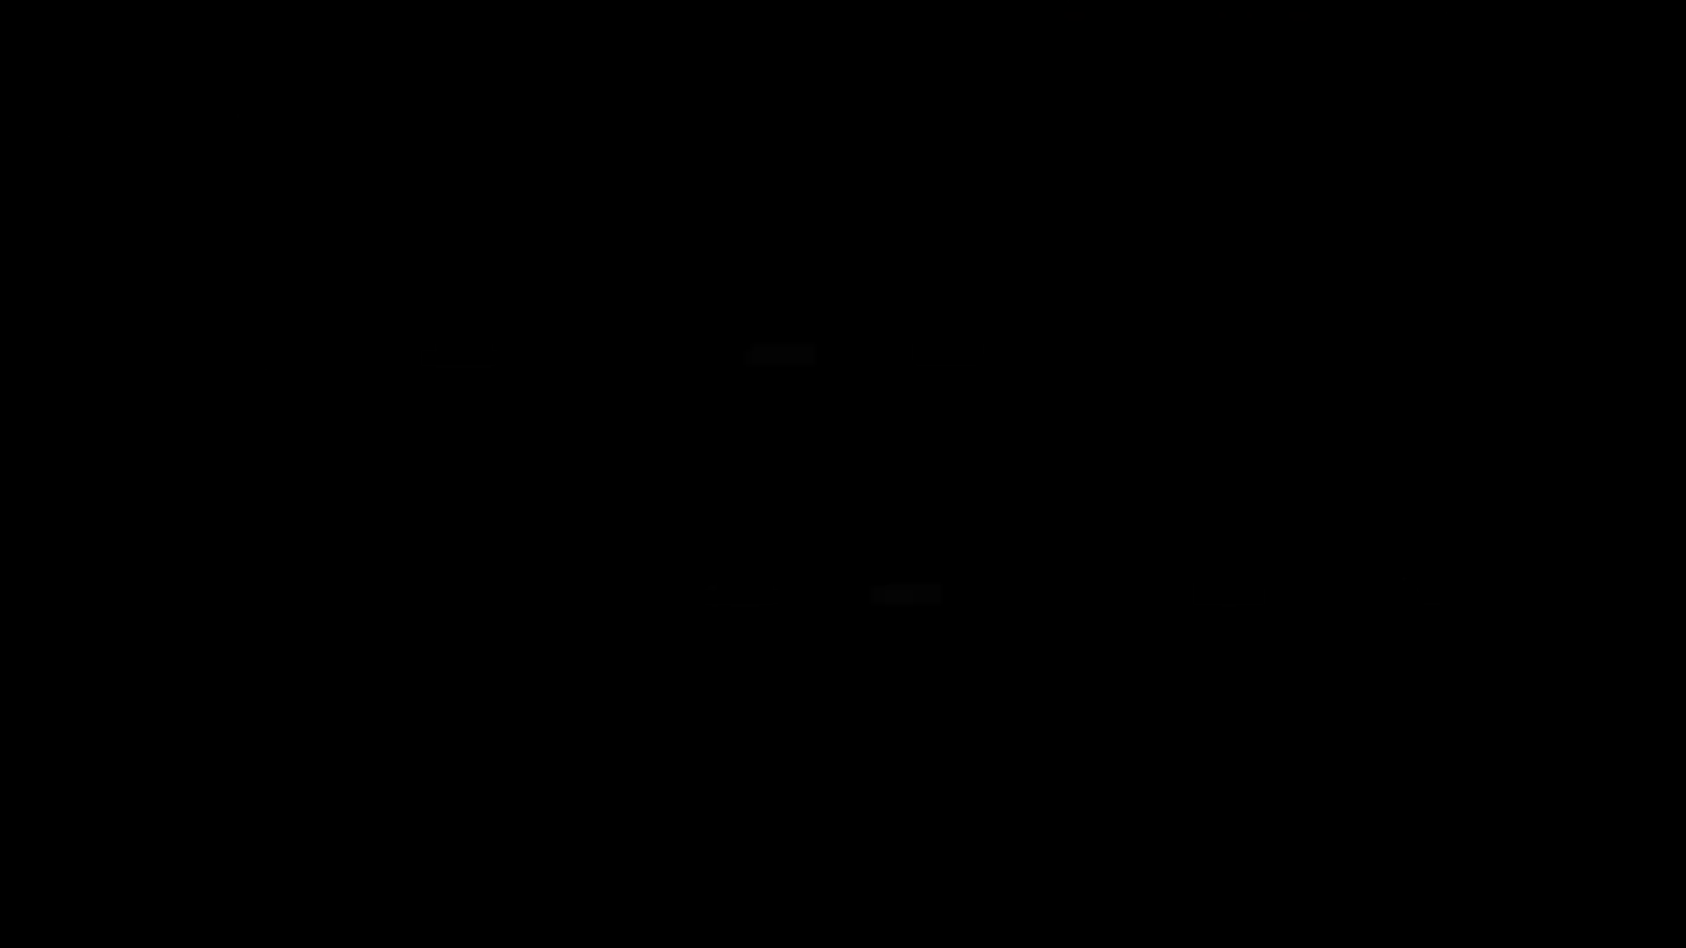